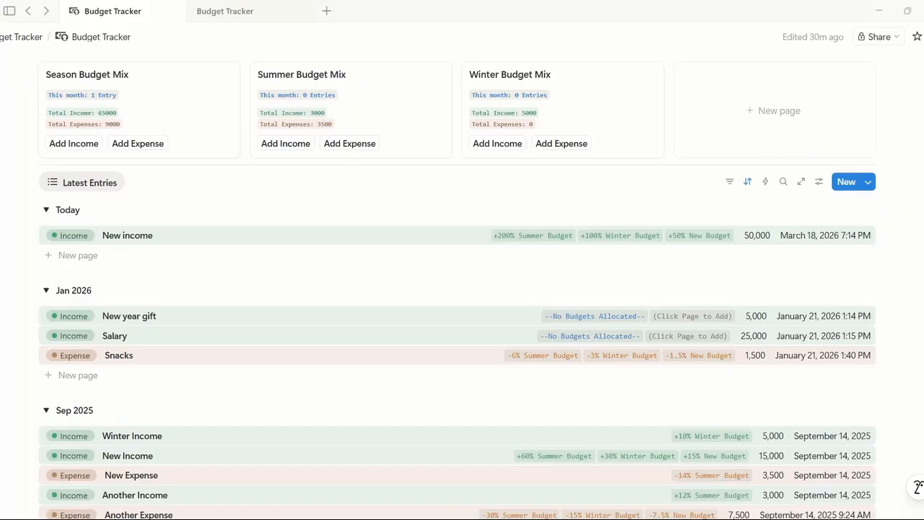
# Step: Examine the finished Budget Tracker page from its entries to its footer, and the three databases on its Other page
pyautogui.scroll(3, 462, 289)
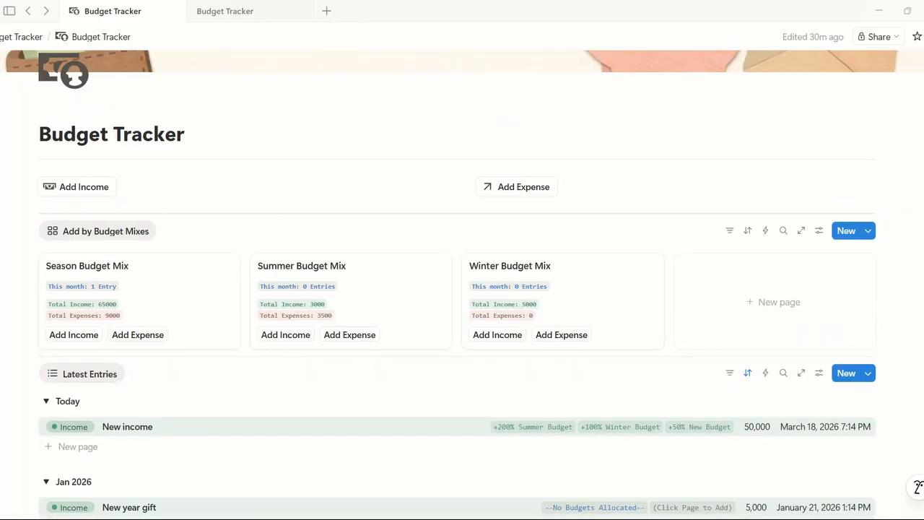
pyautogui.scroll(-5, 911, 297)
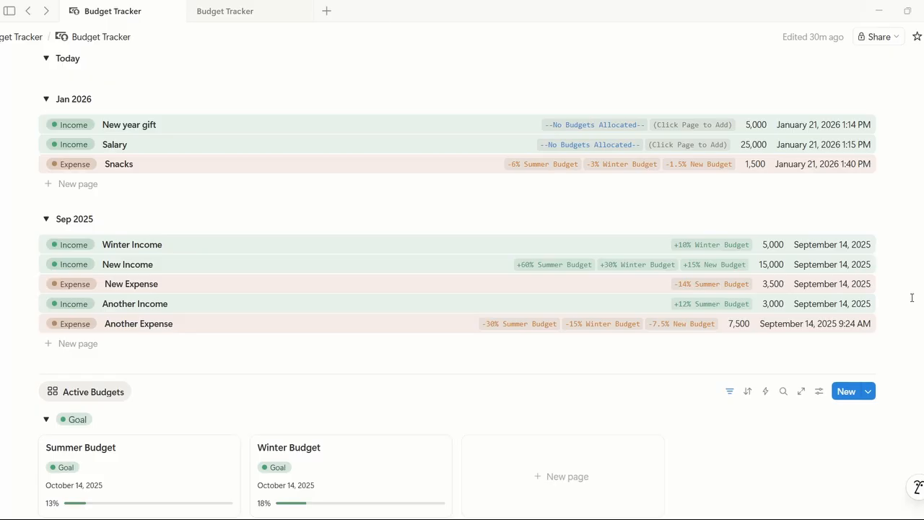
pyautogui.scroll(-5, 912, 297)
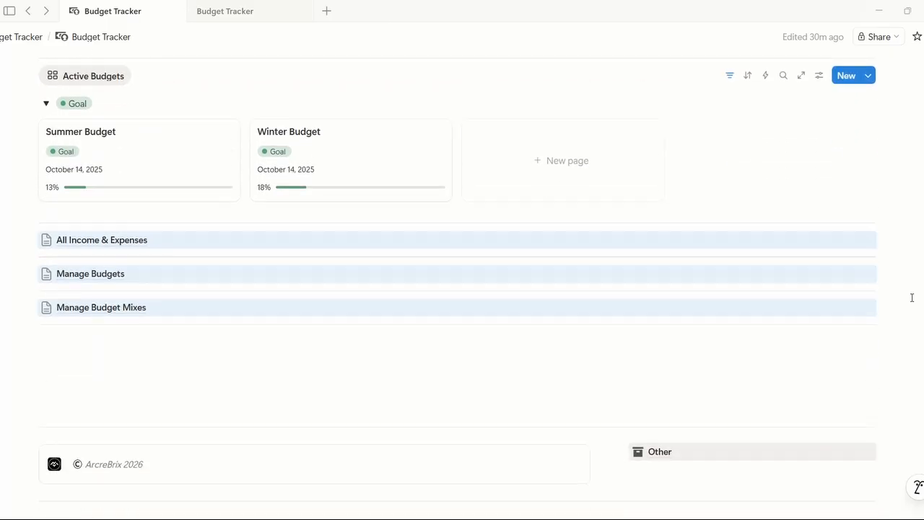
pyautogui.scroll(-2, 911, 297)
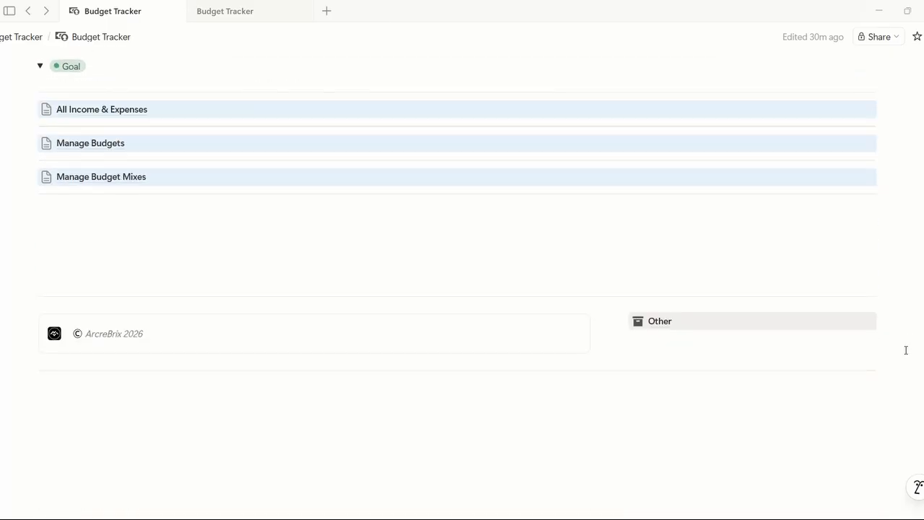
pyautogui.moveTo(691, 325)
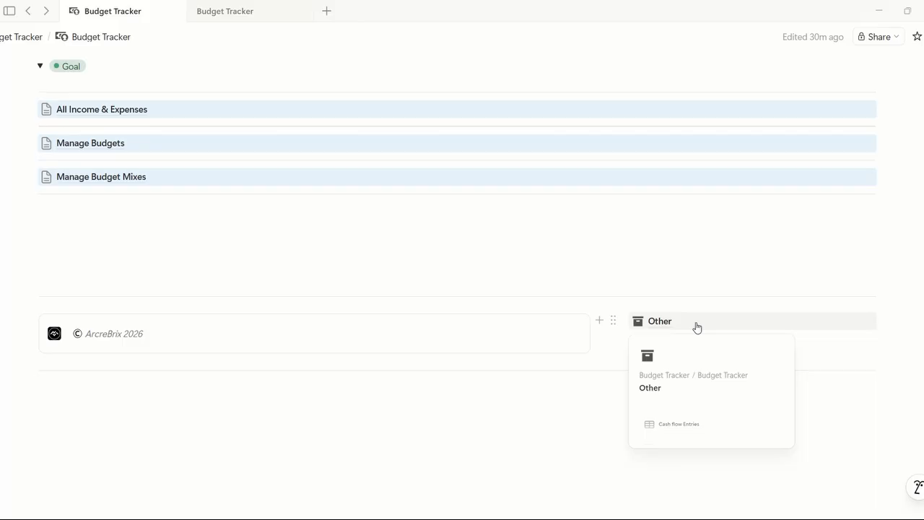
pyautogui.click(696, 326)
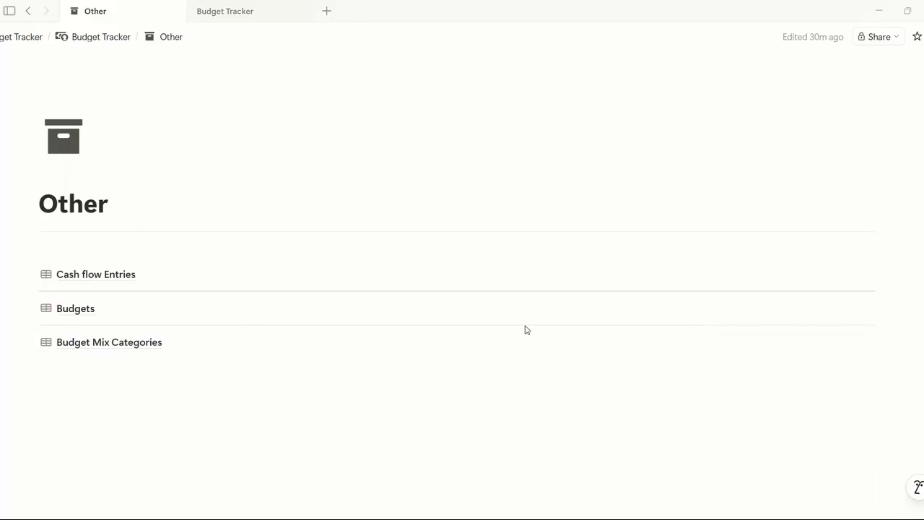
pyautogui.moveTo(881, 265); pyautogui.dragTo(242, 369)
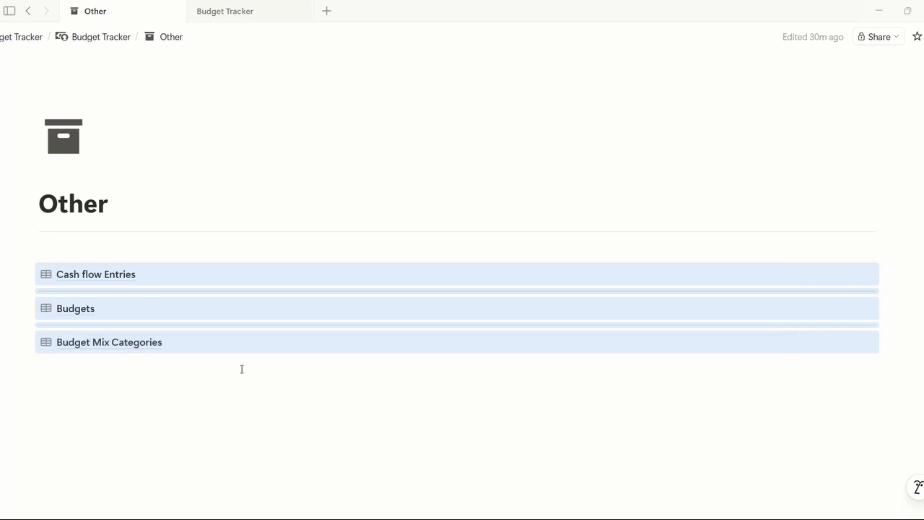
pyautogui.click(242, 369)
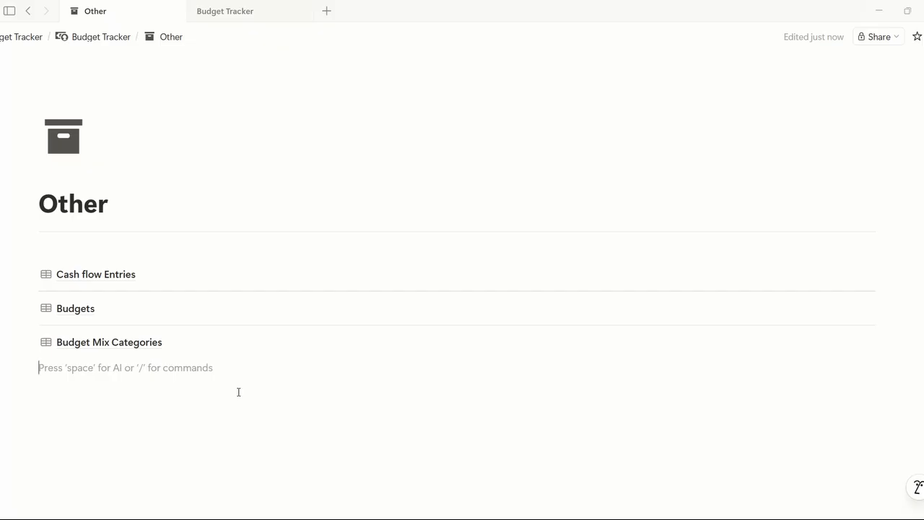
pyautogui.moveTo(190, 275)
pyautogui.moveTo(212, 347)
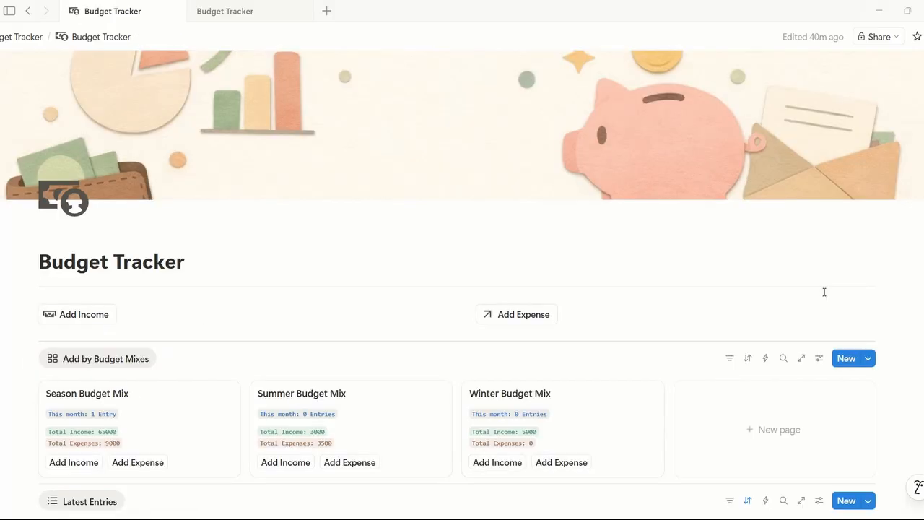
# Step: Open the "Budget Tracker- Build Template" page from the parent Budget Tracker page and begin editing its empty body
pyautogui.scroll(-2, 891, 281)
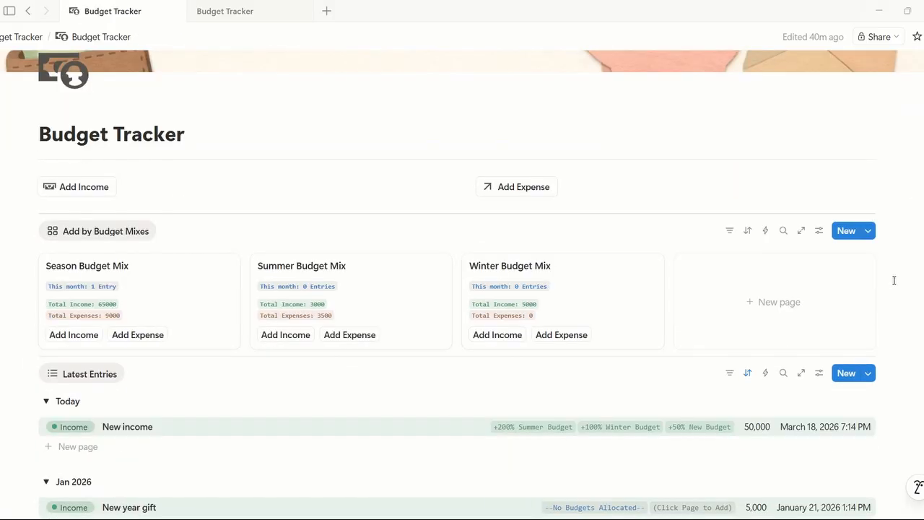
pyautogui.scroll(2, 890, 279)
pyautogui.click(264, 13)
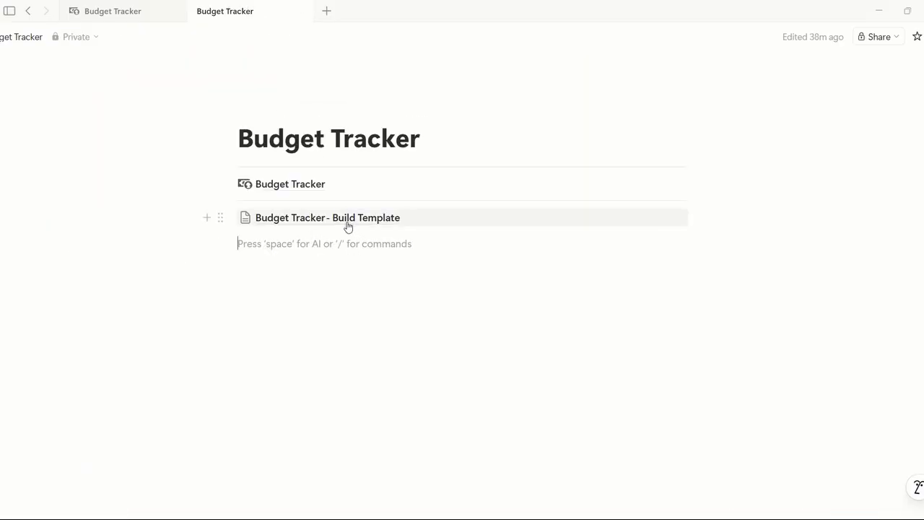
pyautogui.click(345, 225)
pyautogui.click(422, 210)
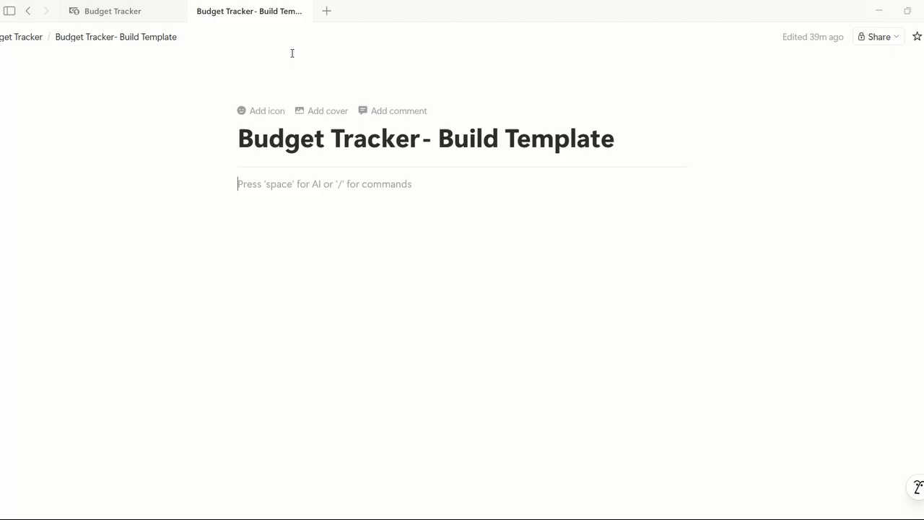
# Step: Check the databases listed on the Other page of the finished Budget Tracker
pyautogui.click(106, 10)
pyautogui.scroll(-10, 891, 248)
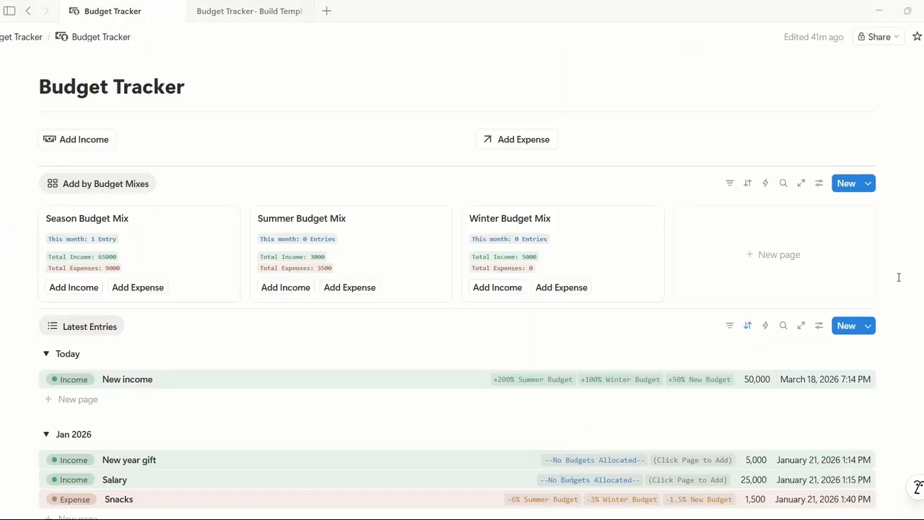
pyautogui.scroll(-3, 899, 277)
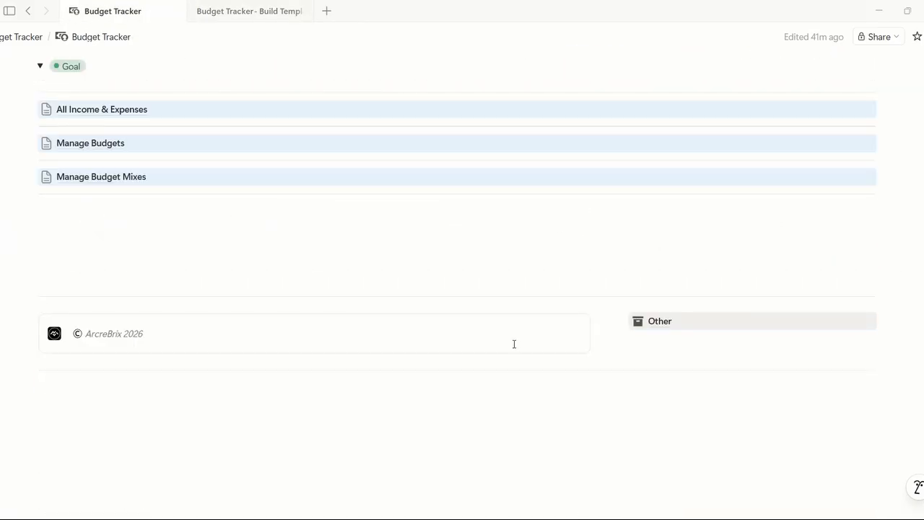
pyautogui.click(695, 331)
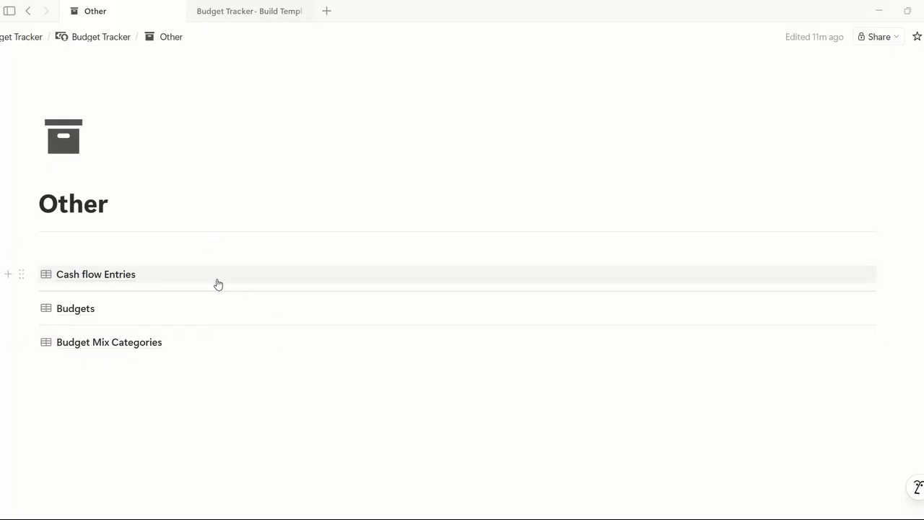
# Step: Create a subpage titled "Databases" inside the "Budget Tracker- Build Template" page
pyautogui.click(219, 16)
pyautogui.click(364, 204)
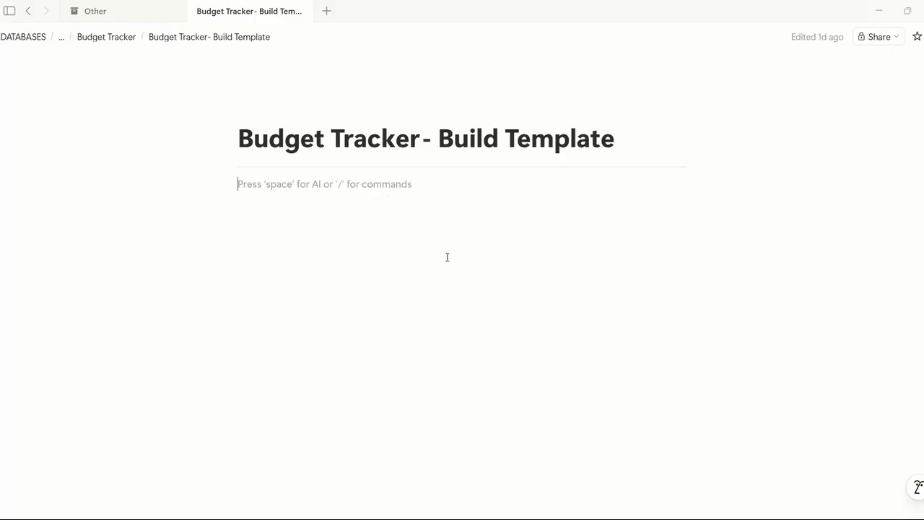
pyautogui.write('/page')
pyautogui.press('Return')
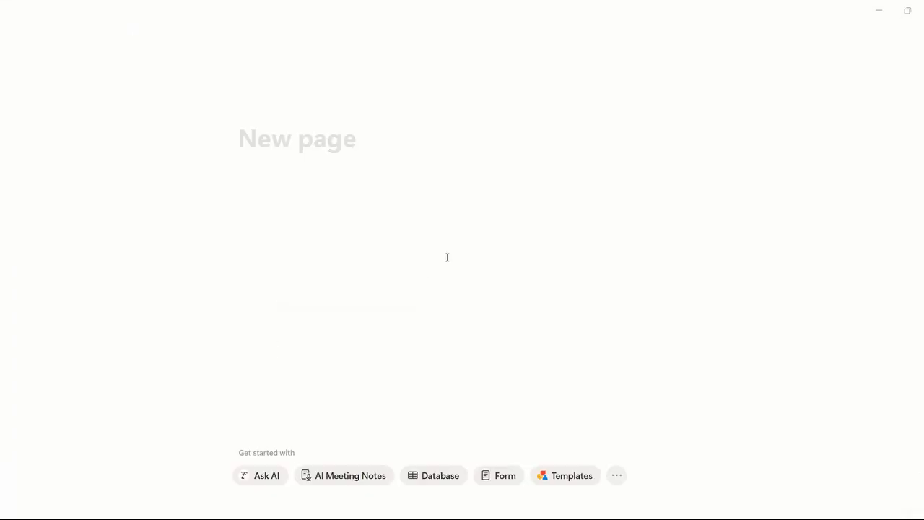
pyautogui.write('D')
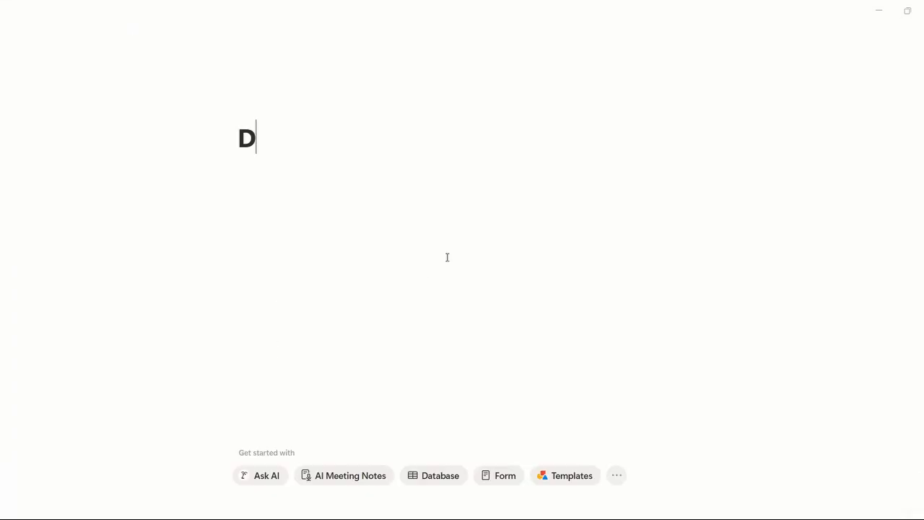
pyautogui.write('atabases')
pyautogui.press('Return')
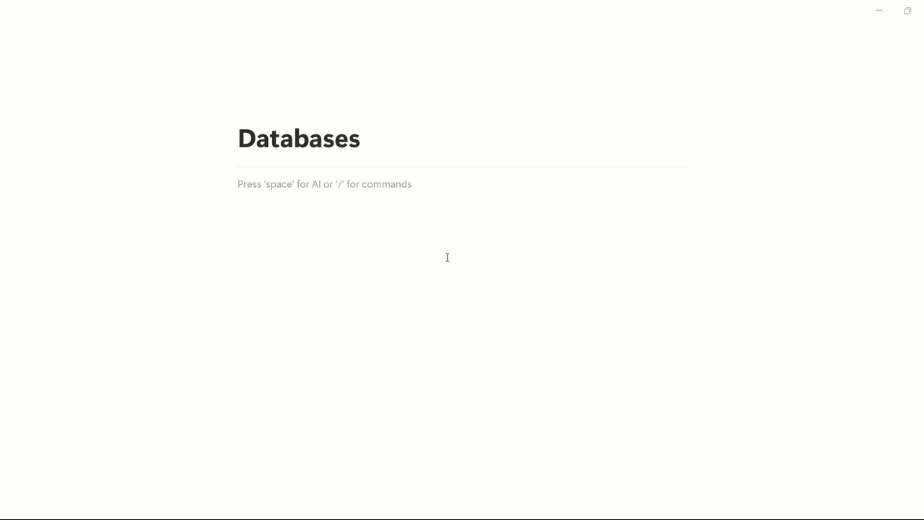
# Step: Insert an inline database named "Transactions" on the Databases page
pyautogui.write('/datab')
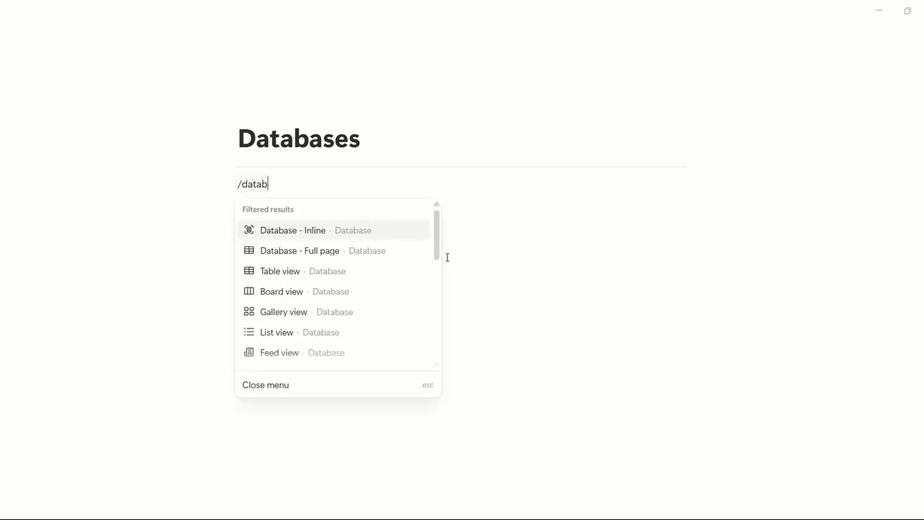
pyautogui.press('Return')
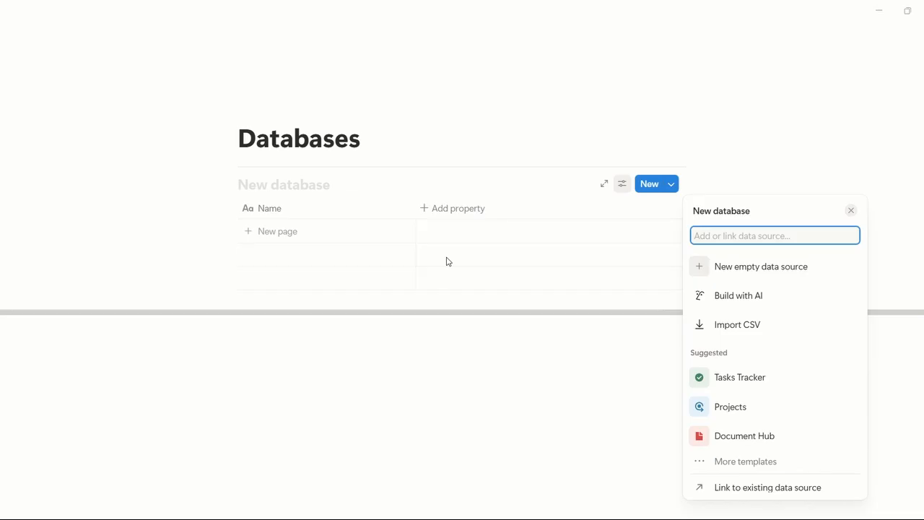
pyautogui.write('Transactions')
pyautogui.press('Return')
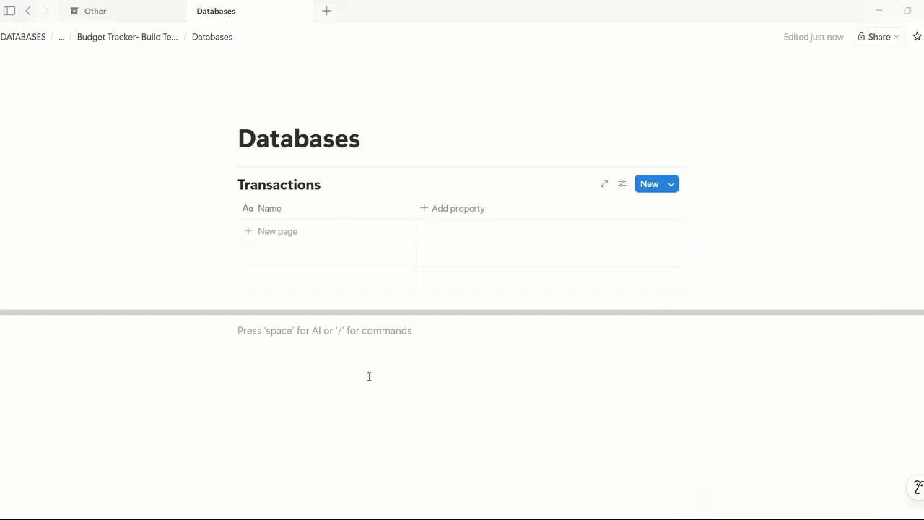
# Step: Add two more inline databases, "Budget Mixes" and "Budgets", below Transactions
pyautogui.write('/datab')
pyautogui.press('Return')
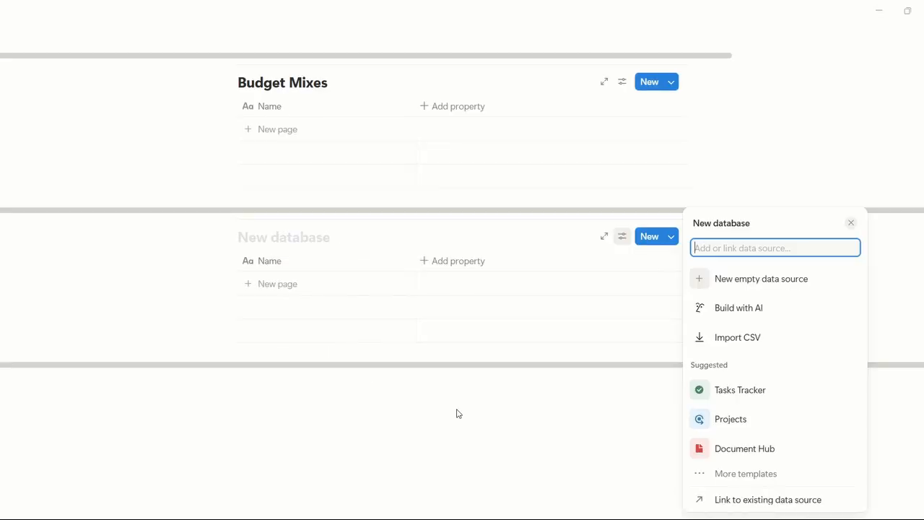
pyautogui.write('Bud')
pyautogui.press('Return')
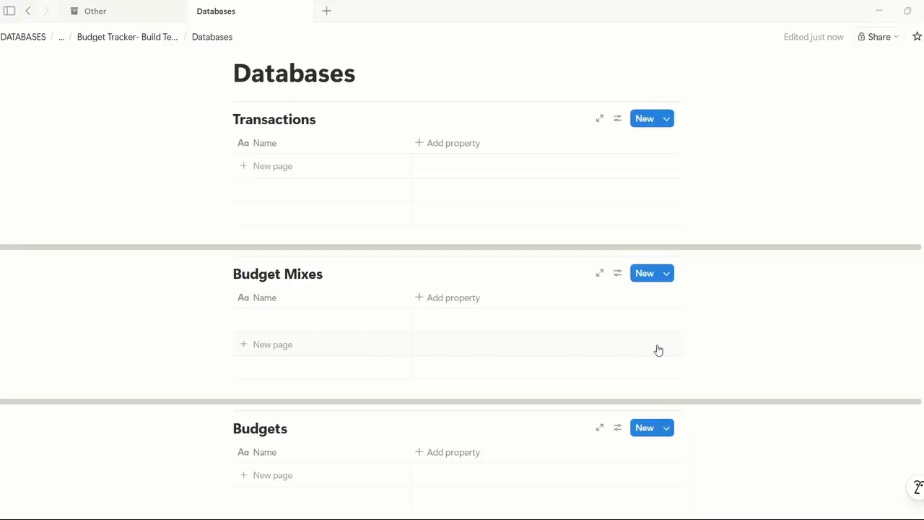
pyautogui.scroll(-5, 757, 380)
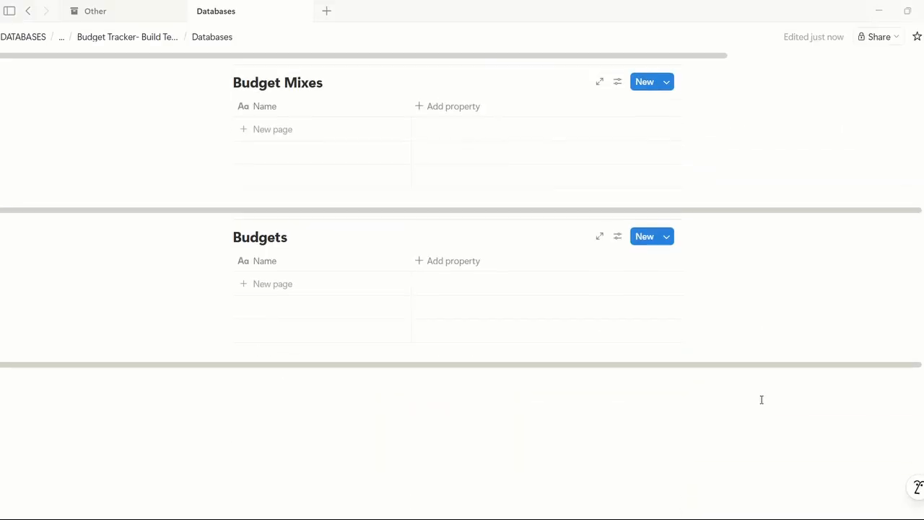
pyautogui.click(761, 407)
# Step: Set the Databases page to full width and check the layout of its three databases
pyautogui.scroll(7, 772, 361)
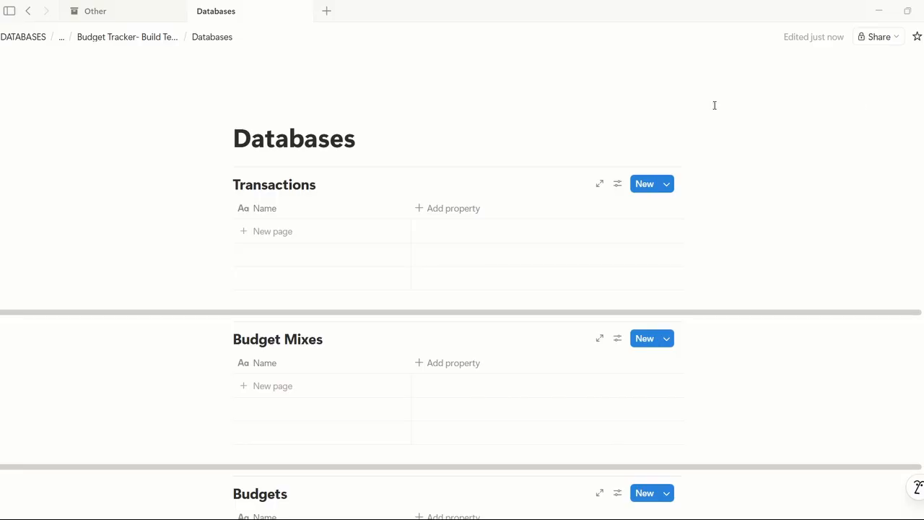
pyautogui.click(920, 42)
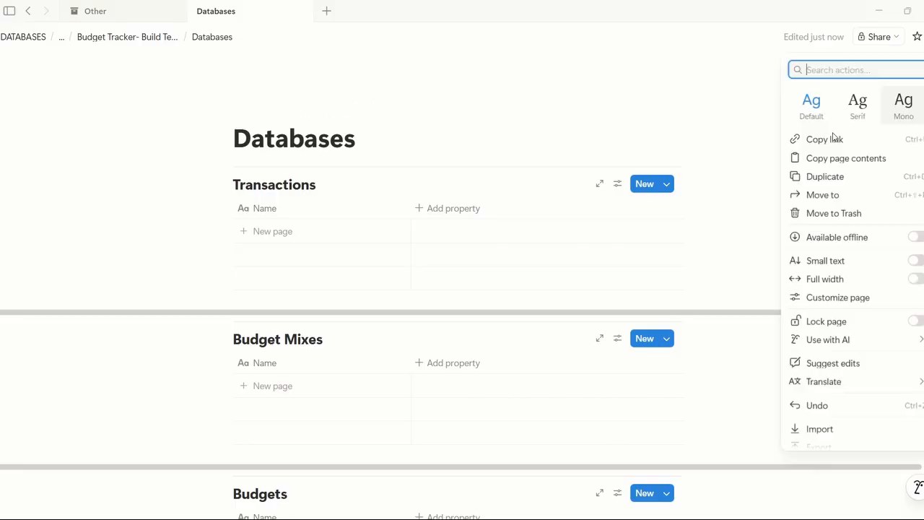
pyautogui.click(900, 278)
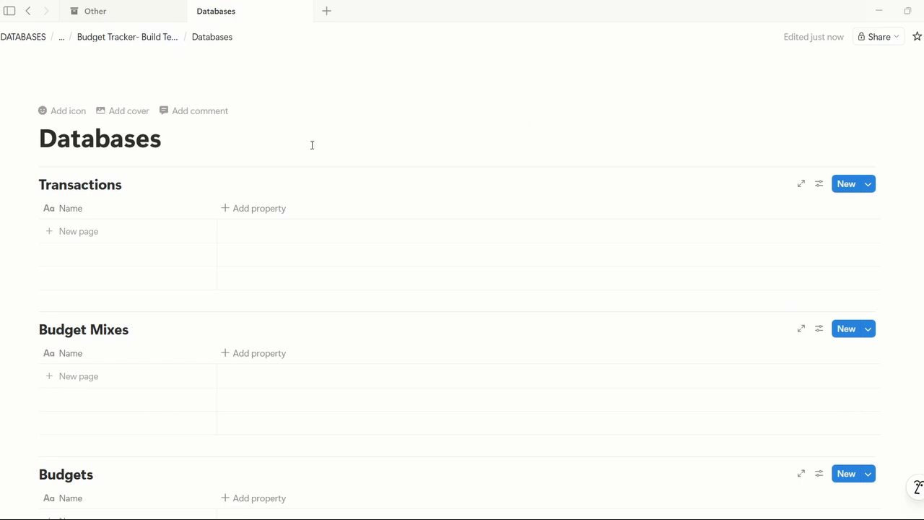
pyautogui.scroll(-3, 282, 247)
pyautogui.scroll(2, 94, 155)
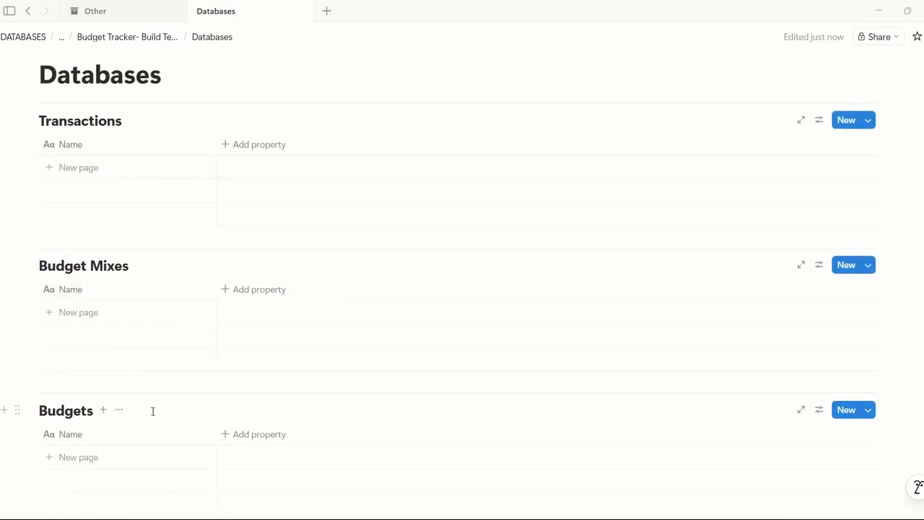
pyautogui.scroll(2, 151, 267)
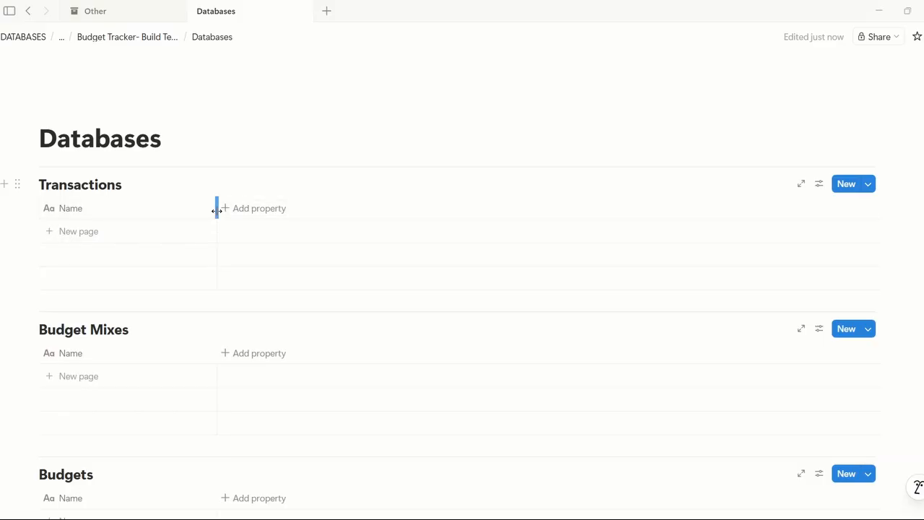
# Step: Narrow the Name column in the Transactions database and add a date property named "Time"
pyautogui.moveTo(216, 210); pyautogui.dragTo(148, 212)
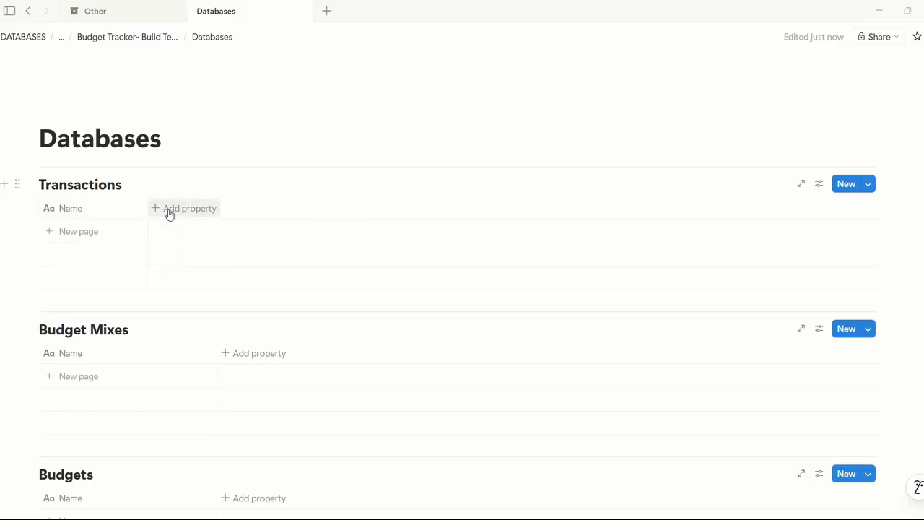
pyautogui.click(169, 213)
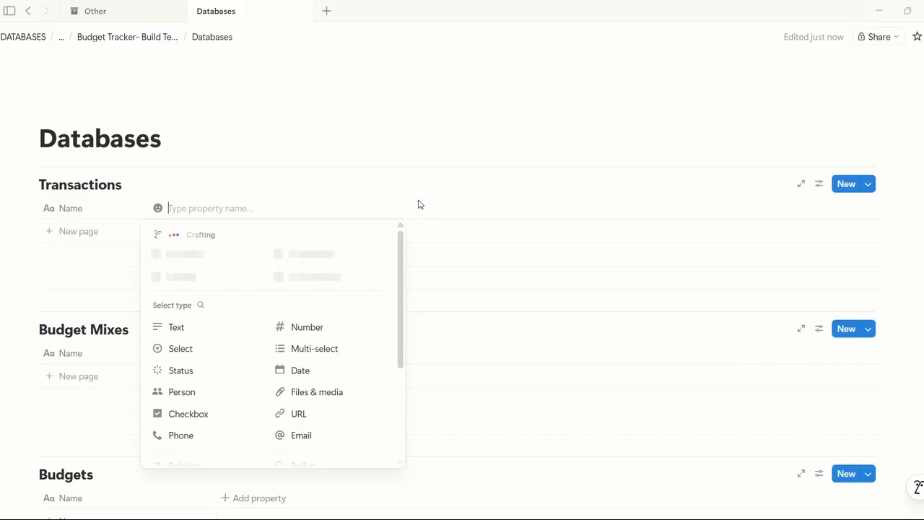
pyautogui.write('Date')
pyautogui.press('Return')
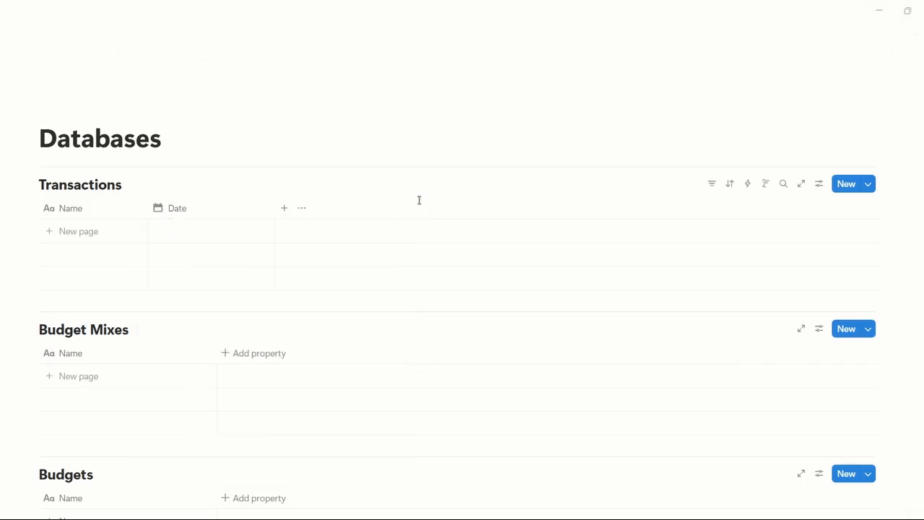
pyautogui.click(225, 211)
pyautogui.hotkey('ctrl', 'a')
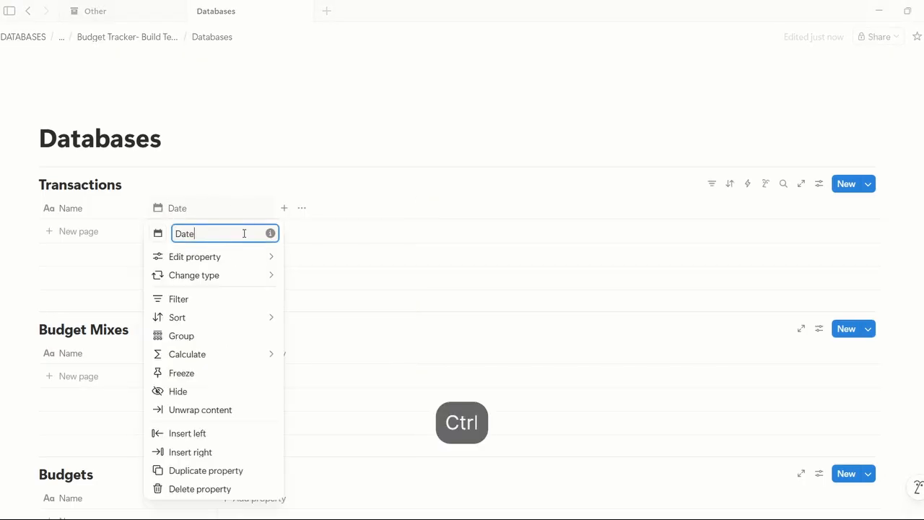
pyautogui.write('Time')
# Step: Add a number property named "Amount" to the Transactions database
pyautogui.click(284, 208)
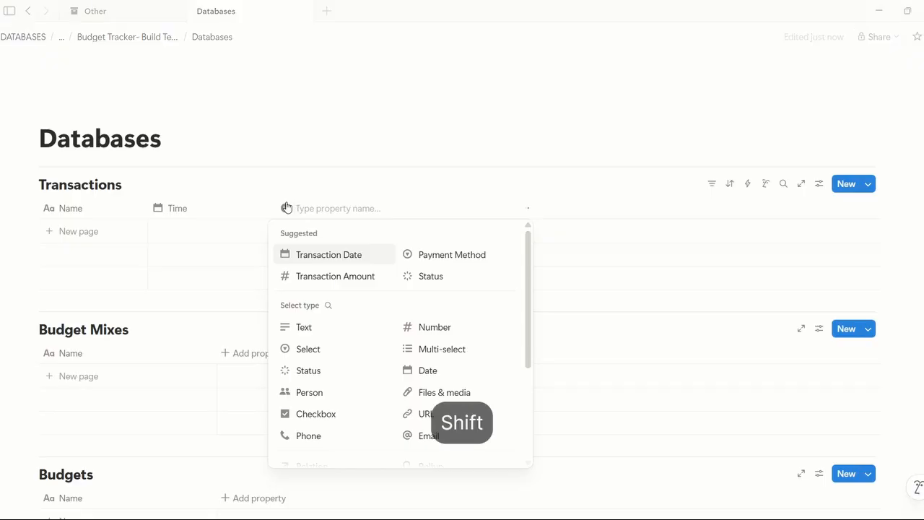
pyautogui.write('A')
pyautogui.press('BackSpace')
pyautogui.write('N')
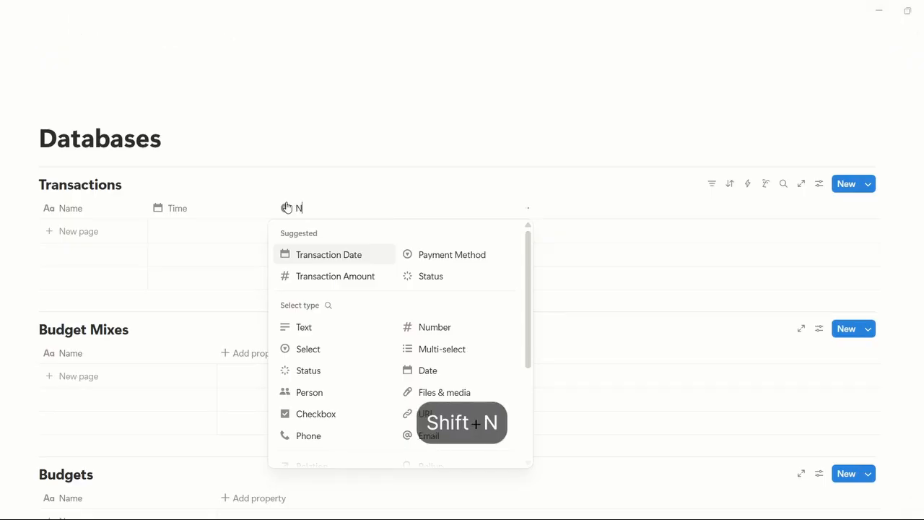
pyautogui.press('Return')
pyautogui.hotkey('ctrl', 'a')
pyautogui.press('BackSpace')
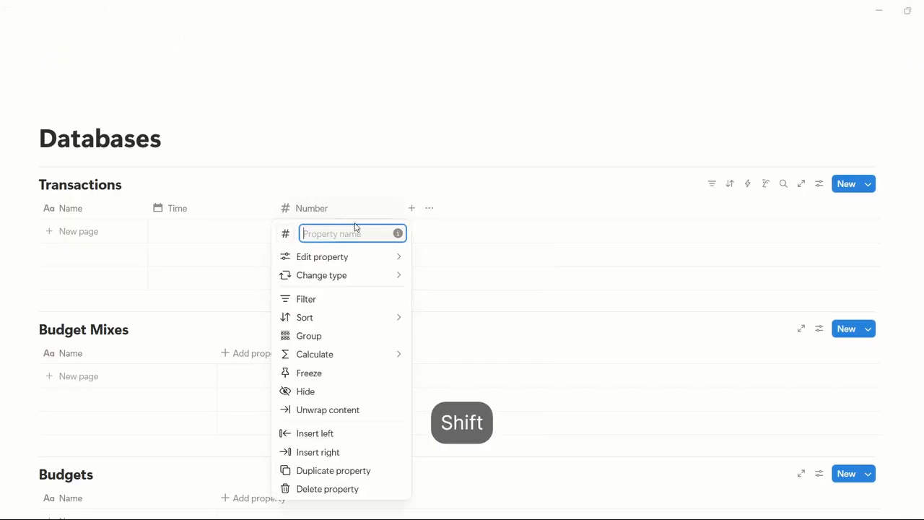
pyautogui.write('Amount')
pyautogui.click(424, 187)
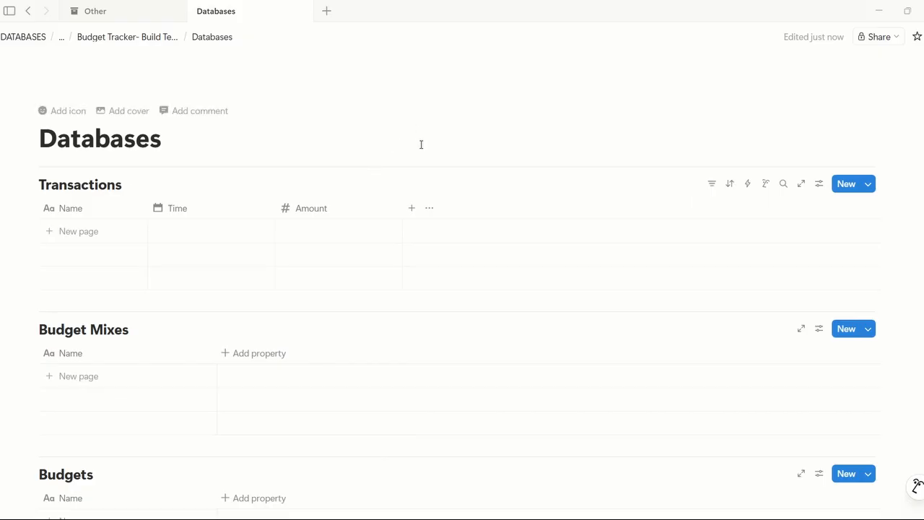
# Step: Review the property layout of the finished Cash flow Entries database for reference, then return to the Databases page
pyautogui.click(119, 11)
pyautogui.click(151, 276)
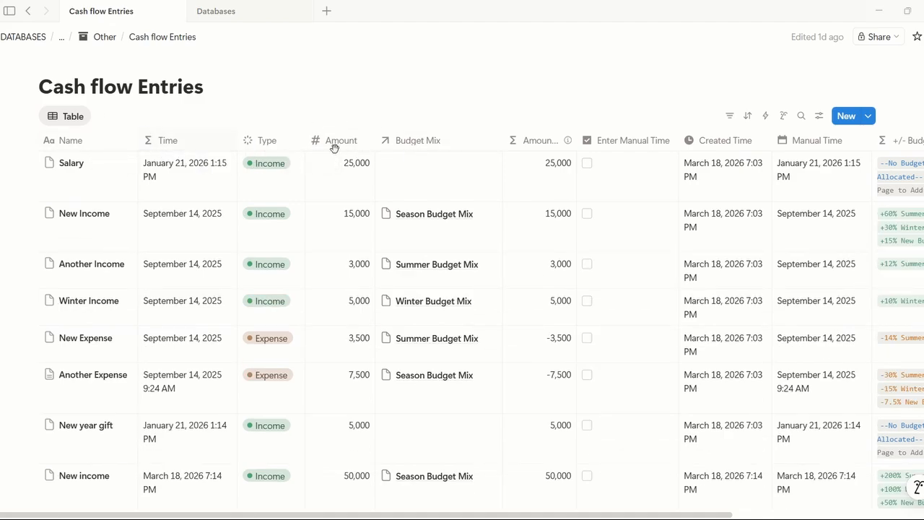
pyautogui.click(248, 12)
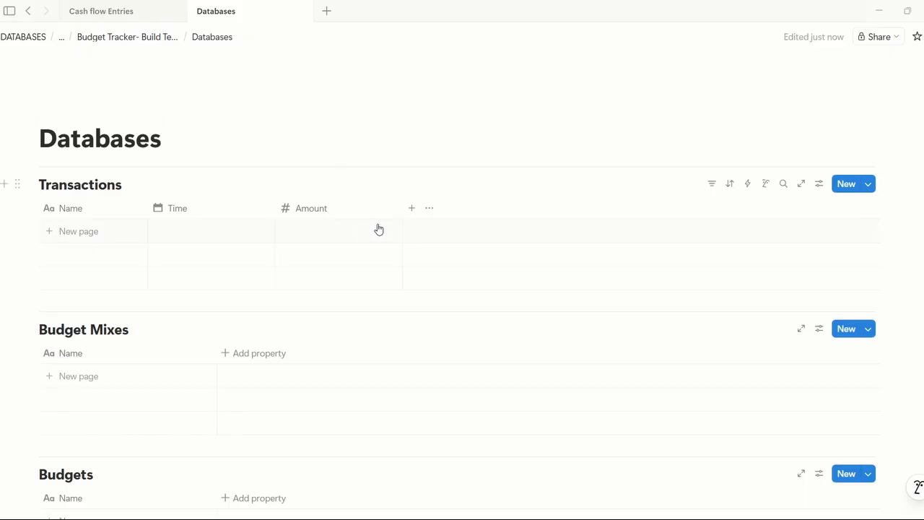
# Step: Add a status property to the Transactions database and name it "Type"
pyautogui.click(412, 209)
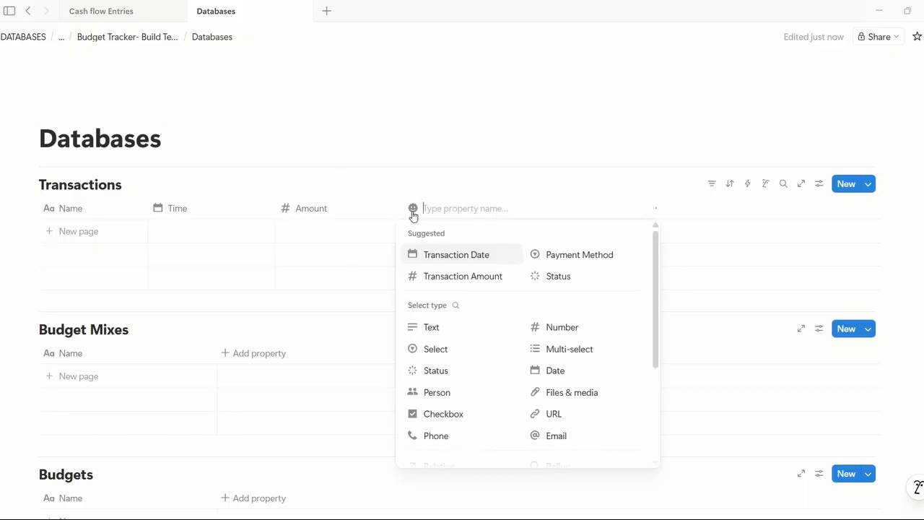
pyautogui.write('S')
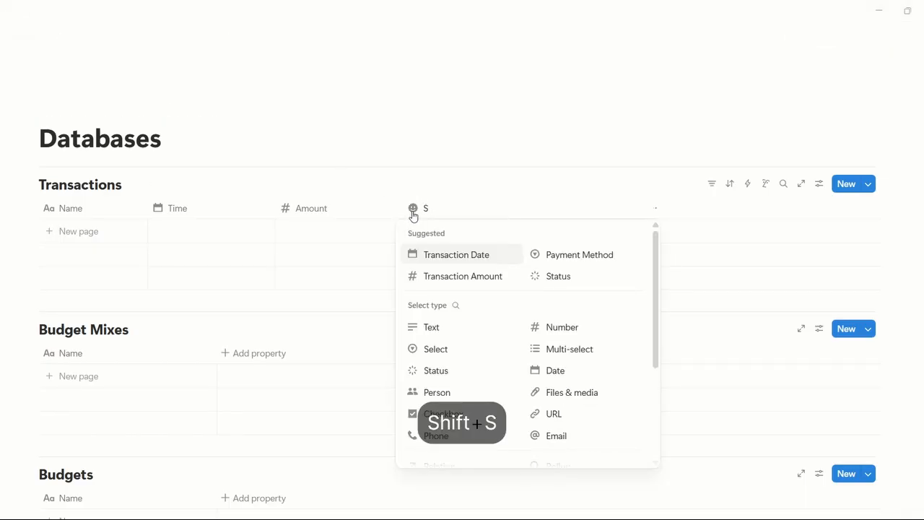
pyautogui.write('tatus')
pyautogui.press('Return')
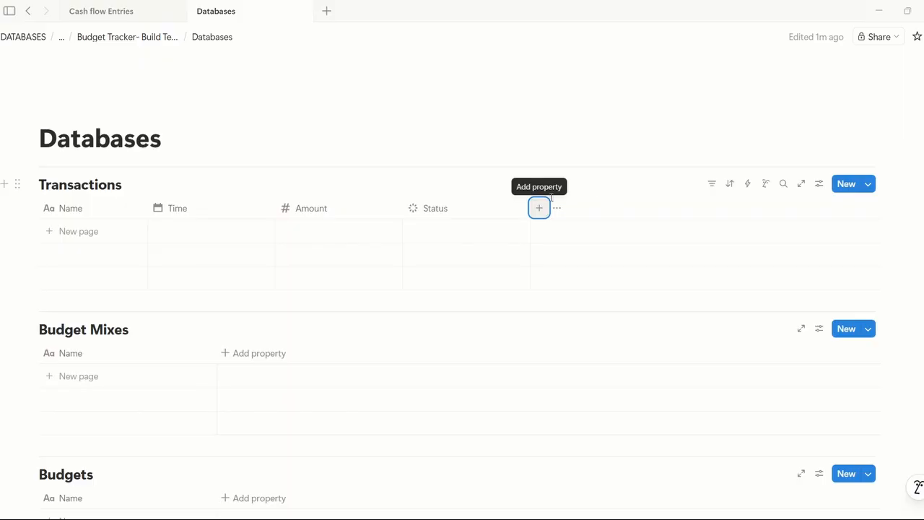
pyautogui.click(462, 209)
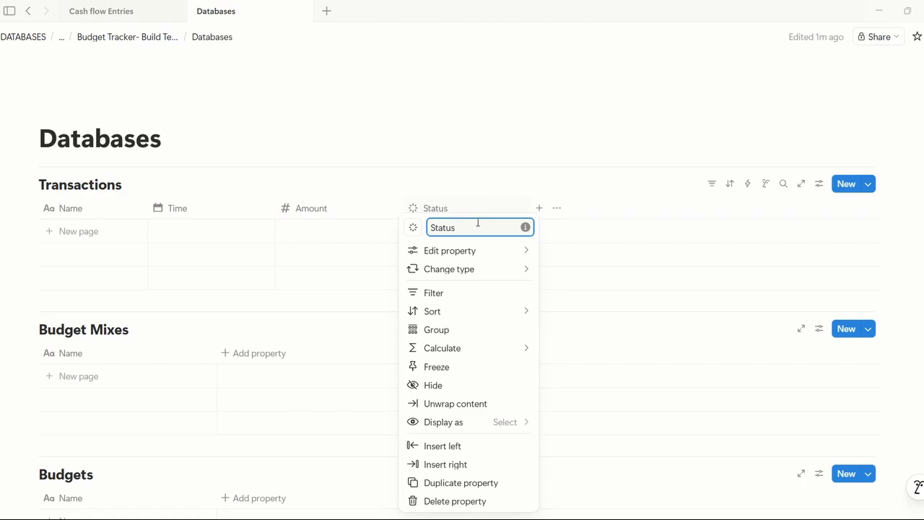
pyautogui.hotkey('ctrl', 'a')
pyautogui.press('BackSpace')
pyautogui.write('Type')
# Step: Reduce the Type property's options to a single one named "Income" in the Complete group
pyautogui.moveTo(495, 257)
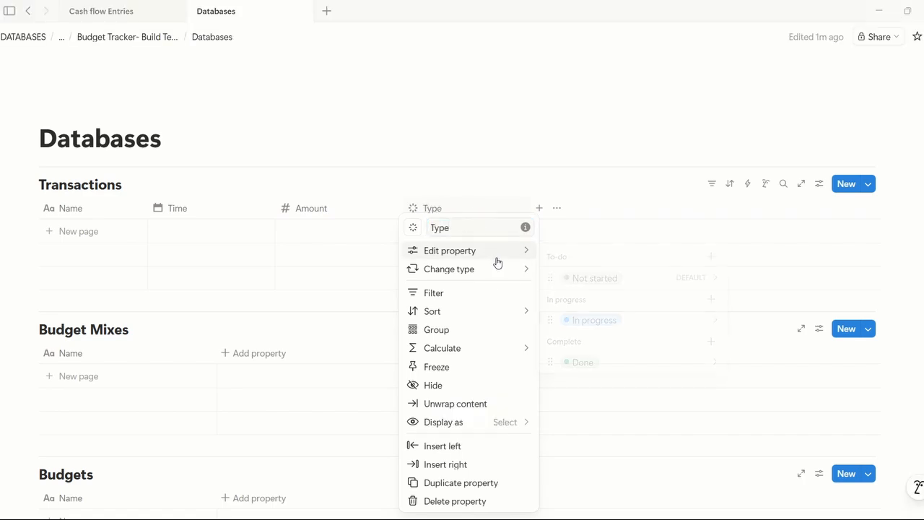
pyautogui.click(651, 279)
pyautogui.moveTo(651, 279); pyautogui.dragTo(674, 361)
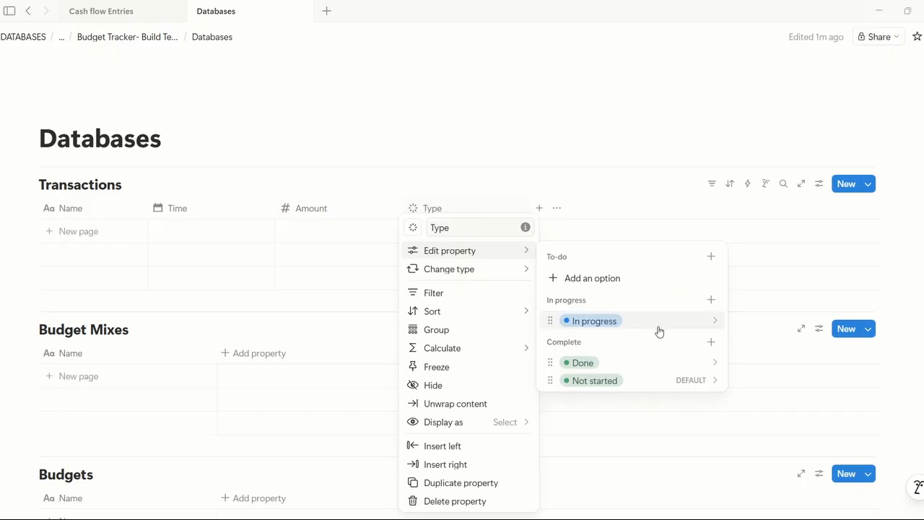
pyautogui.click(661, 321)
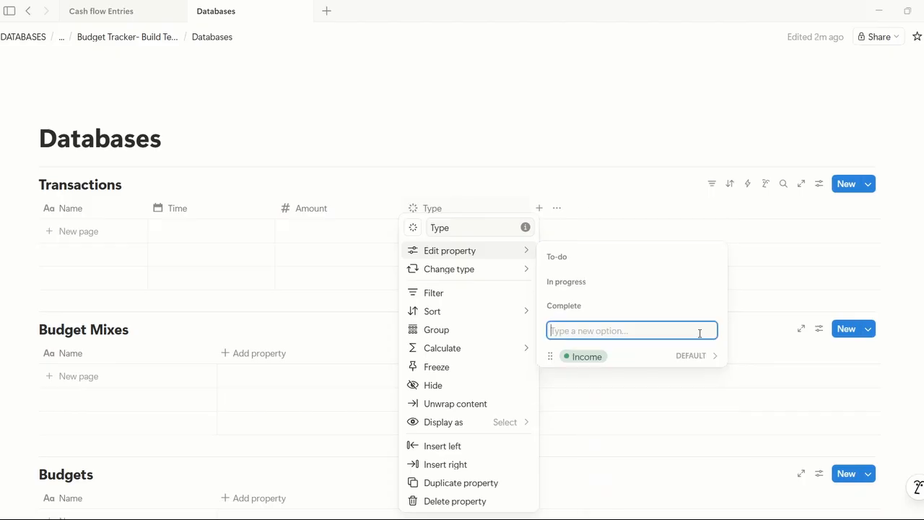
# Step: Add an "Expense" option to the Complete group of the Type property and colour it brown
pyautogui.write('Expense')
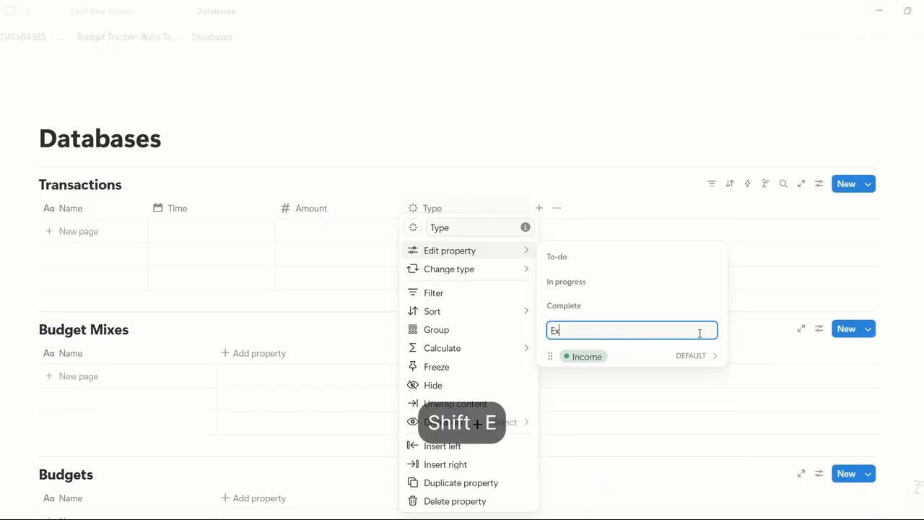
pyautogui.press('Return')
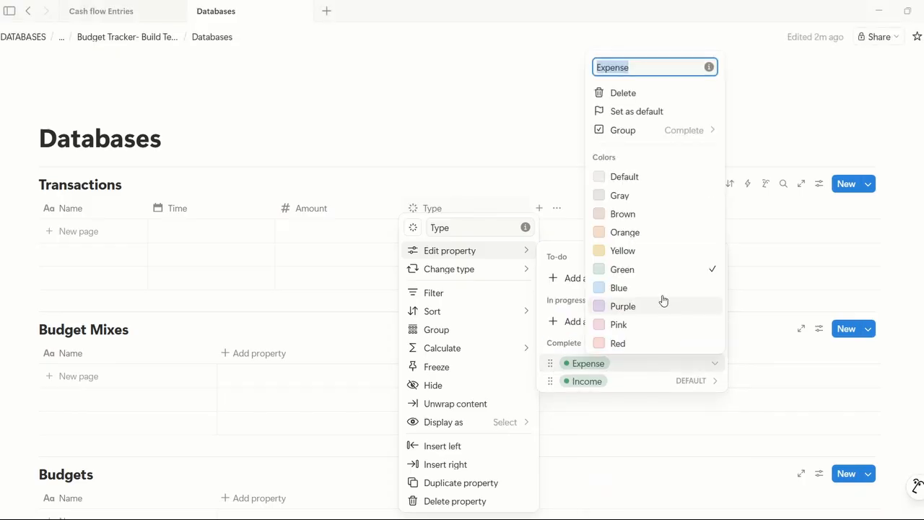
pyautogui.click(664, 233)
pyautogui.click(674, 214)
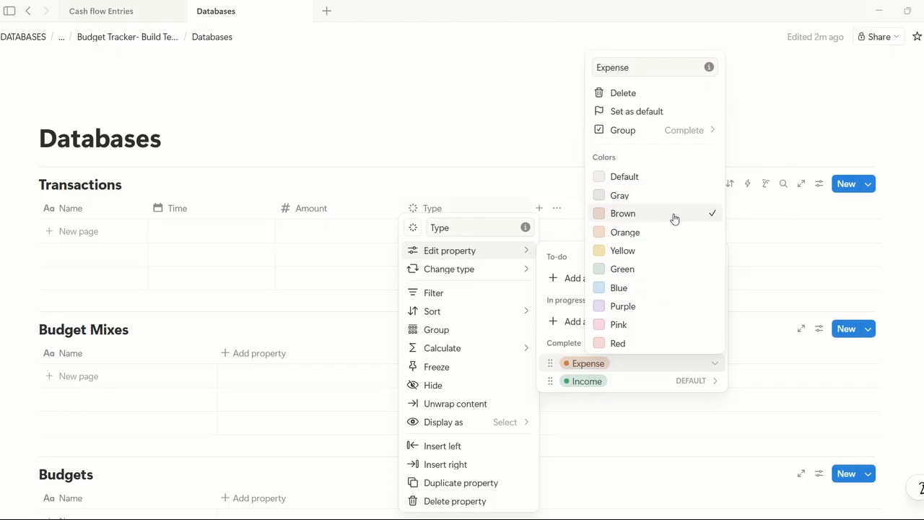
pyautogui.click(673, 364)
pyautogui.press('Escape')
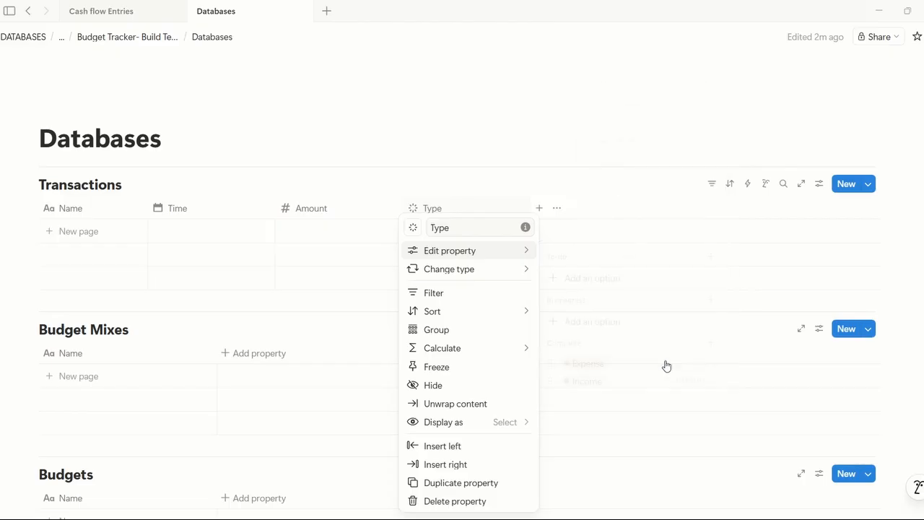
pyautogui.press('Escape')
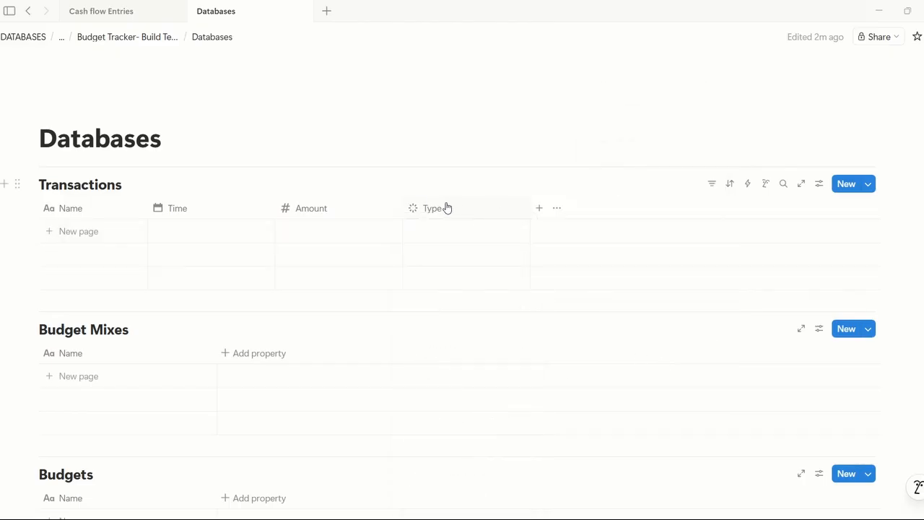
# Step: Set up a new relation property in Transactions linked to the Budget Mixes database and name it "Budget Mix"
pyautogui.click(539, 208)
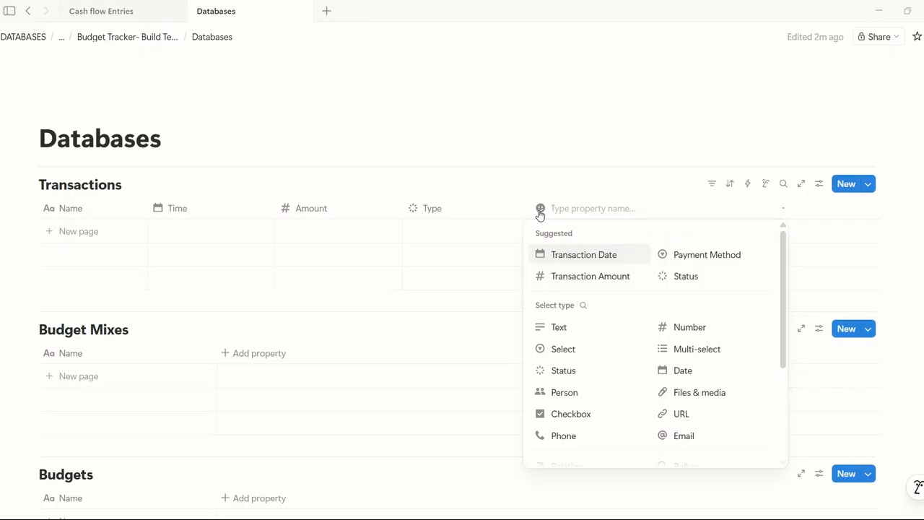
pyautogui.write('rel')
pyautogui.press('Return')
pyautogui.press('Down')
pyautogui.press('Down')
pyautogui.press('Down')
pyautogui.press('Return')
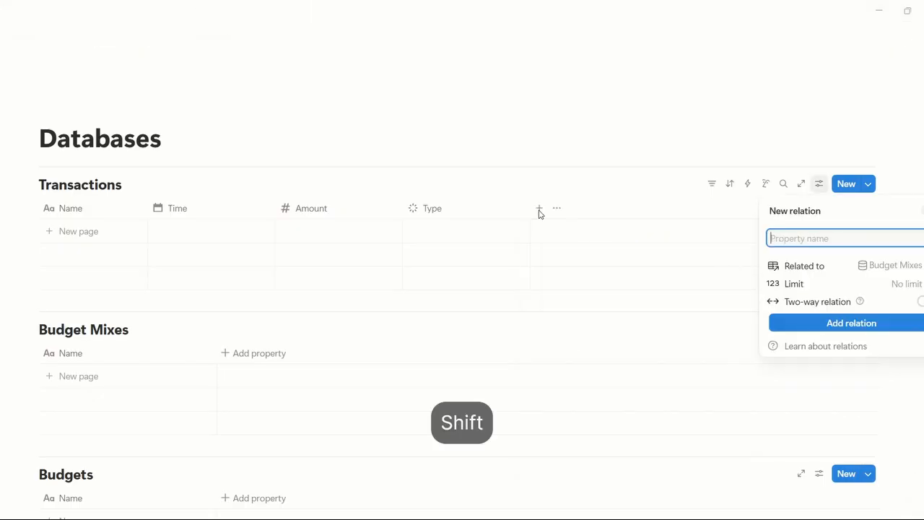
pyautogui.write('Budget Mix')
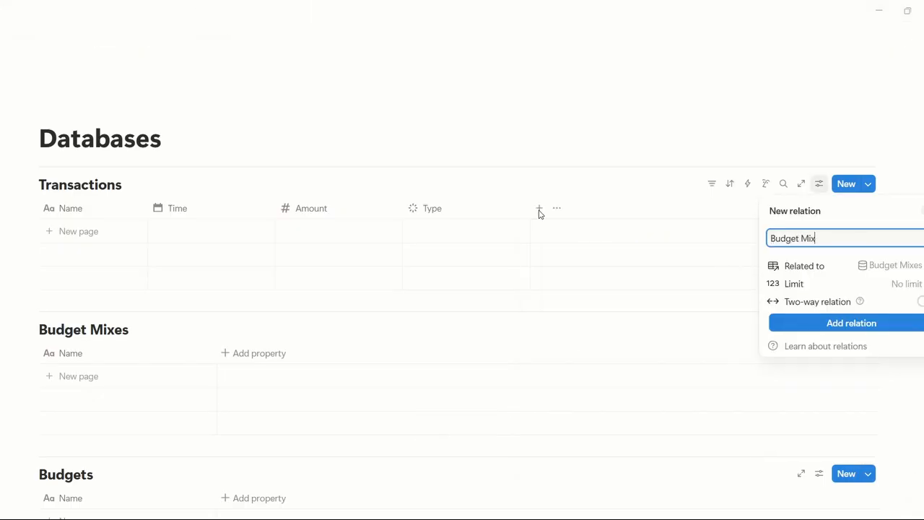
# Step: Limit the Budget Mix relation to 1 page, make it two-way and add it to Transactions
pyautogui.click(916, 286)
pyautogui.click(837, 304)
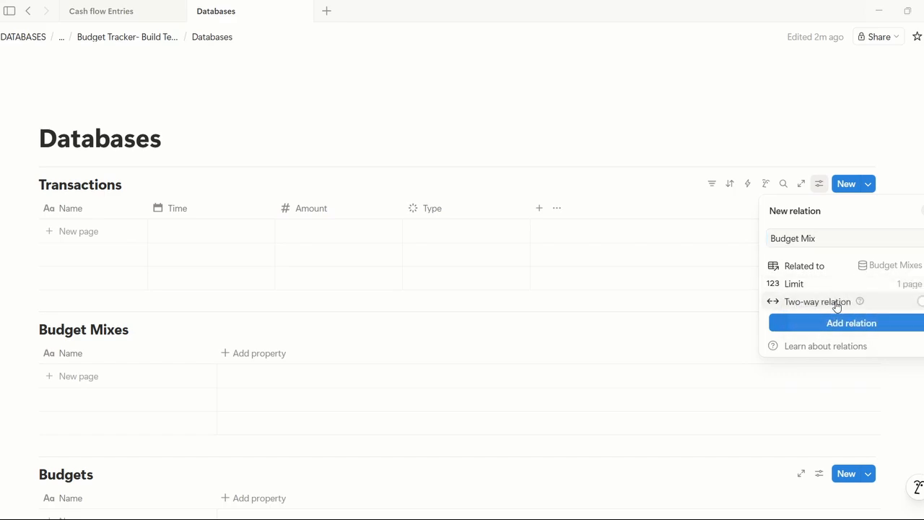
pyautogui.click(920, 303)
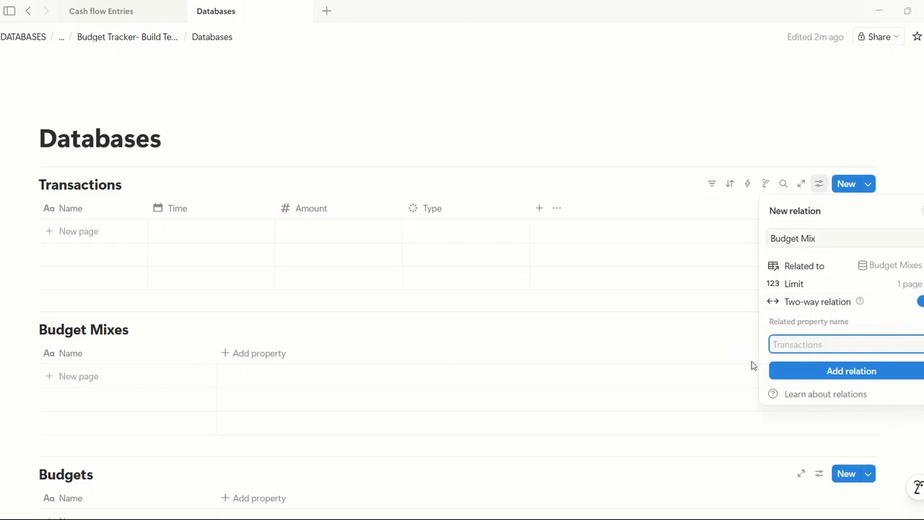
pyautogui.click(827, 371)
pyautogui.press('Escape')
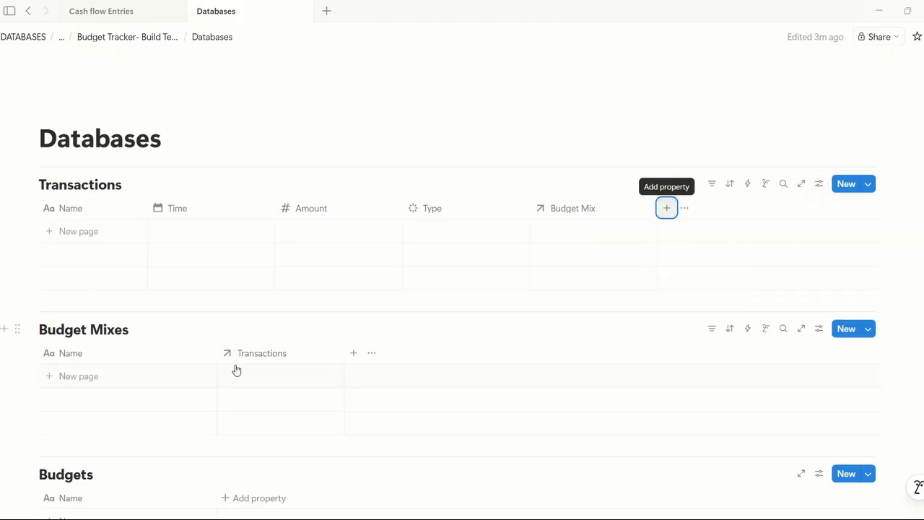
# Step: Check the two-way relation setting of the Budget Mix property in Transactions
pyautogui.click(818, 186)
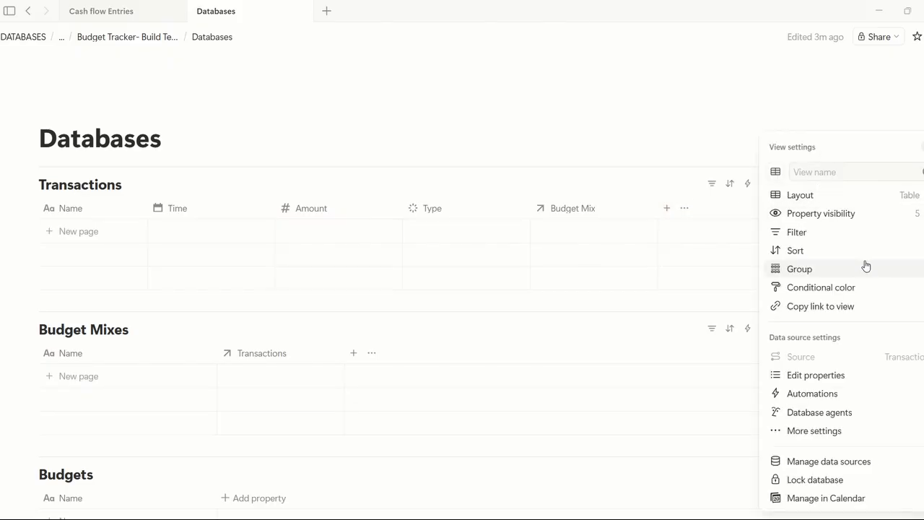
pyautogui.click(623, 208)
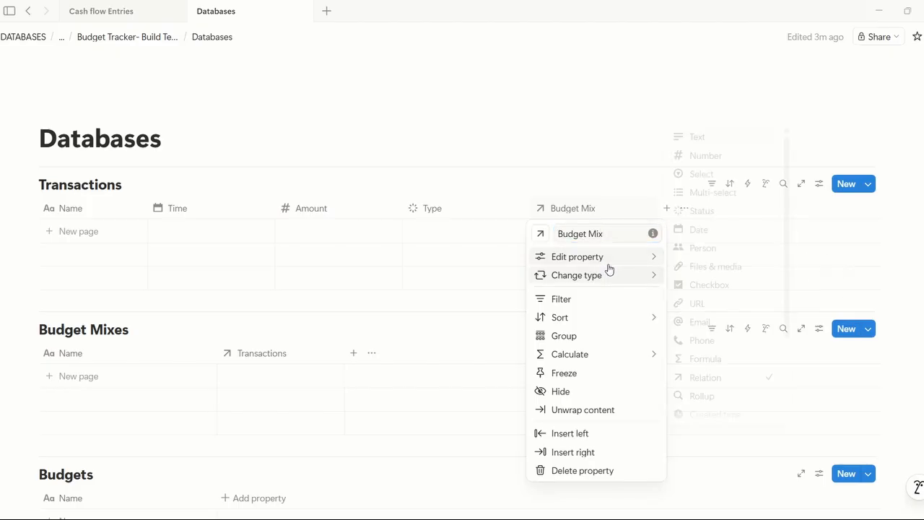
pyautogui.moveTo(612, 265)
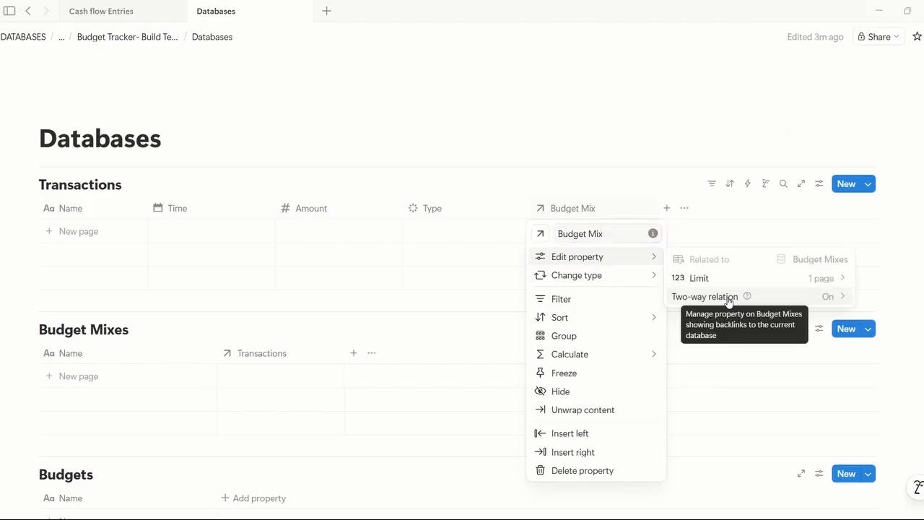
pyautogui.click(715, 221)
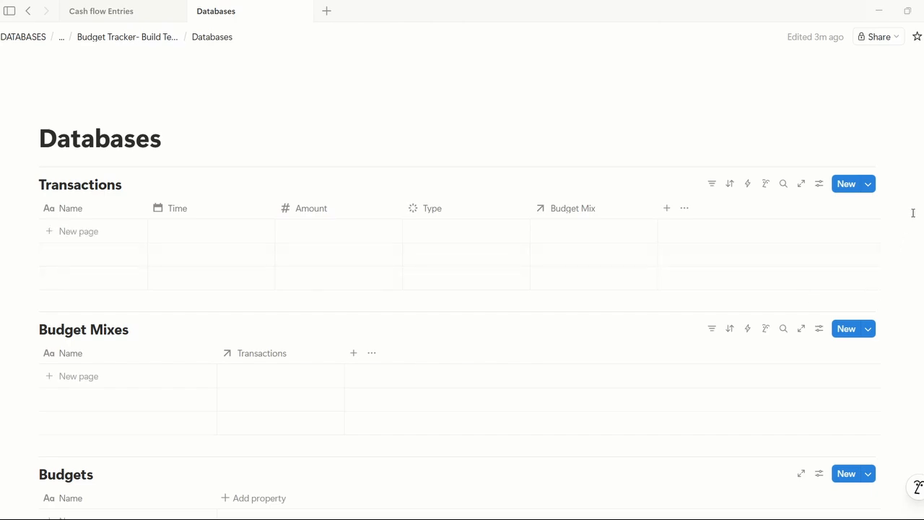
# Step: Narrow the Transactions column in the Budget Mixes database
pyautogui.scroll(-1, 912, 213)
pyautogui.scroll(1, 912, 213)
pyautogui.moveTo(344, 359); pyautogui.dragTo(316, 353)
# Step: Set up a new relation property named "Budgets" in Budget Mixes, linked to the Budgets database on the Databases page
pyautogui.click(325, 352)
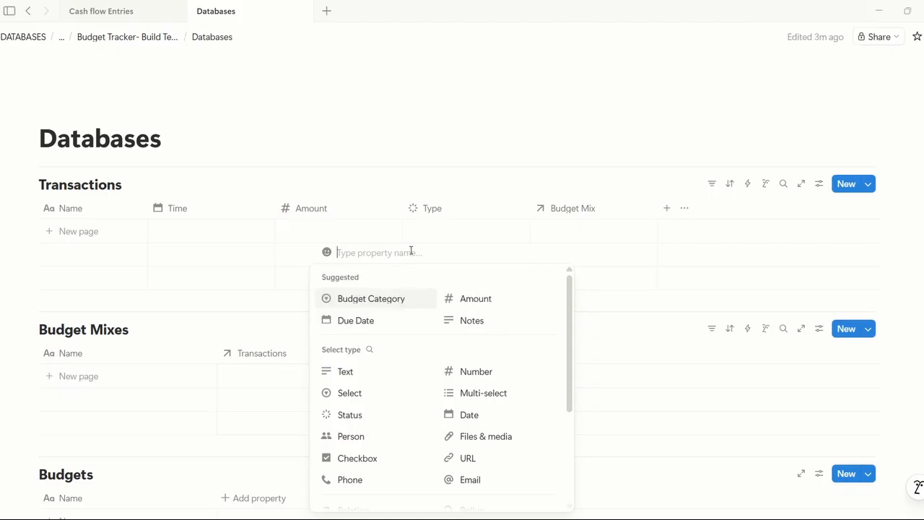
pyautogui.write('relation')
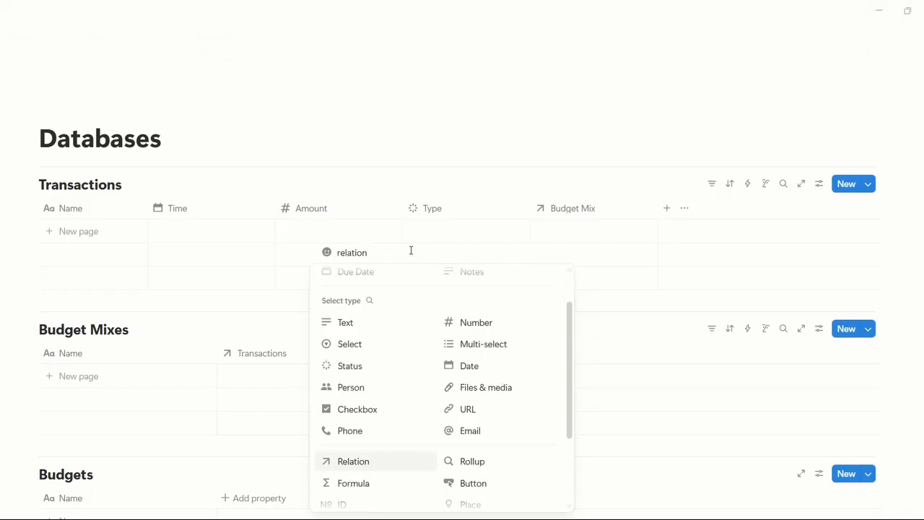
pyautogui.press('Return')
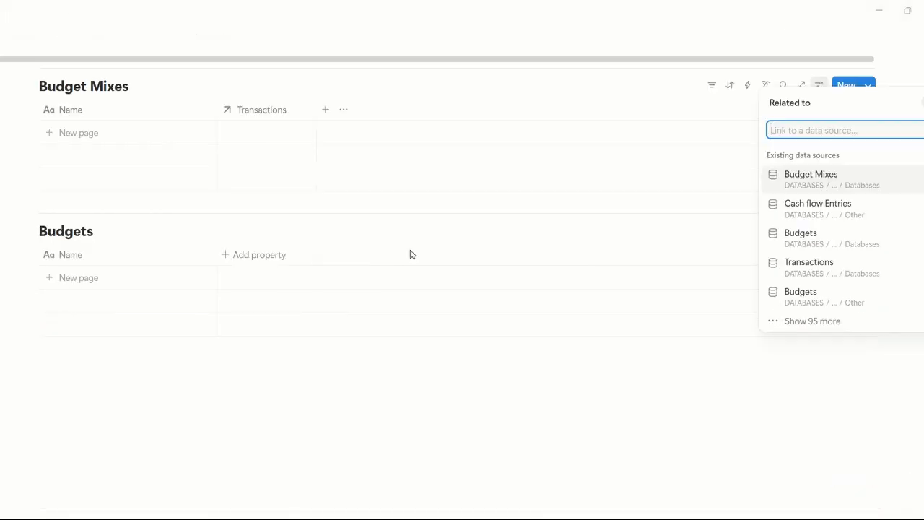
pyautogui.write('Budget')
pyautogui.click(816, 237)
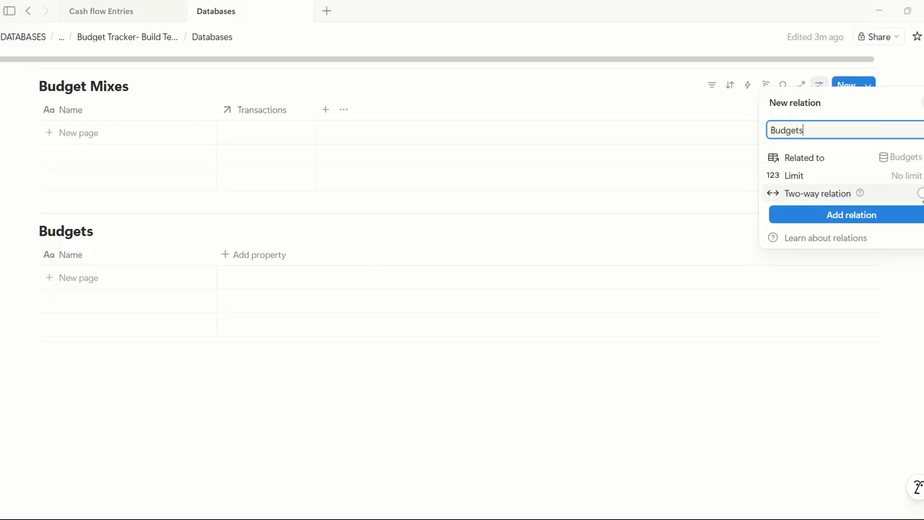
# Step: Make the Budgets relation two-way with the related property name "Budget Mixes" and add it to the database
pyautogui.click(921, 195)
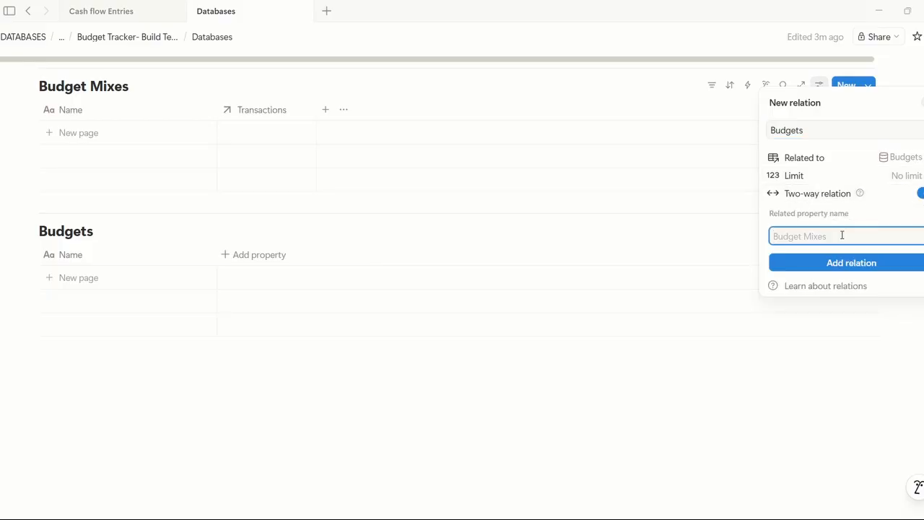
pyautogui.write('Budgetm')
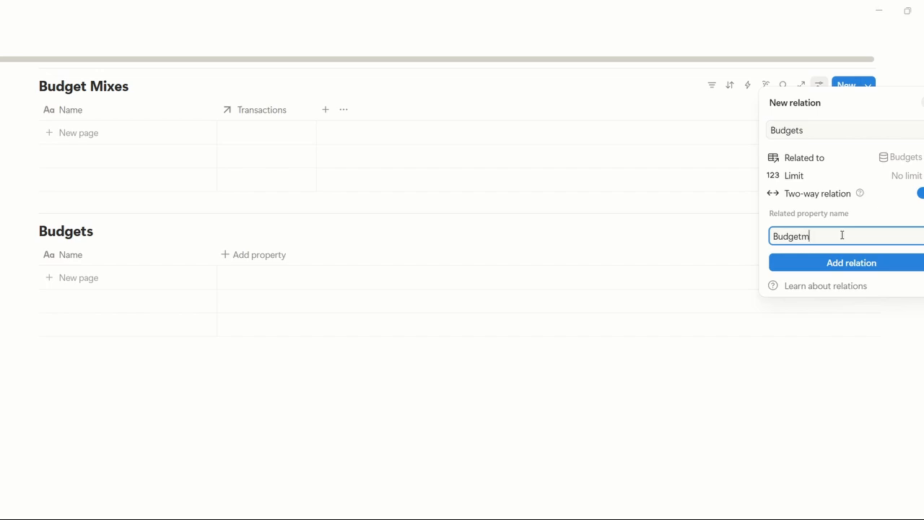
pyautogui.press('BackSpace')
pyautogui.write(' Mix')
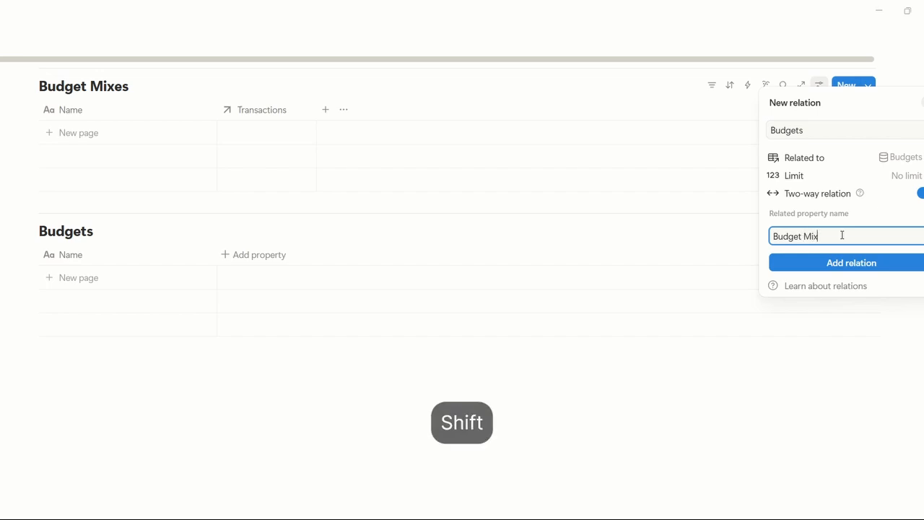
pyautogui.write('es')
pyautogui.click(843, 262)
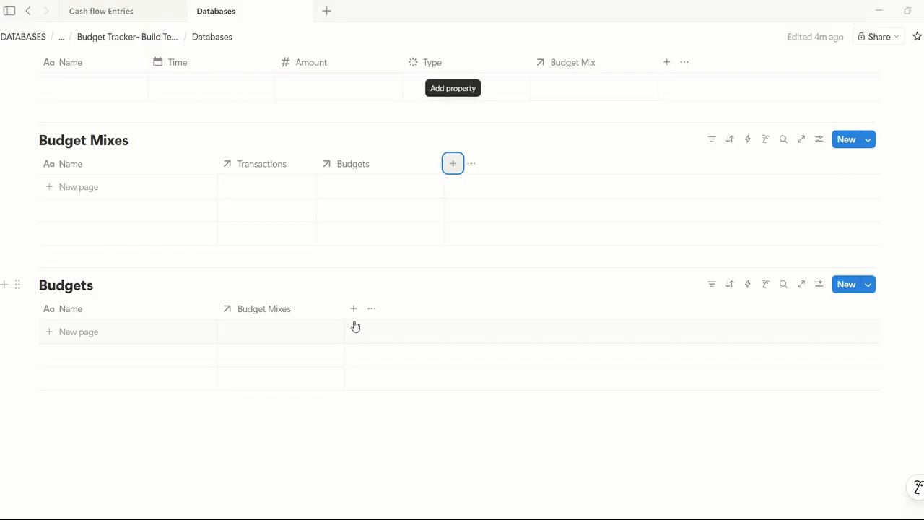
# Step: Add a text property named "Income Apportionment Ratio" to the Budget Mixes database
pyautogui.scroll(2, 354, 321)
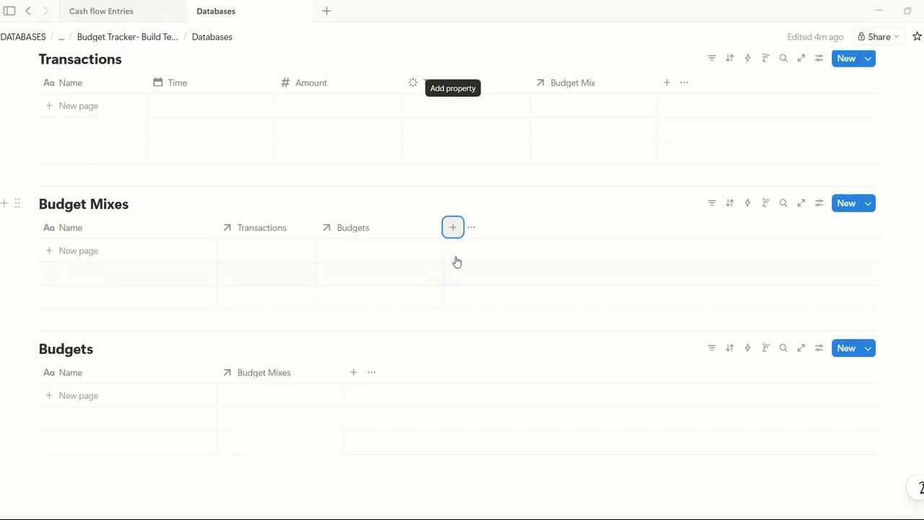
pyautogui.click(454, 228)
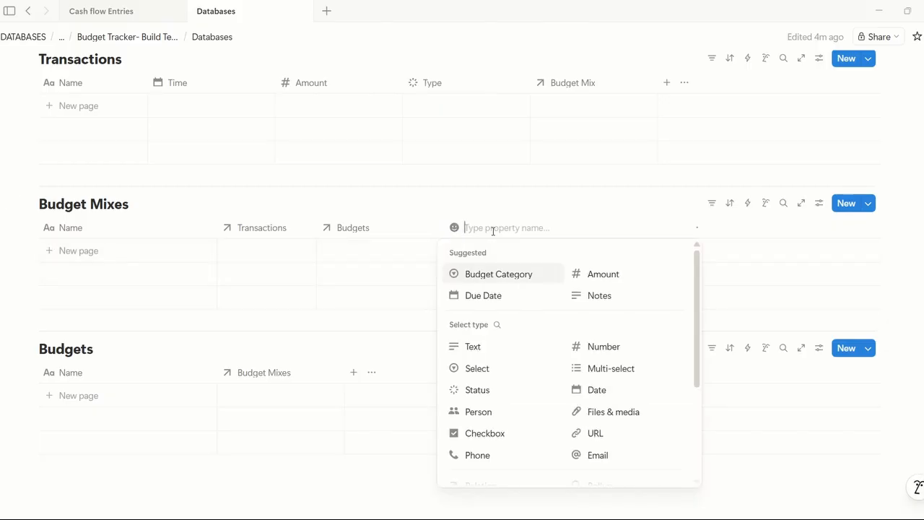
pyautogui.press('Escape')
pyautogui.click(493, 234)
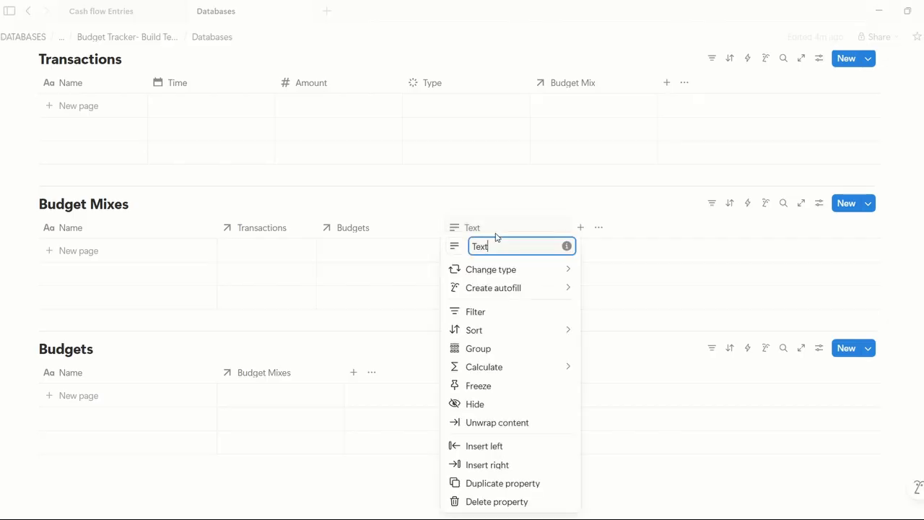
pyautogui.click(510, 247)
pyautogui.hotkey('ctrl', 'a')
pyautogui.press('BackSpace')
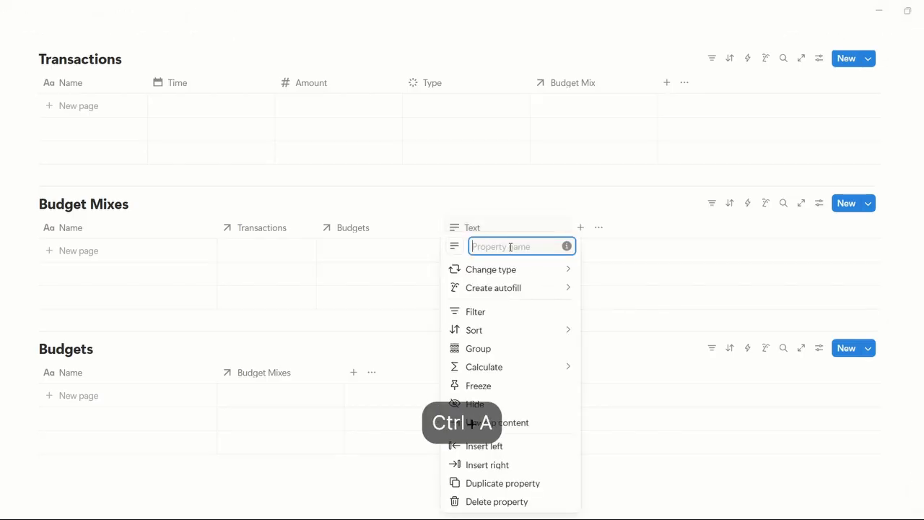
pyautogui.write('Income Apportionment Ratio')
pyautogui.press('Return')
# Step: Duplicate the Income Apportionment Ratio property in Budget Mixes and rename the copy "Expense Apportionment Ratio"
pyautogui.click(472, 231)
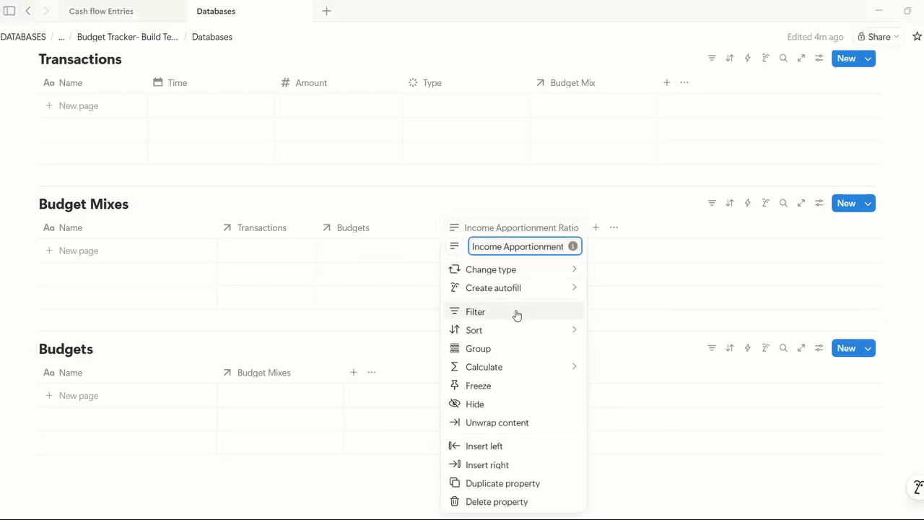
pyautogui.moveTo(519, 361)
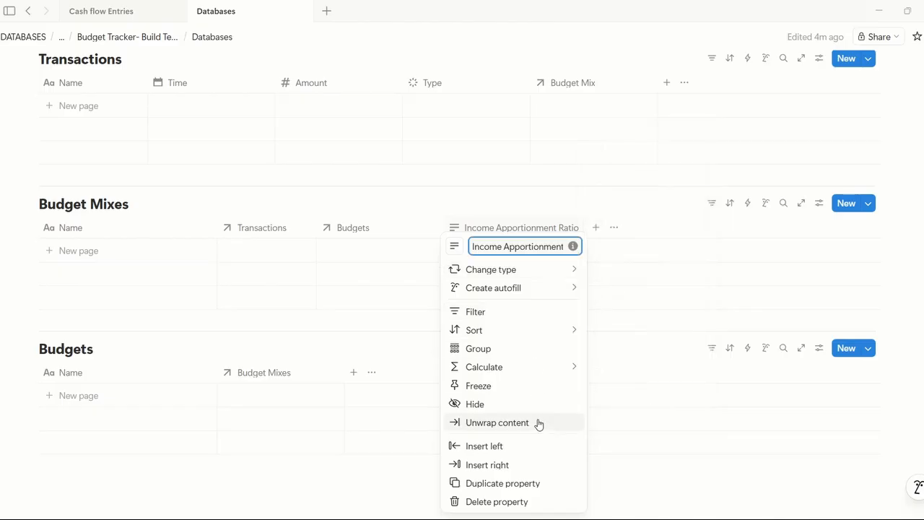
pyautogui.click(542, 482)
pyautogui.click(639, 227)
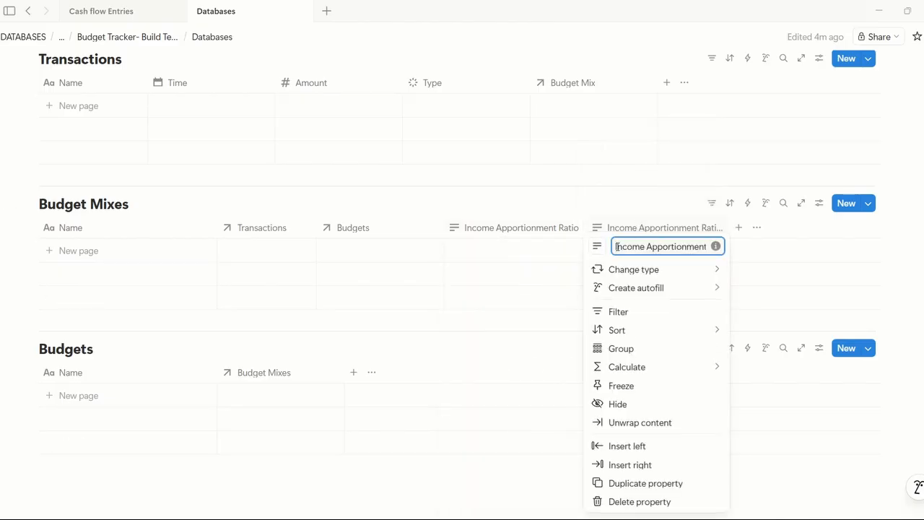
pyautogui.moveTo(617, 246); pyautogui.dragTo(641, 246)
pyautogui.write('Expens')
pyautogui.press('Return')
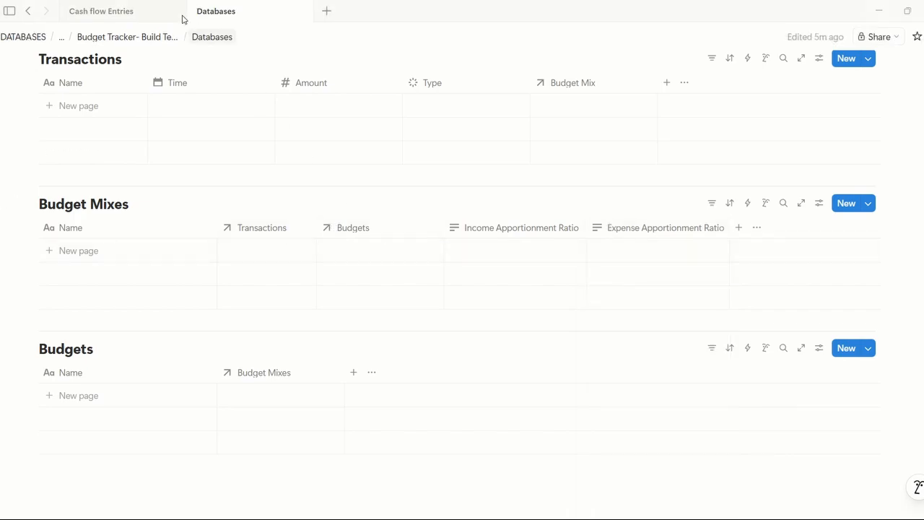
# Step: Open the Budget Mix Categories database of the finished Budget Tracker and examine its ratio, relation, formula and button properties
pyautogui.click(148, 11)
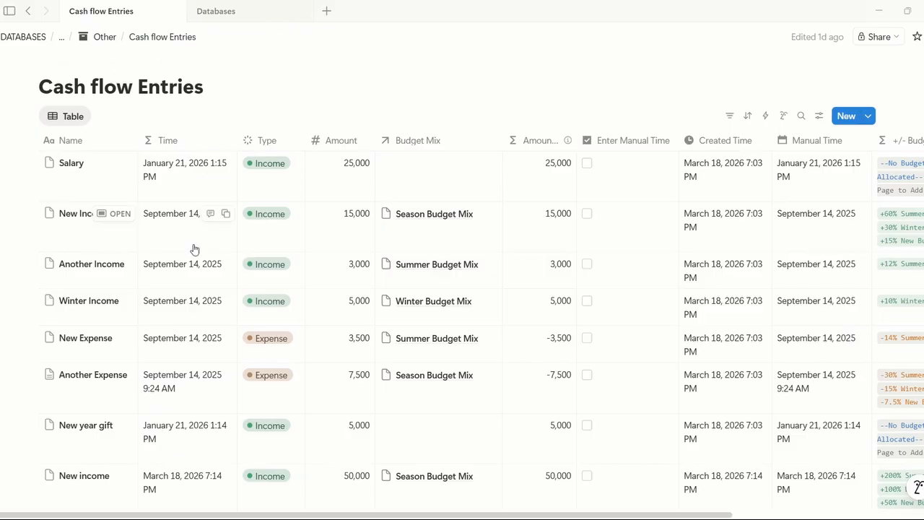
pyautogui.click(101, 37)
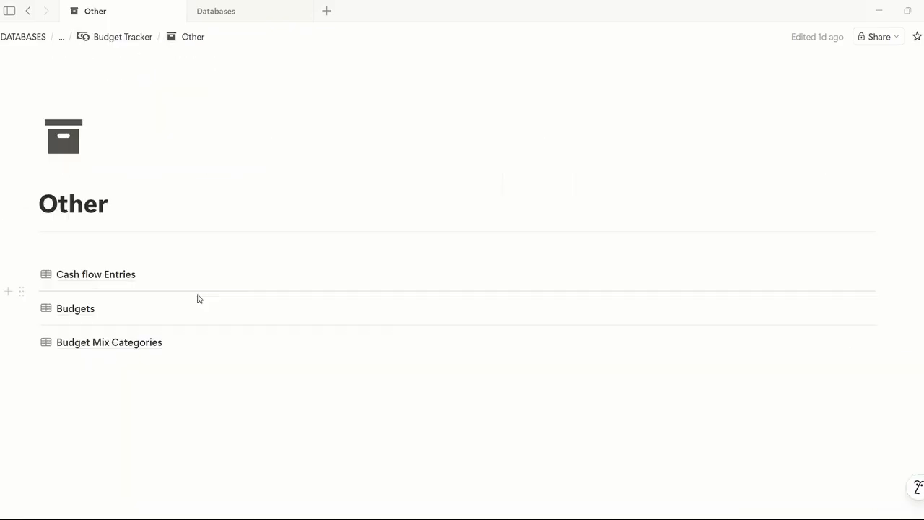
pyautogui.click(196, 340)
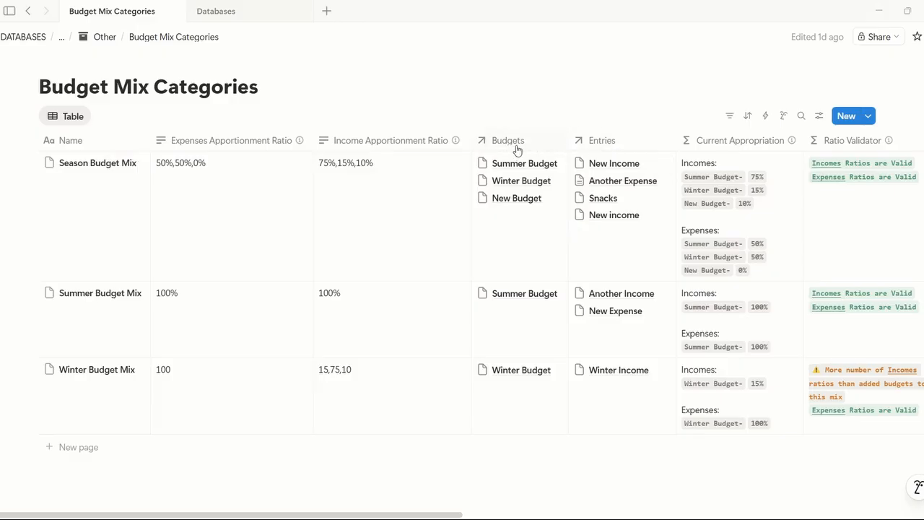
pyautogui.moveTo(366, 152)
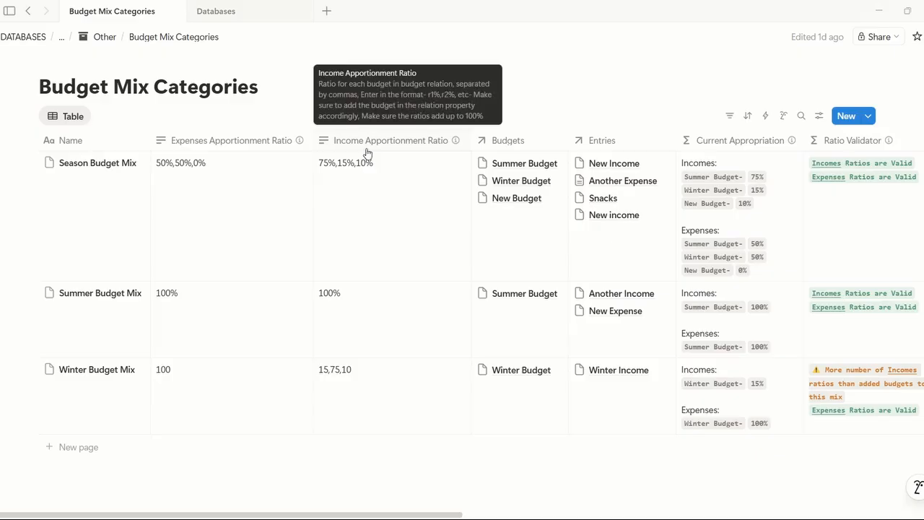
pyautogui.hscroll(3, 691, 230)
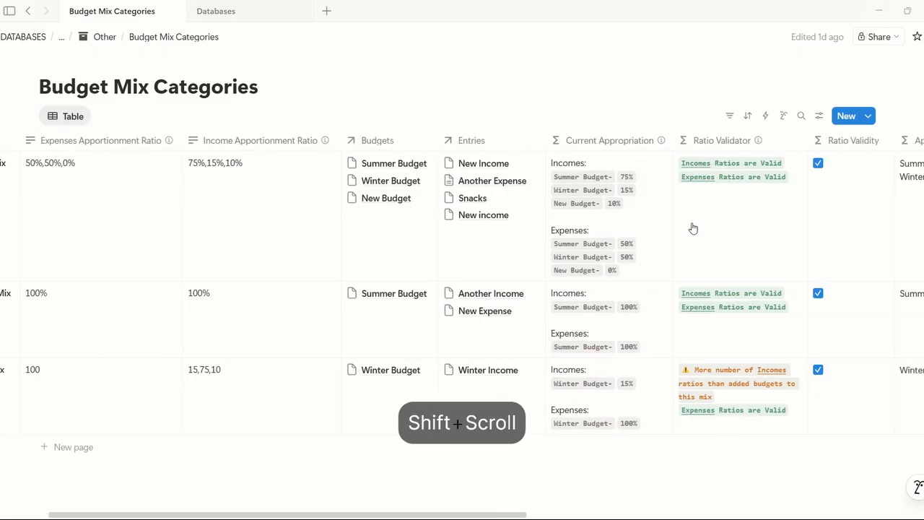
pyautogui.hscroll(6, 691, 228)
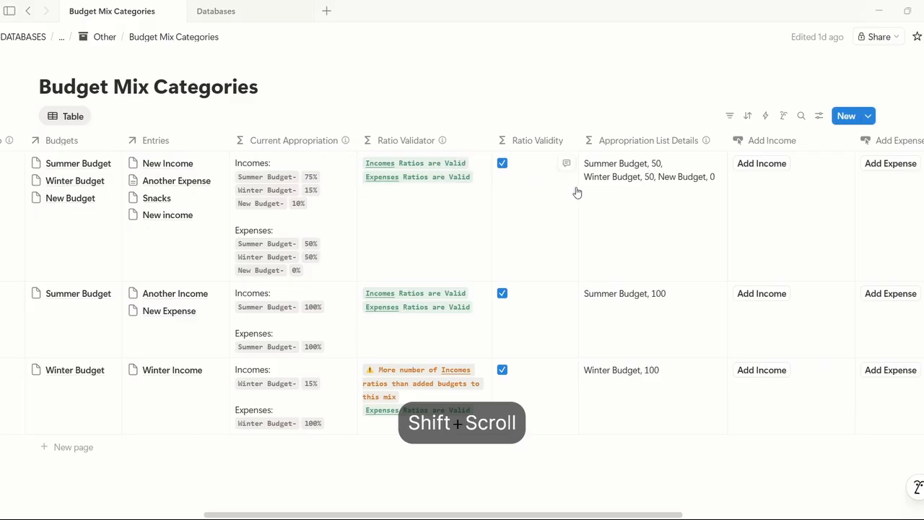
pyautogui.hscroll(9, 606, 200)
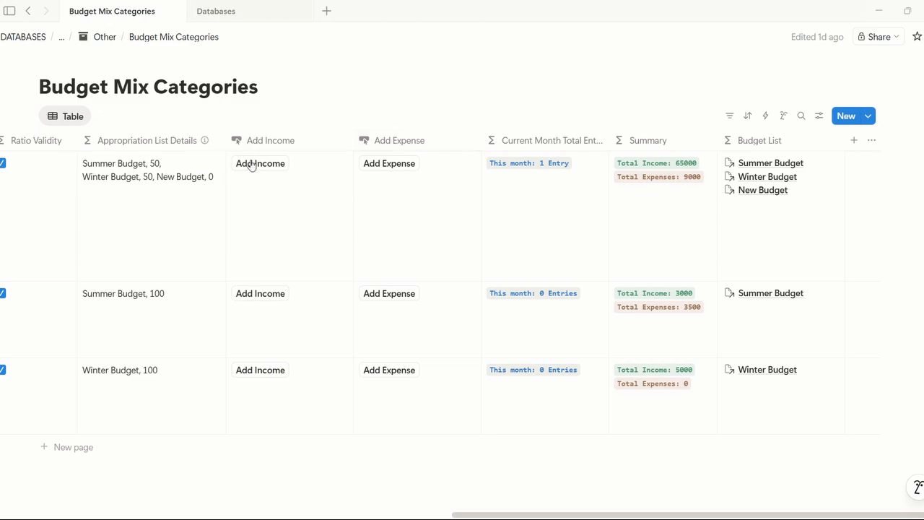
pyautogui.hscroll(-5, 223, 200)
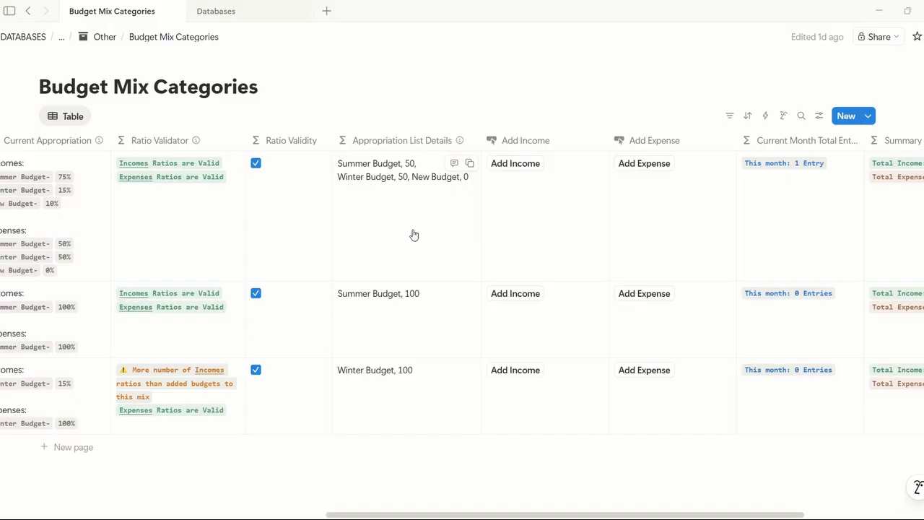
pyautogui.hscroll(-12, 414, 235)
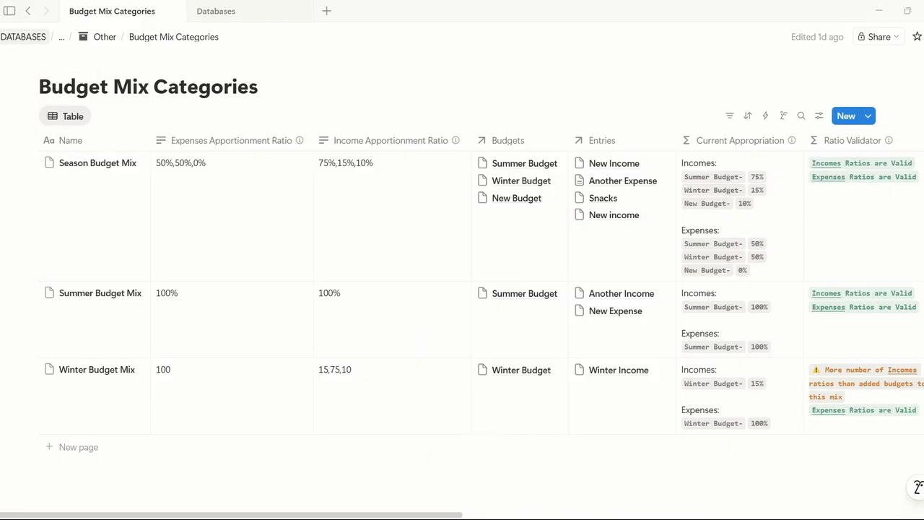
# Step: Return to the Databases page and add a status property named "Type" to Budgets, placed before Budget Mixes
pyautogui.click(258, 13)
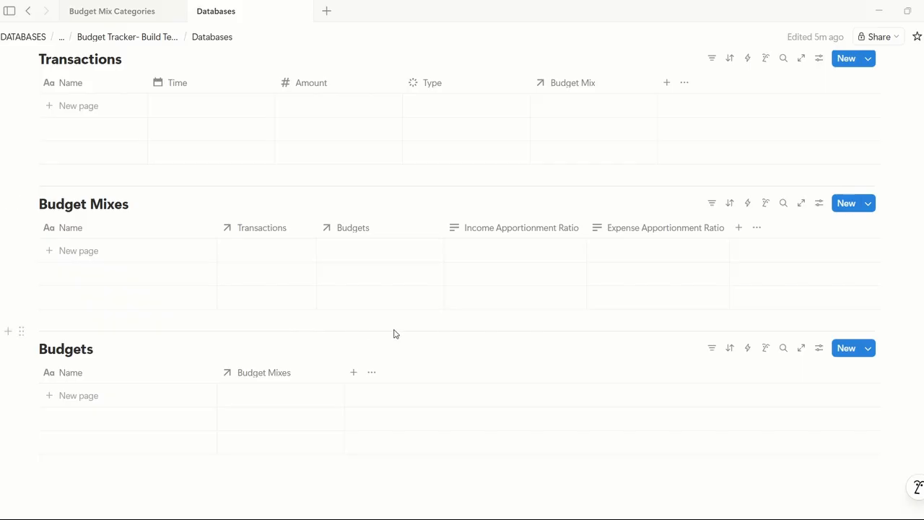
pyautogui.scroll(-2, 394, 333)
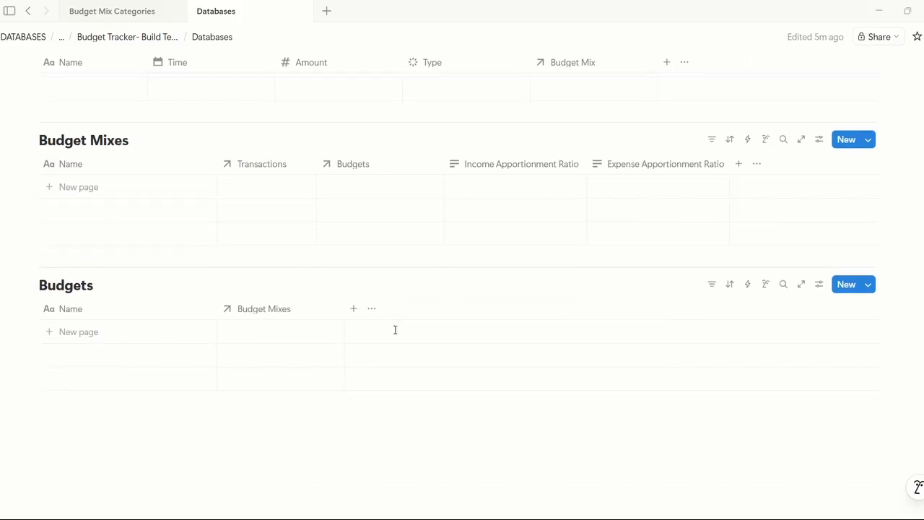
pyautogui.click(353, 309)
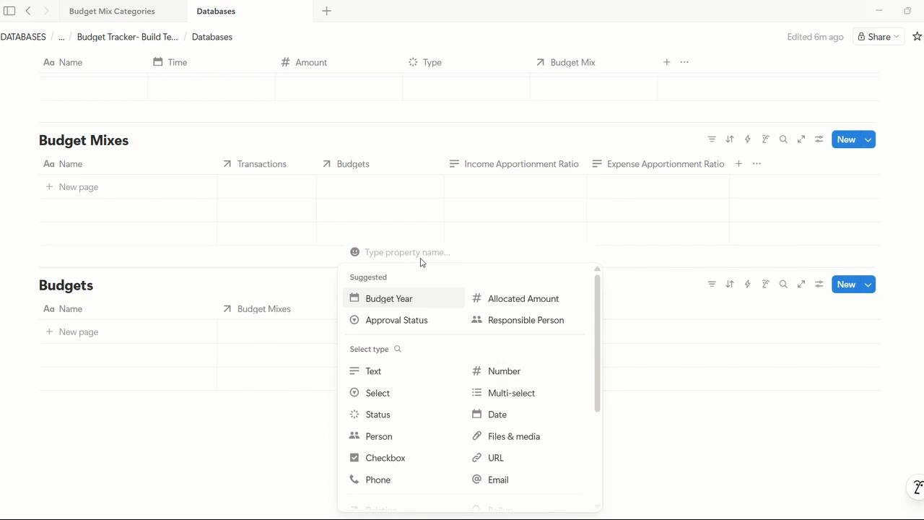
pyautogui.click(454, 223)
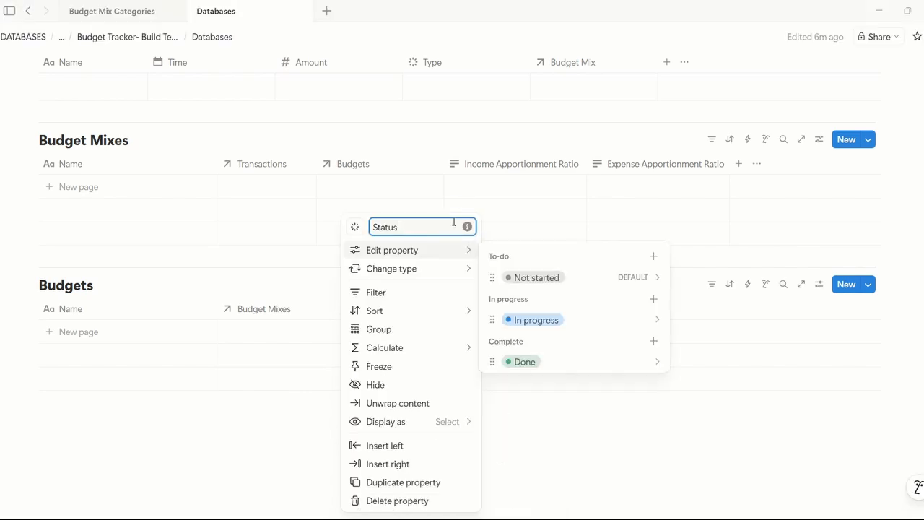
pyautogui.hotkey('ctrl', 'a')
pyautogui.press('BackSpace')
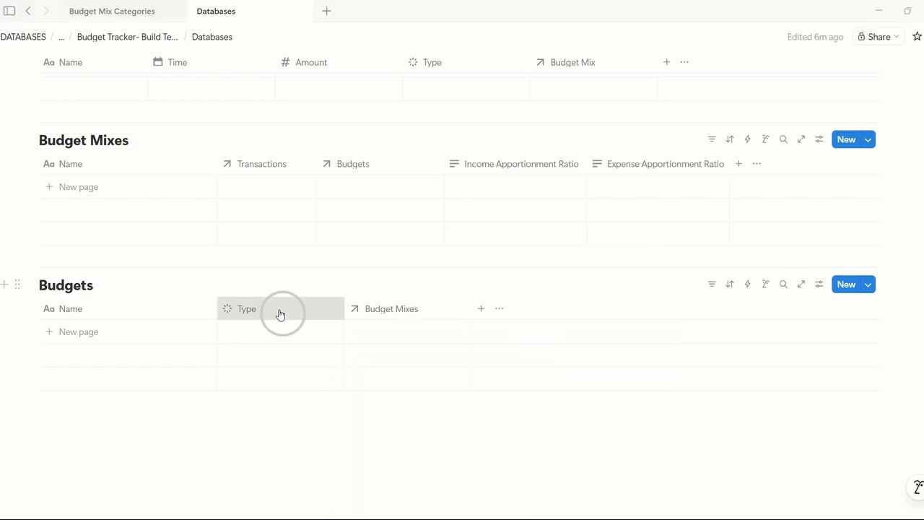
# Step: Reduce the Budgets Type property to its Not started option, moved to the Complete group, and rename that option "Goal"
pyautogui.click(280, 313)
pyautogui.moveTo(320, 258)
pyautogui.click(408, 277)
pyautogui.write('Goal')
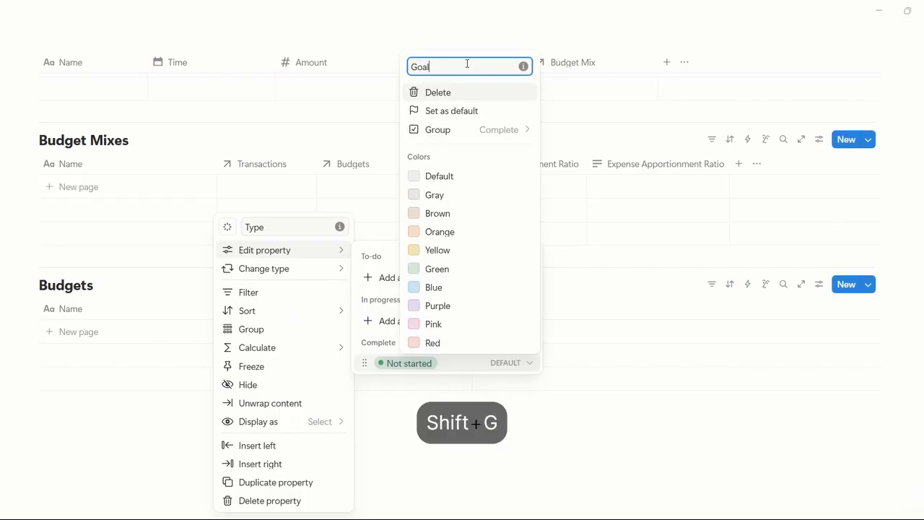
pyautogui.press('Return')
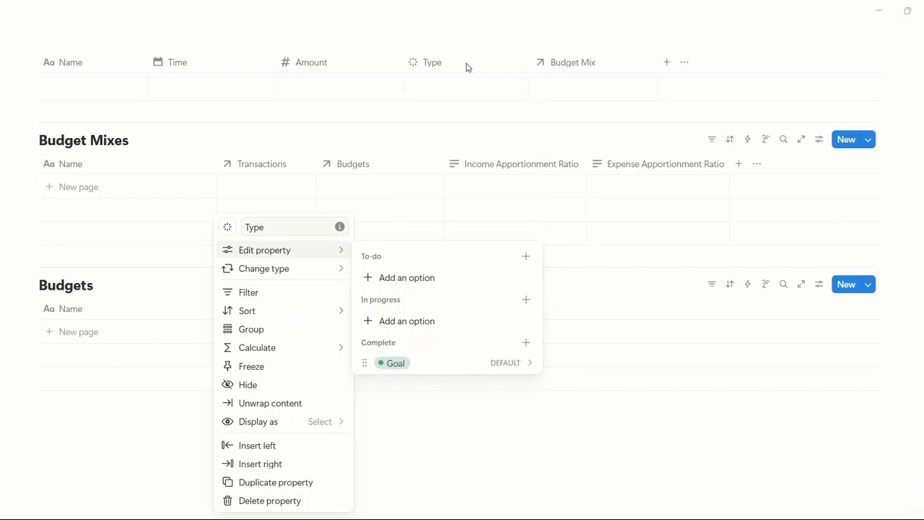
# Step: Add a "Limit" option to the Complete group of the Budgets Type property and colour it brown
pyautogui.click(525, 342)
pyautogui.write('Limit')
pyautogui.press('Return')
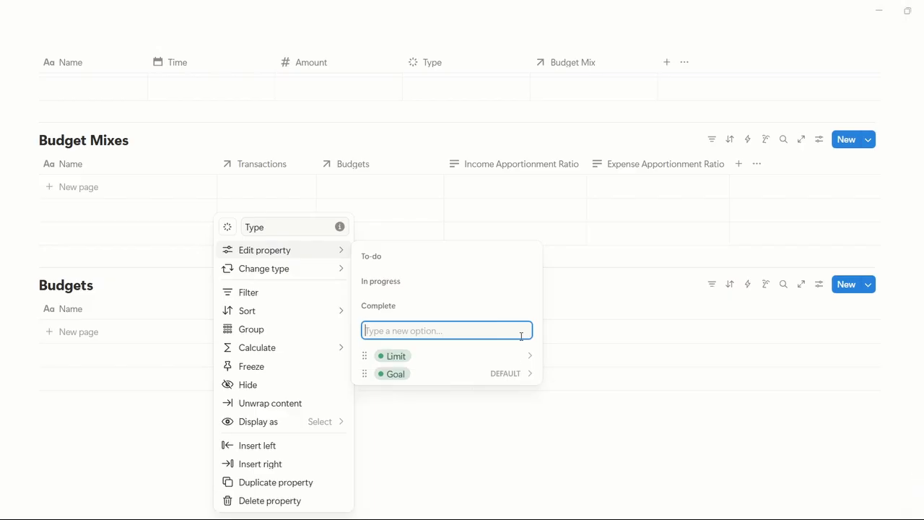
pyautogui.click(487, 361)
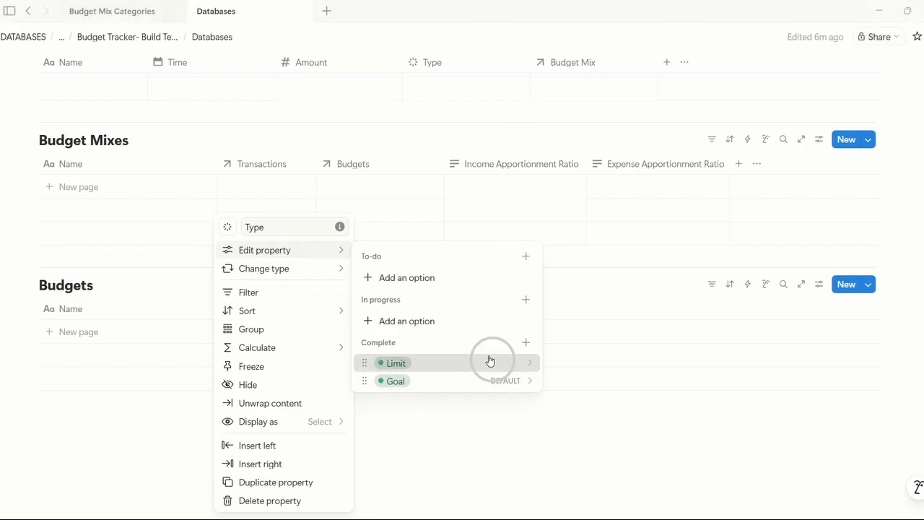
pyautogui.click(487, 214)
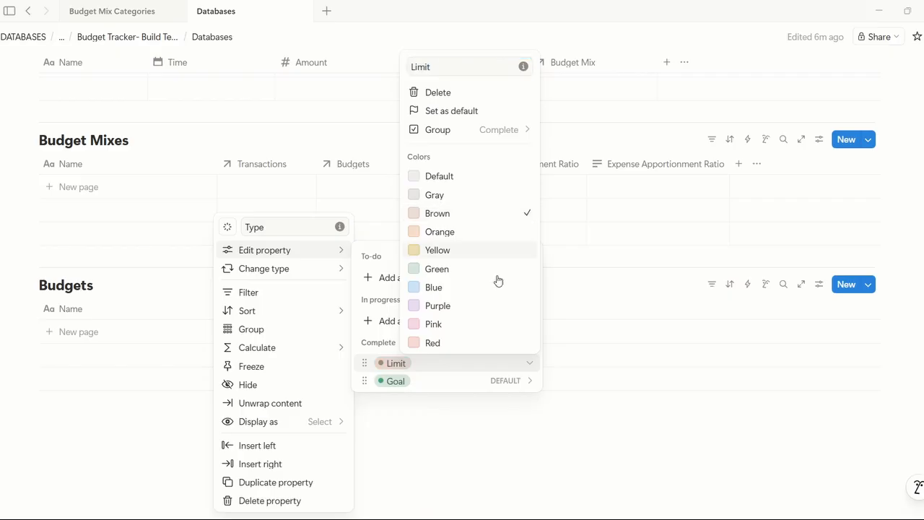
pyautogui.click(505, 371)
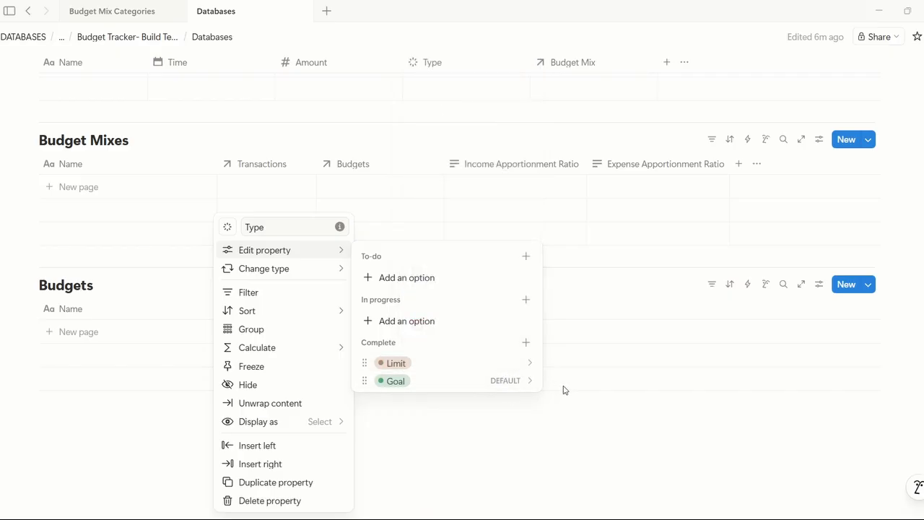
pyautogui.click(630, 415)
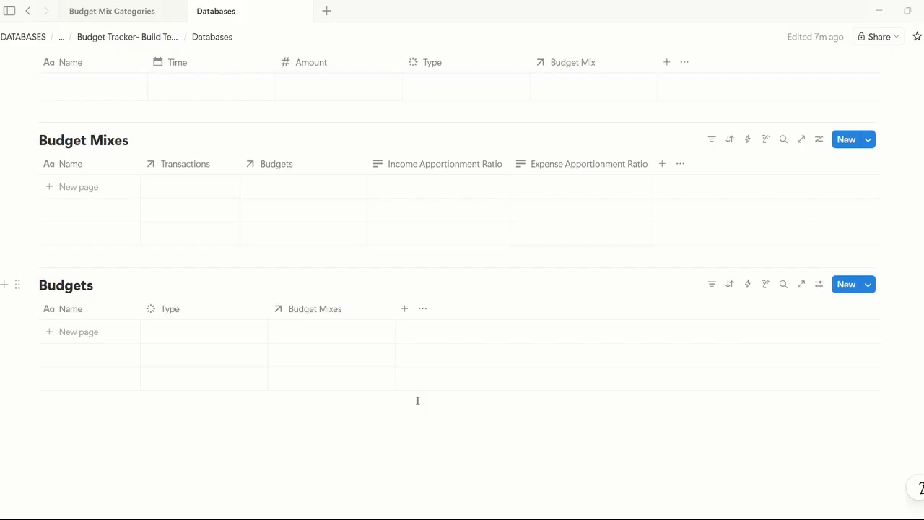
# Step: Add a property named "Number" to the Budgets database after Budget Mixes
pyautogui.click(405, 309)
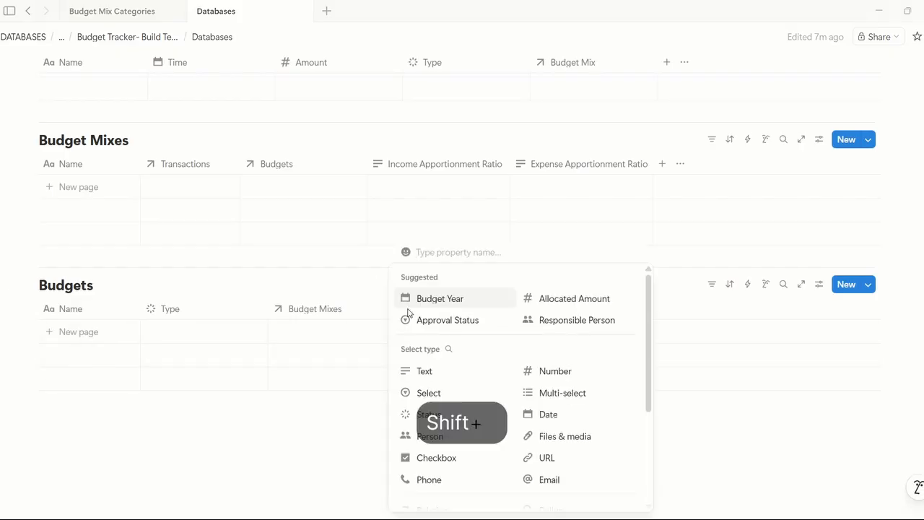
pyautogui.write('Number')
pyautogui.press('Return')
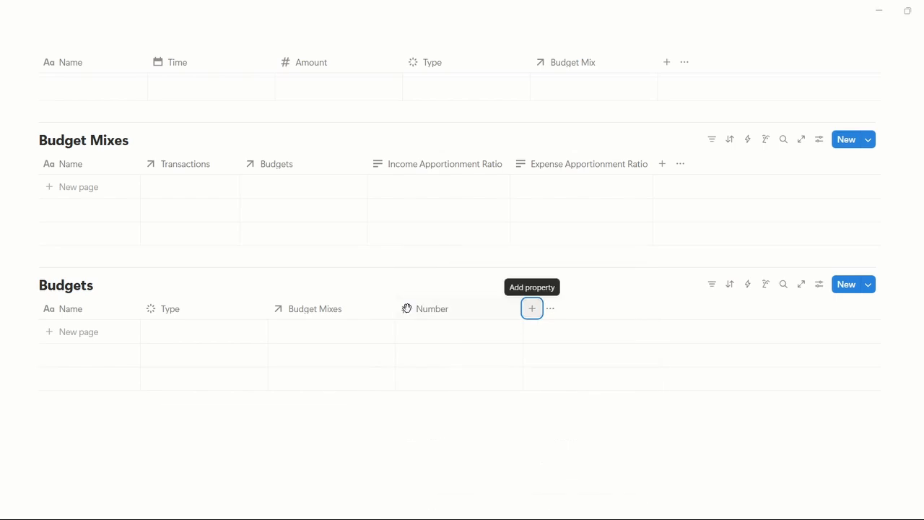
# Step: Rename the Number property of the Budgets database as "Amount" and move it between Type and Budget Mixes
pyautogui.click(466, 312)
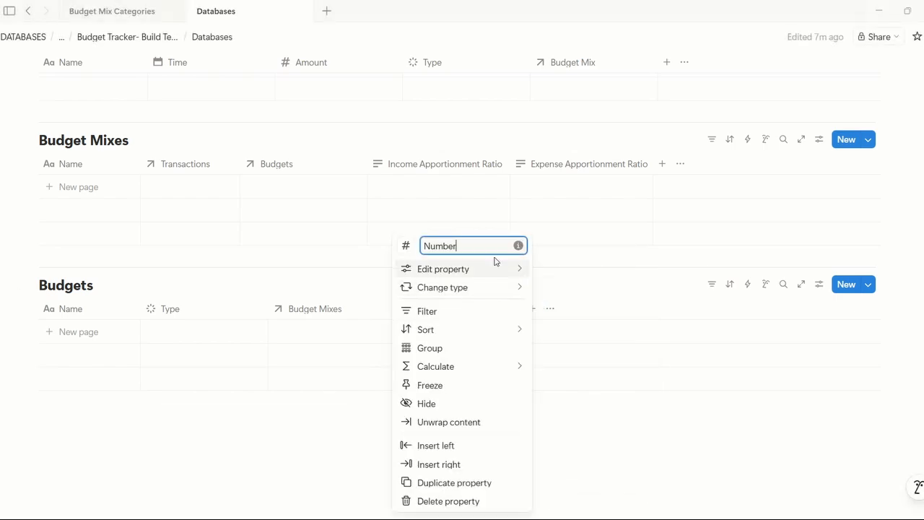
pyautogui.hotkey('ctrl', 'a')
pyautogui.write('Amount')
pyautogui.press('Return')
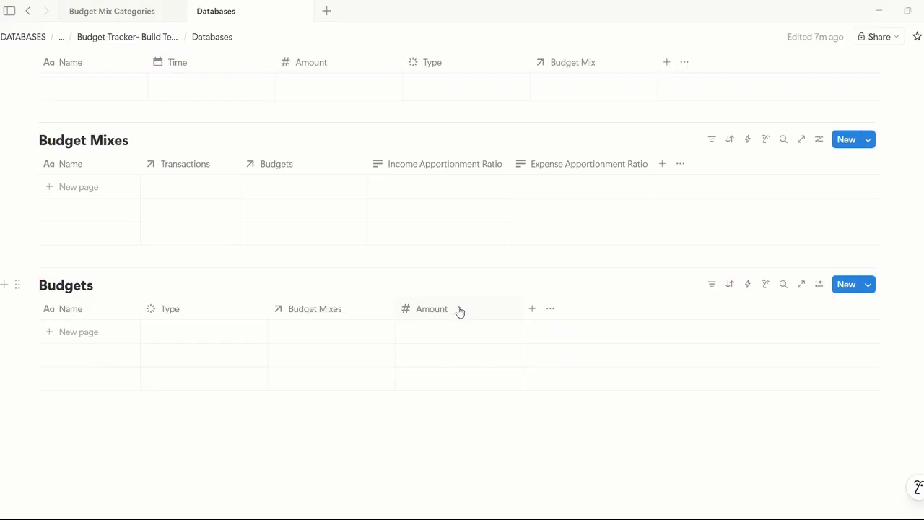
pyautogui.moveTo(472, 311); pyautogui.dragTo(429, 322)
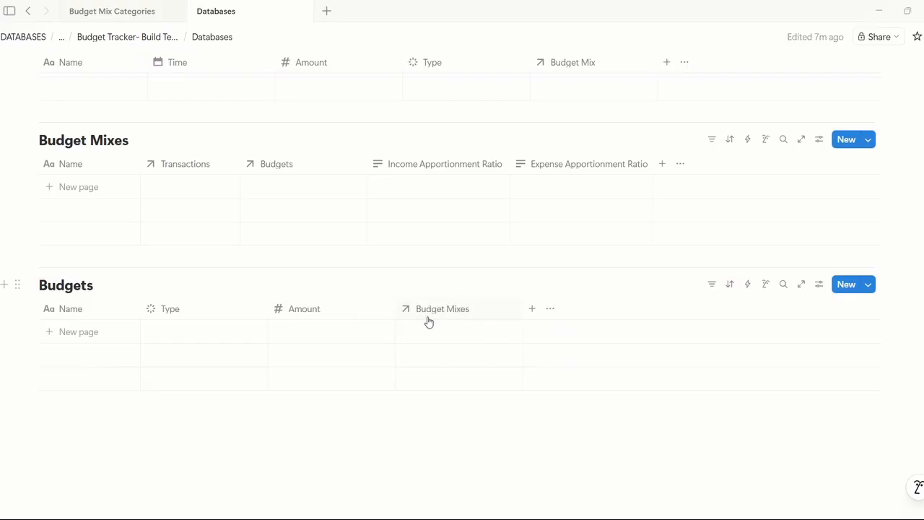
# Step: Add a date property named "Start Date" to the Budgets database after Budget Mixes
pyautogui.click(532, 309)
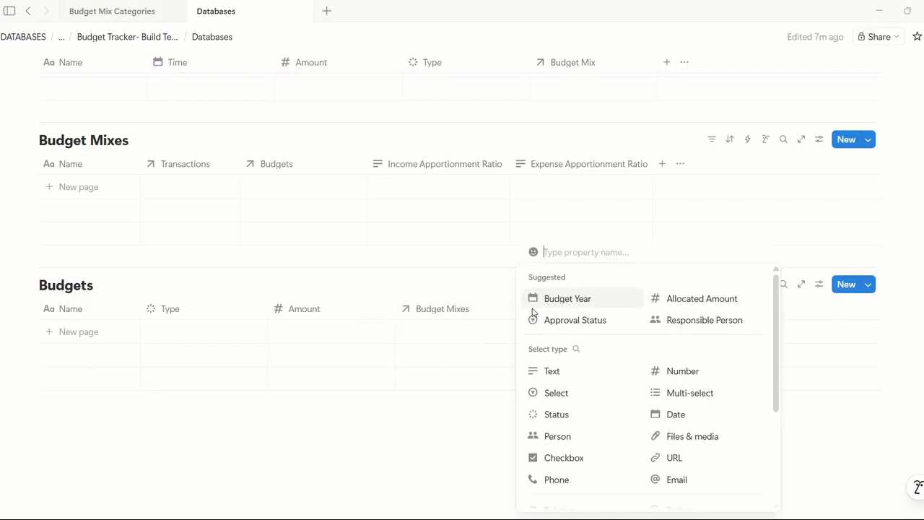
pyautogui.write('Date')
pyautogui.press('Return')
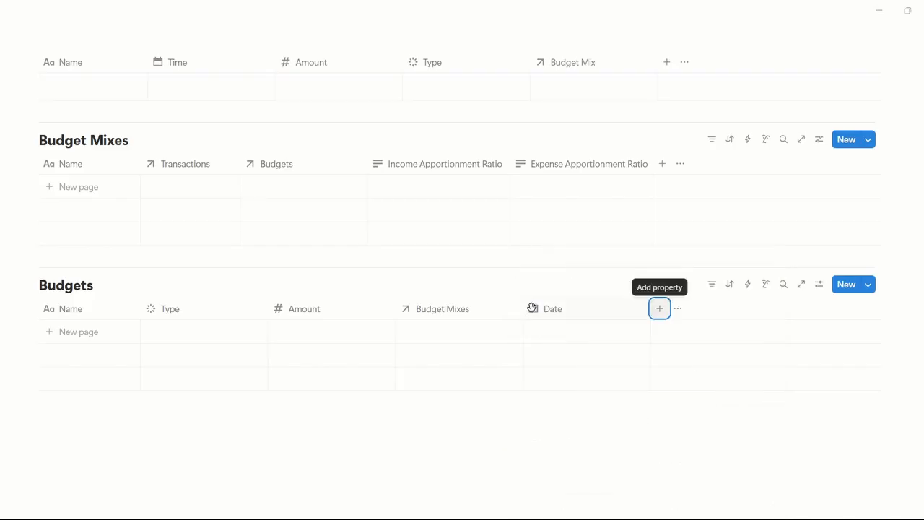
pyautogui.click(585, 310)
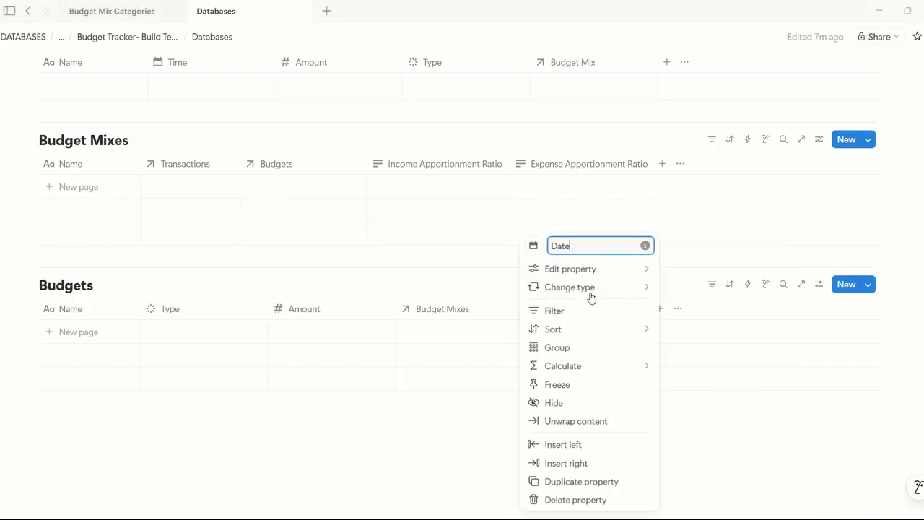
pyautogui.click(612, 246)
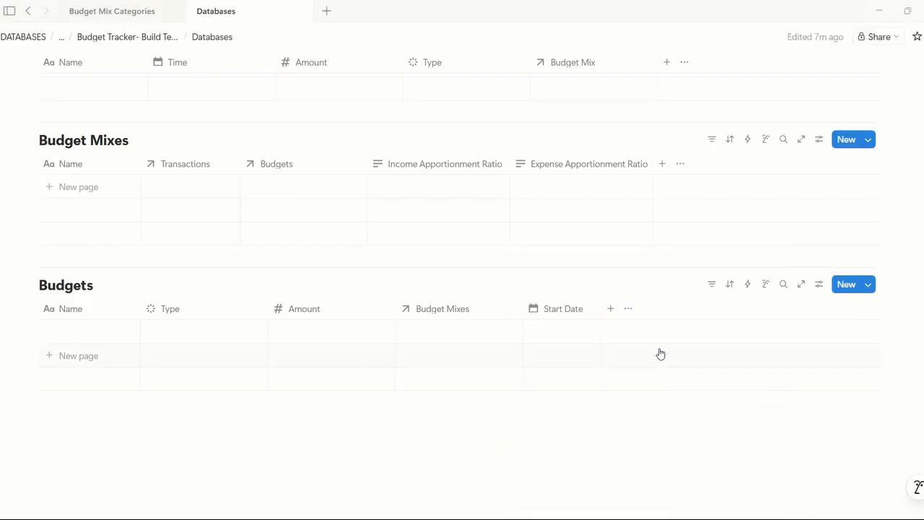
# Step: Add a number property named "No. of Days" to the Budgets database after Start Date
pyautogui.click(611, 310)
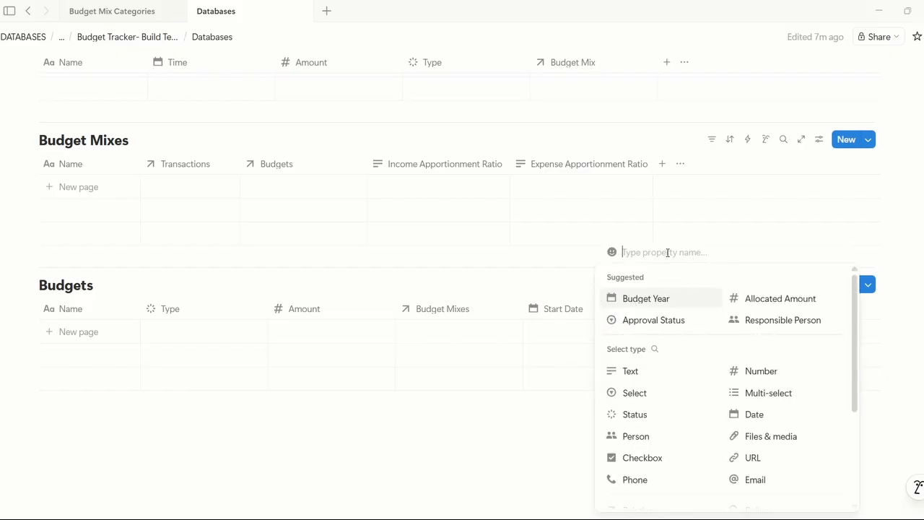
pyautogui.write('Number')
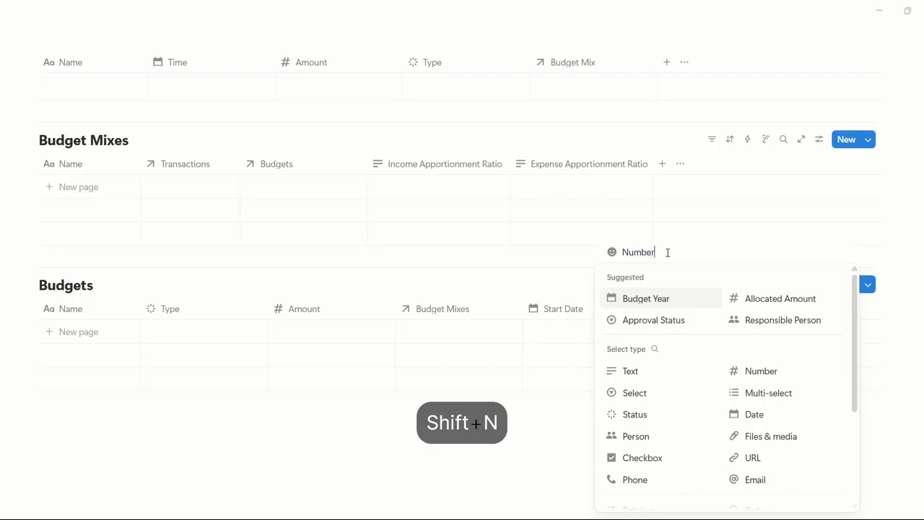
pyautogui.press('Return')
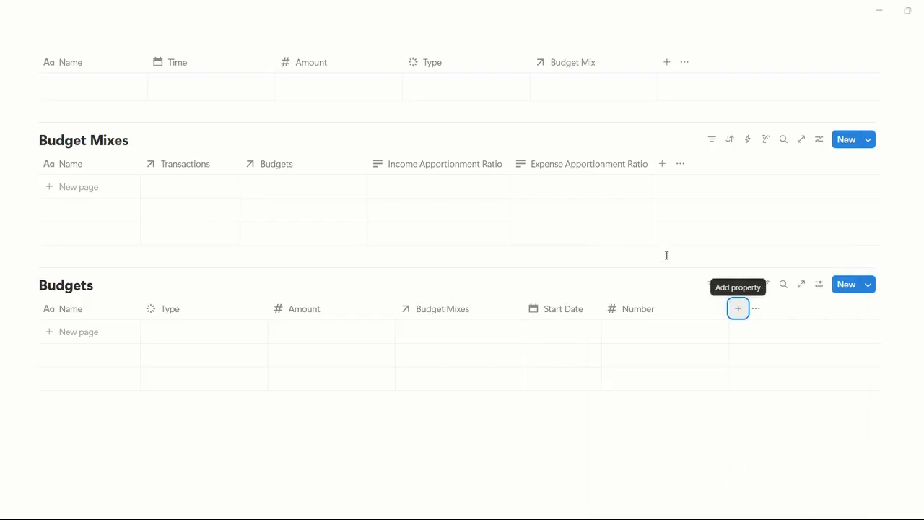
pyautogui.click(676, 312)
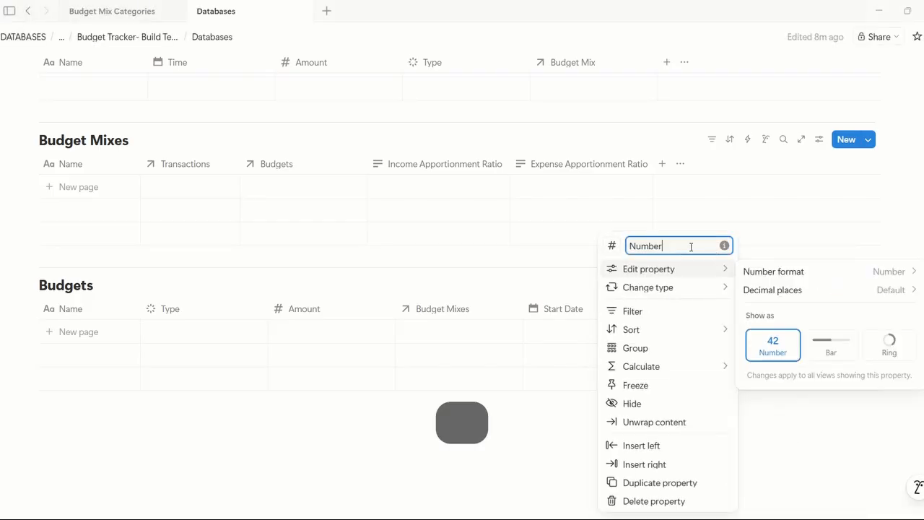
pyautogui.hotkey('ctrl', 'a')
pyautogui.press('BackSpace')
pyautogui.write('No. of Days')
pyautogui.press('Return')
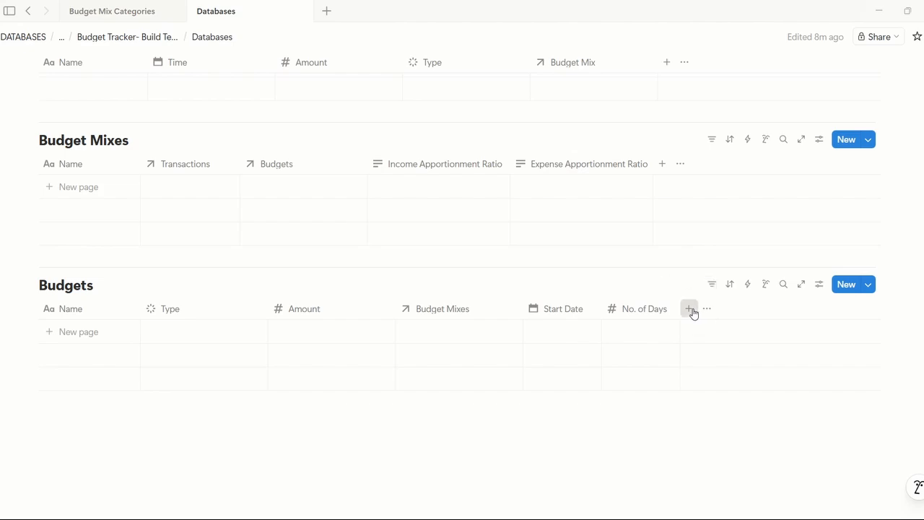
# Step: Add a formula property named "End Date" to the Budgets database after No. of Days
pyautogui.click(689, 310)
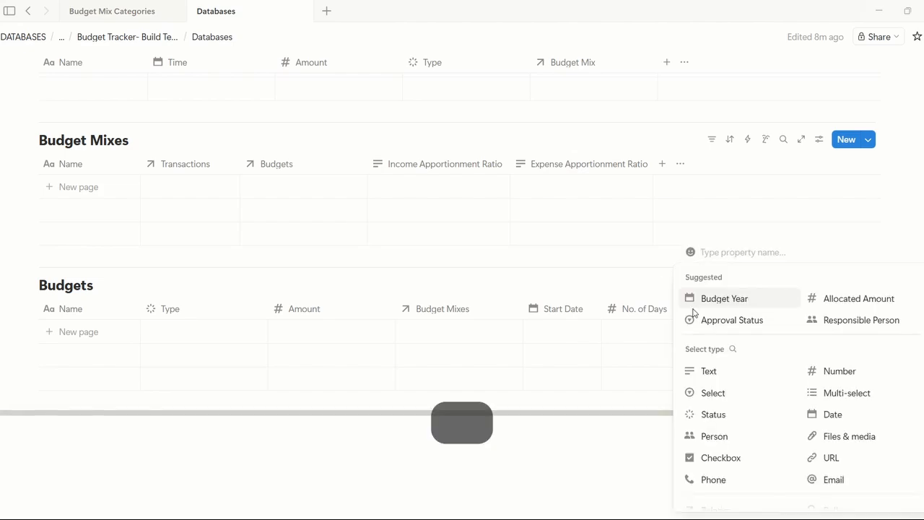
pyautogui.write('Formula')
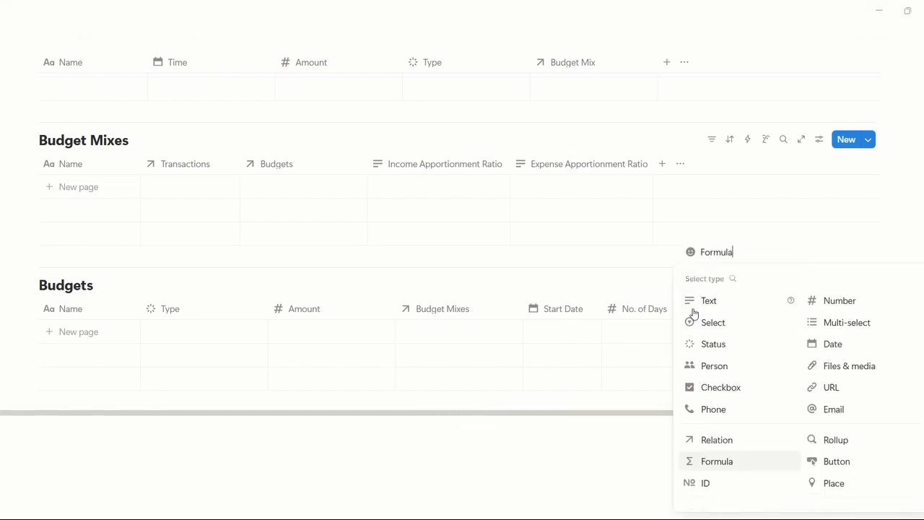
pyautogui.press('Return')
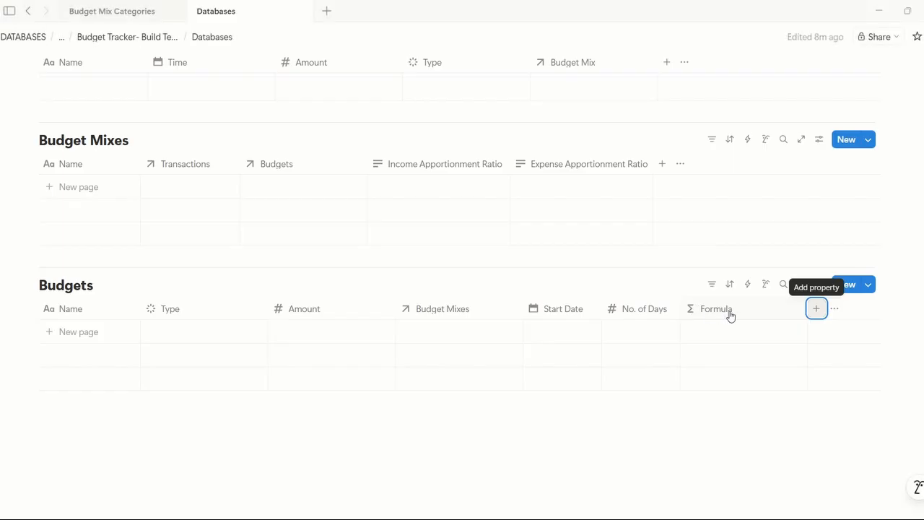
pyautogui.click(725, 311)
pyautogui.click(754, 49)
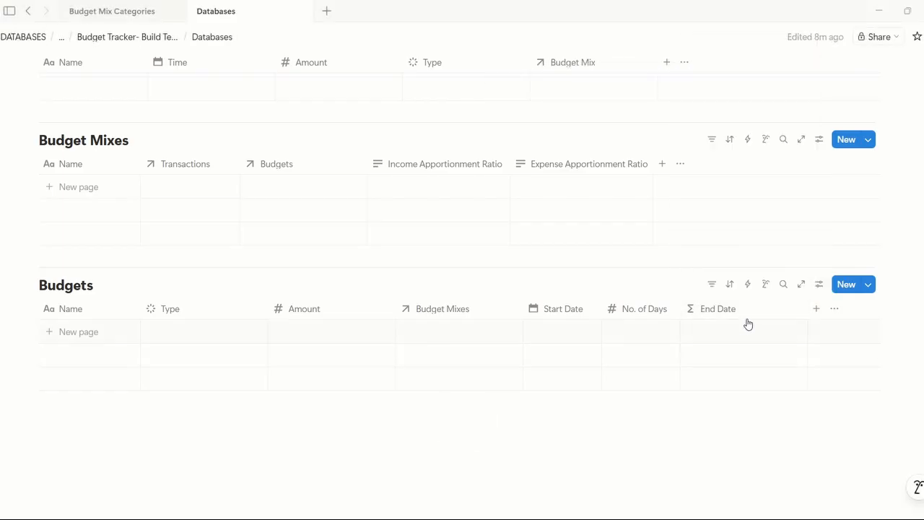
# Step: Set the End Date formula in Budgets to Start Date.dateAdd(No. of Days, "days") and save it
pyautogui.click(754, 312)
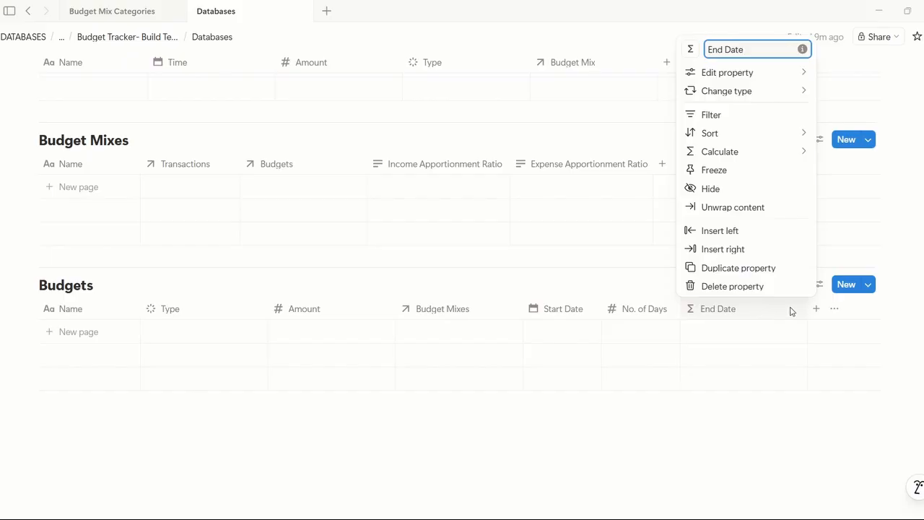
pyautogui.moveTo(785, 78)
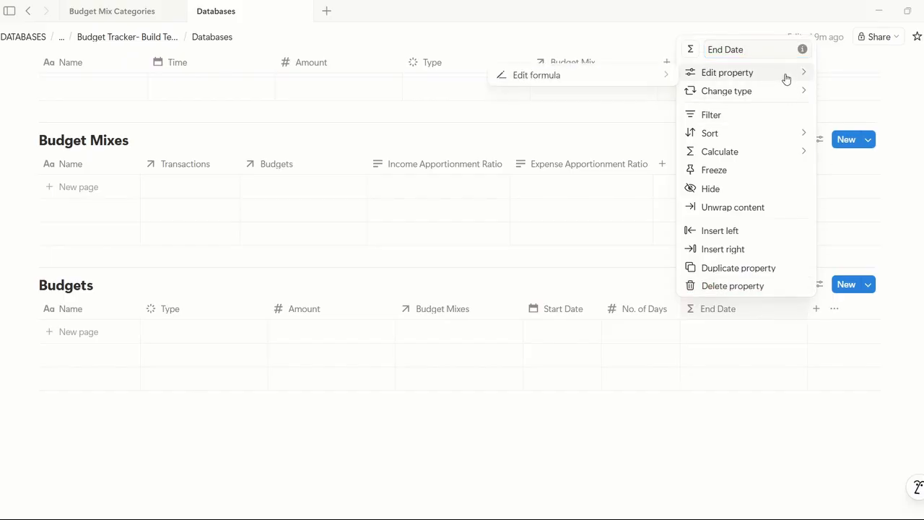
pyautogui.click(610, 75)
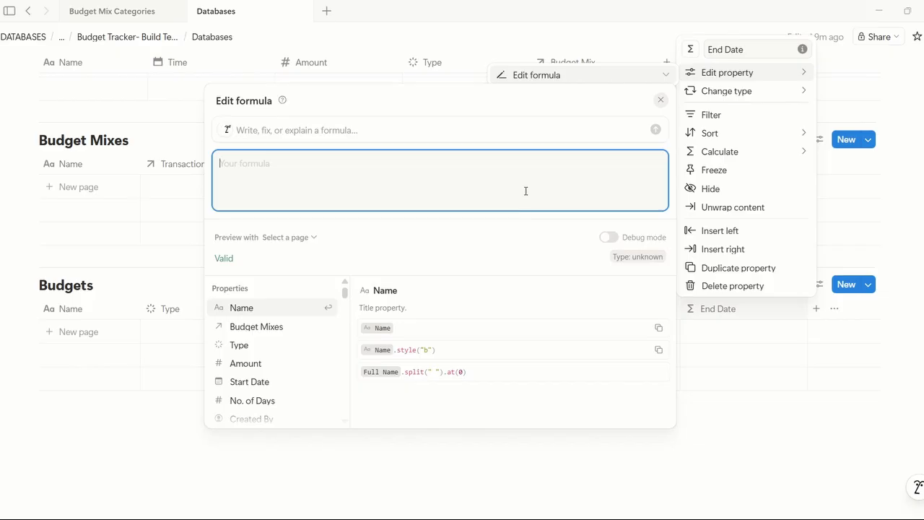
pyautogui.write('Start Date')
pyautogui.press('Return')
pyautogui.write('.')
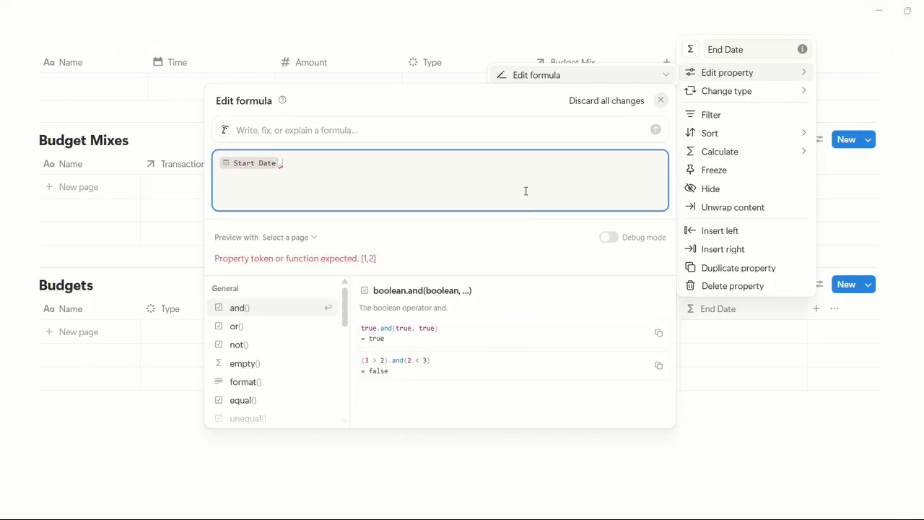
pyautogui.write('dateAdd(')
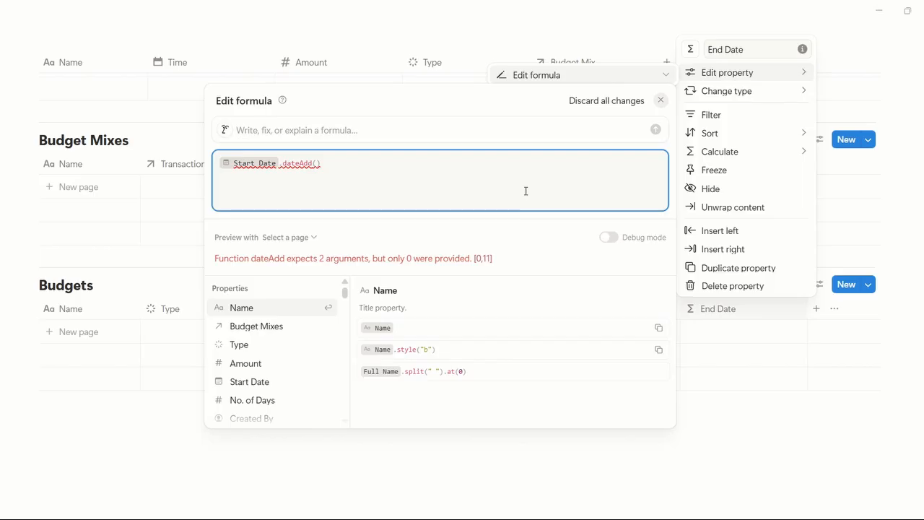
pyautogui.write('no')
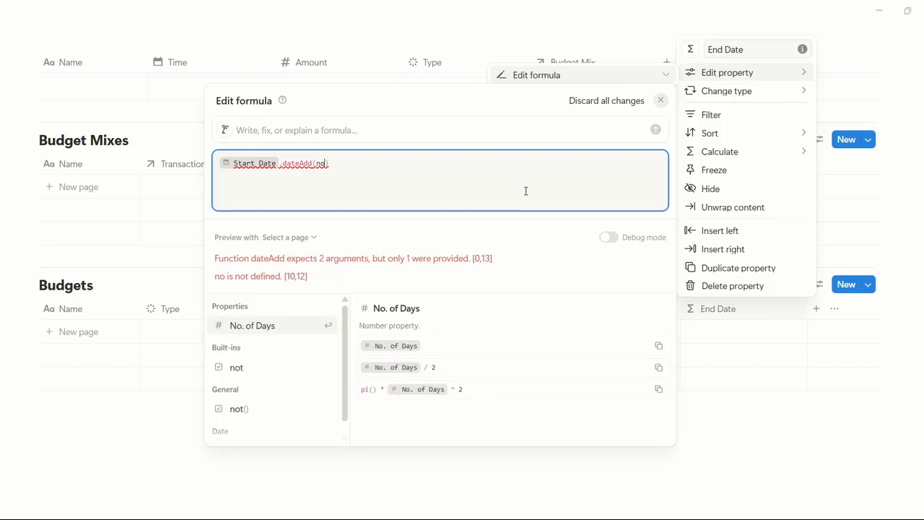
pyautogui.press('Return')
pyautogui.write(', ')
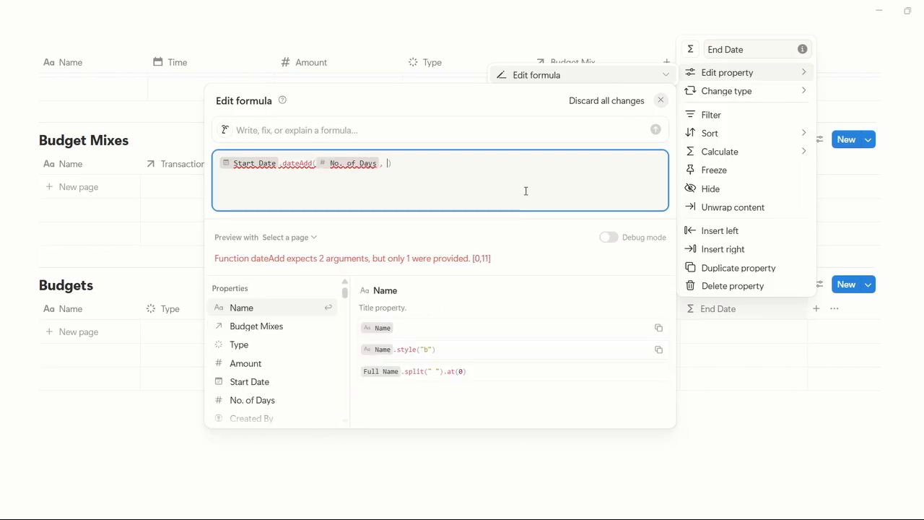
pyautogui.write('"days')
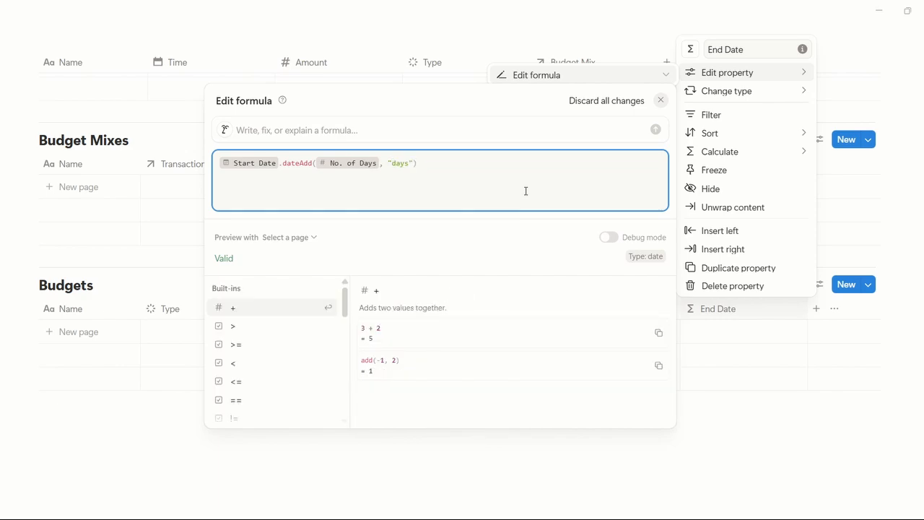
pyautogui.hotkey('ctrl', 'Return')
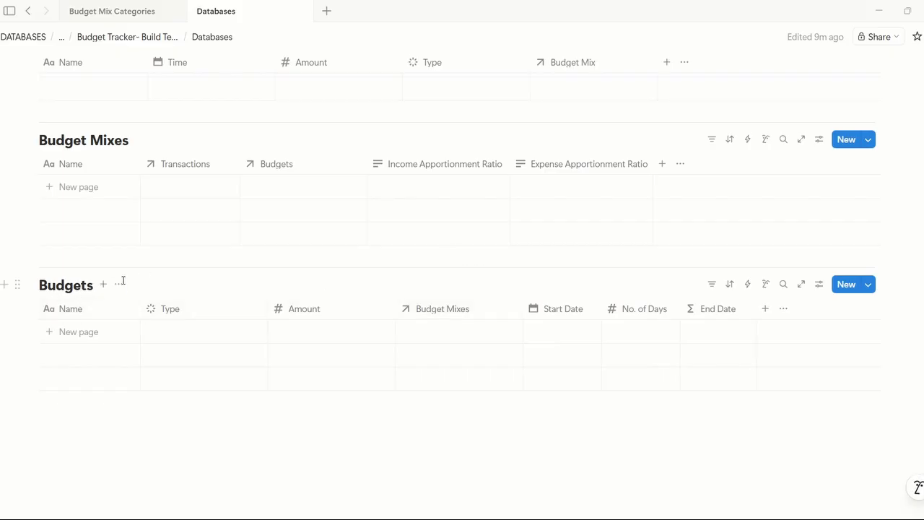
# Step: Add a formula property named "Reach Amount" to Budgets after End Date and narrow its column to fit the name
pyautogui.scroll(1, 498, 275)
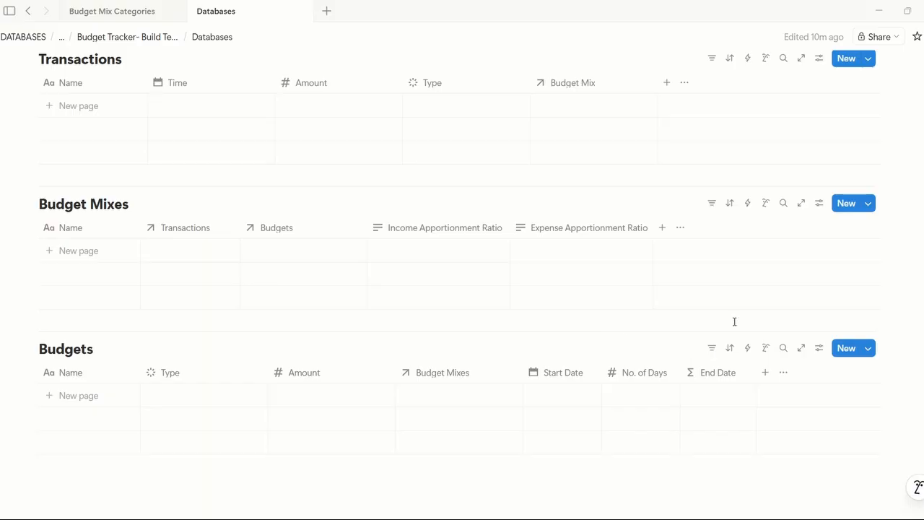
pyautogui.scroll(-2, 918, 322)
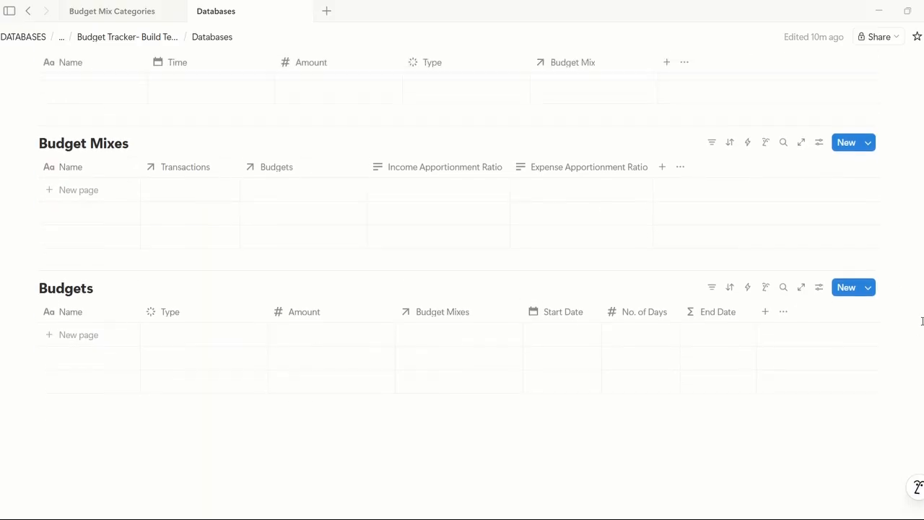
pyautogui.click(765, 308)
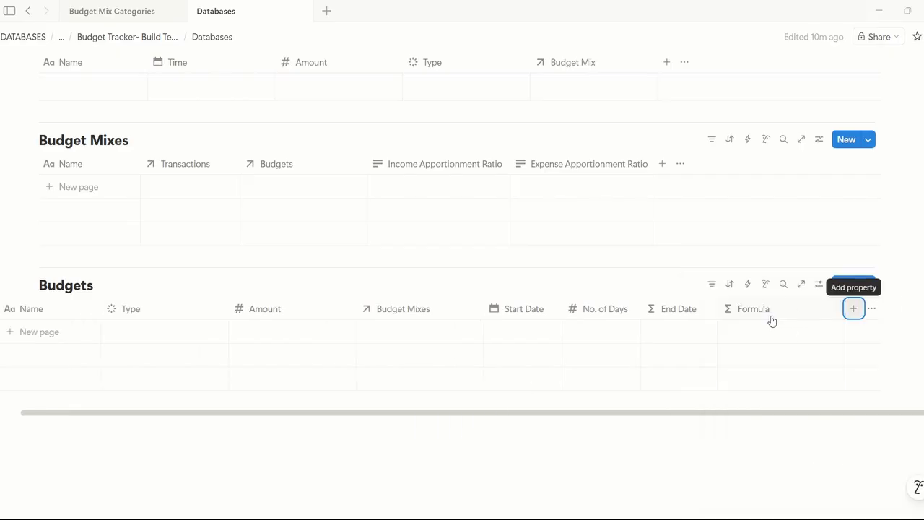
pyautogui.click(762, 310)
pyautogui.click(790, 43)
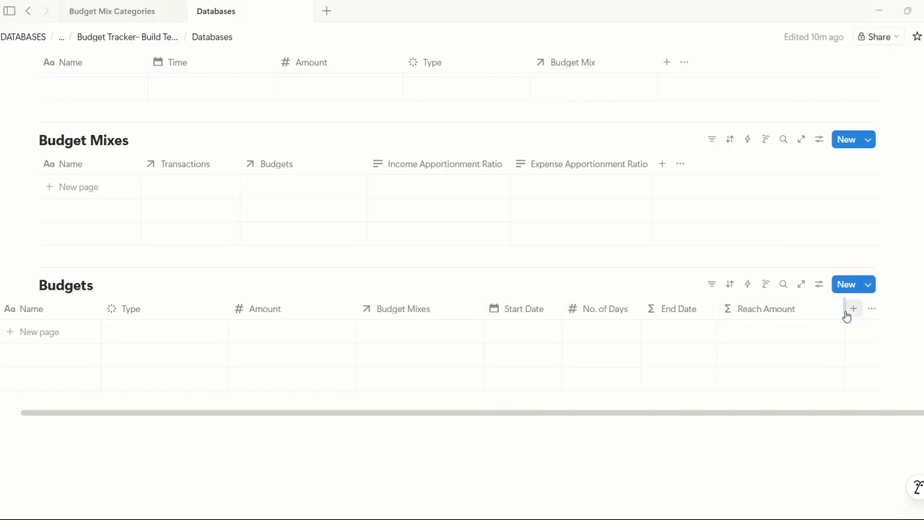
pyautogui.moveTo(845, 316); pyautogui.dragTo(804, 319)
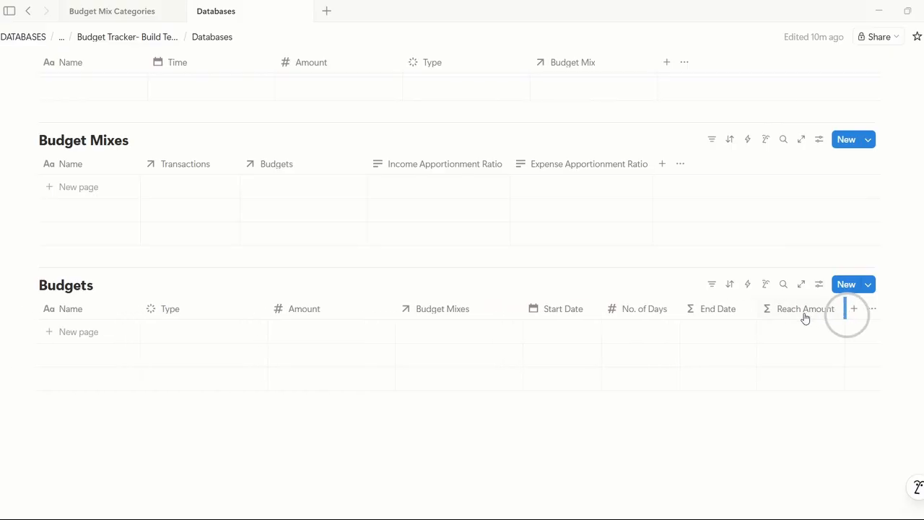
# Step: Move the Reach Amount column in the Budgets database to between Amount and Budget Mixes
pyautogui.scroll(2, 490, 227)
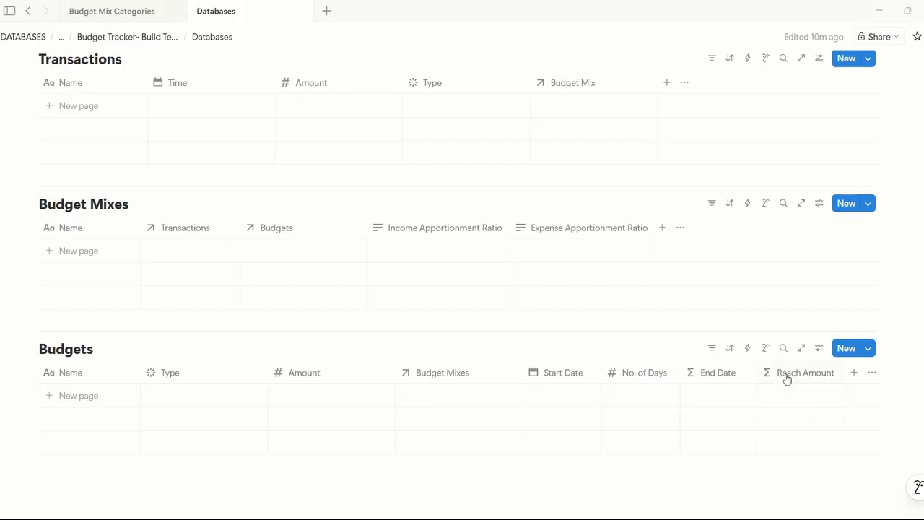
pyautogui.moveTo(786, 378); pyautogui.dragTo(416, 385)
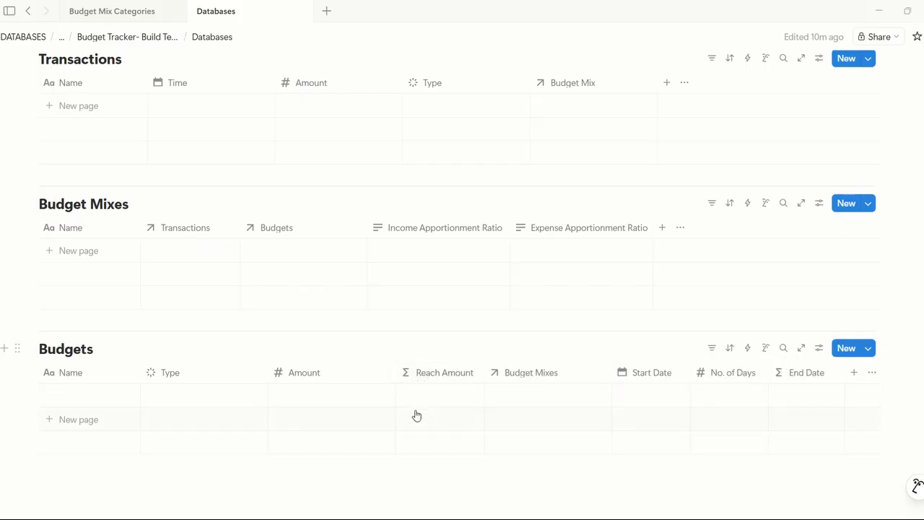
pyautogui.click(431, 373)
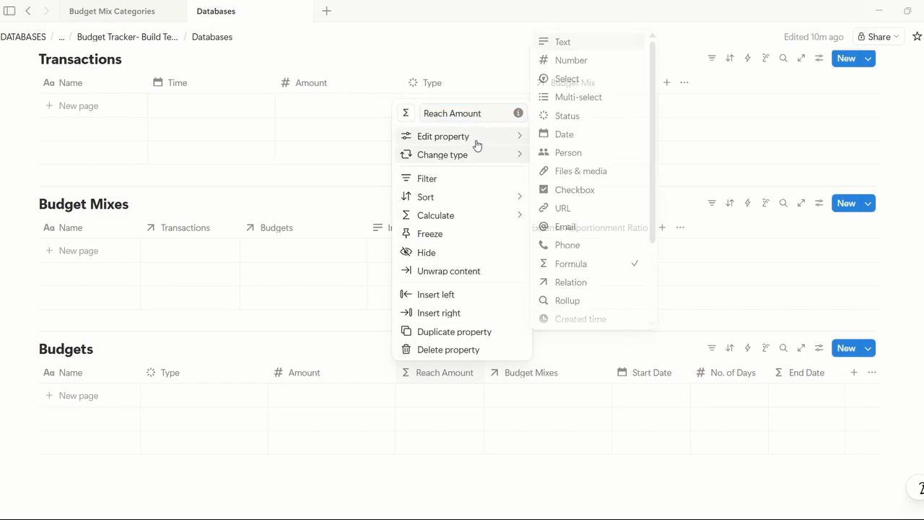
pyautogui.moveTo(476, 138)
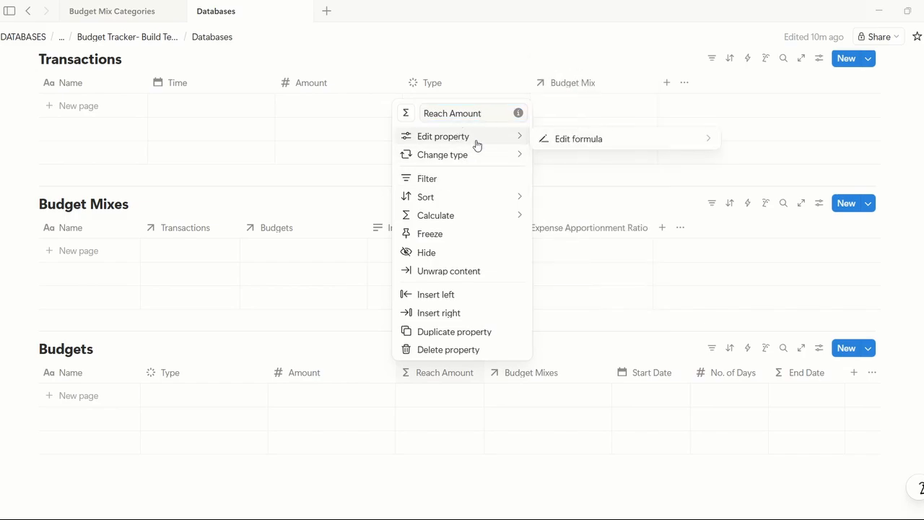
pyautogui.click(658, 139)
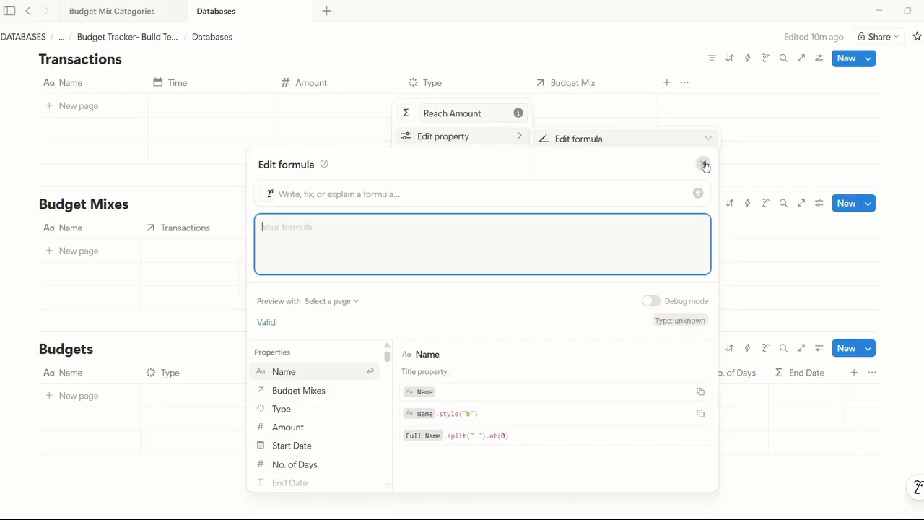
pyautogui.click(703, 163)
pyautogui.click(899, 142)
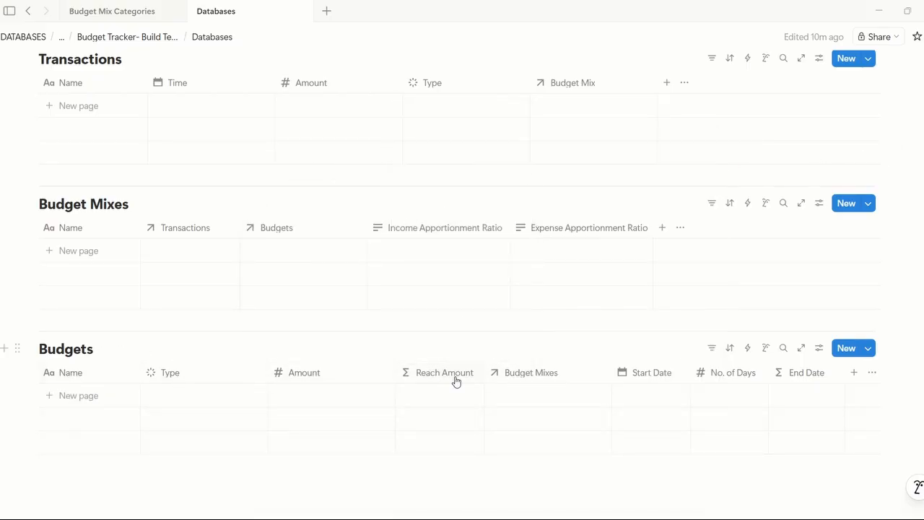
# Step: Examine the finished reference Budgets database, including its Progress/Limit % formula and Progress Text property
pyautogui.scroll(2, 905, 357)
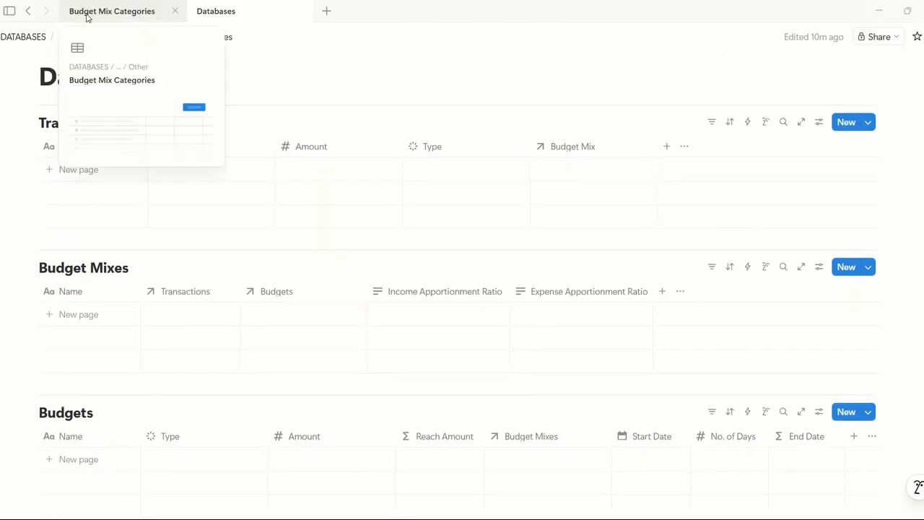
pyautogui.click(112, 12)
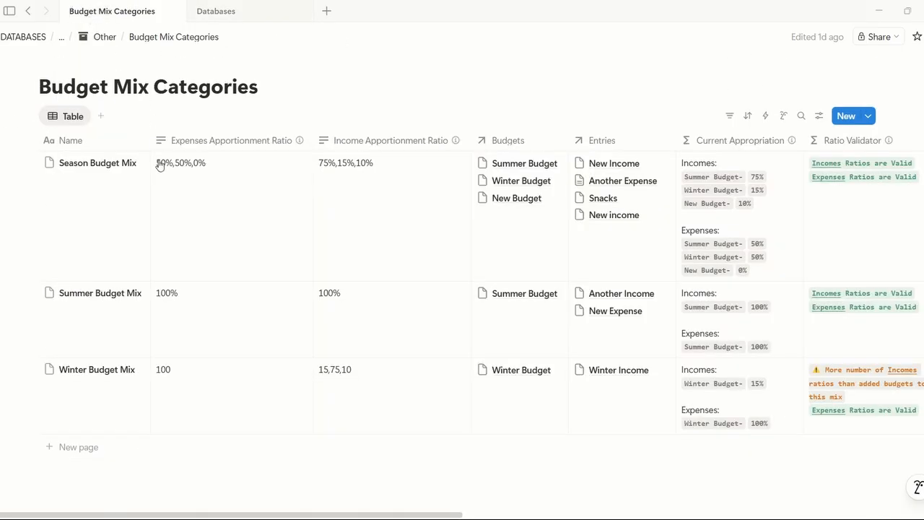
pyautogui.click(105, 41)
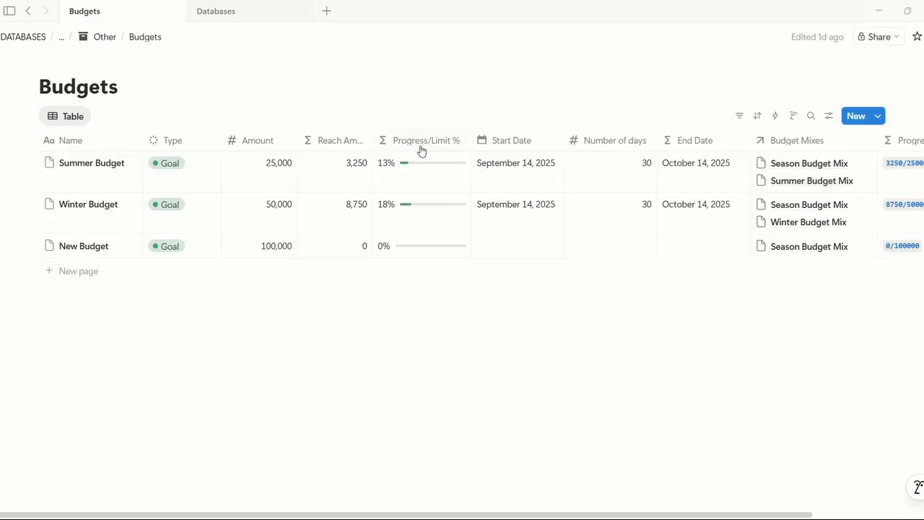
pyautogui.click(418, 185)
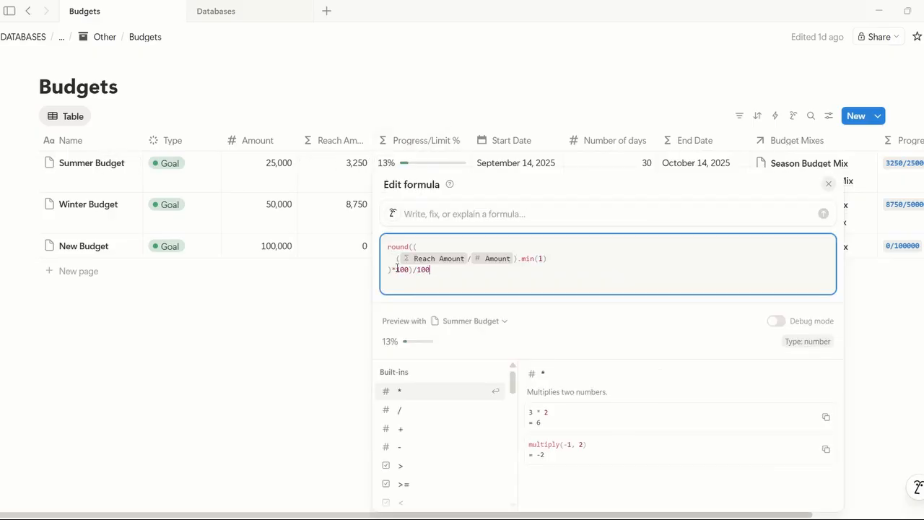
pyautogui.press('Escape')
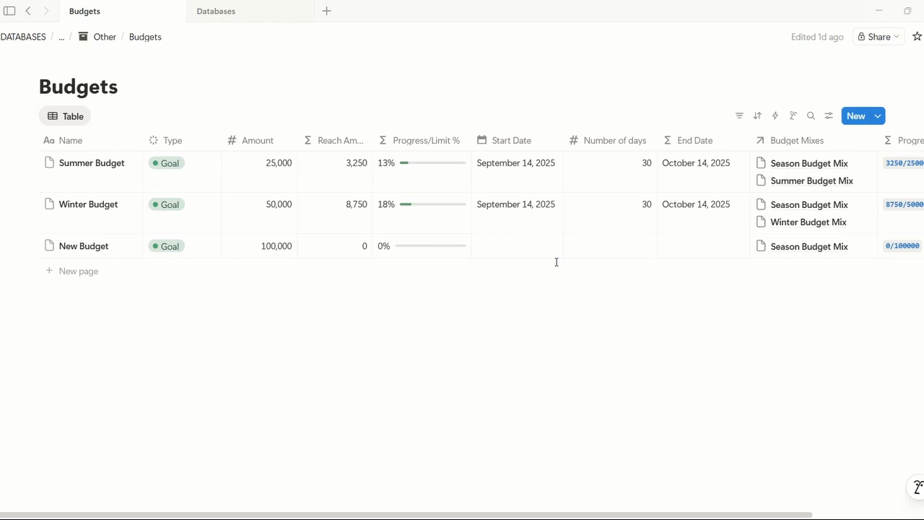
pyautogui.hscroll(5, 510, 208)
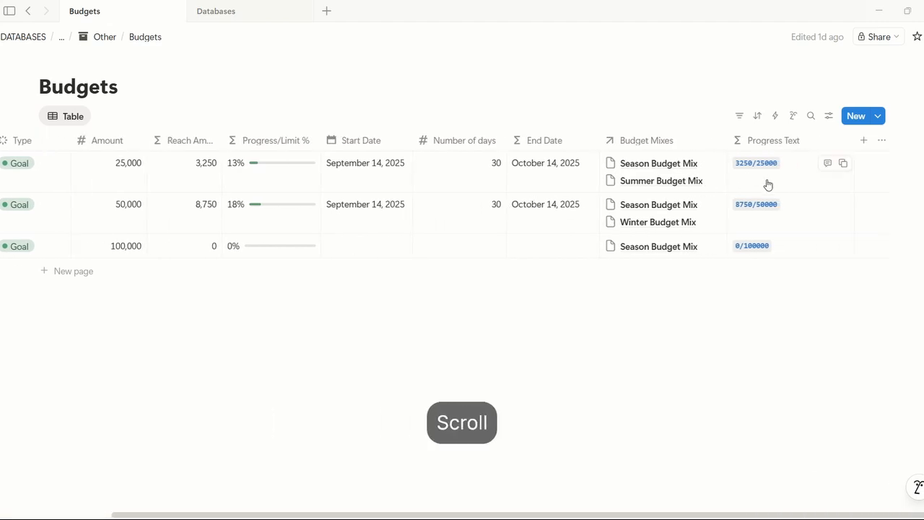
pyautogui.hscroll(-4, 608, 194)
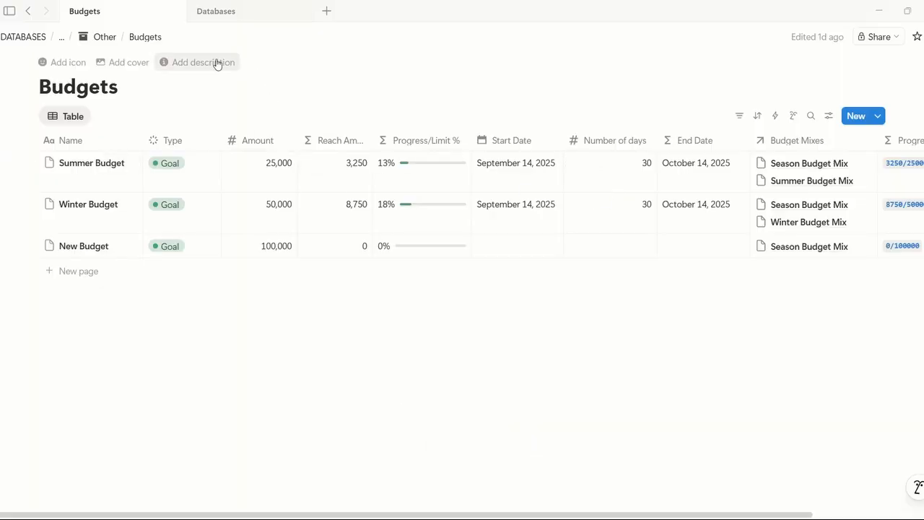
pyautogui.click(105, 37)
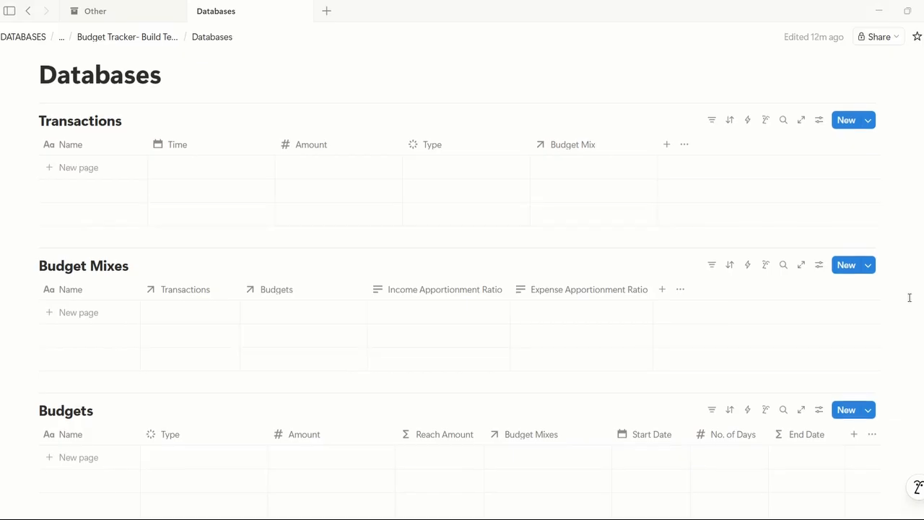
# Step: Add a new page to the Transactions database on the Databases page
pyautogui.scroll(1, 909, 297)
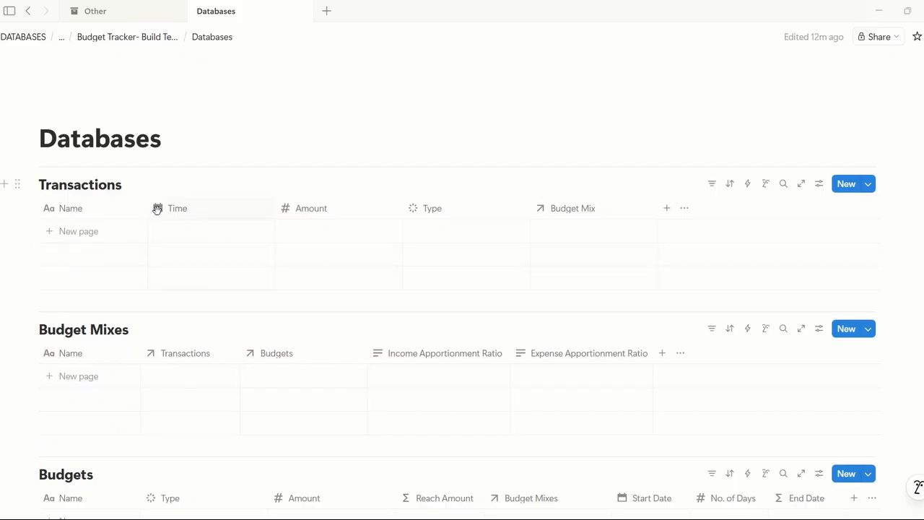
pyautogui.click(113, 231)
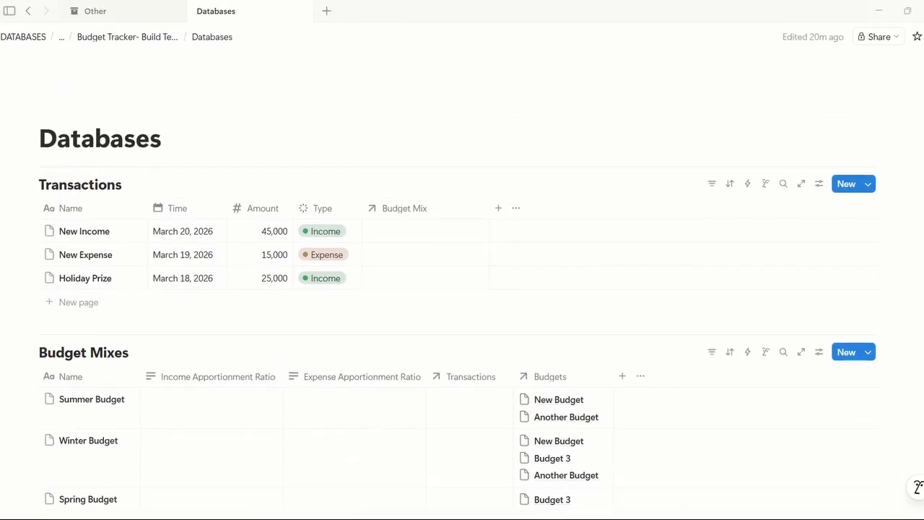
# Step: Fill in the Budget Mixes income and expense ratios: Summer 50, 50 and 25, 75; Winter 33, 33, 34 and 25, 35, 40; Spring 100 and 100
pyautogui.scroll(-4, 462, 289)
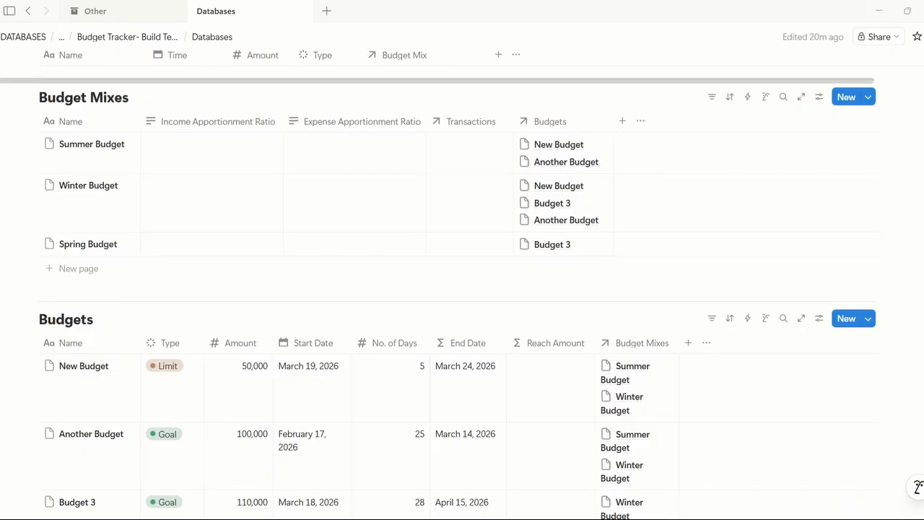
pyautogui.scroll(3, 462, 289)
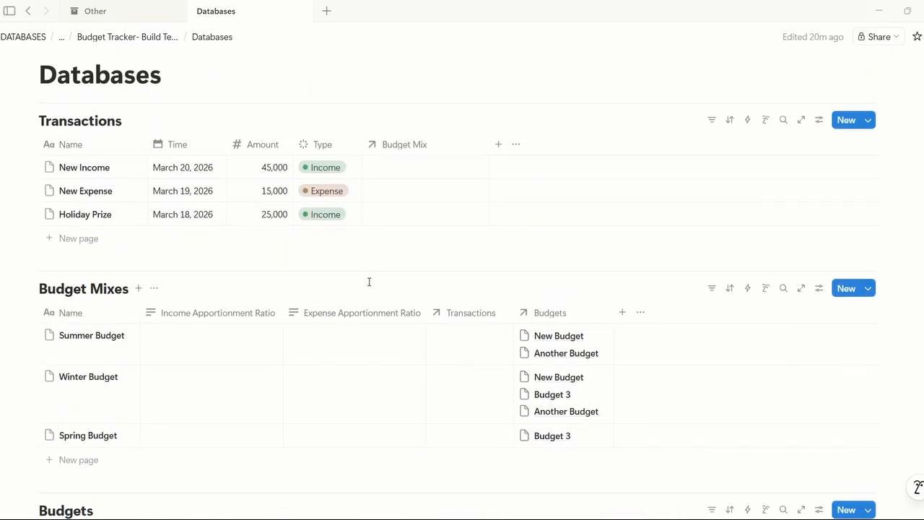
pyautogui.scroll(-1, 763, 327)
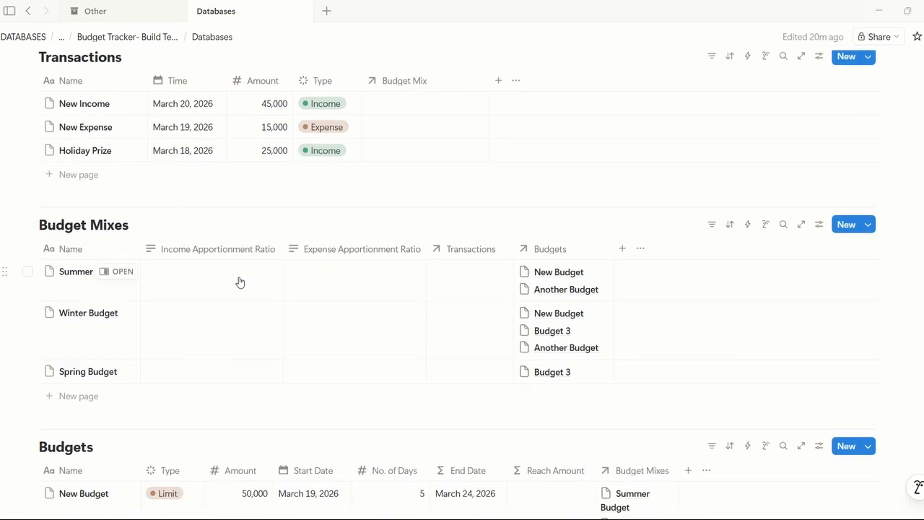
pyautogui.scroll(1, 498, 189)
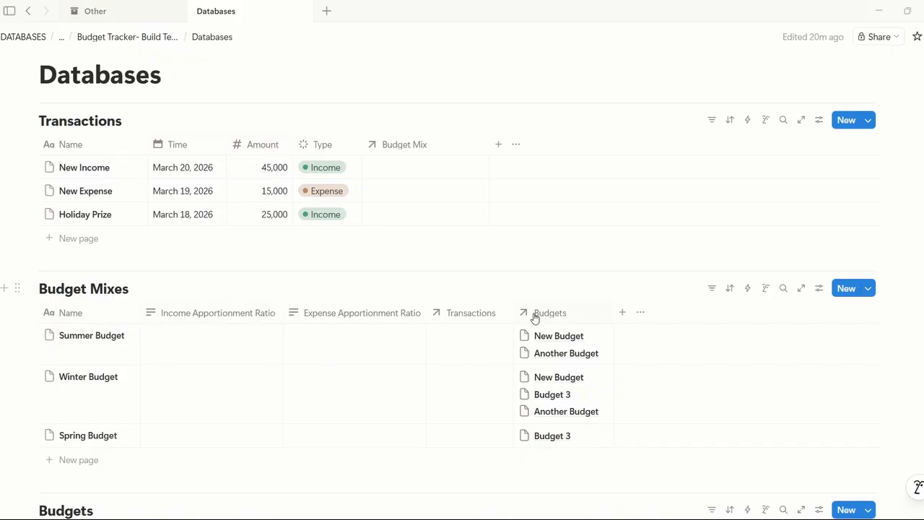
pyautogui.scroll(-2, 538, 321)
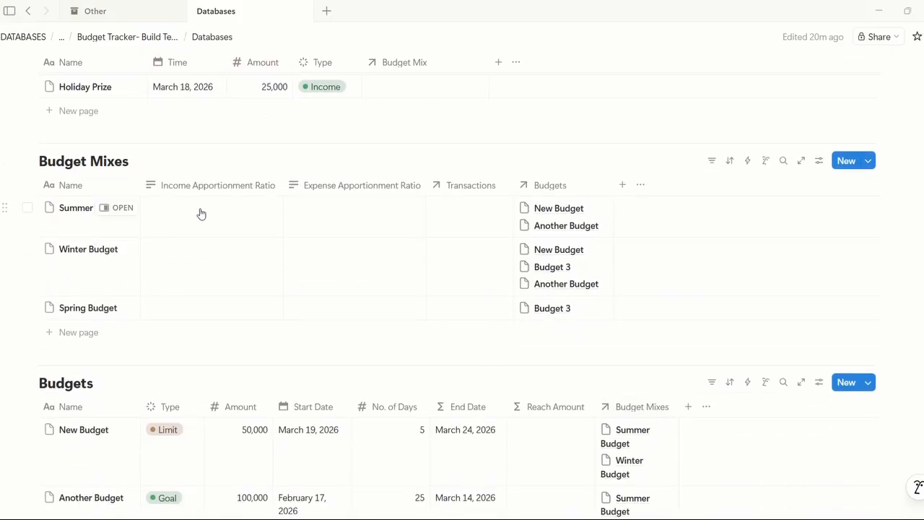
pyautogui.scroll(2, 339, 281)
pyautogui.click(236, 350)
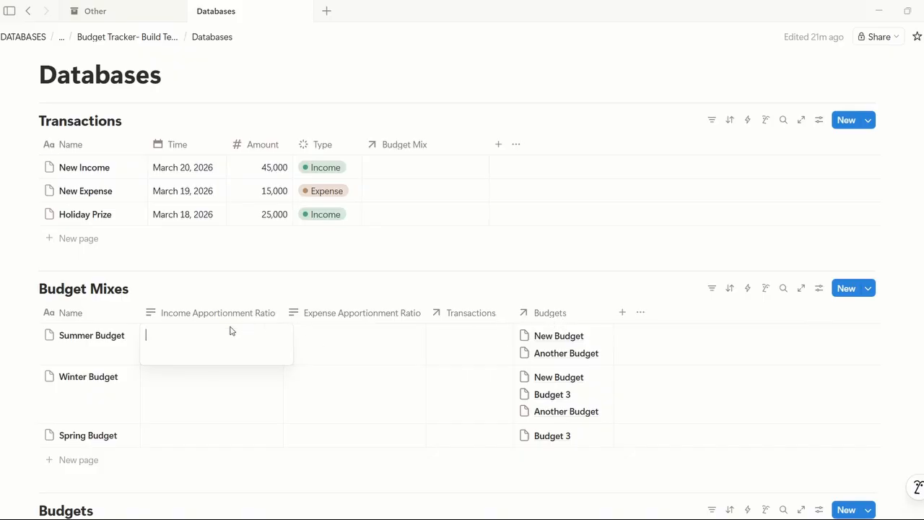
pyautogui.write('50, 50\t25, 75 33, 33, 34\t25, 35, 40 100\t100')
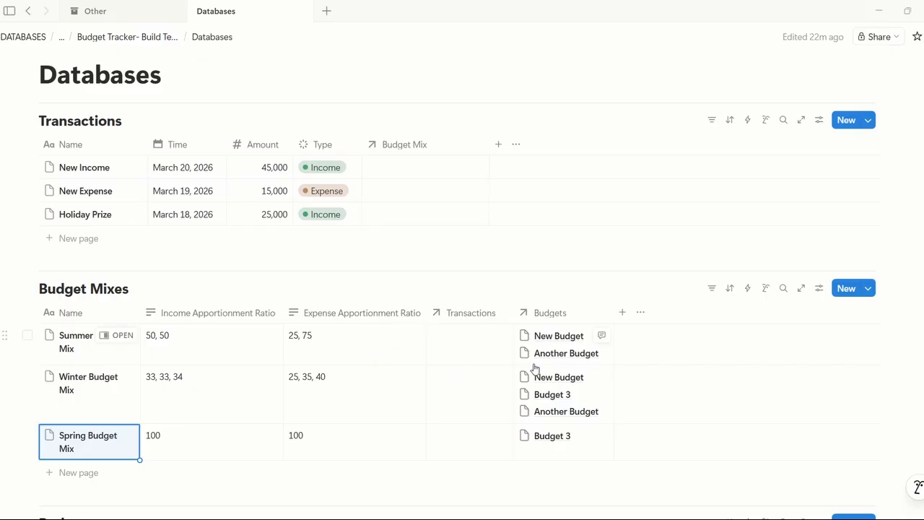
pyautogui.press('Escape')
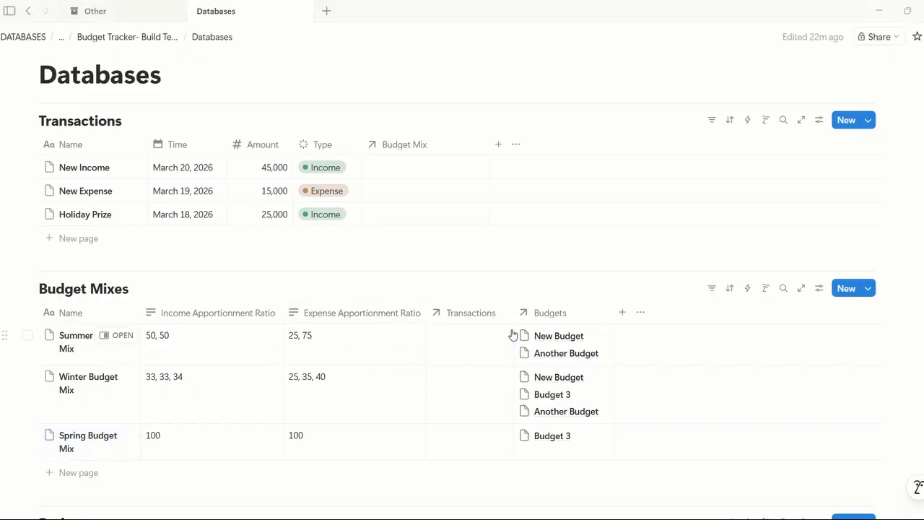
# Step: Switch the New Income transaction's Budget Mix to Spring Budget Mix and back to Summer Budget Mix
pyautogui.scroll(-1, 505, 346)
pyautogui.scroll(1, 503, 317)
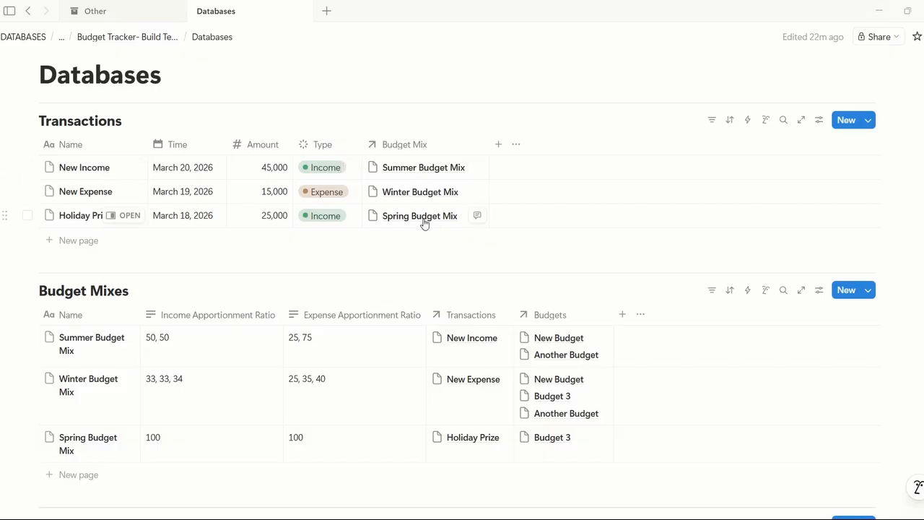
pyautogui.click(400, 169)
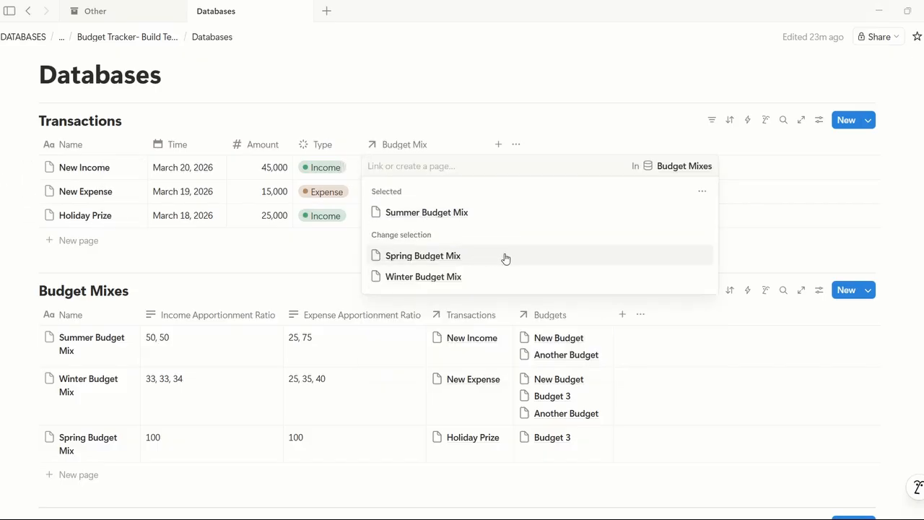
pyautogui.click(505, 257)
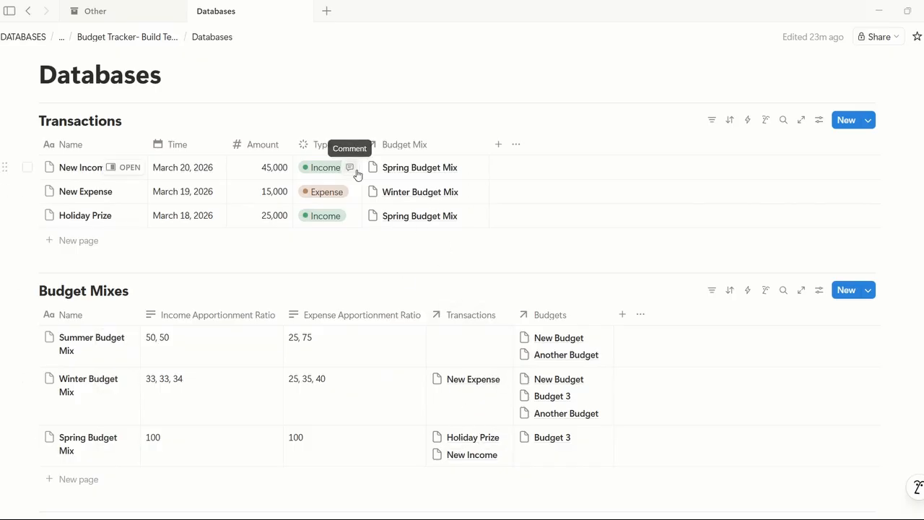
pyautogui.click(393, 172)
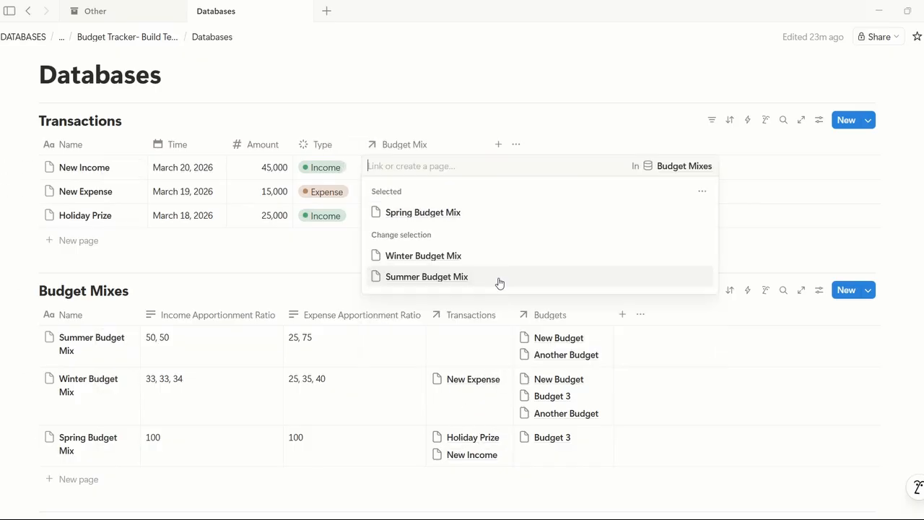
pyautogui.click(498, 280)
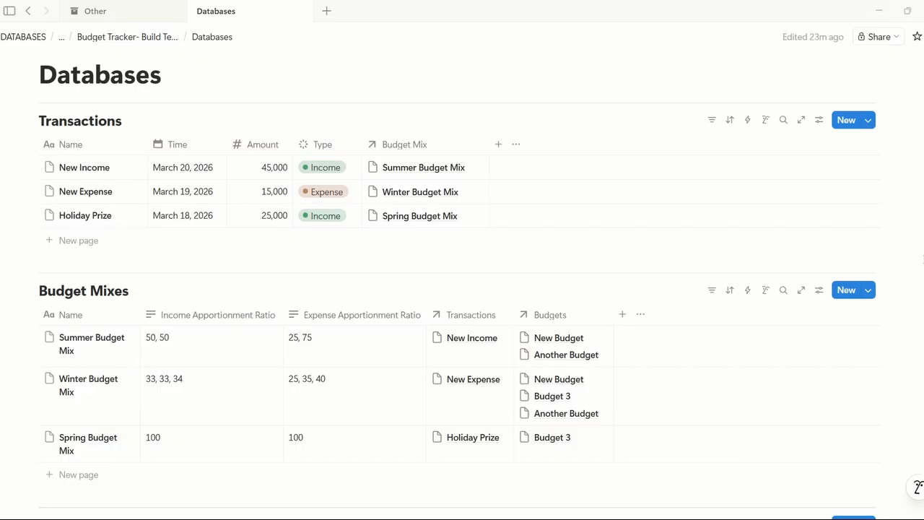
# Step: Examine the Transactions, Budget Mixes and Budgets tables and the Reach Amount property's empty formula
pyautogui.scroll(-1, 462, 288)
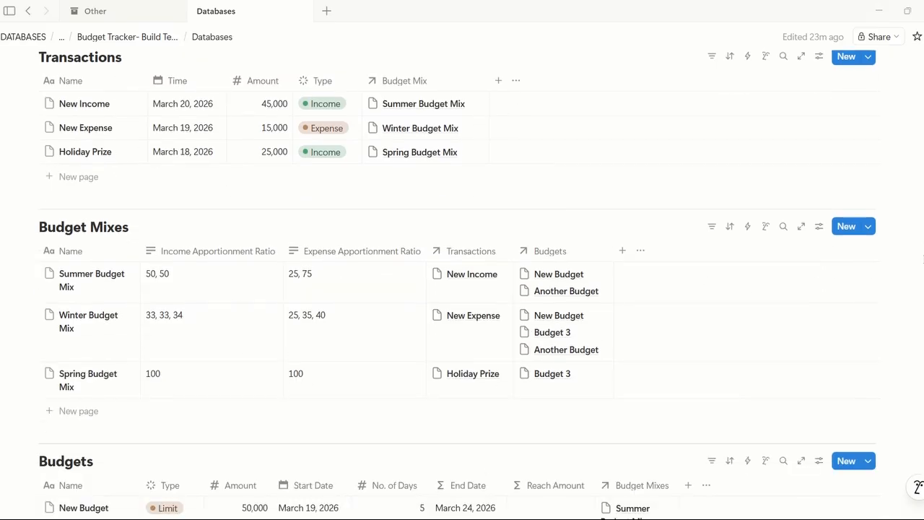
pyautogui.scroll(-5, 462, 289)
pyautogui.scroll(3, 462, 289)
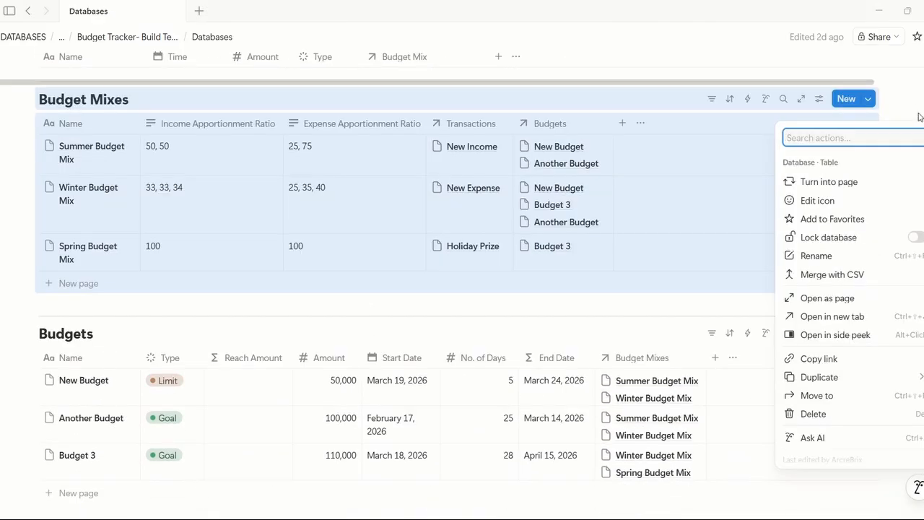
pyautogui.press('Escape')
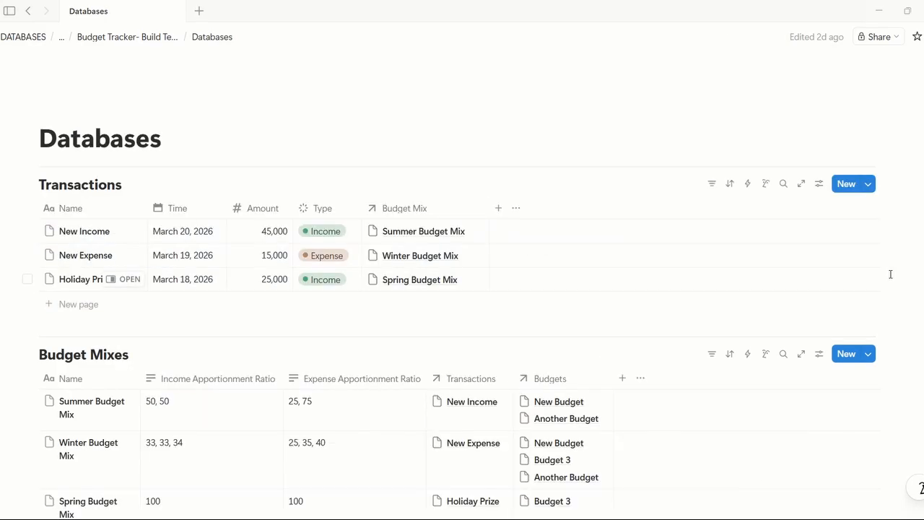
pyautogui.scroll(-3, 890, 274)
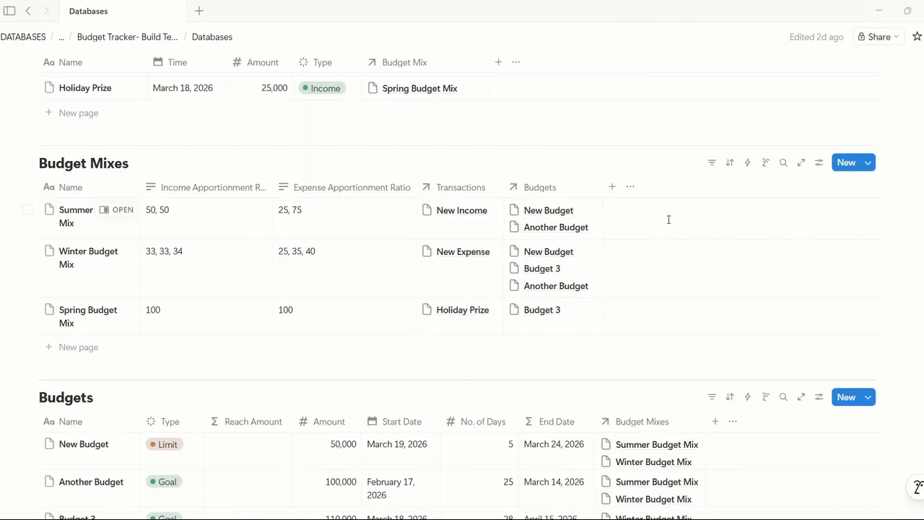
pyautogui.scroll(-5, 664, 288)
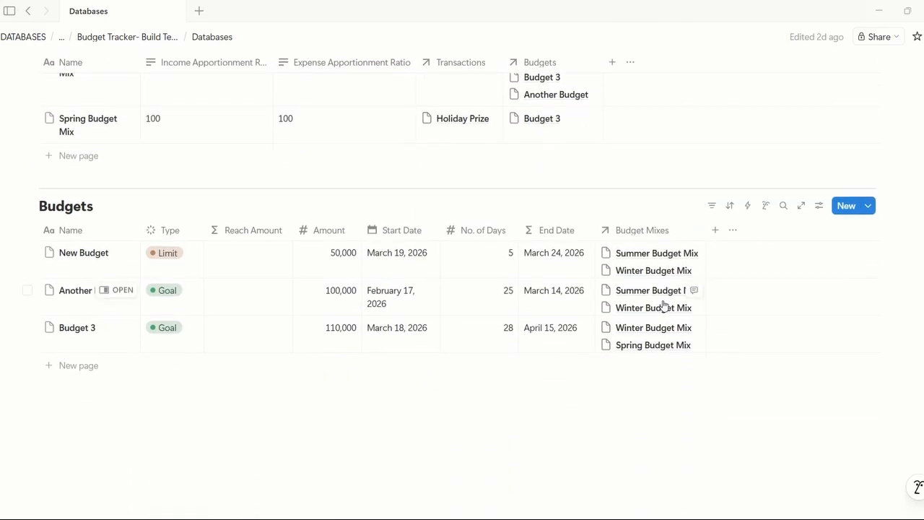
pyautogui.click(249, 262)
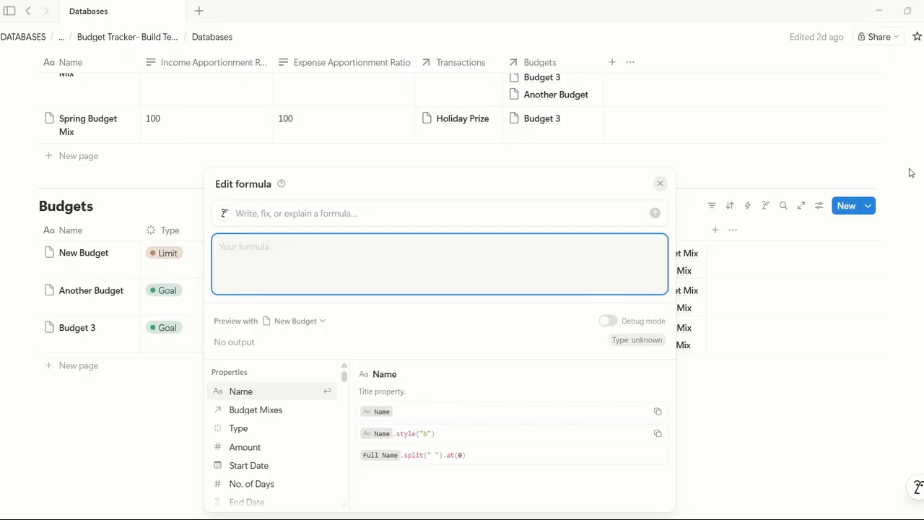
pyautogui.press('Escape')
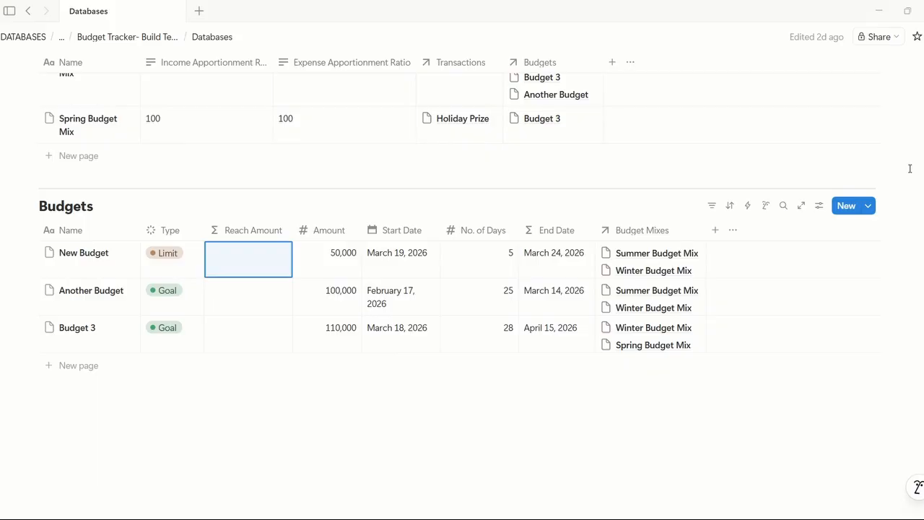
pyautogui.scroll(3, 655, 153)
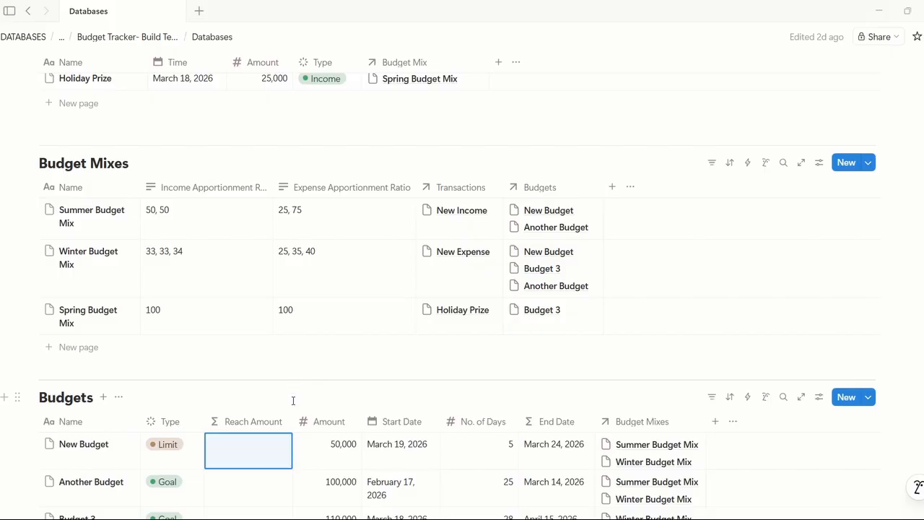
pyautogui.scroll(-1, 292, 400)
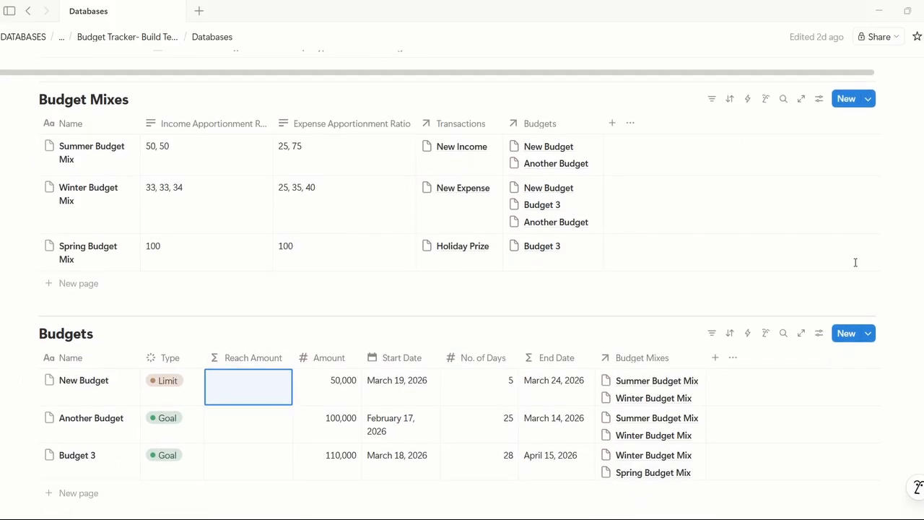
# Step: Start the Reach Amount formula in Budgets with Budget Mixes.map(current.Transactions) and inspect its list structure in debug mode
pyautogui.click(254, 386)
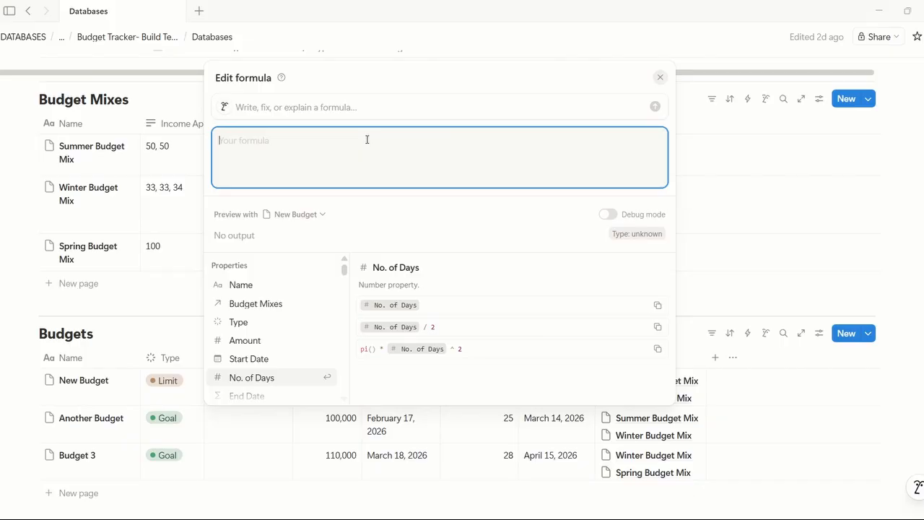
pyautogui.write('budget')
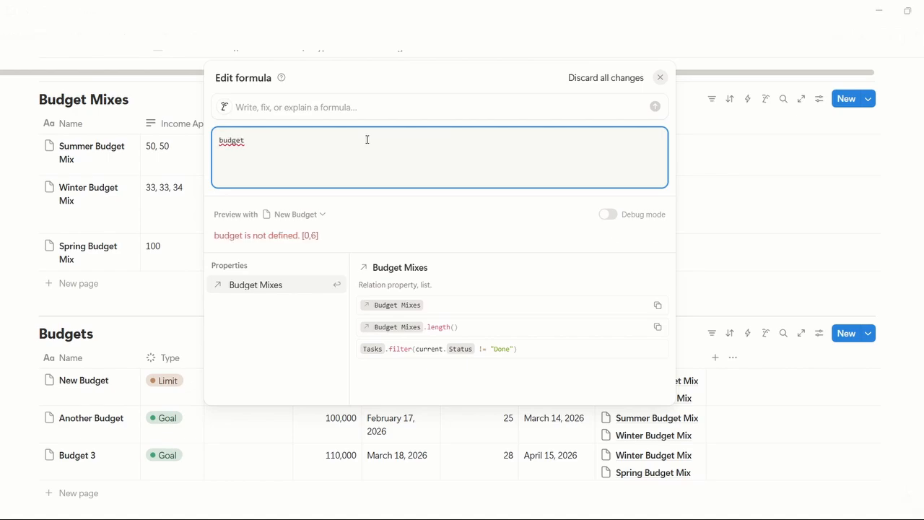
pyautogui.press('Return')
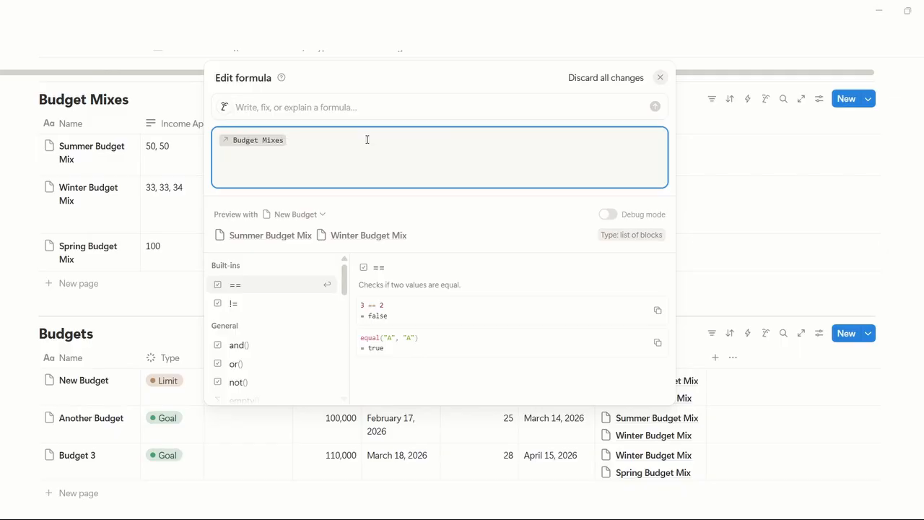
pyautogui.write('.map')
pyautogui.press('Return')
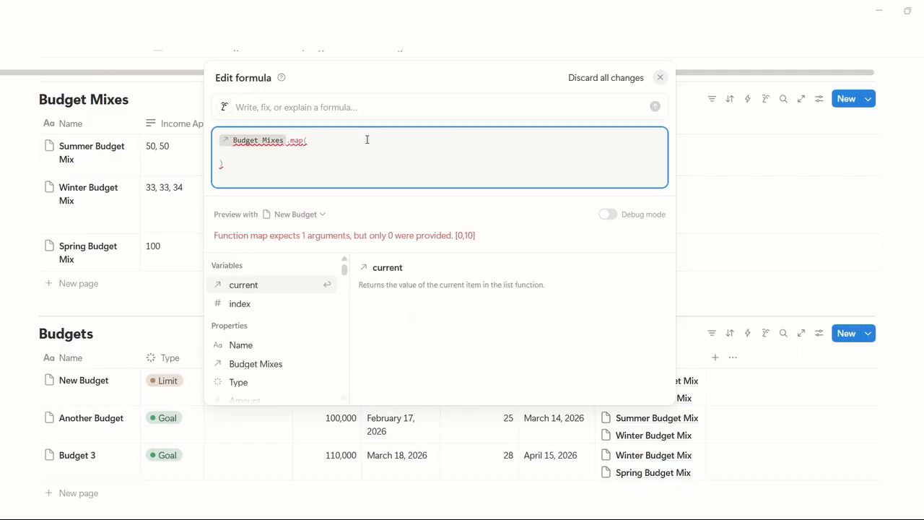
pyautogui.write('curre')
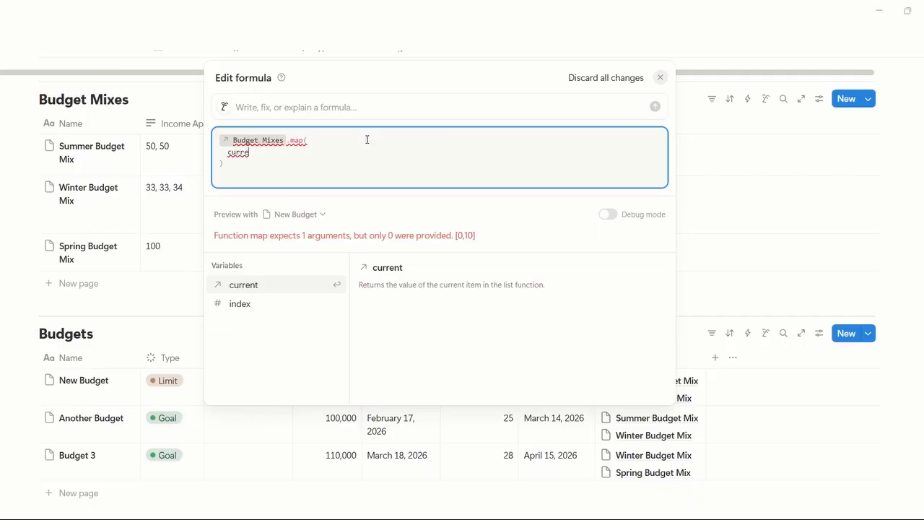
pyautogui.write('nt.tran')
pyautogui.press('Return')
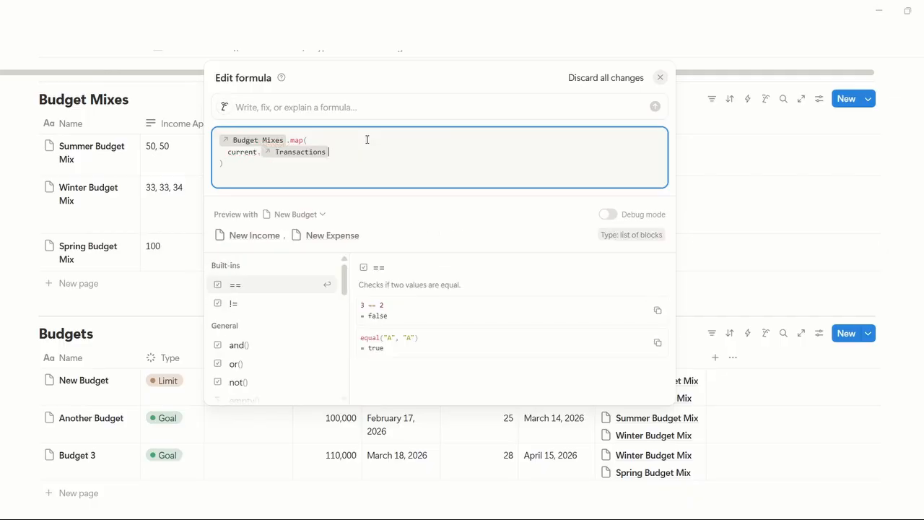
pyautogui.click(606, 215)
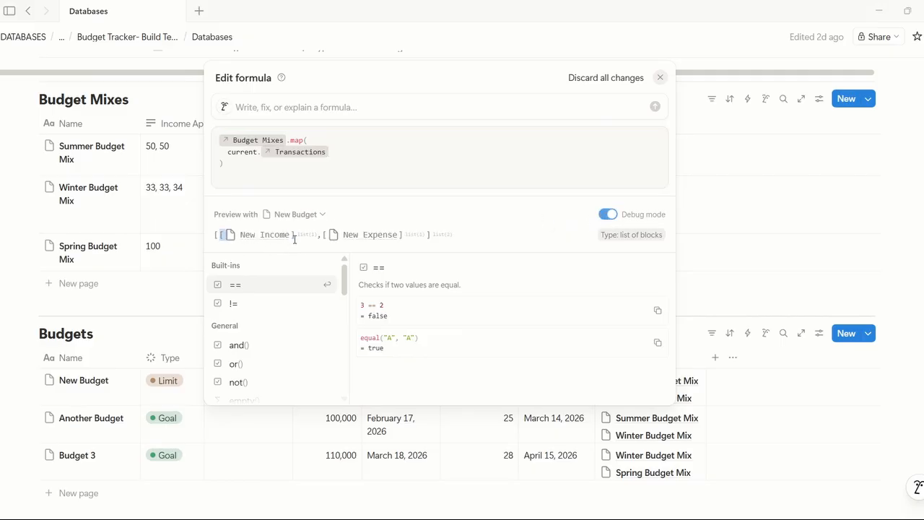
pyautogui.click(606, 215)
# Step: Extend the inner expression to current.Transactions.map(current.Amount) and inspect the nested lists in debug mode
pyautogui.click(351, 169)
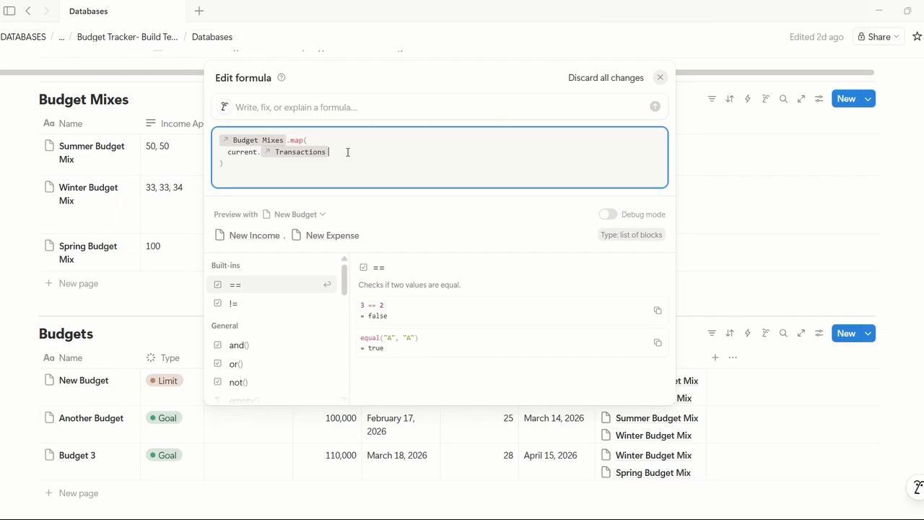
pyautogui.write('.')
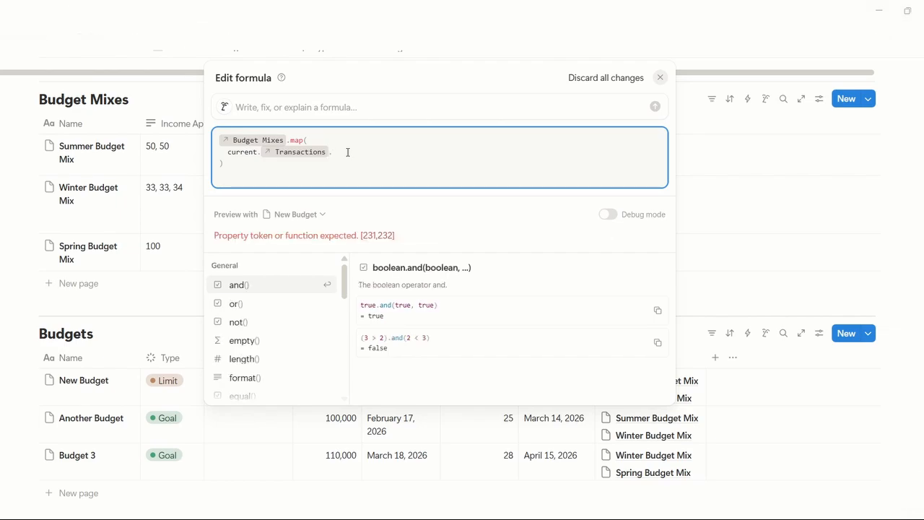
pyautogui.write('amp')
pyautogui.press('BackSpace')
pyautogui.press('BackSpace')
pyautogui.press('BackSpace')
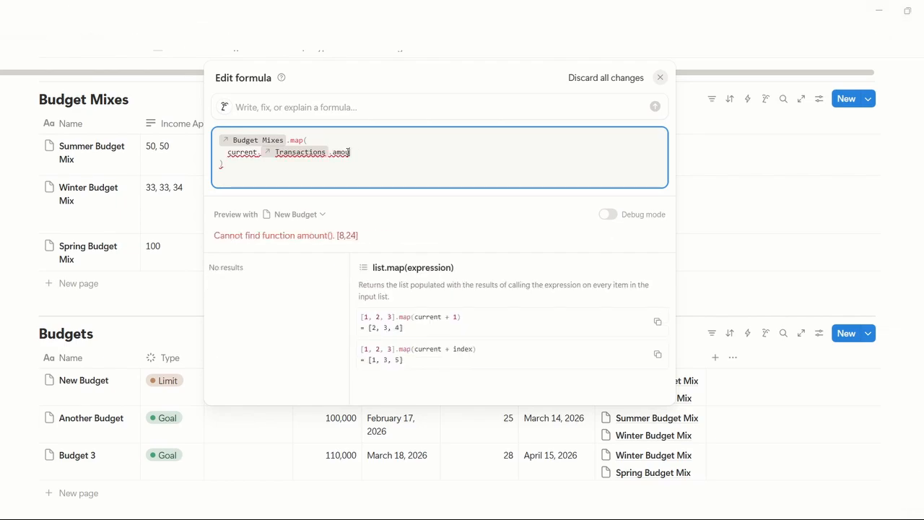
pyautogui.write('map(current.')
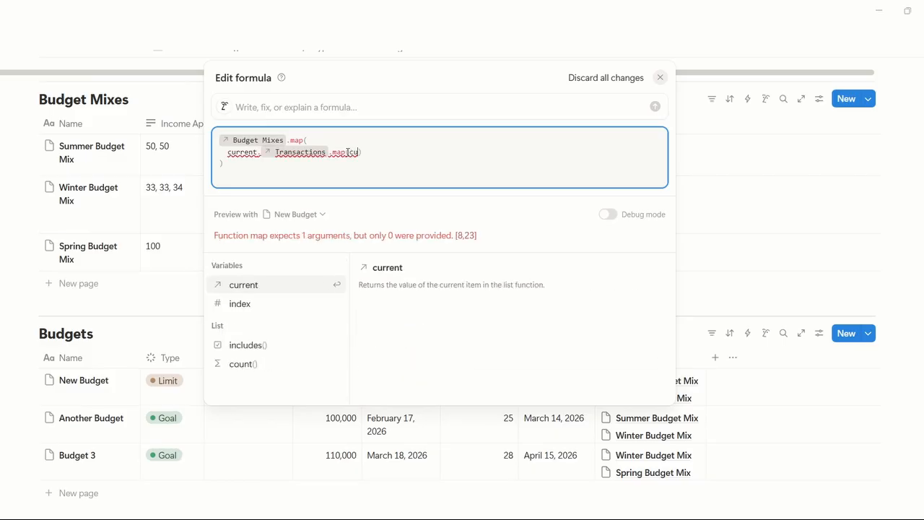
pyautogui.write('am')
pyautogui.press('Return')
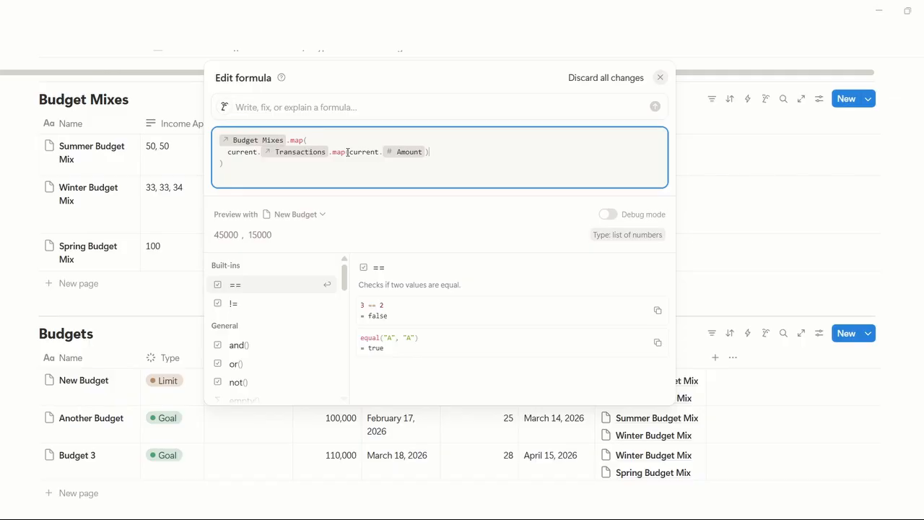
pyautogui.click(608, 214)
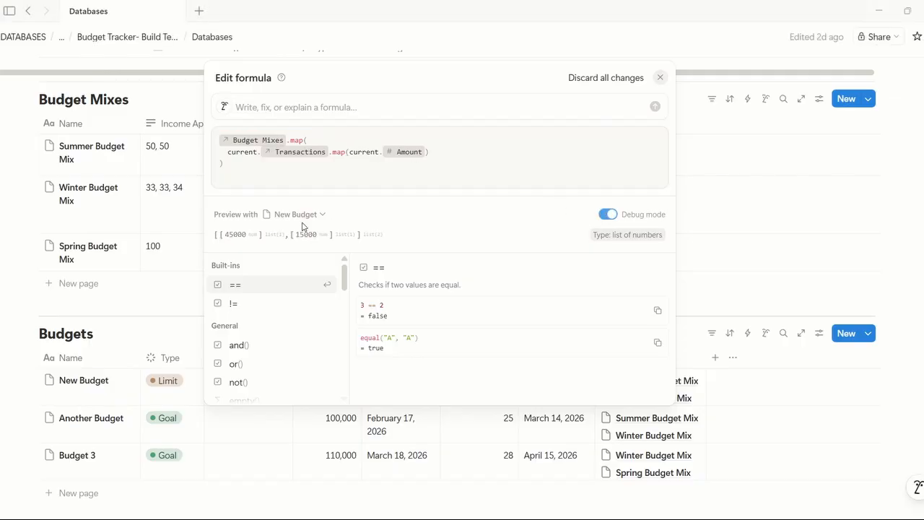
pyautogui.click(607, 216)
# Step: Break the inner map so that current.Amount and its closing bracket sit on separate lines, and close the formula editor
pyautogui.moveTo(349, 152); pyautogui.dragTo(374, 151)
pyautogui.click(345, 153)
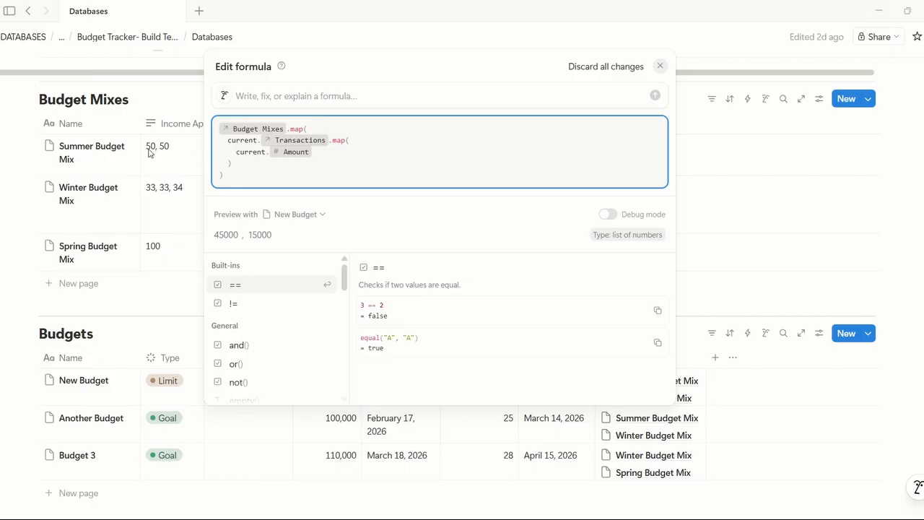
pyautogui.click(336, 72)
pyautogui.click(334, 153)
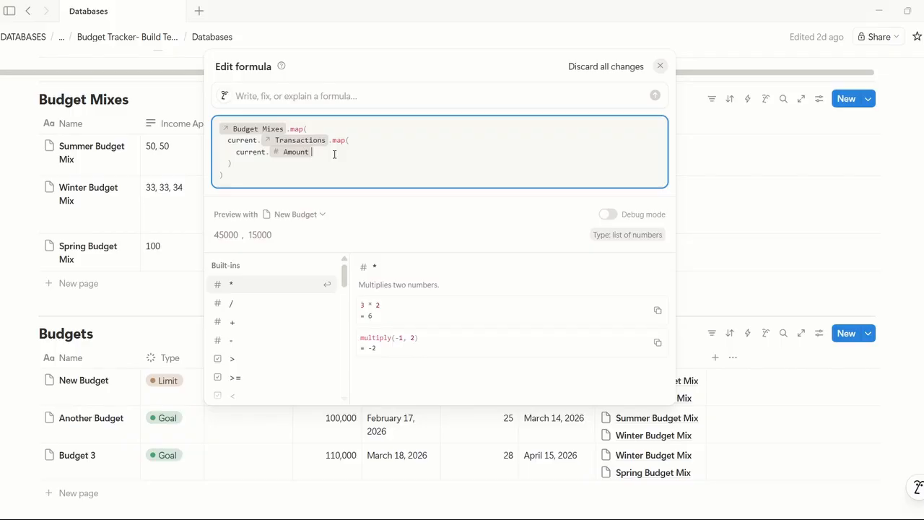
pyautogui.click(260, 161)
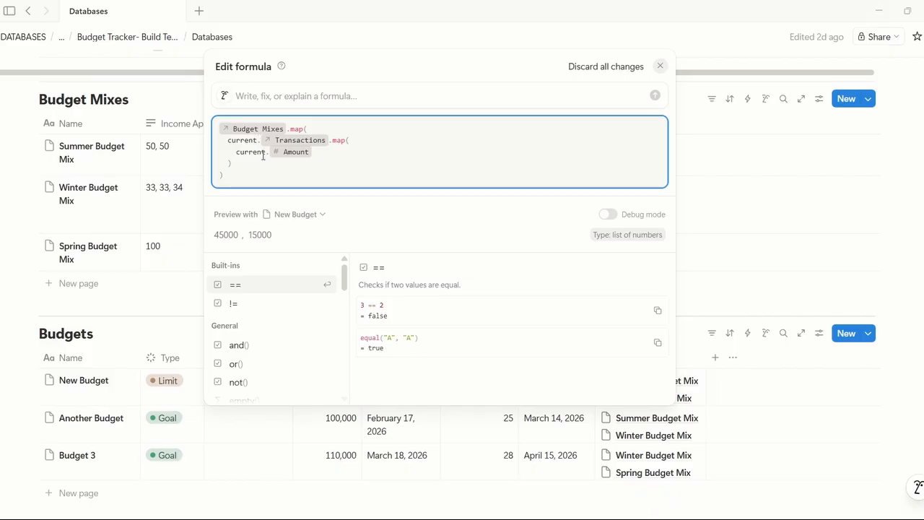
pyautogui.click(270, 175)
pyautogui.press('Escape')
# Step: Add a formula property named "Apportionment helper" to the Budget Mixes database
pyautogui.scroll(1, 625, 255)
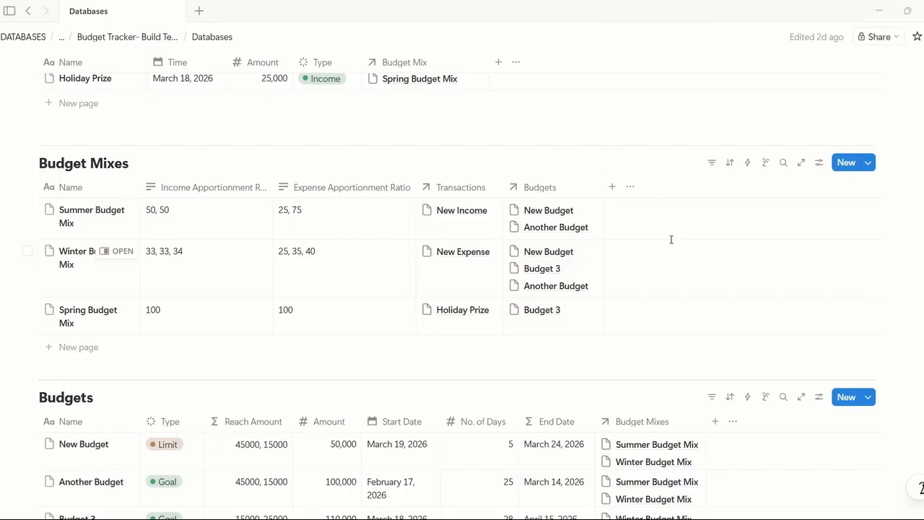
pyautogui.click(615, 191)
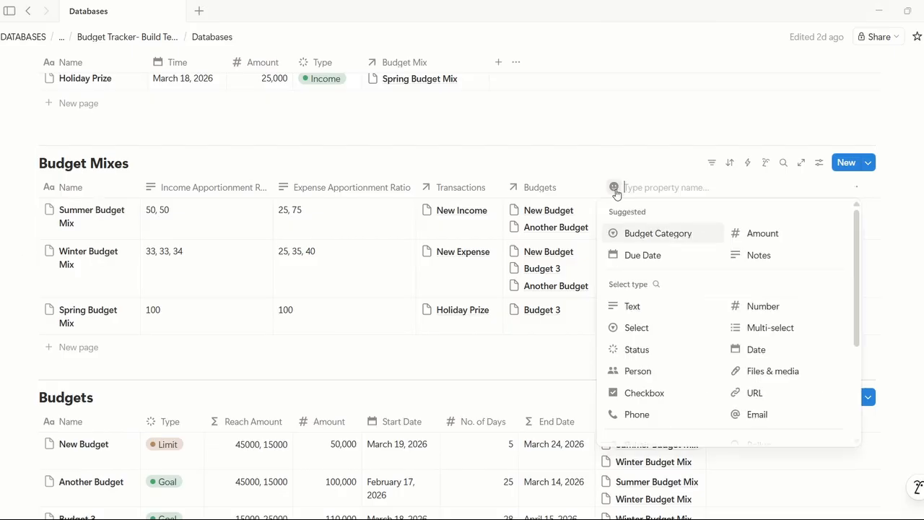
pyautogui.click(665, 195)
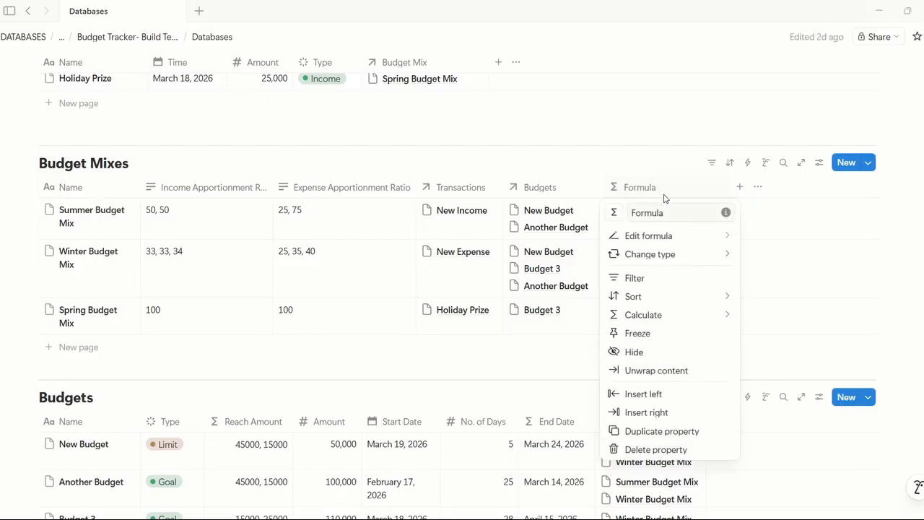
pyautogui.click(683, 217)
pyautogui.hotkey('ctrl', 'a')
pyautogui.write('Apportionment helper')
pyautogui.press('Return')
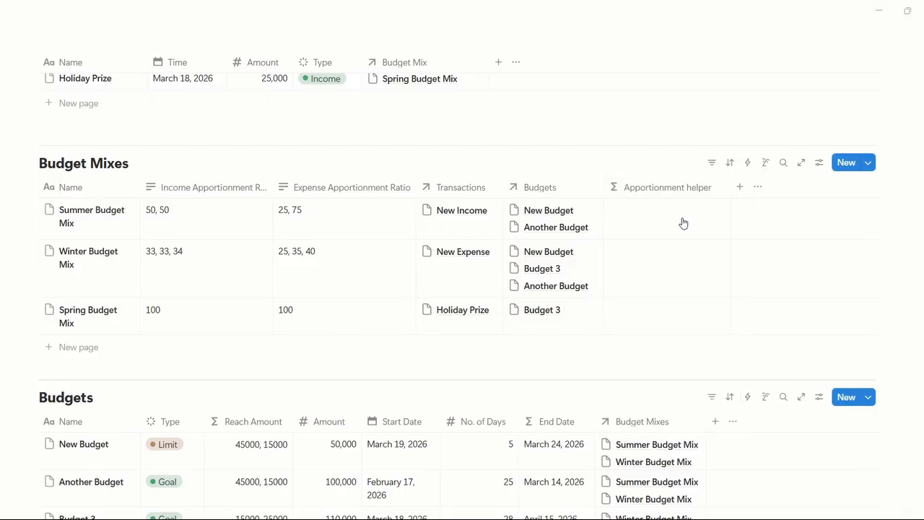
# Step: Start the Apportionment helper formula in Budget Mixes as Budgets.map([current]), with the list on its own line inside the map
pyautogui.click(683, 223)
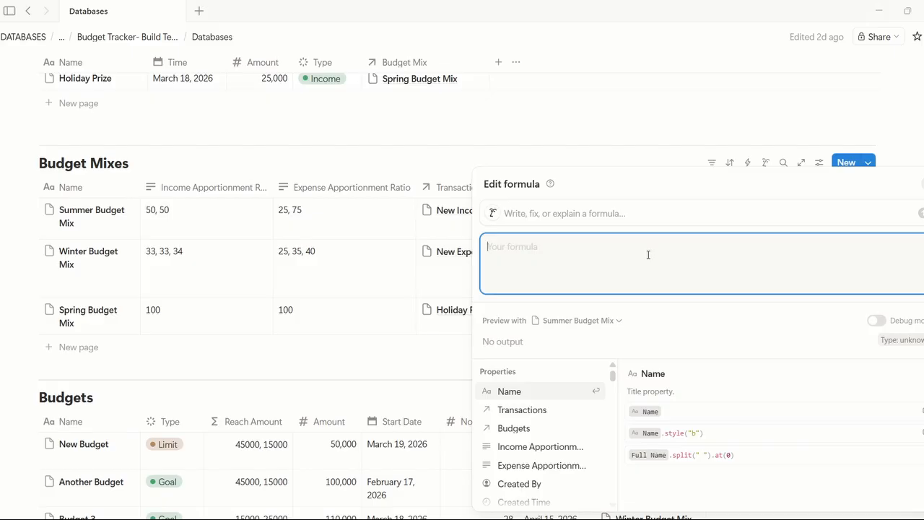
pyautogui.write('Budgets')
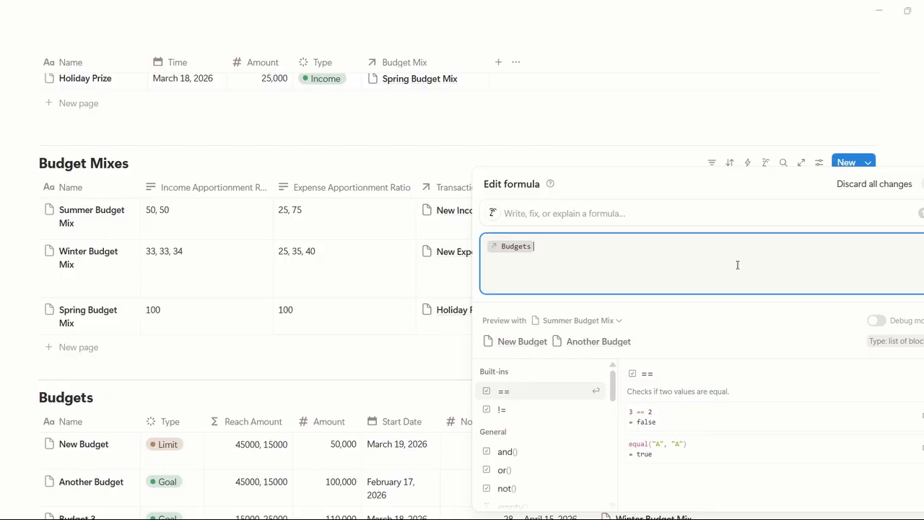
pyautogui.write('.map')
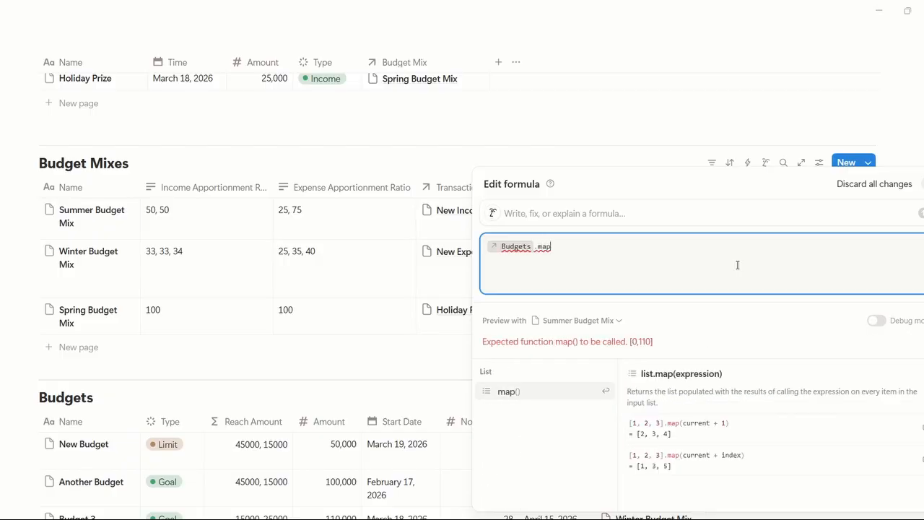
pyautogui.press('Return')
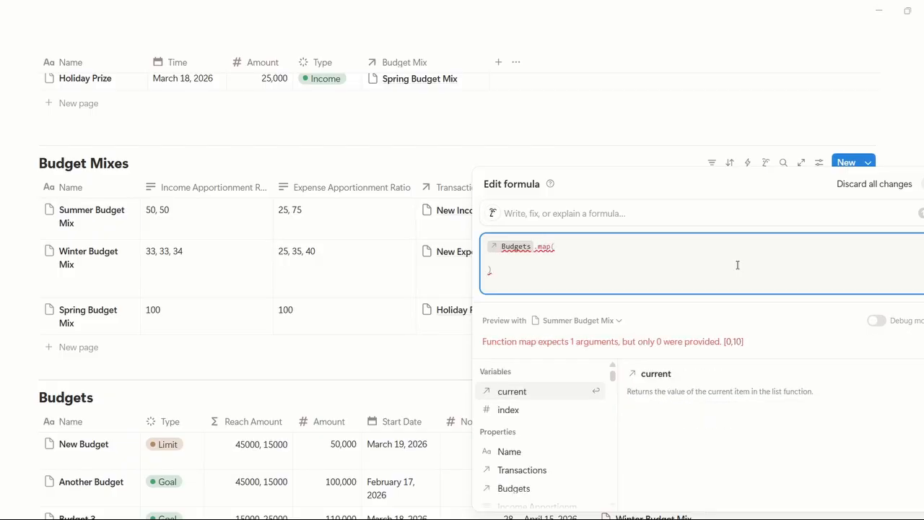
pyautogui.write('[')
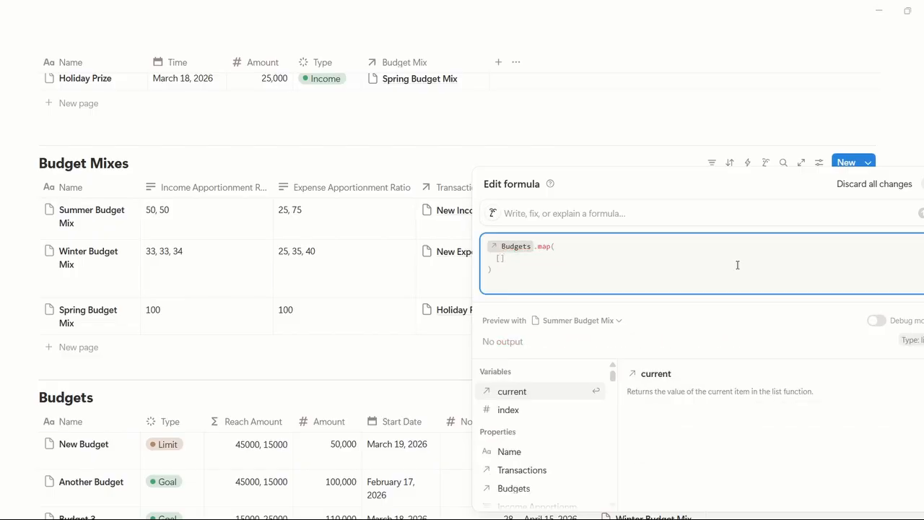
pyautogui.write('budget')
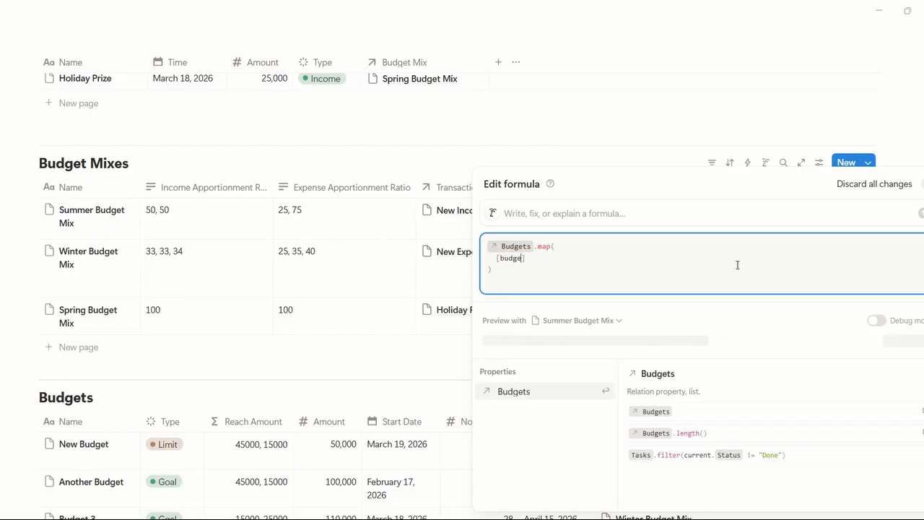
pyautogui.press('BackSpace')
pyautogui.press('BackSpace')
pyautogui.press('BackSpace')
pyautogui.press('BackSpace')
pyautogui.press('BackSpace')
pyautogui.press('BackSpace')
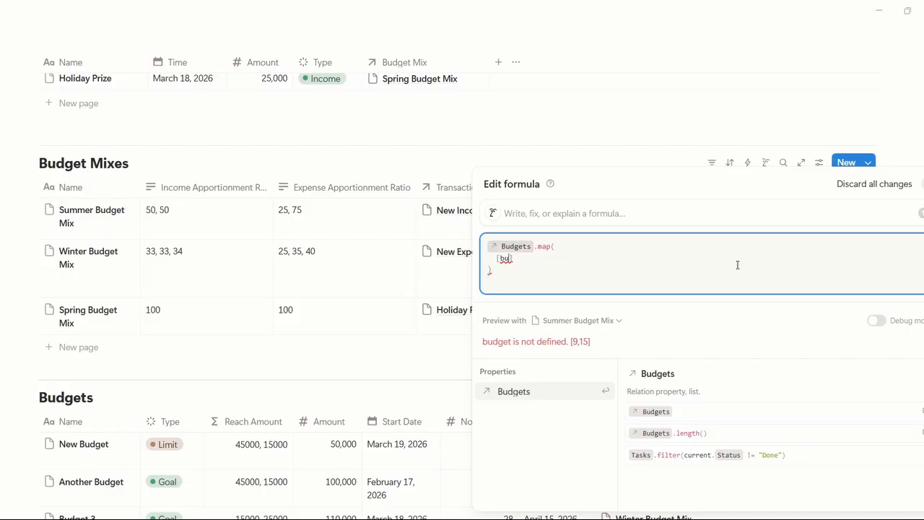
pyautogui.write('curr')
pyautogui.press('Return')
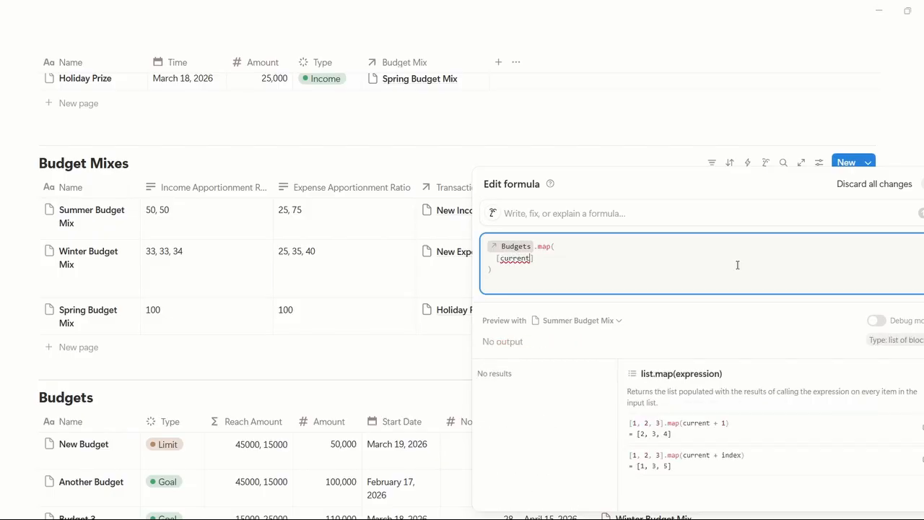
# Step: Add Income Apportionment Ratio as the second item of the mapped list and inspect the output in debug mode
pyautogui.write(',')
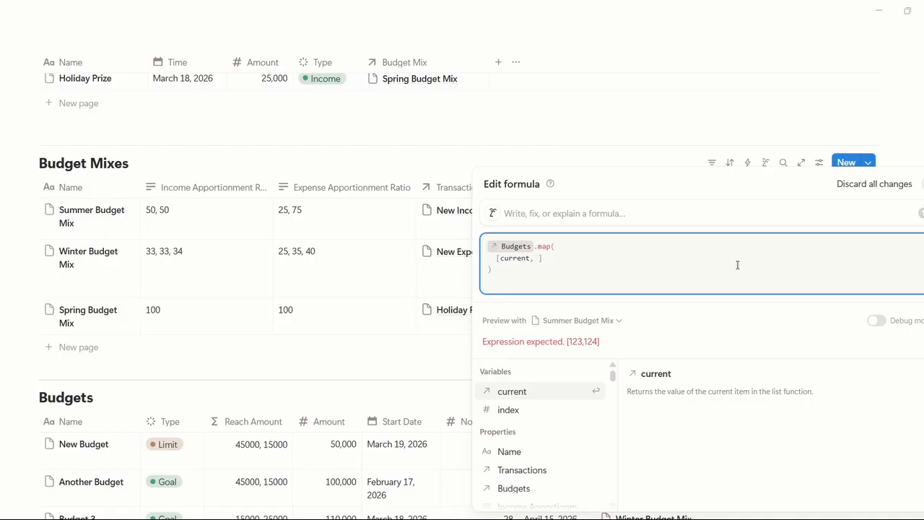
pyautogui.write('income')
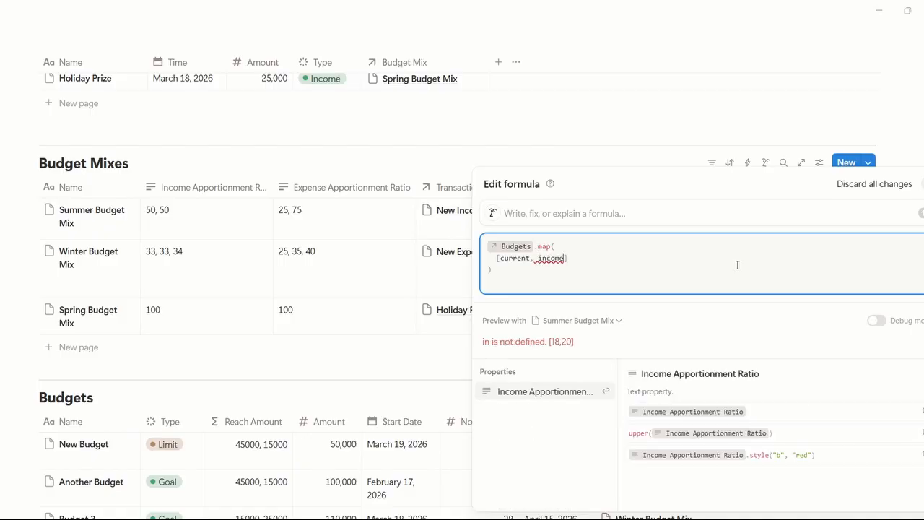
pyautogui.press('Return')
pyautogui.click(876, 320)
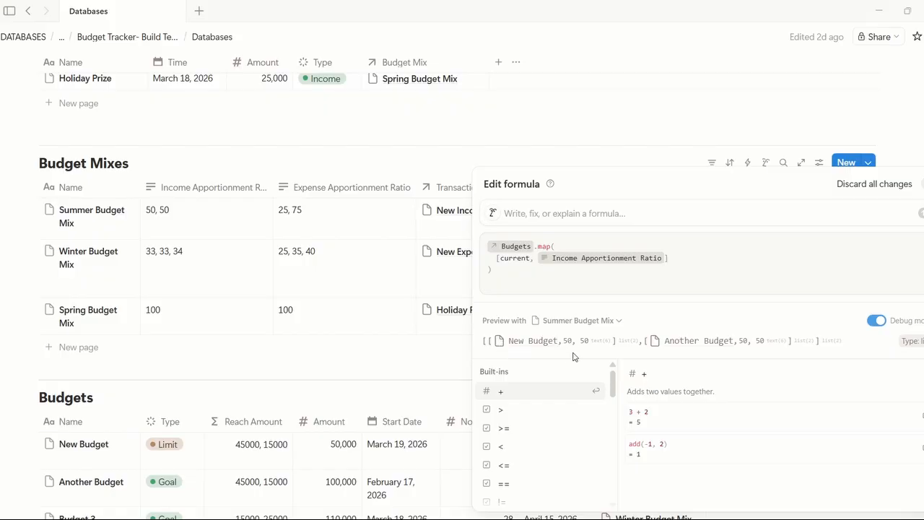
pyautogui.moveTo(562, 340); pyautogui.dragTo(589, 340)
# Step: Append .split(",").at(index) to Income Apportionment Ratio so each budget gets its own income share
pyautogui.click(666, 259)
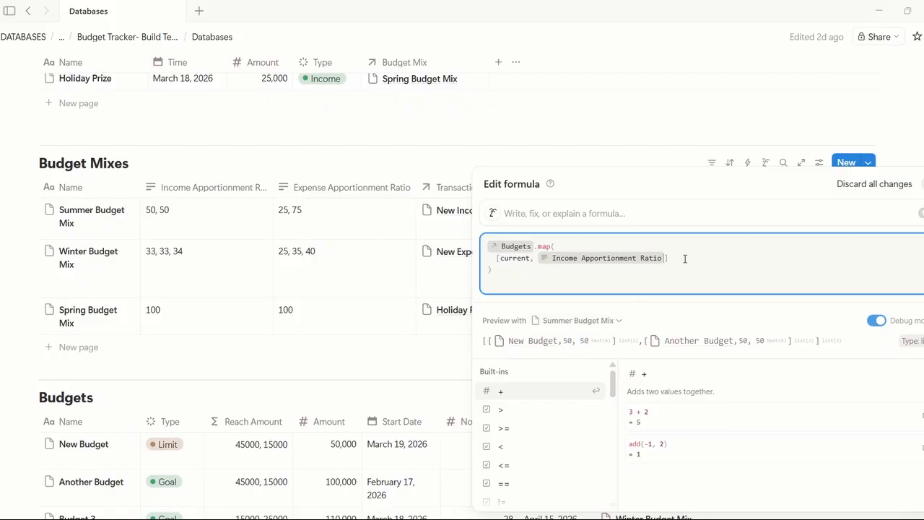
pyautogui.write('.split("')
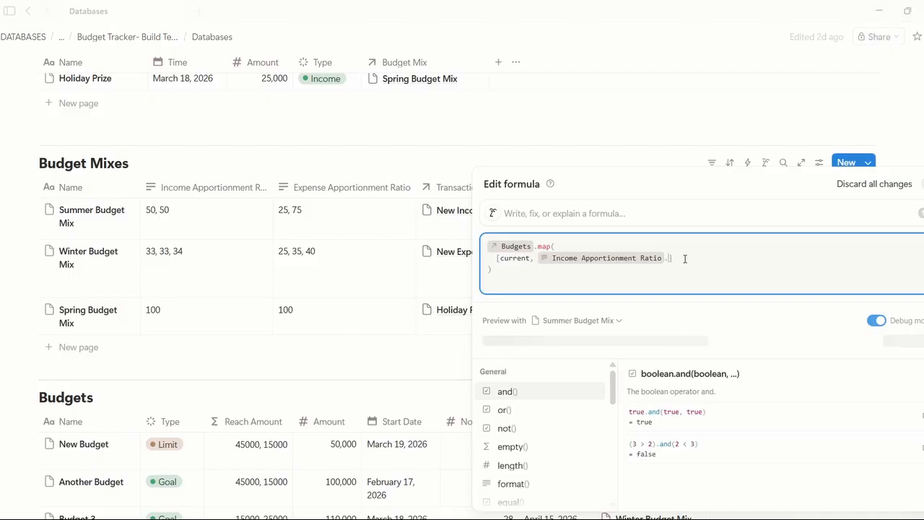
pyautogui.write(',')
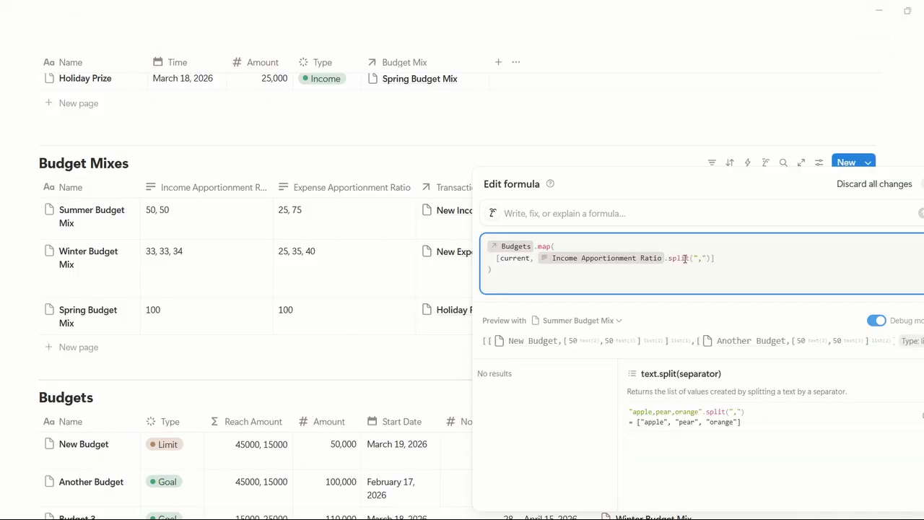
pyautogui.click(710, 261)
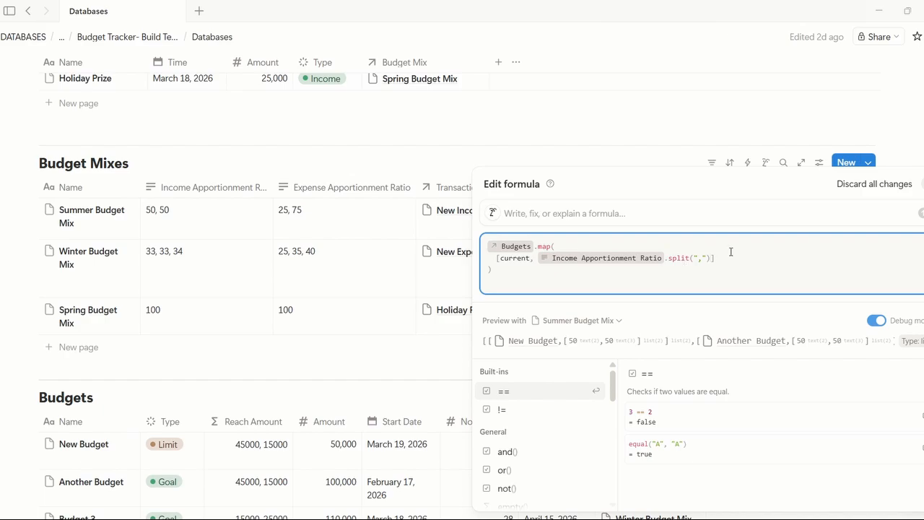
pyautogui.write('.at(')
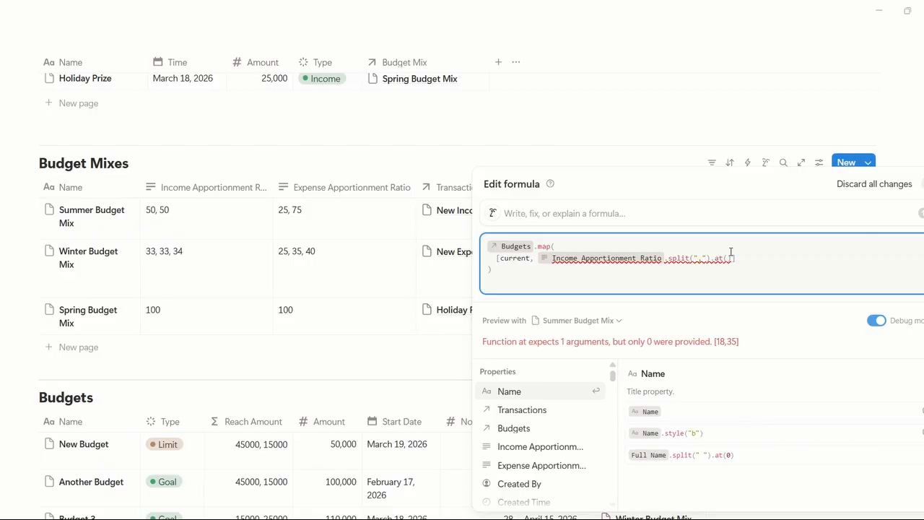
pyautogui.write('index)')
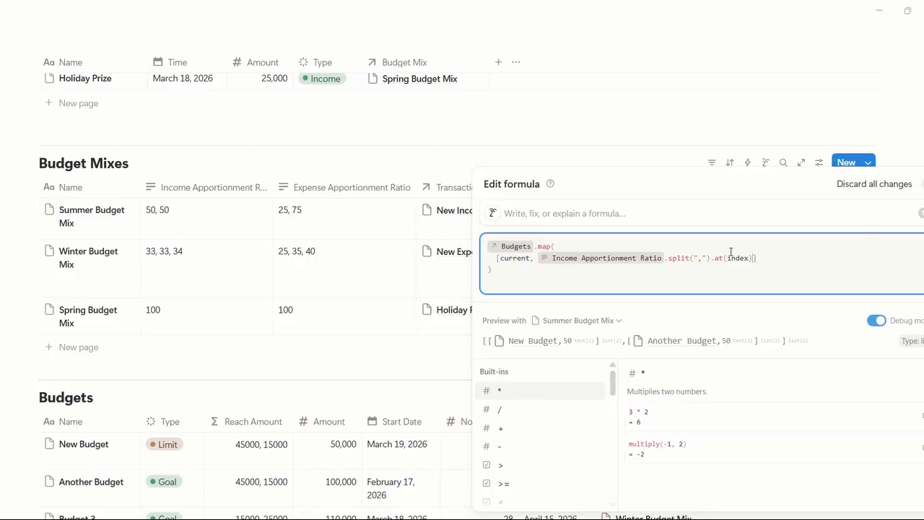
# Step: Add Expense Apportionment Ratio.split(",").at(index) as the third list item, inspect the nested lists, and close the formula editor
pyautogui.write(',')
pyautogui.write('Expense Apportionment Ratio.split(",").at(index)')
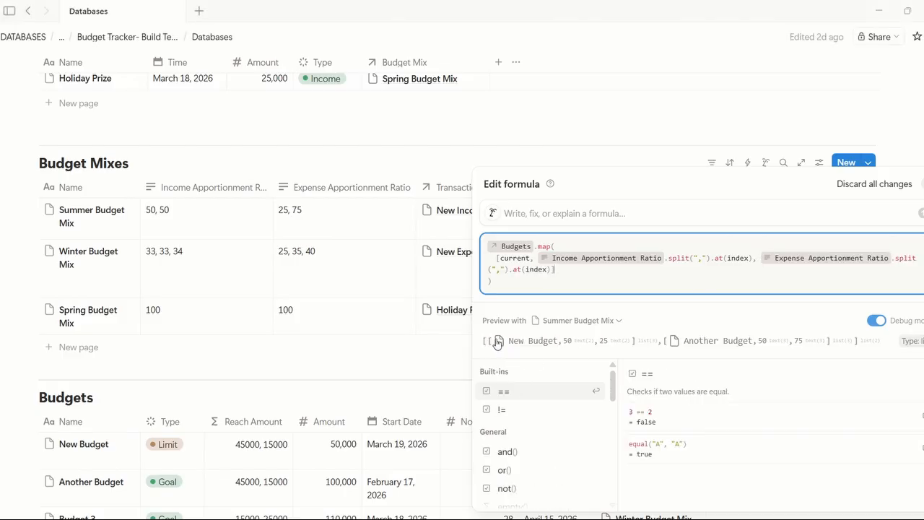
pyautogui.moveTo(483, 342); pyautogui.dragTo(860, 346)
pyautogui.click(859, 345)
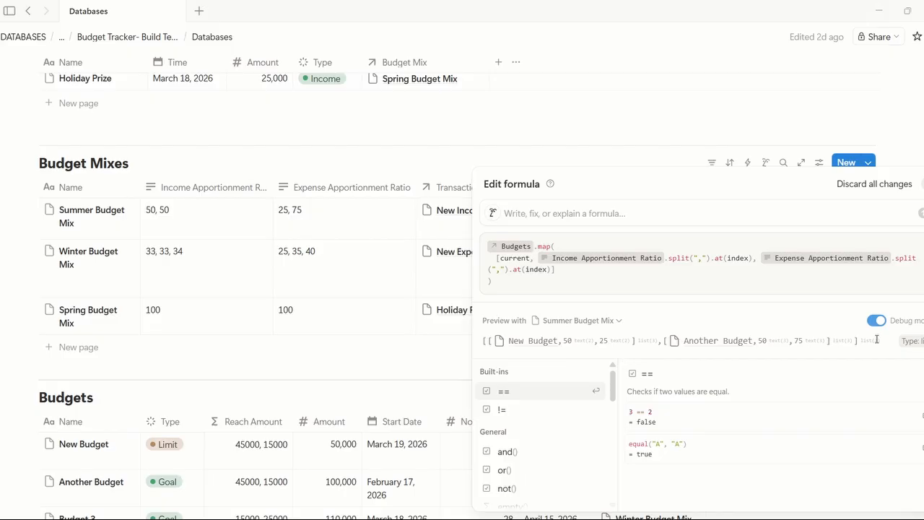
pyautogui.click(582, 278)
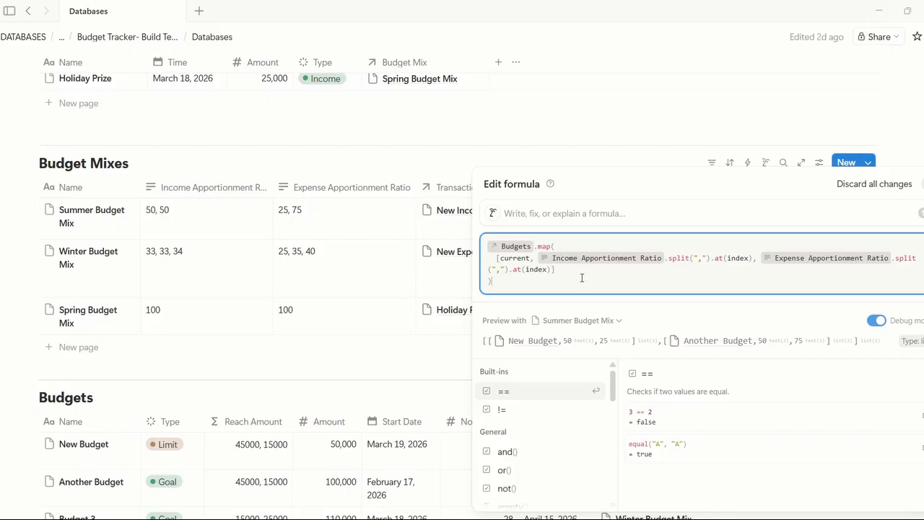
pyautogui.press('Escape')
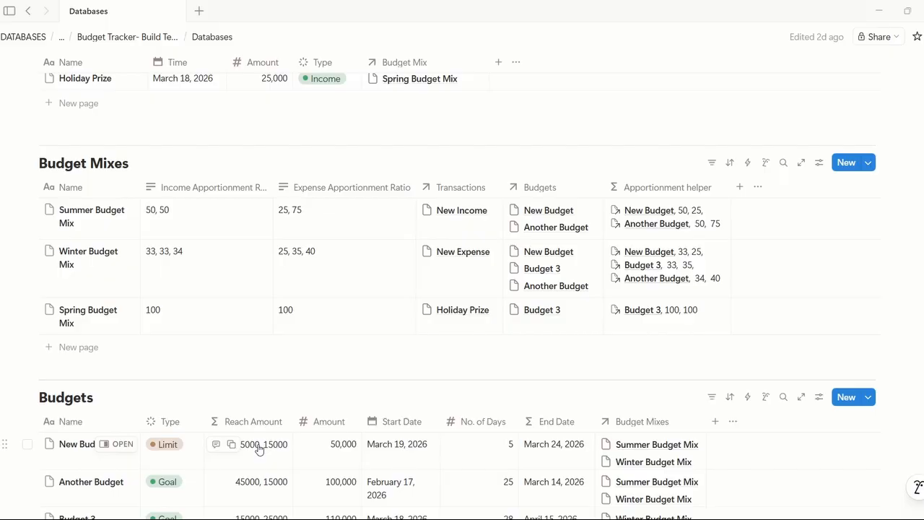
# Step: Reopen the Reach Amount formula of New Budget and wrap the inner expression in lets(), defining budgetMix as current
pyautogui.scroll(-1, 462, 325)
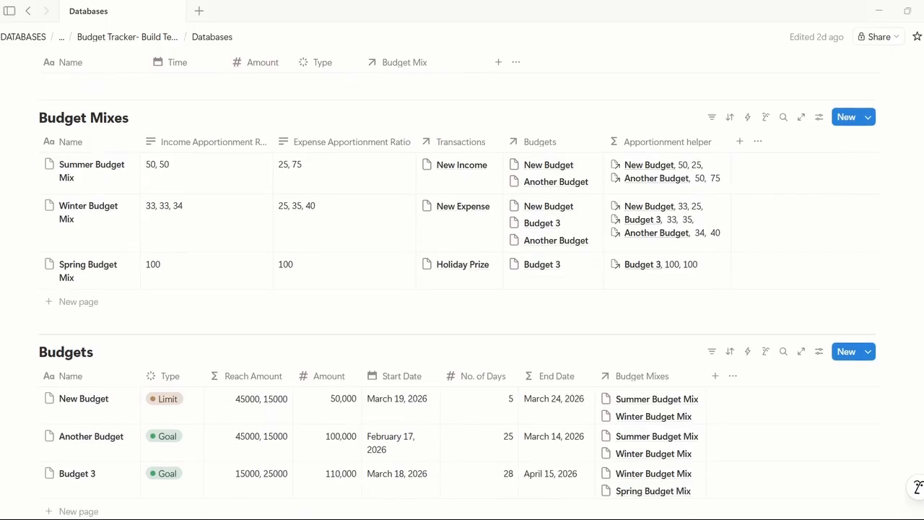
pyautogui.click(251, 398)
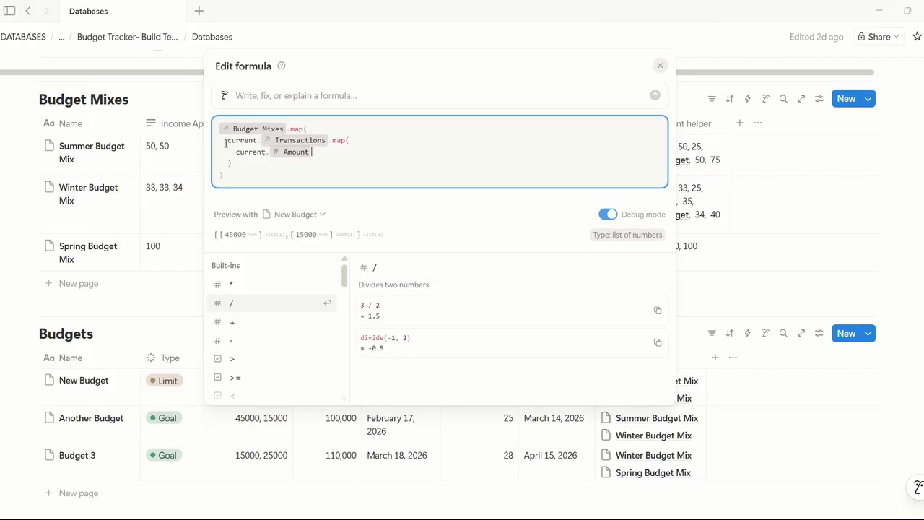
pyautogui.moveTo(228, 143); pyautogui.dragTo(235, 155)
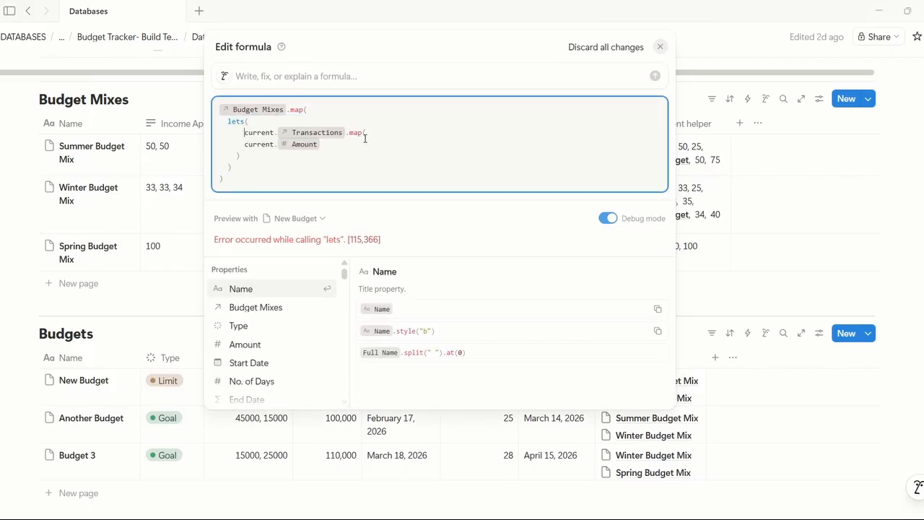
pyautogui.hotkey('shift', 'Return')
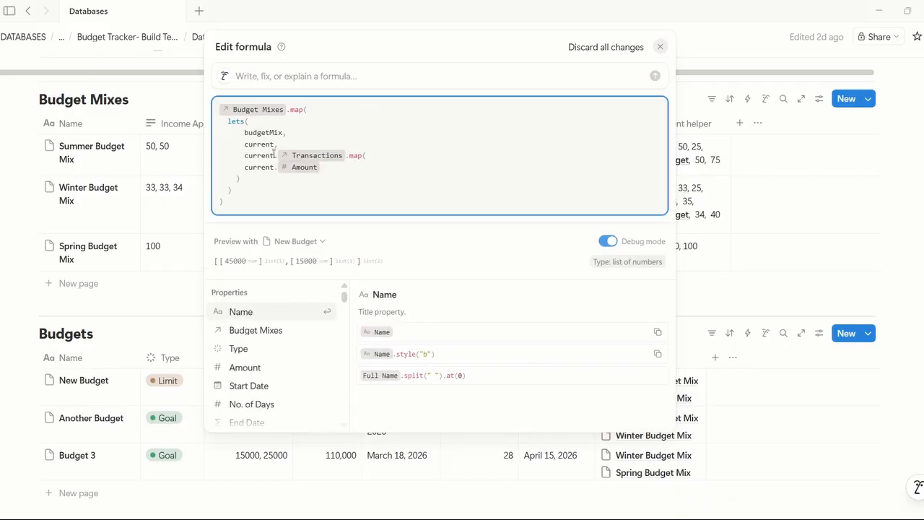
# Step: Define a transactions variable as budgetMix.Transactions inside lets() and remove the old current.Transactions.map(current.Amount) expression
pyautogui.click(284, 148)
pyautogui.hotkey('shift', 'Return')
pyautogui.write('transactions,')
pyautogui.hotkey('shift', 'Return')
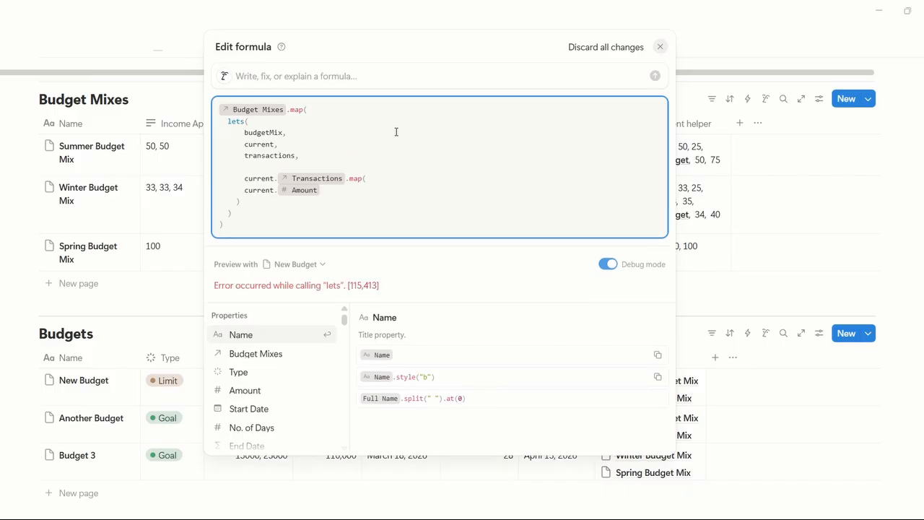
pyautogui.write('budgetMix.map')
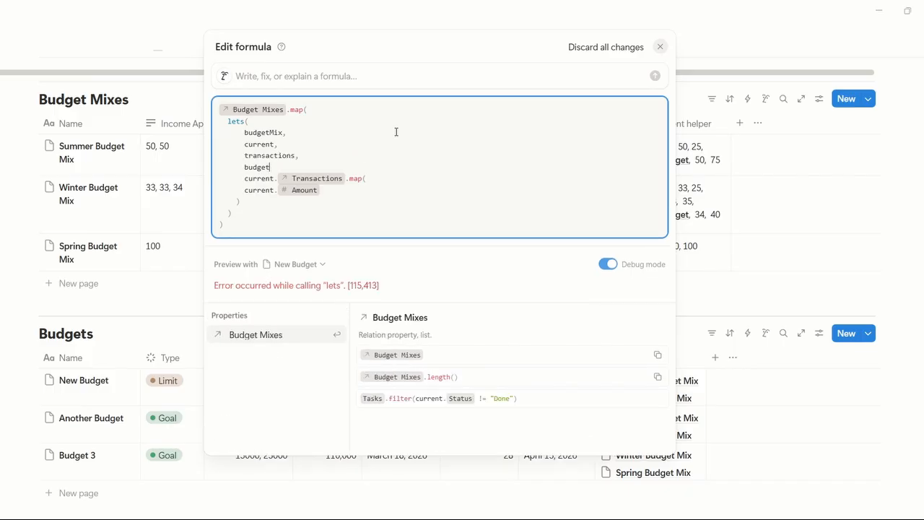
pyautogui.press('BackSpace')
pyautogui.press('BackSpace')
pyautogui.press('BackSpace')
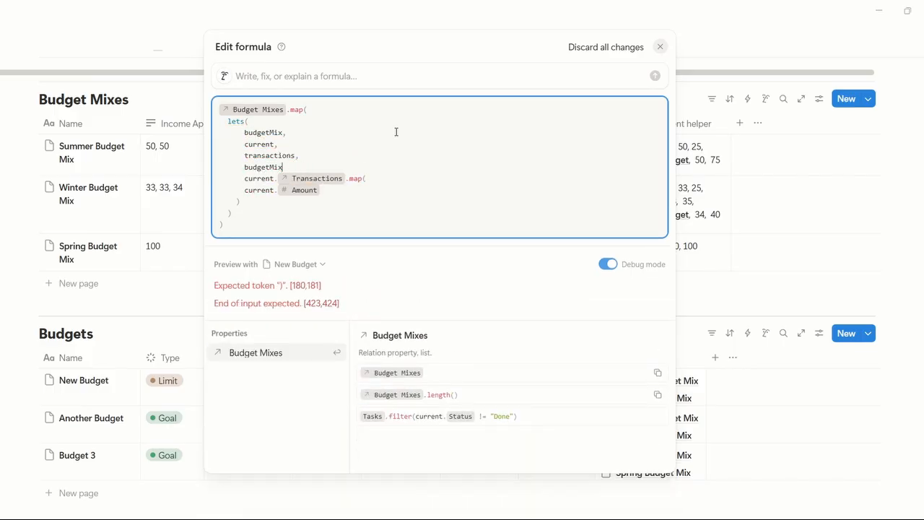
pyautogui.write('transaction')
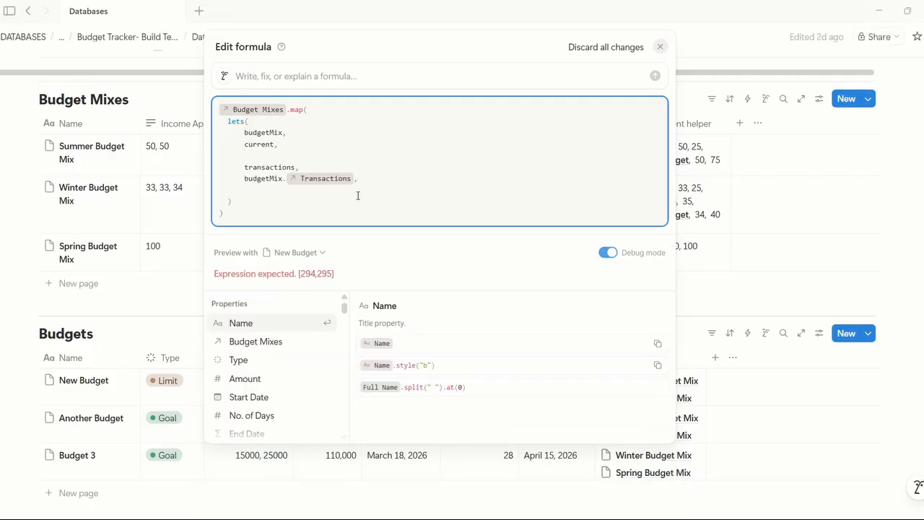
# Step: Define a ratiosList variable as budgetMix.Apportionment helper inside lets(), after the transactions definition
pyautogui.click(365, 193)
pyautogui.write('ratiosL')
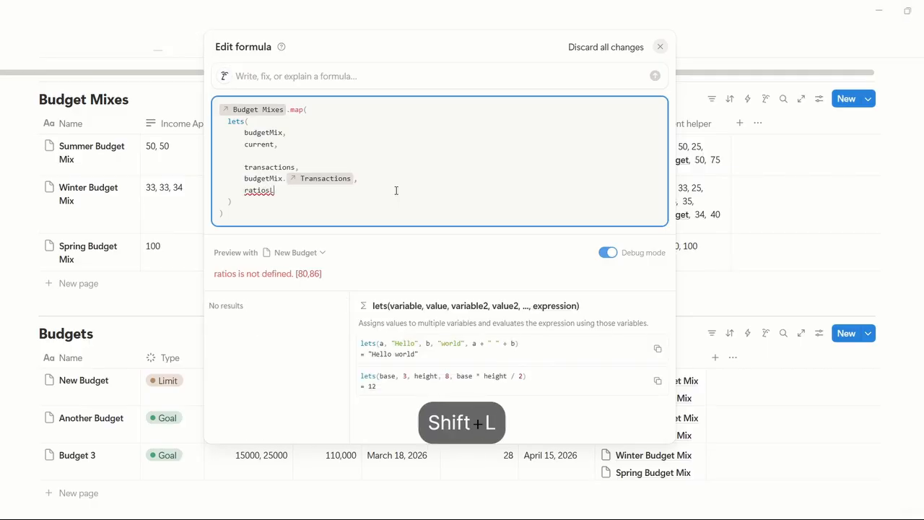
pyautogui.write('ist,')
pyautogui.hotkey('shift', 'Return')
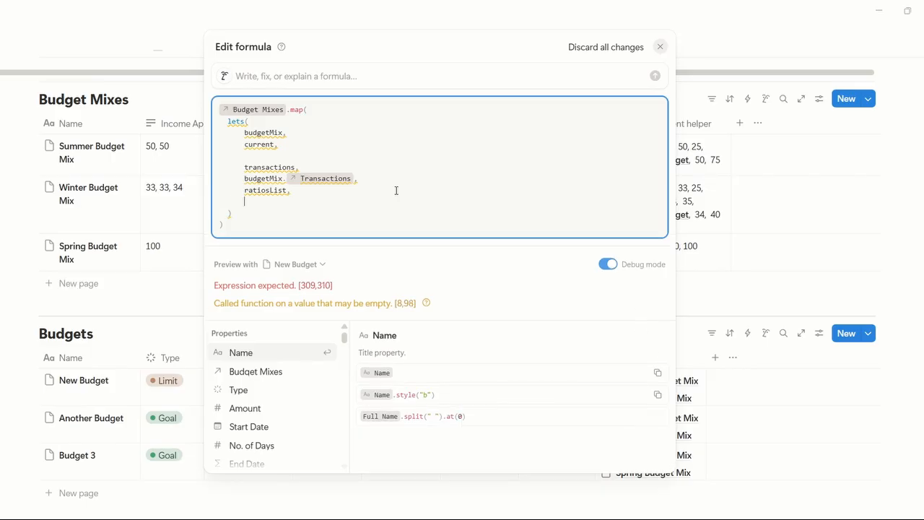
pyautogui.write('budget')
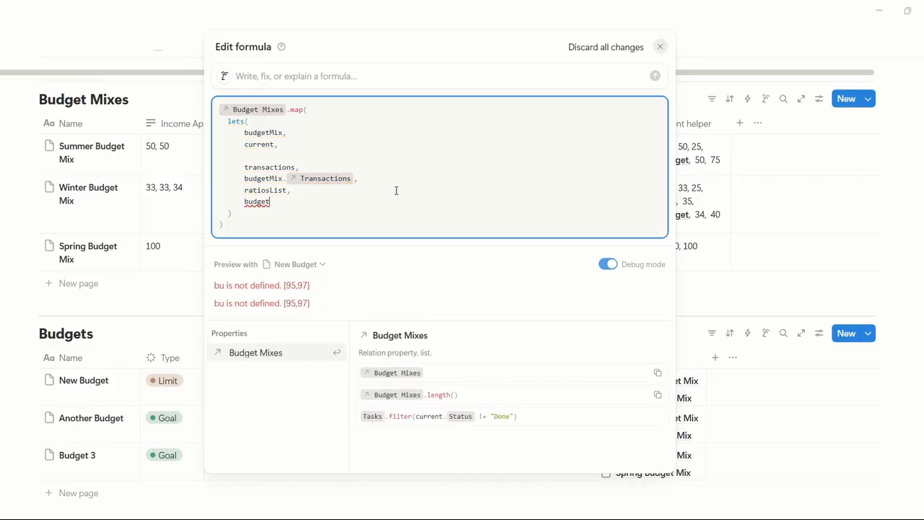
pyautogui.write('Mix')
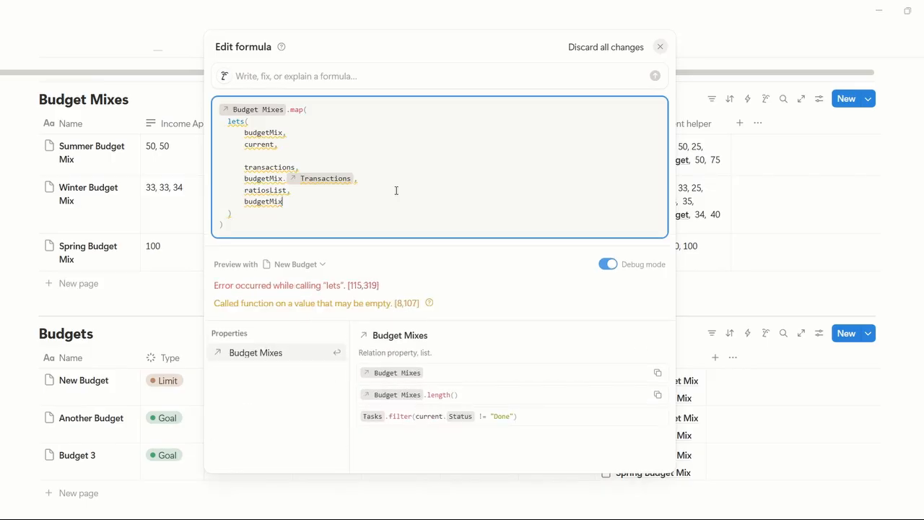
pyautogui.write('.')
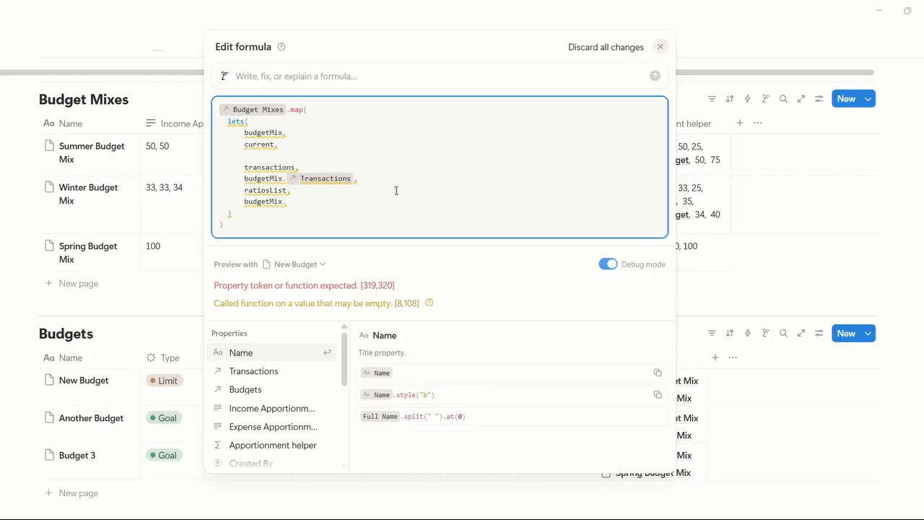
pyautogui.write('apport')
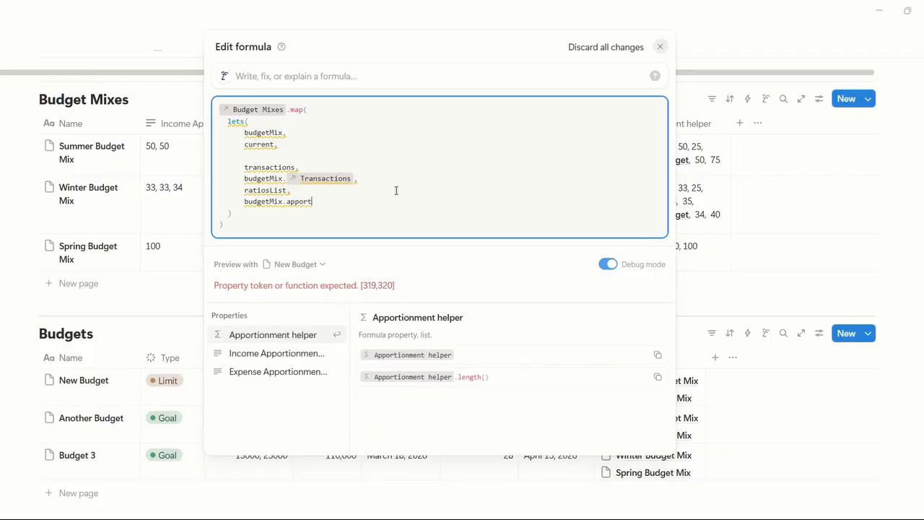
pyautogui.press('Return')
# Step: Append .filter(current.at(0).id() == id()) to the Apportionment helper so ratiosList keeps only the current budget's entry
pyautogui.write('.dil')
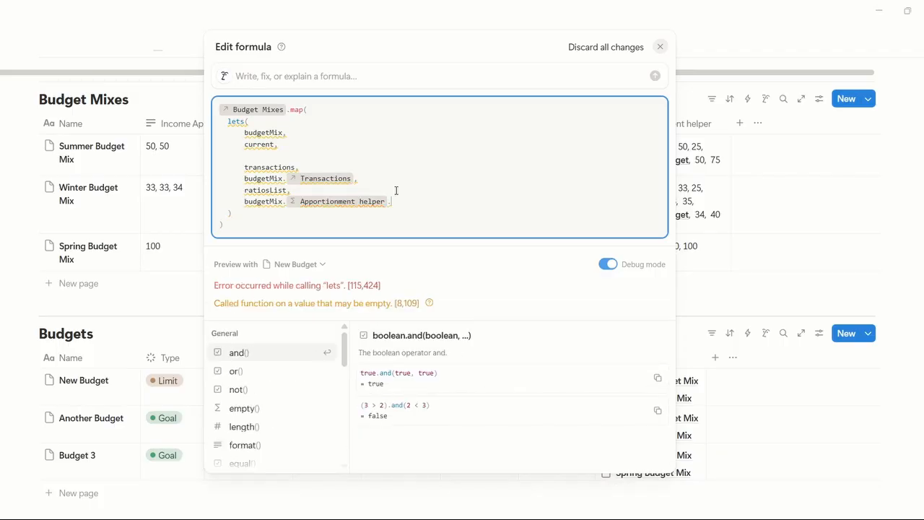
pyautogui.press('BackSpace')
pyautogui.press('BackSpace')
pyautogui.press('BackSpace')
pyautogui.write('filter')
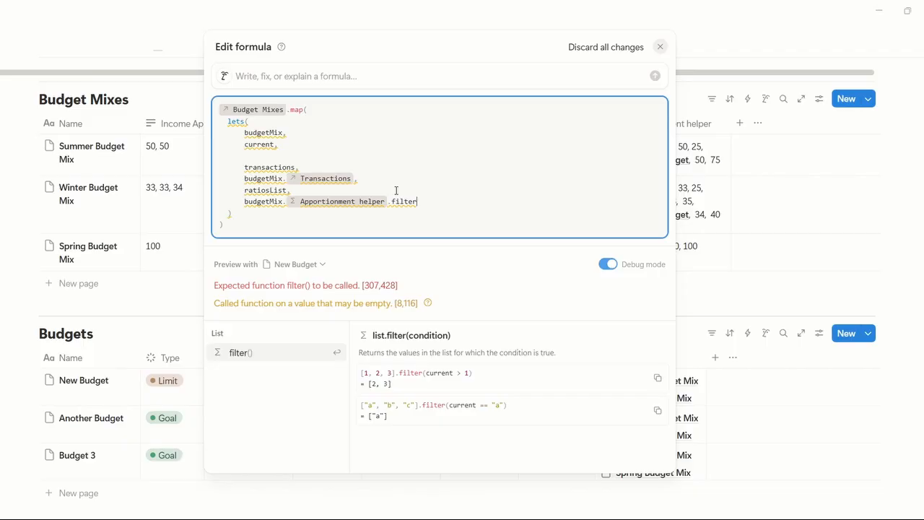
pyautogui.press('Return')
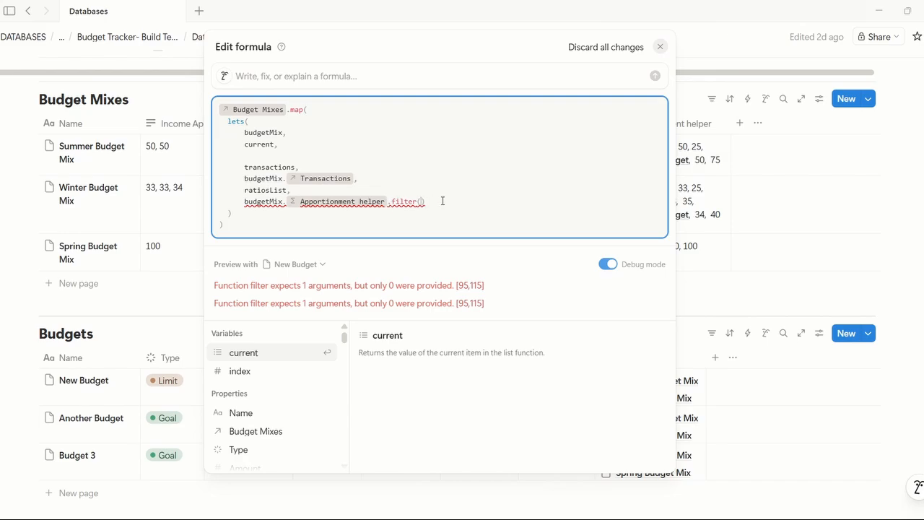
pyautogui.write('c')
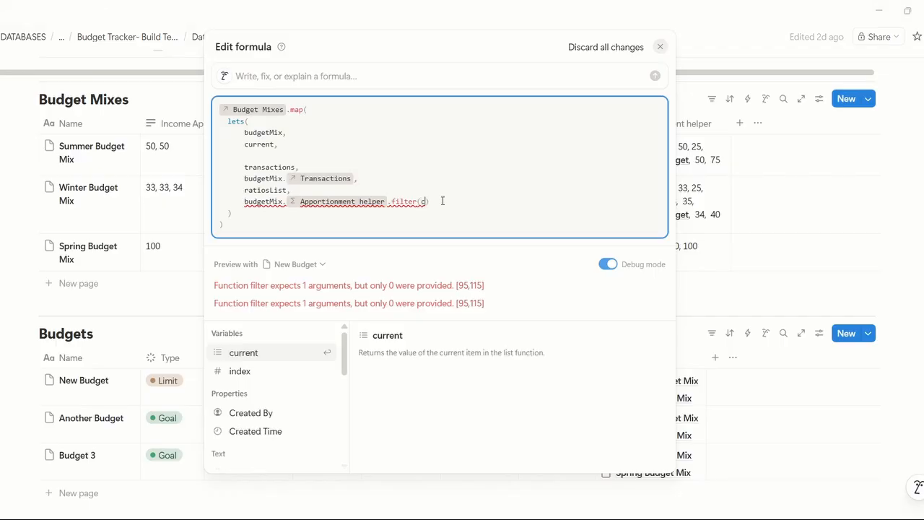
pyautogui.write('urrent.at(0).i')
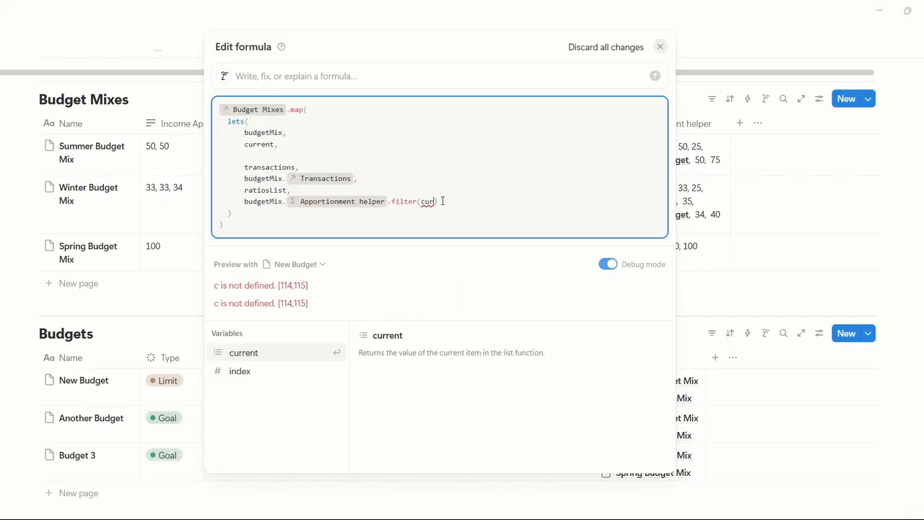
pyautogui.write('d() ')
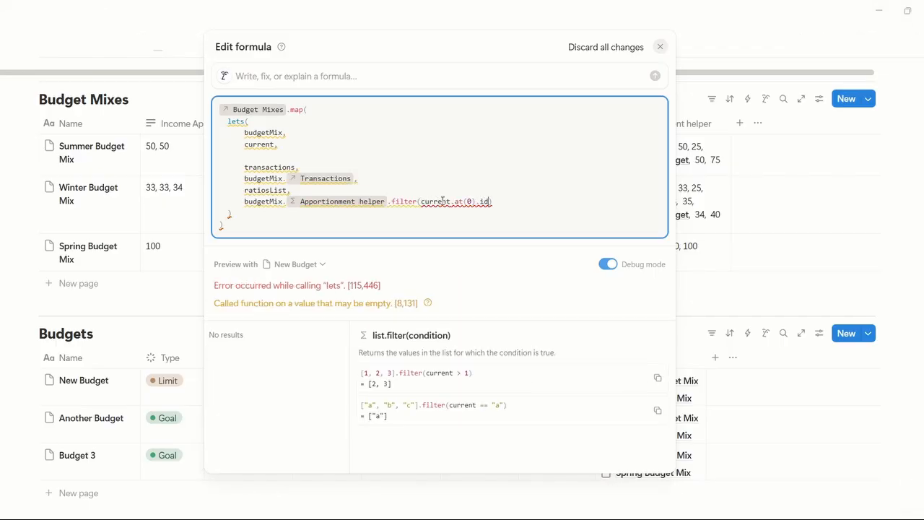
pyautogui.write('== id')
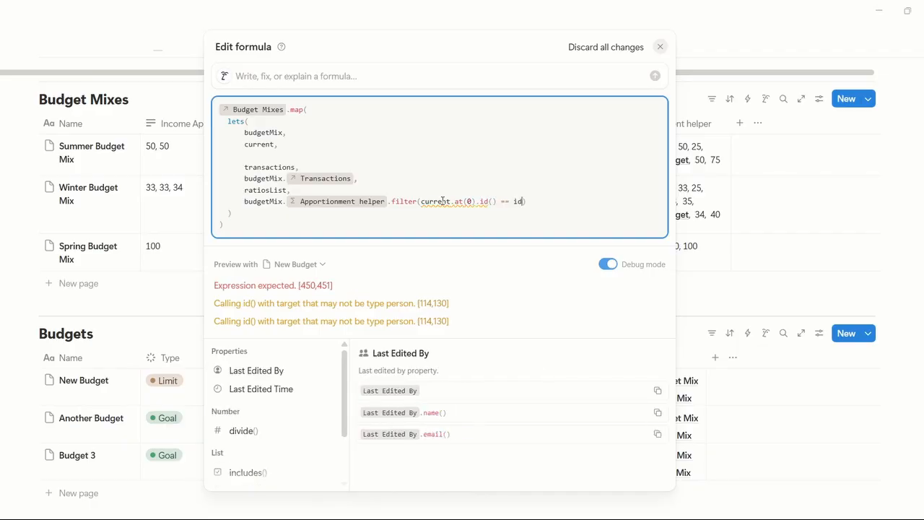
pyautogui.write('()')
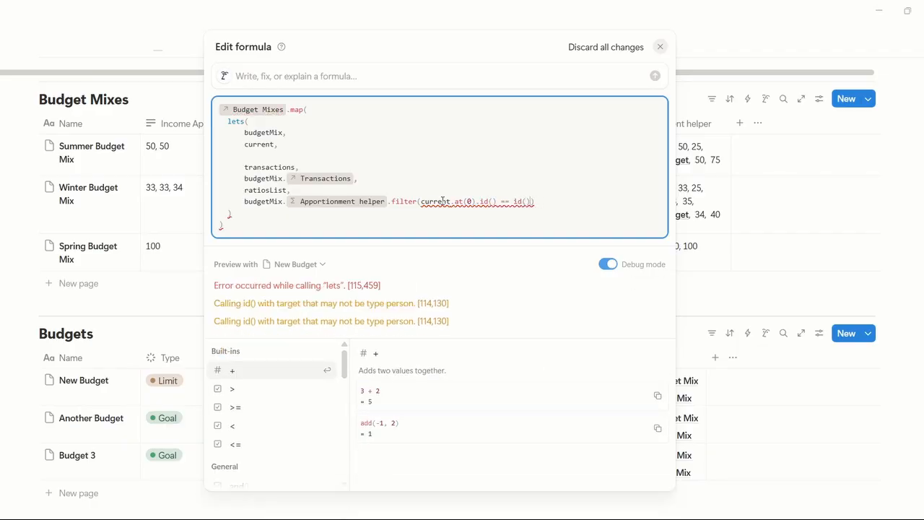
pyautogui.write(')')
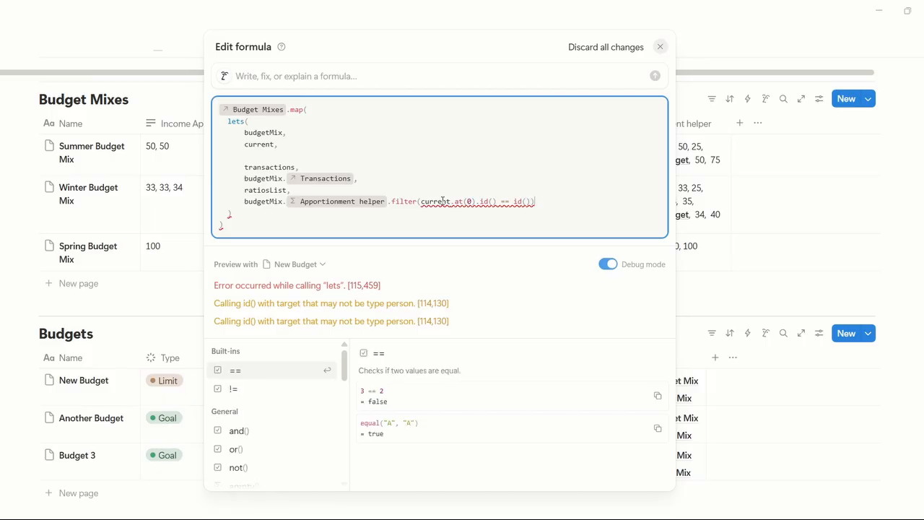
# Step: Use ratiosList as the final expression of lets() and check the formula preview for New Budget
pyautogui.write(',')
pyautogui.hotkey('shift', 'Return')
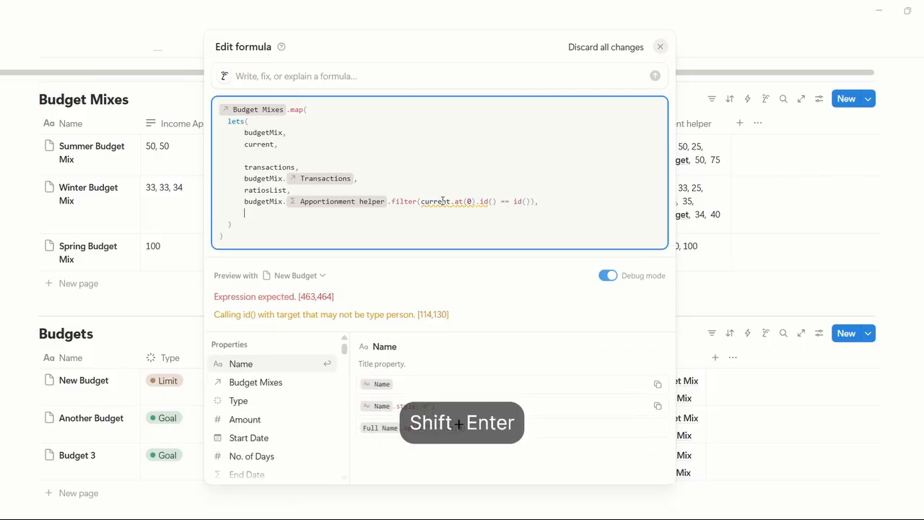
pyautogui.write('ratiosList')
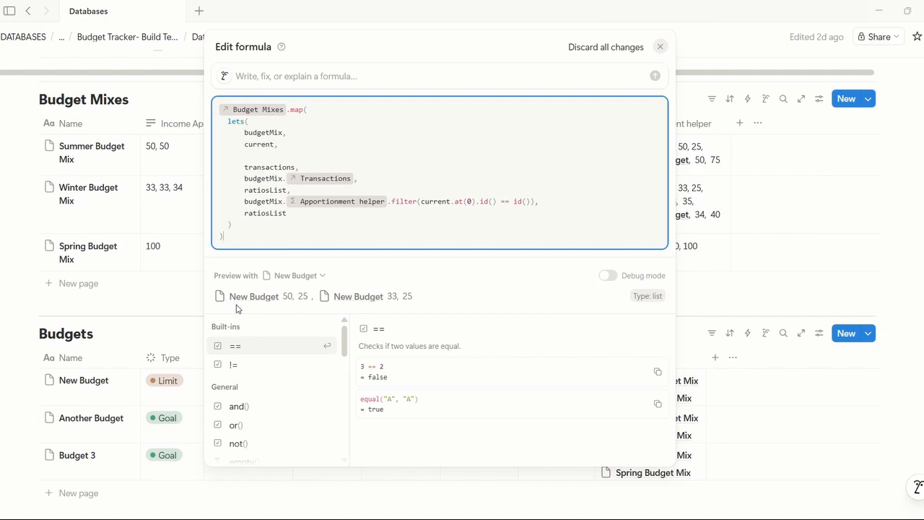
pyautogui.press('Down')
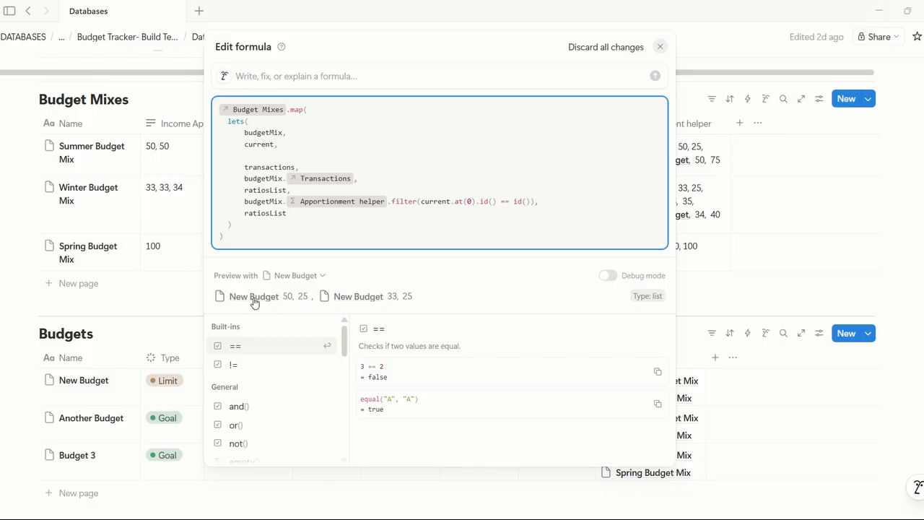
# Step: Add a transactions.map() expression on a new line after ratiosList inside lets()
pyautogui.click(295, 214)
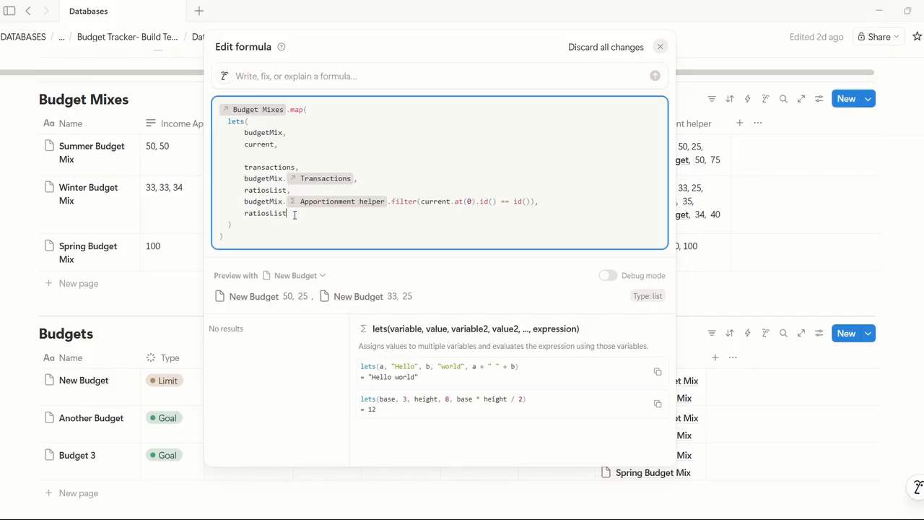
pyautogui.write(',')
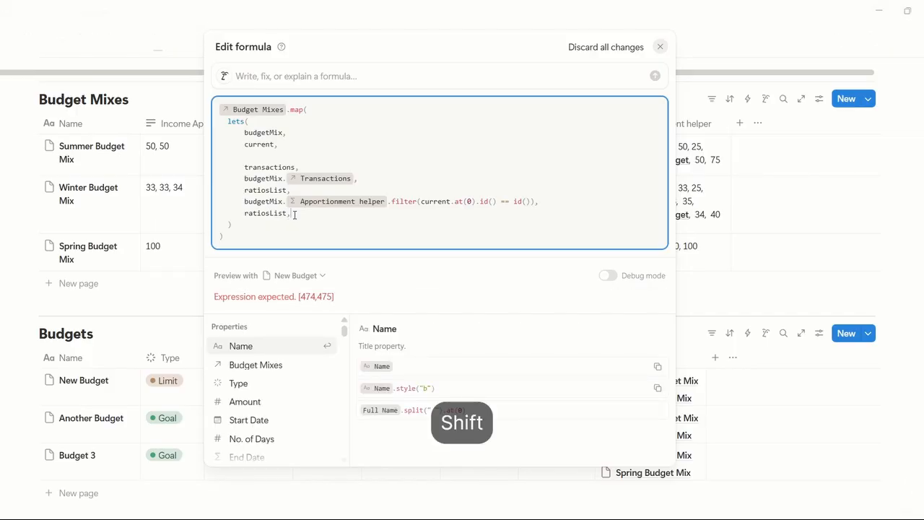
pyautogui.hotkey('shift', 'Return')
pyautogui.write('transactions')
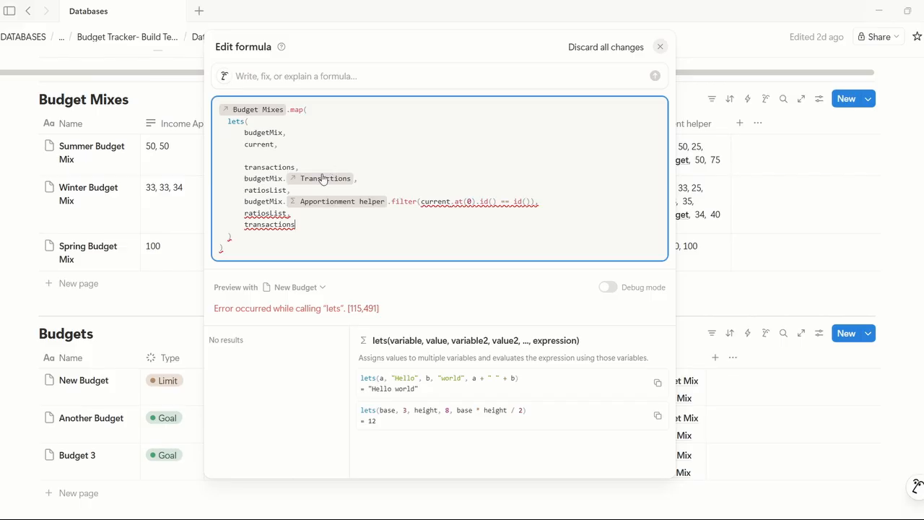
pyautogui.write('.fil')
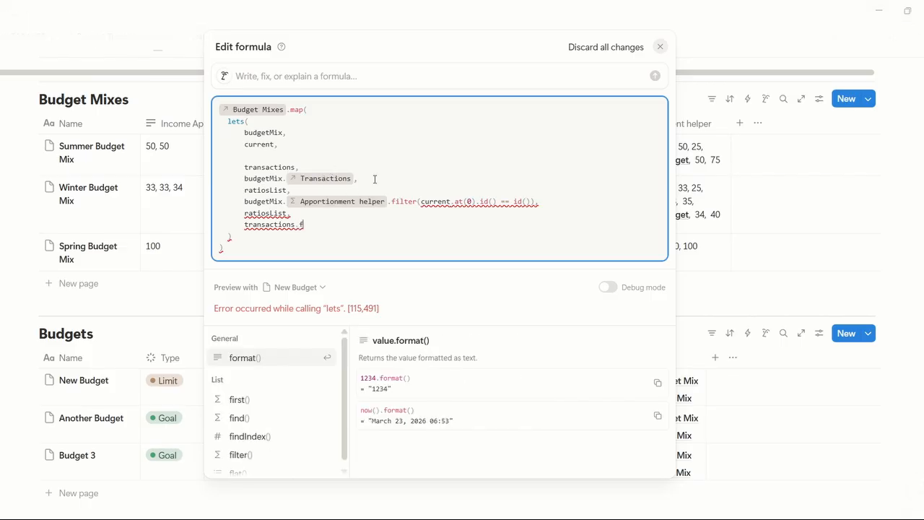
pyautogui.press('BackSpace')
pyautogui.press('BackSpace')
pyautogui.press('BackSpace')
pyautogui.write('map(')
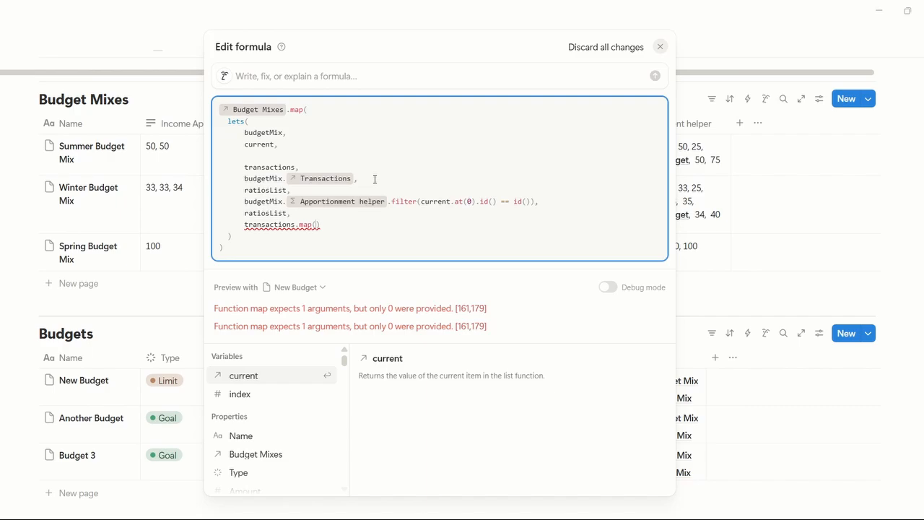
# Step: Nest an empty multi-line if() block inside transactions.map()
pyautogui.hotkey('shift', 'Return')
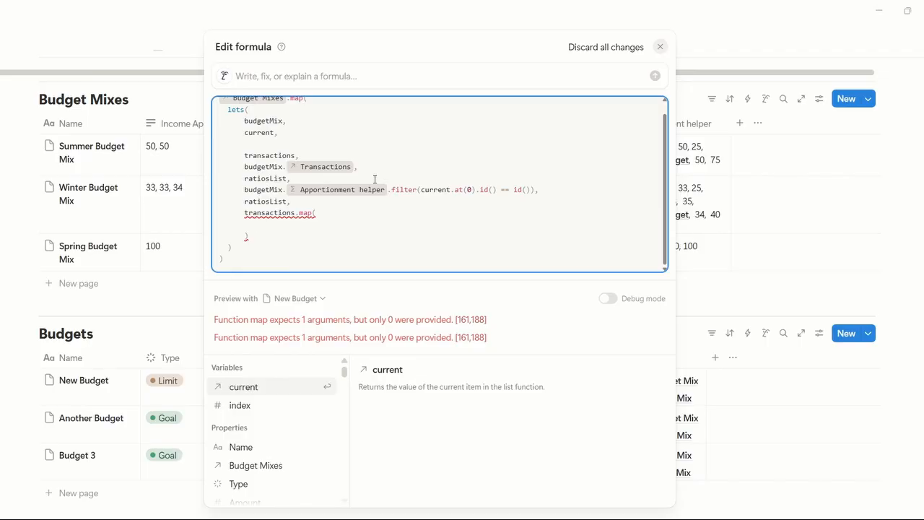
pyautogui.write('if')
pyautogui.press('BackSpace')
pyautogui.press('BackSpace')
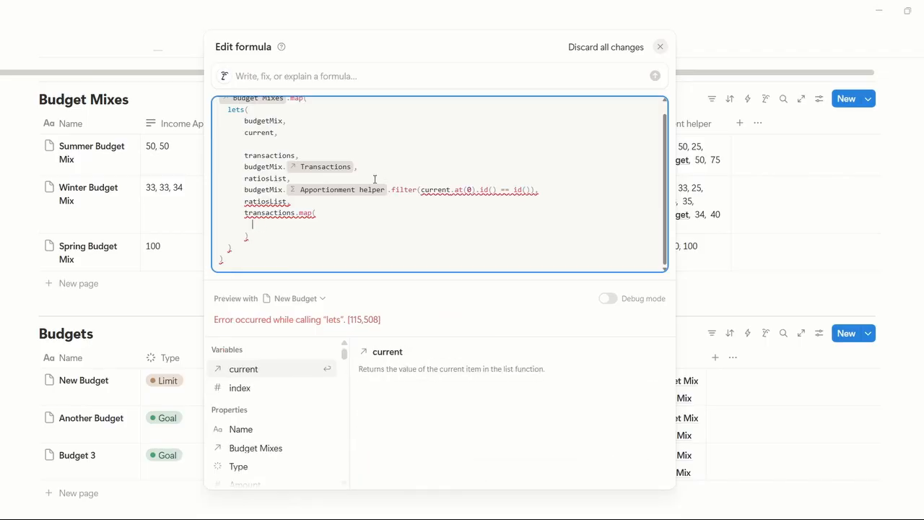
pyautogui.write('if(')
pyautogui.press('Return')
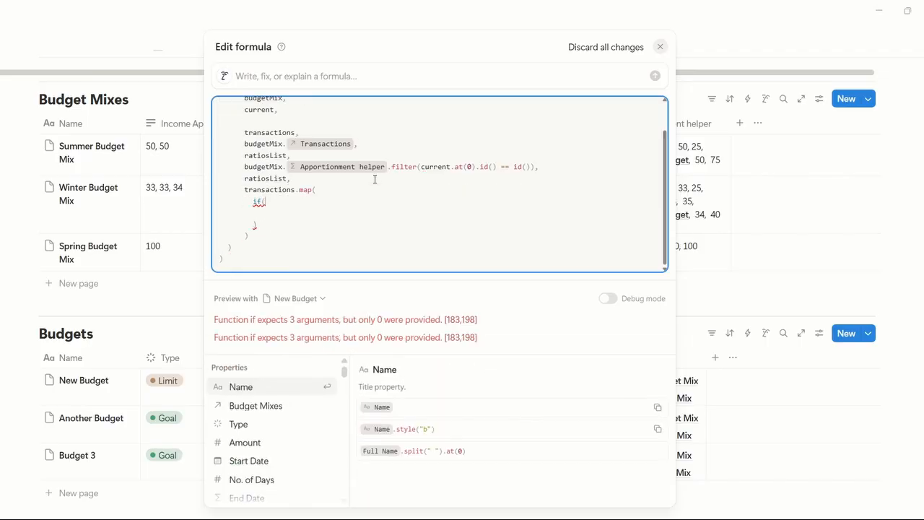
pyautogui.click(314, 191)
pyautogui.click(290, 212)
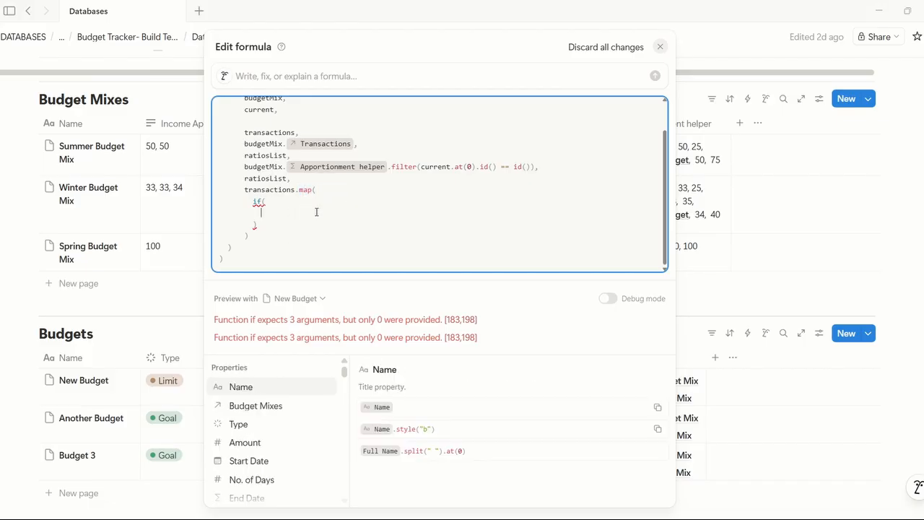
# Step: Set the if() condition to current.Type.lower() == "income", followed by a new line for the true result
pyautogui.write('v')
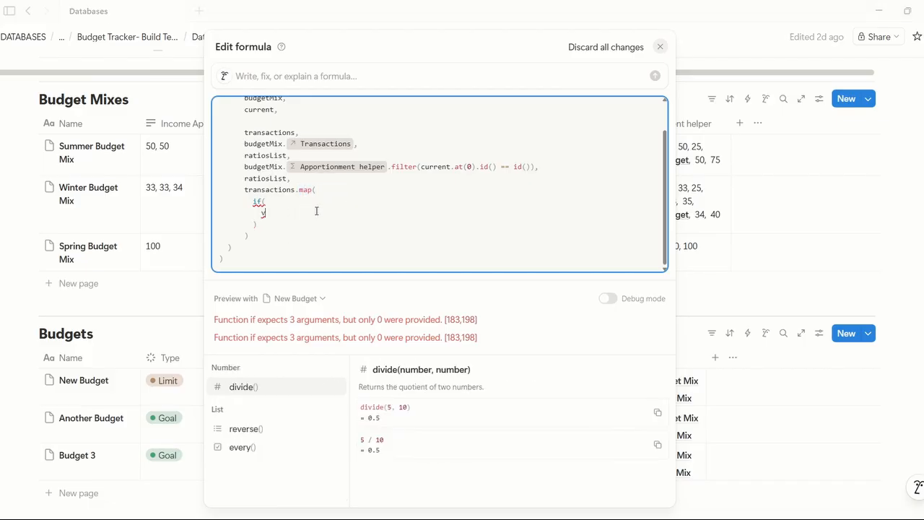
pyautogui.press('BackSpace')
pyautogui.write('current.t')
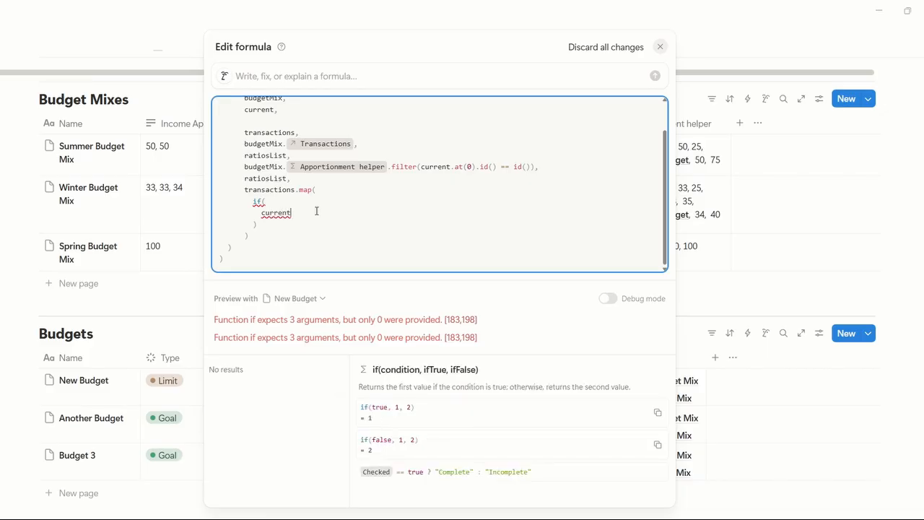
pyautogui.write('ype.lower()')
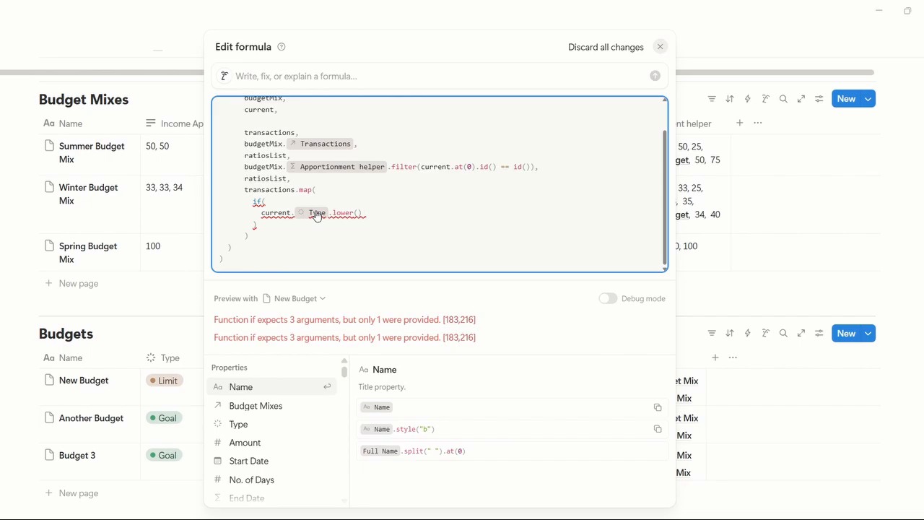
pyautogui.write('==')
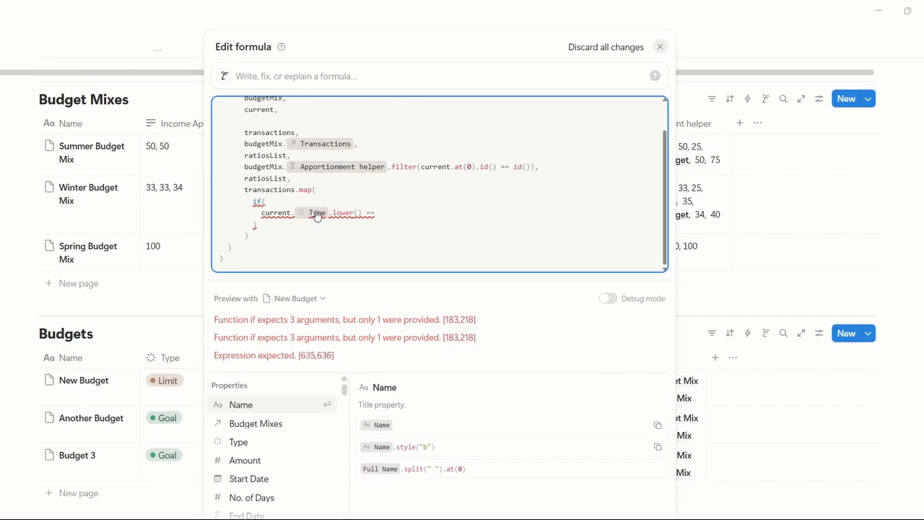
pyautogui.write(' "')
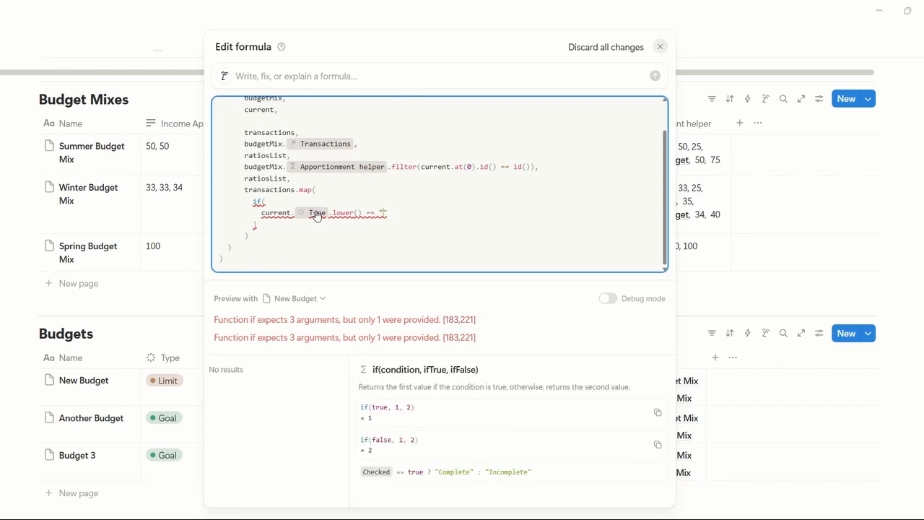
pyautogui.write('income",')
pyautogui.hotkey('shift', 'Return')
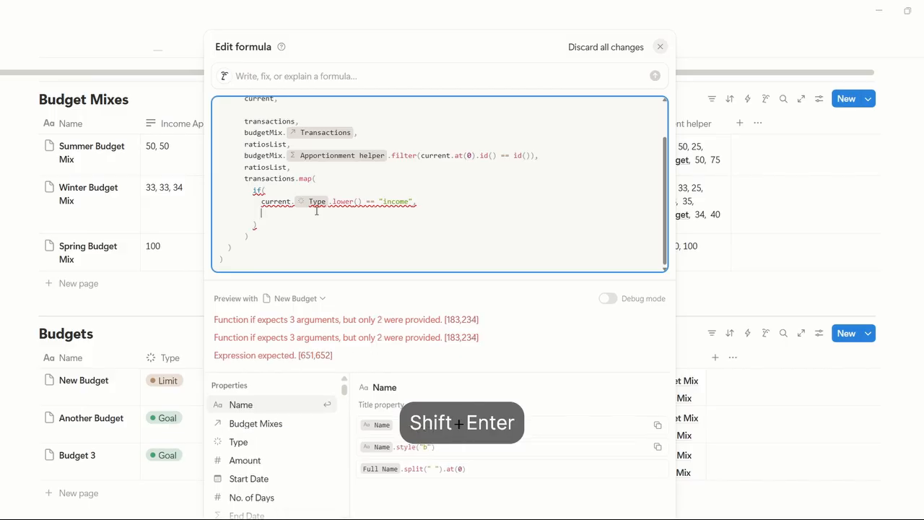
# Step: Enter current.Amount * ratiosList.at(1)/100 as the result for the income condition
pyautogui.write('current.amount')
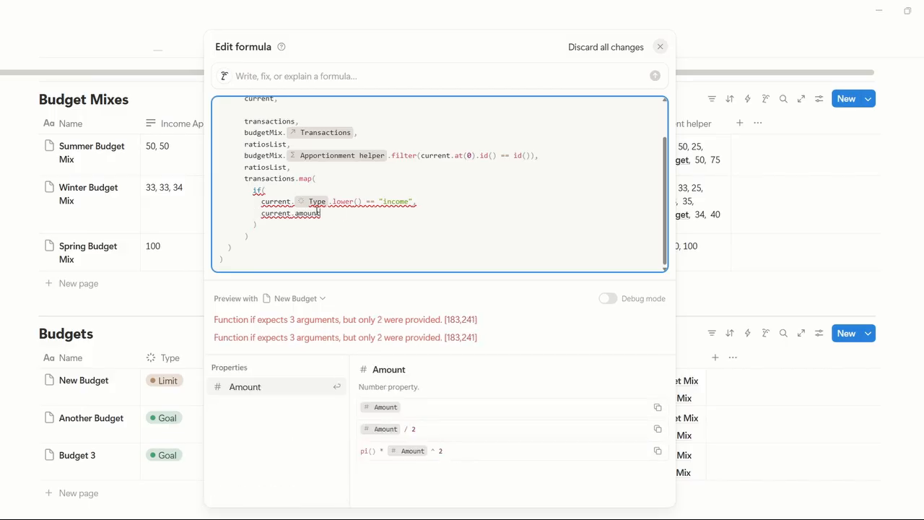
pyautogui.press('Return')
pyautogui.write('* ratiosList.at()')
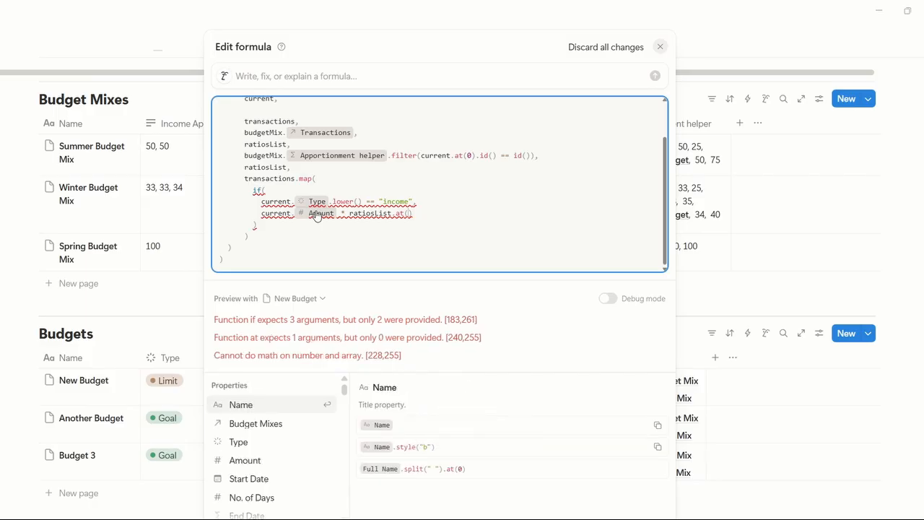
pyautogui.write('1')
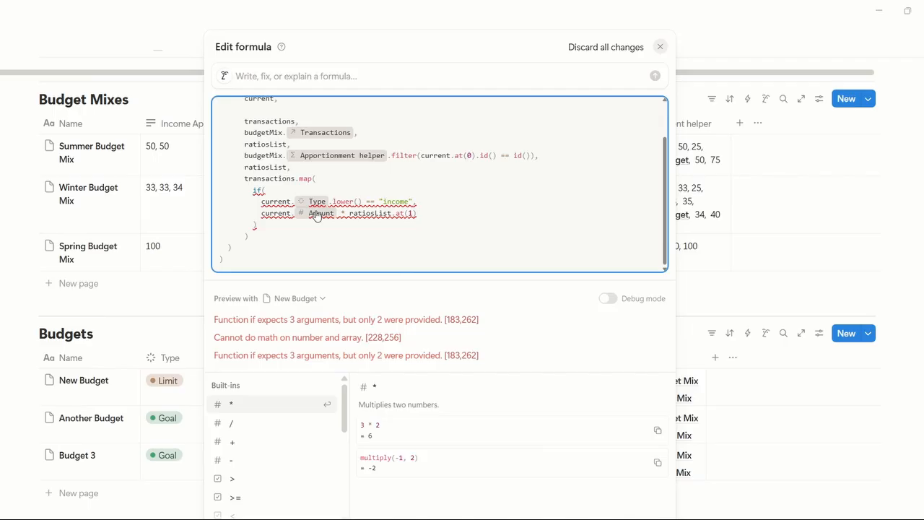
pyautogui.write(')/')
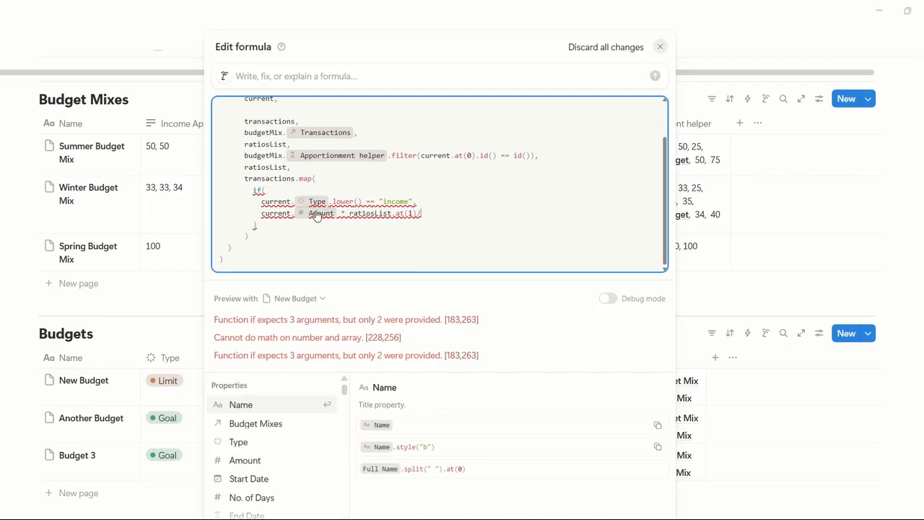
pyautogui.write('100')
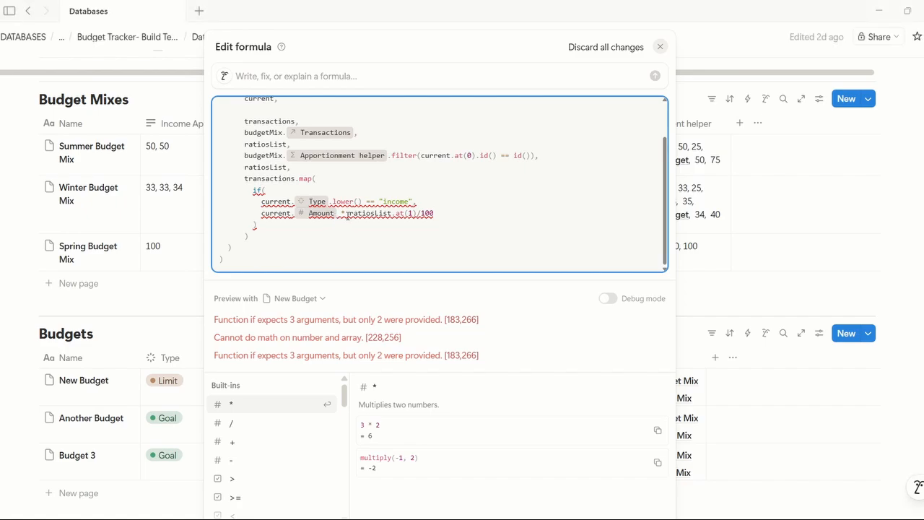
# Step: Wrap ratiosList.at(1)/100 in parentheses in the income result and add a comma with a new line after it
pyautogui.moveTo(349, 215); pyautogui.dragTo(444, 213)
pyautogui.hotkey('ctrl', 'x')
pyautogui.write('(')
pyautogui.hotkey('ctrl', 'v')
pyautogui.write('),')
pyautogui.hotkey('shift', 'Return')
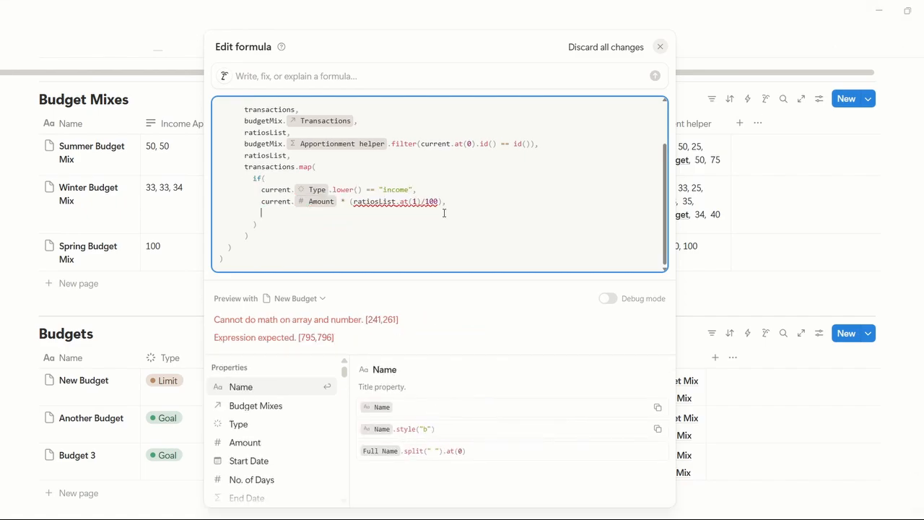
# Step: Change if() to ifs() and add a second condition current.Type.lower() == "expense", followed by a new line
pyautogui.click(263, 178)
pyautogui.write('s')
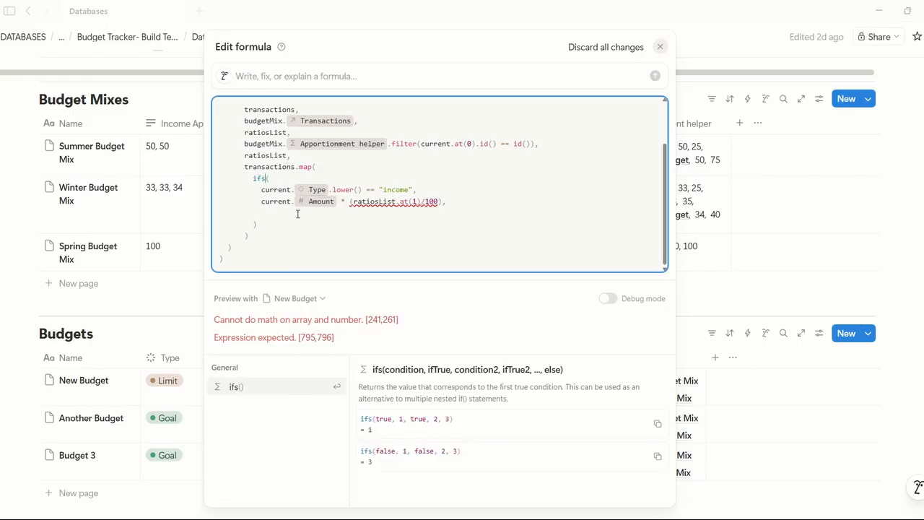
pyautogui.click(306, 214)
pyautogui.write('current.')
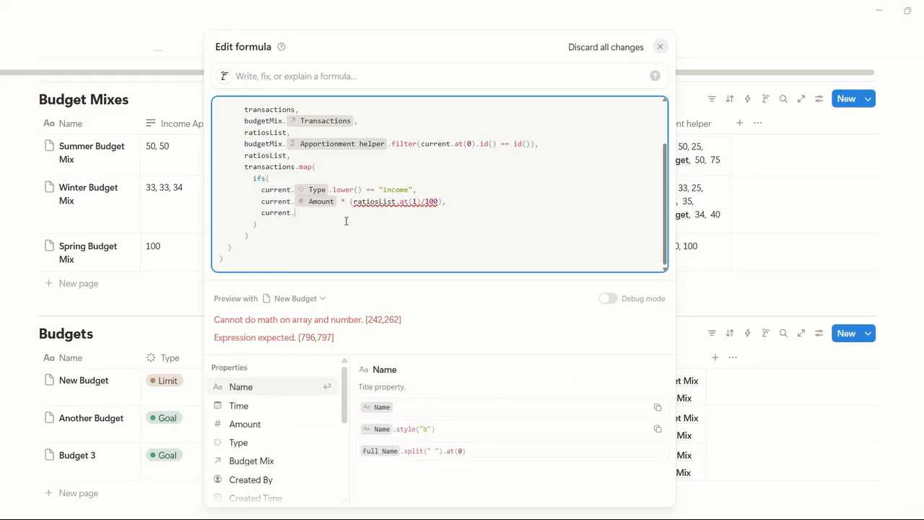
pyautogui.write('type.lower() == "expense",')
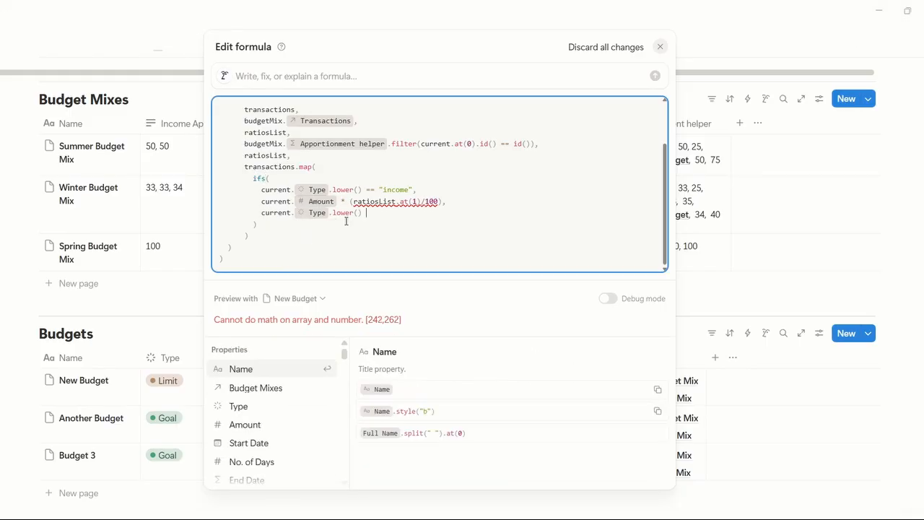
pyautogui.press('Return')
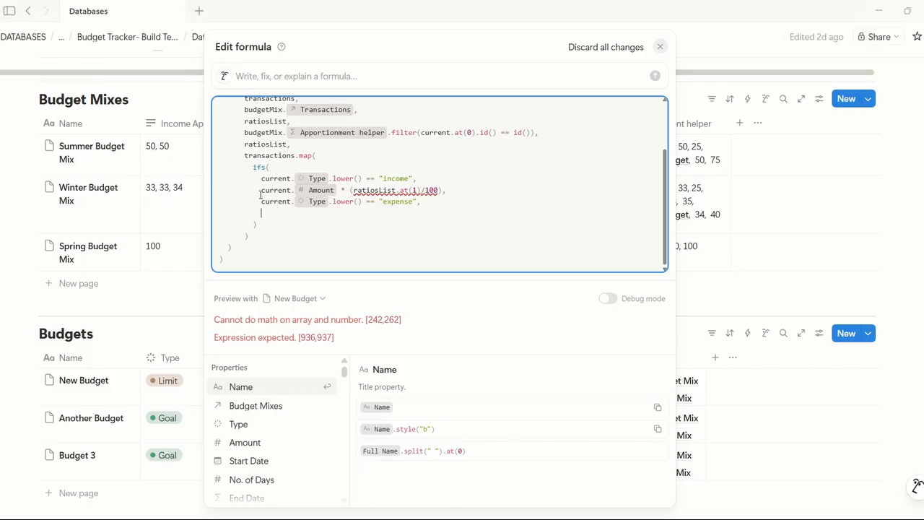
# Step: Copy the income result expression under the expense condition and change its ratiosList index to 2
pyautogui.moveTo(260, 190); pyautogui.dragTo(455, 189)
pyautogui.hotkey('ctrl', 'c')
pyautogui.click(413, 215)
pyautogui.hotkey('ctrl', 'v')
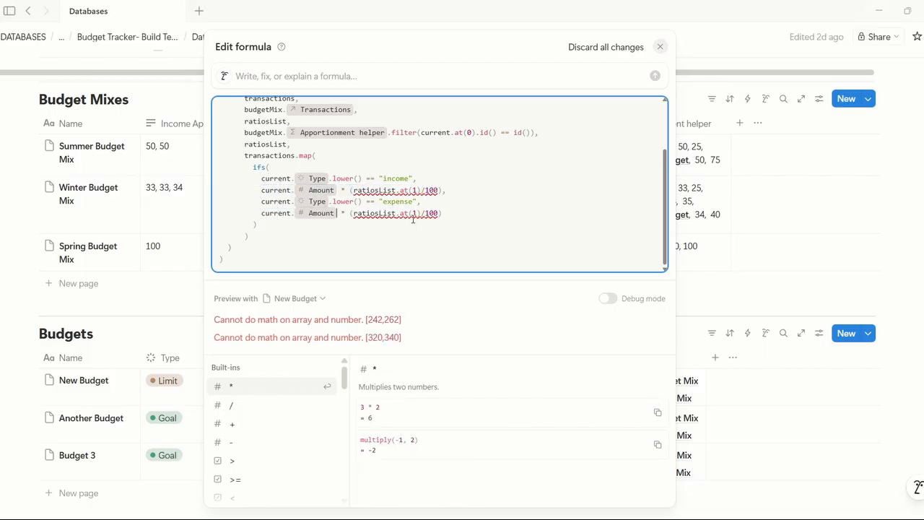
pyautogui.click(416, 214)
pyautogui.press('BackSpace')
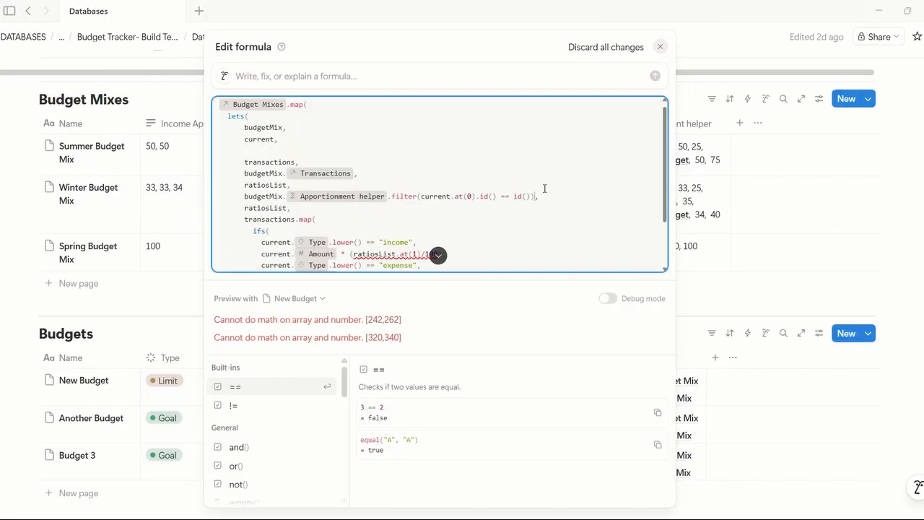
# Step: Append .at(0) to the Apportionment helper filter and remove the standalone ratiosList line above transactions.map()
pyautogui.write('.at(0)')
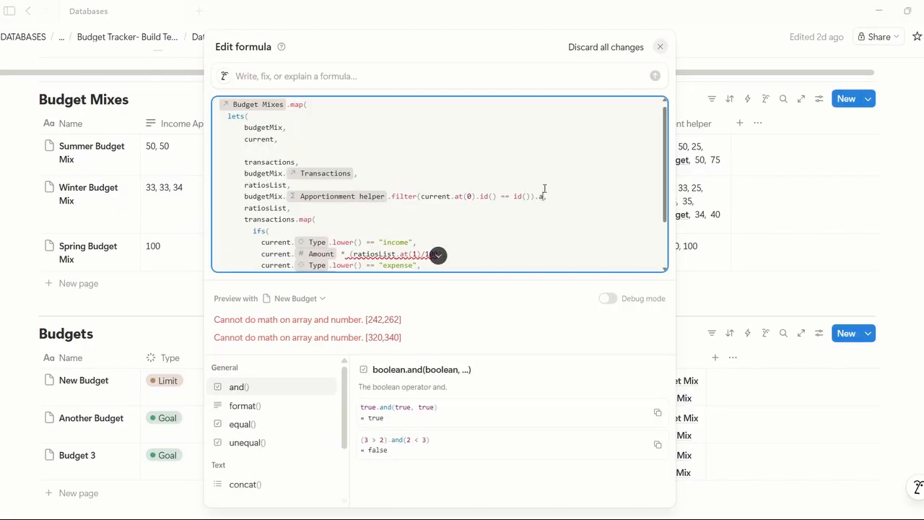
pyautogui.scroll(-2, 247, 157)
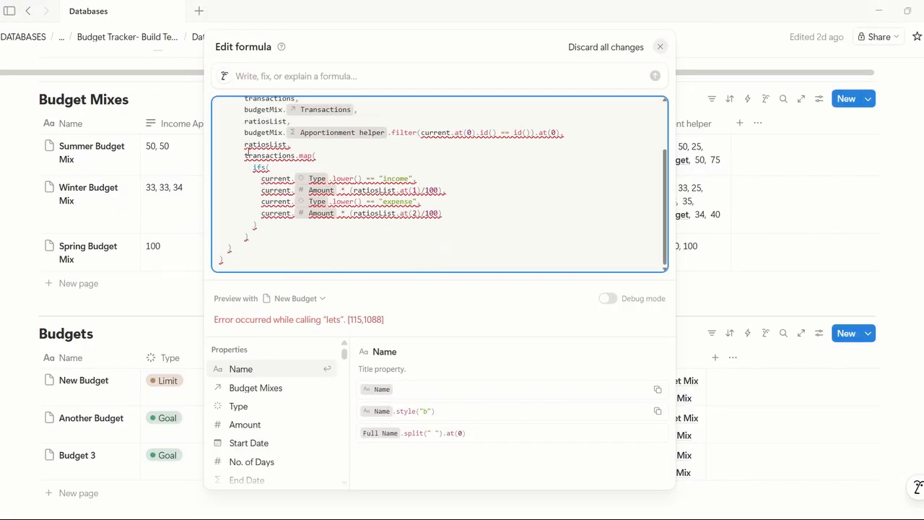
pyautogui.scroll(2, 435, 255)
pyautogui.scroll(-2, 435, 256)
pyautogui.moveTo(244, 144); pyautogui.dragTo(294, 146)
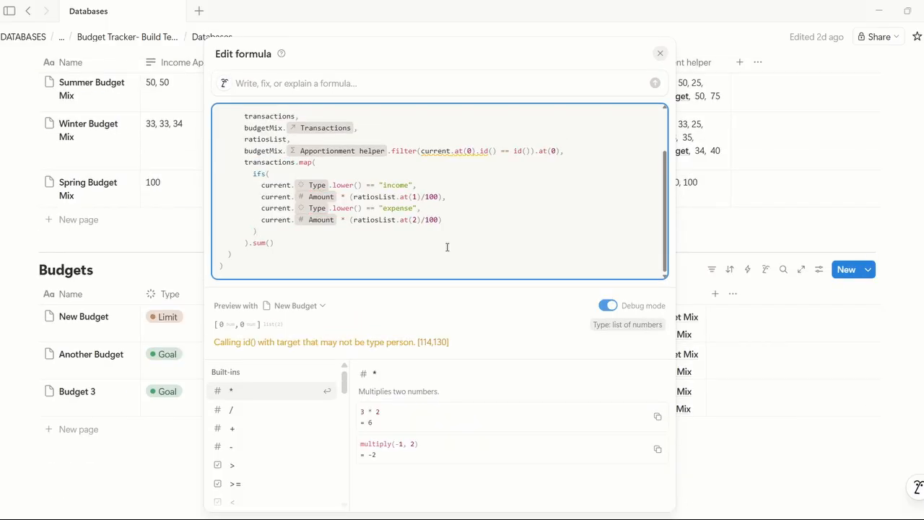
# Step: Append .toNumber() to ratiosList.at(1) and ratiosList.at(2) in the income and expense results
pyautogui.scroll(2, 451, 216)
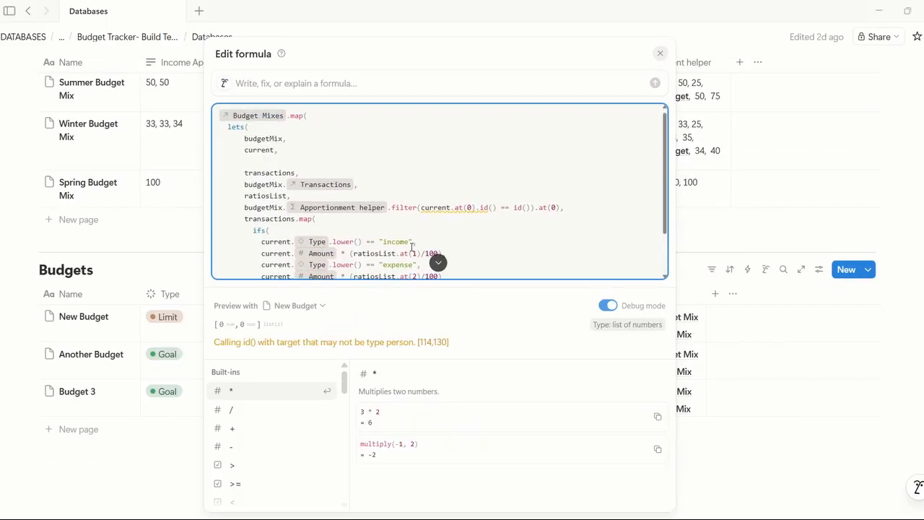
pyautogui.scroll(-2, 412, 206)
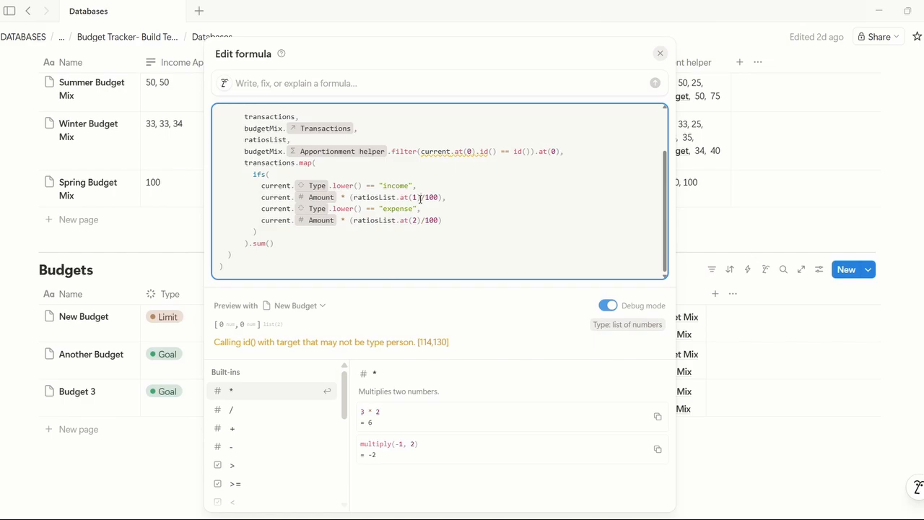
pyautogui.click(423, 197)
pyautogui.write('.toNumber()')
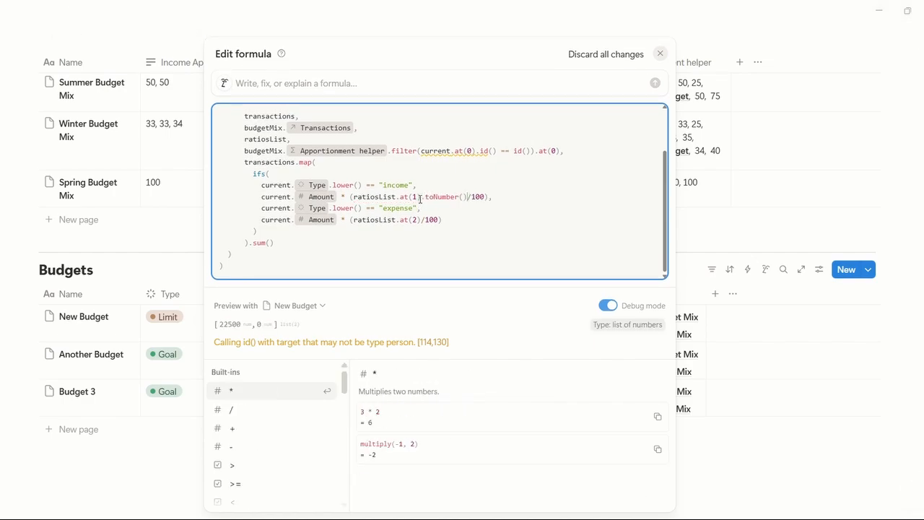
pyautogui.click(418, 222)
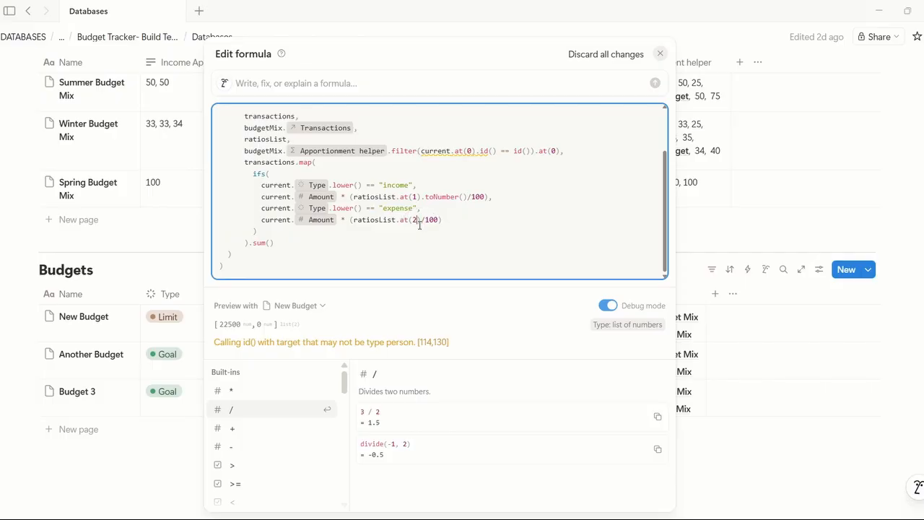
pyautogui.write('.toNumber()')
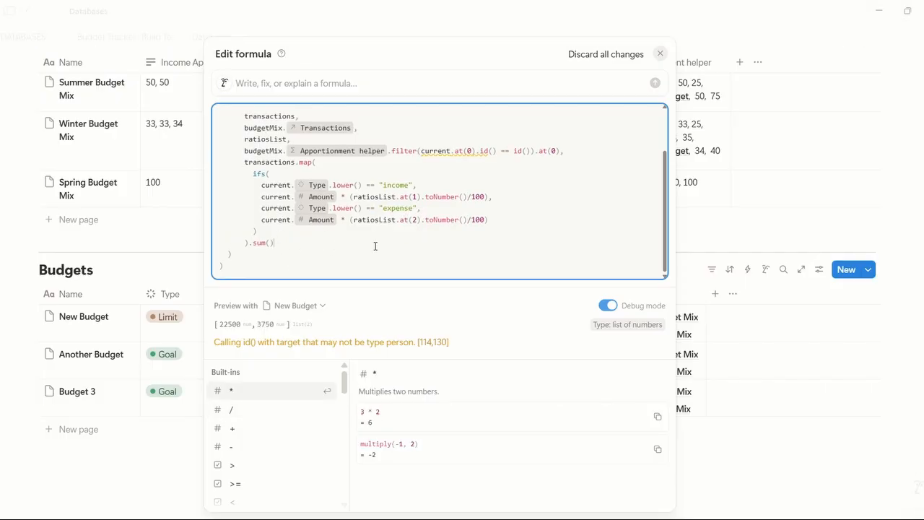
# Step: Append .sum() to the outer Budget Mixes.map() expression and save the Reach Amount formula
pyautogui.click(222, 322)
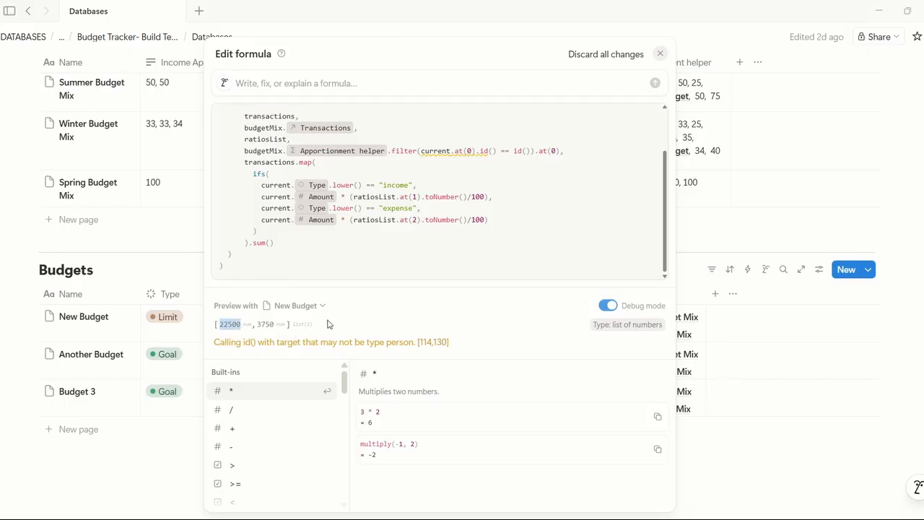
pyautogui.click(358, 264)
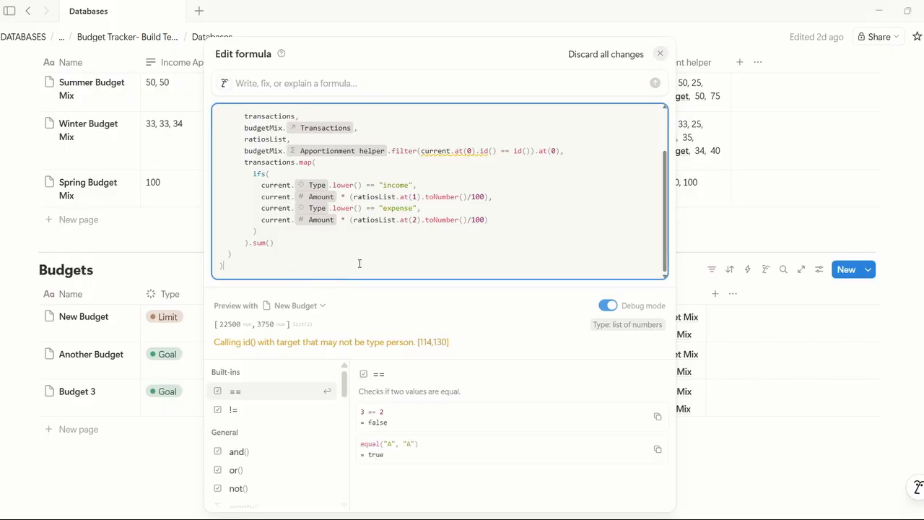
pyautogui.write('.sum()')
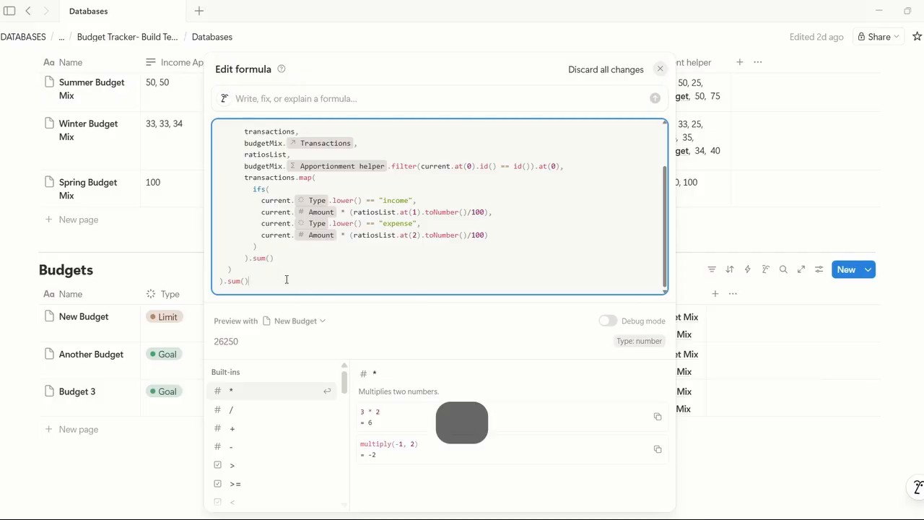
pyautogui.hotkey('ctrl', 'Return')
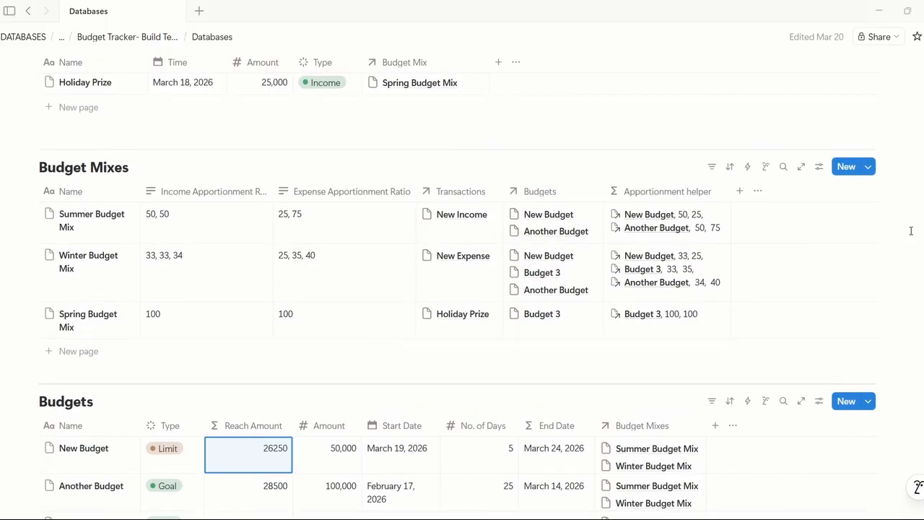
# Step: Leave the Databases page and open the finished Budget Tracker page from the parent page
pyautogui.scroll(3, 577, 145)
pyautogui.click(94, 36)
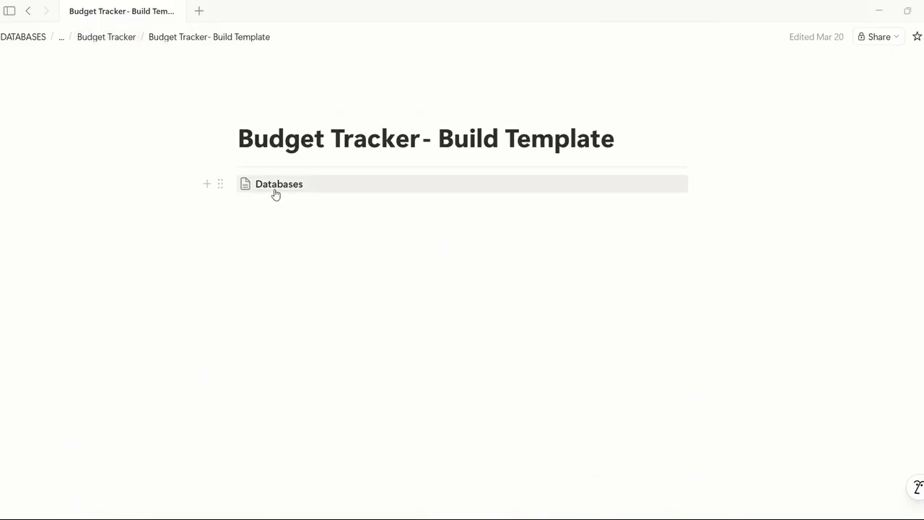
pyautogui.click(101, 36)
pyautogui.click(78, 202)
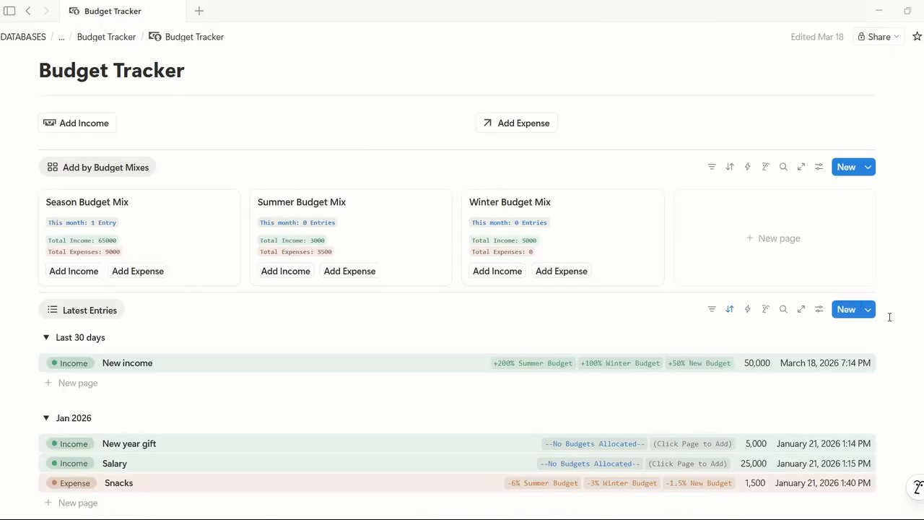
# Step: Look at the Manage Budget Mixes page, then open the Budget Mix Categories database on the Other page
pyautogui.scroll(-10, 889, 315)
pyautogui.scroll(-3, 889, 316)
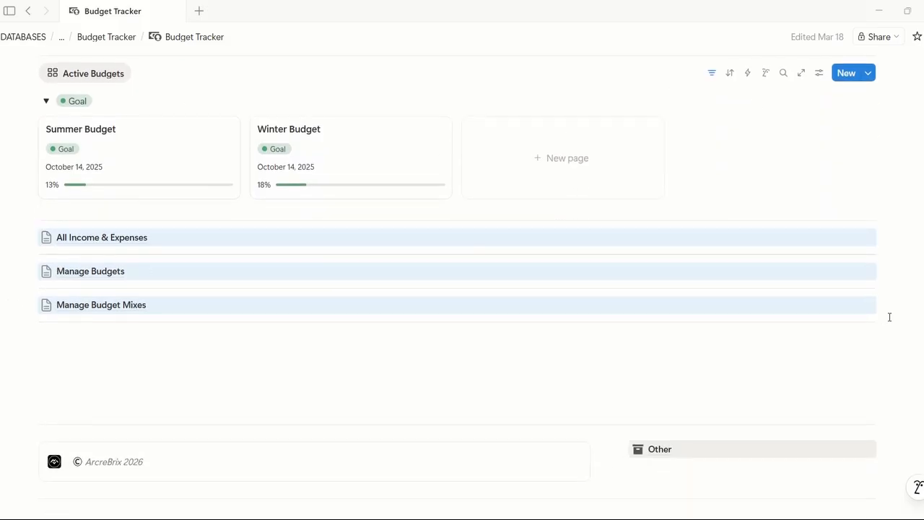
pyautogui.click(133, 308)
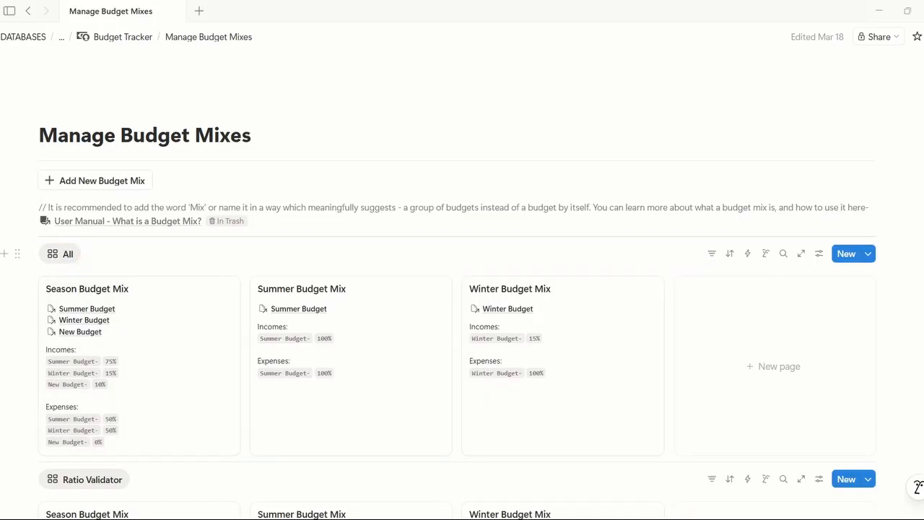
pyautogui.hotkey('alt', 'Left')
pyautogui.click(680, 293)
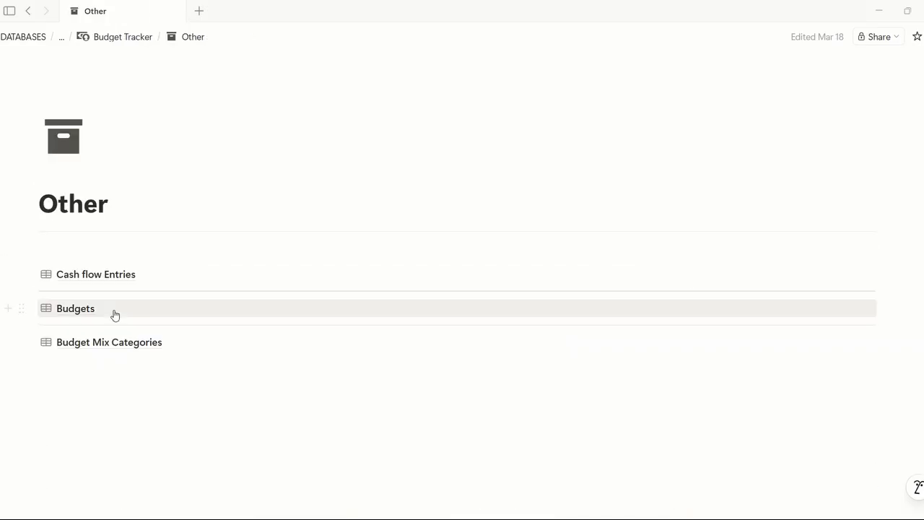
pyautogui.click(187, 347)
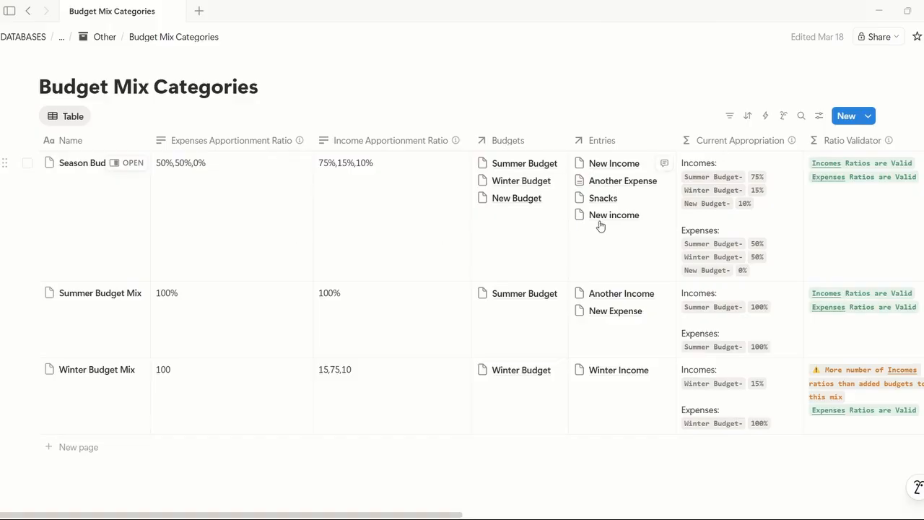
# Step: Open the Build Template's Databases page in a new tab and compare it with the Budget Mix Categories table
pyautogui.click(61, 37)
pyautogui.click(112, 74)
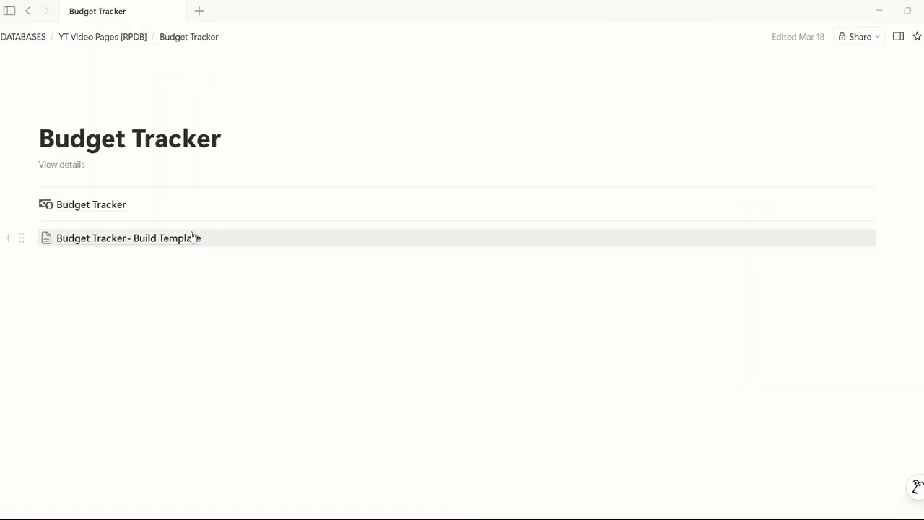
pyautogui.moveTo(82, 241)
pyautogui.rightClick(79, 246)
pyautogui.click(174, 331)
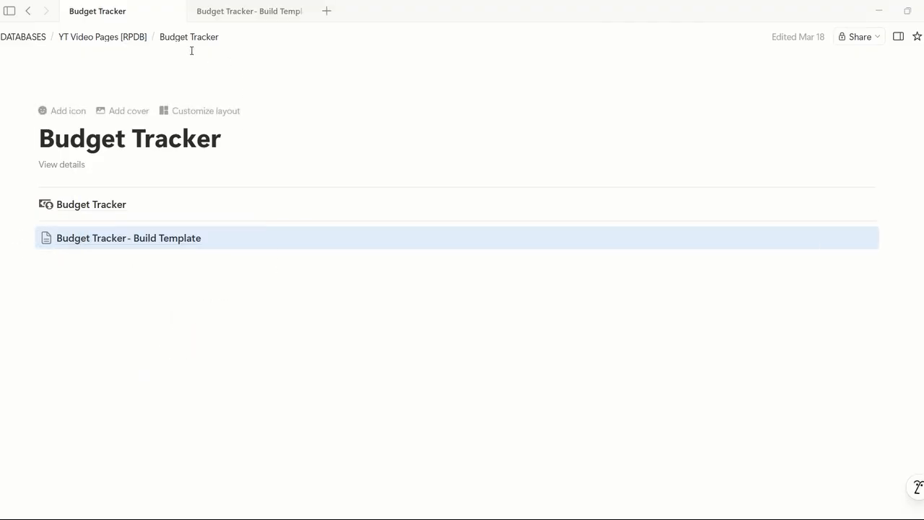
pyautogui.click(481, 185)
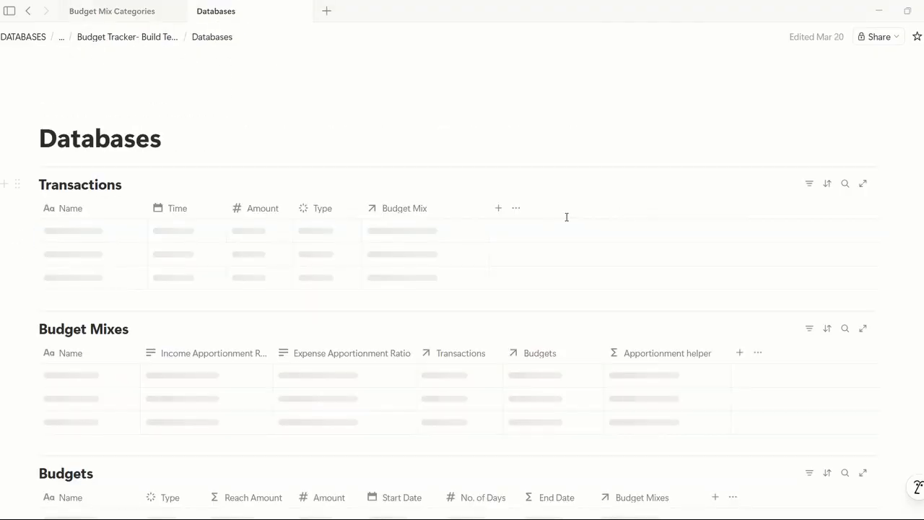
pyautogui.click(112, 11)
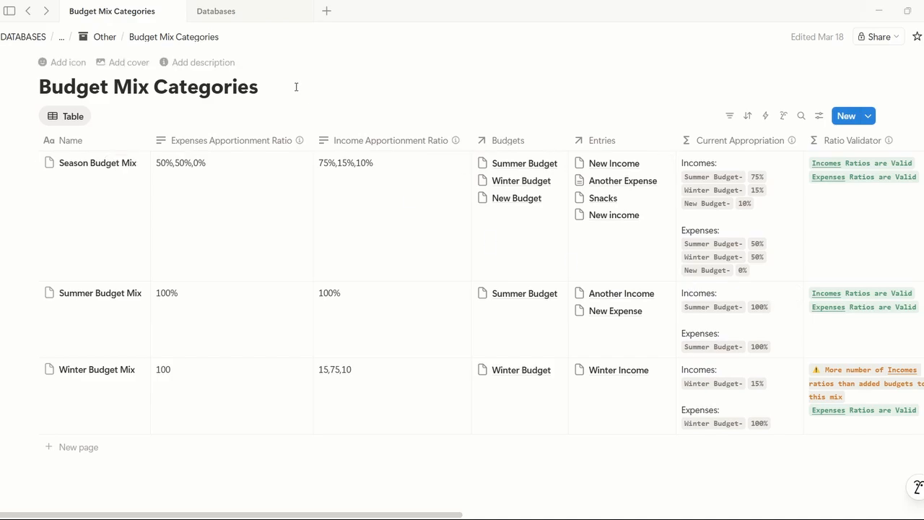
pyautogui.click(250, 22)
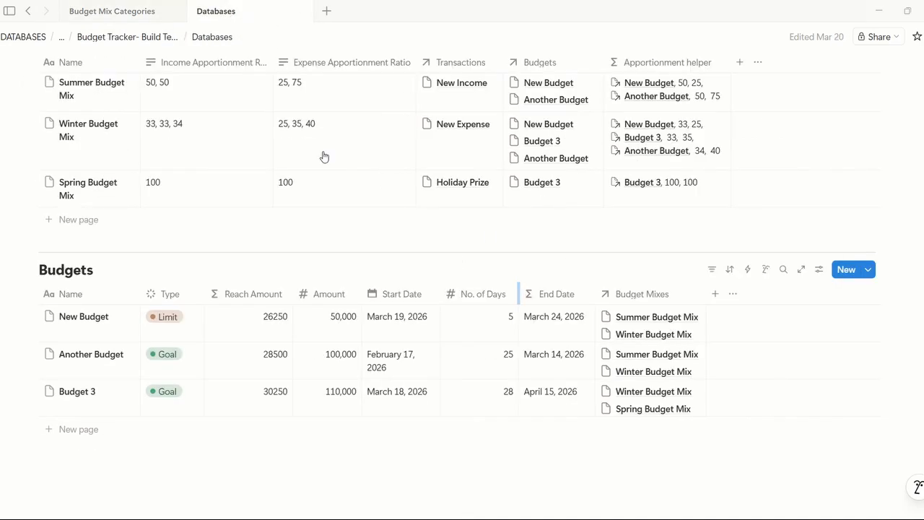
# Step: Go from Budget Mix Categories up to the Other page and view the Transactions table on the Databases page
pyautogui.click(117, 18)
pyautogui.scroll(-1, 299, 284)
pyautogui.scroll(1, 299, 285)
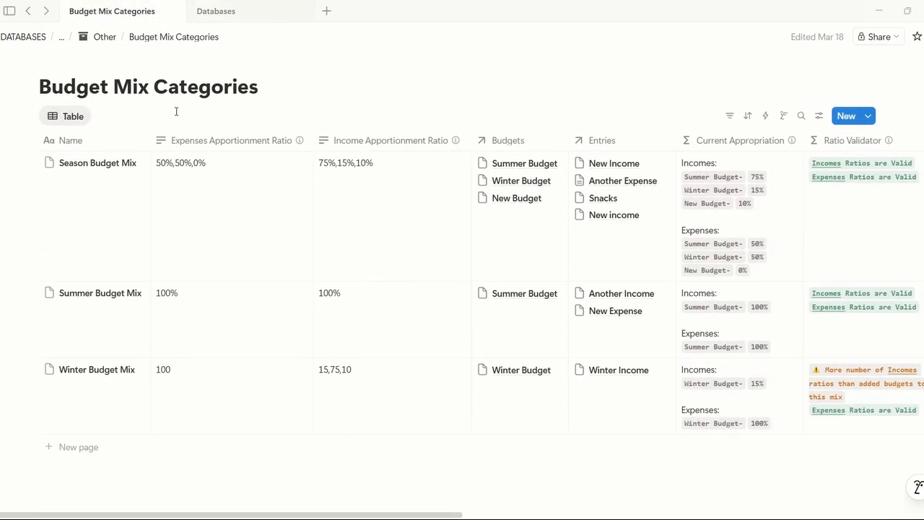
pyautogui.click(103, 37)
pyautogui.click(236, 13)
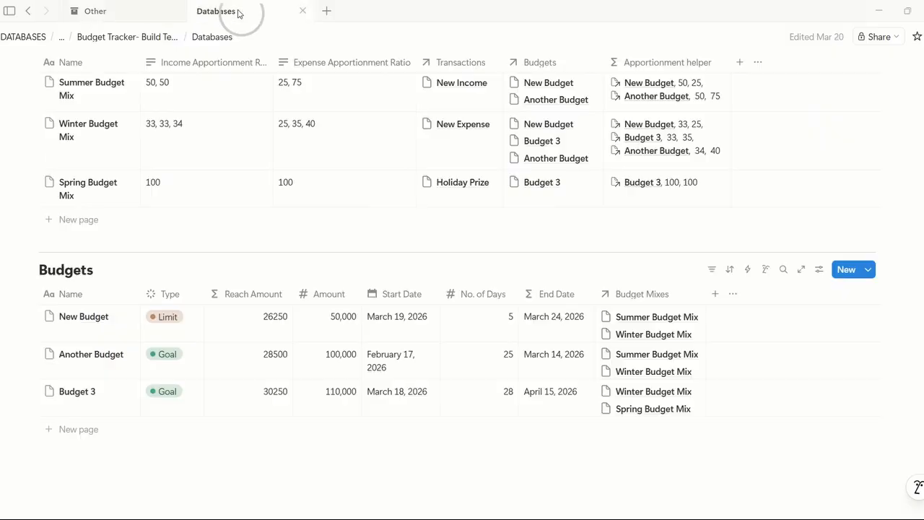
pyautogui.scroll(3, 373, 241)
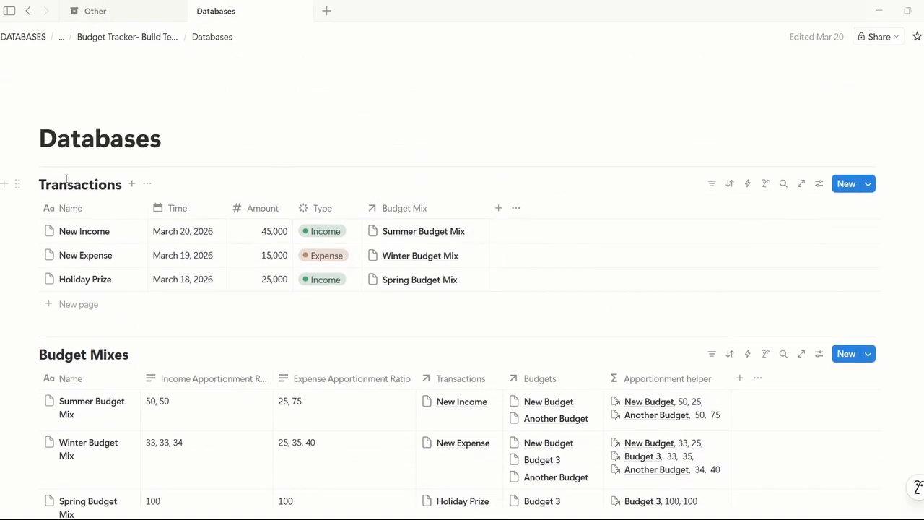
# Step: Open the Cash flow Entries database on the Other page and compare its properties with the Transactions table
pyautogui.click(136, 11)
pyautogui.click(94, 275)
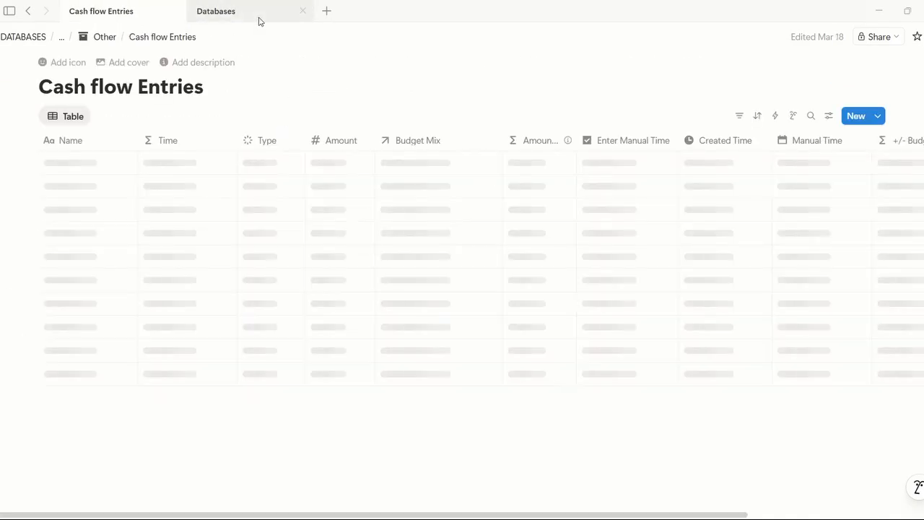
pyautogui.click(250, 14)
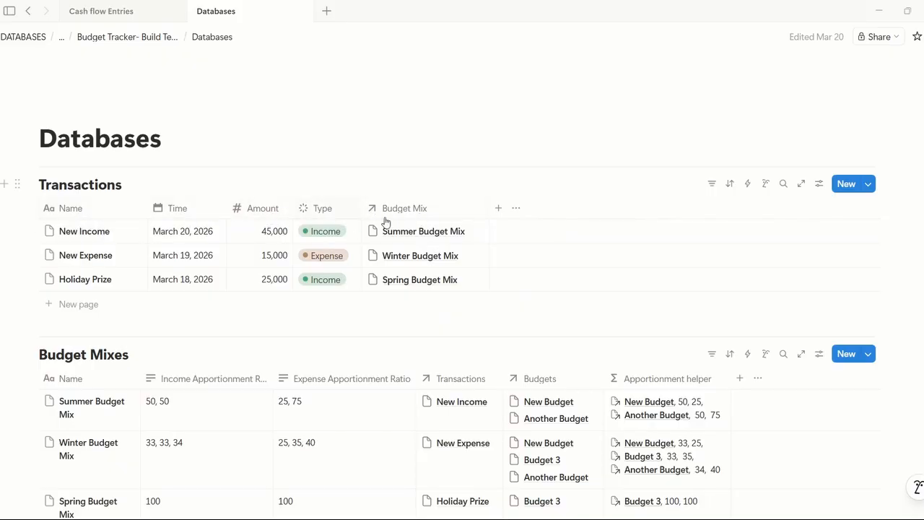
pyautogui.click(115, 13)
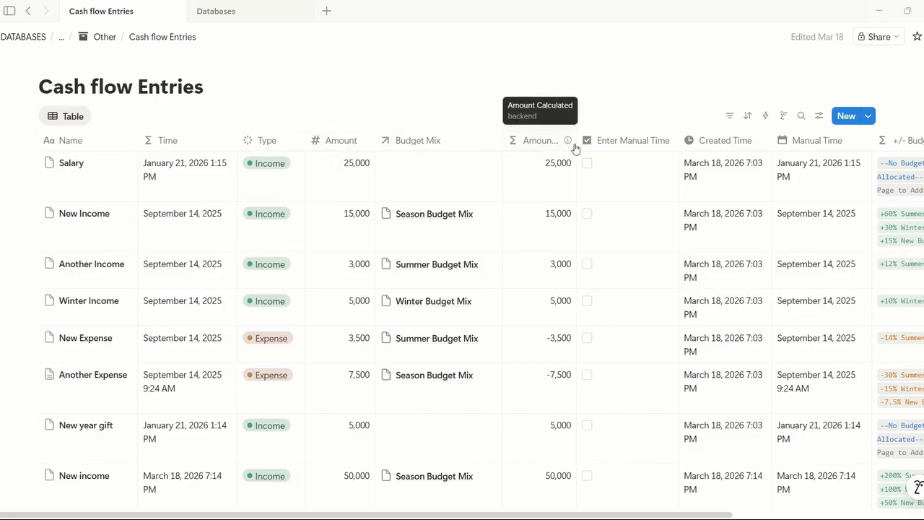
# Step: Widen the Amount Calculated column in Cash flow Entries and hide it from the table
pyautogui.moveTo(575, 147); pyautogui.dragTo(619, 147)
pyautogui.click(538, 138)
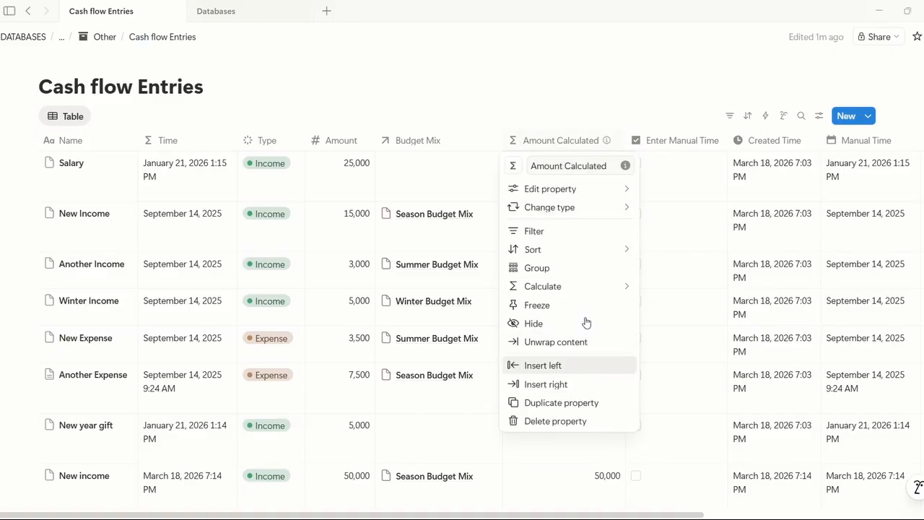
pyautogui.click(533, 323)
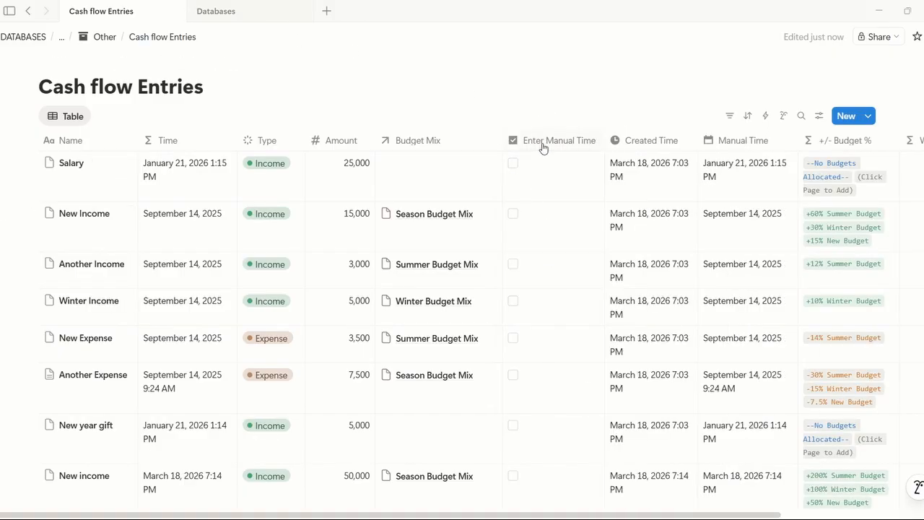
pyautogui.hscroll(1, 483, 158)
pyautogui.click(495, 148)
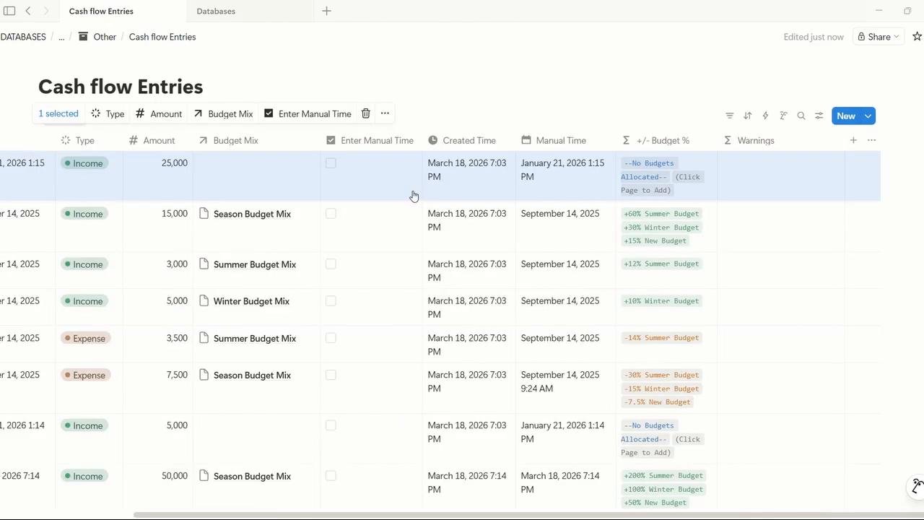
pyautogui.press('Escape')
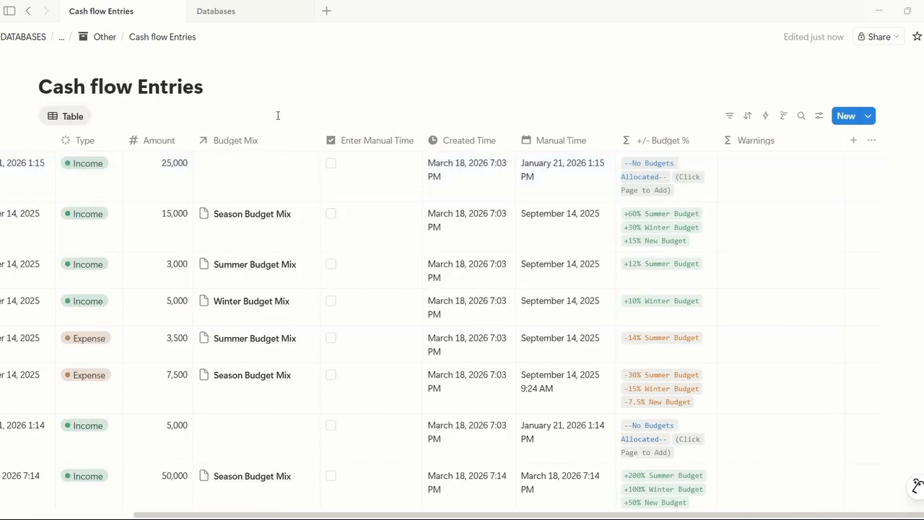
# Step: Return to the Budget Tracker page and show all properties of the New income entry under Latest Entries
pyautogui.click(101, 40)
pyautogui.click(109, 42)
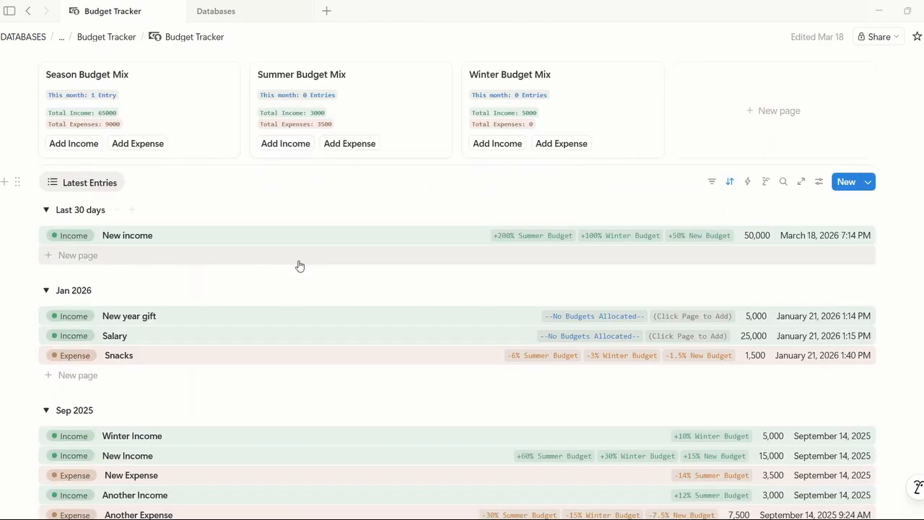
pyautogui.click(250, 233)
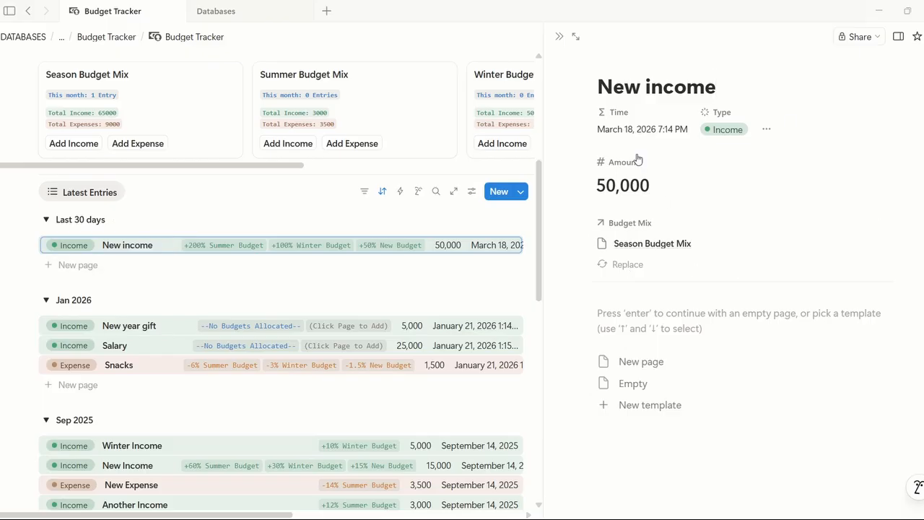
pyautogui.click(767, 129)
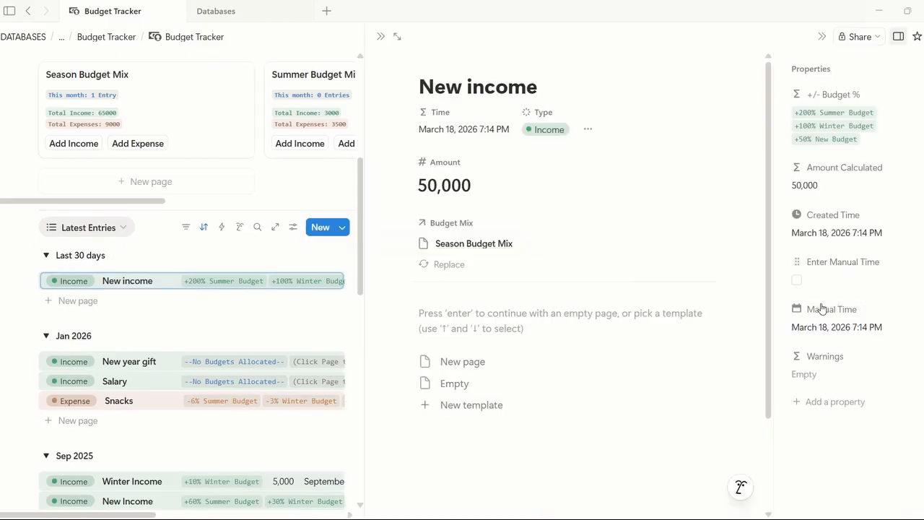
# Step: Tick the Enter Manual Time checkbox of the New income entry and close the entry
pyautogui.click(796, 280)
pyautogui.click(796, 282)
pyautogui.click(796, 281)
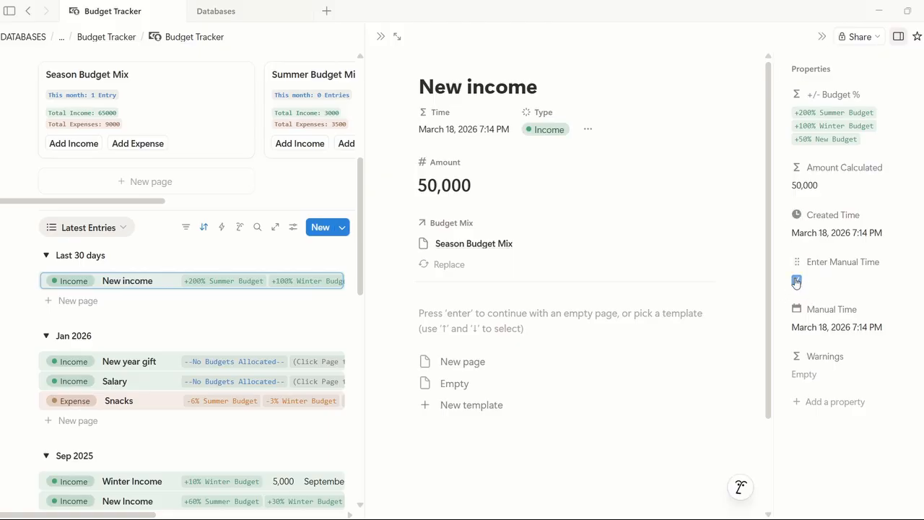
pyautogui.click(379, 37)
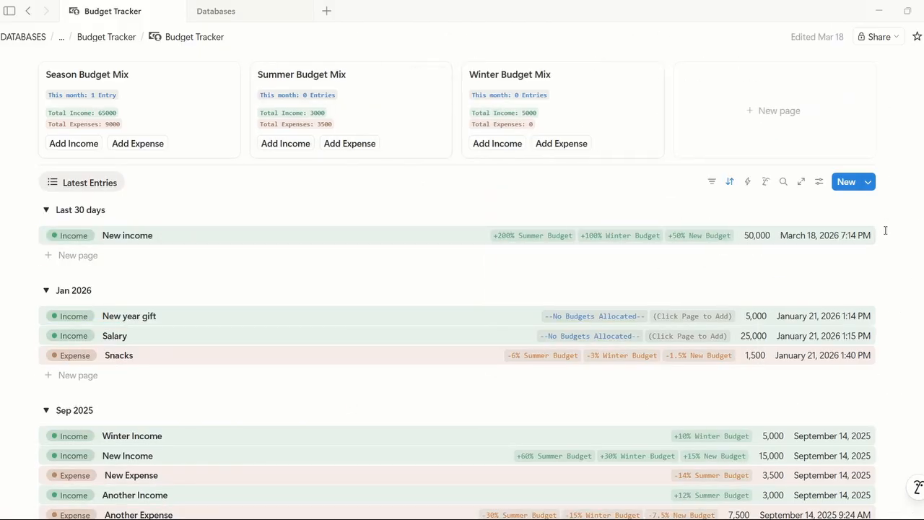
# Step: Reopen the New income entry with all its properties and clear its Manual Time date
pyautogui.click(824, 235)
pyautogui.press('Escape')
pyautogui.click(222, 240)
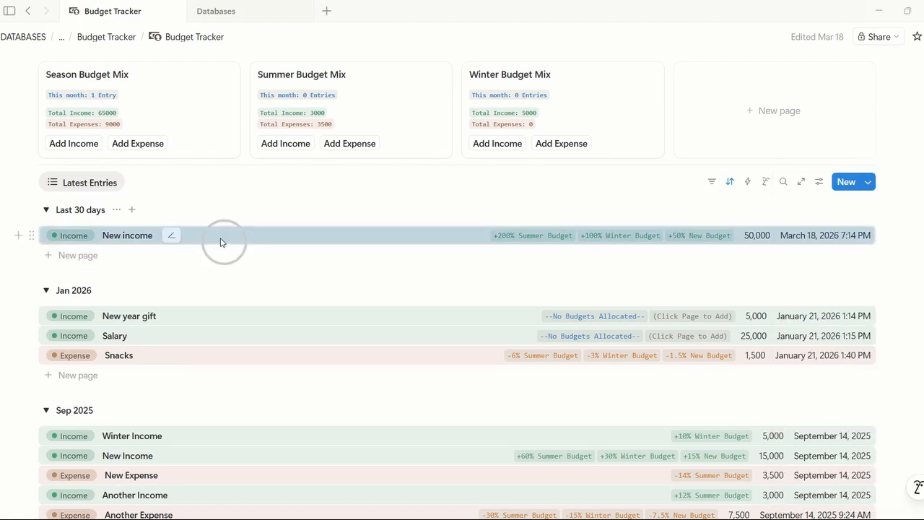
pyautogui.click(588, 130)
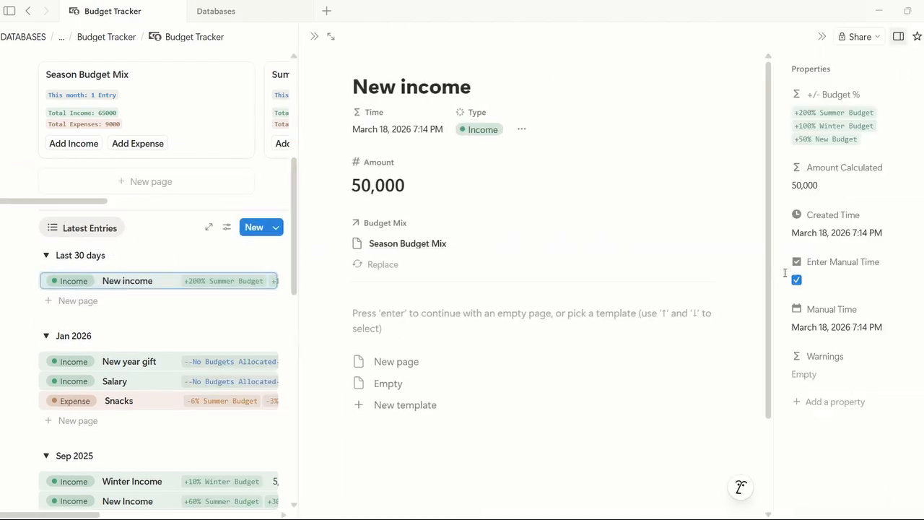
pyautogui.click(846, 332)
pyautogui.press('Escape')
pyautogui.click(864, 327)
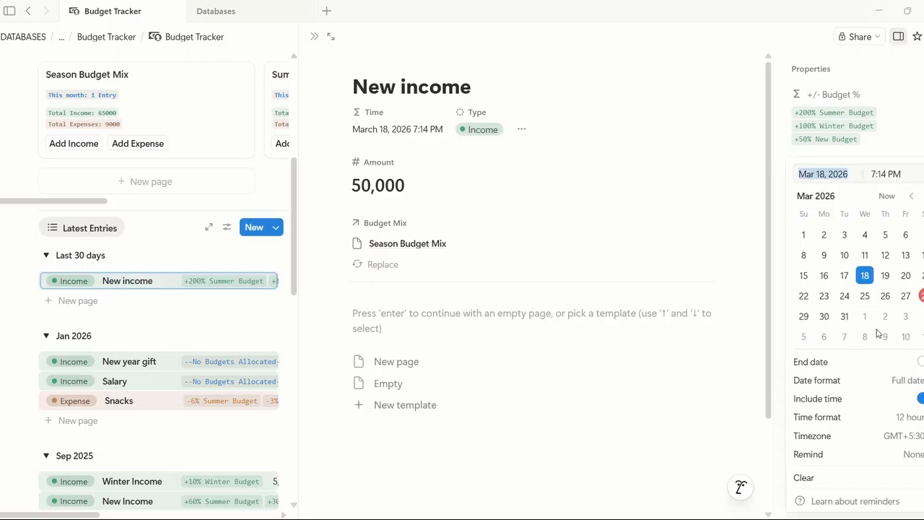
pyautogui.click(894, 473)
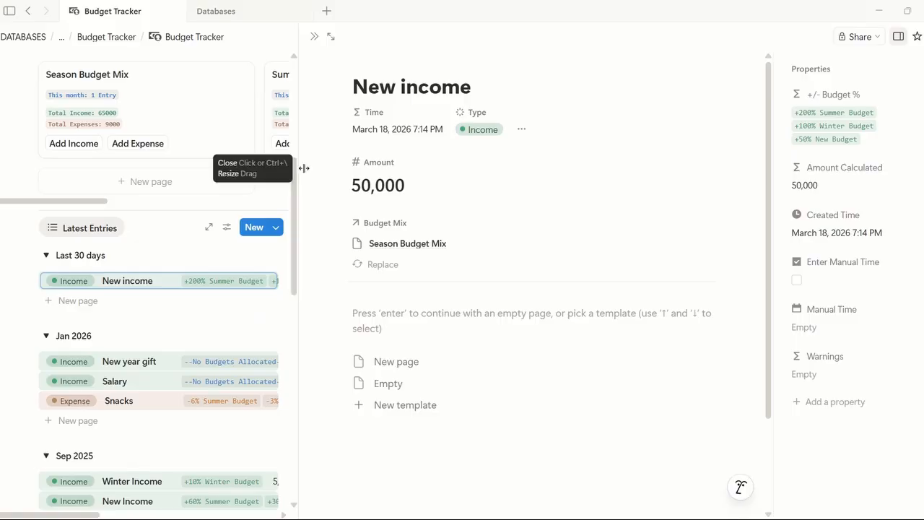
# Step: Resize the New income side view, check its time properties again, and close it to review the Budget Tracker page
pyautogui.moveTo(304, 168); pyautogui.dragTo(425, 165)
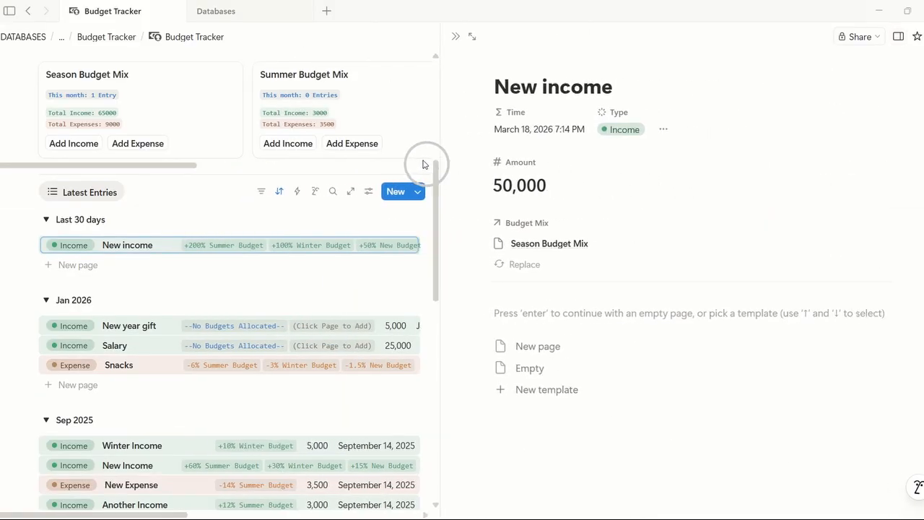
pyautogui.click(650, 128)
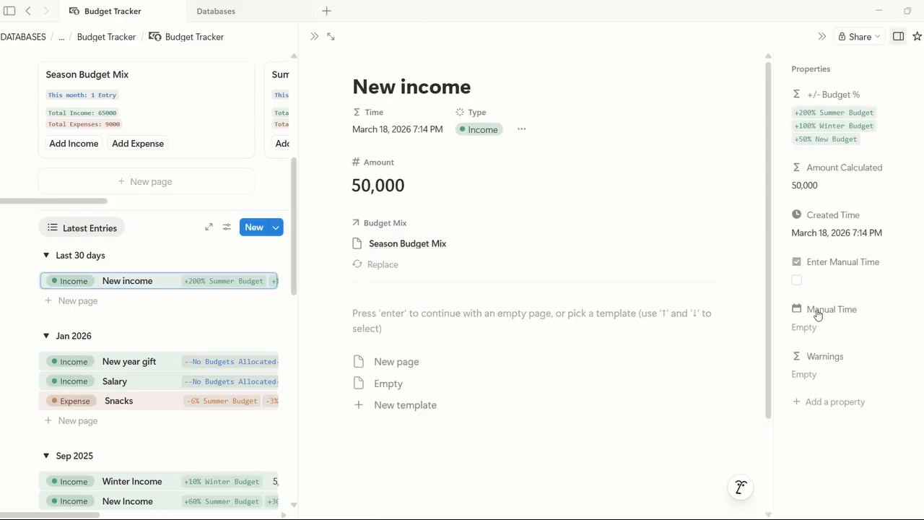
pyautogui.click(313, 36)
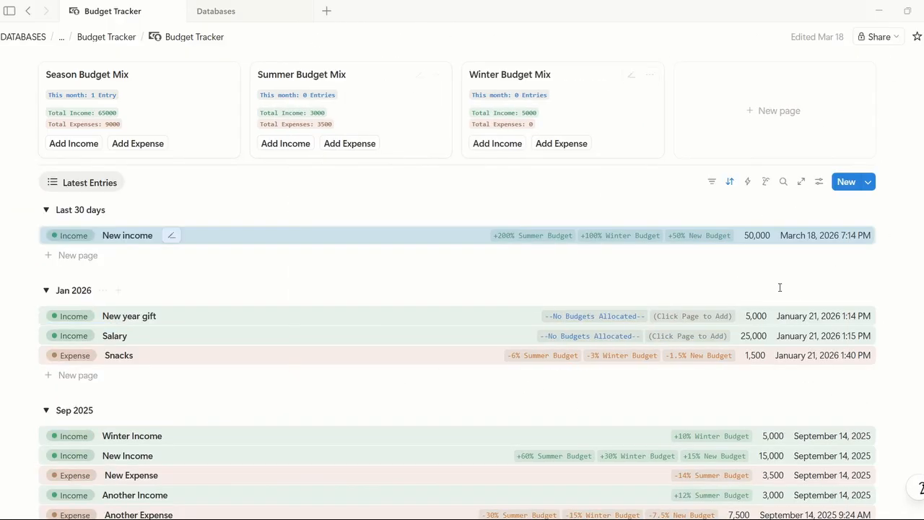
pyautogui.scroll(-5, 893, 249)
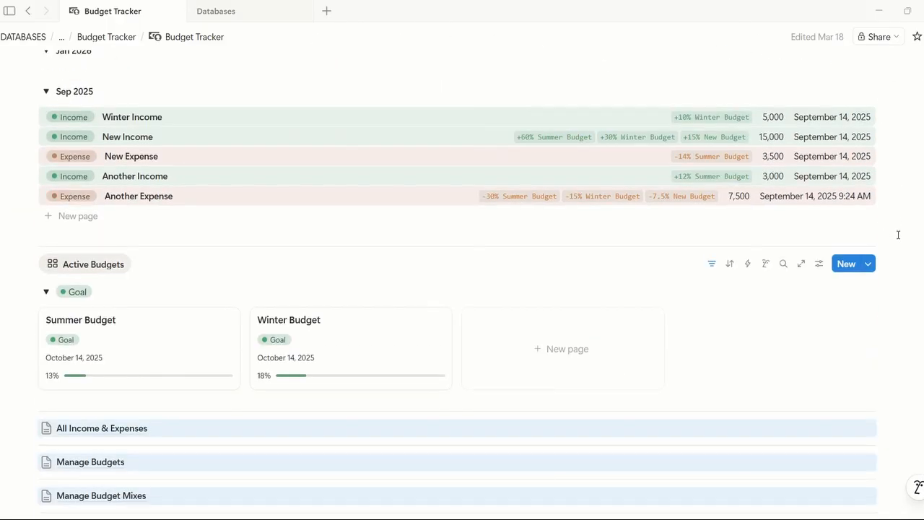
# Step: Add a Date property named Enter Manual Time to the Transactions table on the Databases page
pyautogui.click(216, 11)
pyautogui.click(498, 209)
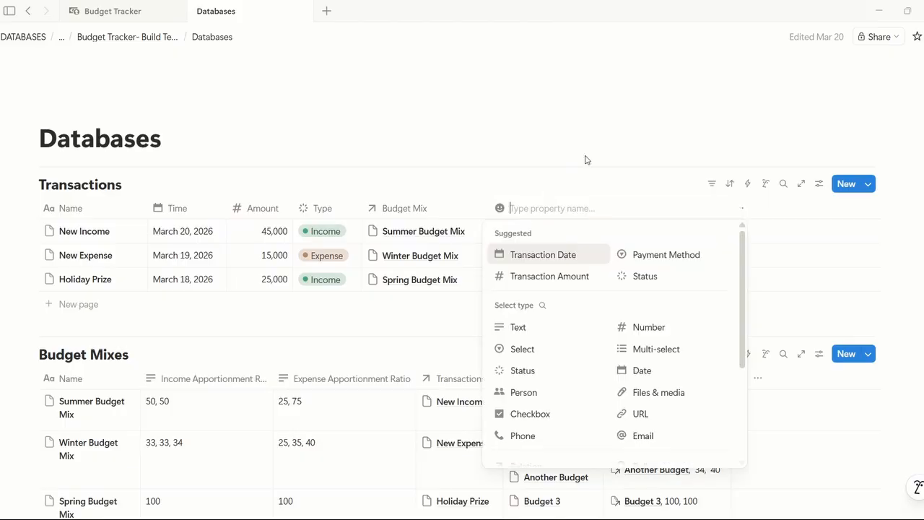
pyautogui.click(641, 371)
pyautogui.click(576, 208)
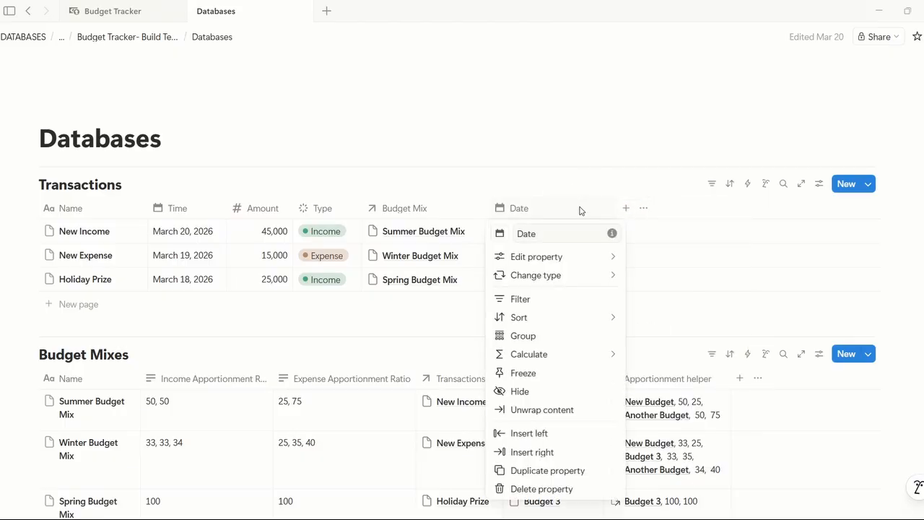
pyautogui.click(572, 233)
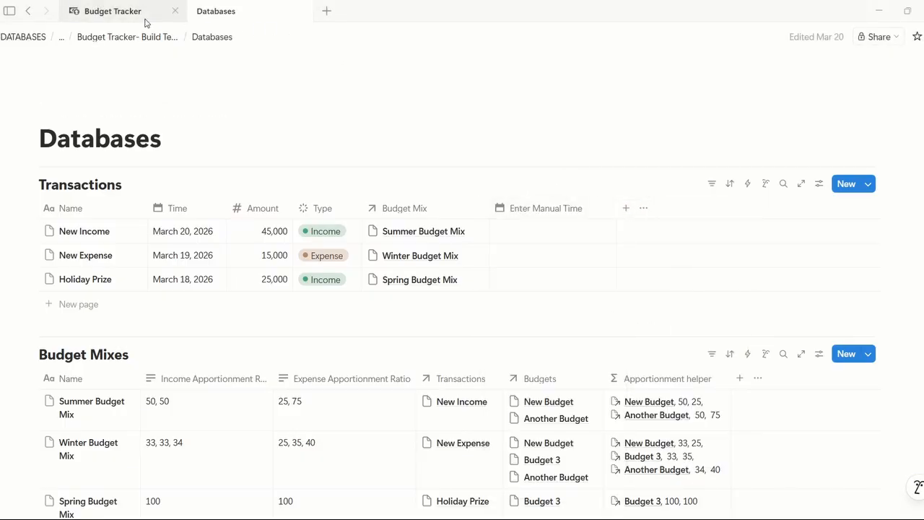
# Step: Add a blank income entry for Season Budget Mix on the Budget Tracker page and go back to the Other page
pyautogui.click(146, 19)
pyautogui.scroll(-5, 305, 272)
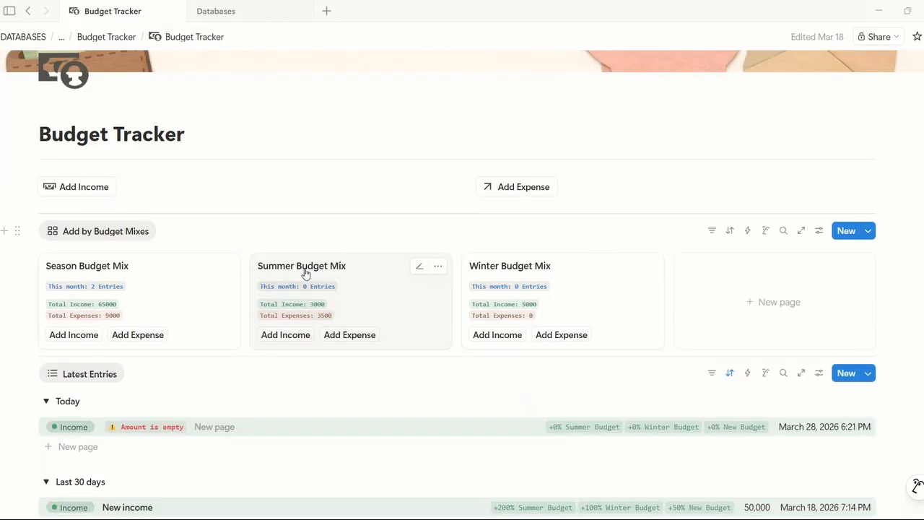
pyautogui.hotkey('ctrl', '[')
pyautogui.hotkey('ctrl', '[')
pyautogui.hotkey('ctrl', '[')
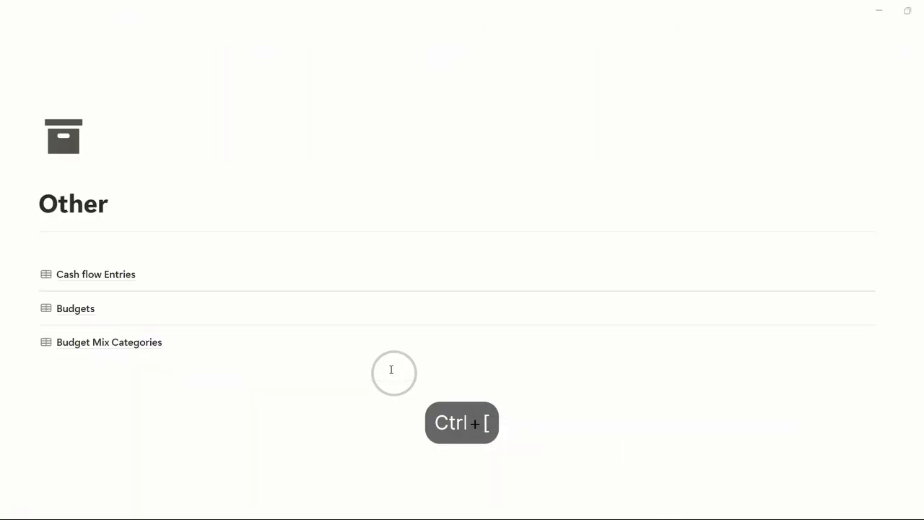
pyautogui.click(246, 396)
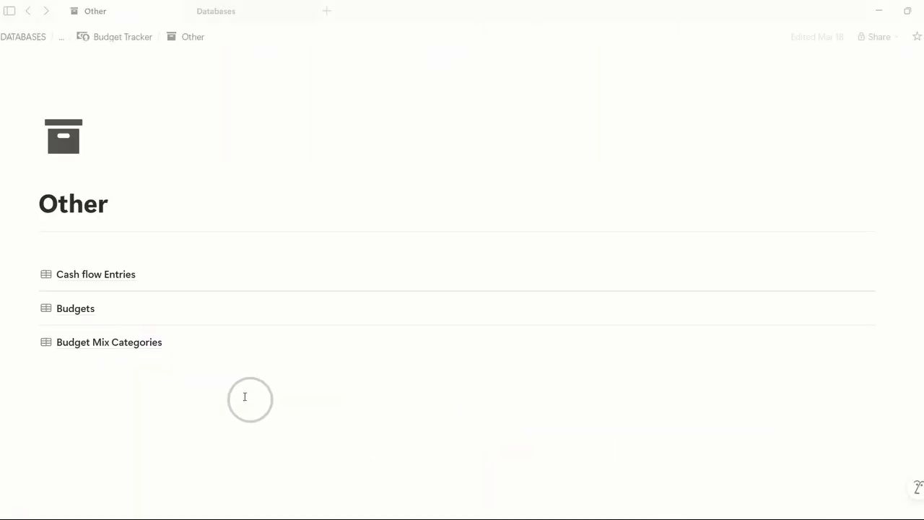
# Step: Examine the Enter Manual Time, Created Time and Manual Time columns in Cash flow Entries and return to the Databases page
pyautogui.click(165, 276)
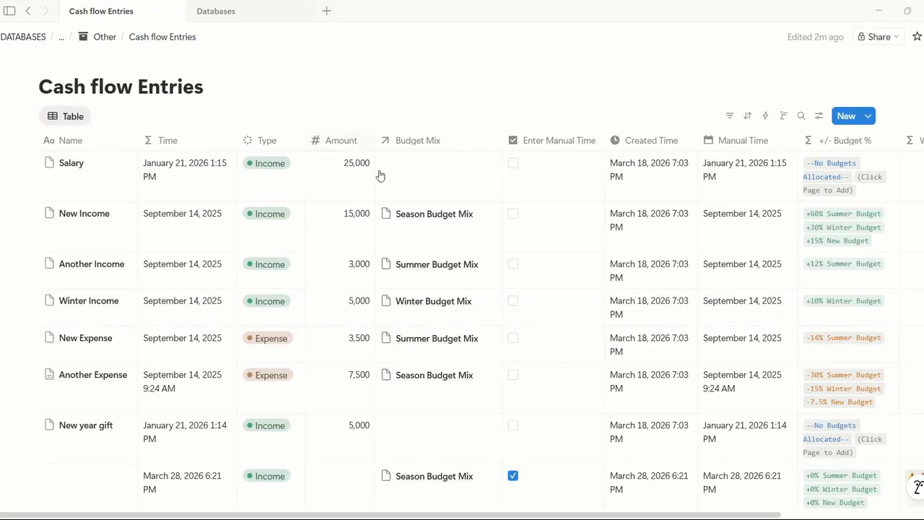
pyautogui.hscroll(5, 402, 198)
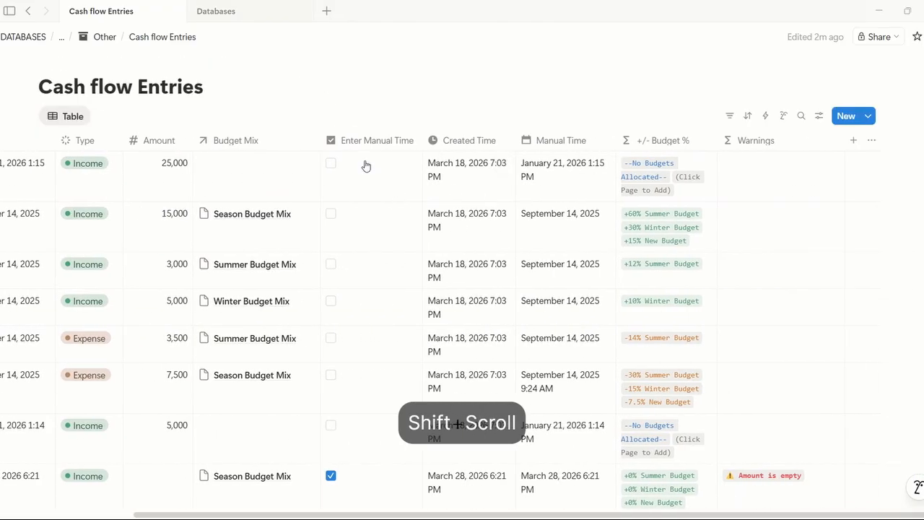
pyautogui.scroll(-5, 430, 267)
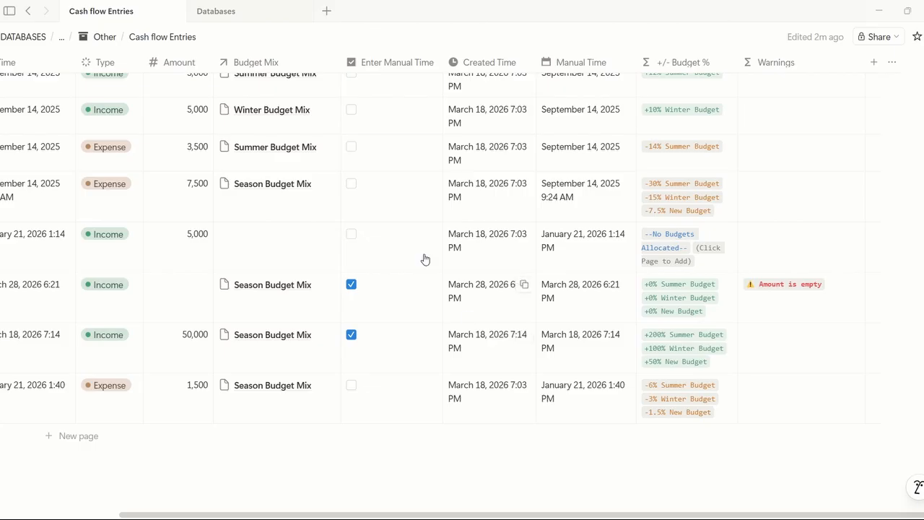
pyautogui.scroll(5, 425, 259)
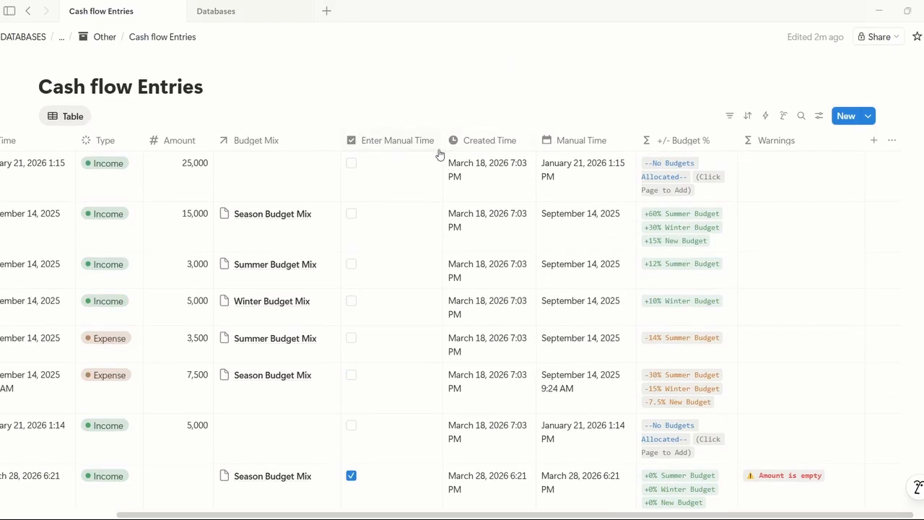
pyautogui.click(243, 13)
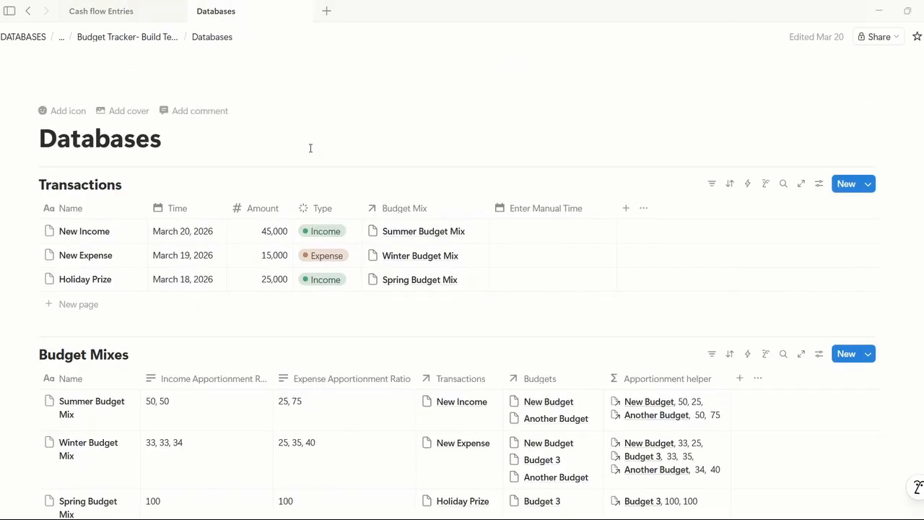
# Step: Compare the Cash flow Entries table's properties with the Transactions table on the Databases page, checking the Transactions Time property
pyautogui.click(127, 16)
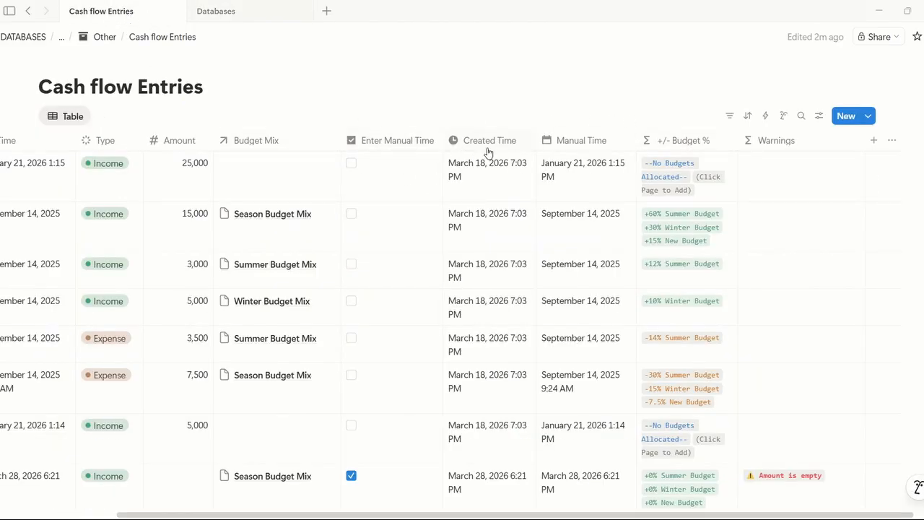
pyautogui.hscroll(-5, 483, 175)
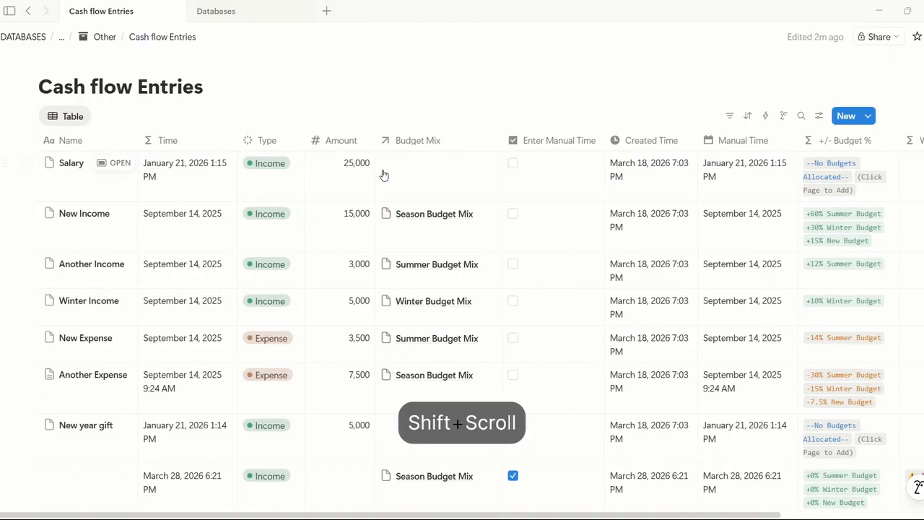
pyautogui.click(258, 12)
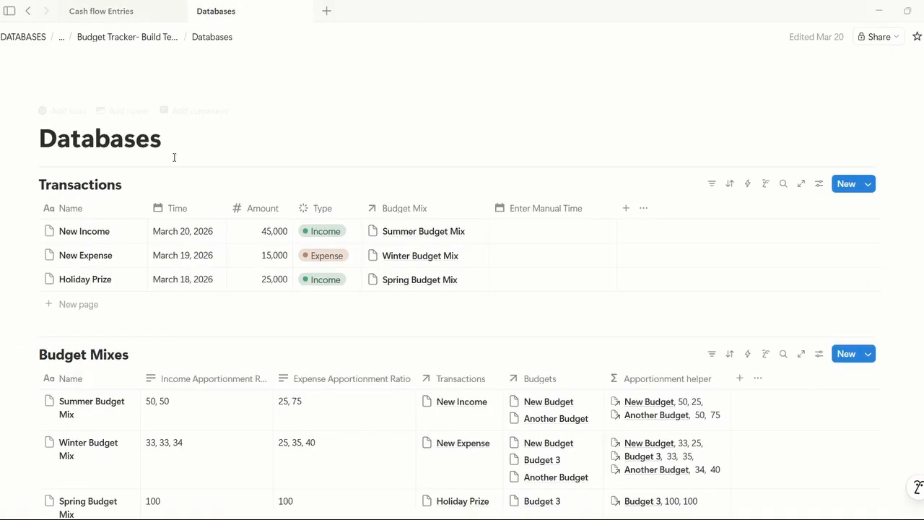
pyautogui.click(195, 214)
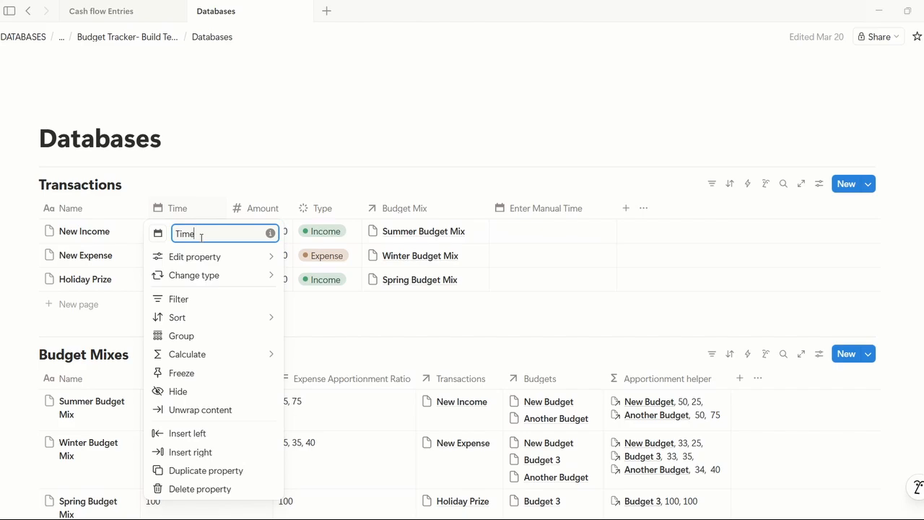
pyautogui.click(183, 232)
pyautogui.click(183, 233)
pyautogui.press('Escape')
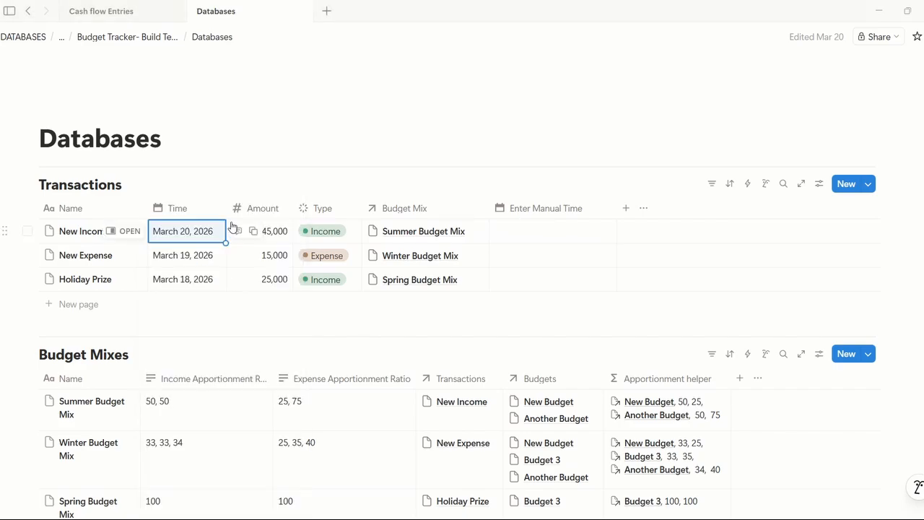
# Step: Examine the formula behind the Time property in the Cash flow Entries table
pyautogui.click(134, 18)
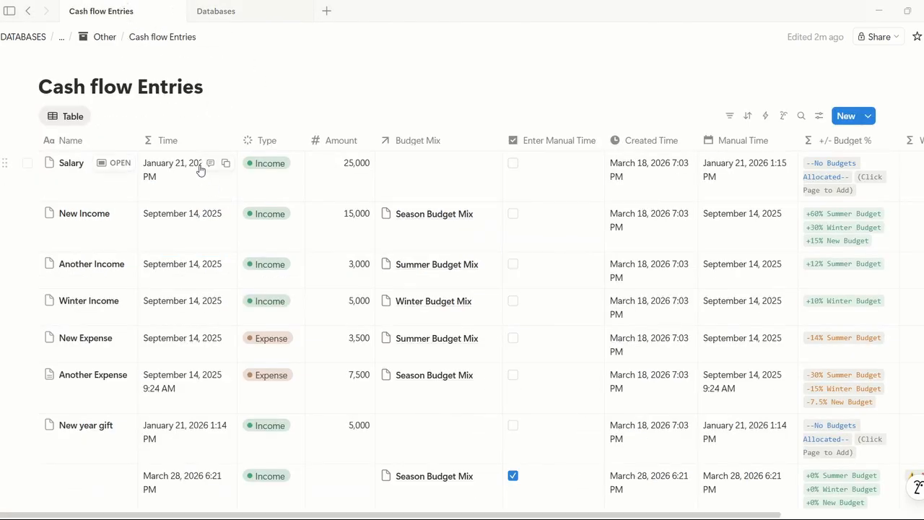
pyautogui.click(171, 192)
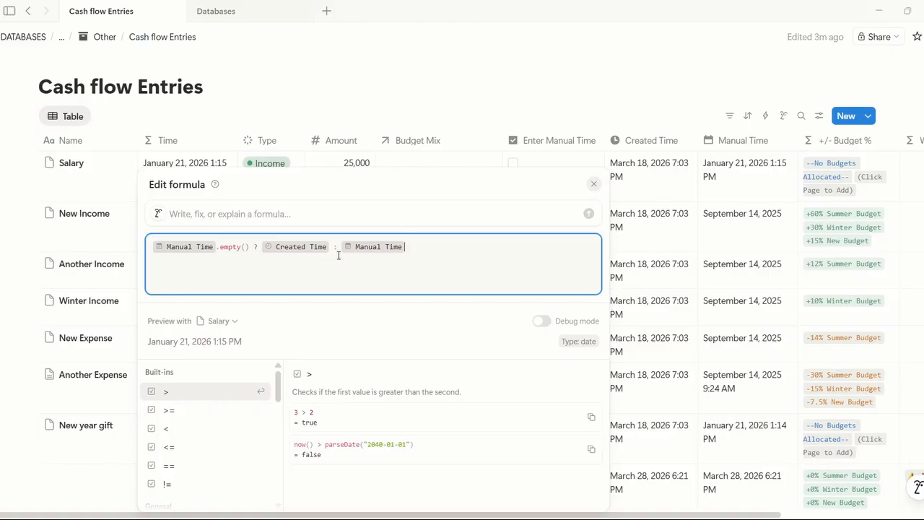
pyautogui.press('Escape')
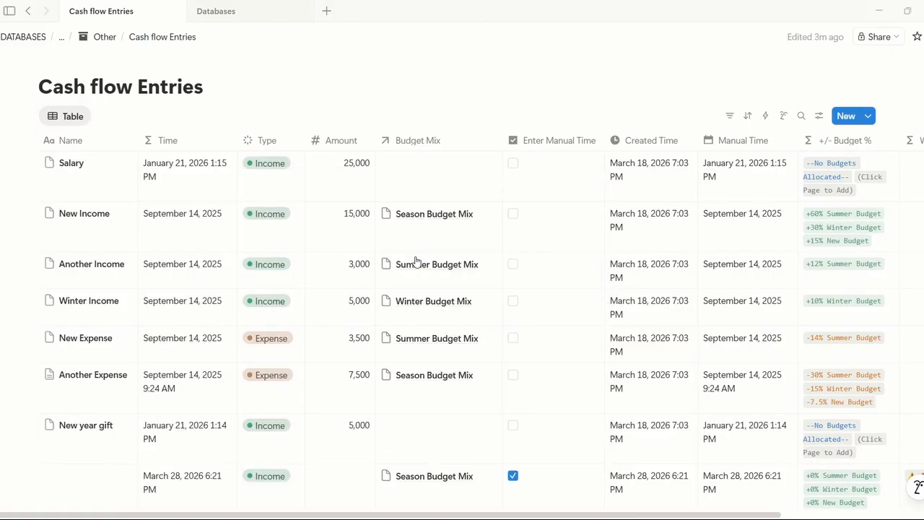
# Step: Hide the Enter Manual Time checkbox property in the Cash flow Entries table
pyautogui.hscroll(4, 444, 205)
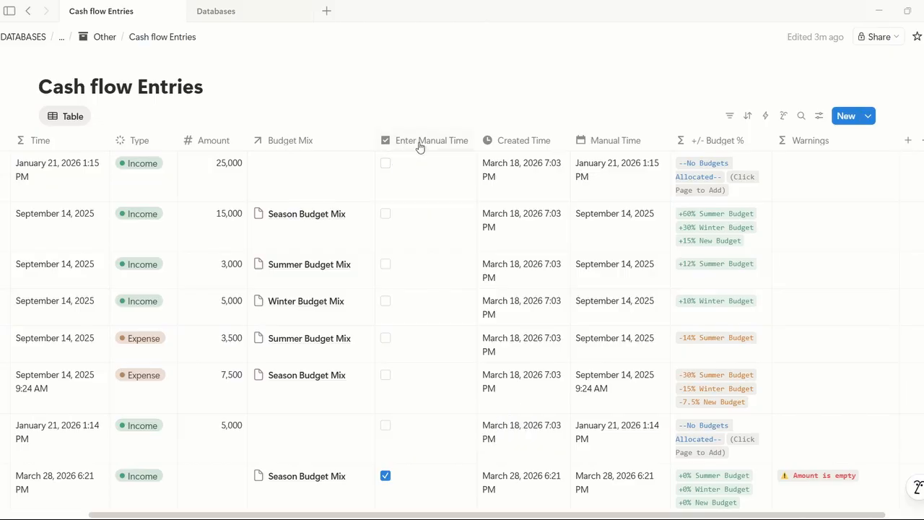
pyautogui.click(419, 147)
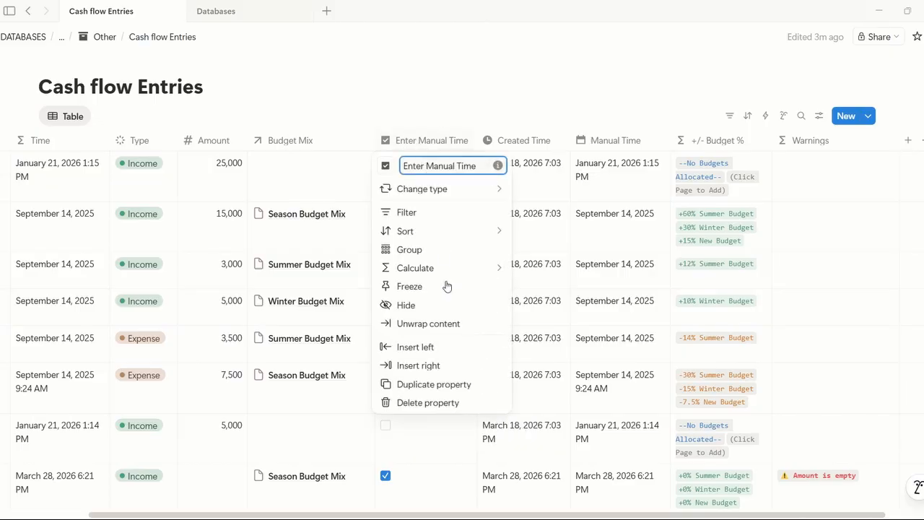
pyautogui.click(445, 305)
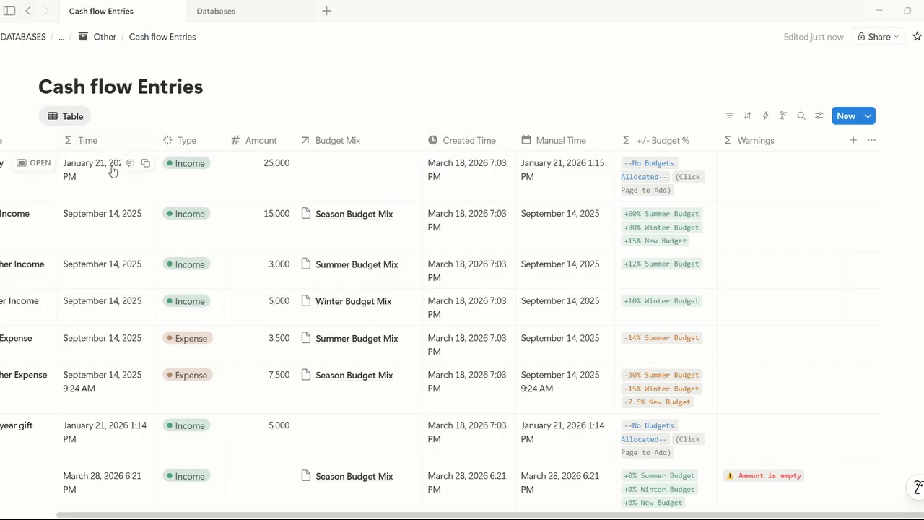
# Step: Add a Created time property to the Transactions table on the Databases page and place it before Enter Manual Time
pyautogui.click(258, 17)
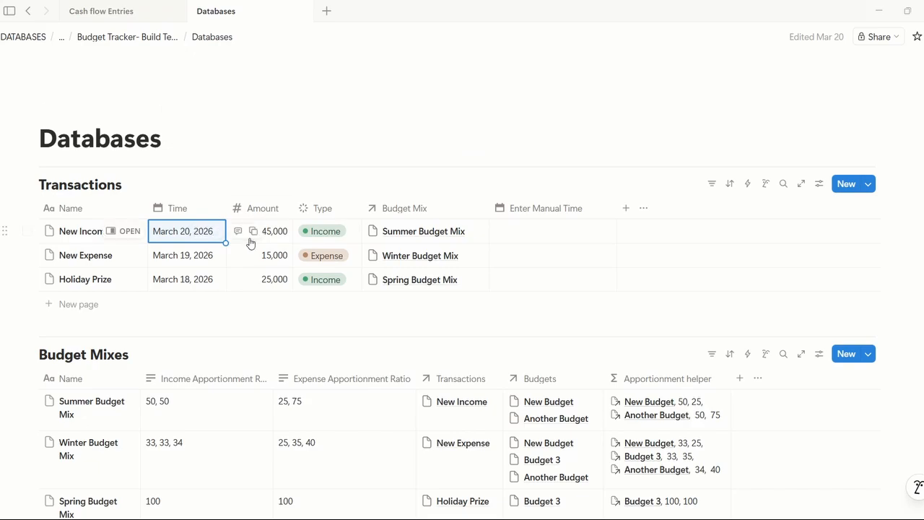
pyautogui.press('Escape')
pyautogui.press('Escape')
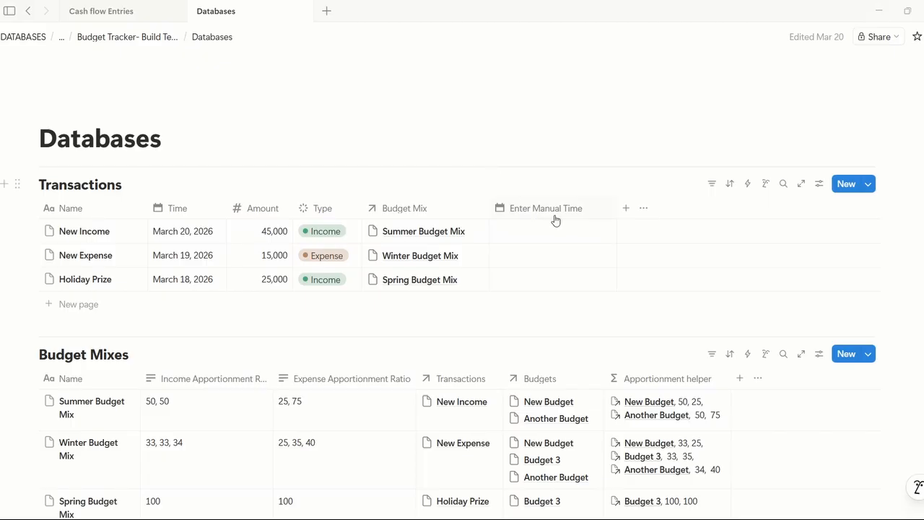
pyautogui.click(625, 207)
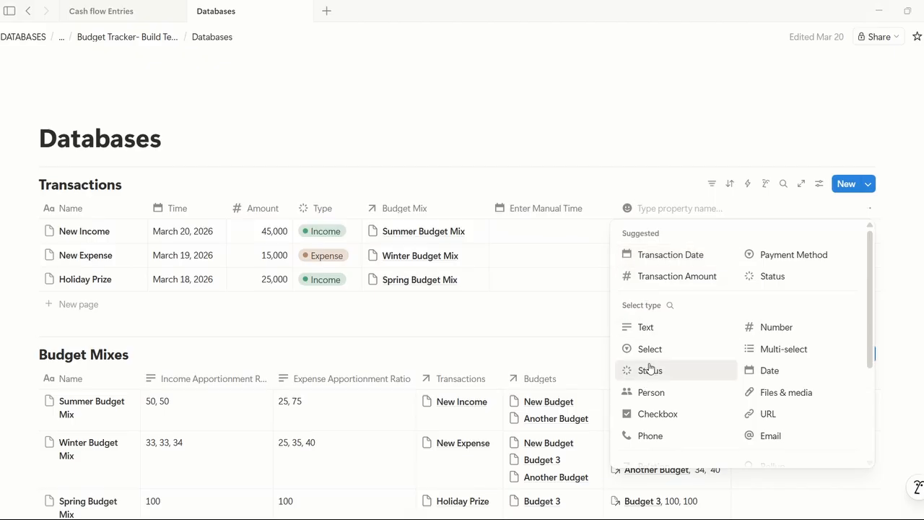
pyautogui.scroll(-3, 652, 369)
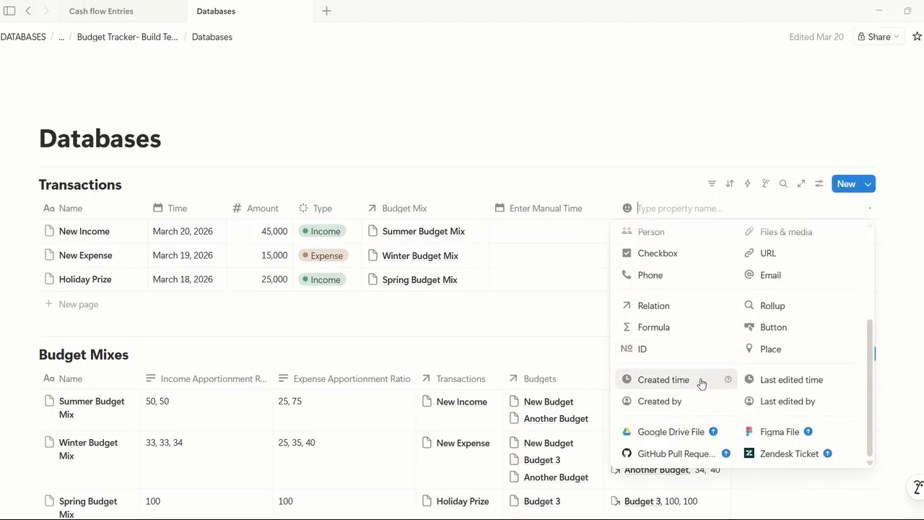
pyautogui.click(700, 382)
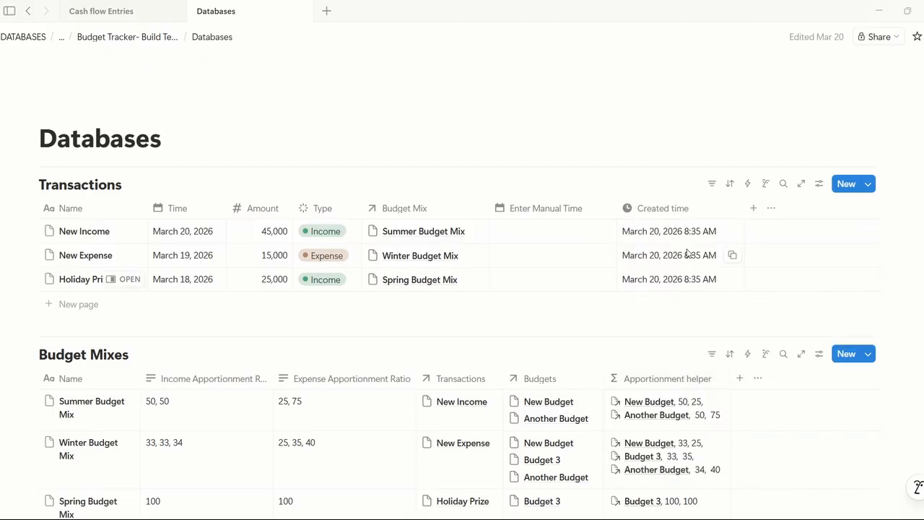
pyautogui.moveTo(701, 208); pyautogui.dragTo(553, 207)
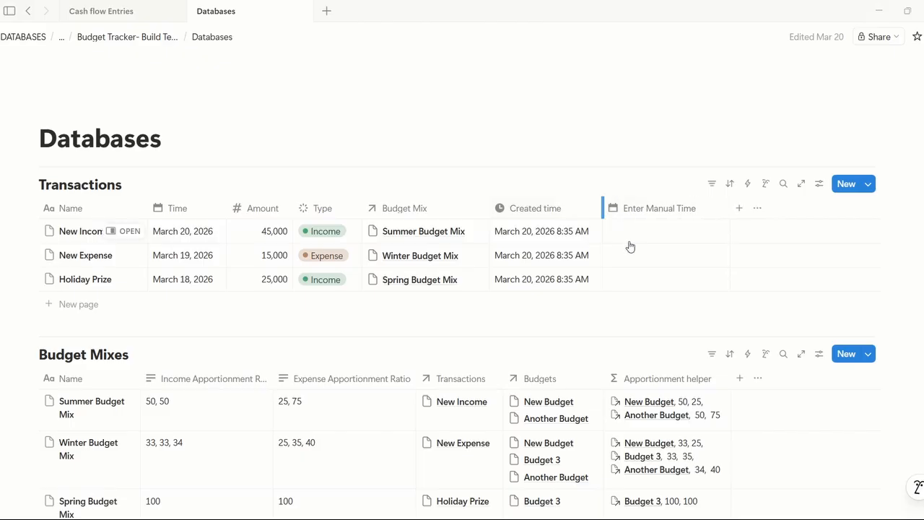
# Step: Delete the Enter Manual Time property from the Transactions table
pyautogui.click(695, 215)
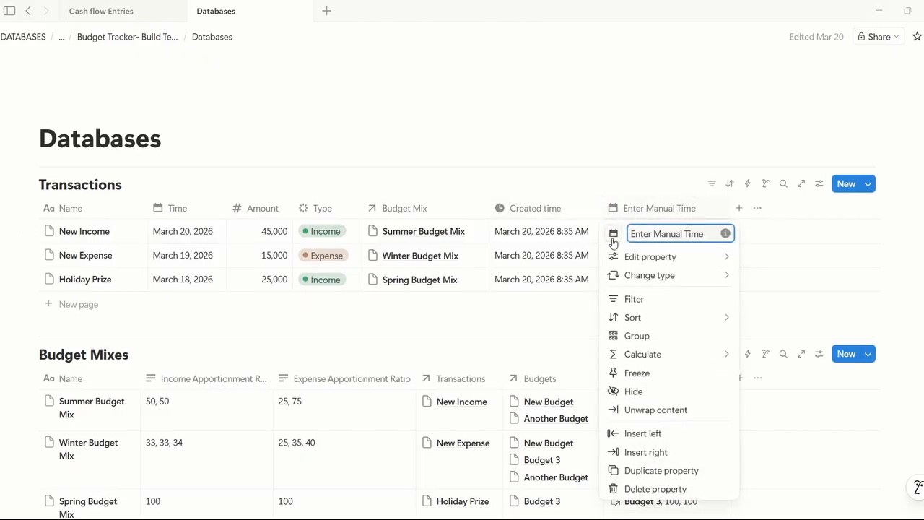
pyautogui.click(614, 236)
pyautogui.click(614, 236)
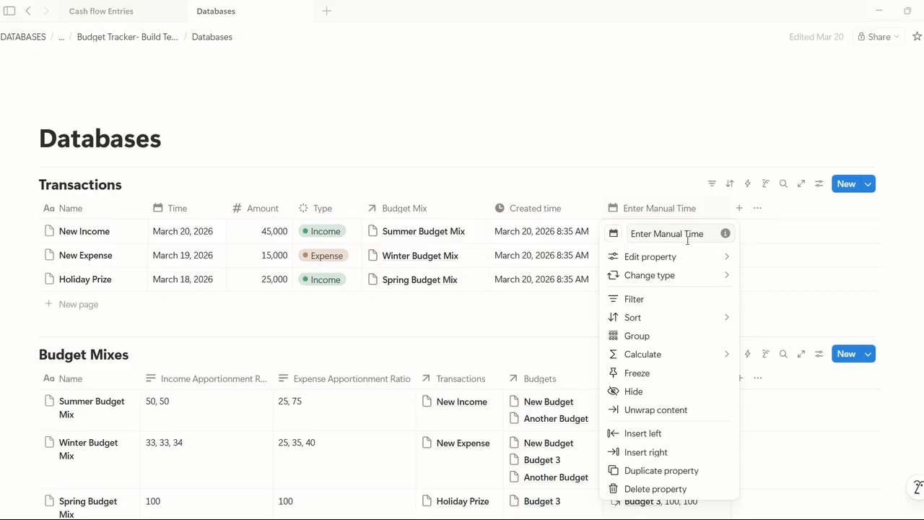
pyautogui.click(647, 211)
pyautogui.click(648, 210)
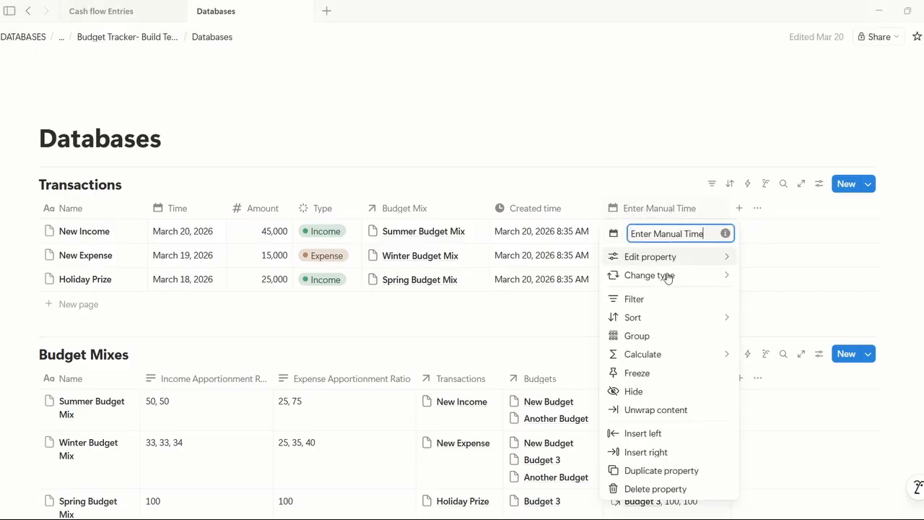
pyautogui.click(639, 495)
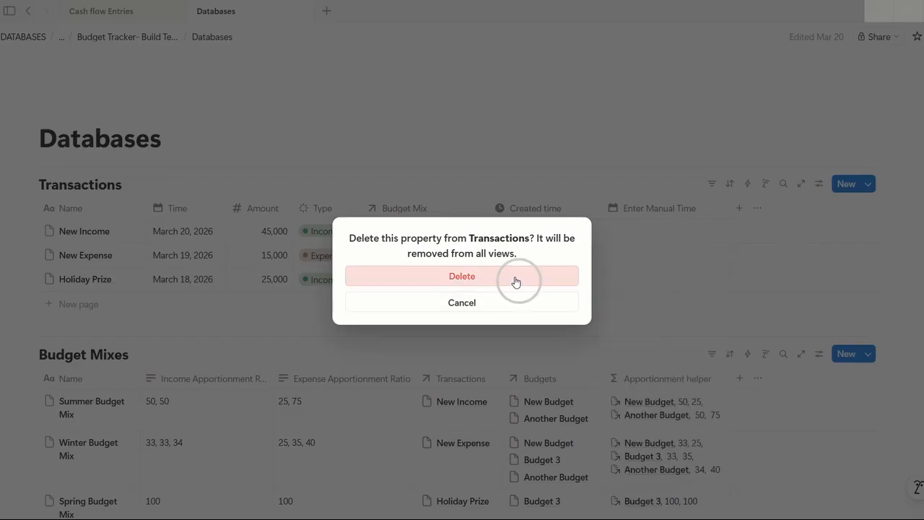
pyautogui.click(516, 278)
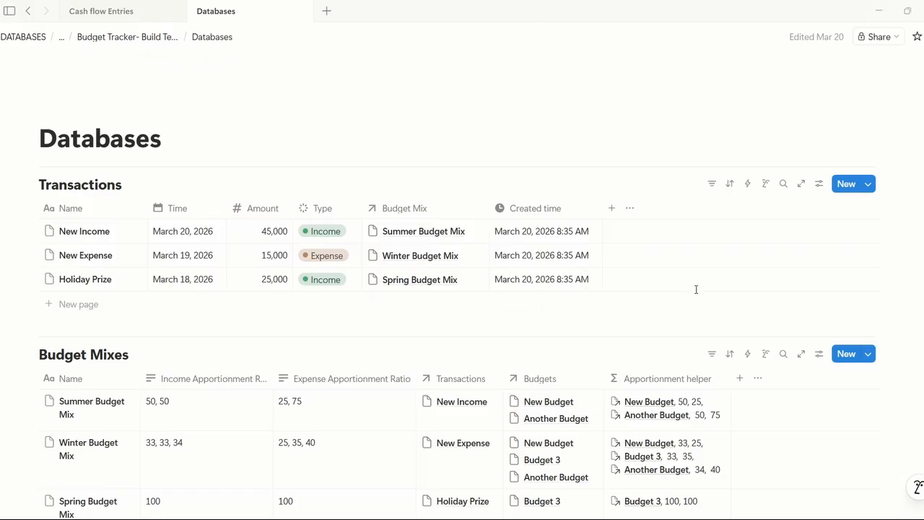
# Step: Add a date property named Manual Time to the Transactions table and narrow its column
pyautogui.click(613, 210)
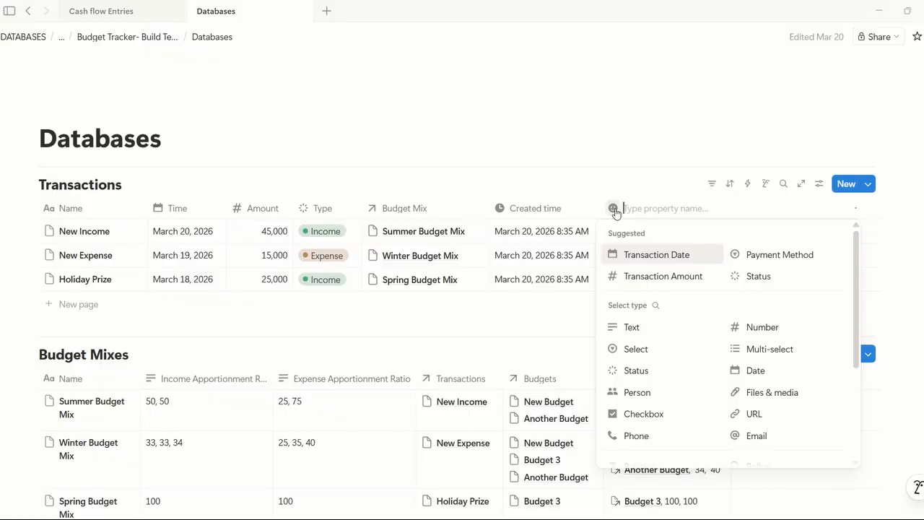
pyautogui.write('Manual Time')
pyautogui.click(767, 251)
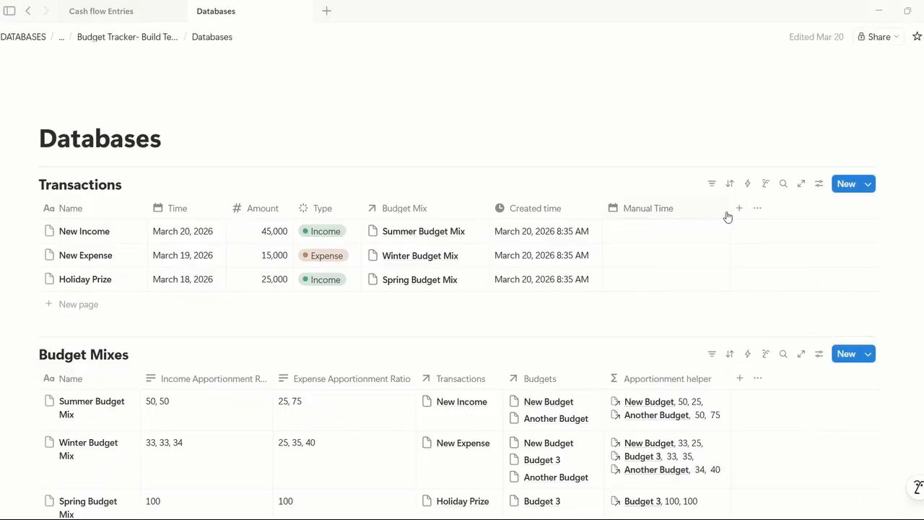
pyautogui.moveTo(730, 209); pyautogui.dragTo(691, 209)
# Step: Change the type of the Time property in the Transactions table to Formula
pyautogui.click(185, 209)
pyautogui.moveTo(231, 262)
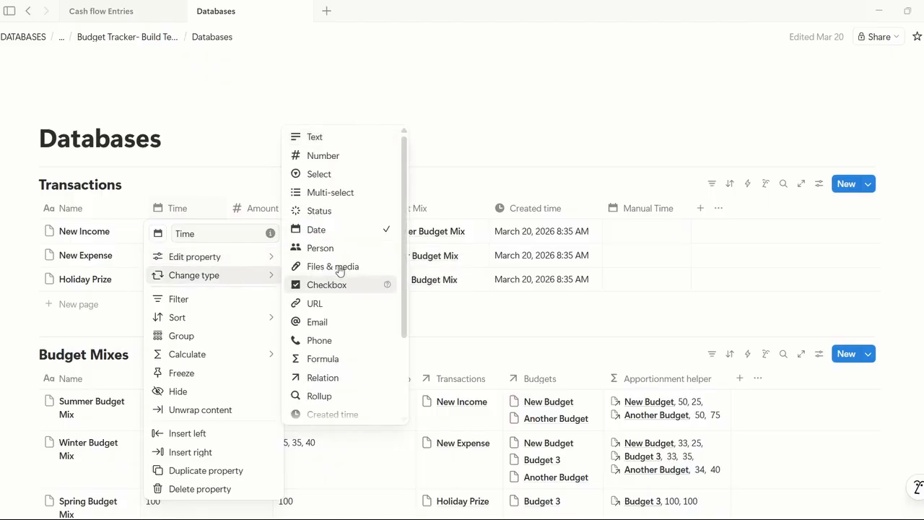
pyautogui.scroll(-2, 349, 307)
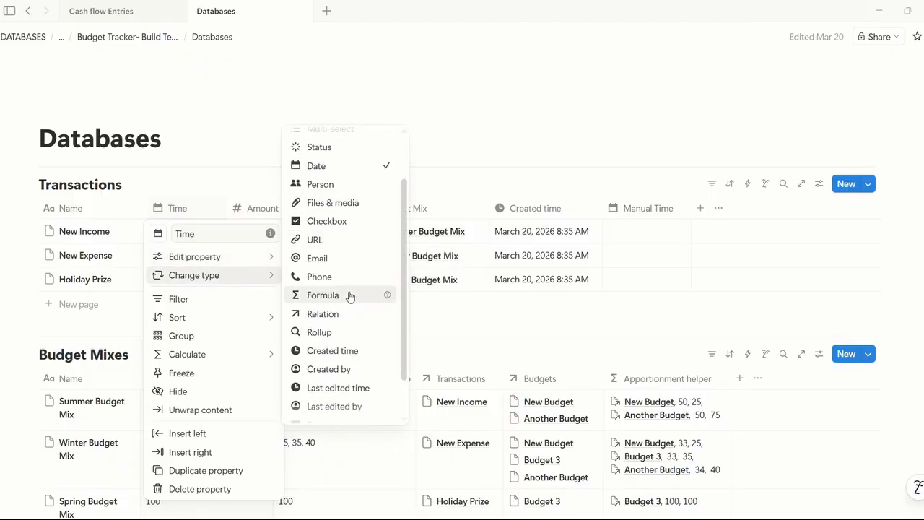
pyautogui.click(350, 295)
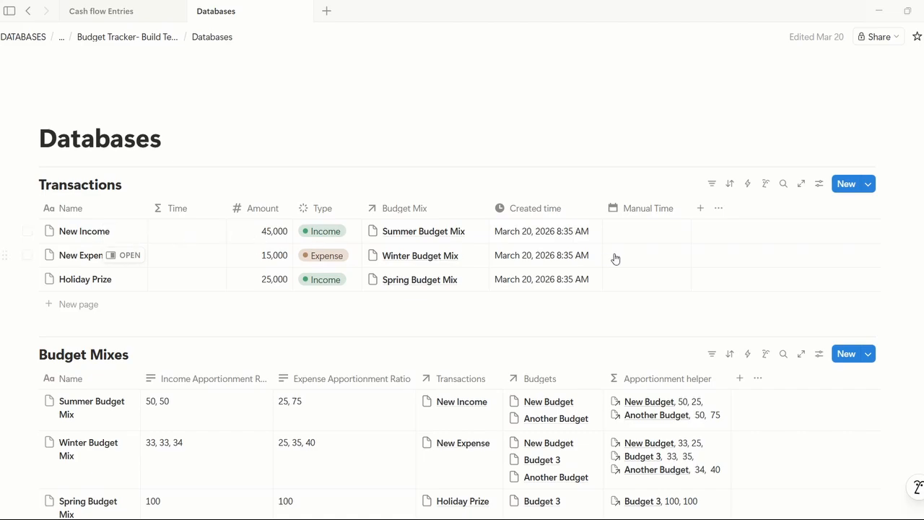
# Step: Start the Transactions Time formula with an if() function that uses Manual Time.empty() as its condition on a separate line
pyautogui.click(188, 237)
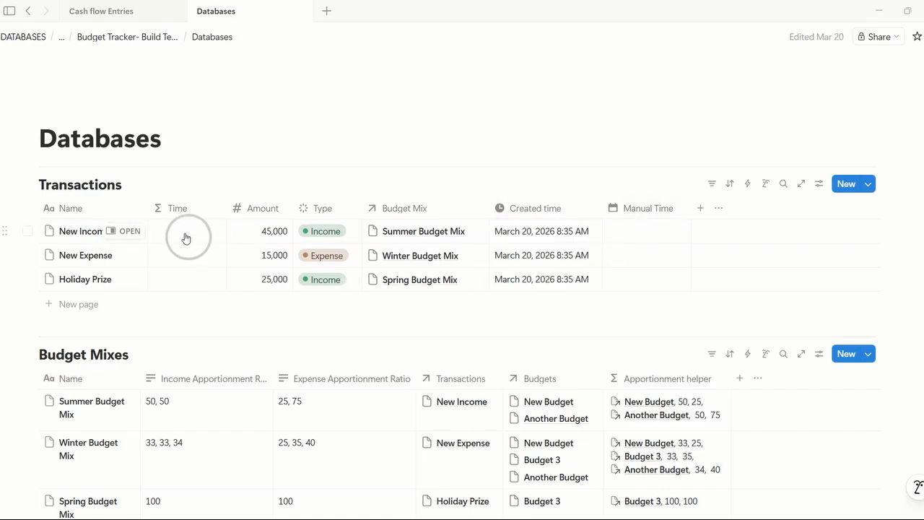
pyautogui.click(249, 253)
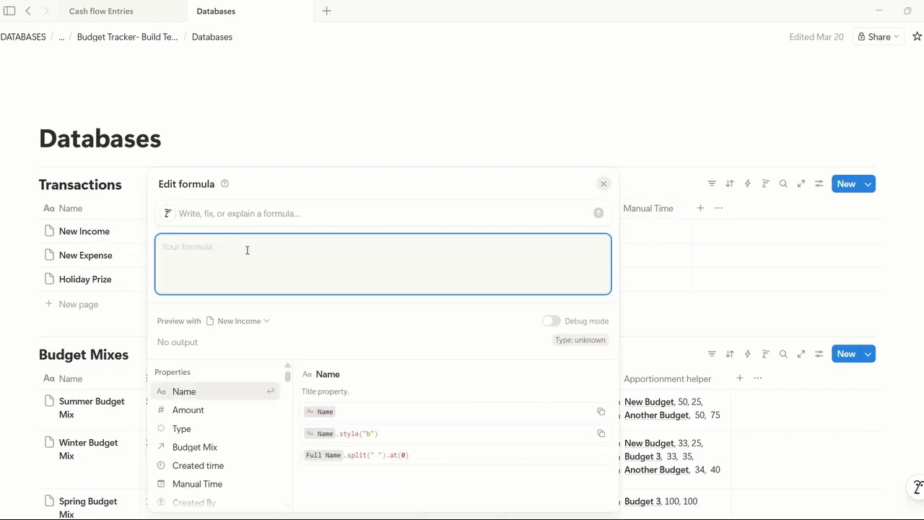
pyautogui.write('if(')
pyautogui.hotkey('shift', 'Return')
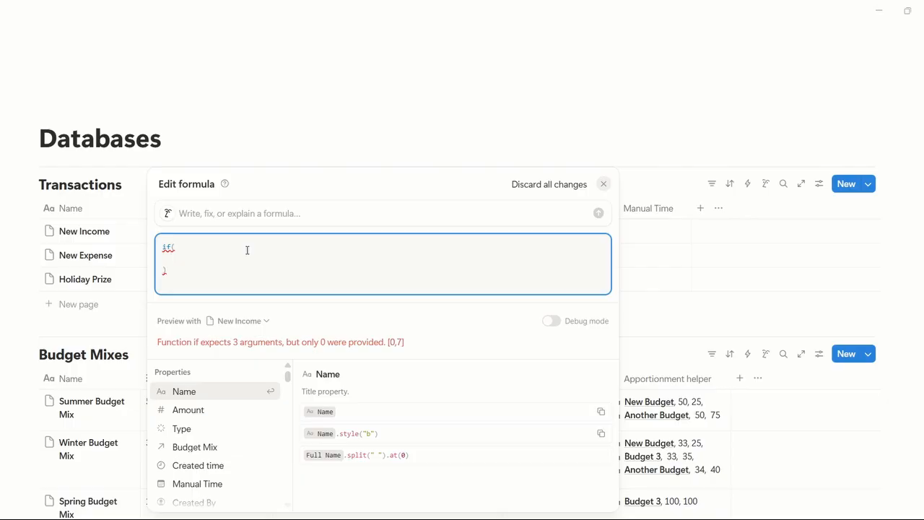
pyautogui.write('manual')
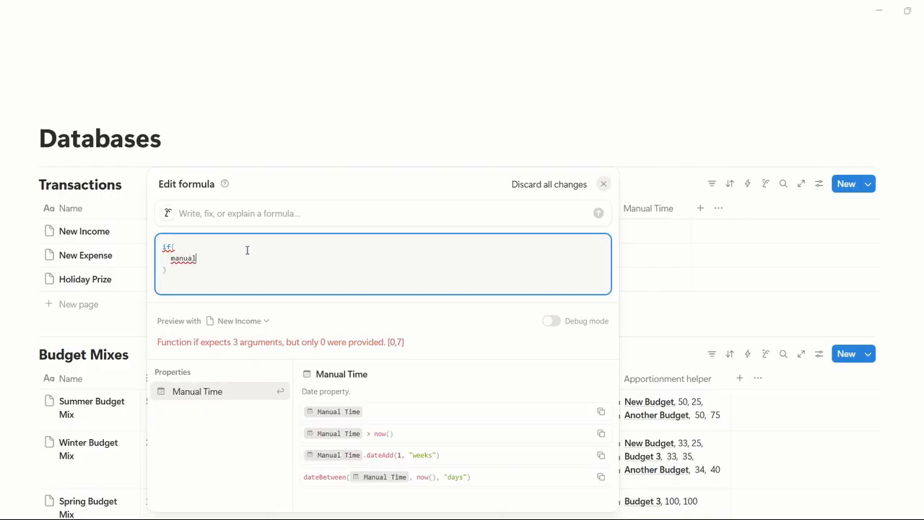
pyautogui.press('Return')
pyautogui.write('.empty')
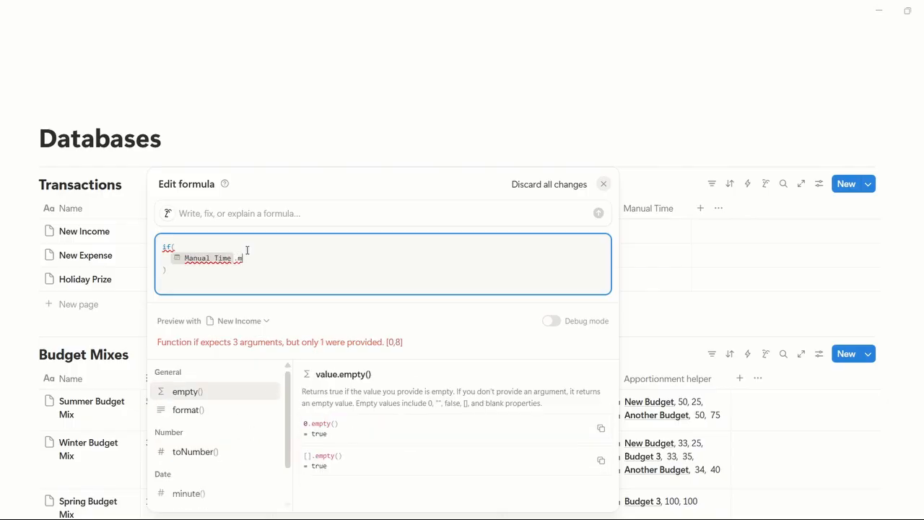
pyautogui.press('Return')
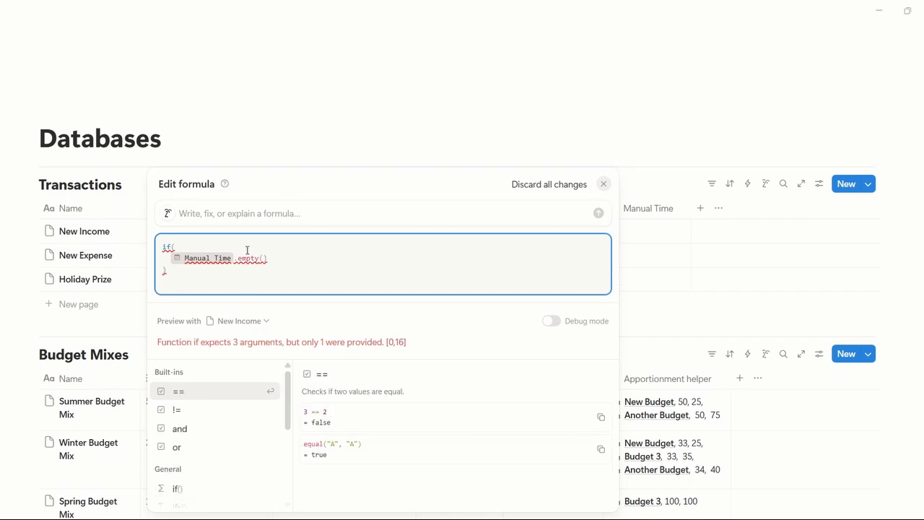
# Step: Add Created time as the second argument of the if() formula, on its own line below the Manual Time.empty() condition
pyautogui.write(',')
pyautogui.hotkey('shift', 'Return')
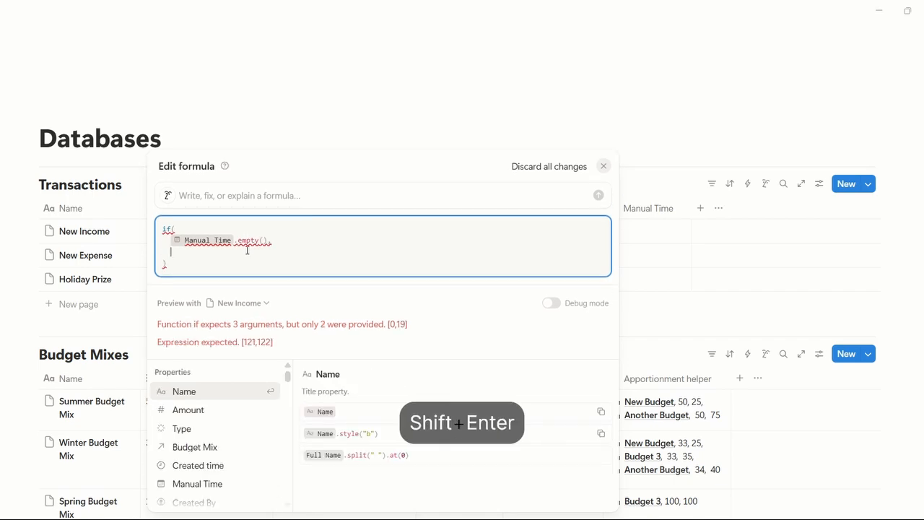
pyautogui.write('cre')
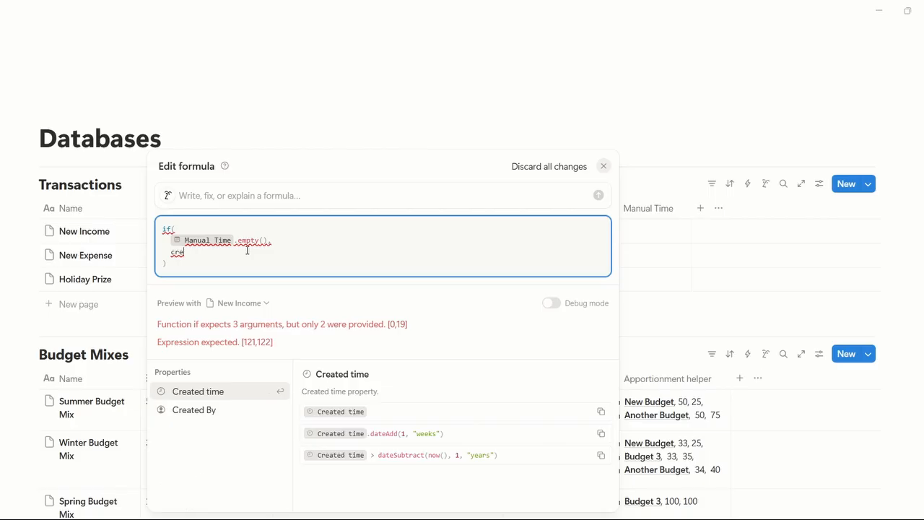
pyautogui.write('ated')
pyautogui.press('Return')
pyautogui.write(',')
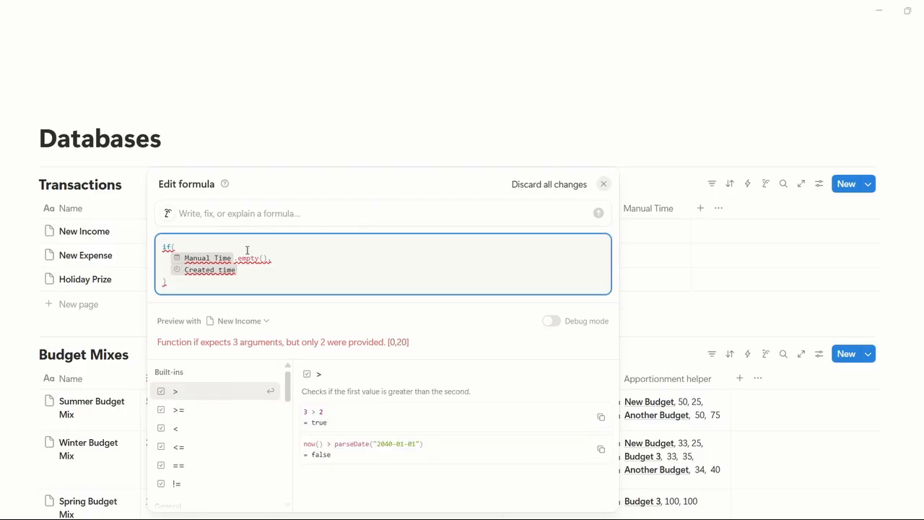
# Step: Add Manual Time as the last if() argument on its own line and save the Time formula
pyautogui.hotkey('shift', 'Return')
pyautogui.write('manual')
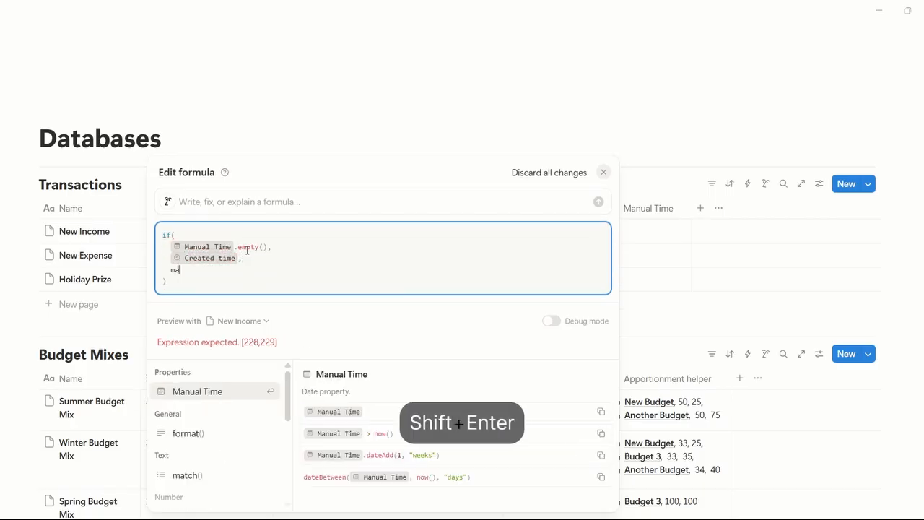
pyautogui.press('Return')
pyautogui.hotkey('ctrl', 'Return')
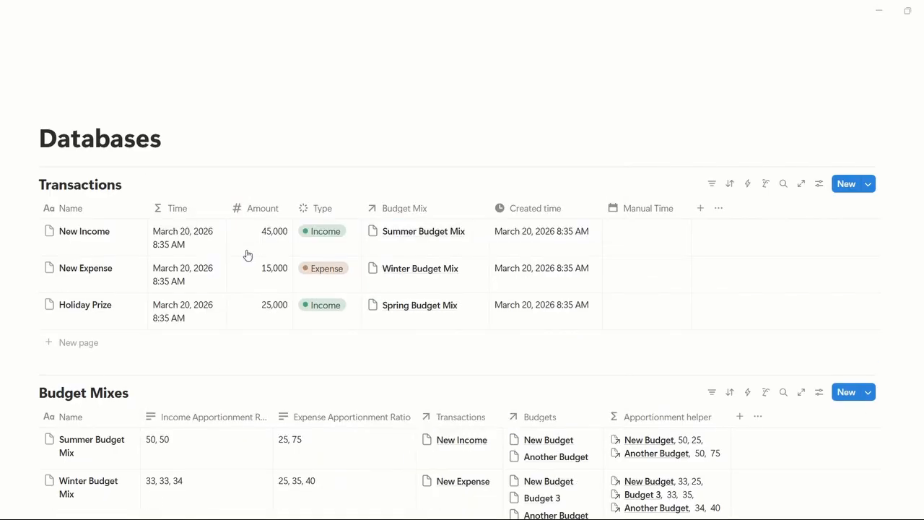
# Step: Widen the Time column of the Transactions table to fit dates on one line and slightly narrow the Created time column
pyautogui.click(226, 209)
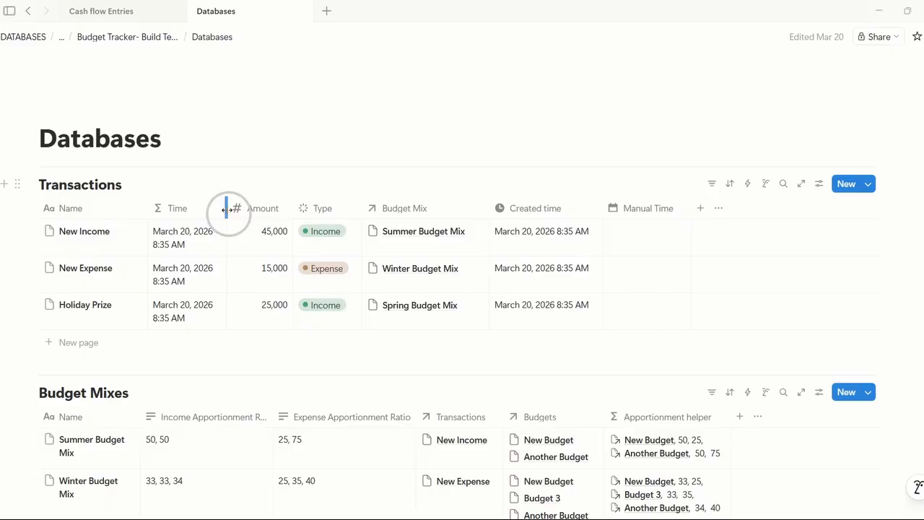
pyautogui.moveTo(225, 209); pyautogui.dragTo(255, 210)
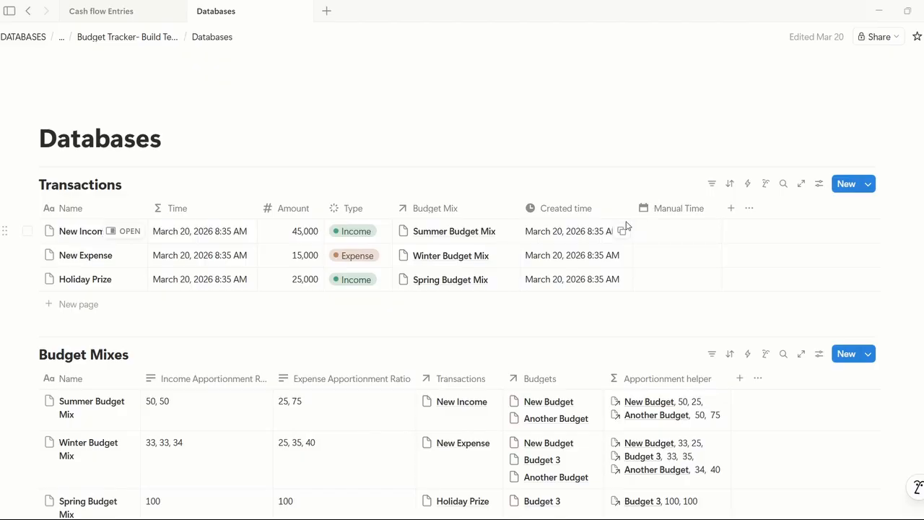
pyautogui.moveTo(633, 208); pyautogui.dragTo(629, 208)
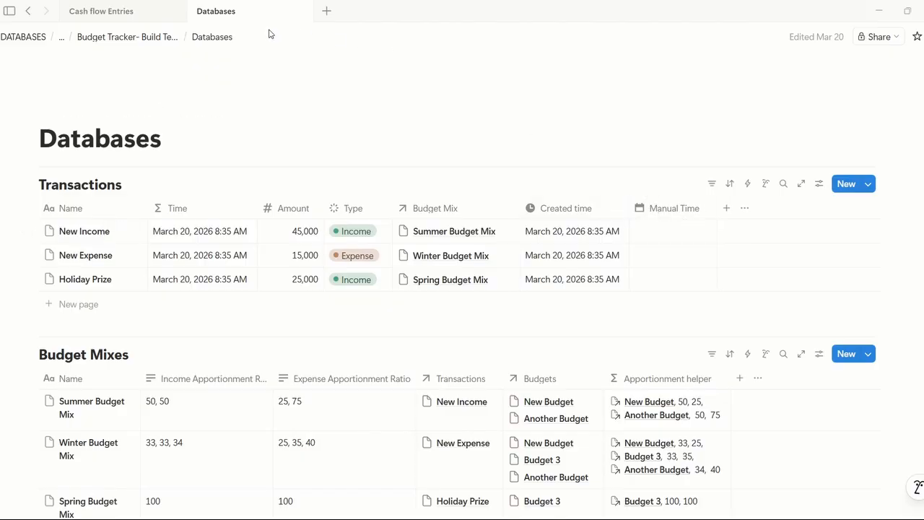
# Step: On the Cash flow Entries page, widen the +/- Budget % column and review its formula without changing it
pyautogui.click(144, 11)
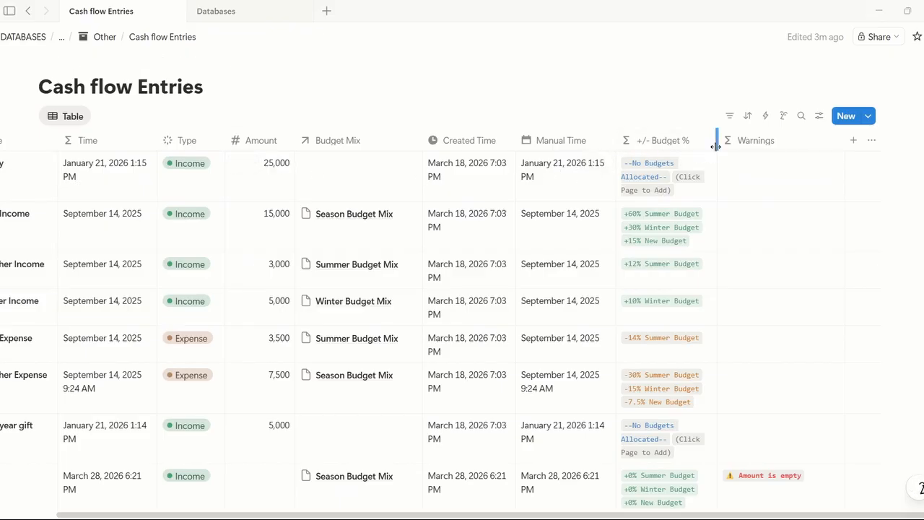
pyautogui.moveTo(716, 148); pyautogui.dragTo(750, 144)
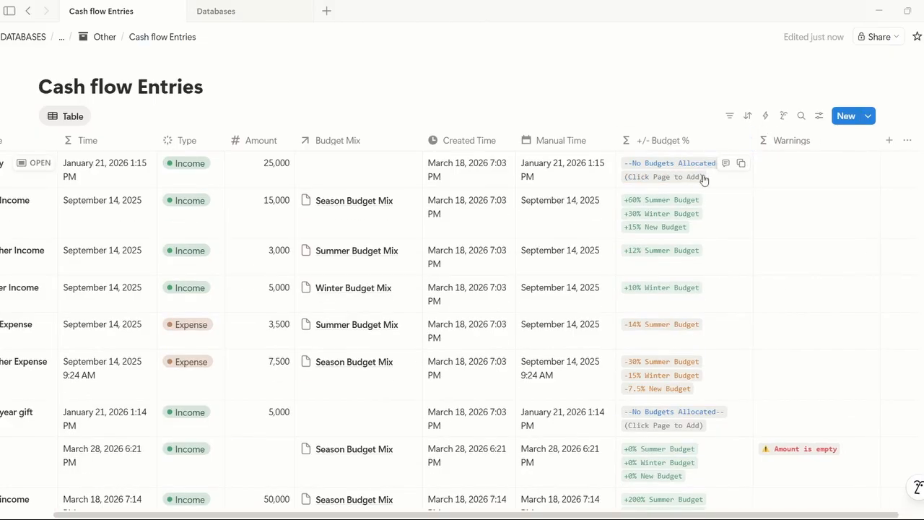
pyautogui.click(706, 180)
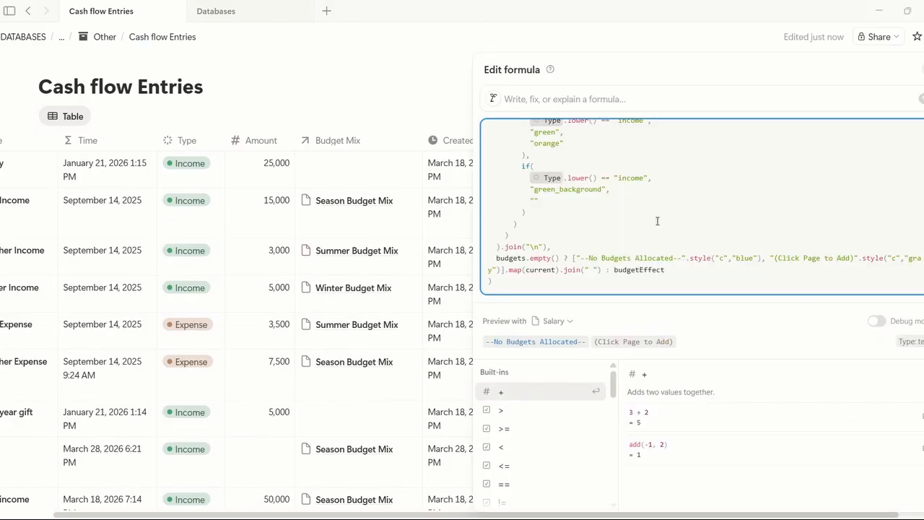
pyautogui.scroll(5, 656, 220)
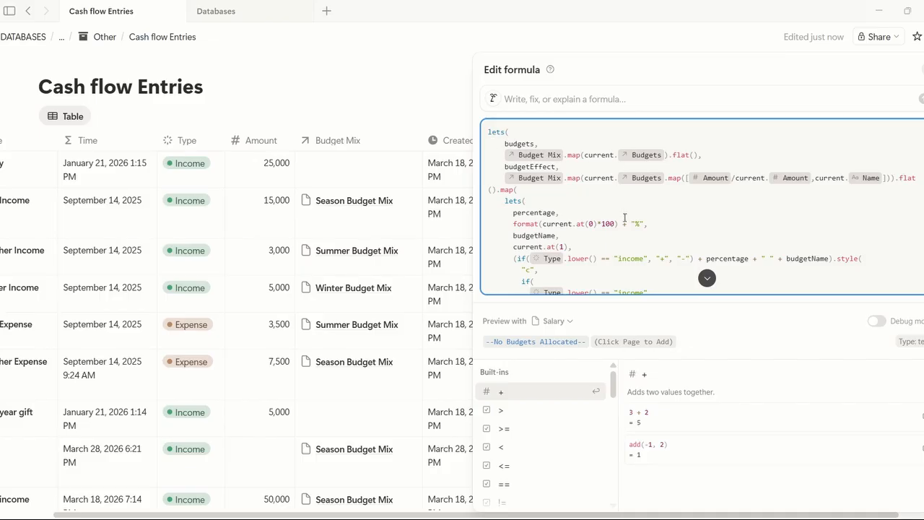
pyautogui.press('Escape')
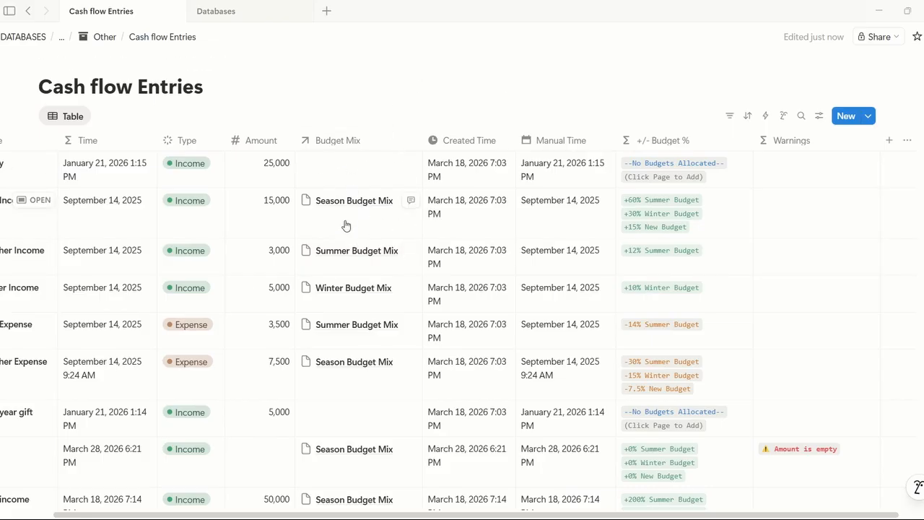
# Step: Compare the tables on the Databases page with the Cash flow Entries table and its +/- Budget % values
pyautogui.click(254, 16)
pyautogui.scroll(-1, 333, 215)
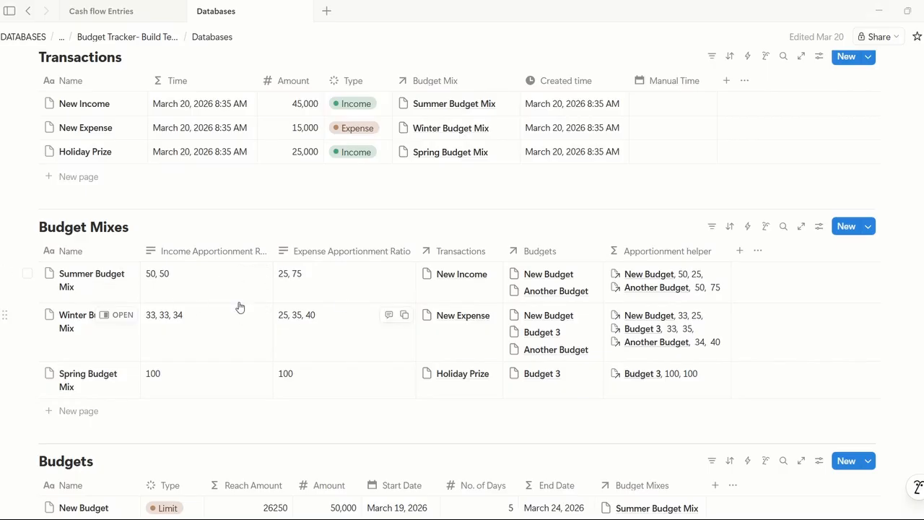
pyautogui.scroll(1, 286, 219)
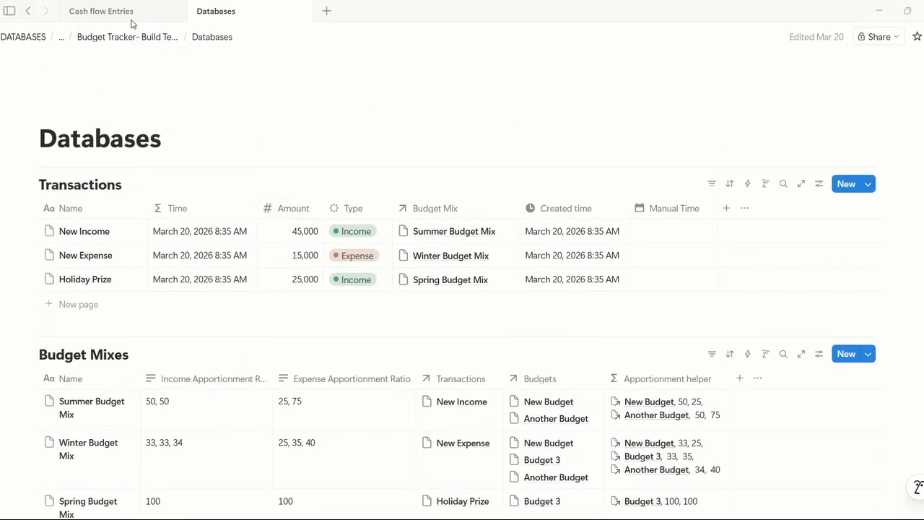
pyautogui.click(132, 16)
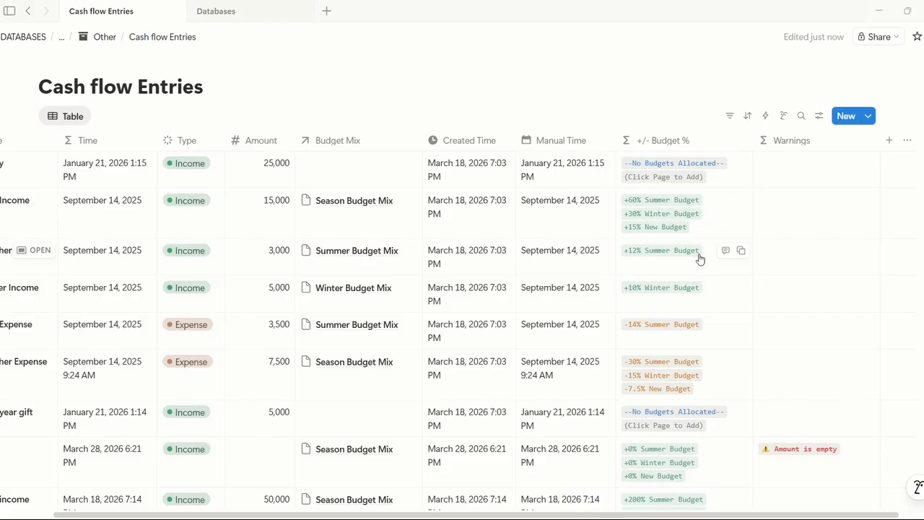
pyautogui.scroll(-1, 699, 259)
pyautogui.scroll(1, 700, 260)
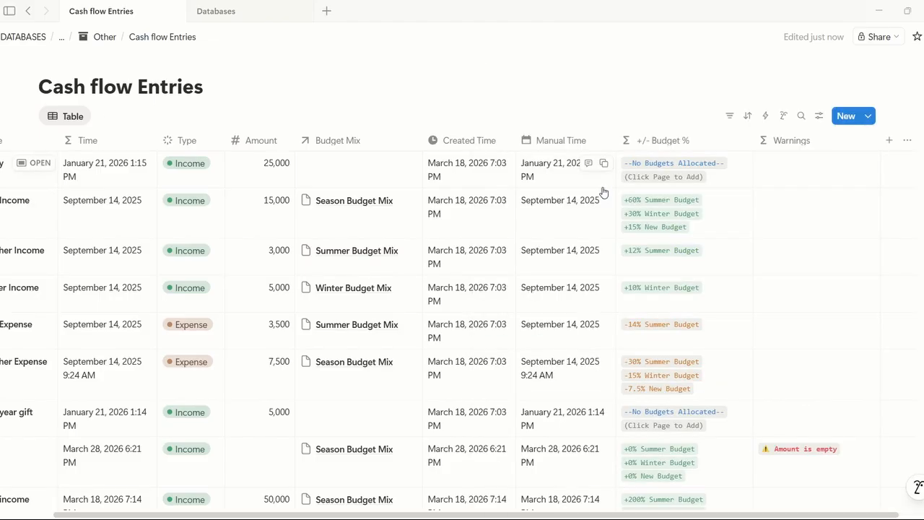
# Step: Examine the +/- Budget % formula of the New Income entry, covering the budgets and budgetEffect variables and the closing budgets.empty() expression
pyautogui.click(658, 220)
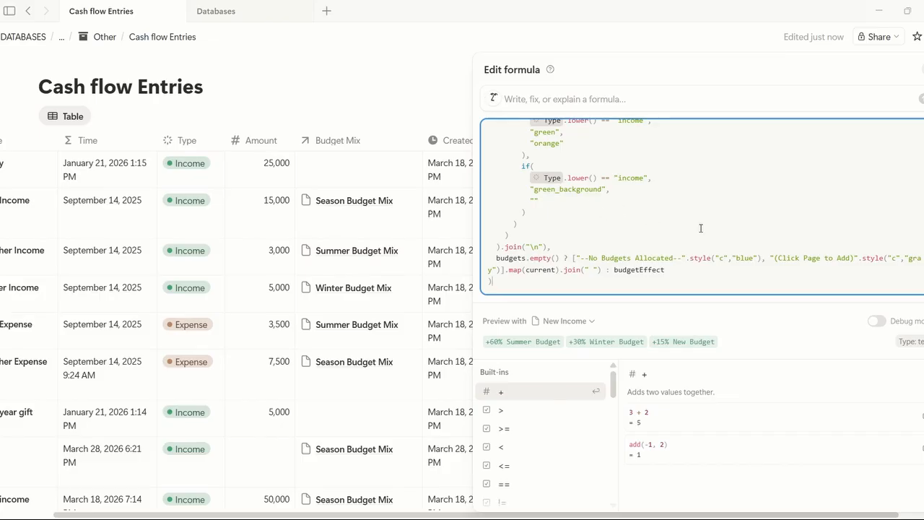
pyautogui.scroll(5, 701, 229)
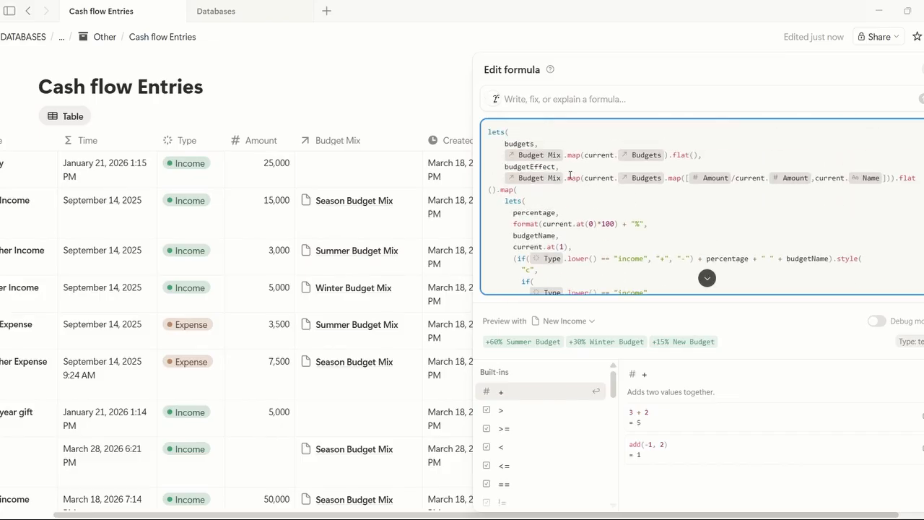
pyautogui.click(537, 145)
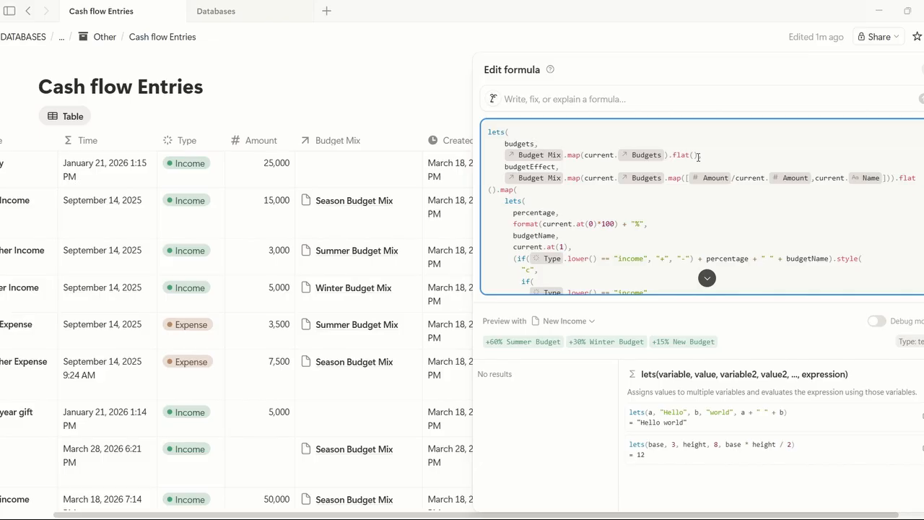
pyautogui.click(698, 157)
pyautogui.write(',')
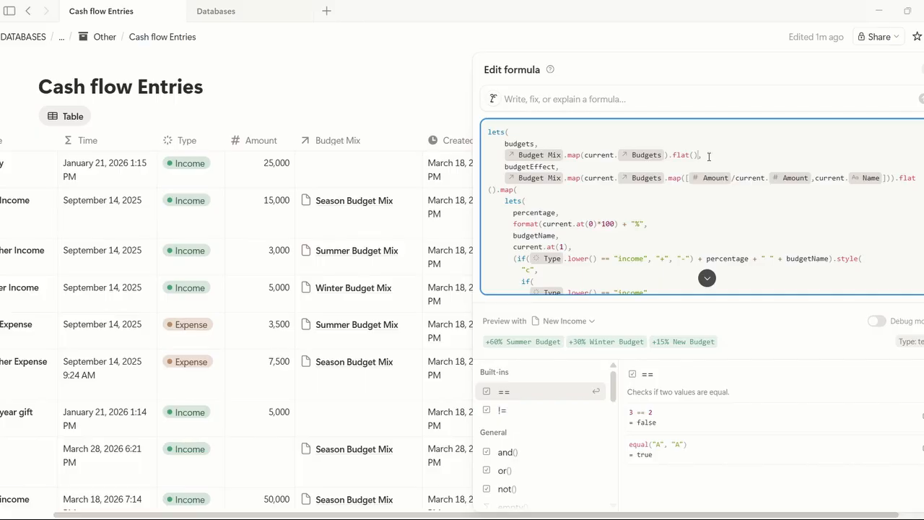
pyautogui.click(709, 157)
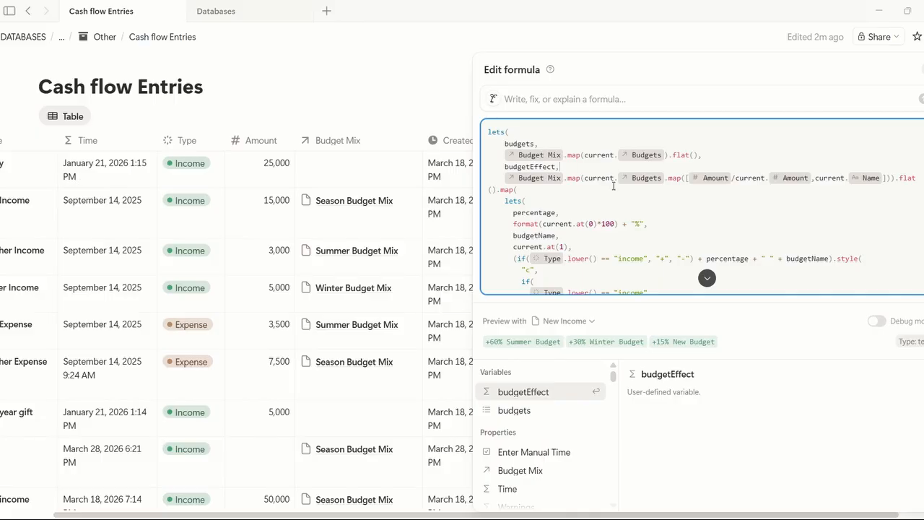
pyautogui.scroll(-10, 623, 200)
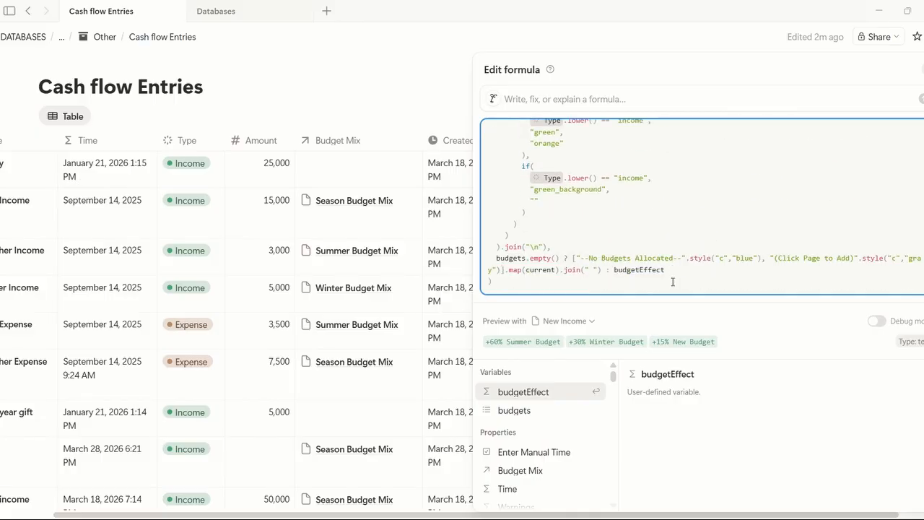
pyautogui.click(672, 287)
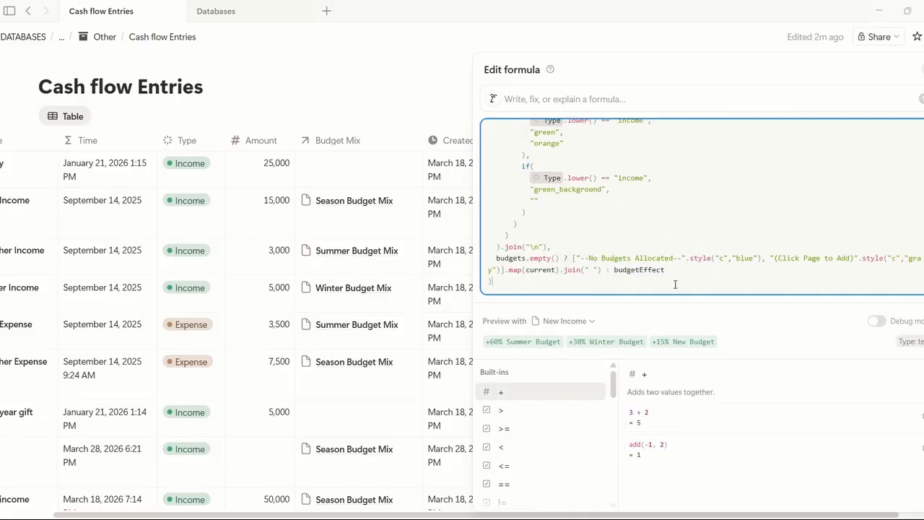
pyautogui.scroll(10, 675, 283)
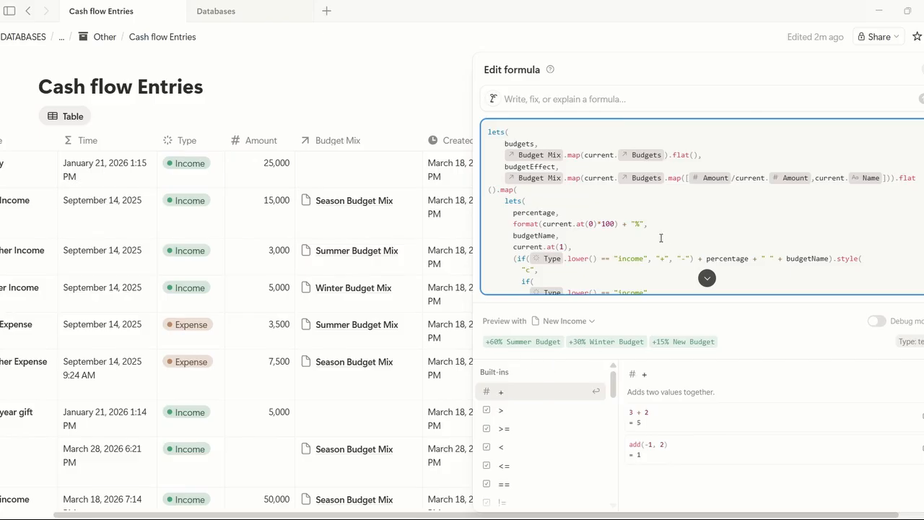
pyautogui.scroll(-5, 661, 237)
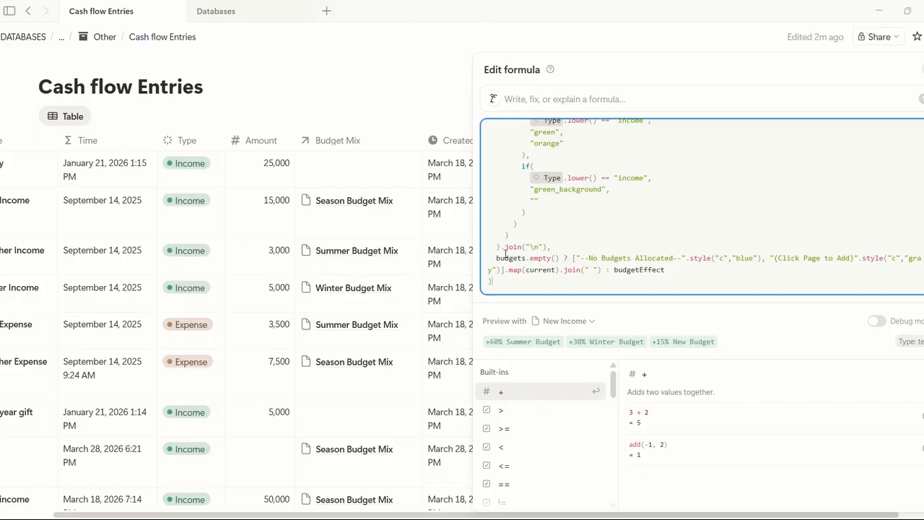
pyautogui.scroll(5, 588, 234)
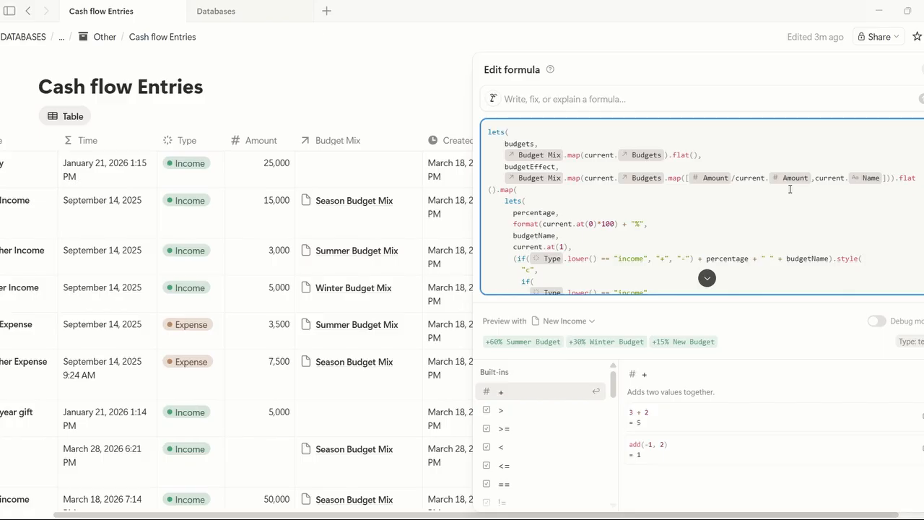
# Step: Examine how budgetEffect maps amount ratios and names, and how the nested lets() builds the percentage shown in the formula preview
pyautogui.click(686, 180)
pyautogui.write('[')
pyautogui.click(495, 190)
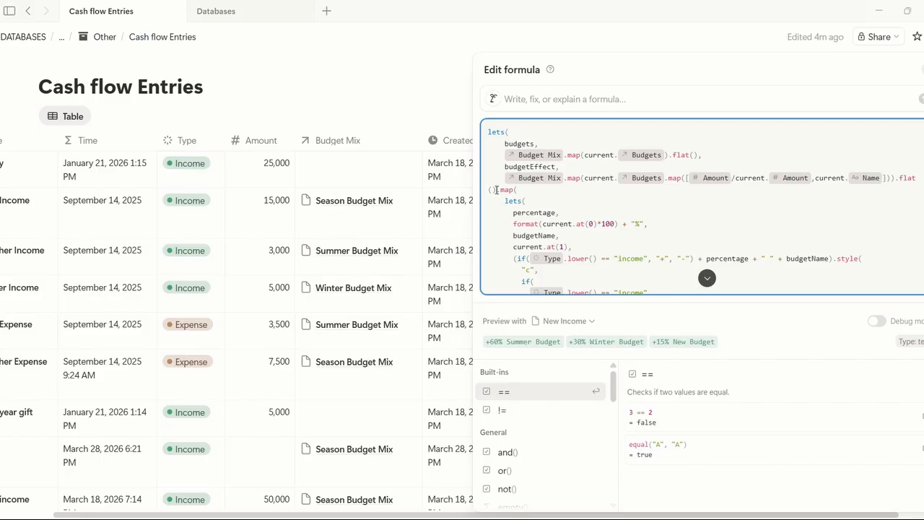
pyautogui.click(530, 190)
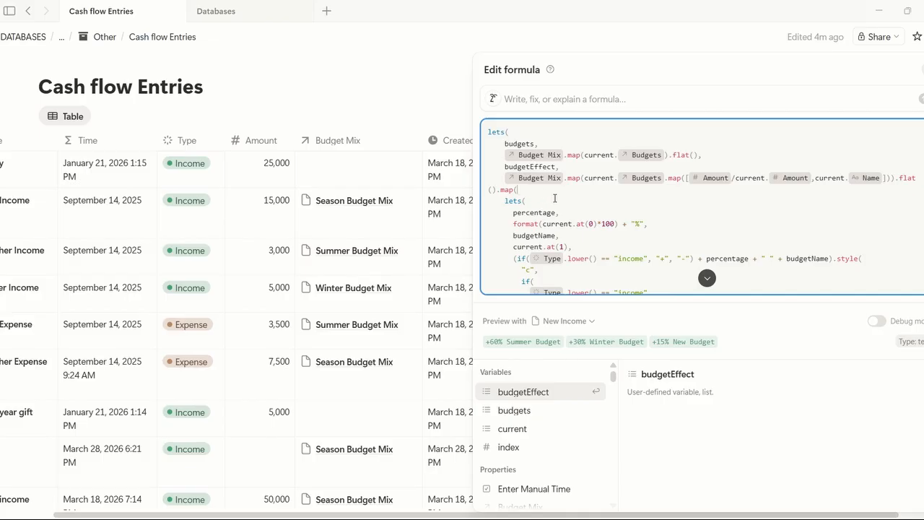
pyautogui.scroll(-2, 541, 195)
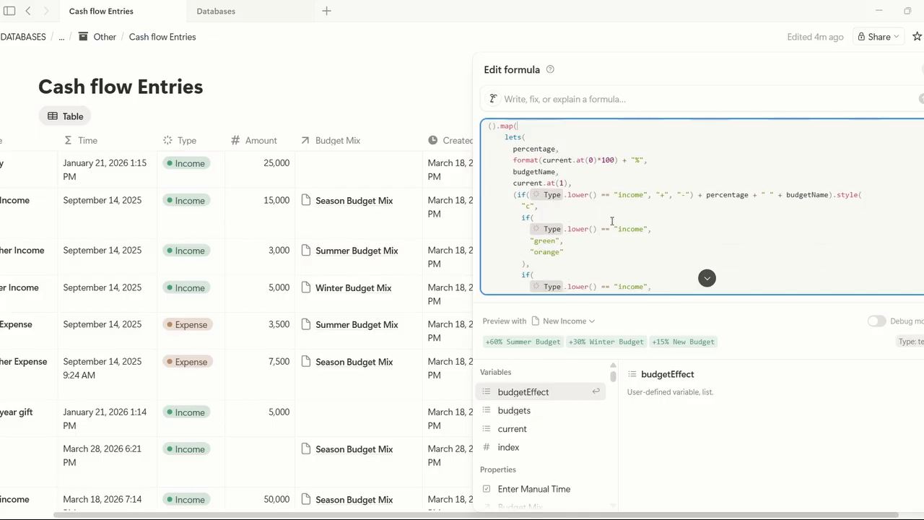
pyautogui.click(655, 160)
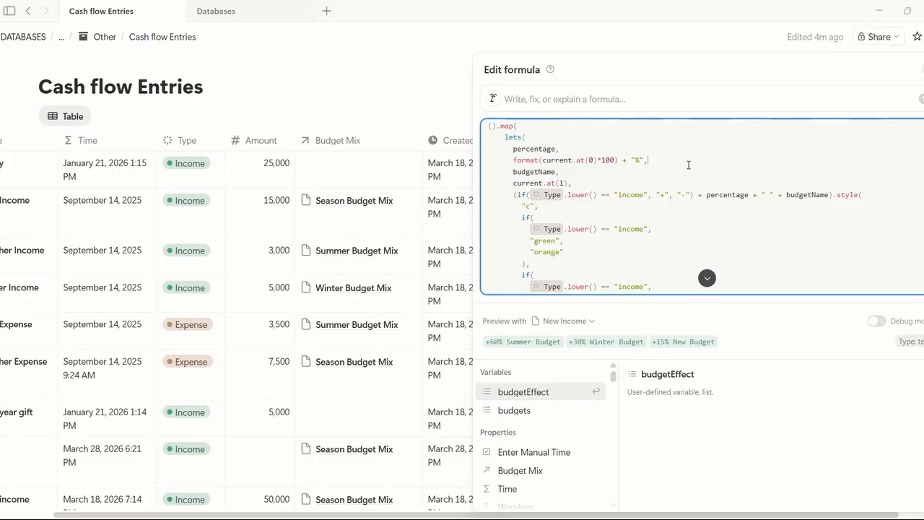
pyautogui.scroll(2, 687, 165)
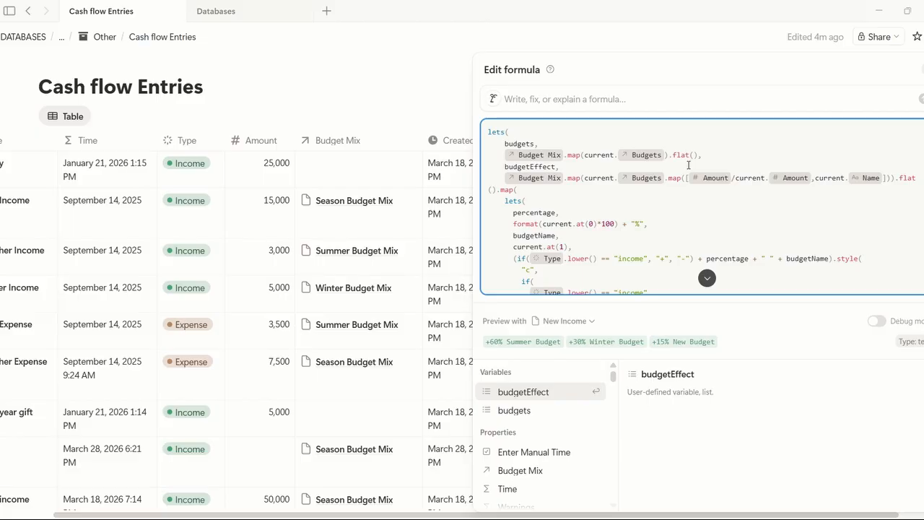
pyautogui.scroll(-2, 687, 164)
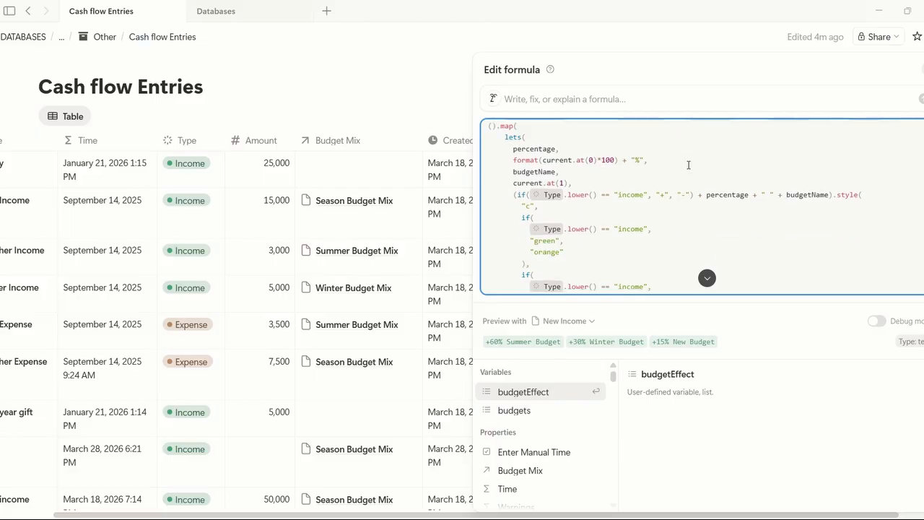
pyautogui.click(565, 149)
pyautogui.click(645, 161)
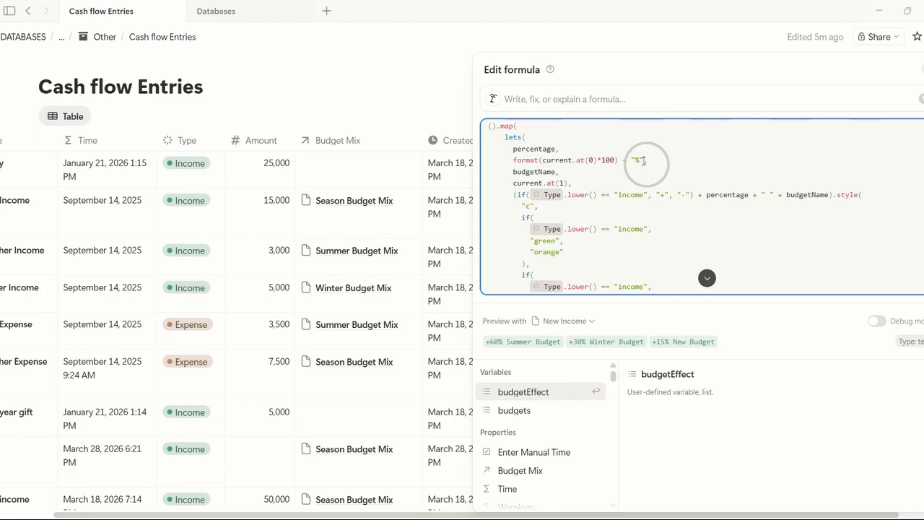
pyautogui.moveTo(485, 342); pyautogui.dragTo(505, 342)
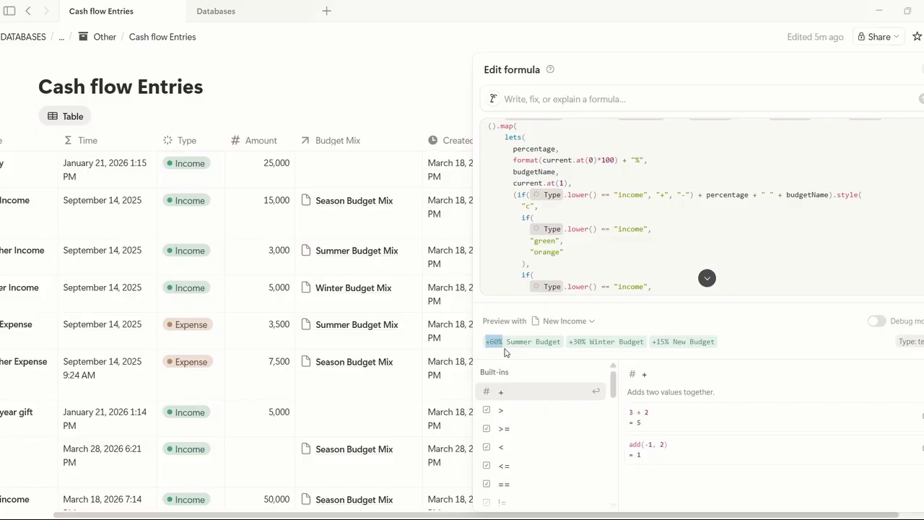
# Step: Insert a blank line after current.at(1), in the nested lets() to set apart its return expression
pyautogui.click(570, 173)
pyautogui.click(574, 184)
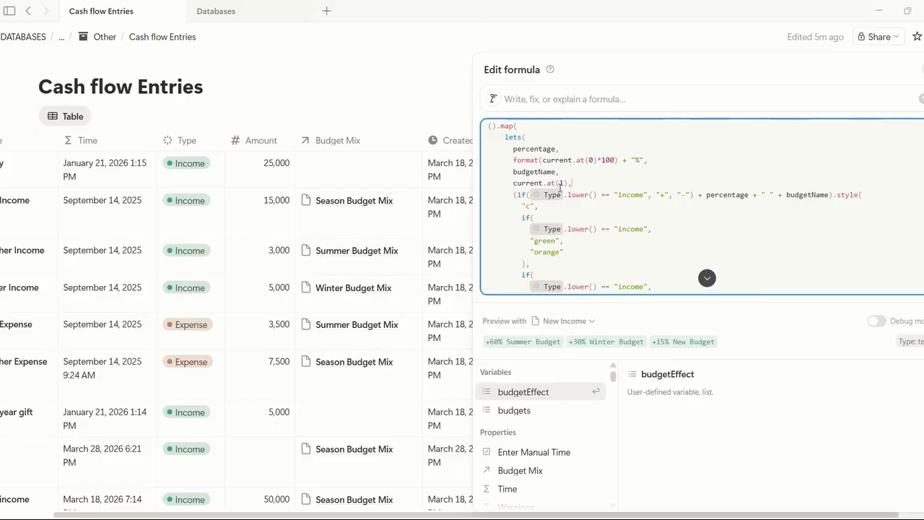
pyautogui.click(564, 183)
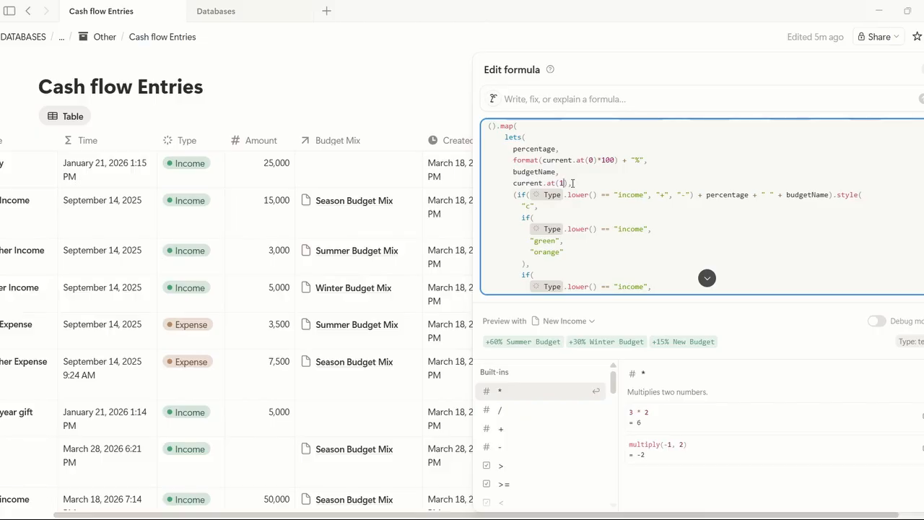
pyautogui.click(574, 183)
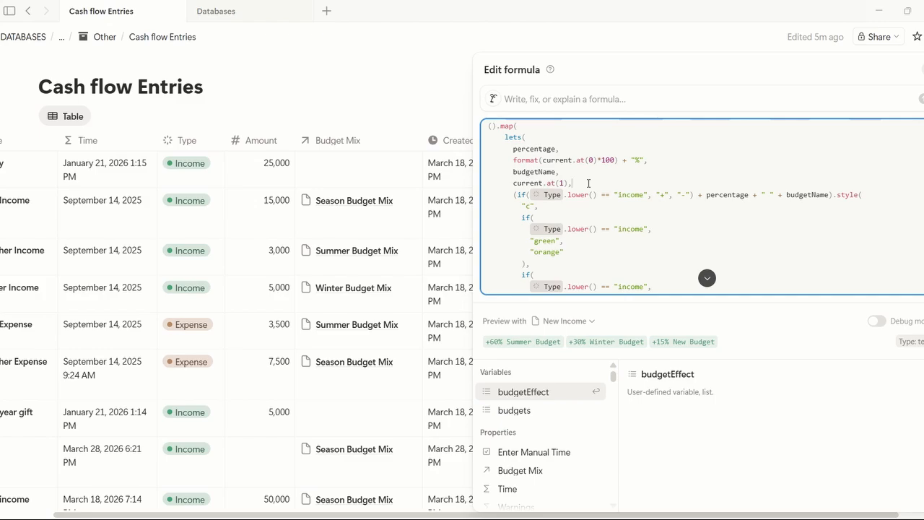
pyautogui.hotkey('shift', 'Return')
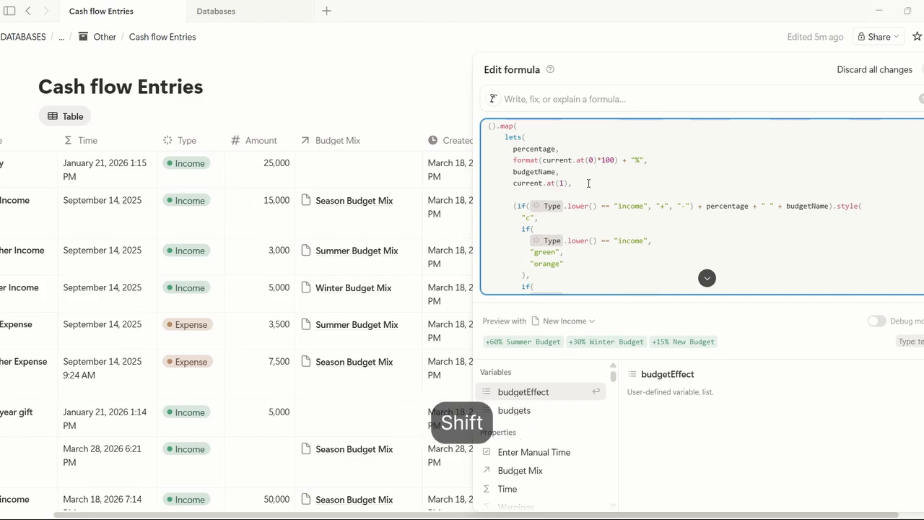
# Step: Examine the nested lets() return expression, focusing on the if() that checks Type.lower() against "income" to choose the "+" or "-" sign
pyautogui.scroll(-2, 624, 199)
pyautogui.scroll(-2, 625, 198)
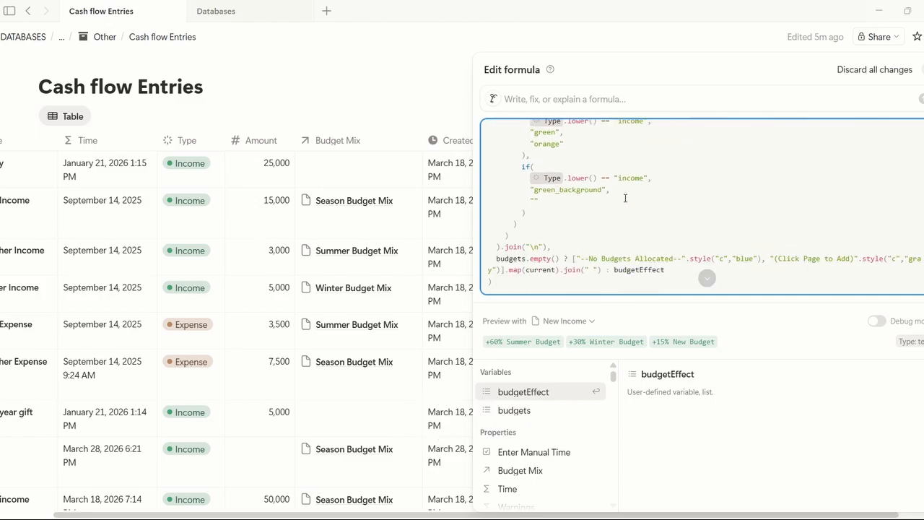
pyautogui.scroll(2, 625, 197)
pyautogui.click(514, 150)
pyautogui.moveTo(513, 149); pyautogui.dragTo(524, 286)
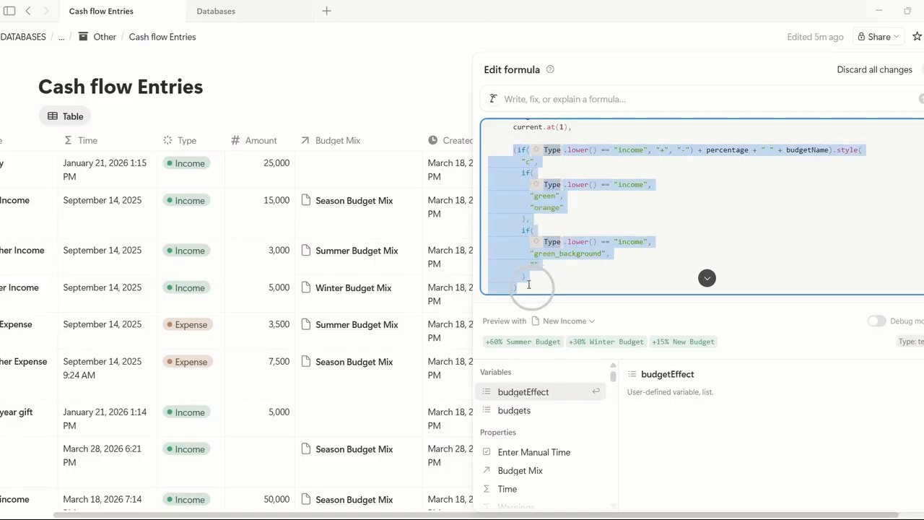
pyautogui.click(571, 272)
pyautogui.scroll(2, 599, 217)
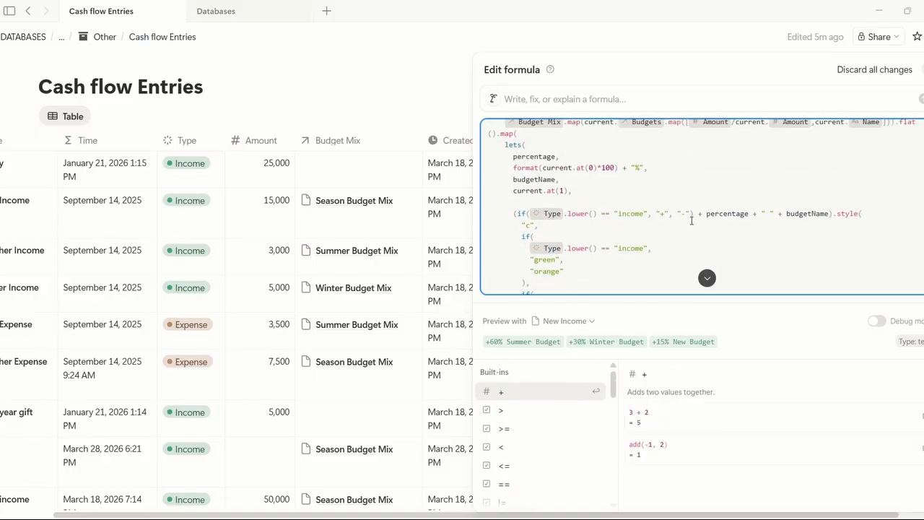
pyautogui.click(529, 213)
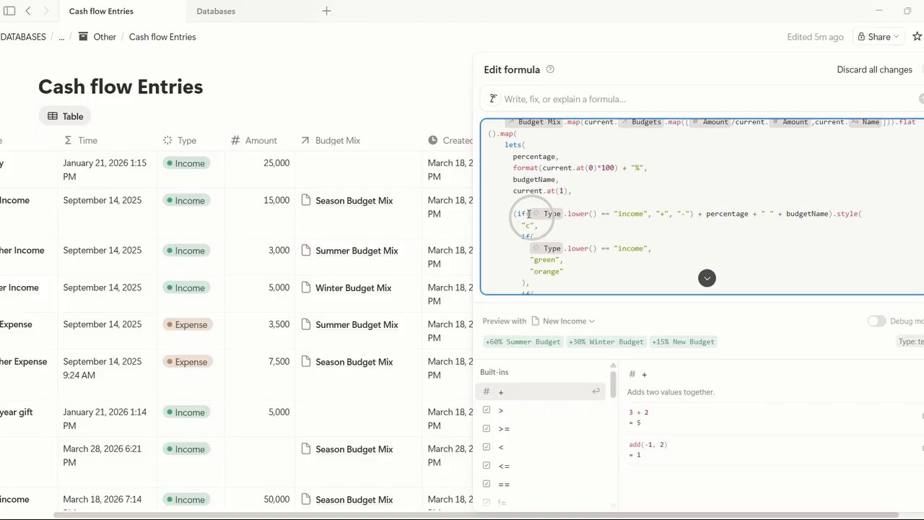
pyautogui.moveTo(529, 214); pyautogui.dragTo(567, 216)
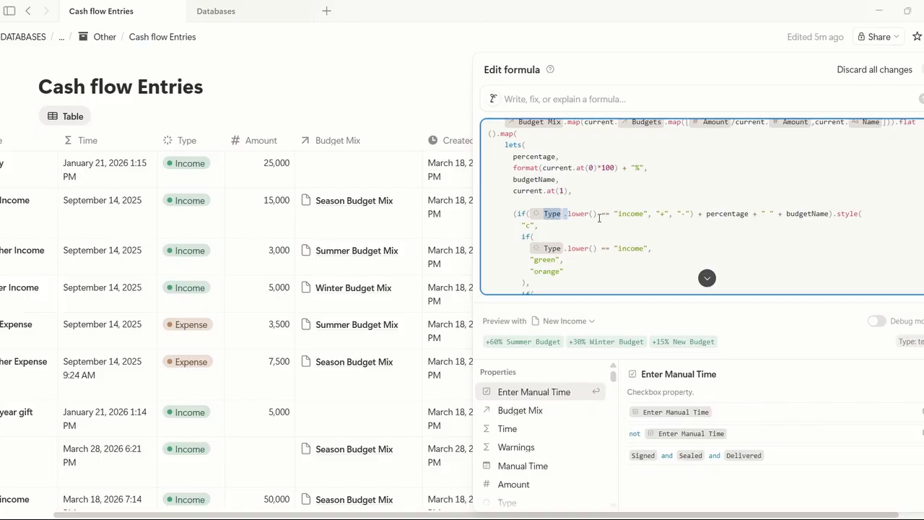
pyautogui.click(598, 215)
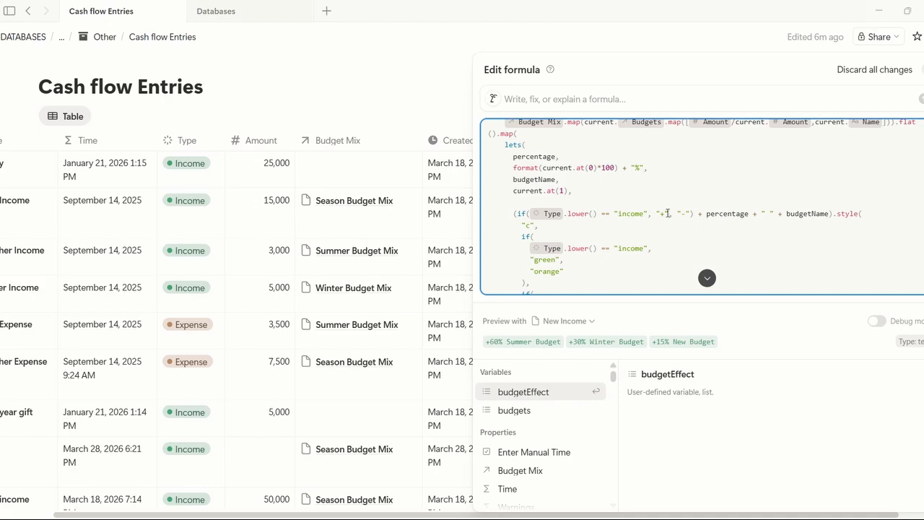
# Step: Try placing the .style() call on its own line after budgetName), and undo that line break
pyautogui.click(835, 215)
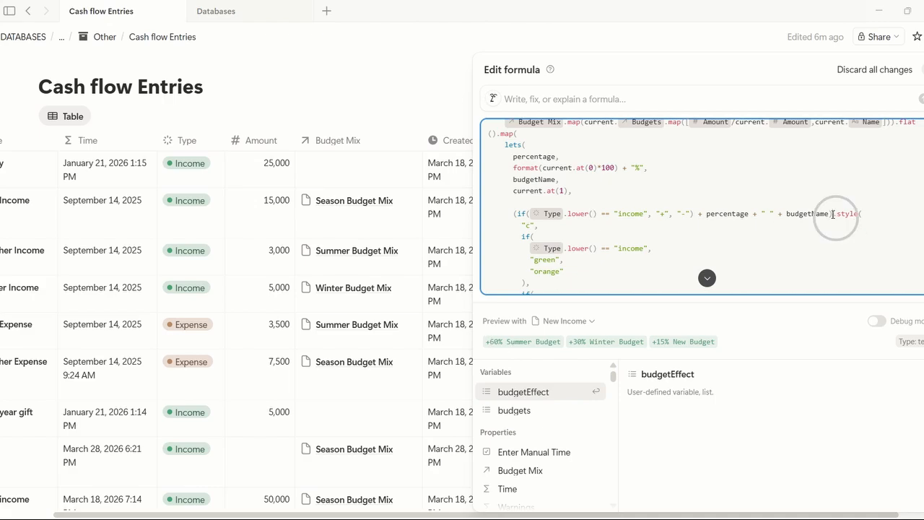
pyautogui.hotkey('shift', 'Return')
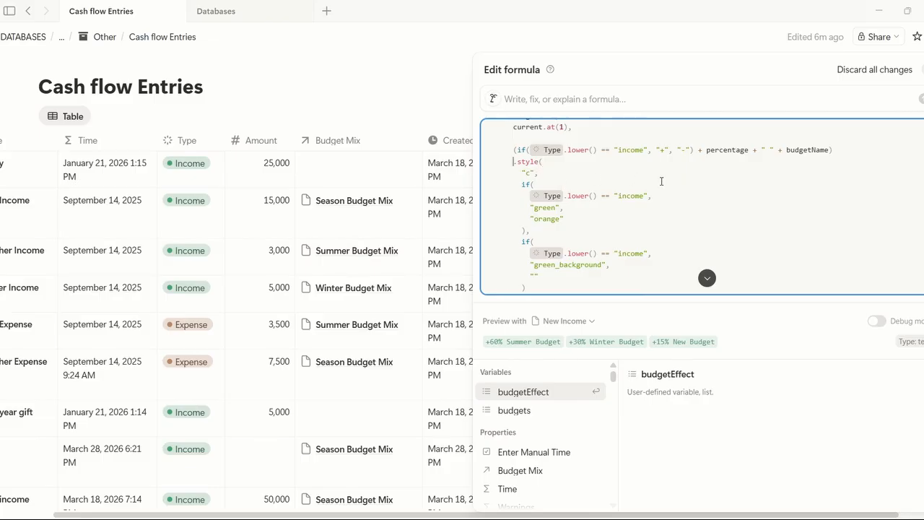
pyautogui.scroll(-2, 661, 181)
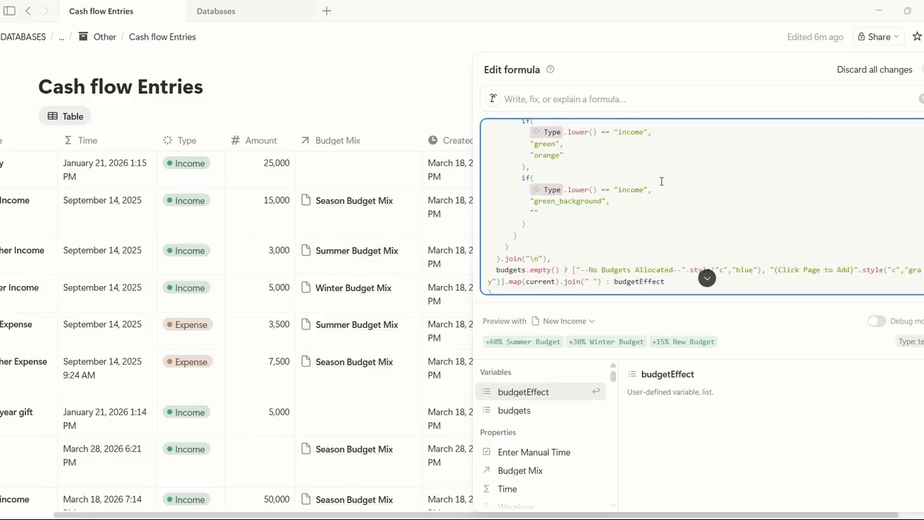
pyautogui.scroll(2, 661, 181)
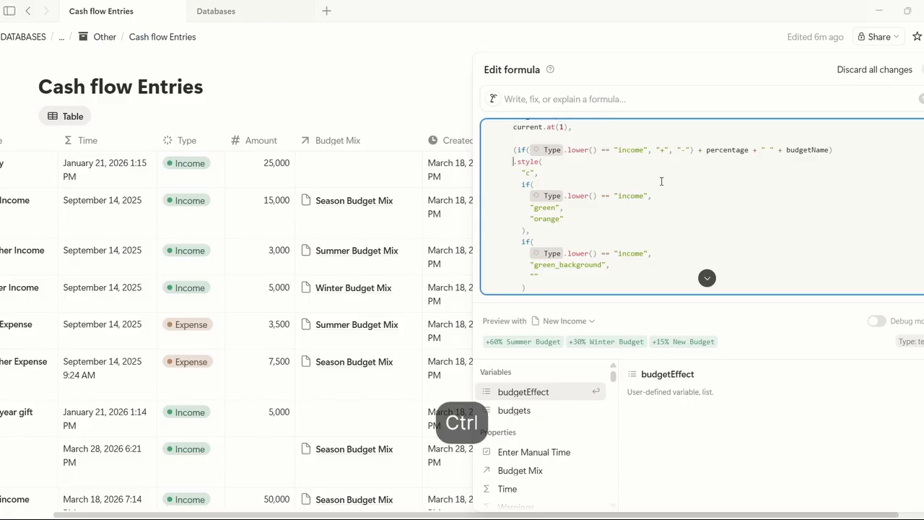
pyautogui.hotkey('ctrl', 'z')
# Step: Examine the combined sign, percentage and budgetName text and the "c" argument of the style() call applied to it
pyautogui.scroll(2, 636, 177)
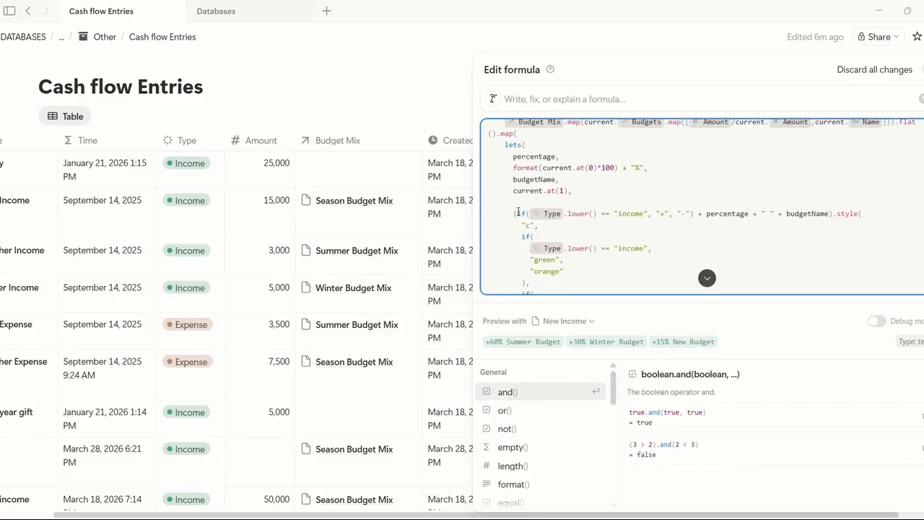
pyautogui.moveTo(517, 213); pyautogui.dragTo(835, 214)
pyautogui.click(869, 213)
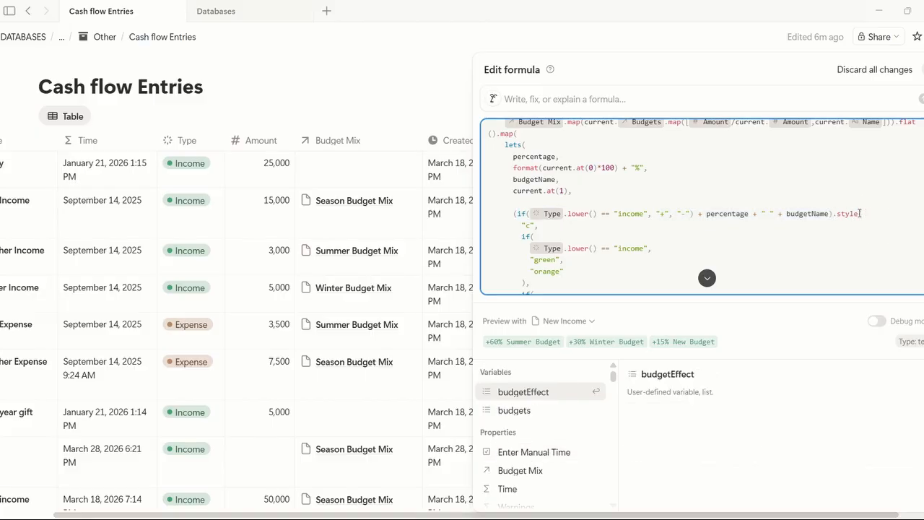
pyautogui.scroll(-2, 859, 213)
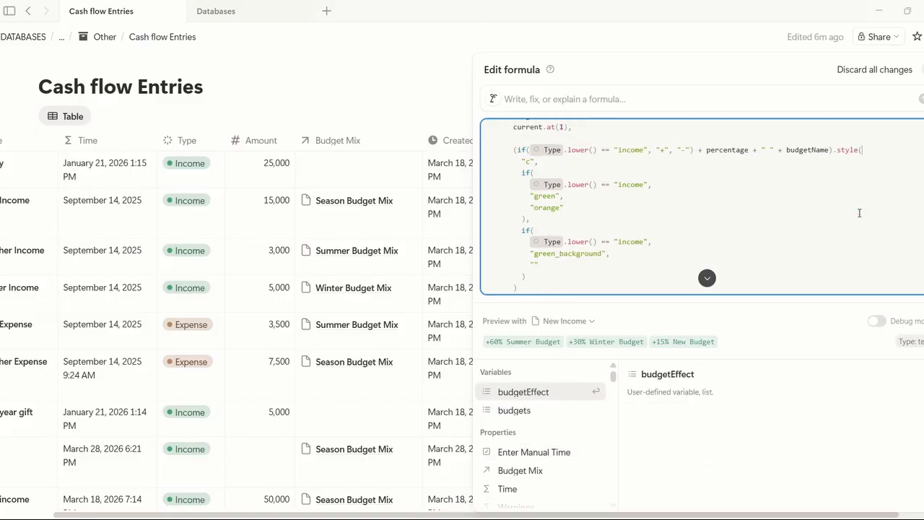
pyautogui.click(649, 186)
pyautogui.click(653, 186)
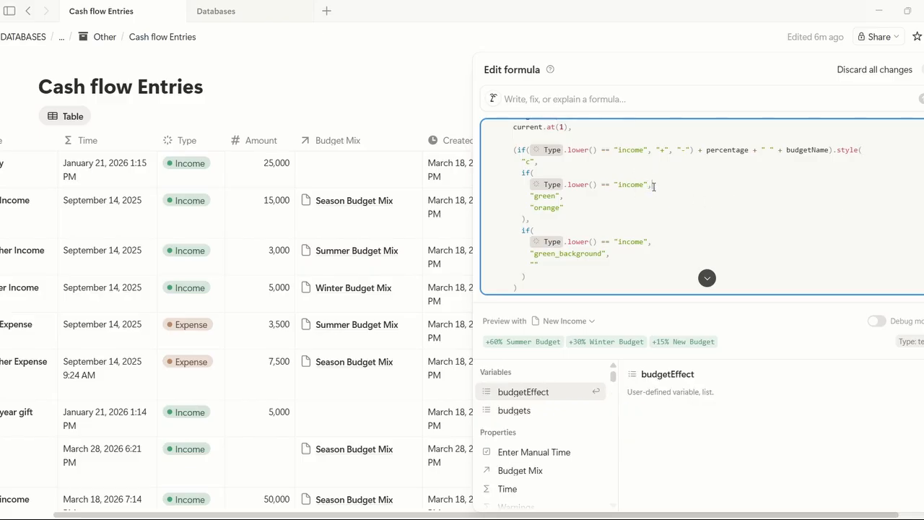
pyautogui.click(570, 201)
pyautogui.click(534, 163)
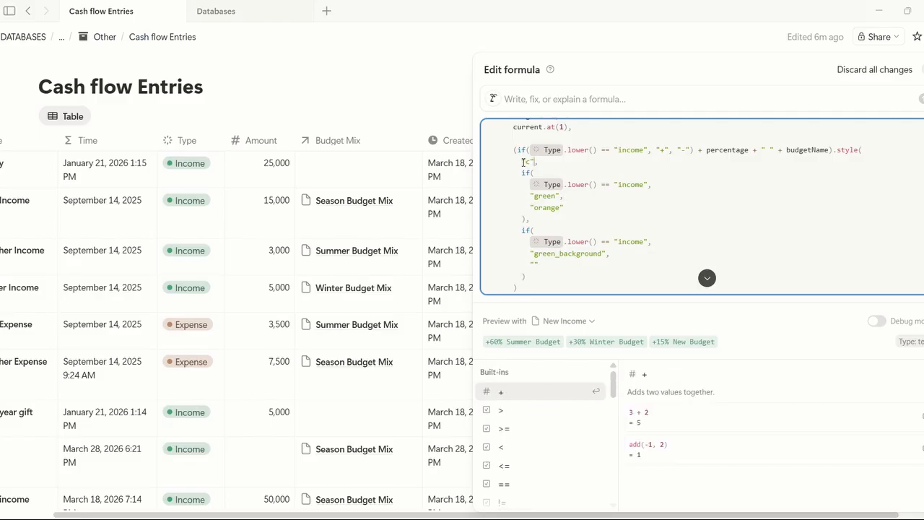
pyautogui.moveTo(521, 163); pyautogui.dragTo(538, 162)
pyautogui.click(538, 162)
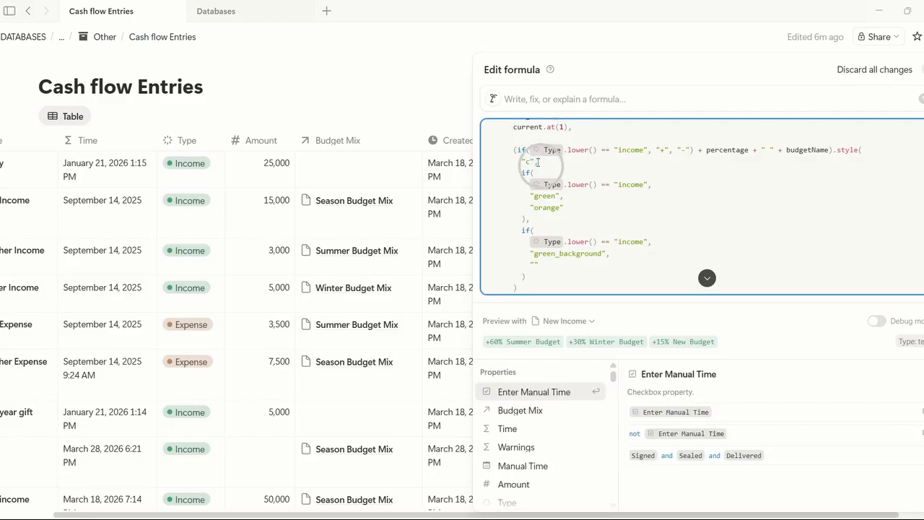
# Step: Examine the two if() arguments of style() that set the green or orange text colour and the green_background for income
pyautogui.moveTo(521, 174); pyautogui.dragTo(556, 219)
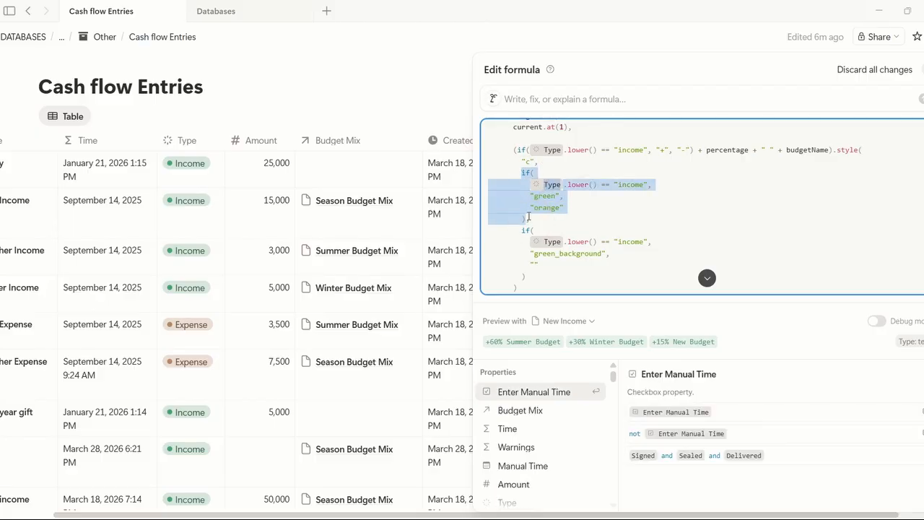
pyautogui.click(527, 217)
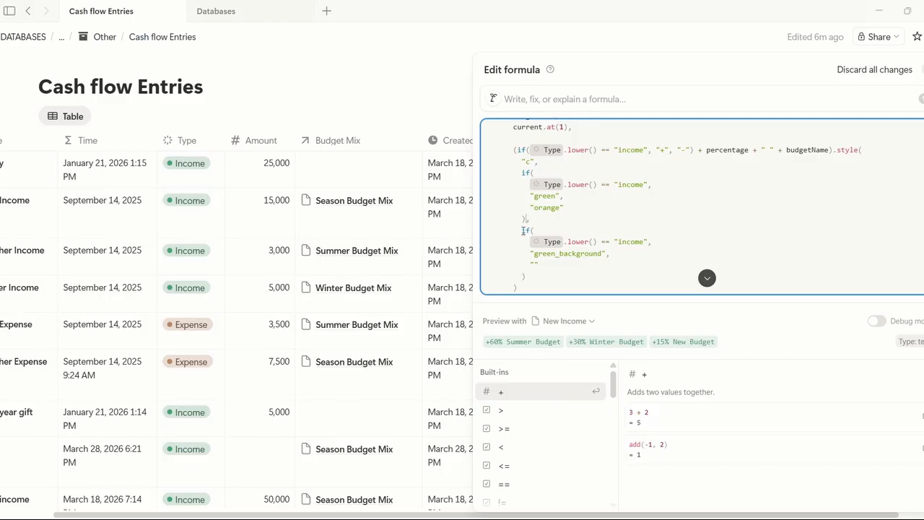
pyautogui.moveTo(522, 230); pyautogui.dragTo(536, 273)
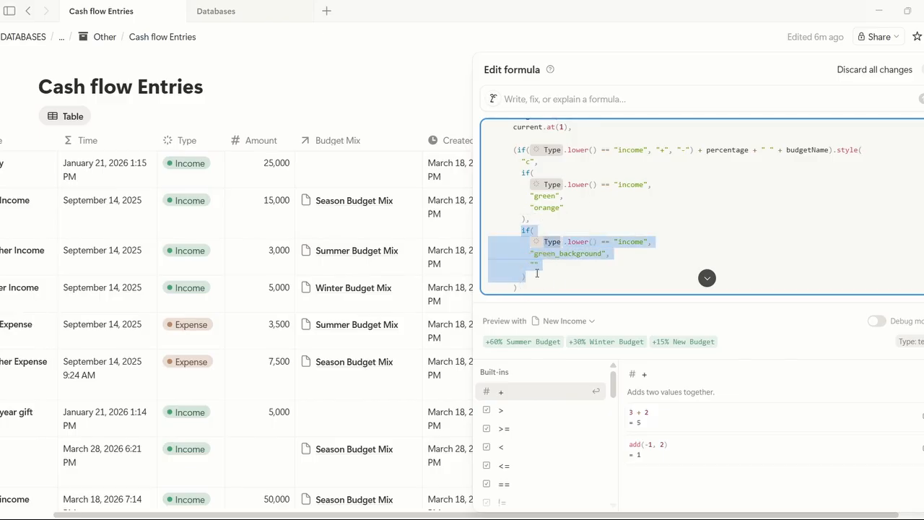
pyautogui.click(549, 274)
pyautogui.scroll(-2, 669, 242)
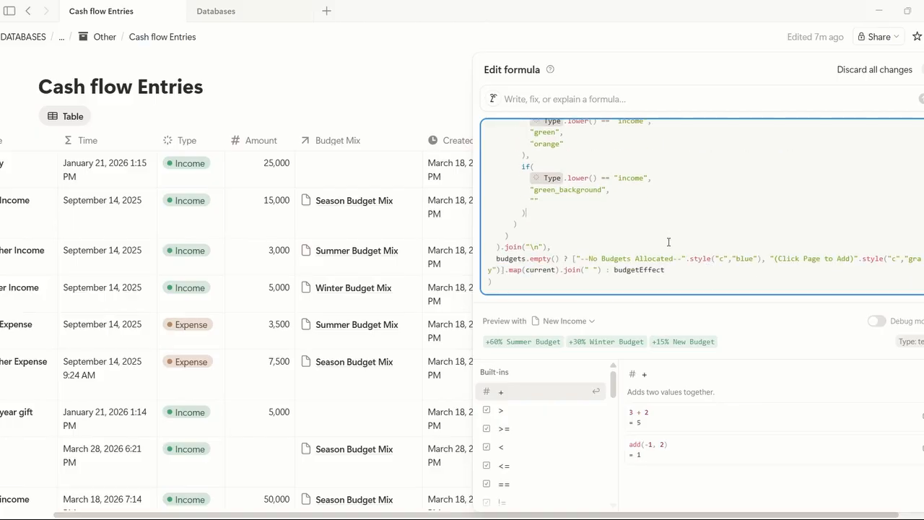
pyautogui.click(542, 202)
pyautogui.press('Down')
pyautogui.scroll(2, 674, 221)
pyautogui.scroll(-2, 676, 222)
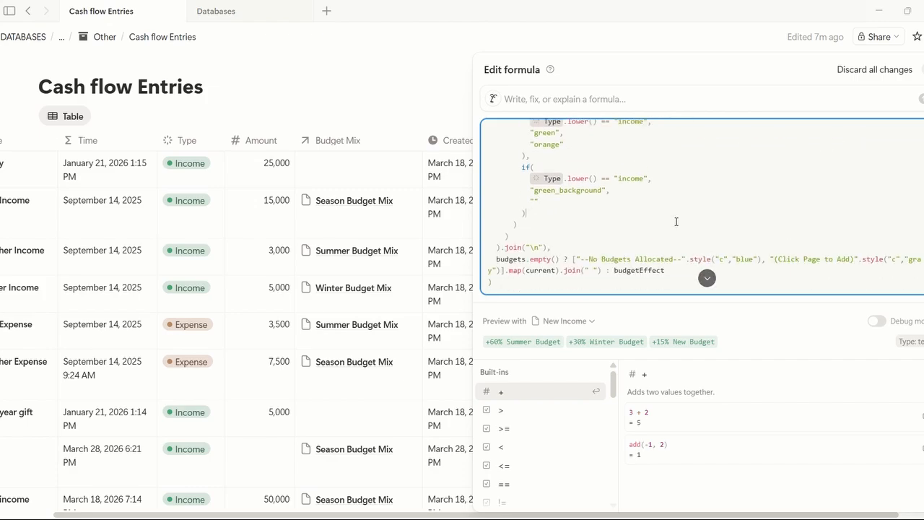
# Step: Examine how join("\n") separates the budget labels in the New Income preview, switching debug mode on for the check and off again
pyautogui.click(526, 239)
pyautogui.click(547, 248)
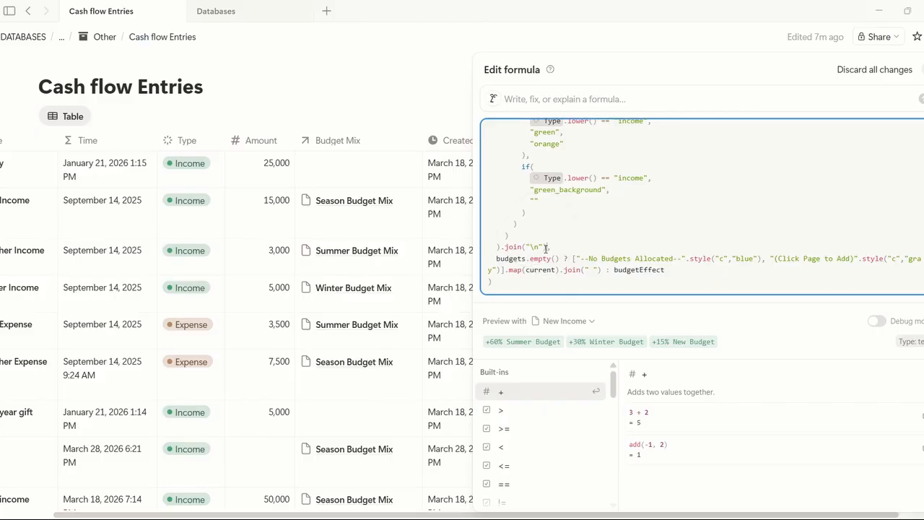
pyautogui.moveTo(487, 340); pyautogui.dragTo(567, 340)
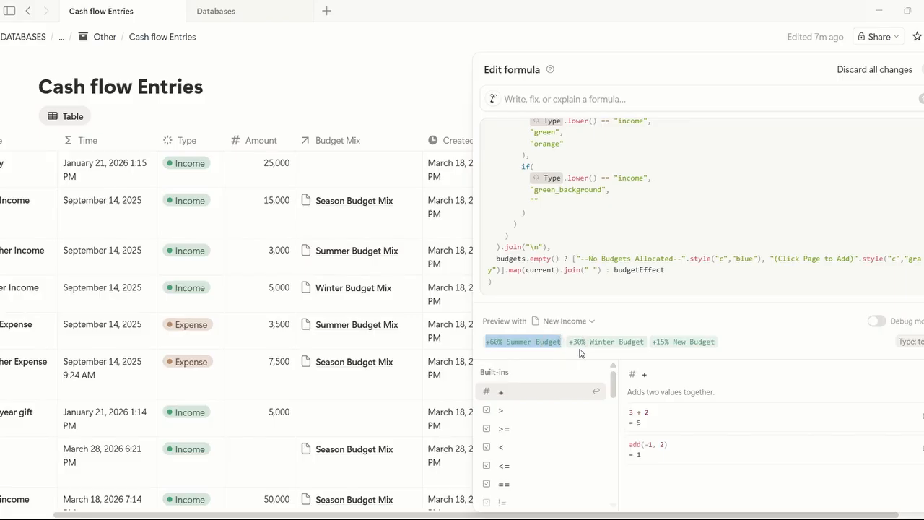
pyautogui.click(553, 247)
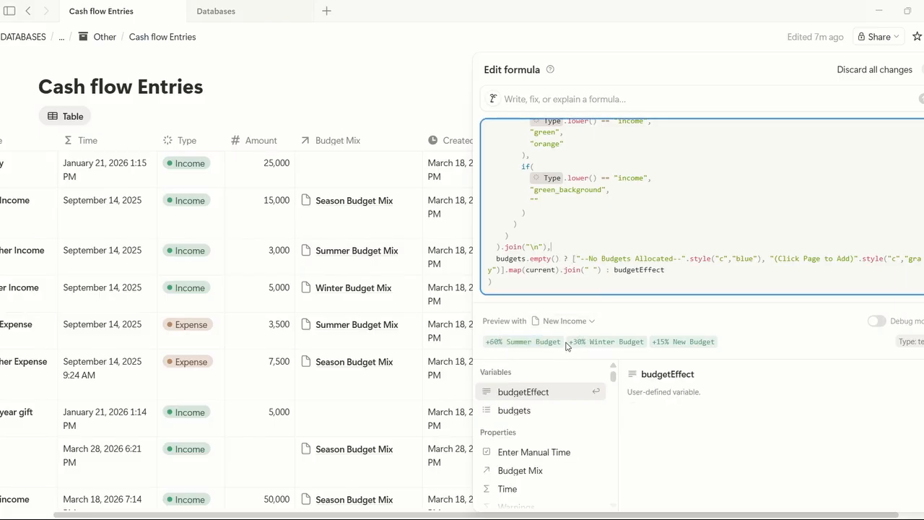
pyautogui.click(875, 321)
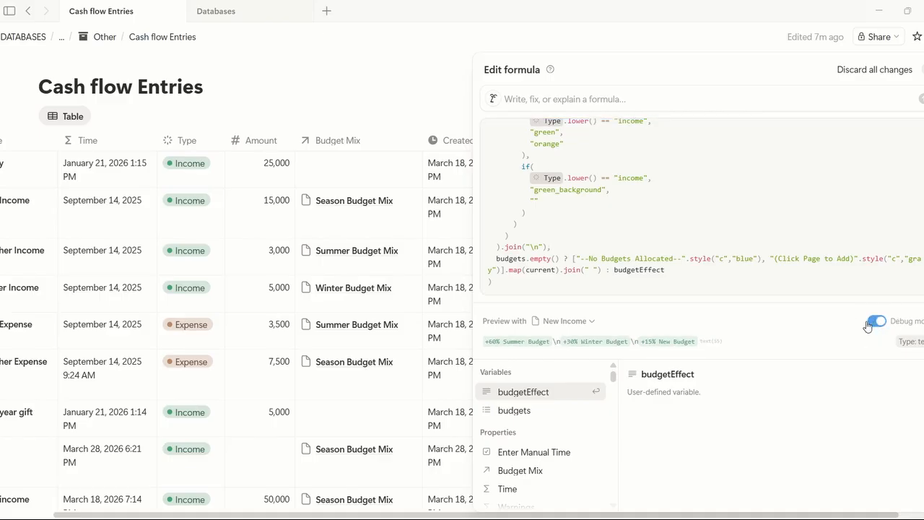
pyautogui.click(558, 342)
pyautogui.click(557, 343)
pyautogui.click(556, 343)
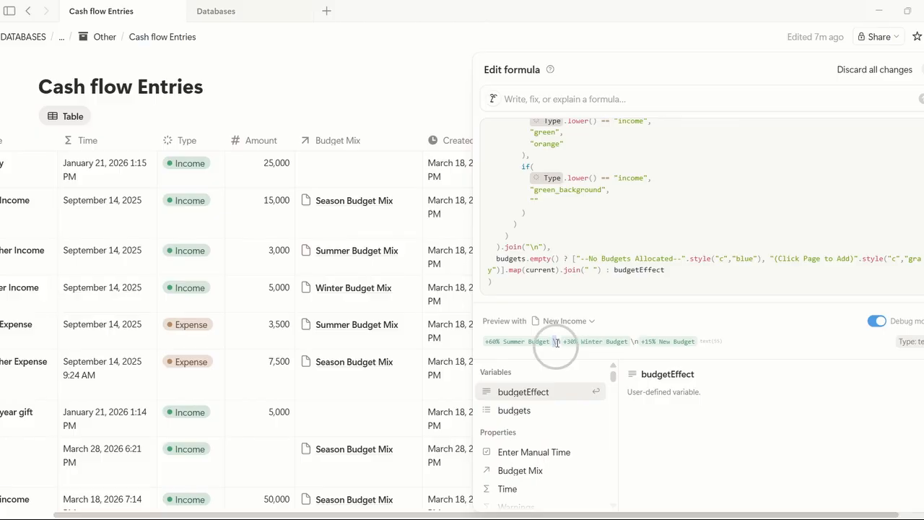
pyautogui.click(557, 343)
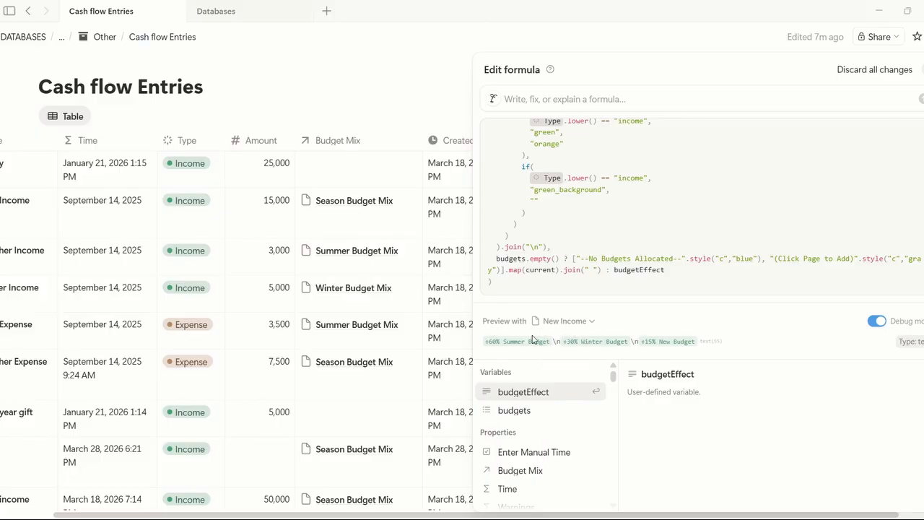
pyautogui.click(876, 321)
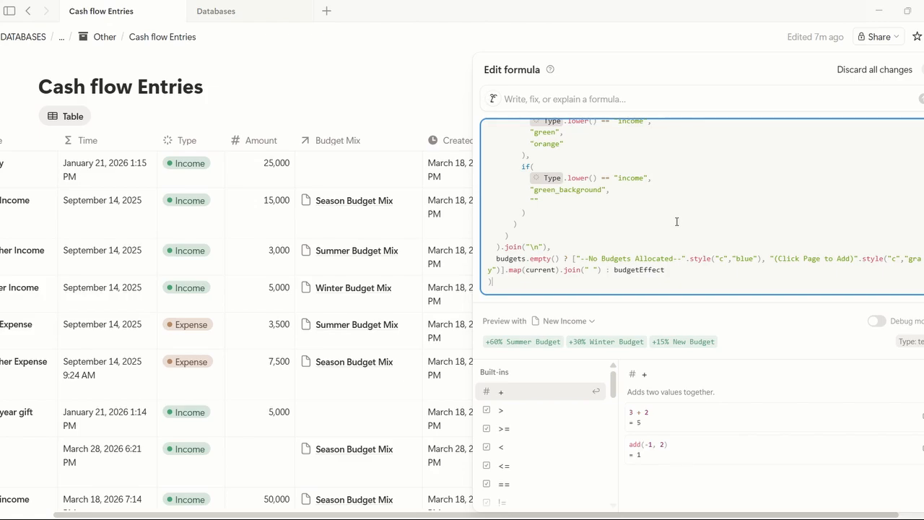
# Step: Insert a blank line after .join("\n"), to separate the budgetEffect variable from the final budgets.empty() expression
pyautogui.click(628, 249)
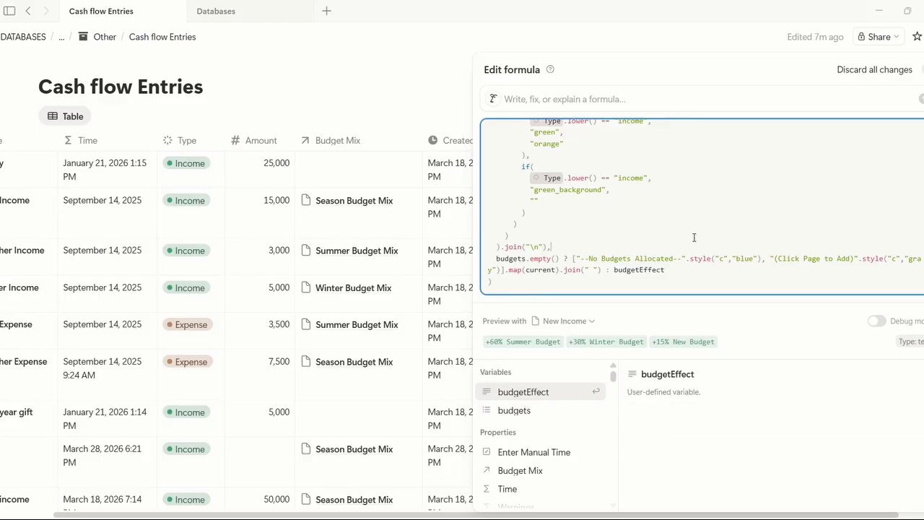
pyautogui.scroll(4, 693, 237)
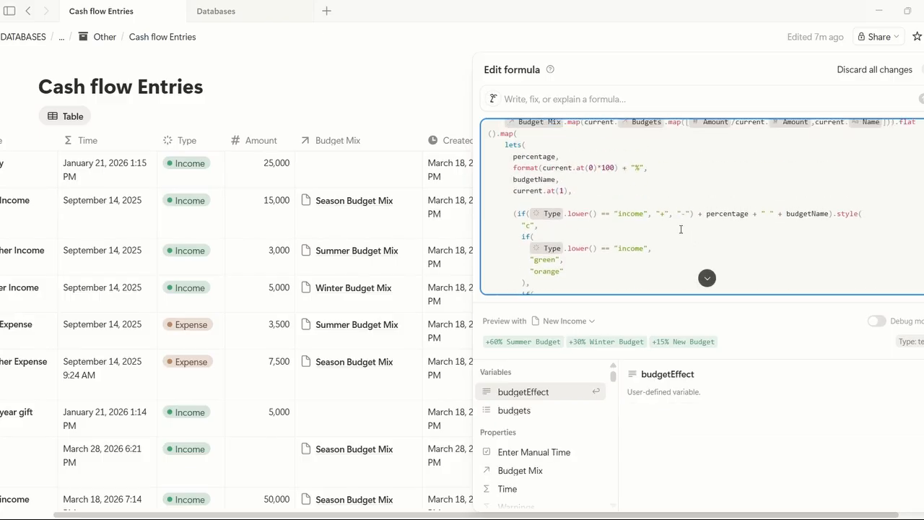
pyautogui.scroll(2, 680, 229)
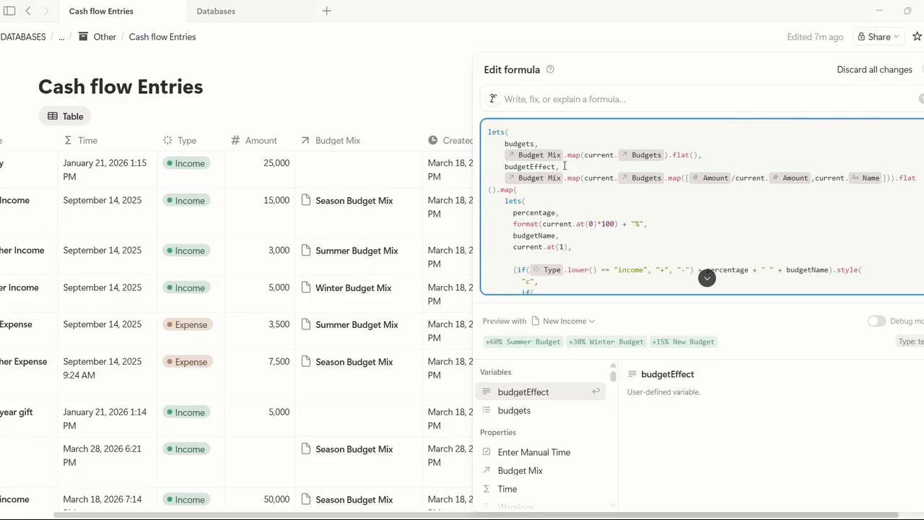
pyautogui.scroll(-5, 682, 200)
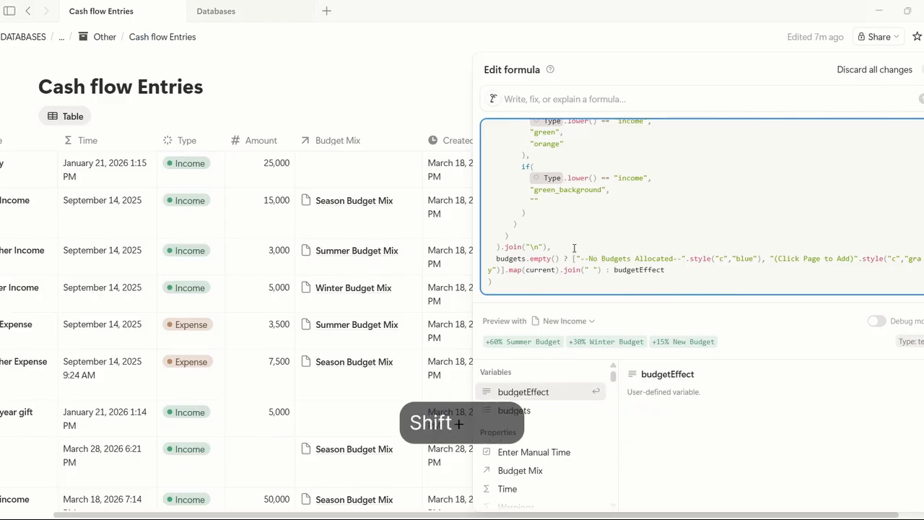
pyautogui.hotkey('shift', 'Return')
pyautogui.scroll(5, 573, 249)
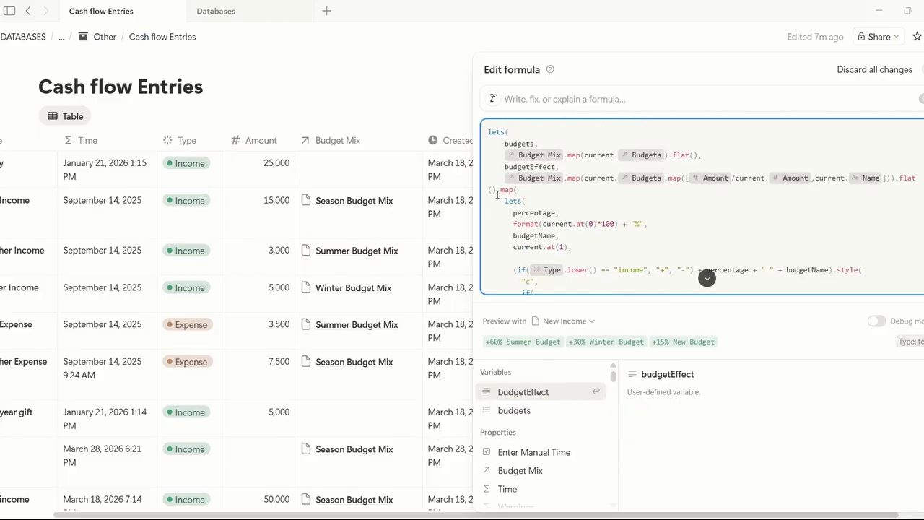
pyautogui.scroll(-6, 527, 187)
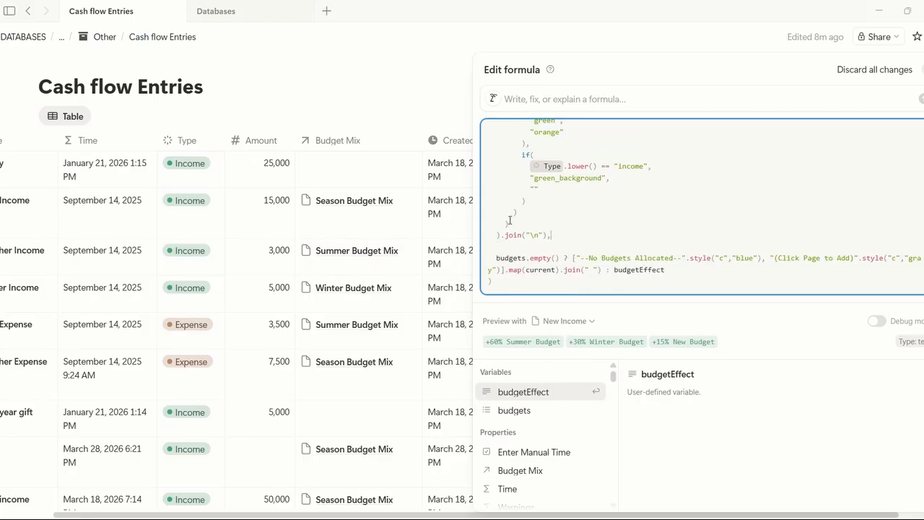
pyautogui.scroll(5, 554, 206)
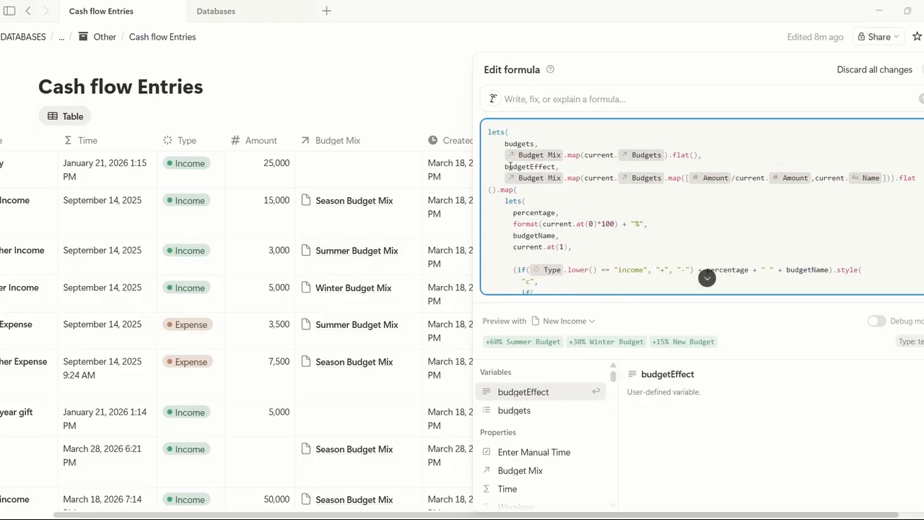
pyautogui.scroll(-6, 598, 192)
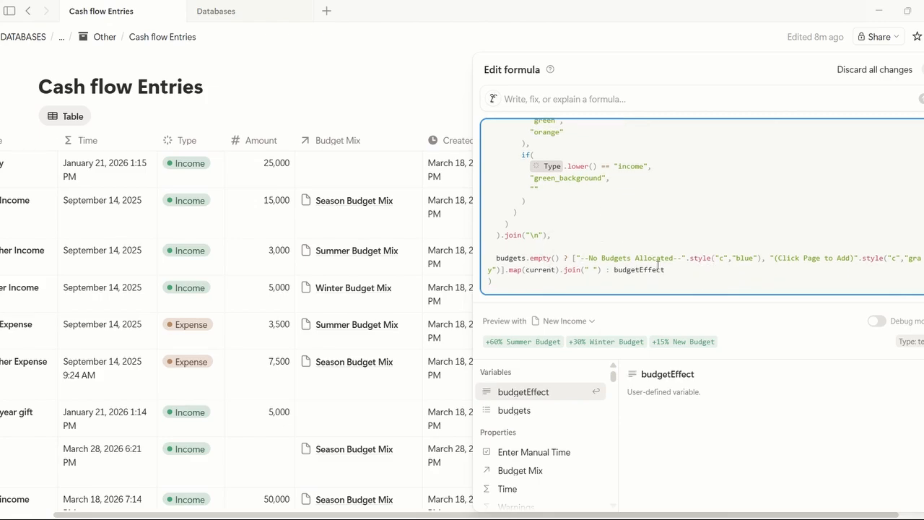
# Step: Examine the budgets.empty() conditional with its "--No Budgets Allocated--" text and budgetEffect alternative, and close the formula editor
pyautogui.click(563, 257)
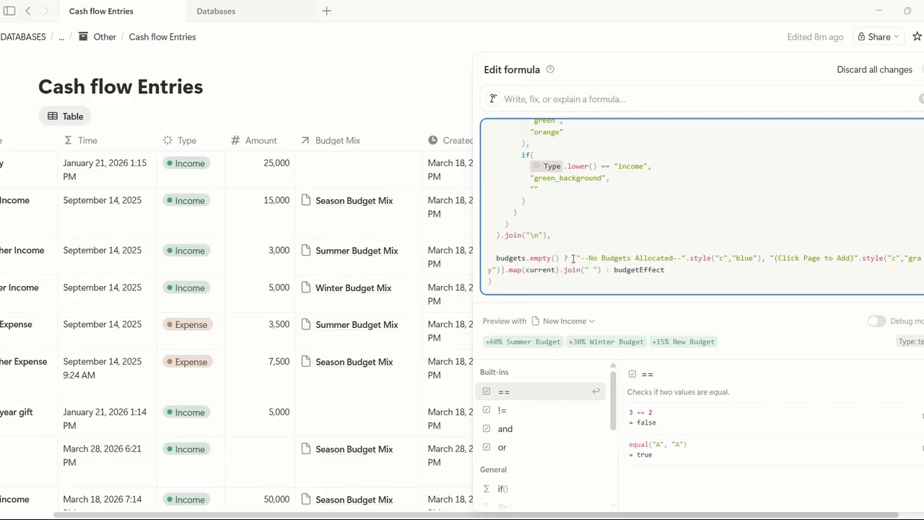
pyautogui.moveTo(573, 257); pyautogui.dragTo(599, 267)
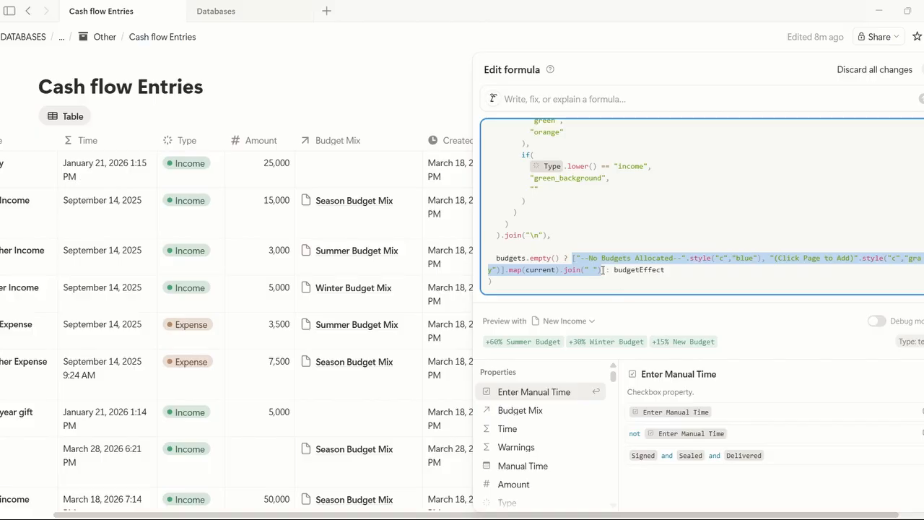
pyautogui.click(543, 257)
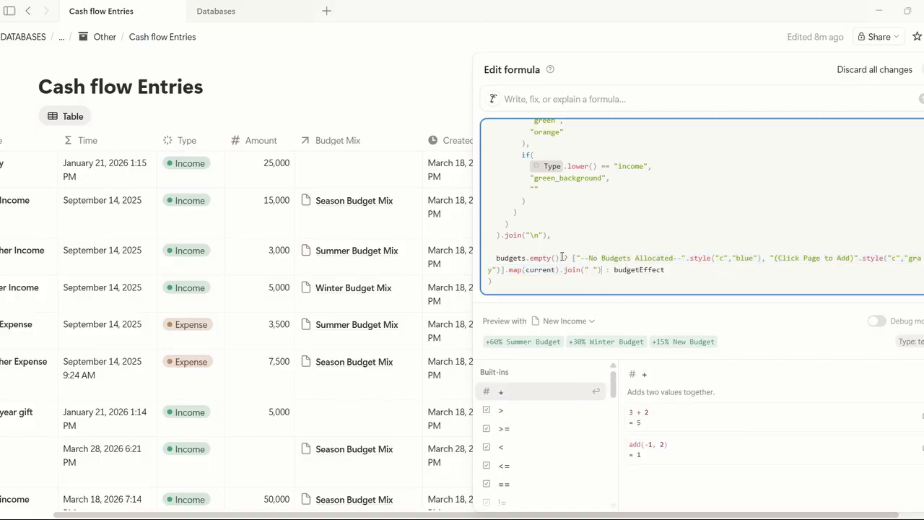
pyautogui.click(552, 235)
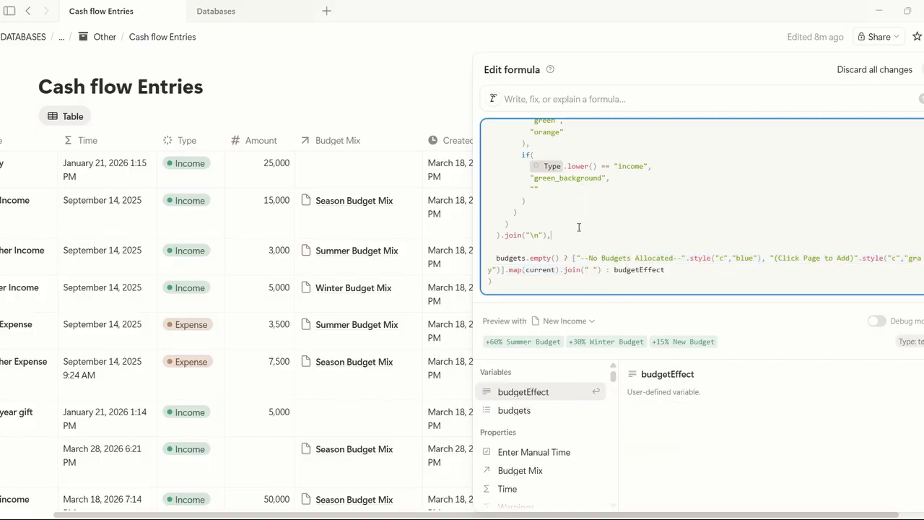
pyautogui.click(684, 273)
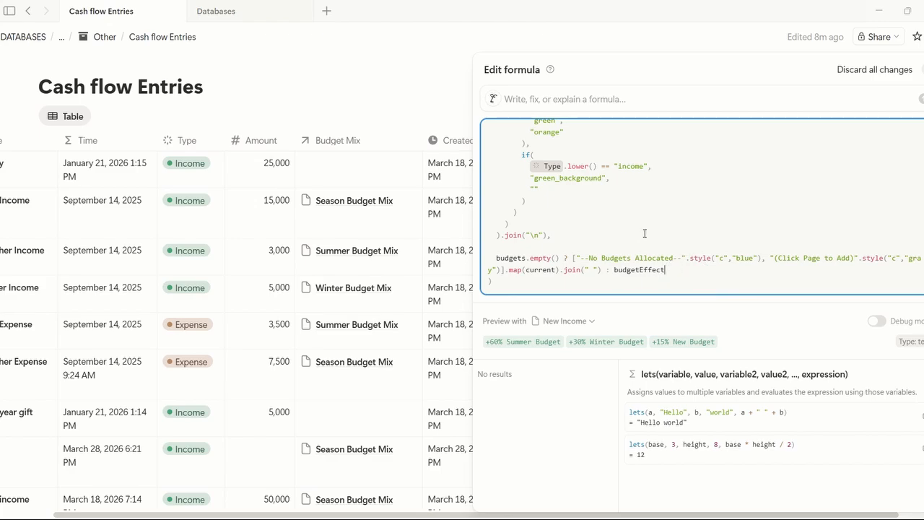
pyautogui.click(674, 282)
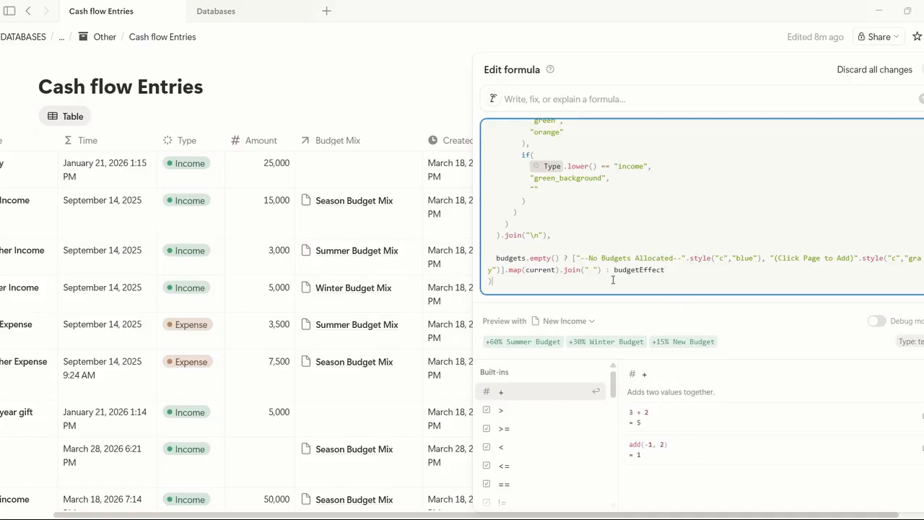
pyautogui.press('Escape')
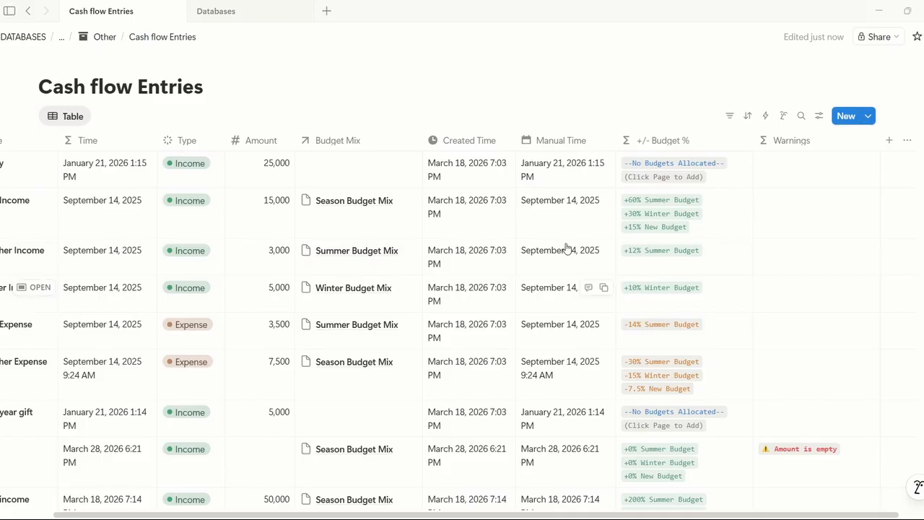
# Step: Compare the +/- Budget % labels of income and expense entries with the formula's colour conditions, opened from the New Expense entry
pyautogui.scroll(-2, 690, 245)
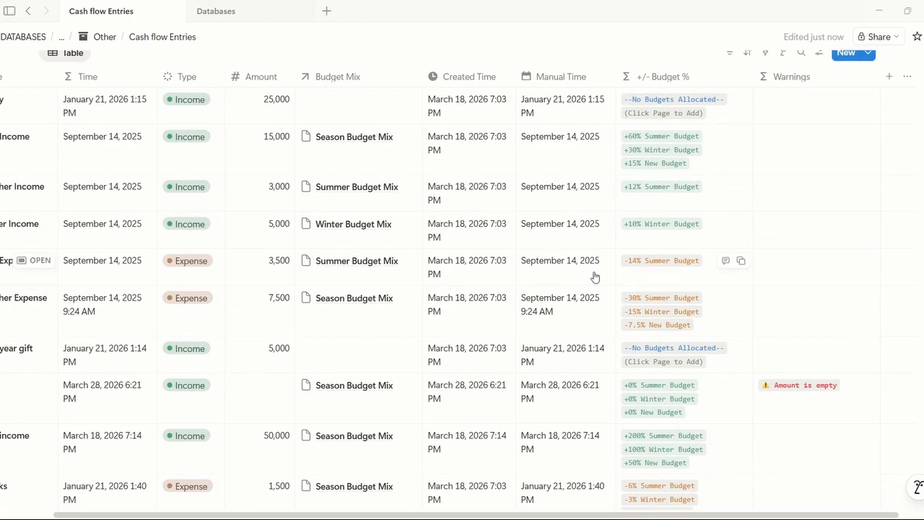
pyautogui.click(653, 280)
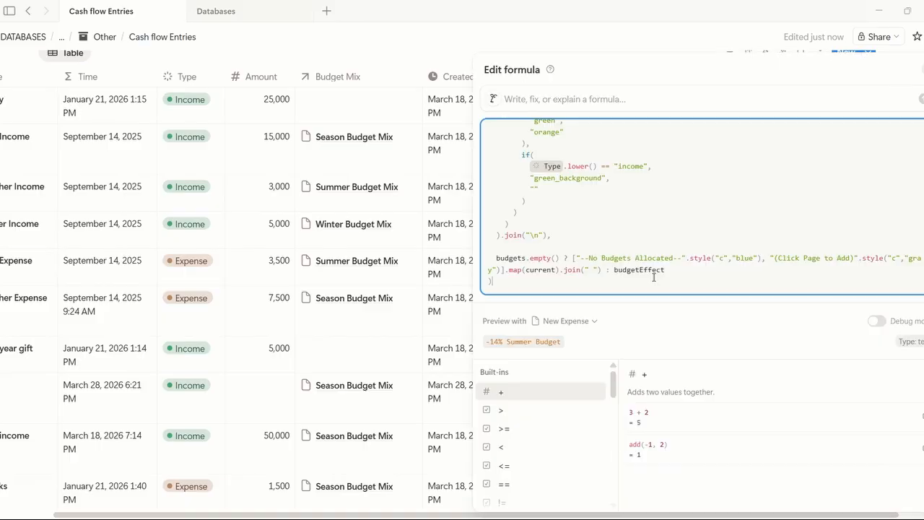
pyautogui.scroll(2, 598, 192)
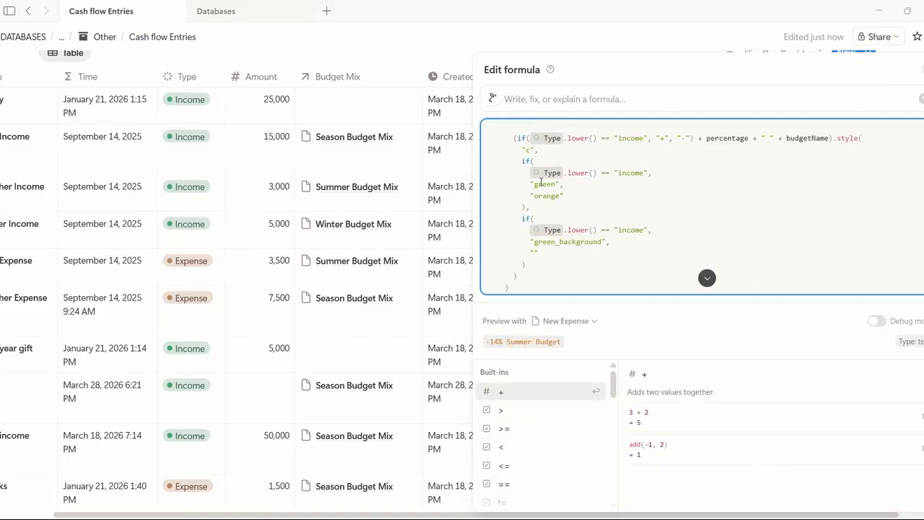
pyautogui.press('Escape')
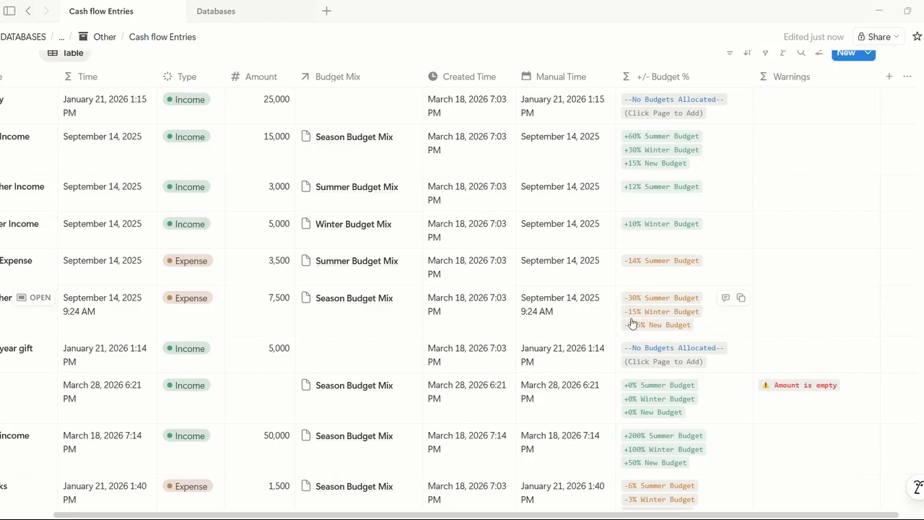
pyautogui.scroll(-2, 640, 338)
pyautogui.scroll(3, 652, 299)
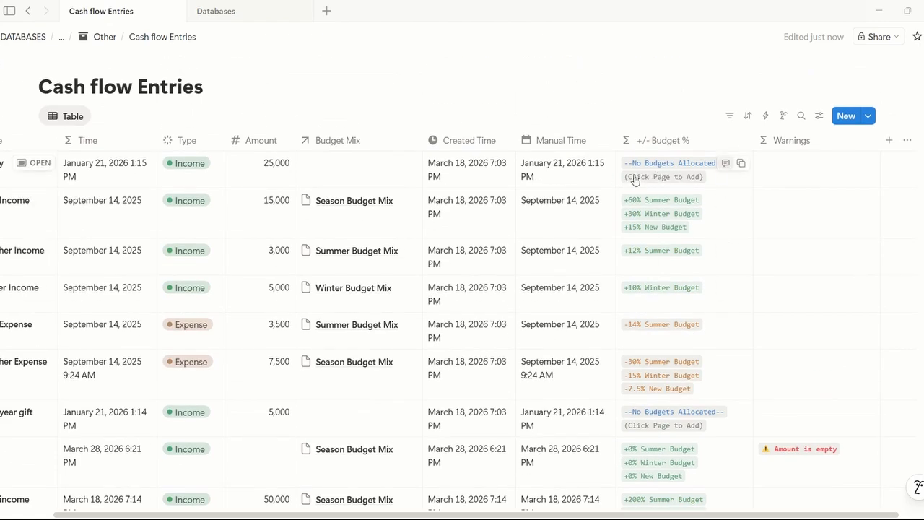
# Step: Link the Salary entry to Winter Budget Mix in its Budget Mix property
pyautogui.click(345, 174)
pyautogui.press('Escape')
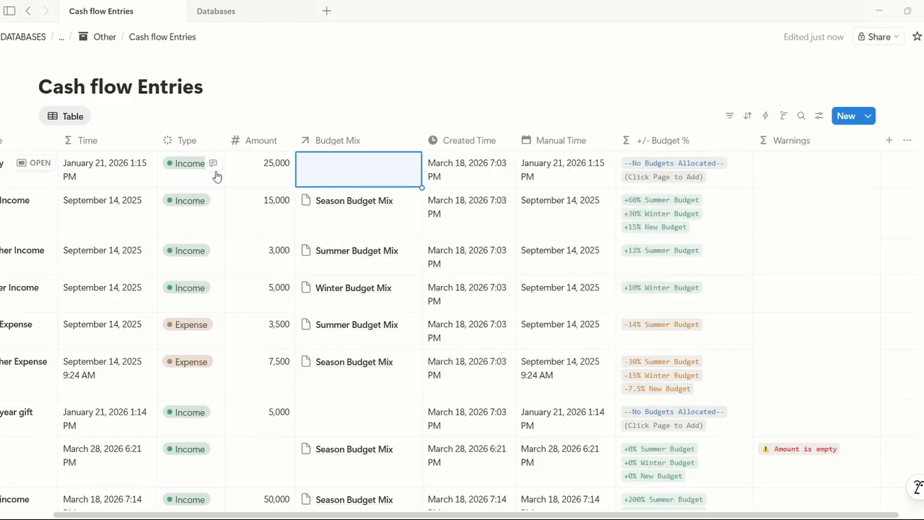
pyautogui.hscroll(-2, 135, 187)
pyautogui.hscroll(-2, 135, 187)
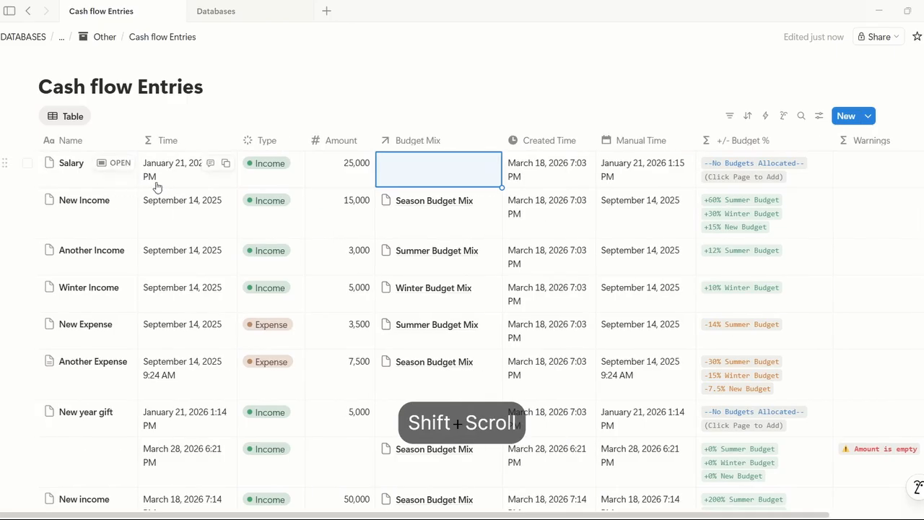
pyautogui.click(116, 163)
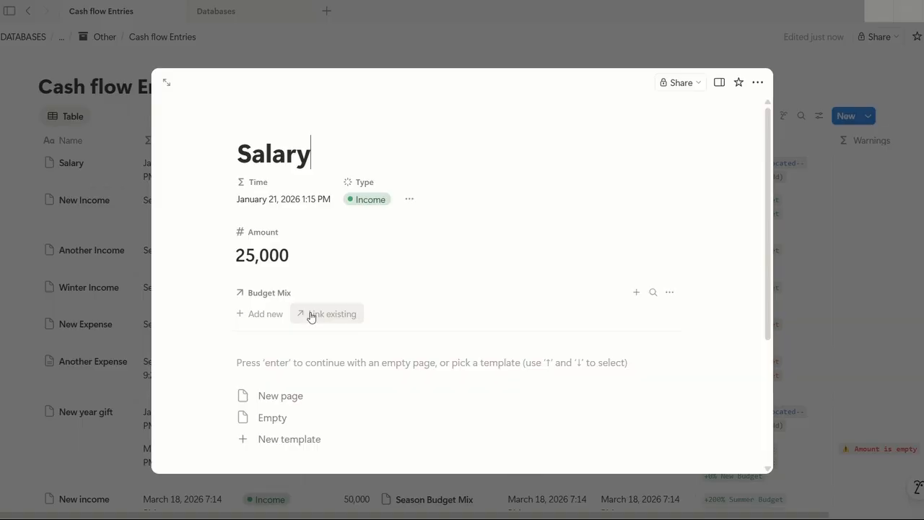
pyautogui.press('Escape')
pyautogui.click(452, 166)
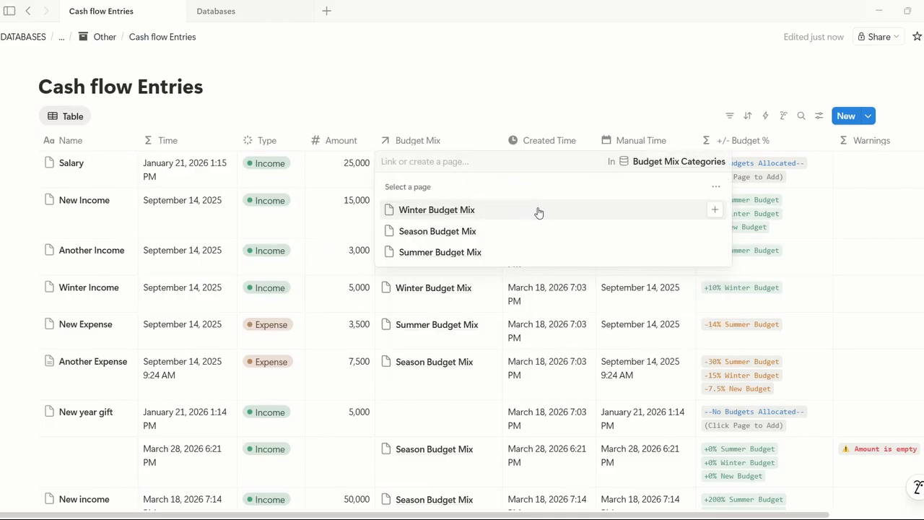
pyautogui.click(537, 210)
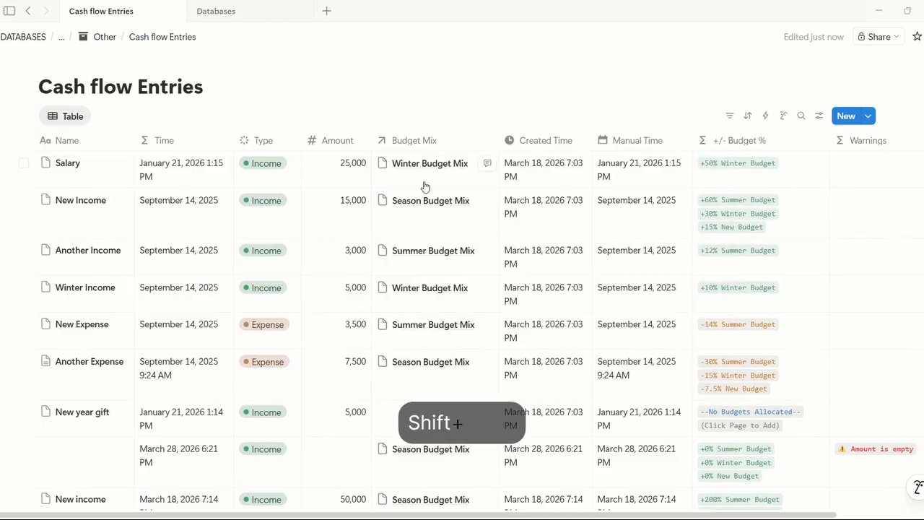
# Step: Check the Salary entry's +/- Budget % label against its Amount
pyautogui.hscroll(2, 424, 187)
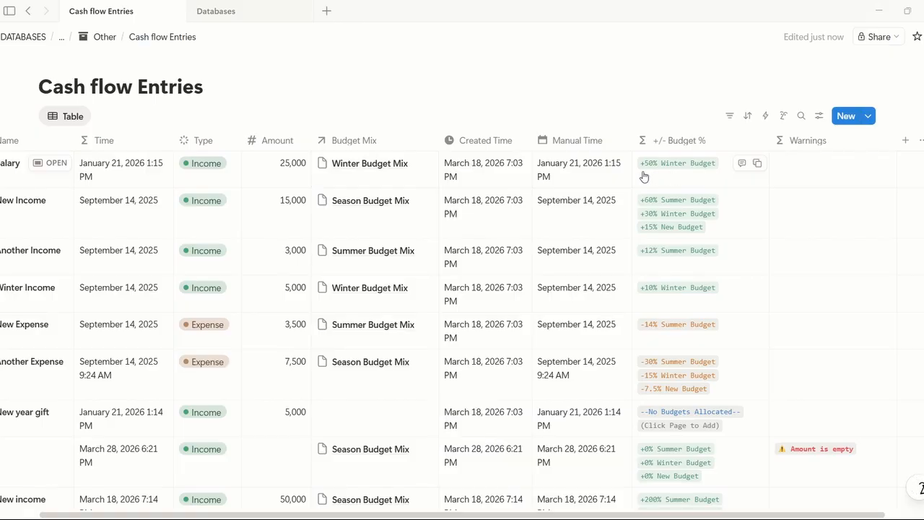
pyautogui.click(285, 184)
pyautogui.press('Escape')
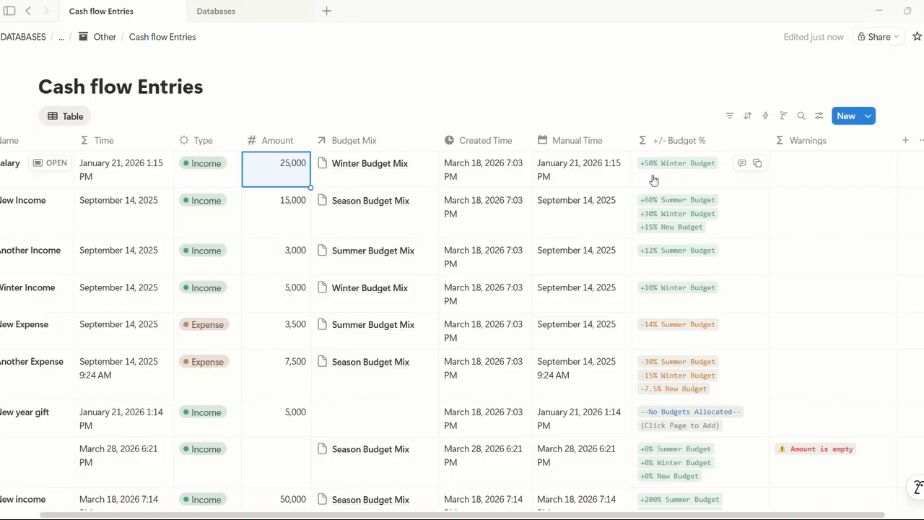
pyautogui.hscroll(-2, 190, 140)
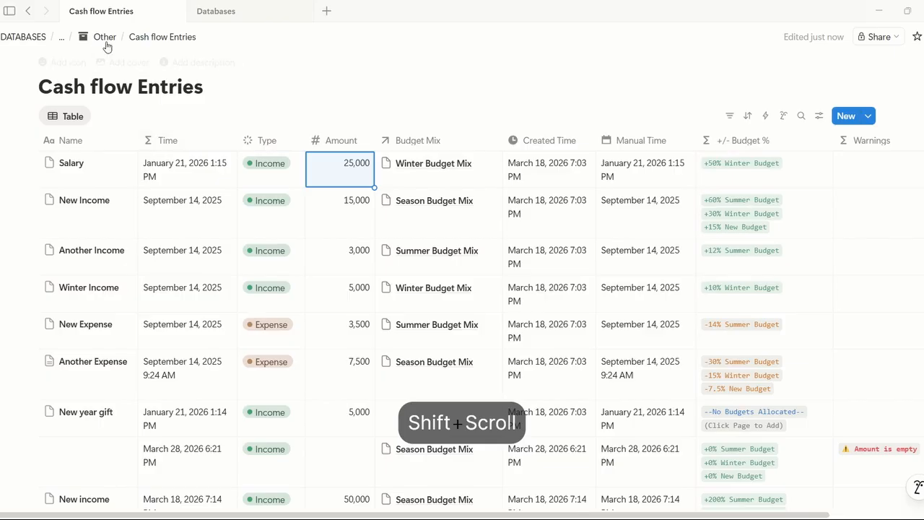
# Step: Open the Budgets database from the Other page and look up the Winter Budget's Amount
pyautogui.click(81, 38)
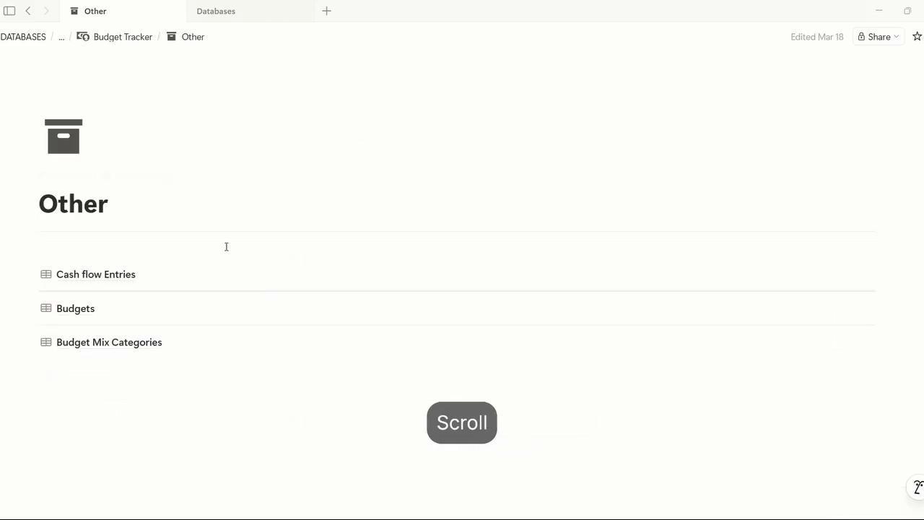
pyautogui.click(156, 313)
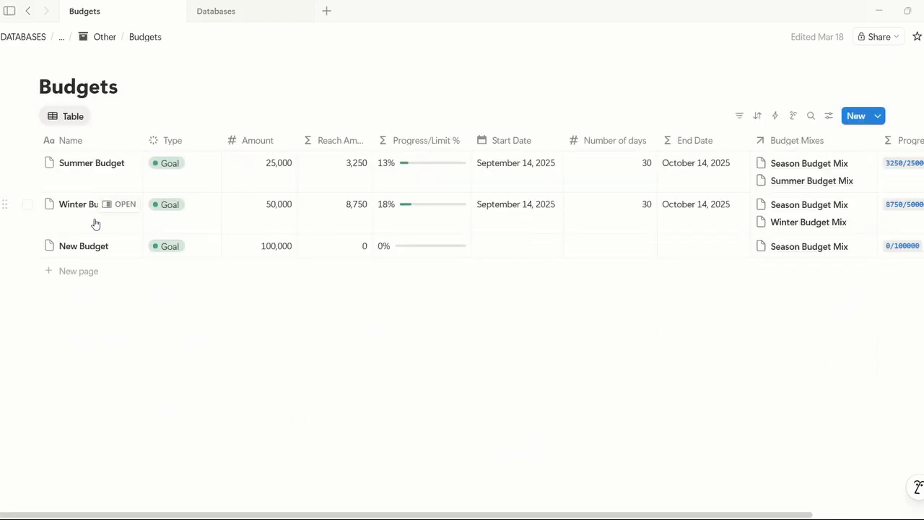
pyautogui.click(285, 222)
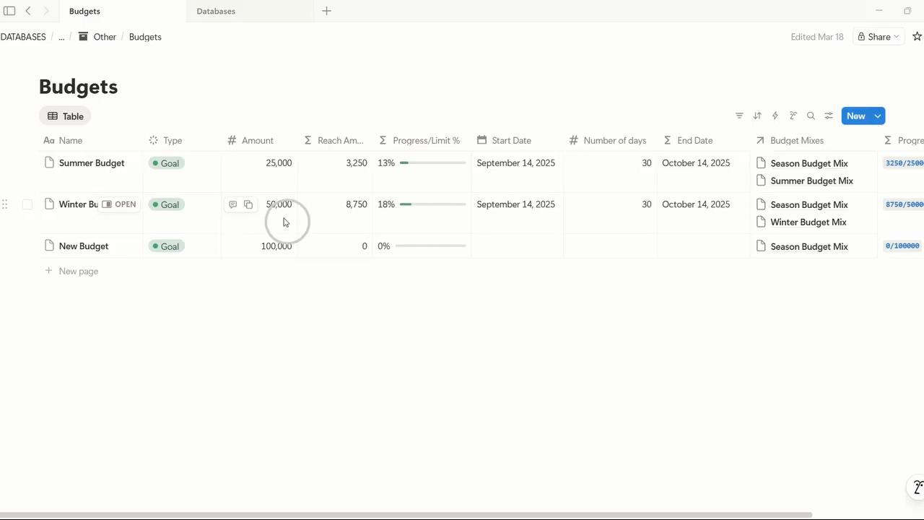
pyautogui.press('Escape')
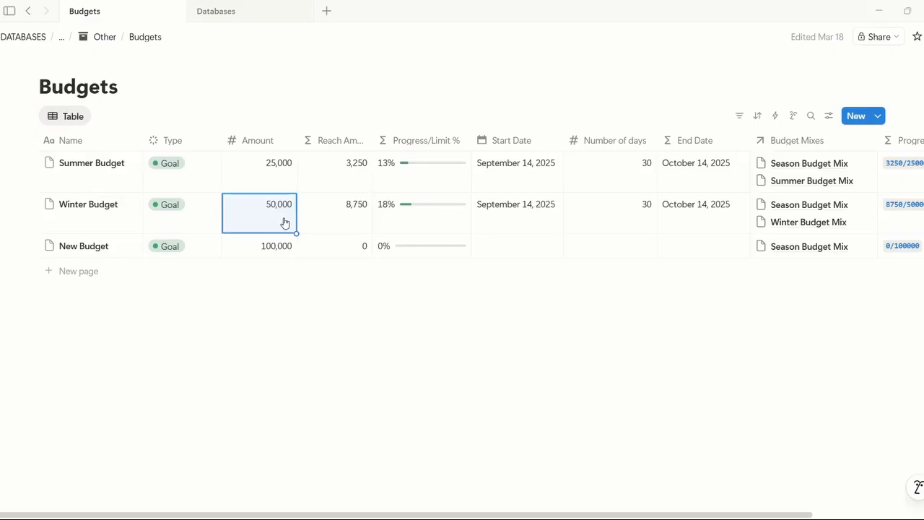
# Step: Go back to Cash flow Entries to review Salary's +/- Budget % label, and switch to the open Databases page
pyautogui.click(103, 36)
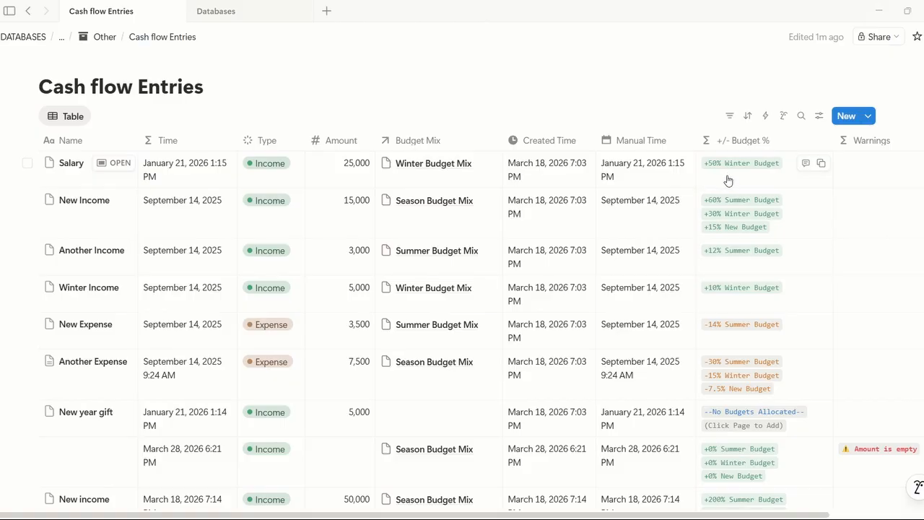
pyautogui.hscroll(3, 691, 180)
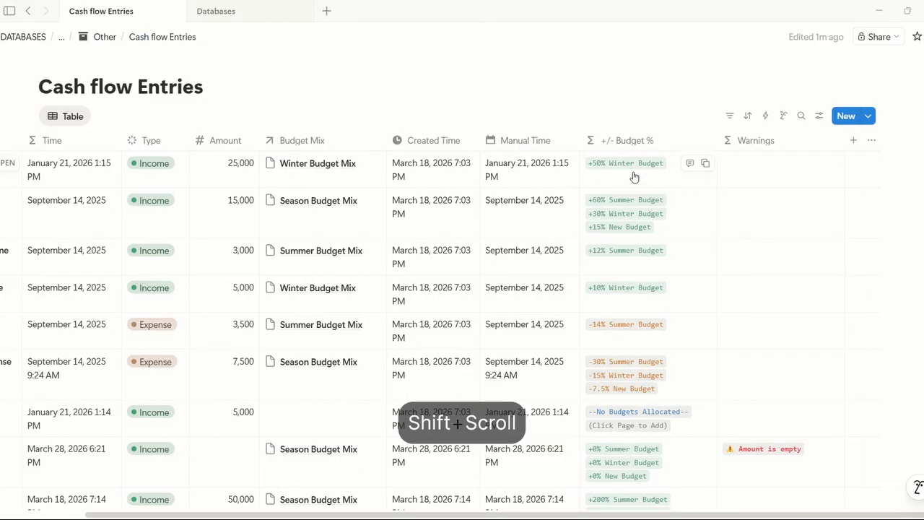
pyautogui.click(279, 13)
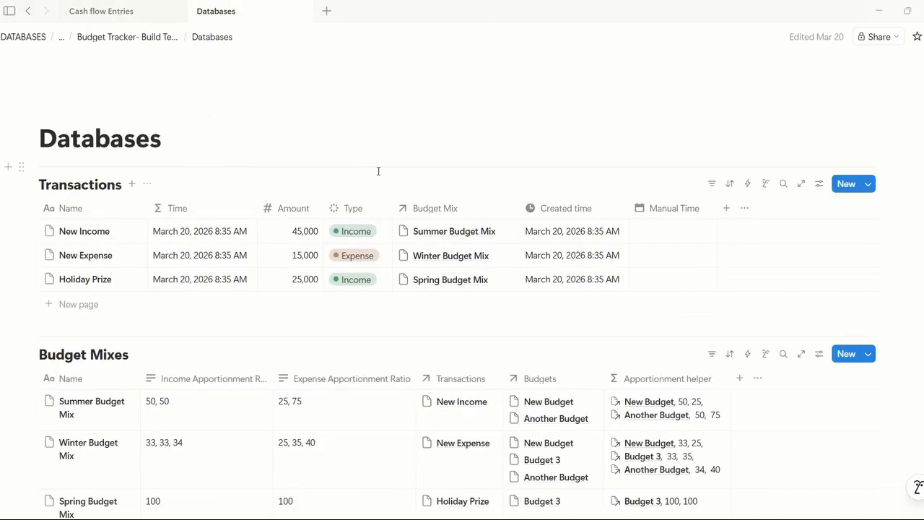
# Step: Copy the entire +/- Budget % formula from the Cash flow Entries database
pyautogui.click(134, 12)
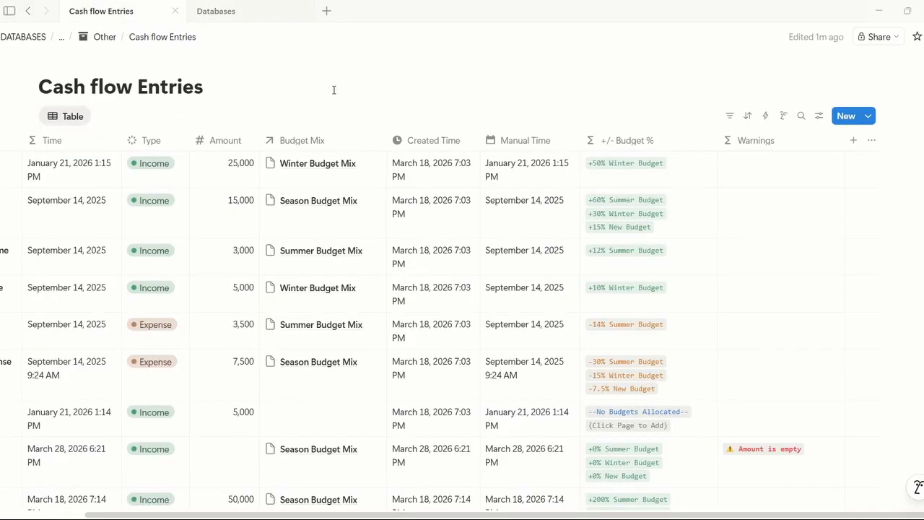
pyautogui.click(616, 182)
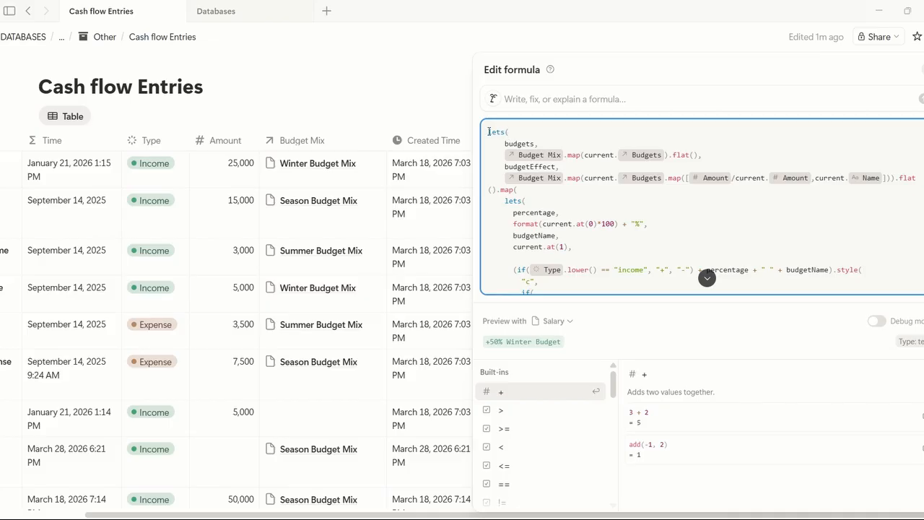
pyautogui.moveTo(488, 132); pyautogui.dragTo(508, 280)
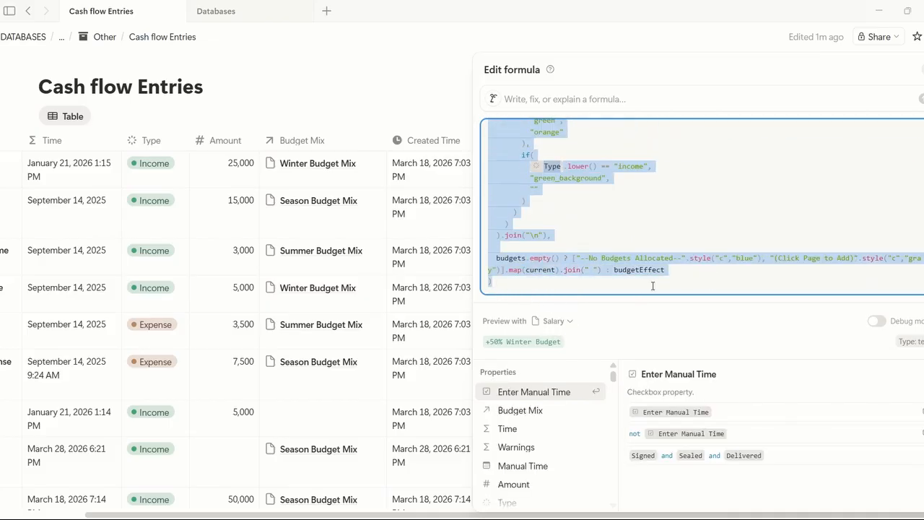
pyautogui.hotkey('ctrl', 'c')
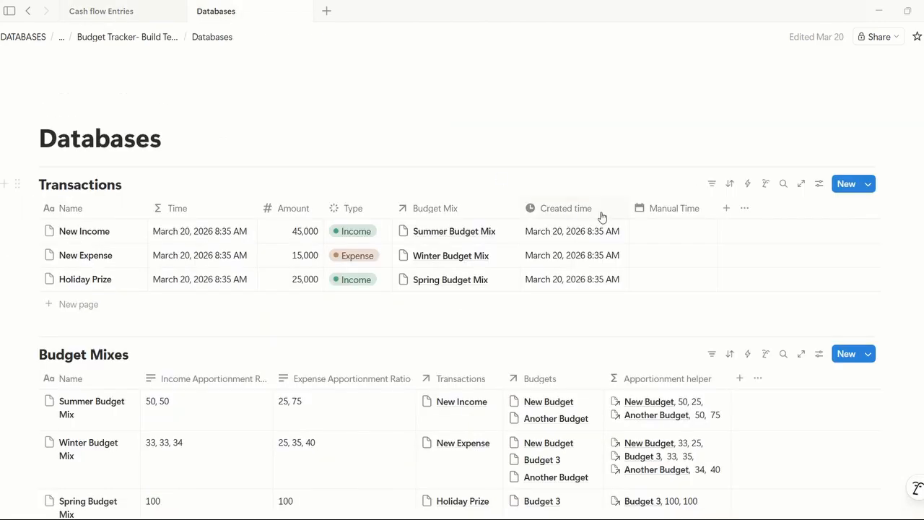
# Step: Add a formula property named Budget Effect to the Transactions database on the Databases page
pyautogui.click(727, 209)
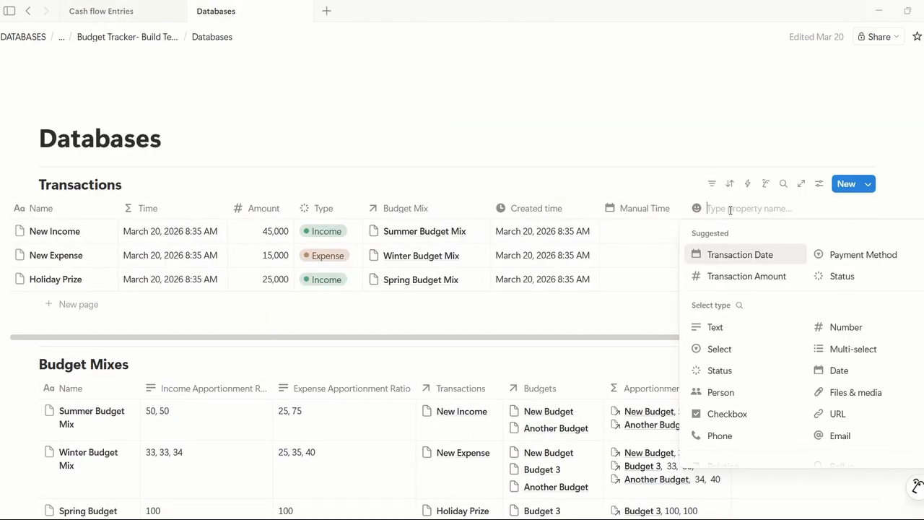
pyautogui.write('Budget Effect')
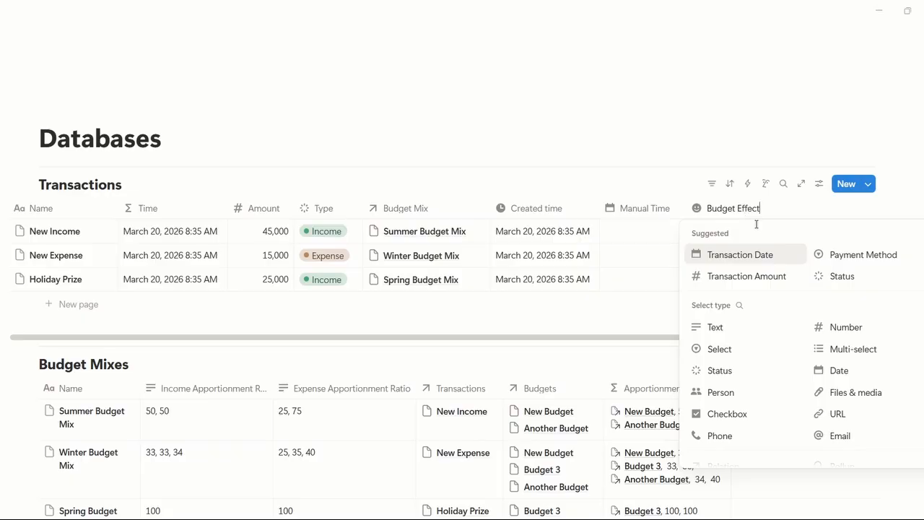
pyautogui.scroll(-2, 793, 346)
pyautogui.click(750, 363)
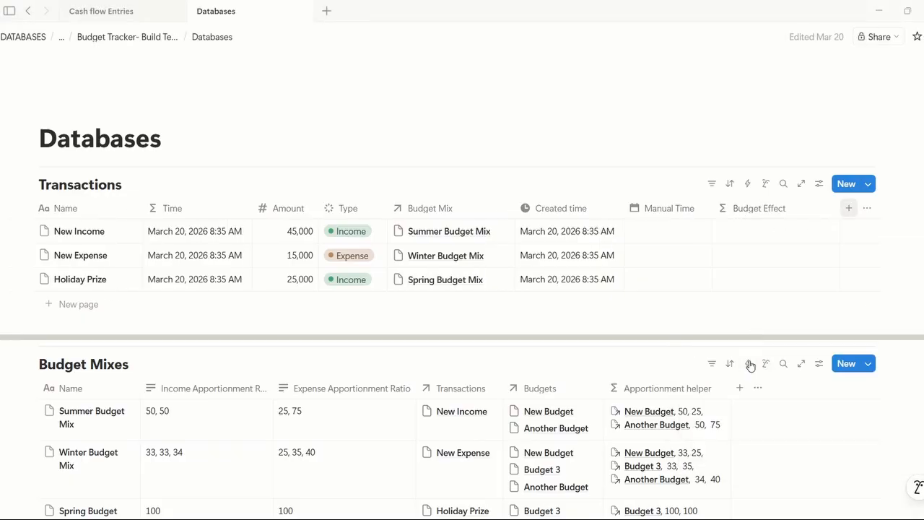
# Step: Paste the copied formula into Transactions' Budget Effect property, save it, and widen the column so each label fits on one line
pyautogui.click(753, 233)
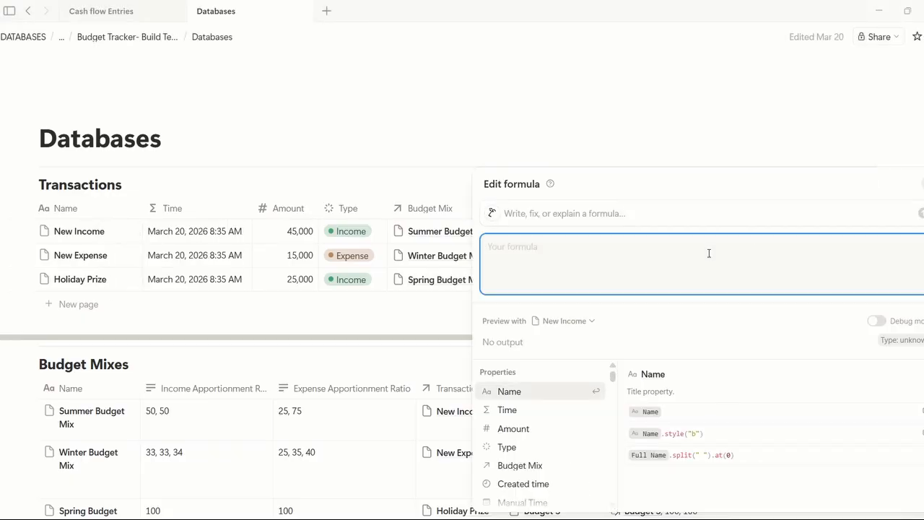
pyautogui.hotkey('ctrl', 'v')
pyautogui.scroll(10, 708, 254)
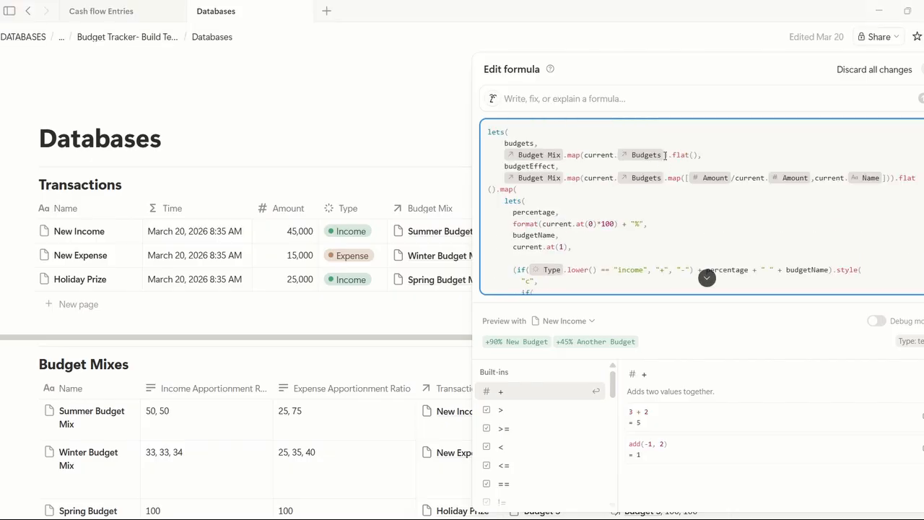
pyautogui.click(665, 155)
pyautogui.click(708, 158)
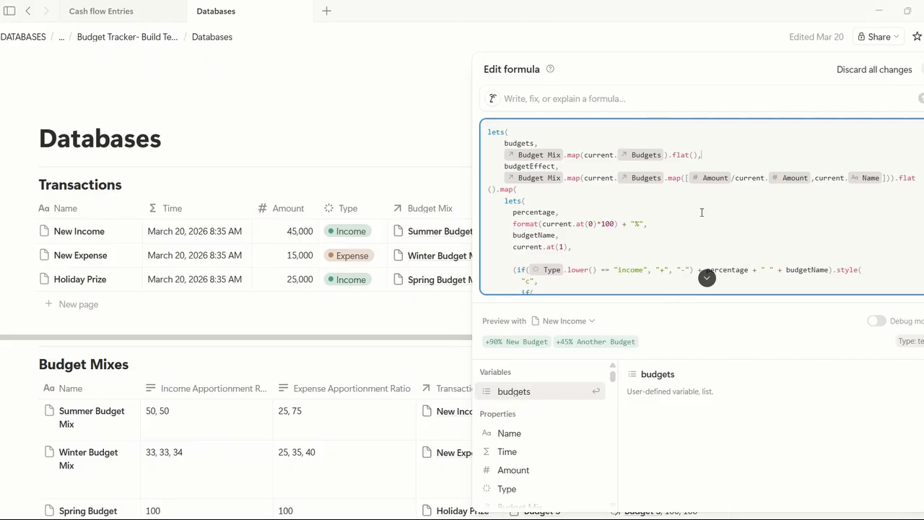
pyautogui.scroll(-10, 683, 220)
pyautogui.click(665, 284)
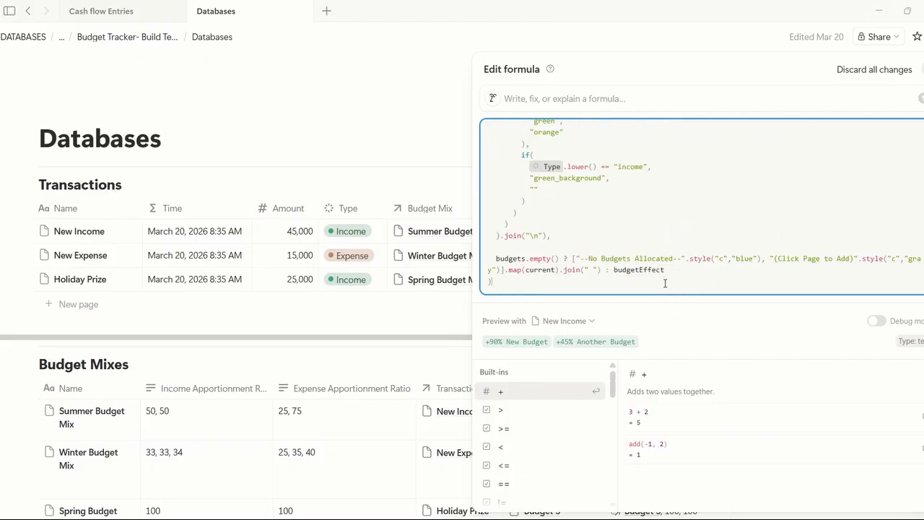
pyautogui.hotkey('ctrl', 'Return')
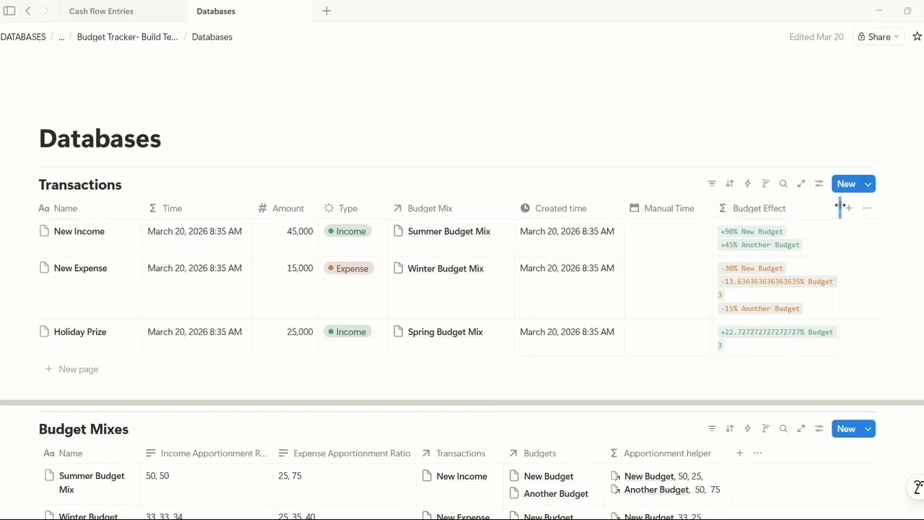
pyautogui.moveTo(840, 208); pyautogui.dragTo(859, 207)
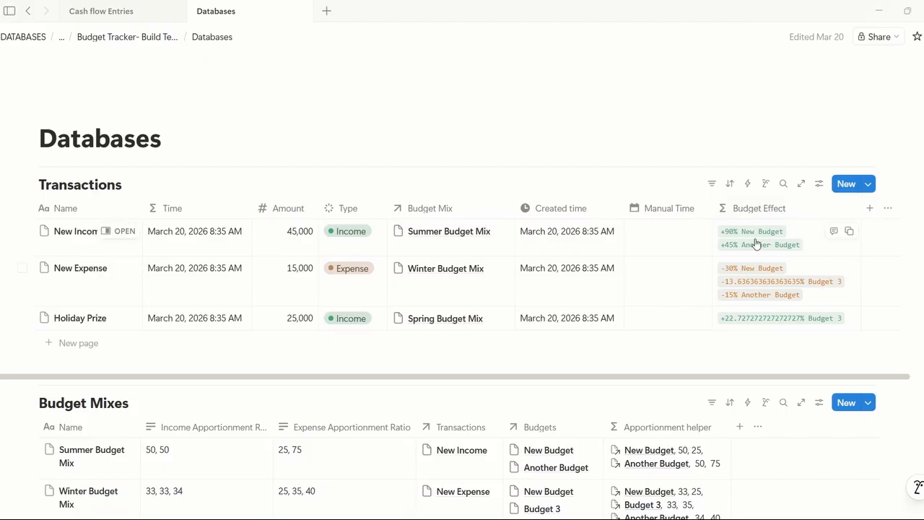
# Step: In the Budget Effect formula's budgetEffect variable, enclose Amount/current.Amount in parentheses and multiply it by 100
pyautogui.click(752, 284)
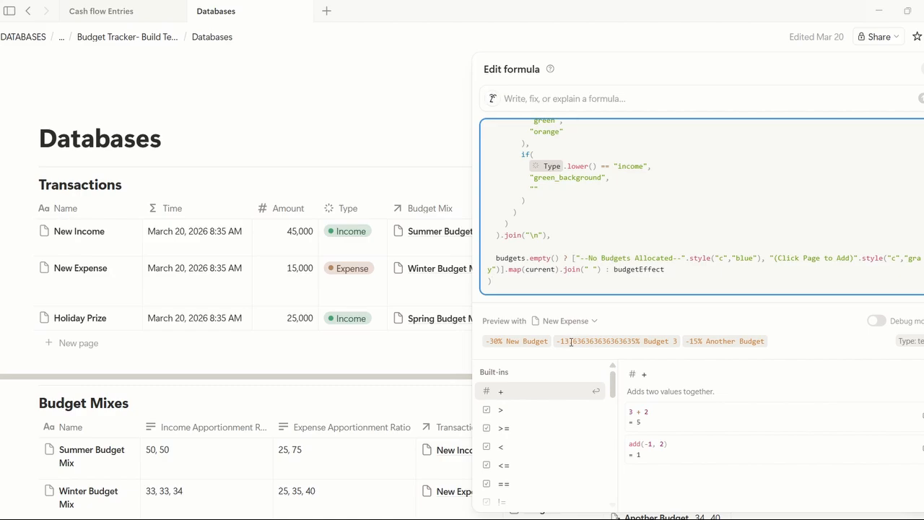
pyautogui.scroll(3, 606, 225)
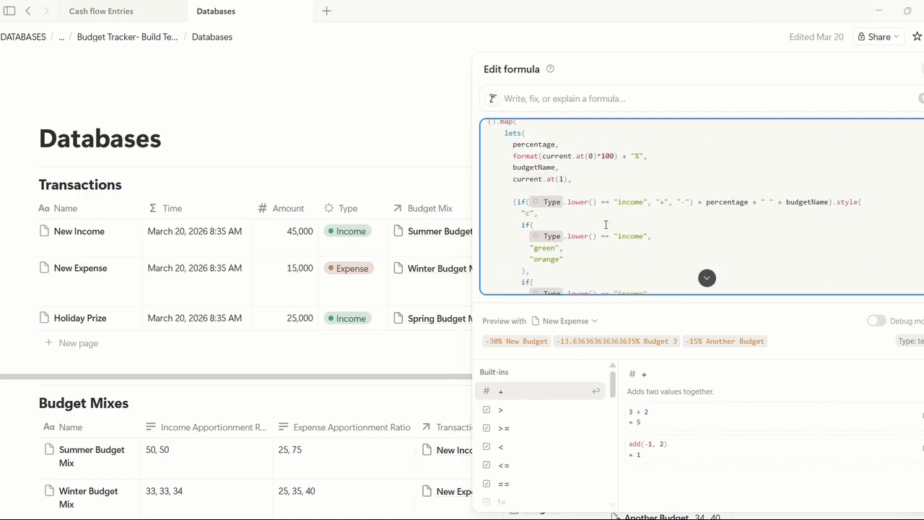
pyautogui.scroll(2, 605, 225)
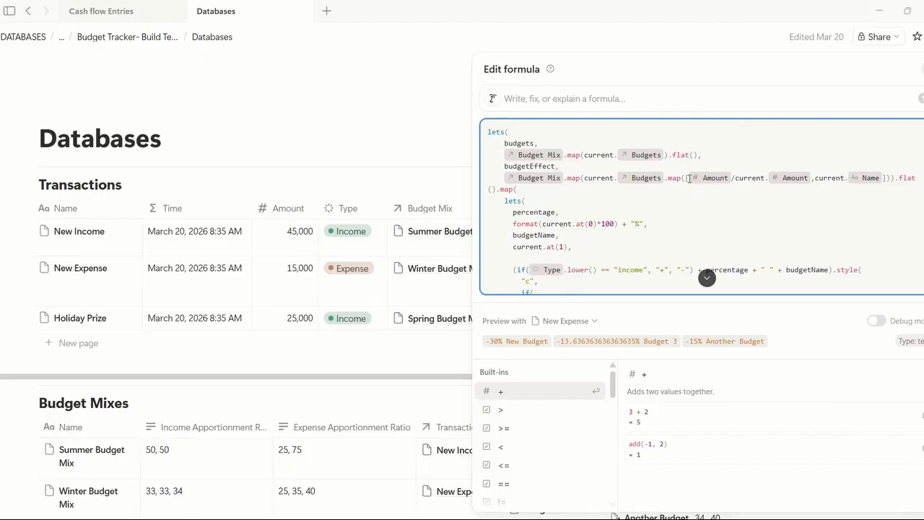
pyautogui.moveTo(689, 178); pyautogui.dragTo(813, 178)
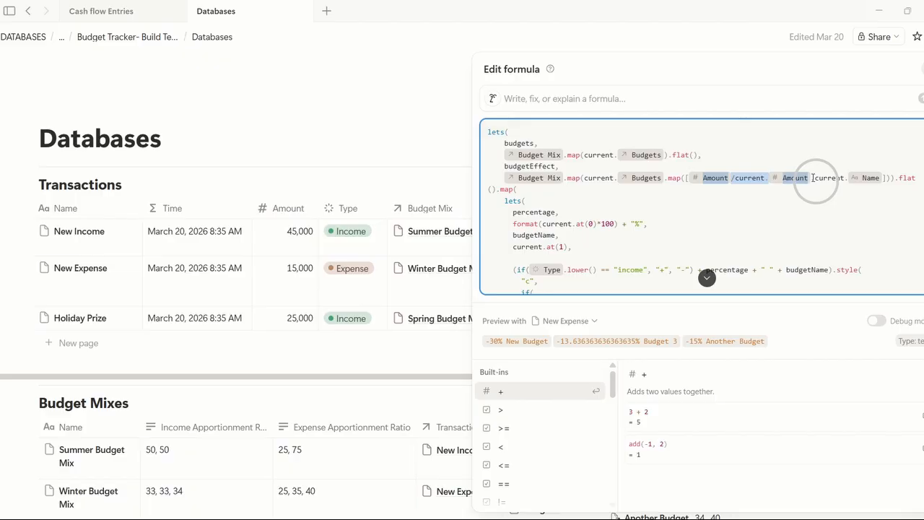
pyautogui.hotkey('ctrl', 'x')
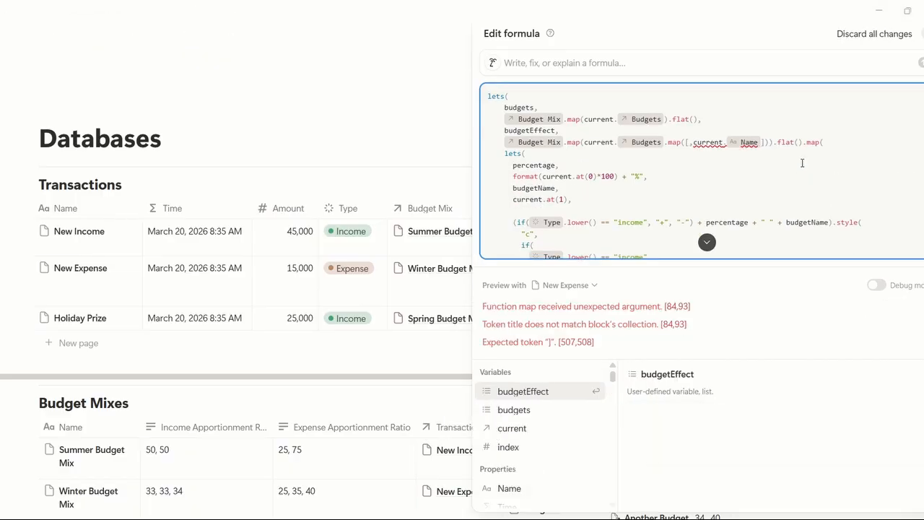
pyautogui.write('()')
pyautogui.hotkey('ctrl', 'v')
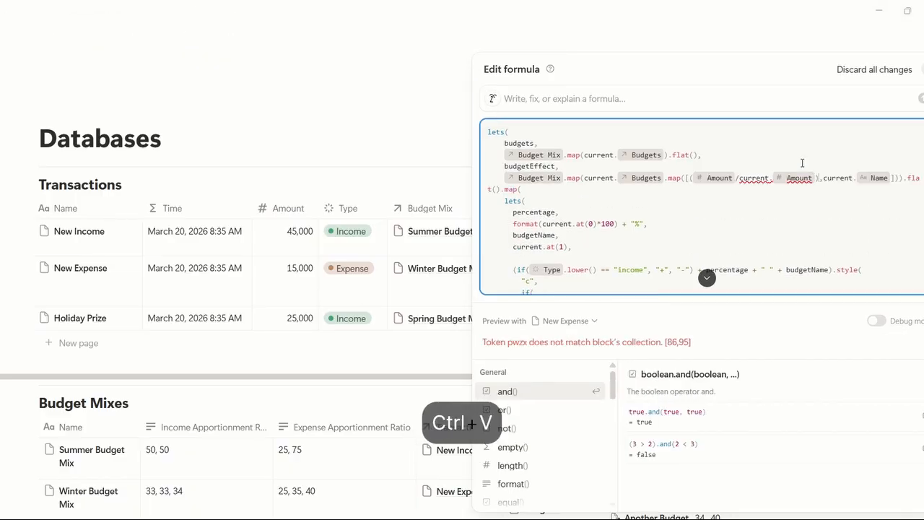
pyautogui.write('*100')
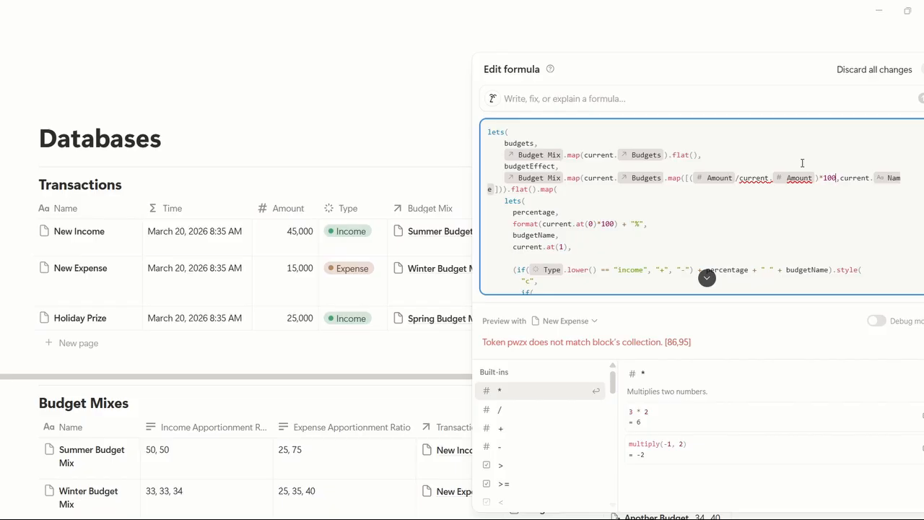
# Step: Wrap the multiplied Amount ratio in round() and divide the rounded result by 100
pyautogui.moveTo(691, 177); pyautogui.dragTo(835, 178)
pyautogui.hotkey('ctrl', 'x')
pyautogui.write('round(')
pyautogui.hotkey('ctrl', 'v')
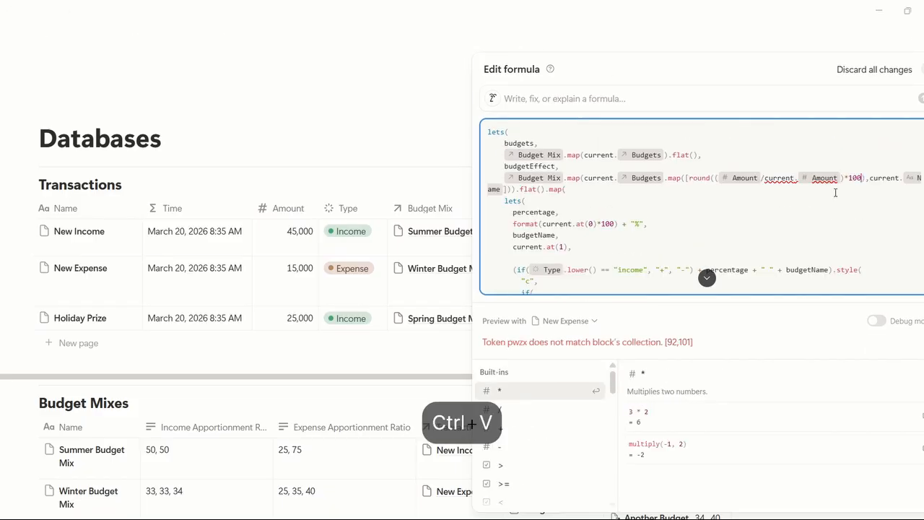
pyautogui.write(')/100')
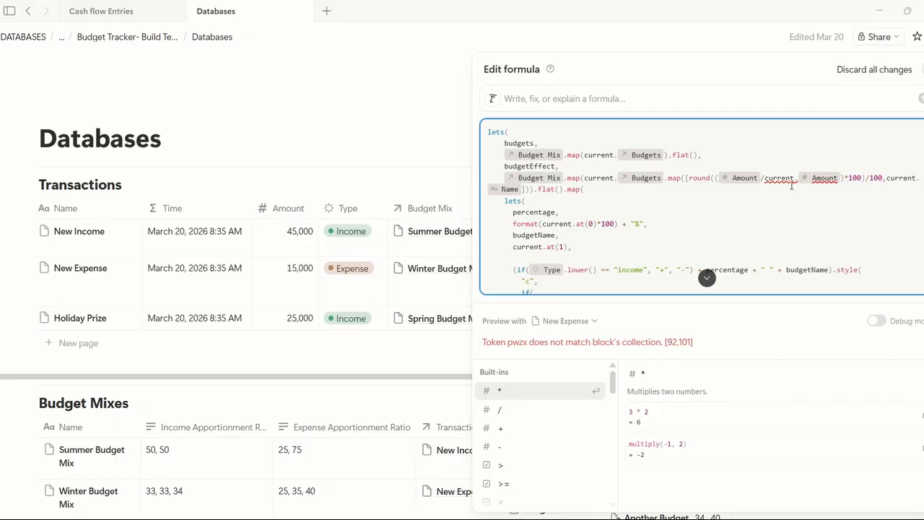
# Step: Replace the broken Amount reference after current with the Budgets' Amount property, and save the Budget Effect formula
pyautogui.click(840, 182)
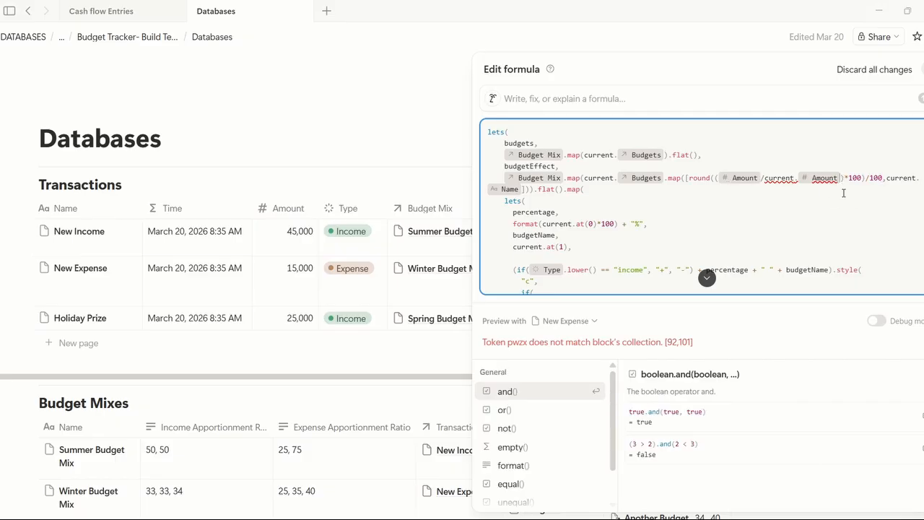
pyautogui.press('BackSpace')
pyautogui.press('BackSpace')
pyautogui.write('.a')
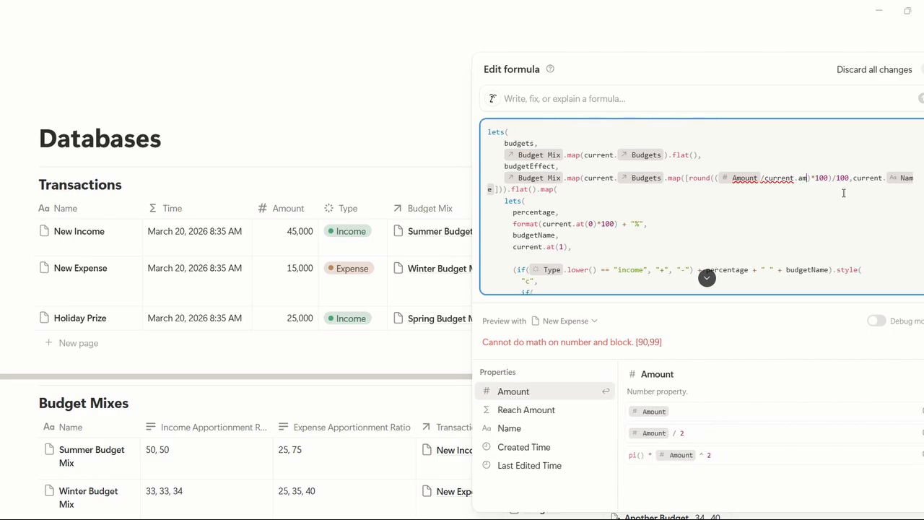
pyautogui.press('Return')
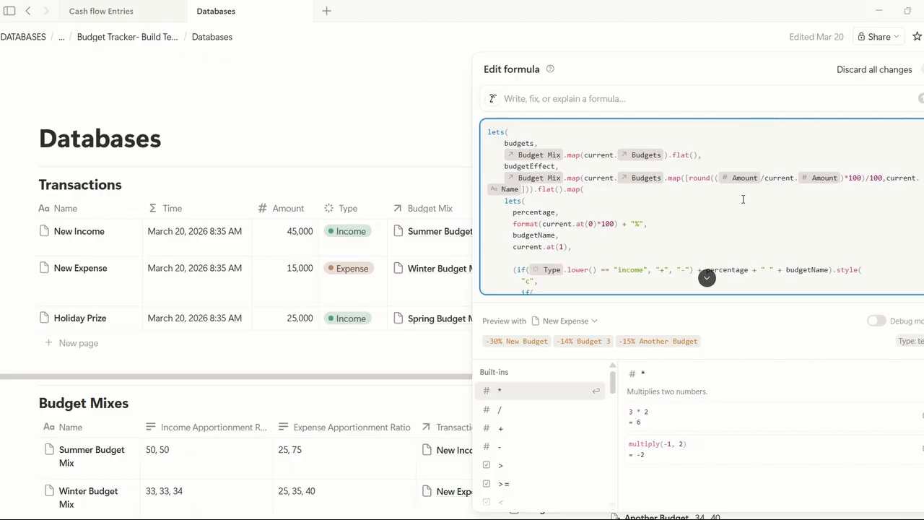
pyautogui.click(846, 179)
pyautogui.scroll(-10, 720, 238)
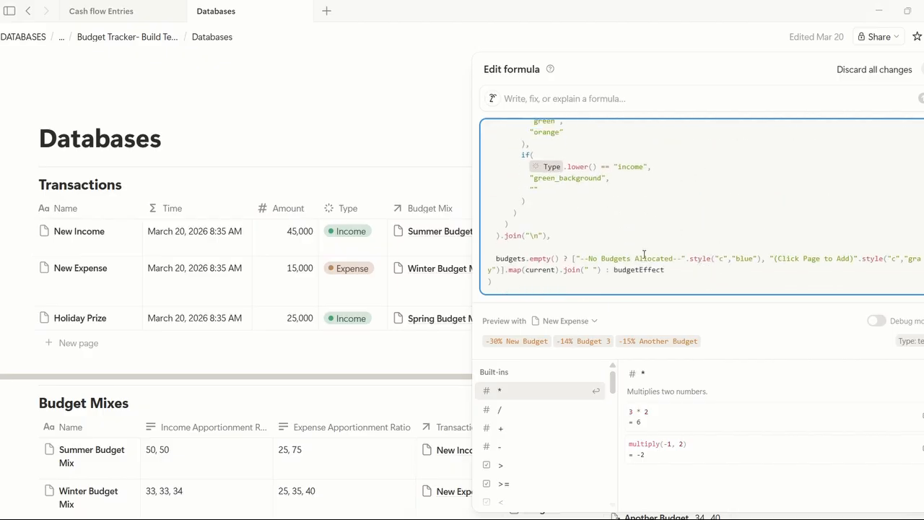
pyautogui.click(677, 282)
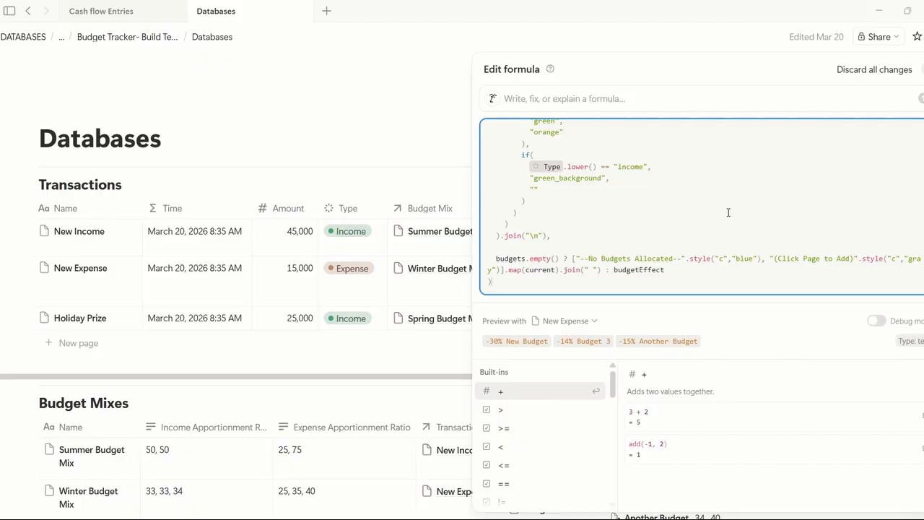
pyautogui.hotkey('ctrl', 'Return')
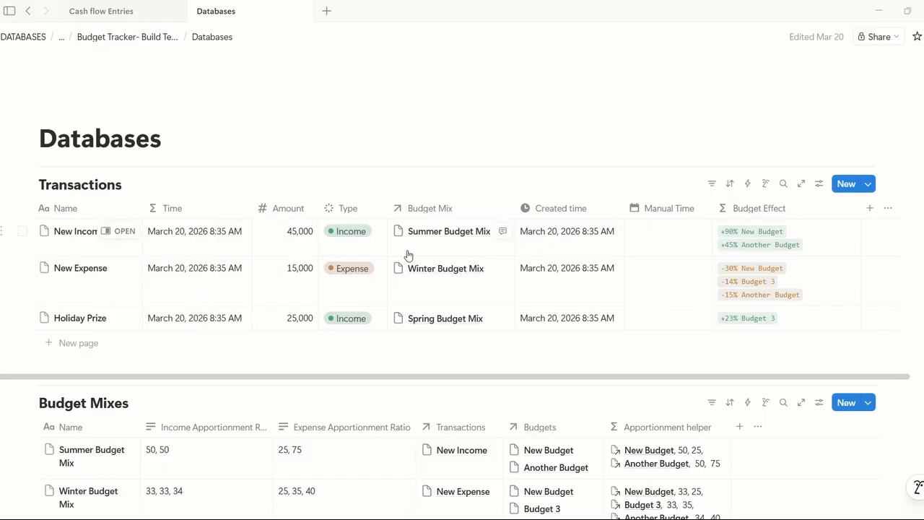
# Step: Review the Transactions' Budget Effect labels against their Amounts and Budget Mixes, and return to the Cash flow Entries page
pyautogui.click(287, 247)
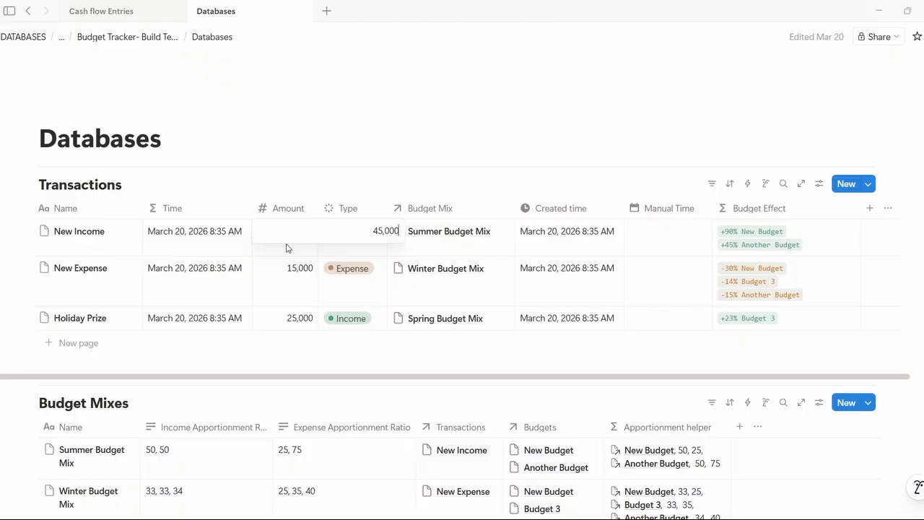
pyautogui.press('Escape')
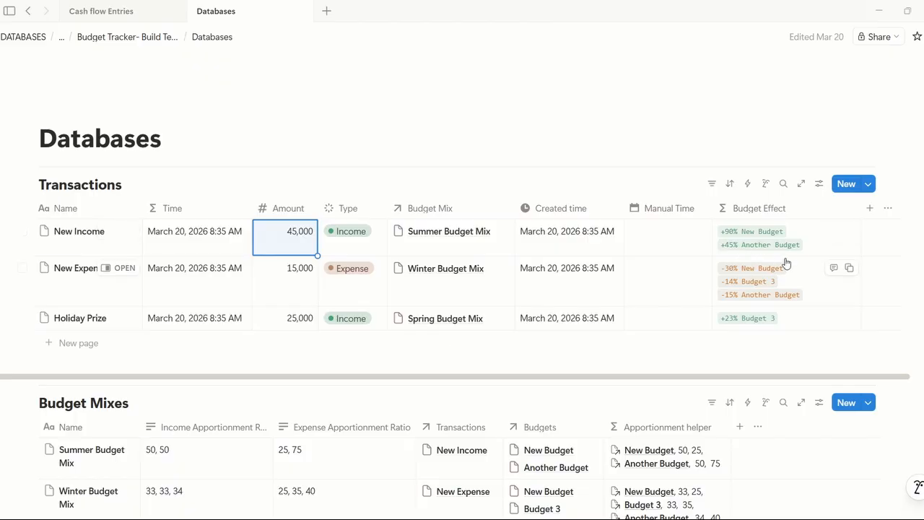
pyautogui.scroll(-3, 783, 262)
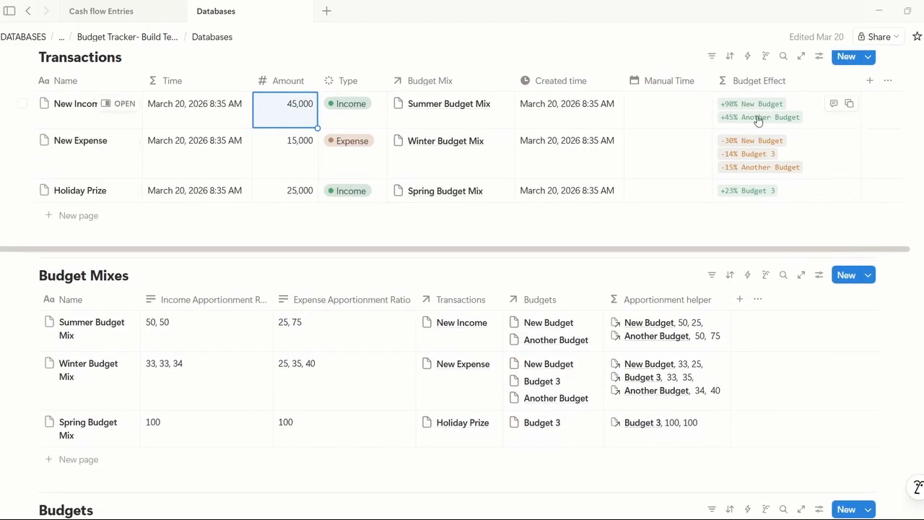
pyautogui.press('Escape')
pyautogui.press('Escape')
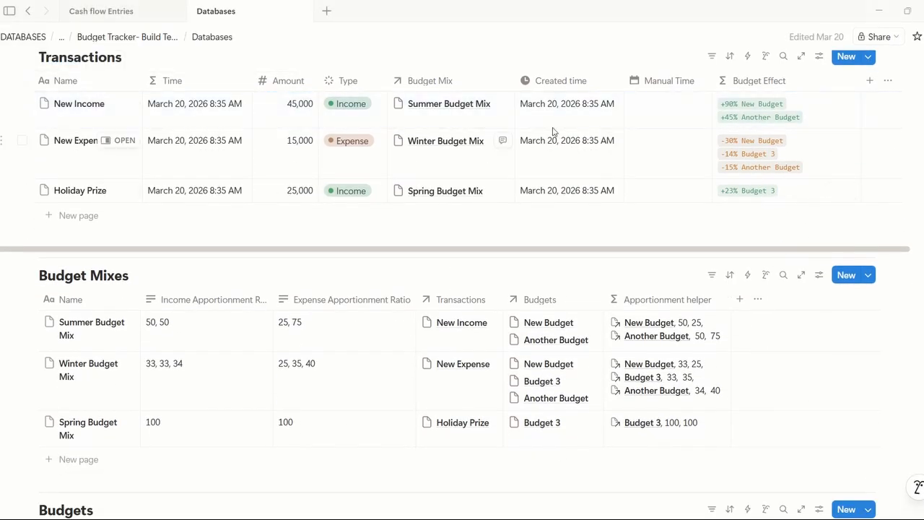
pyautogui.scroll(2, 656, 200)
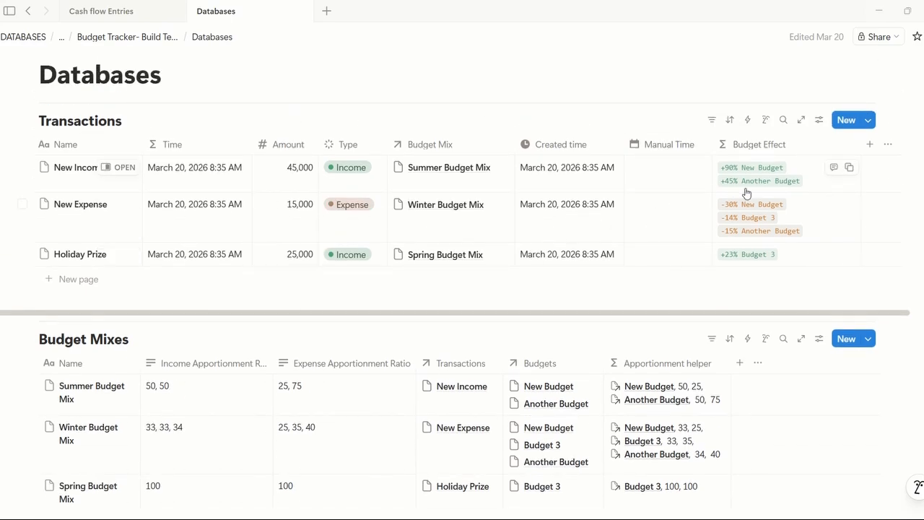
pyautogui.scroll(2, 875, 224)
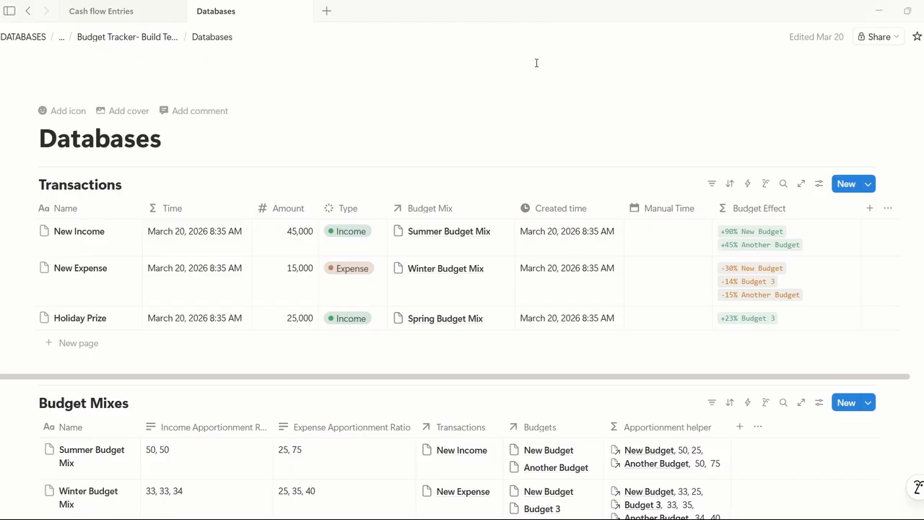
pyautogui.click(139, 11)
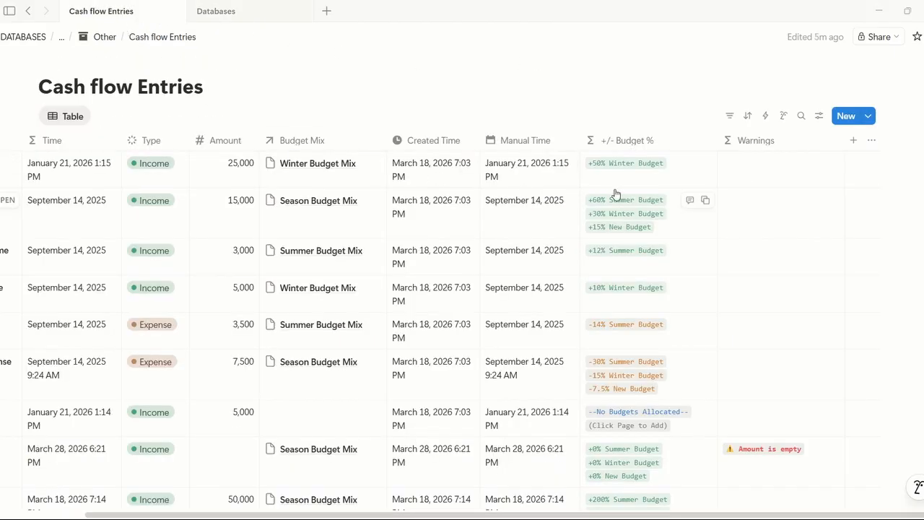
# Step: Open the Warnings property's formula in Cash flow Entries, copy the whole Amount-empty check, and switch to the Databases page
pyautogui.click(785, 144)
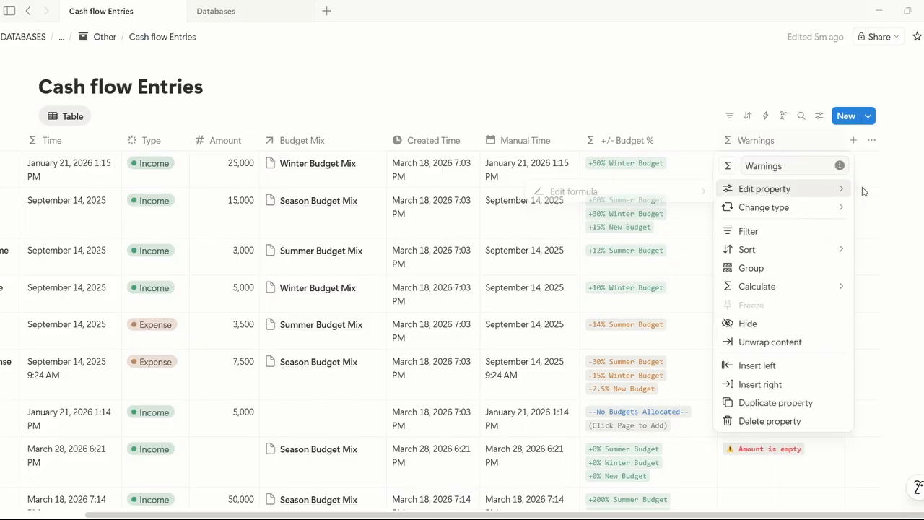
pyautogui.click(886, 188)
pyautogui.click(780, 166)
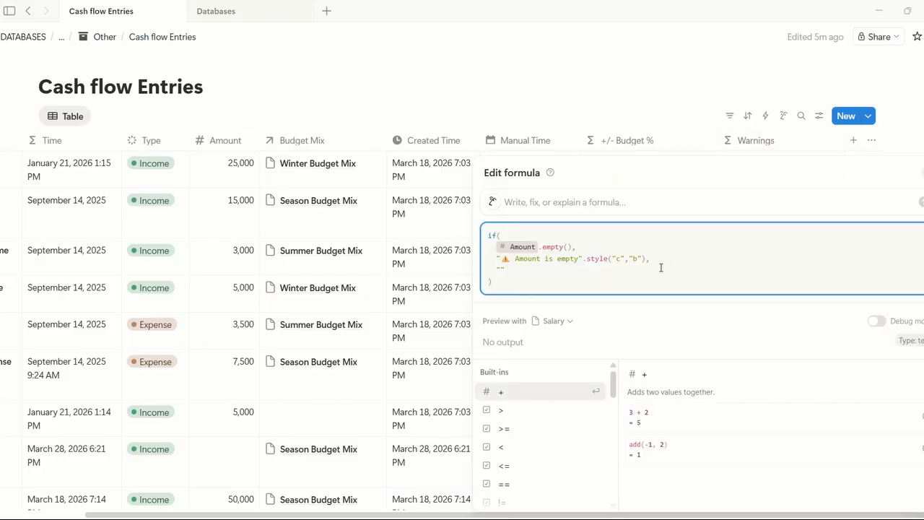
pyautogui.press('Escape')
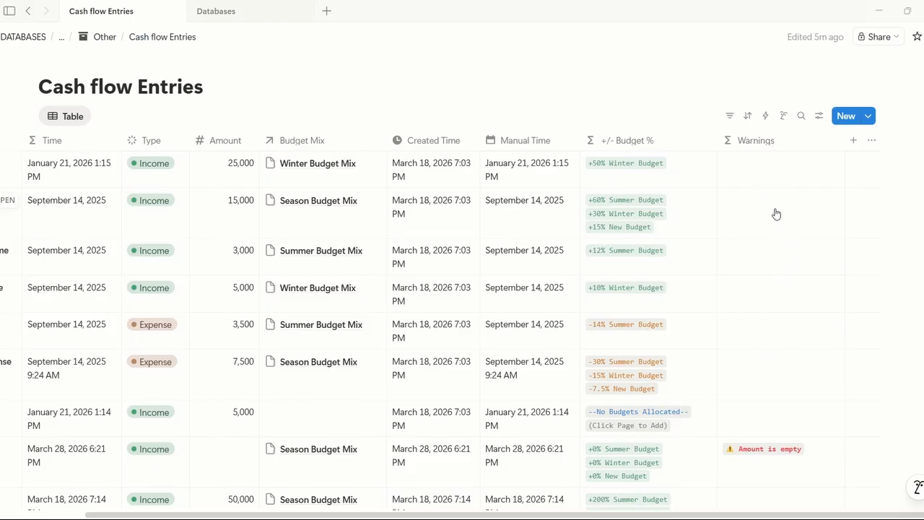
pyautogui.click(786, 186)
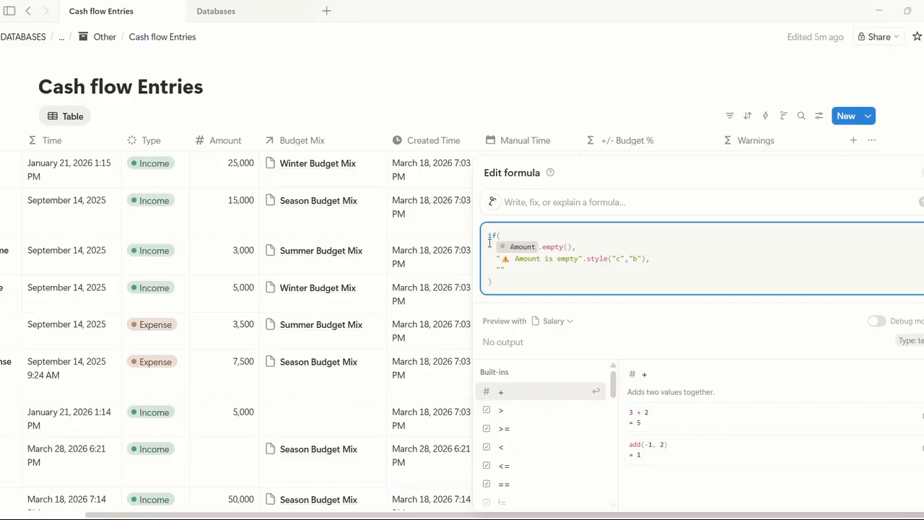
pyautogui.click(498, 279)
pyautogui.click(490, 237)
pyautogui.click(510, 238)
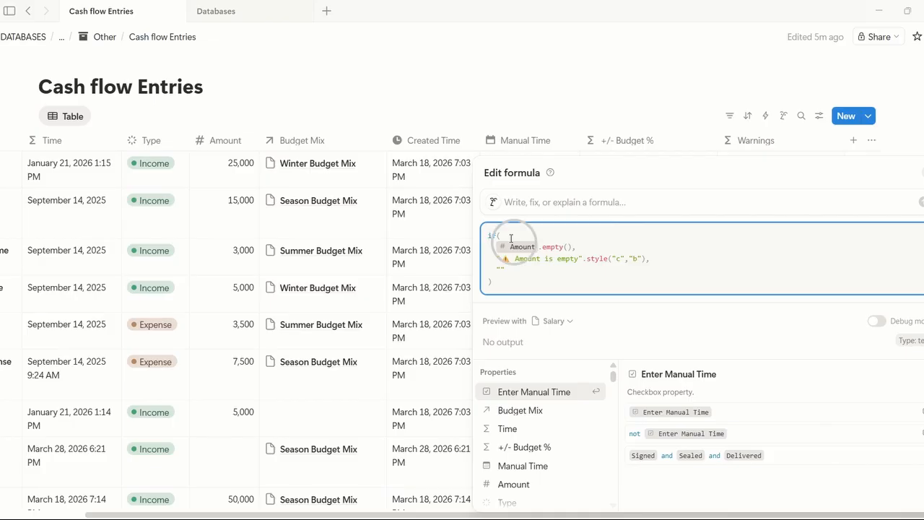
pyautogui.click(512, 282)
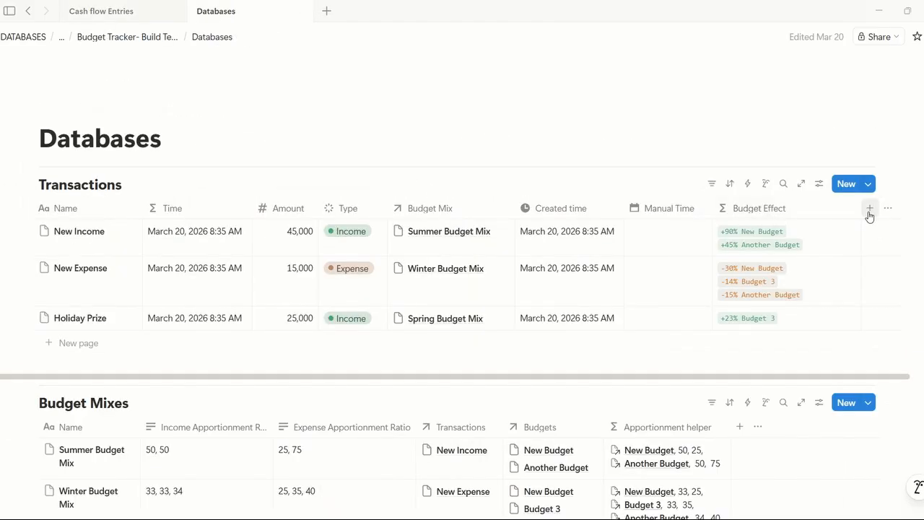
# Step: Add a Warnings property after Budget Effect in the Transactions database and set its type to Formula
pyautogui.click(870, 210)
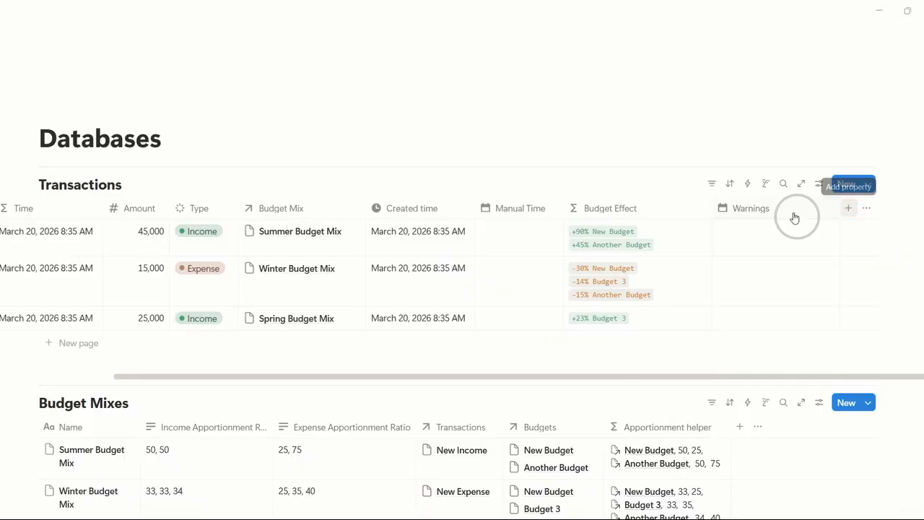
pyautogui.click(794, 213)
pyautogui.click(820, 262)
pyautogui.moveTo(733, 276)
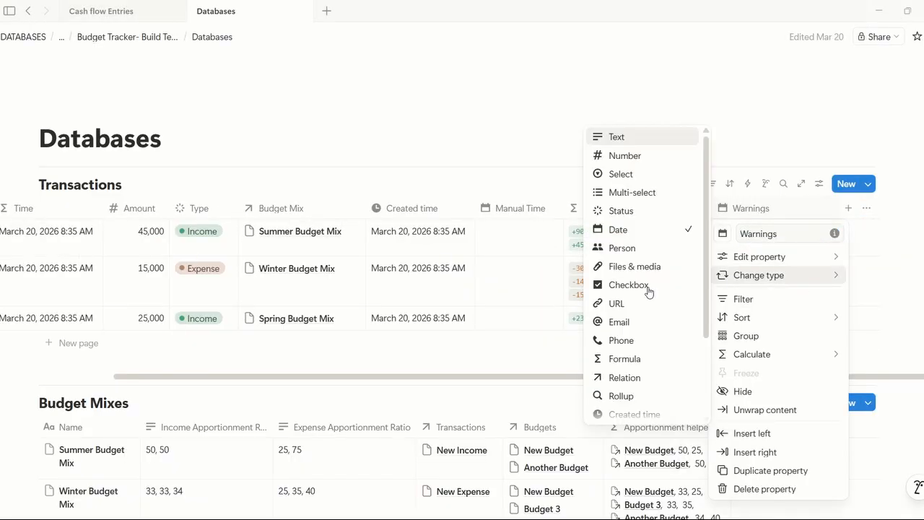
pyautogui.scroll(-1, 648, 290)
pyautogui.click(652, 295)
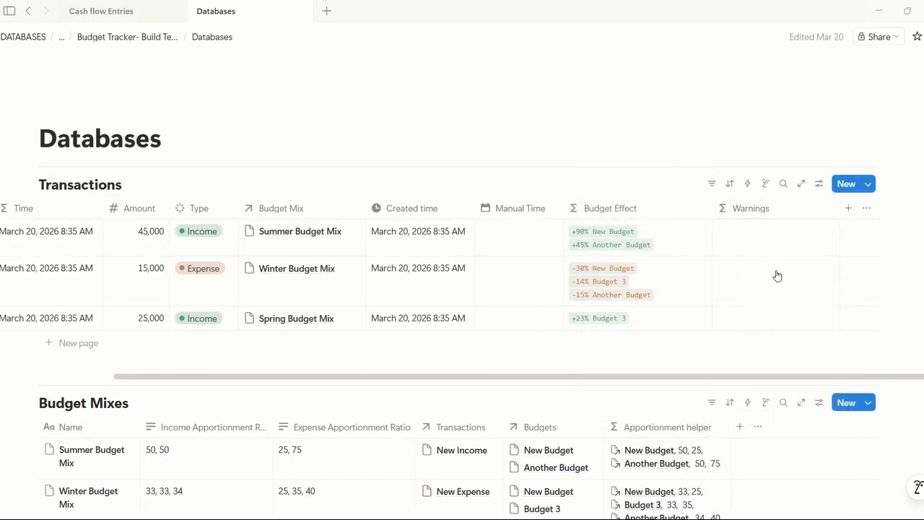
# Step: Paste the copied Amount-empty check as the Transactions' Warnings formula and save it
pyautogui.click(792, 241)
pyautogui.hotkey('ctrl', 'v')
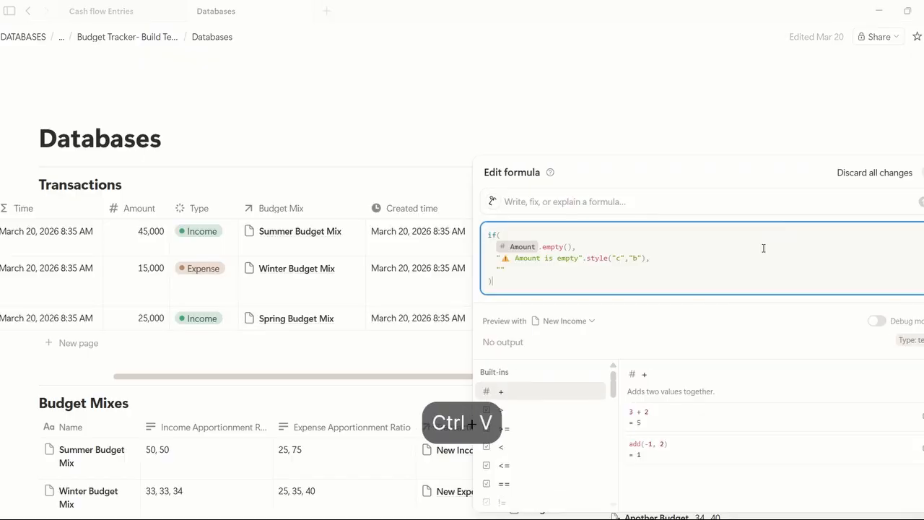
pyautogui.hotkey('ctrl', 'Return')
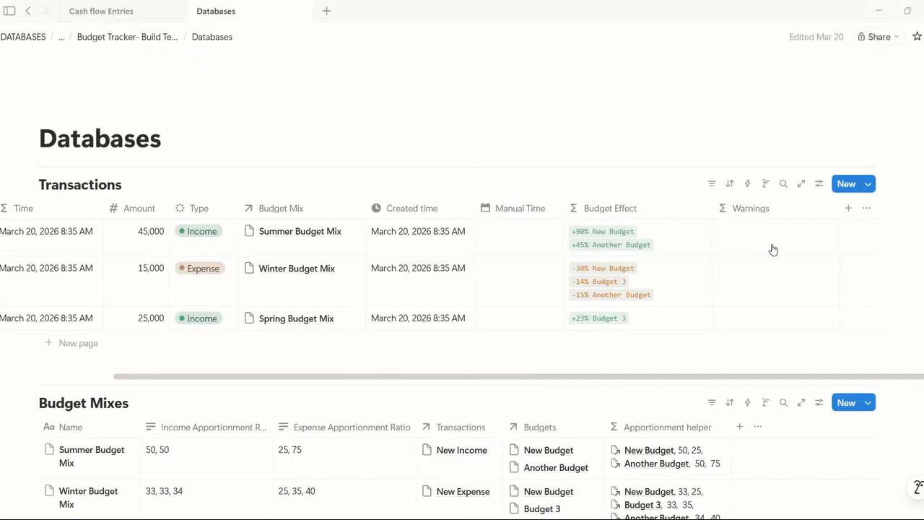
pyautogui.hscroll(-3, 632, 257)
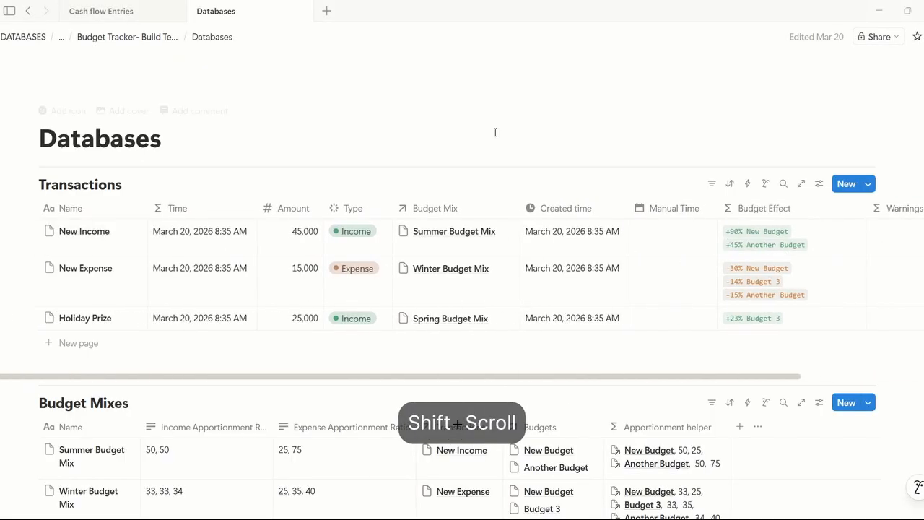
# Step: Open the Budget Tracker page from Cash flow Entries and examine the warning and budget labels under Latest Entries
pyautogui.click(146, 12)
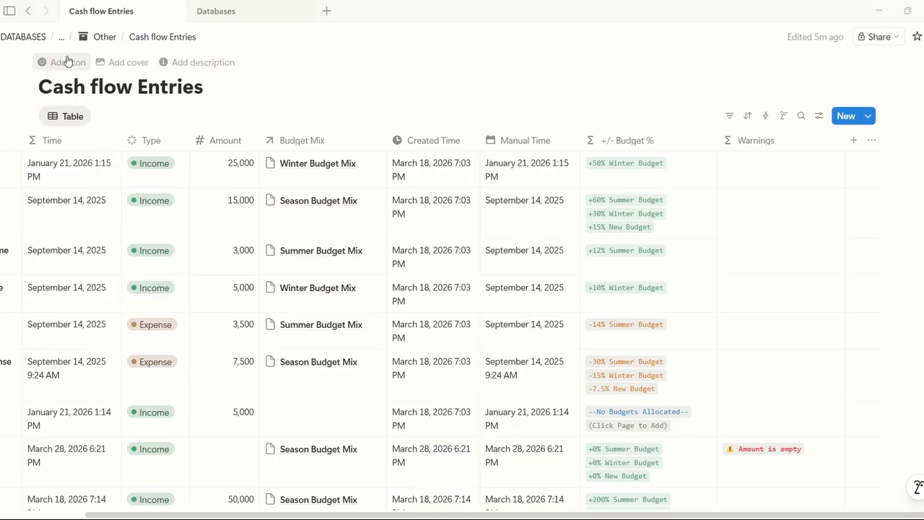
pyautogui.click(103, 37)
pyautogui.click(114, 37)
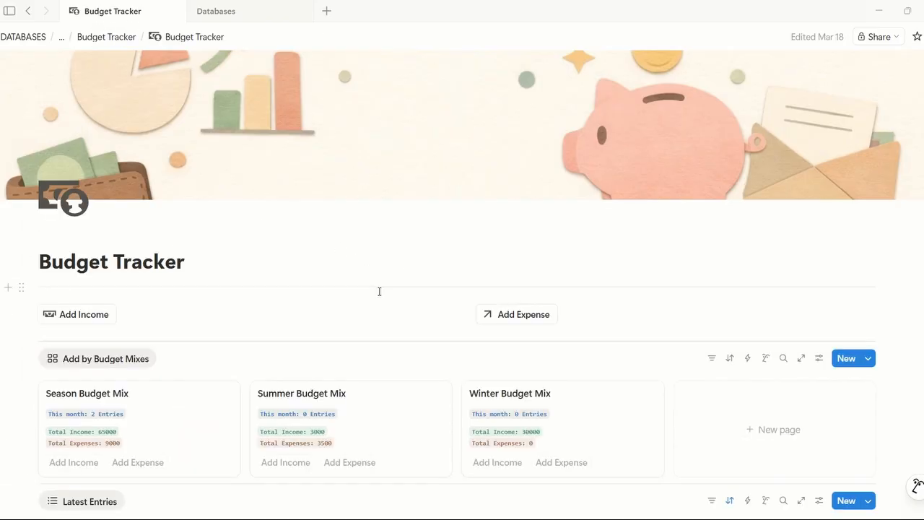
pyautogui.scroll(-5, 893, 315)
pyautogui.scroll(-2, 893, 315)
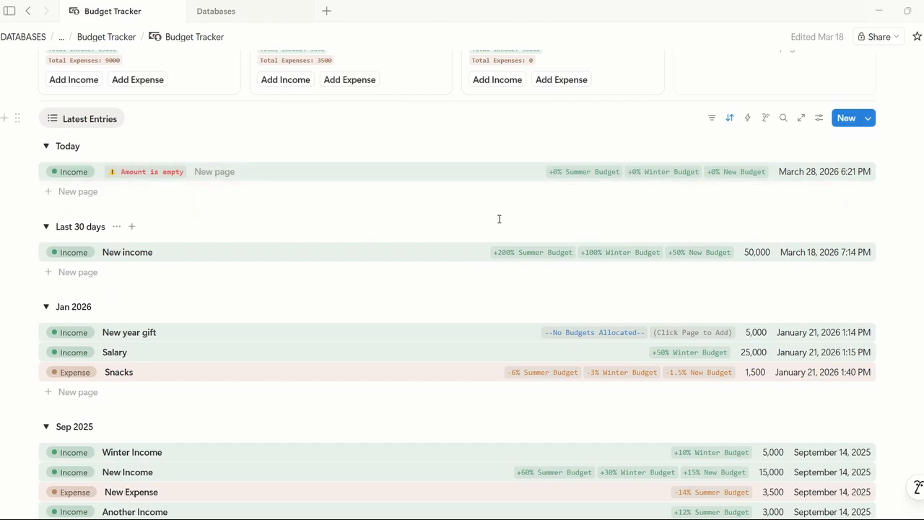
pyautogui.scroll(4, 498, 217)
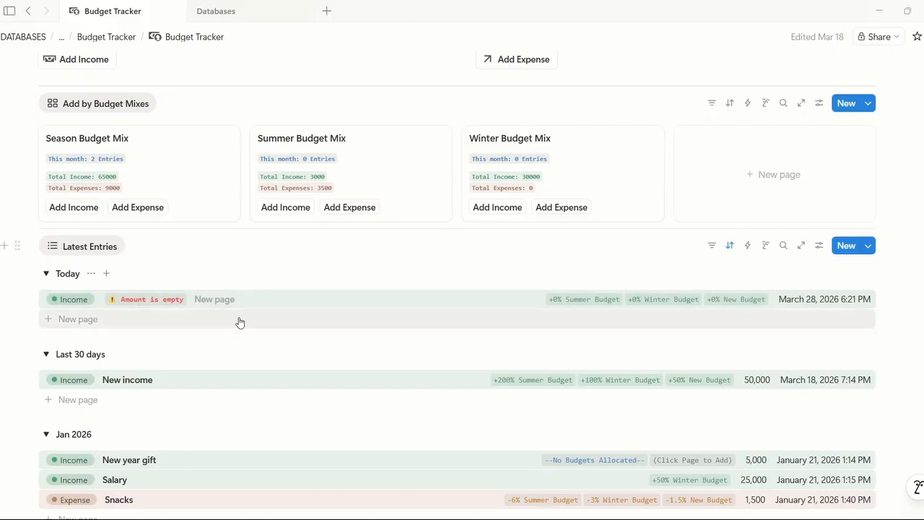
# Step: Set the Amount of today's untitled income entry in Latest Entries to 15000 and close the entry
pyautogui.click(300, 306)
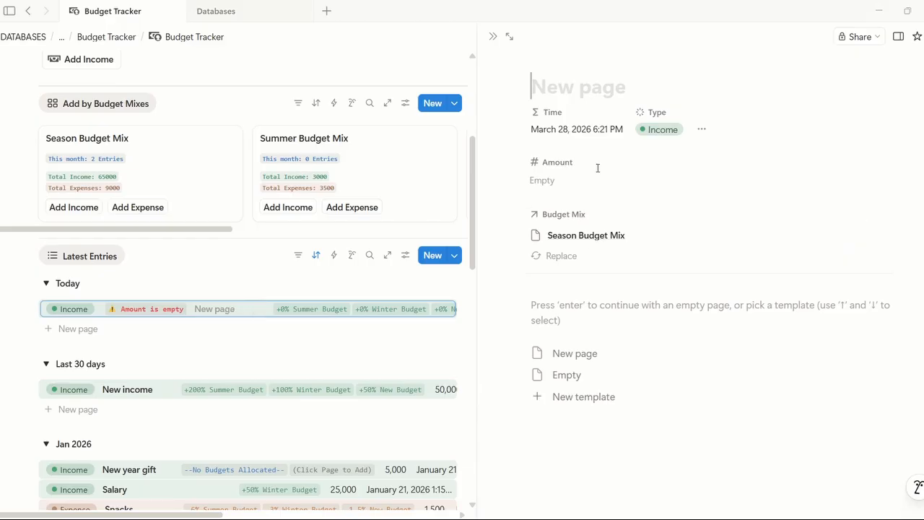
pyautogui.click(605, 179)
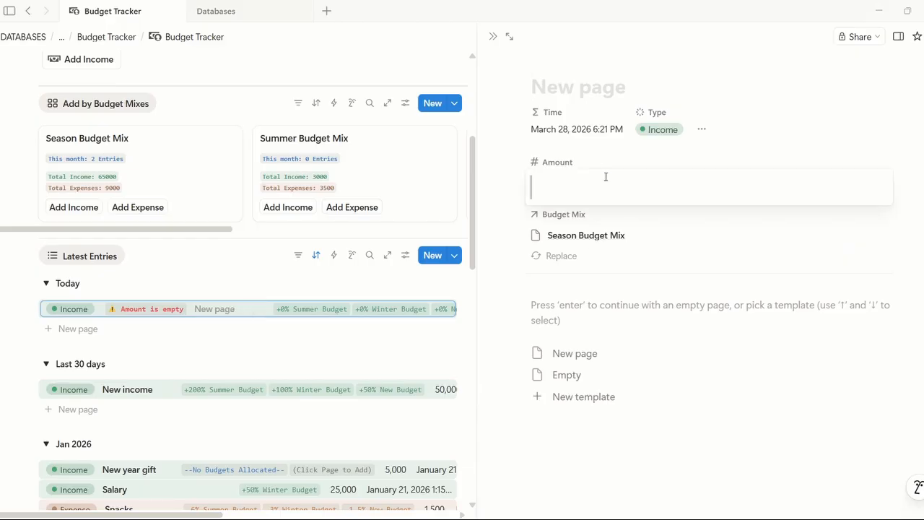
pyautogui.write('15000')
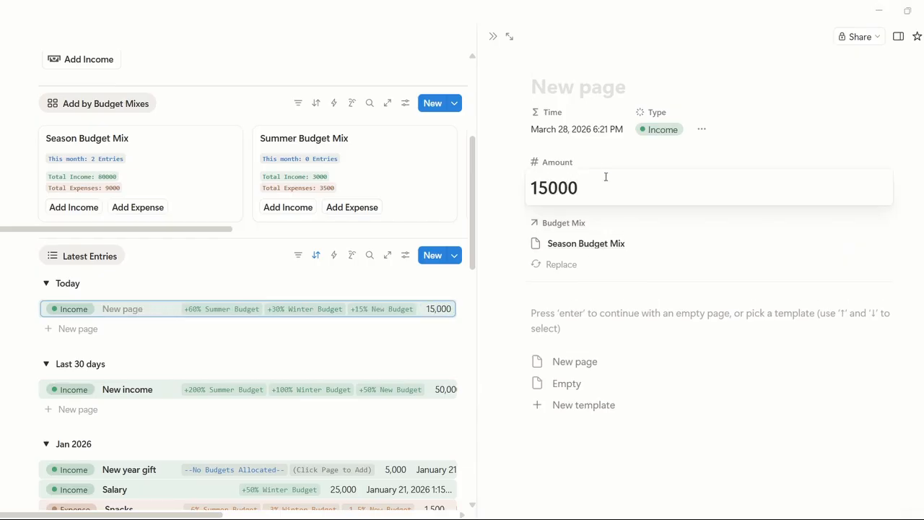
pyautogui.press('Return')
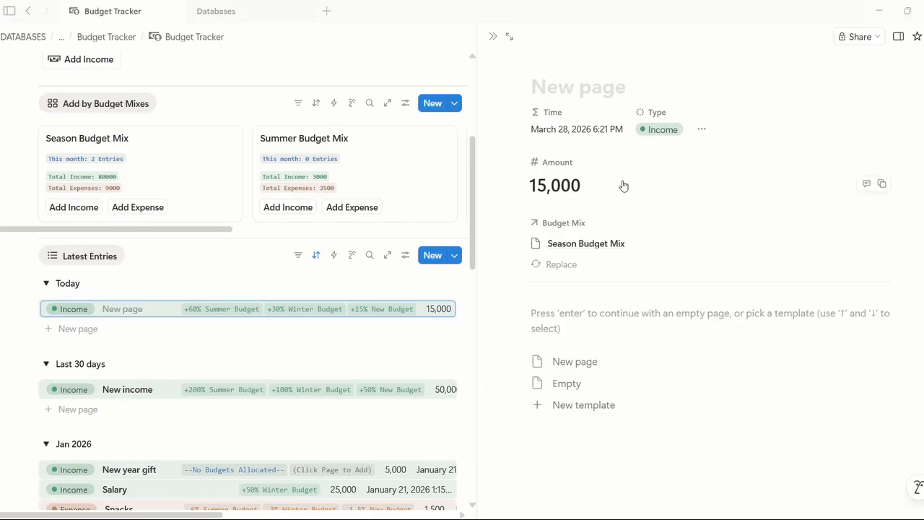
pyautogui.click(492, 36)
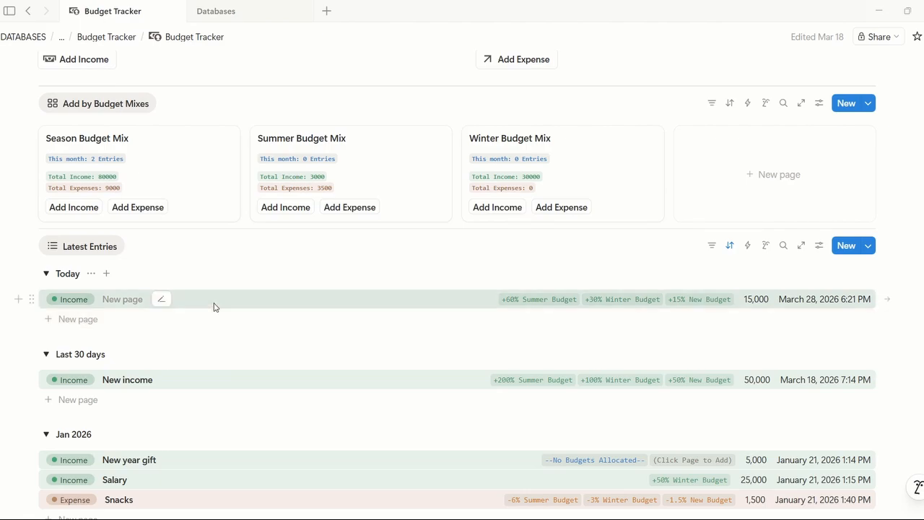
# Step: Compare the properties of the Cash flow Entries table with those of the Transactions table on the Databases page
pyautogui.hotkey('ctrl', '[')
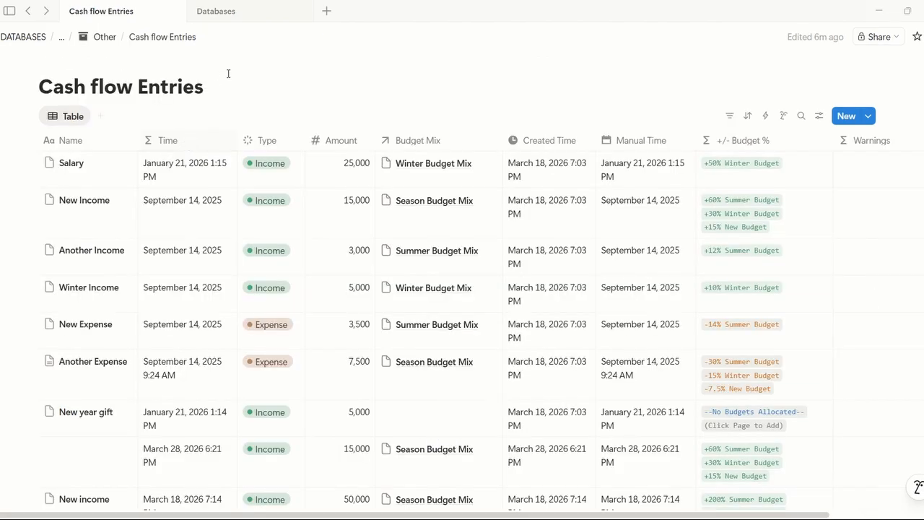
pyautogui.hscroll(4, 394, 238)
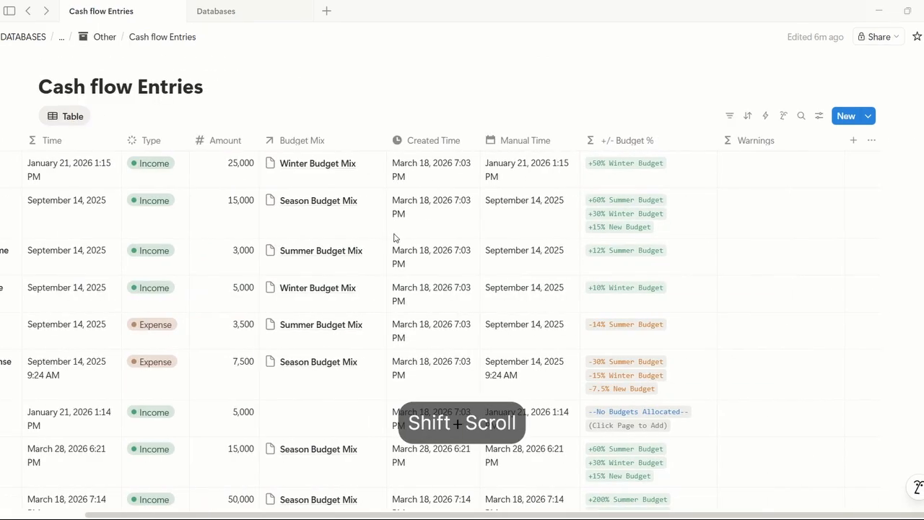
pyautogui.hscroll(-4, 394, 239)
pyautogui.click(261, 18)
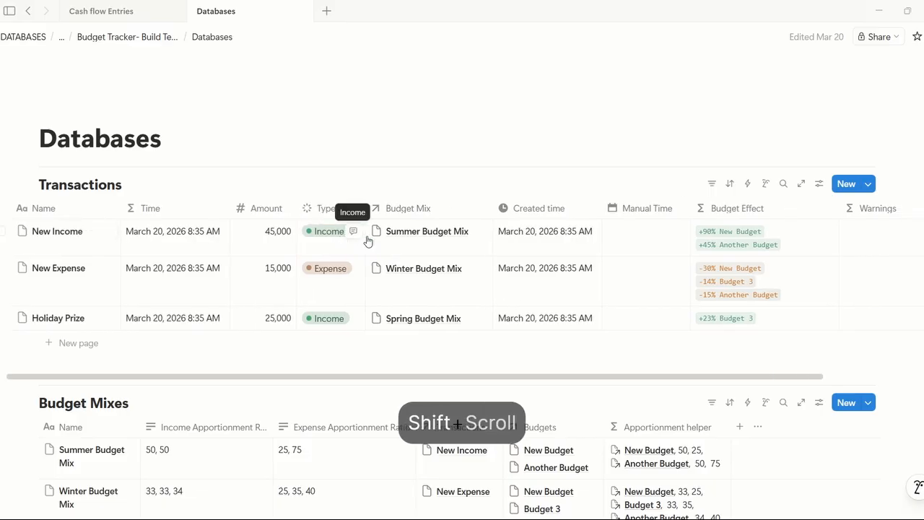
pyautogui.hscroll(3, 368, 240)
pyautogui.hscroll(-3, 372, 267)
pyautogui.hscroll(3, 373, 269)
pyautogui.hscroll(-3, 373, 269)
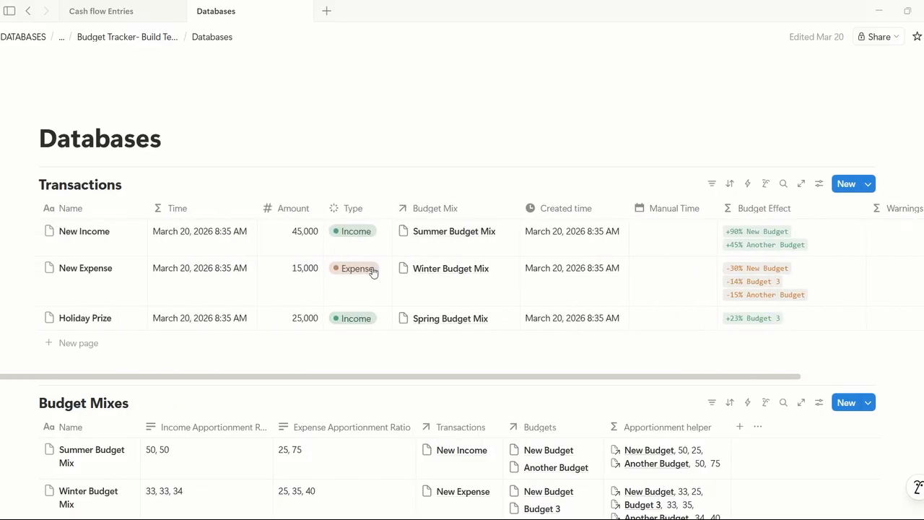
pyautogui.click(149, 16)
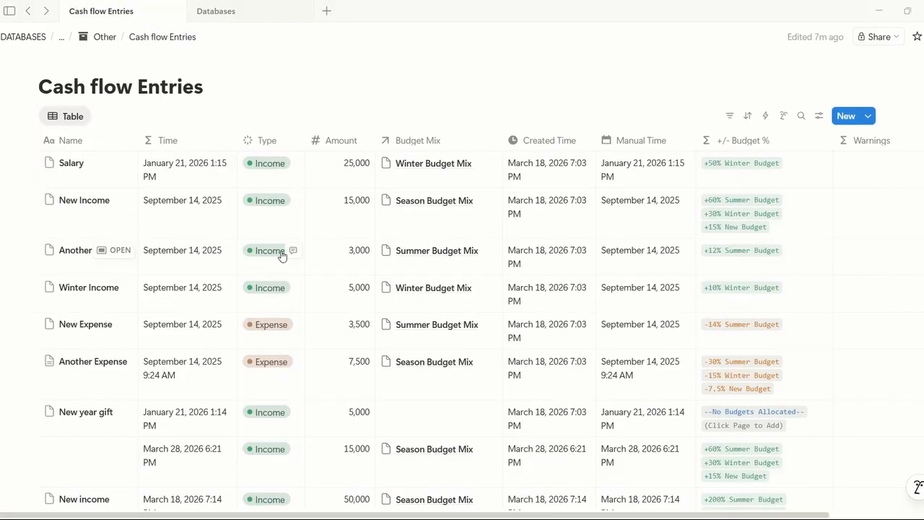
pyautogui.hscroll(2, 703, 200)
pyautogui.hscroll(-2, 701, 200)
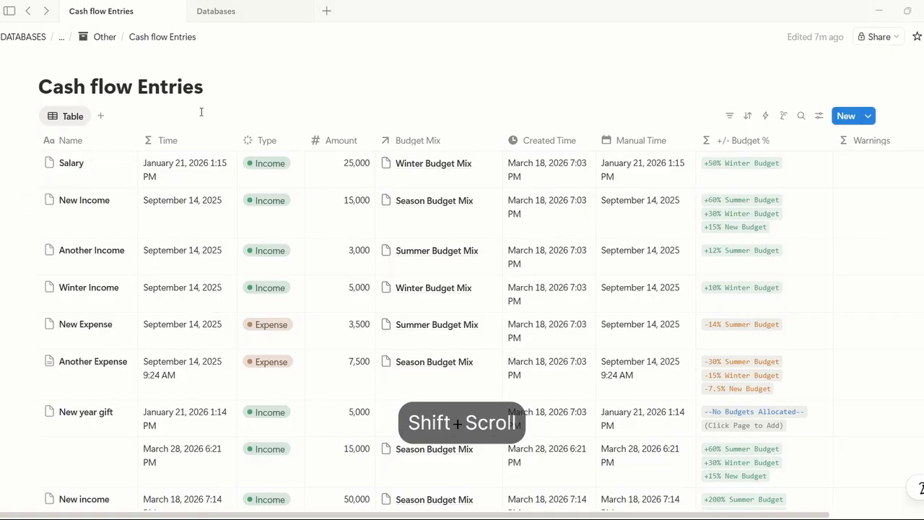
pyautogui.click(260, 16)
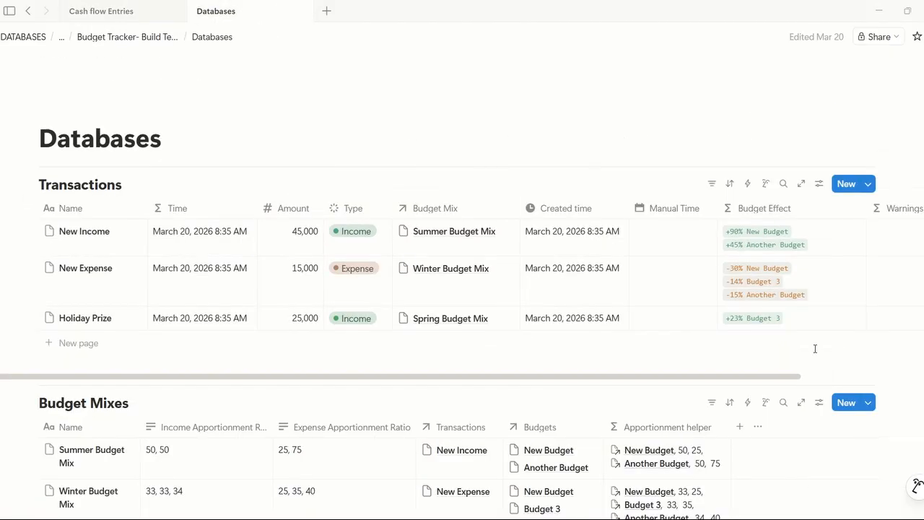
pyautogui.scroll(-5, 855, 323)
pyautogui.scroll(5, 854, 324)
pyautogui.click(142, 8)
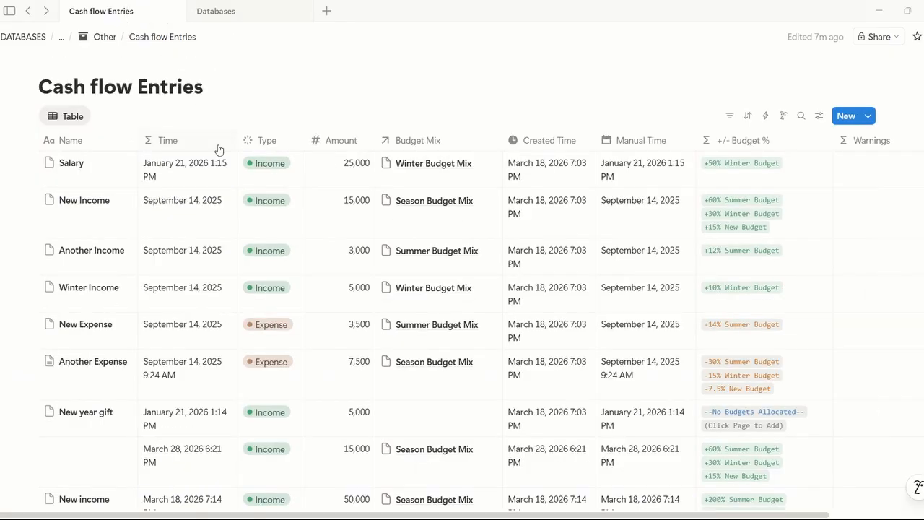
# Step: Open the reference Budgets database under Other and check it against the Databases page
pyautogui.click(104, 36)
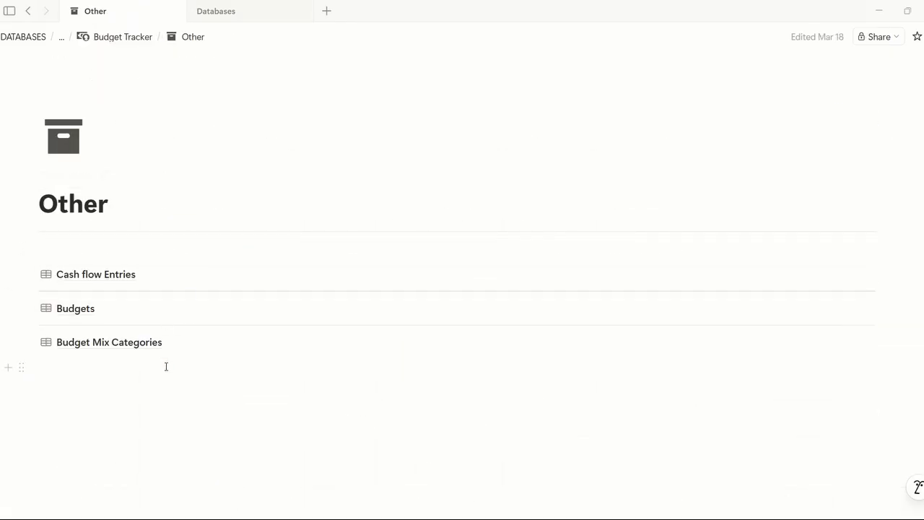
pyautogui.click(207, 313)
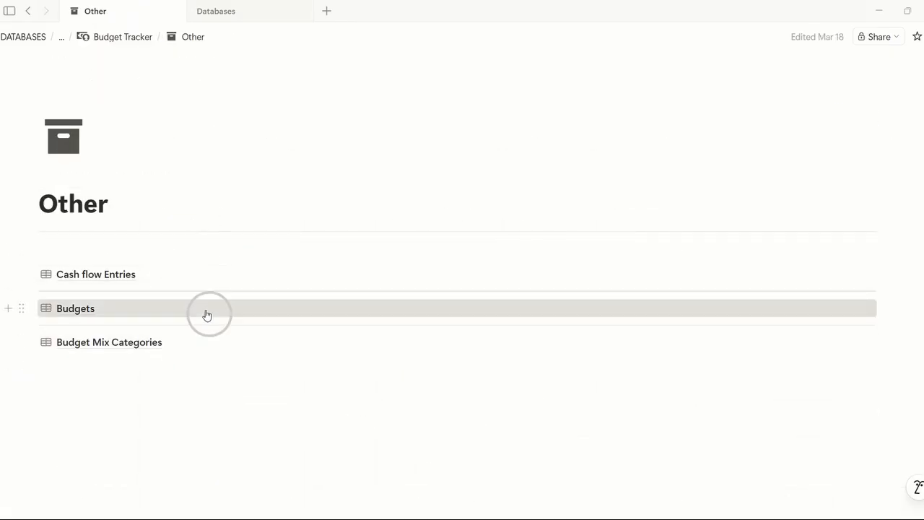
pyautogui.click(261, 10)
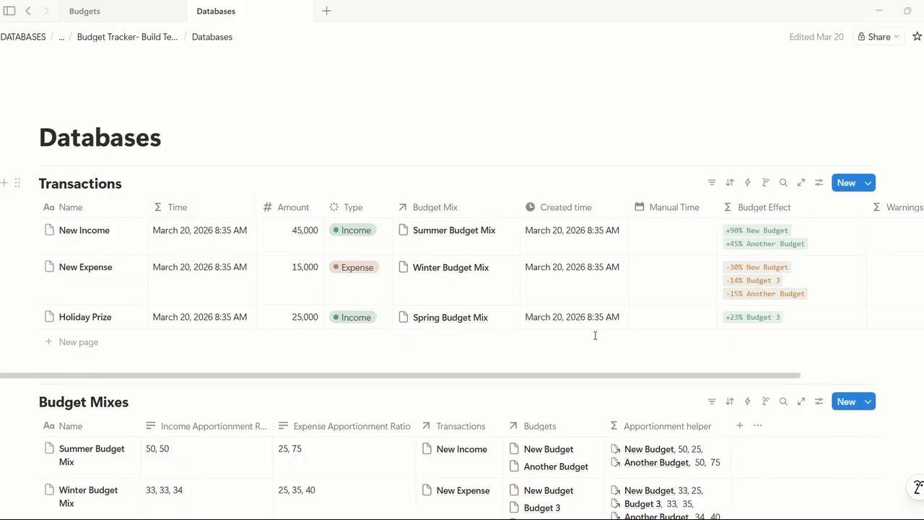
pyautogui.scroll(-1, 171, 317)
pyautogui.click(118, 10)
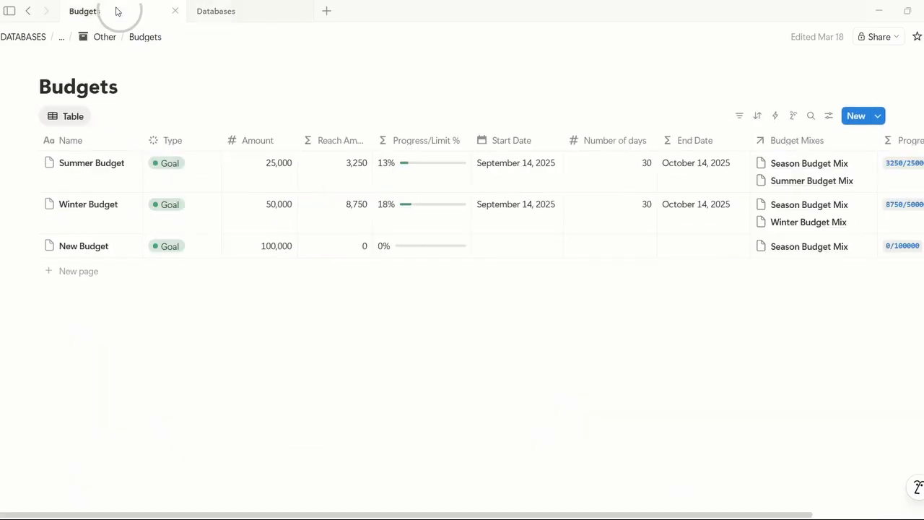
# Step: View the reference Budget Mix Categories database under Other, and return to the Budget Mixes table on the Databases page
pyautogui.hotkey('ctrl', '[')
pyautogui.click(198, 340)
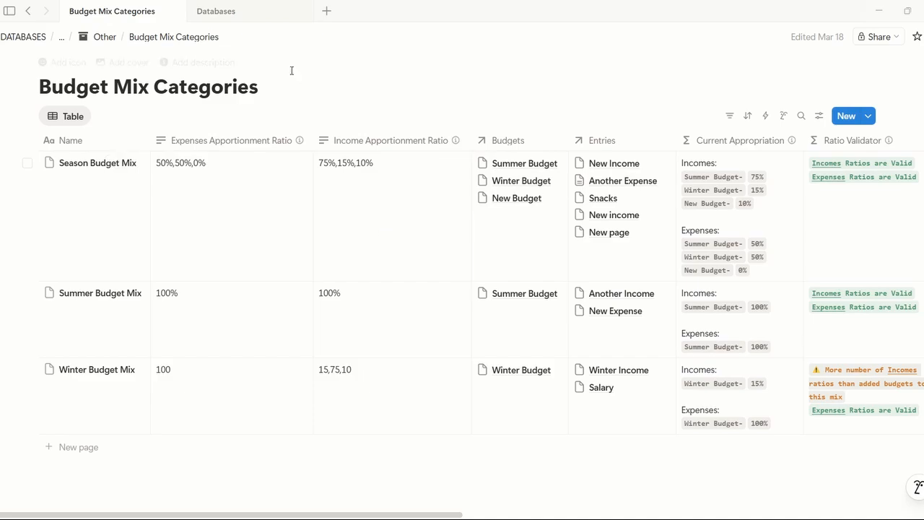
pyautogui.click(252, 14)
pyautogui.scroll(-3, 419, 287)
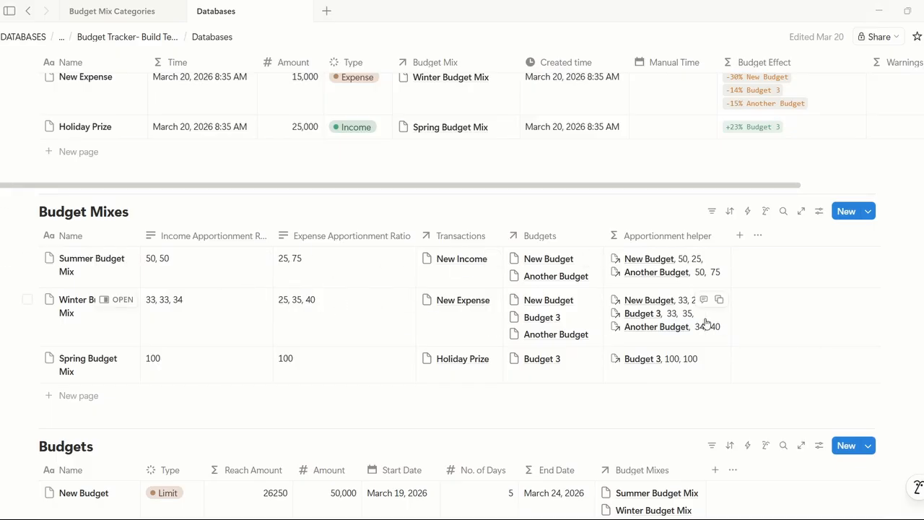
# Step: Compare the Budget Mixes table on the Databases page with the reference Budget Mix Categories table
pyautogui.hscroll(2, 526, 321)
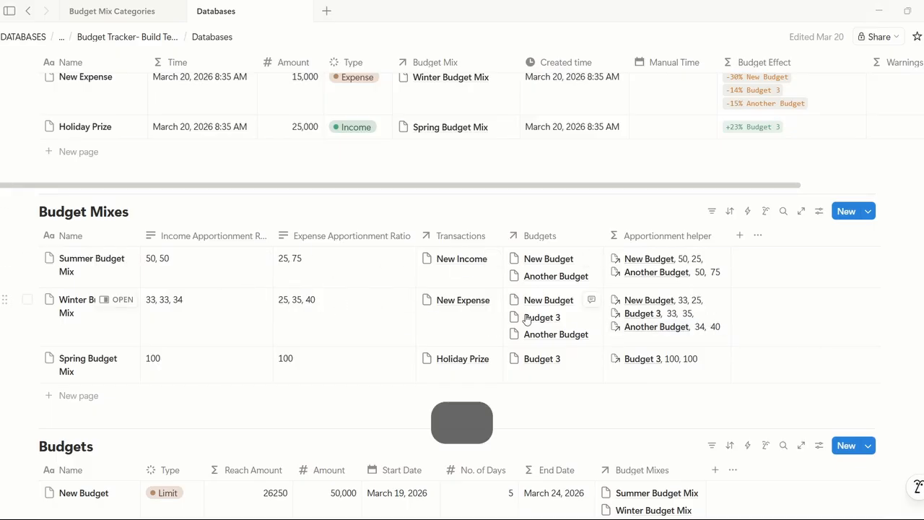
pyautogui.scroll(-1, 216, 10)
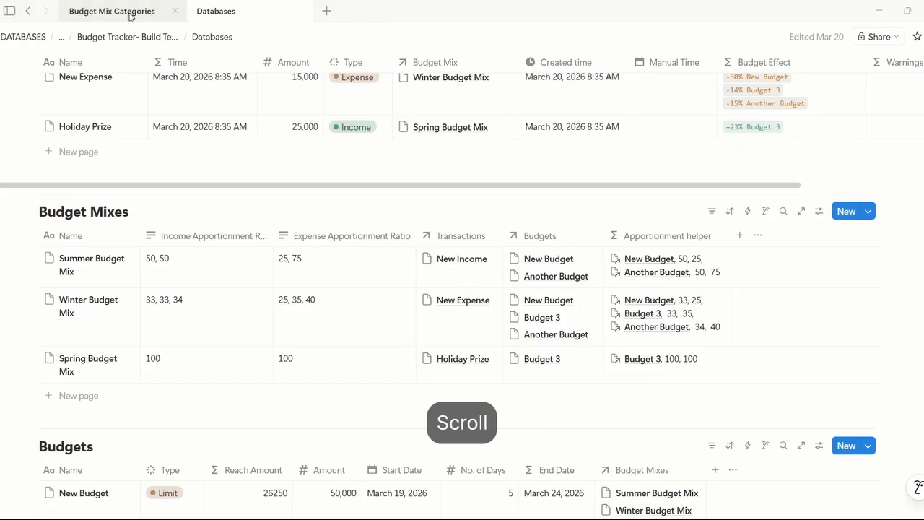
pyautogui.click(125, 11)
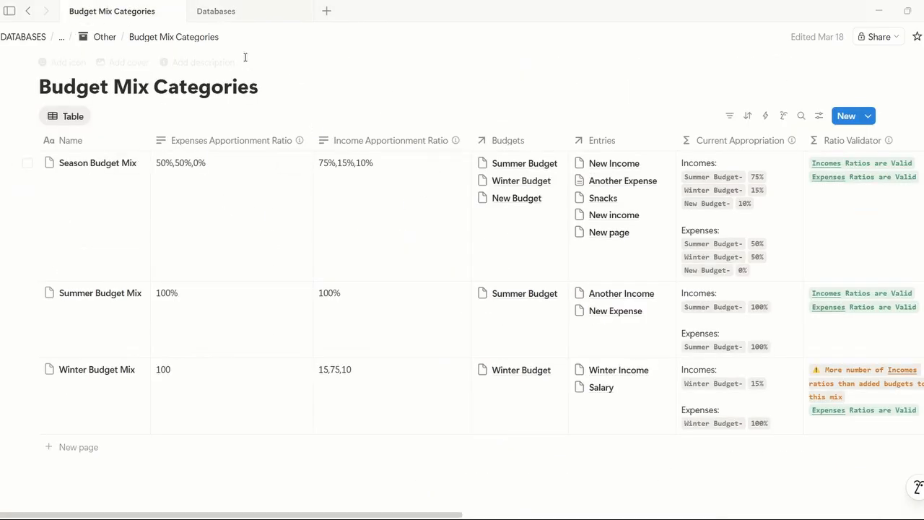
pyautogui.click(244, 14)
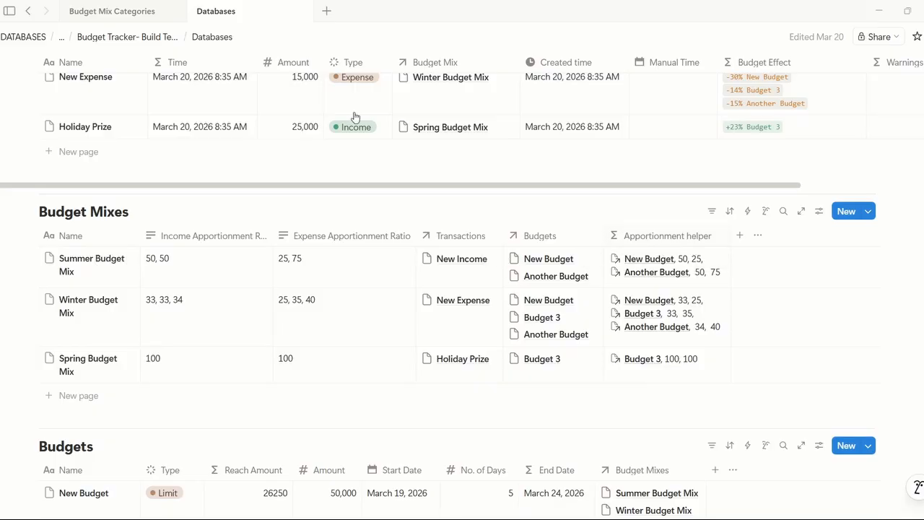
pyautogui.click(130, 12)
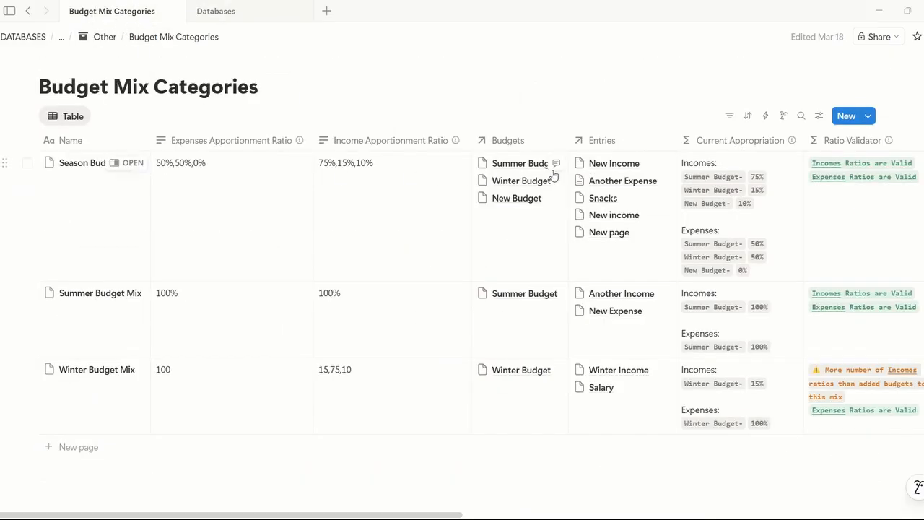
# Step: Move the Appropriation List Details column directly after Entries in the Budget Mix Categories table
pyautogui.hscroll(3, 625, 179)
pyautogui.hscroll(9, 624, 178)
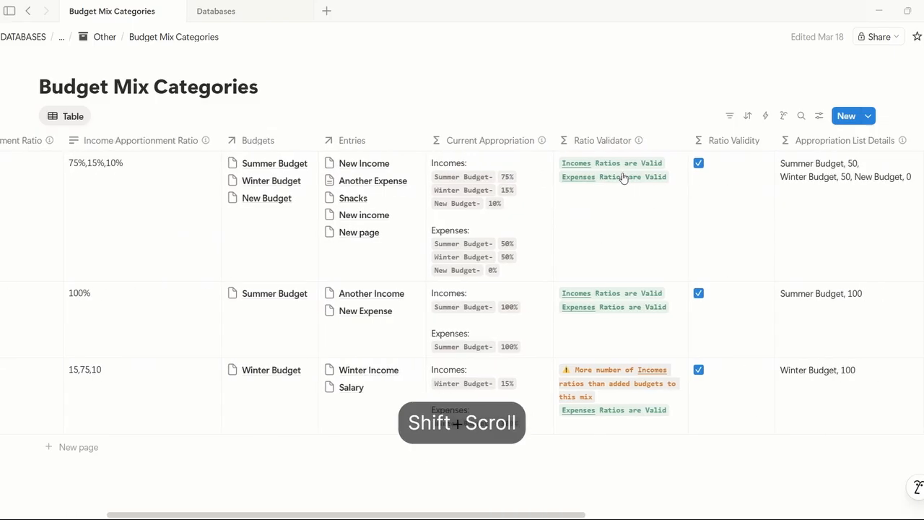
pyautogui.moveTo(557, 148); pyautogui.dragTo(256, 141)
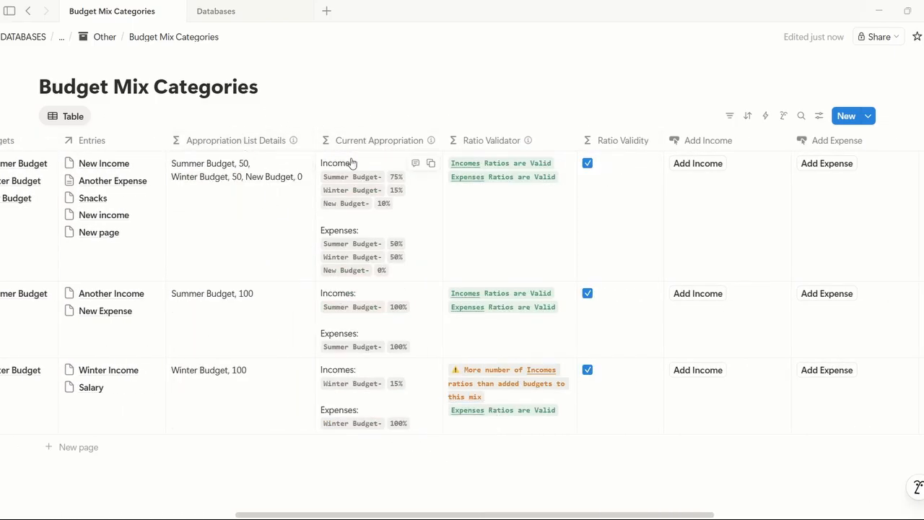
# Step: Look through the reference table's remaining properties, from Current Appropriation to Summary
pyautogui.hscroll(4, 585, 166)
pyautogui.hscroll(1, 548, 166)
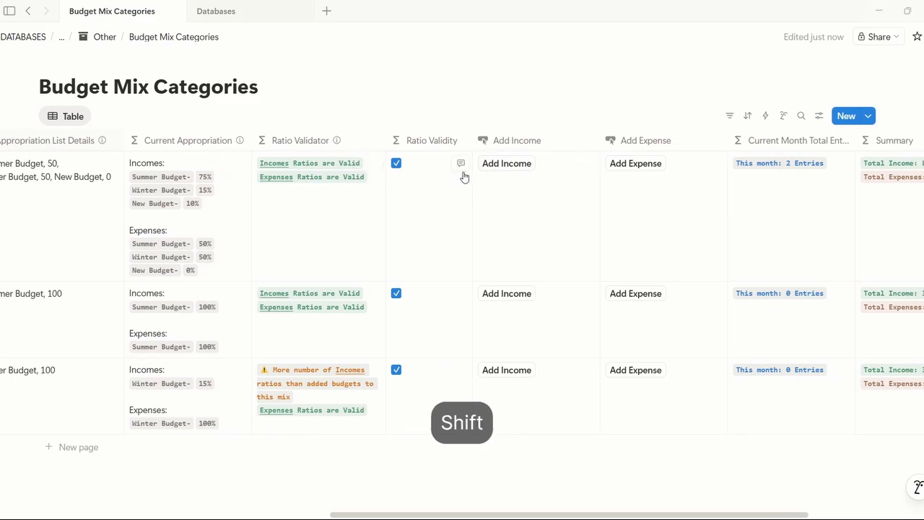
pyautogui.hscroll(5, 463, 176)
pyautogui.hscroll(-5, 464, 176)
pyautogui.hscroll(-5, 463, 176)
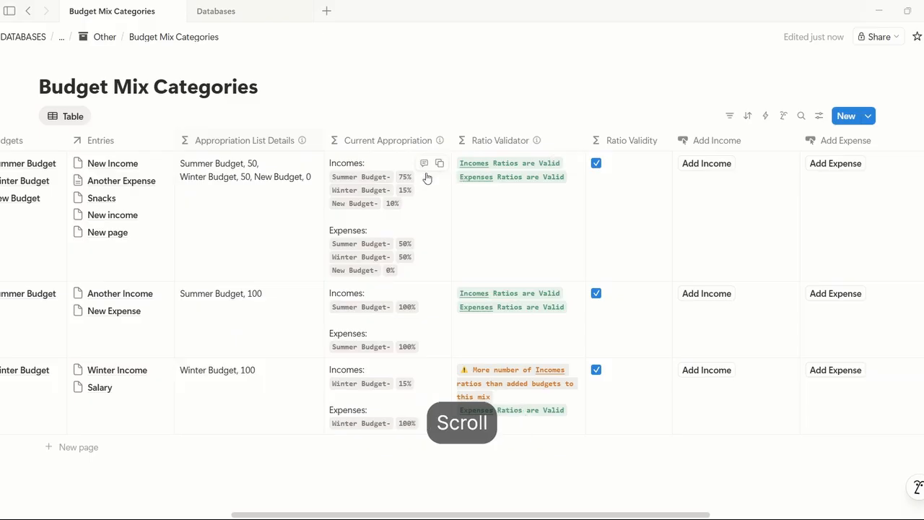
# Step: View the Current Appropriation formula for Season Budget Mix, close it and check the apportionment ratio columns it uses
pyautogui.click(381, 160)
pyautogui.scroll(2, 428, 200)
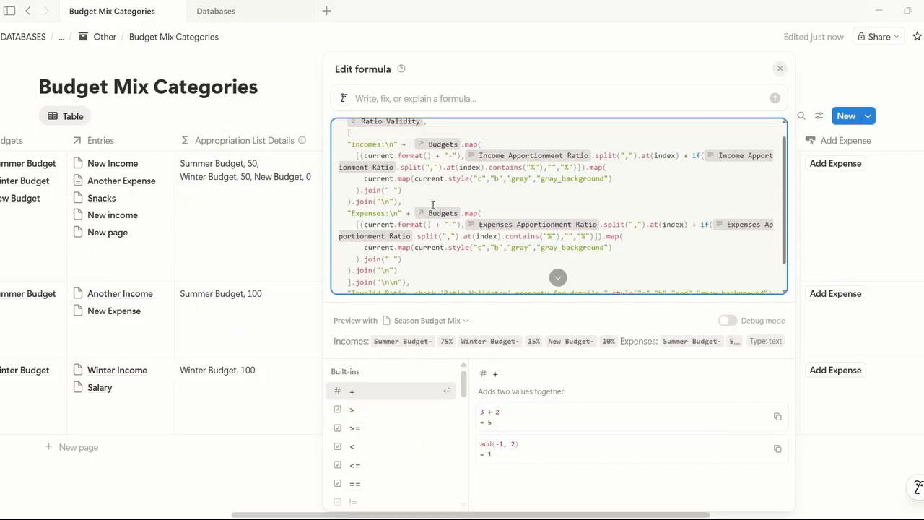
pyautogui.press('Escape')
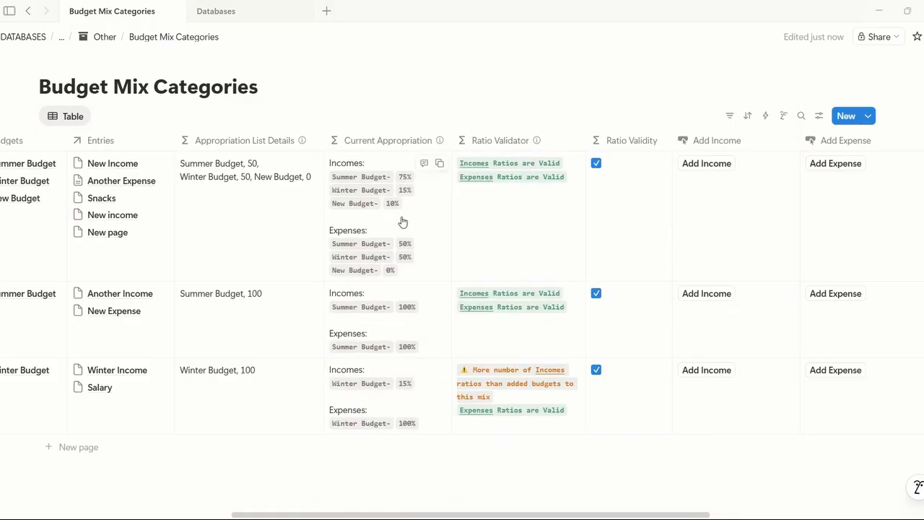
pyautogui.hscroll(-6, 402, 221)
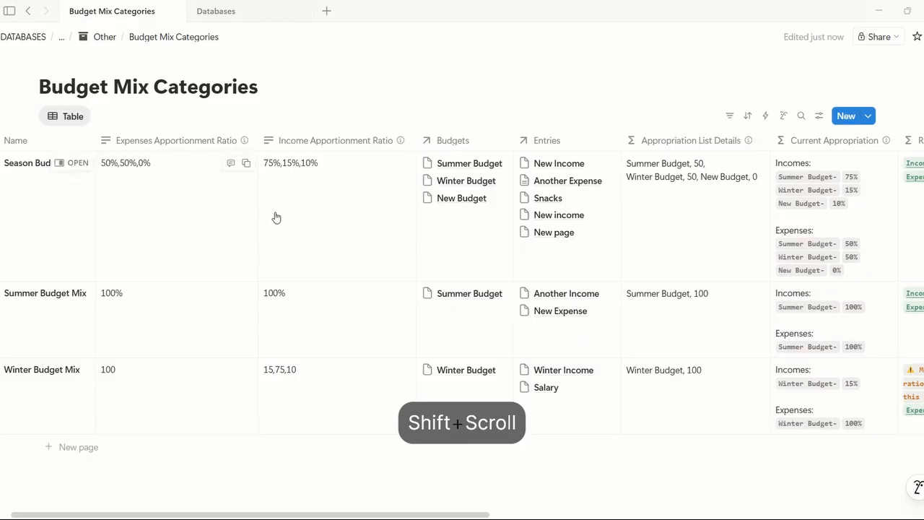
pyautogui.hscroll(5, 315, 214)
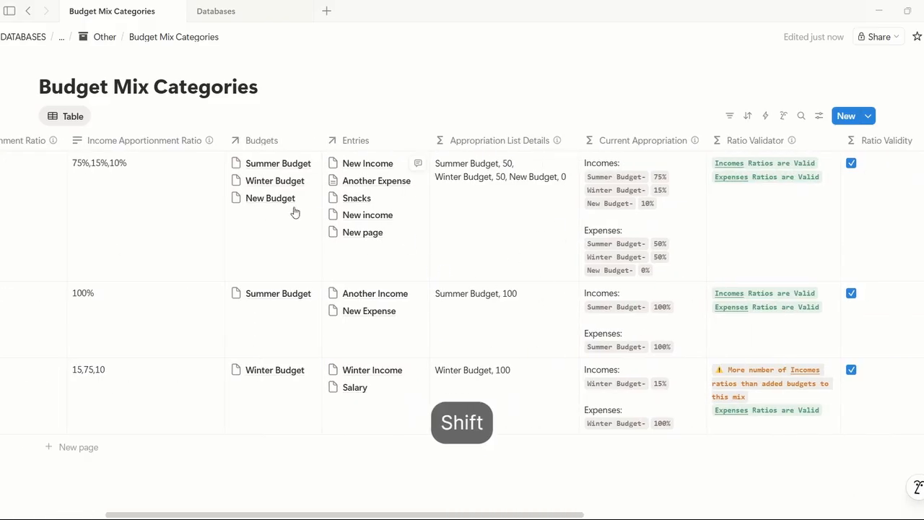
# Step: Read the Current Appropriation formula from its Ratio Validity condition to its invalid-ratio message
pyautogui.click(660, 223)
pyautogui.scroll(2, 659, 220)
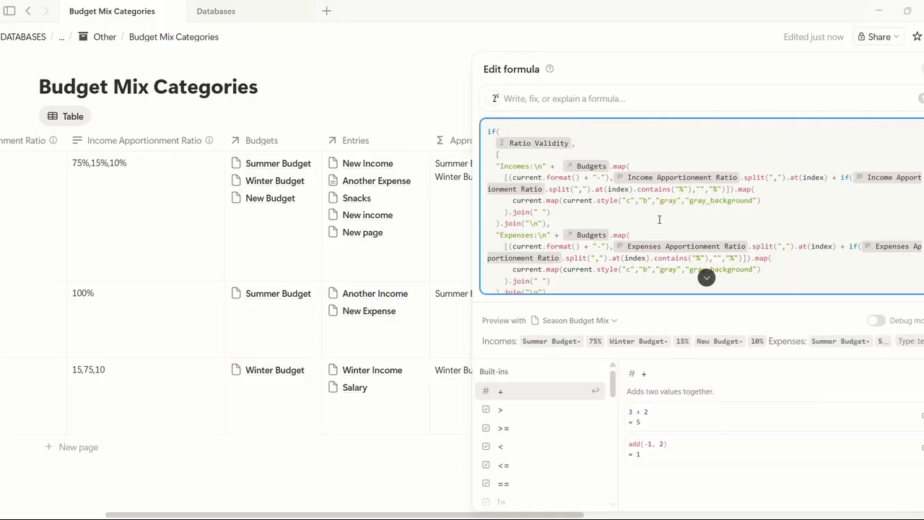
pyautogui.click(582, 142)
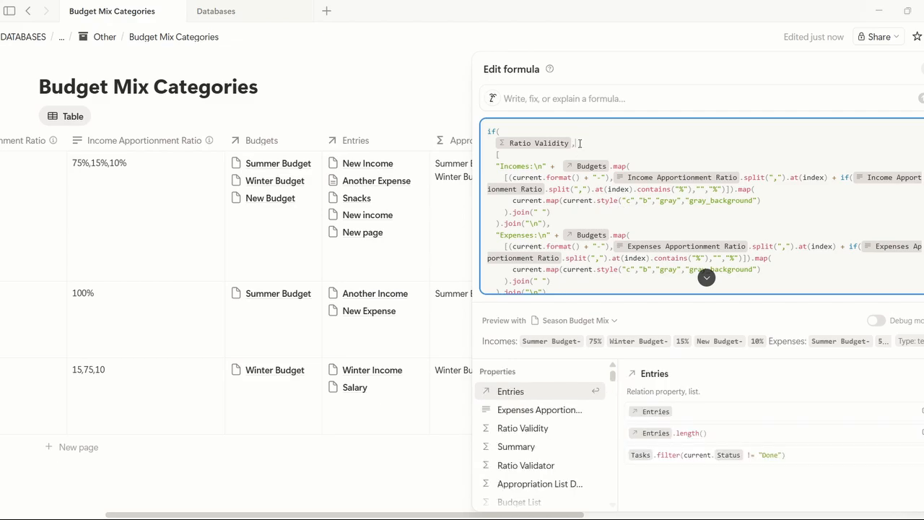
pyautogui.press('Escape')
pyautogui.click(662, 209)
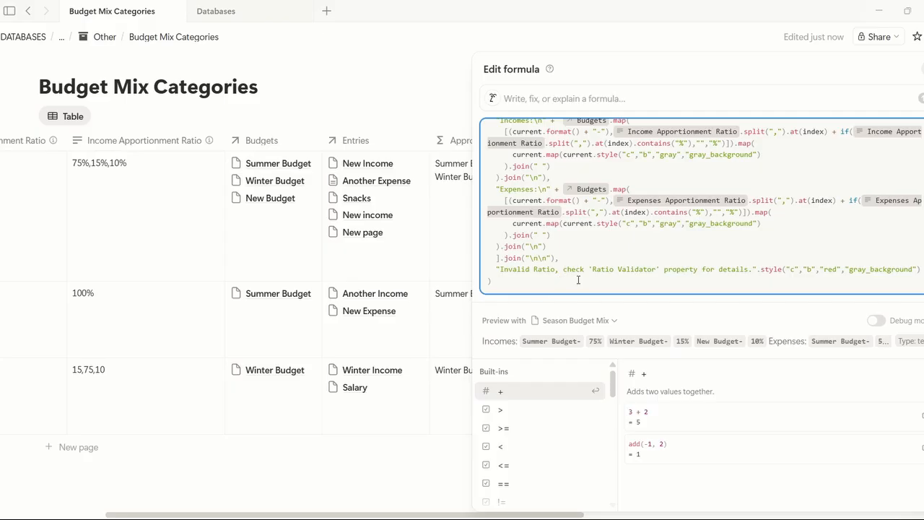
pyautogui.scroll(2, 573, 245)
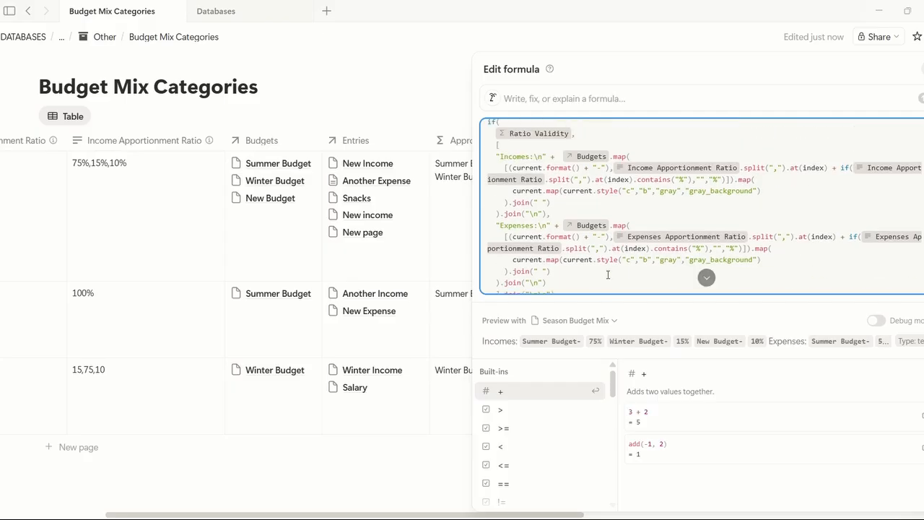
# Step: Examine how the formula's Incomes part maps Budgets to the split Income Apportionment Ratio and appends the percent sign
pyautogui.click(581, 143)
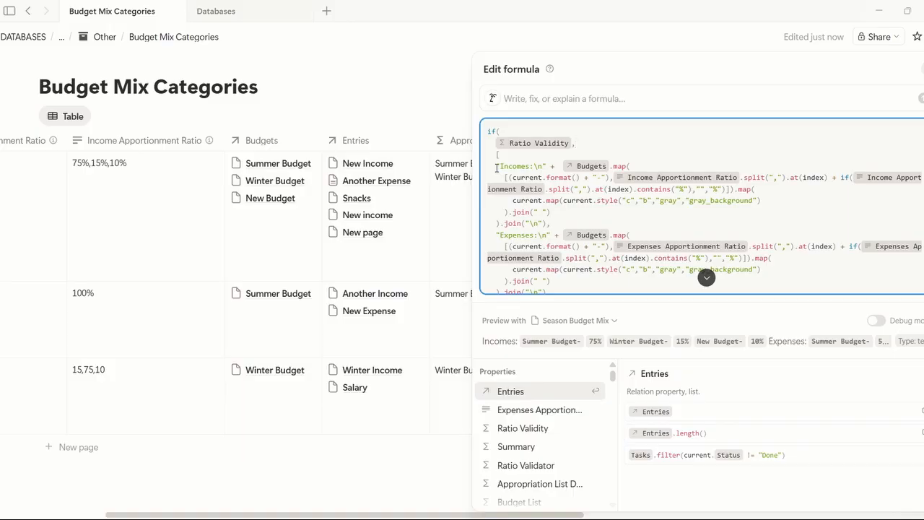
pyautogui.click(611, 167)
pyautogui.click(661, 166)
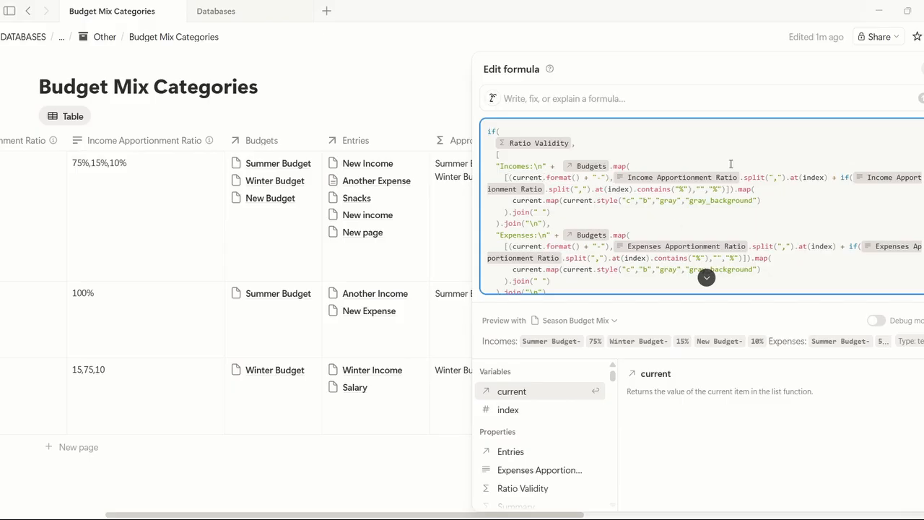
pyautogui.click(532, 155)
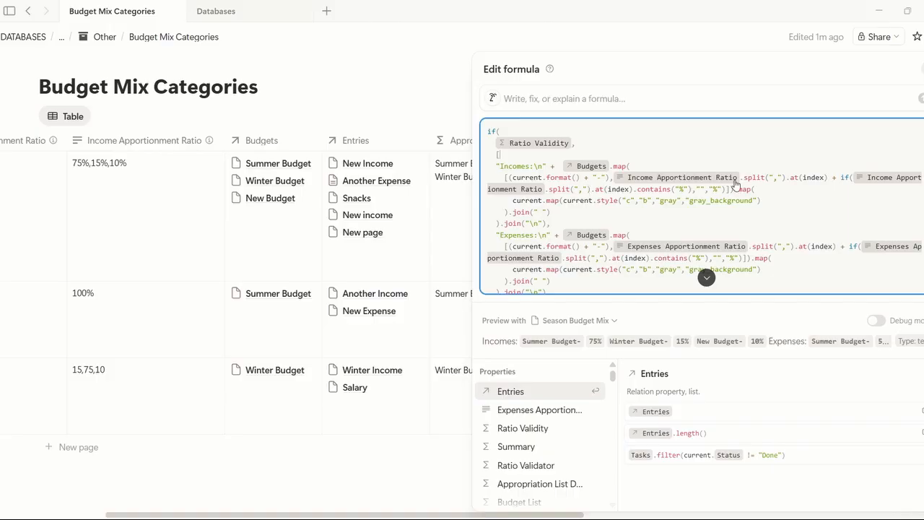
pyautogui.click(786, 181)
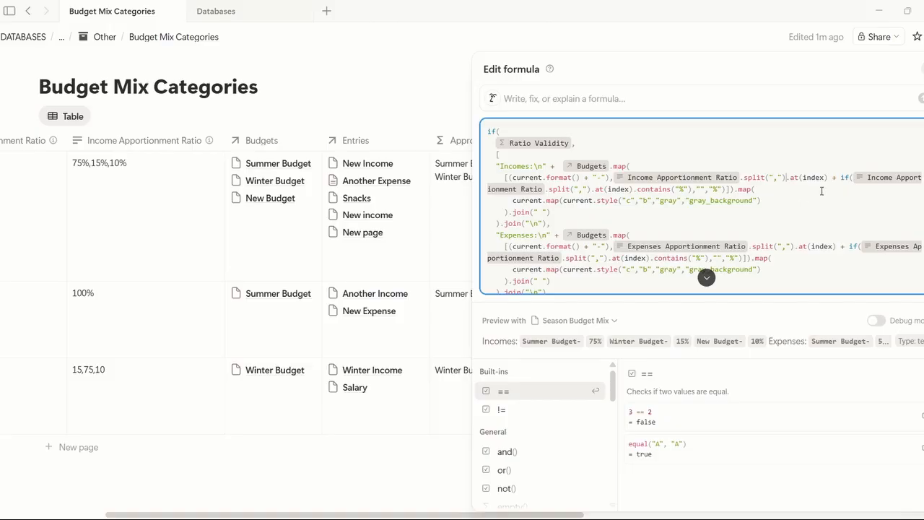
pyautogui.click(791, 185)
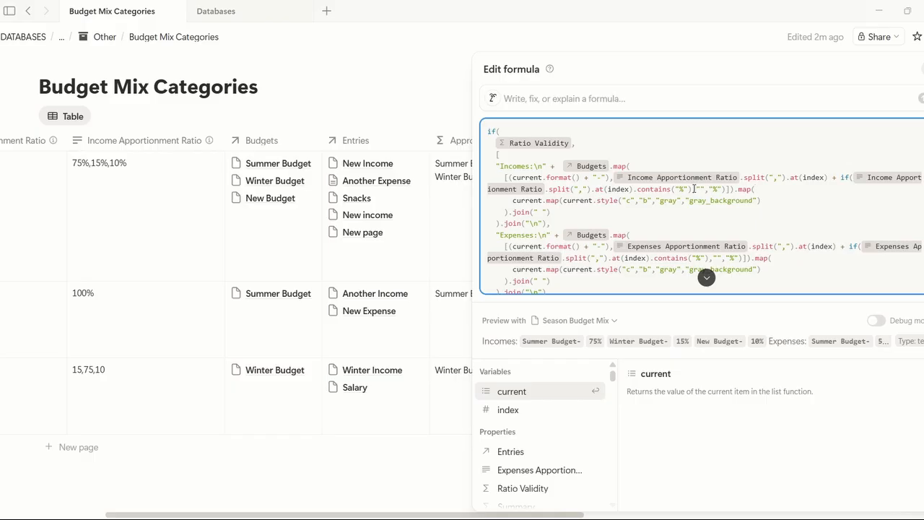
pyautogui.click(596, 343)
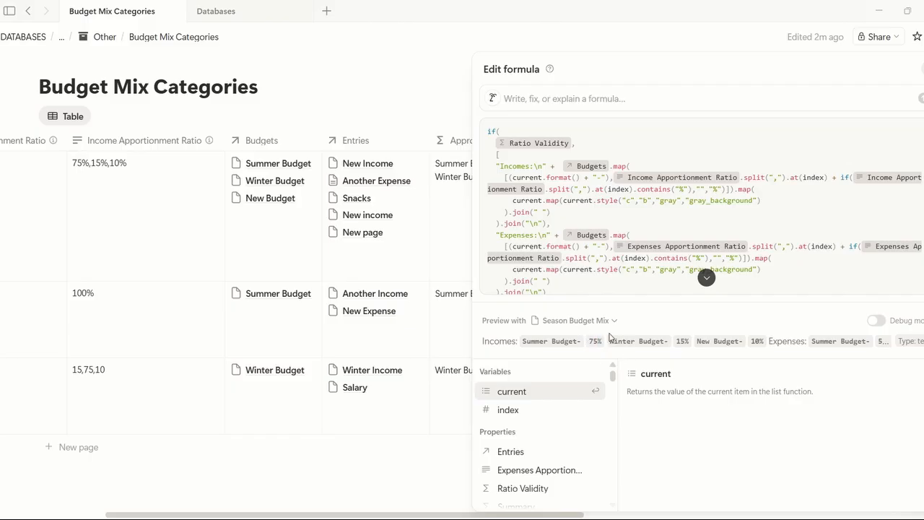
pyautogui.click(789, 186)
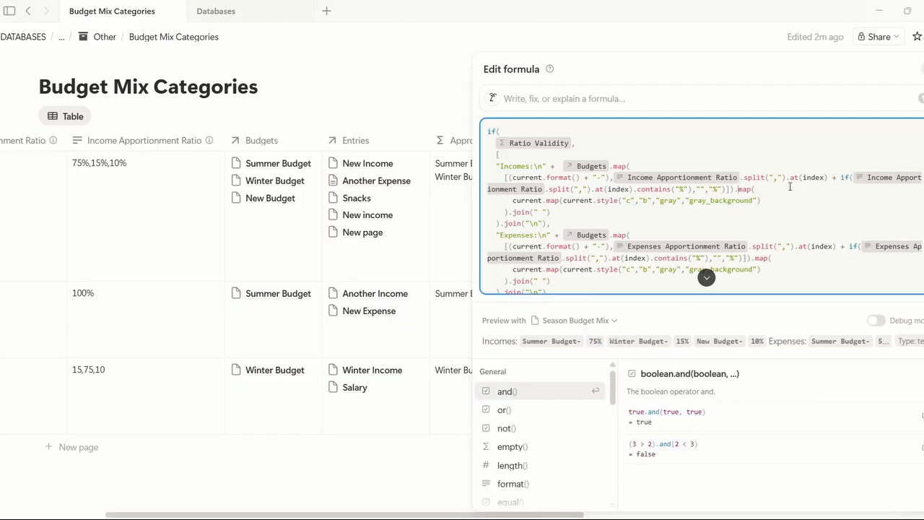
# Step: Review the end of the Current Appropriation formula, including its Expenses part and invalid-ratio message, and close the formula editor
pyautogui.click(606, 218)
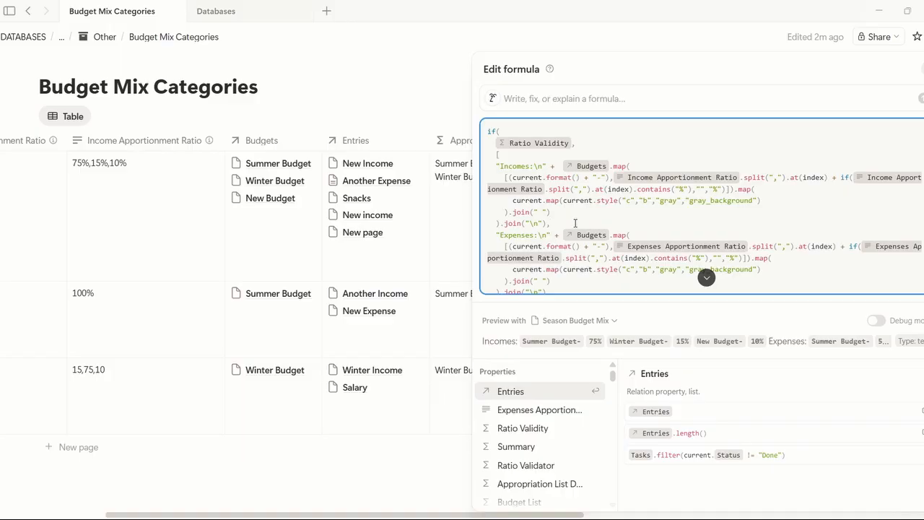
pyautogui.scroll(-2, 575, 231)
pyautogui.click(570, 286)
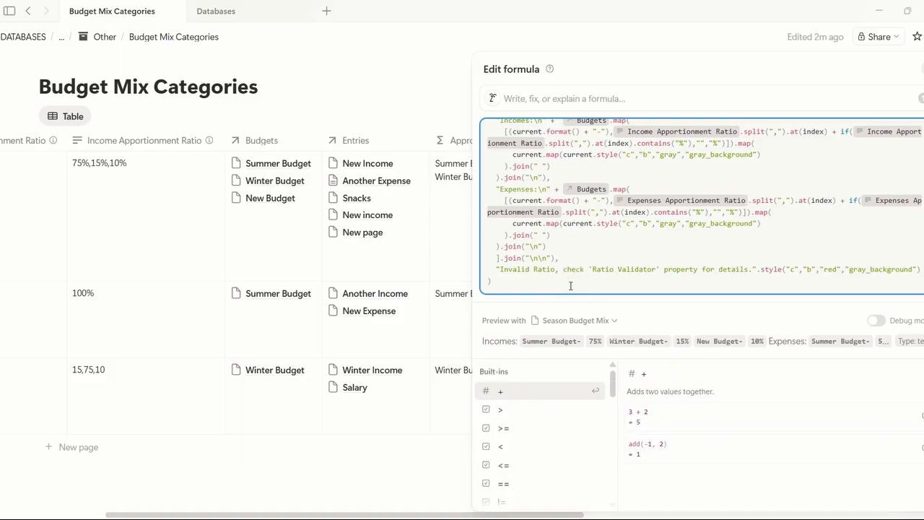
pyautogui.press('Escape')
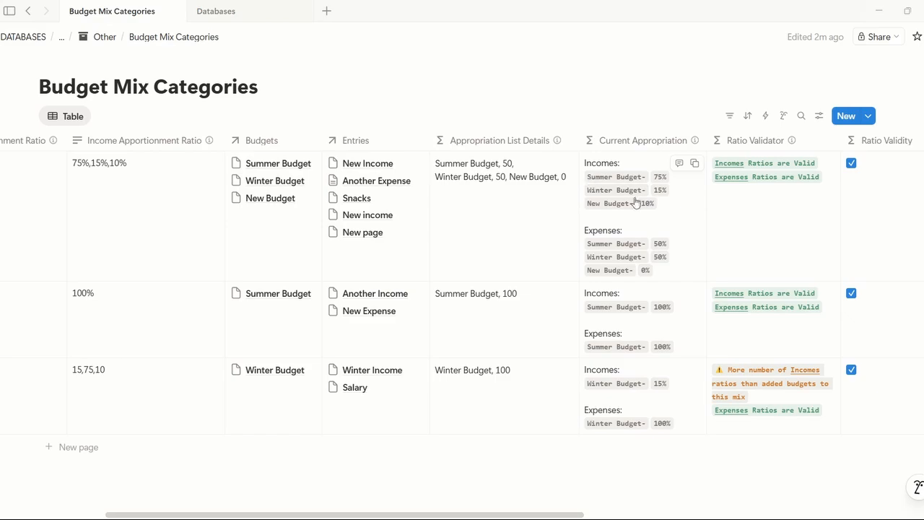
pyautogui.hscroll(3, 648, 223)
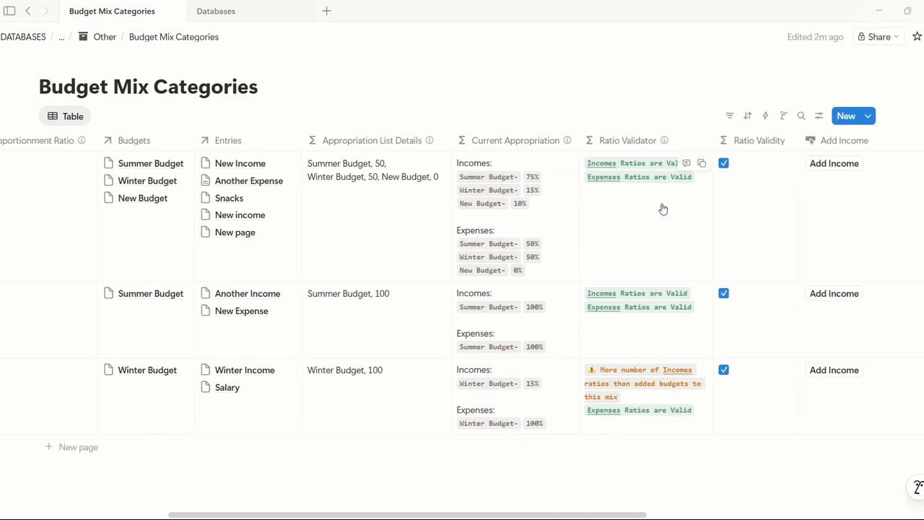
pyautogui.click(504, 167)
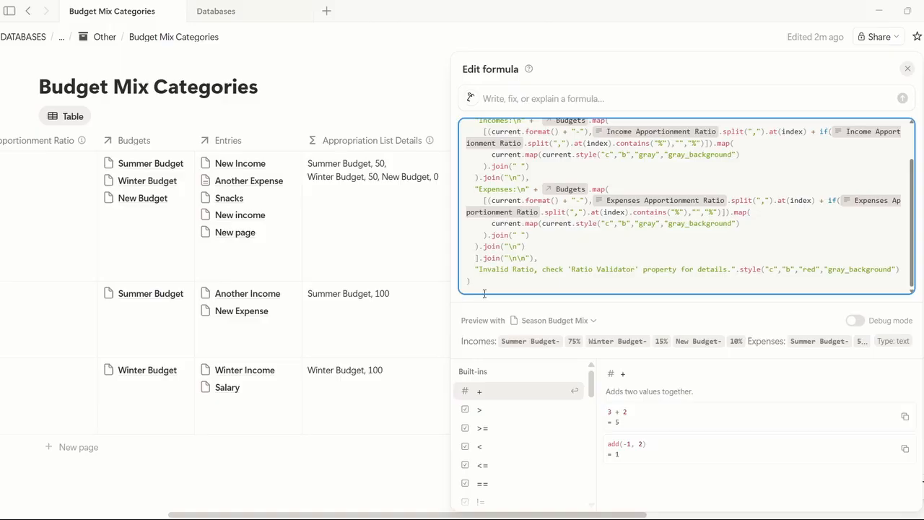
pyautogui.hotkey('ctrl', 'Return')
# Step: Add a text property named "Ratios Details" to the Budget Mixes table on the Databases page
pyautogui.click(216, 11)
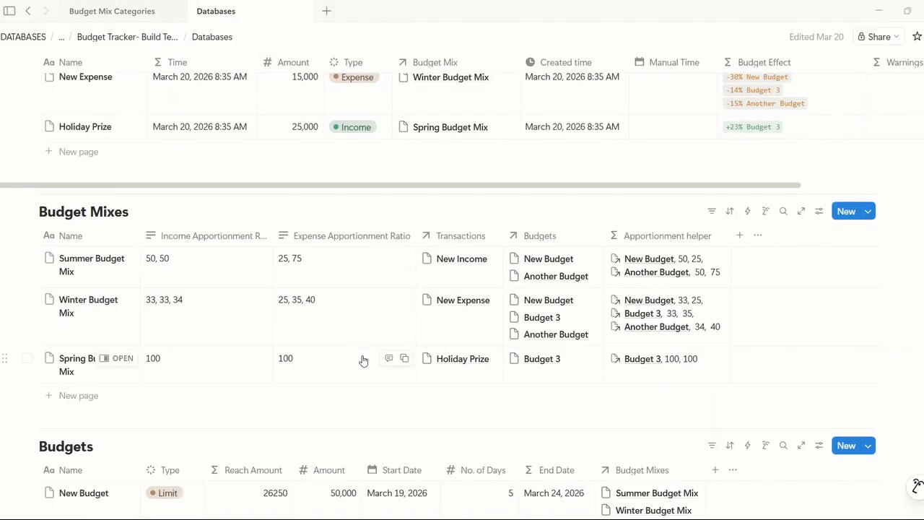
pyautogui.scroll(-2, 748, 260)
pyautogui.scroll(2, 757, 233)
pyautogui.click(738, 235)
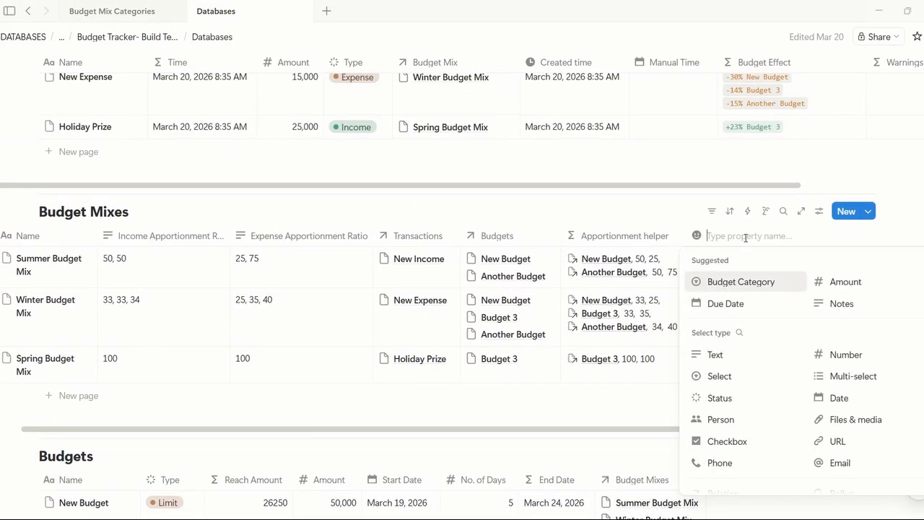
pyautogui.write('Ratios Details')
pyautogui.press('Down')
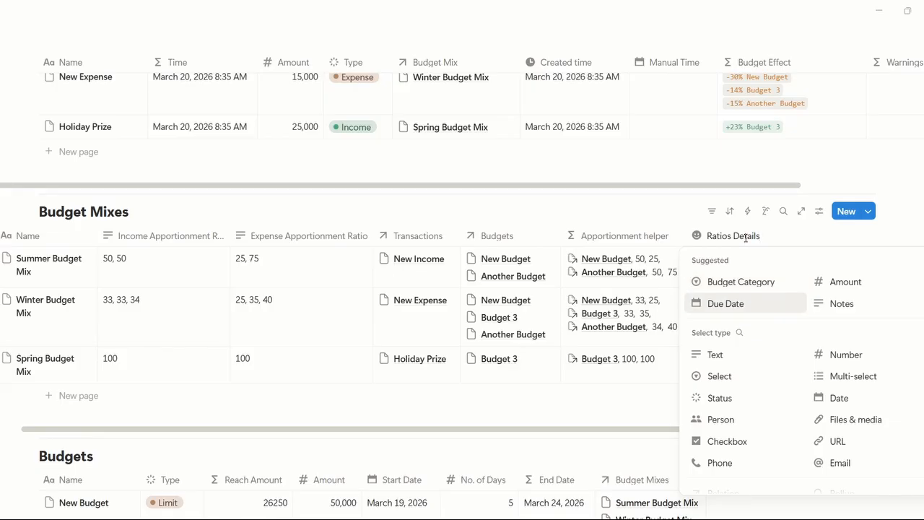
pyautogui.press('Down')
pyautogui.press('Return')
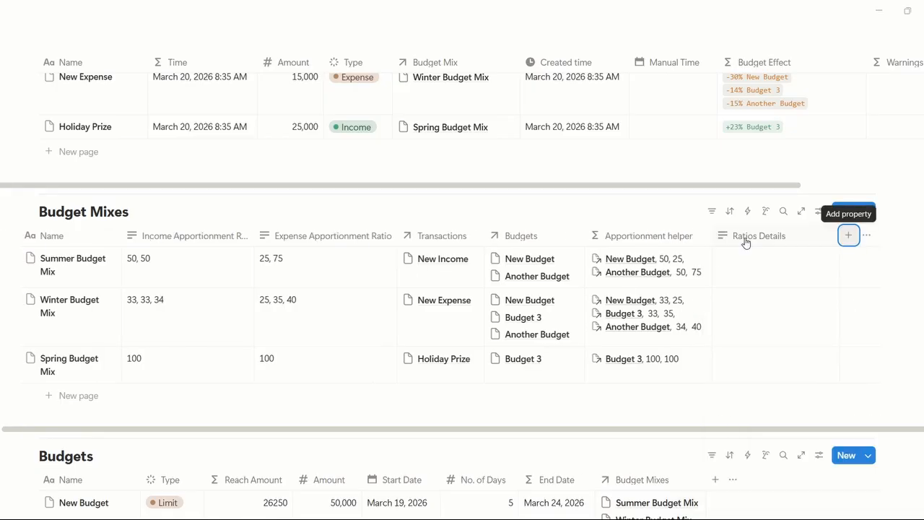
# Step: Change the Ratios Details property's type to Formula and open its formula for editing
pyautogui.click(745, 242)
pyautogui.moveTo(801, 270)
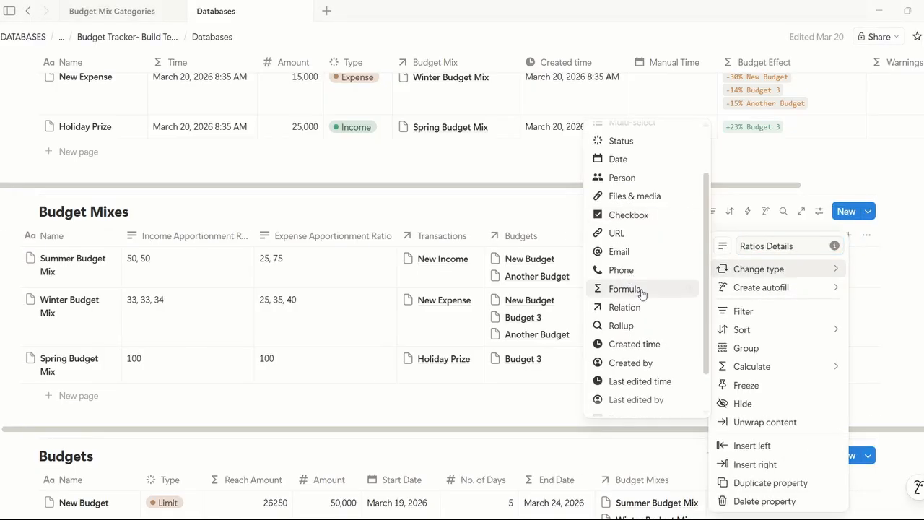
pyautogui.click(642, 289)
pyautogui.click(789, 268)
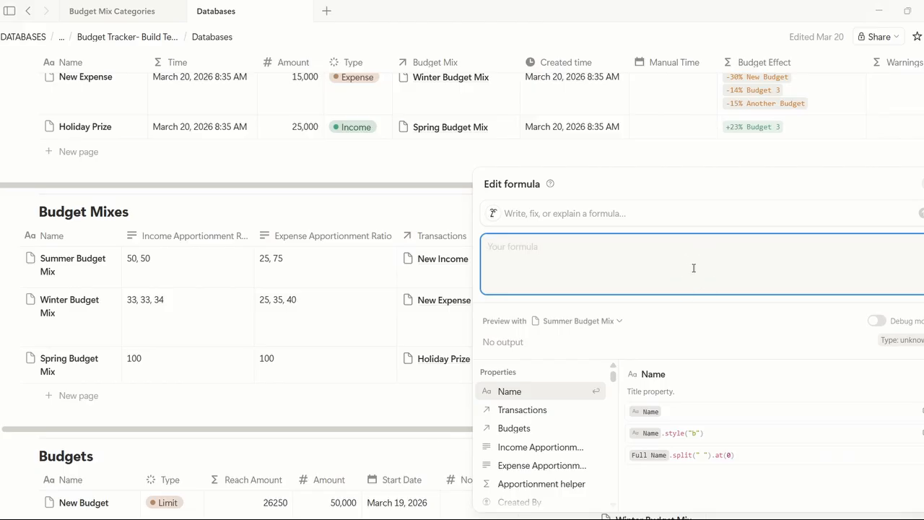
# Step: Paste the copied Current Appropriation formula into the Ratios Details property and save it
pyautogui.hotkey('ctrl', 'v')
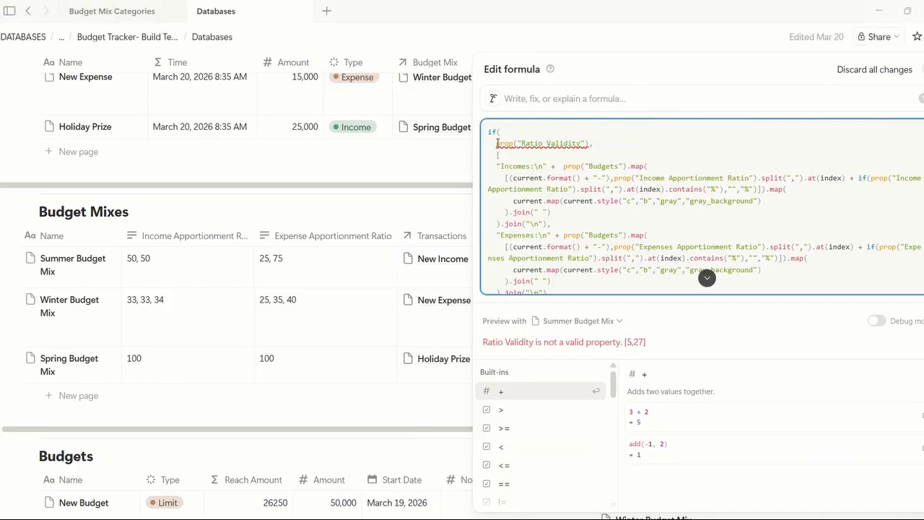
pyautogui.click(707, 278)
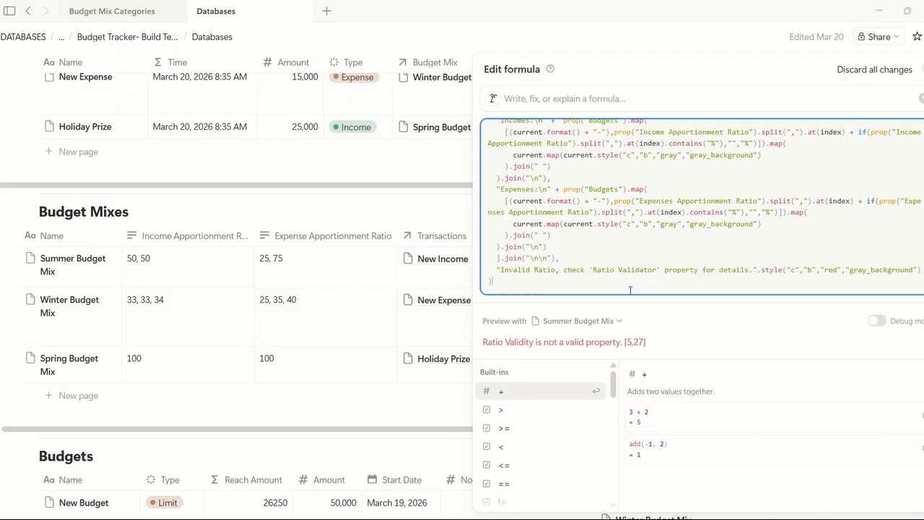
pyautogui.hotkey('ctrl', 'Return')
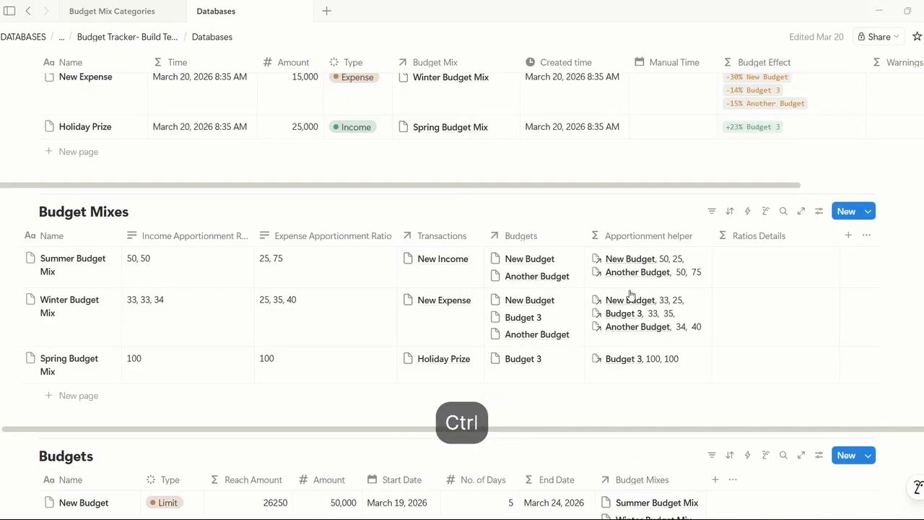
# Step: Reopen the Current Appropriation formula in Budget Mix Categories to check its opening Ratio Validity condition, and close it
pyautogui.click(83, 14)
pyautogui.hscroll(4, 529, 259)
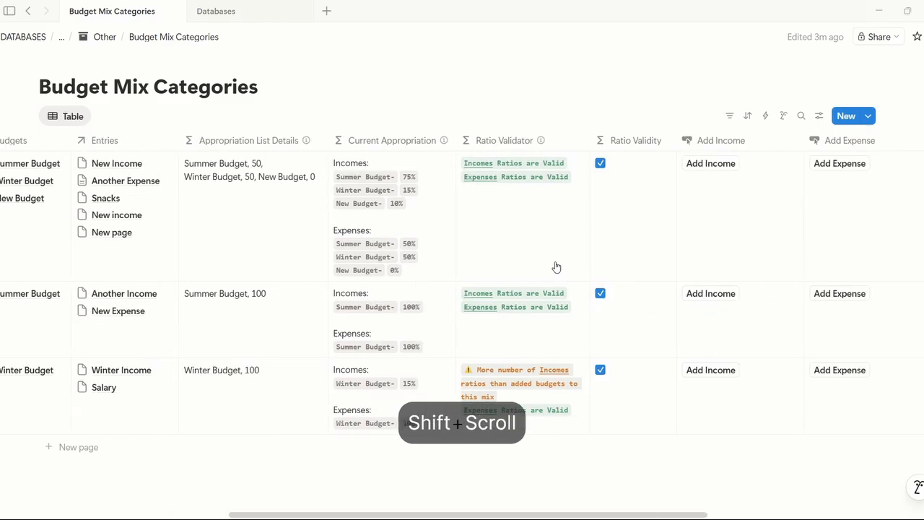
pyautogui.click(425, 235)
pyautogui.scroll(5, 444, 177)
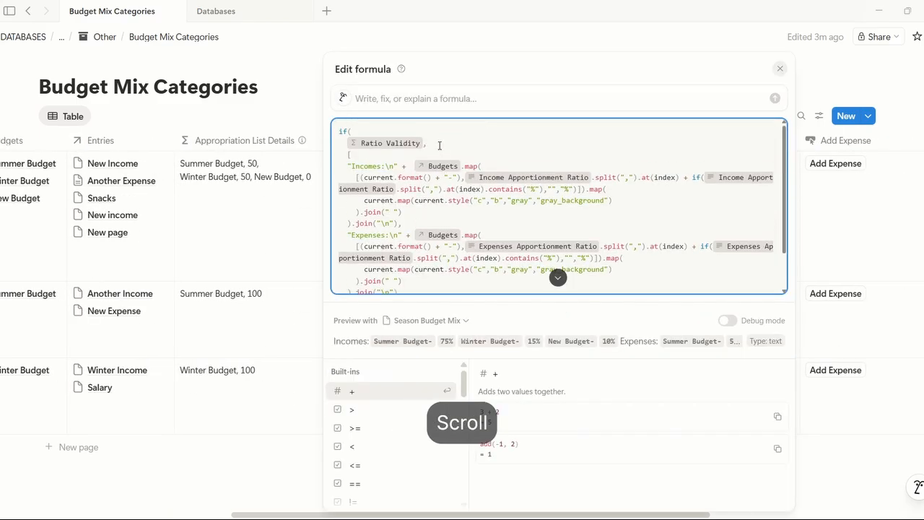
pyautogui.press('Escape')
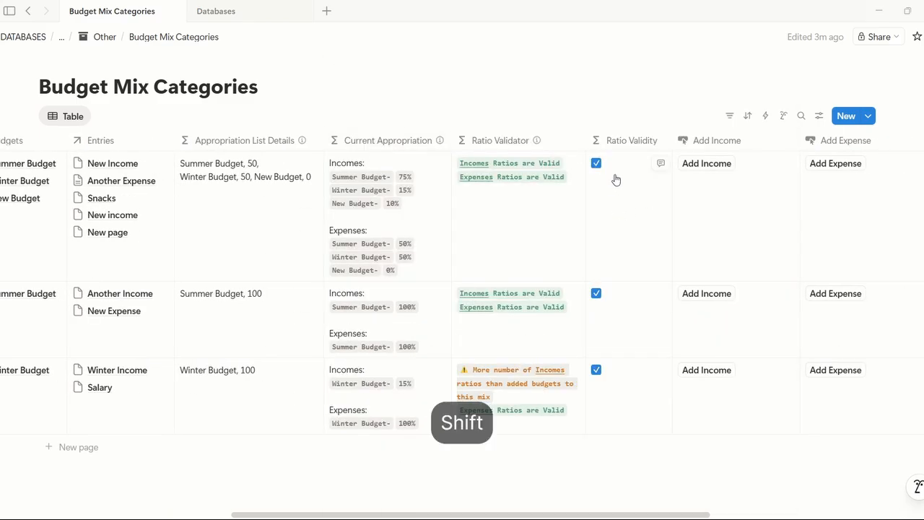
# Step: Reorder the Budget Mix Categories columns so Ratio Validity comes first, followed by Ratio Validator and Current Appropriation
pyautogui.moveTo(621, 140); pyautogui.dragTo(375, 141)
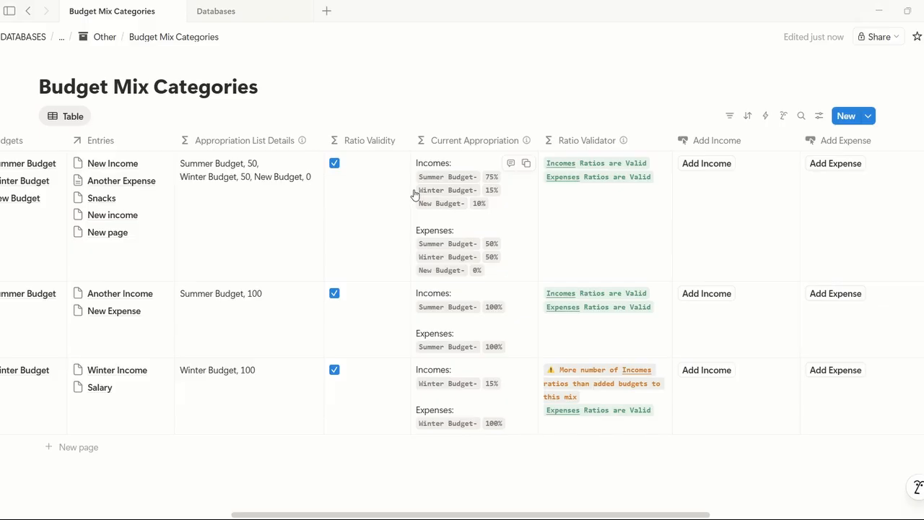
pyautogui.click(360, 194)
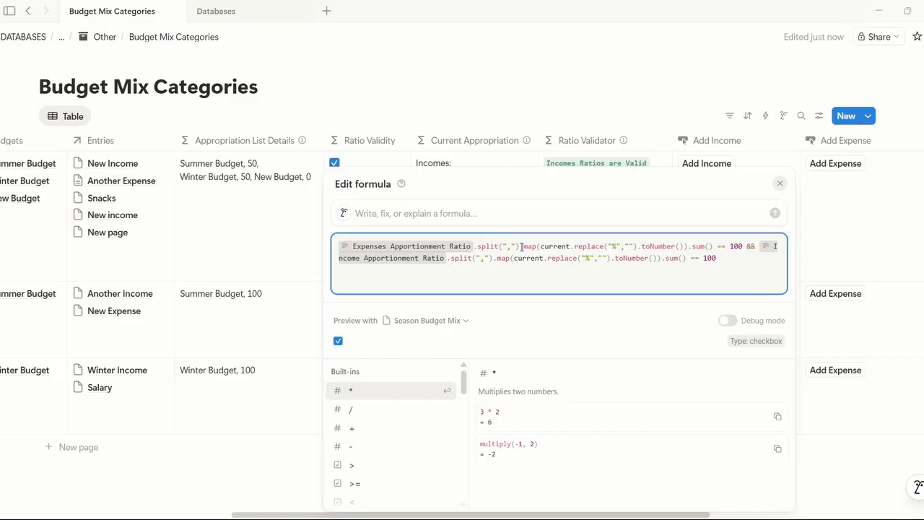
pyautogui.press('Escape')
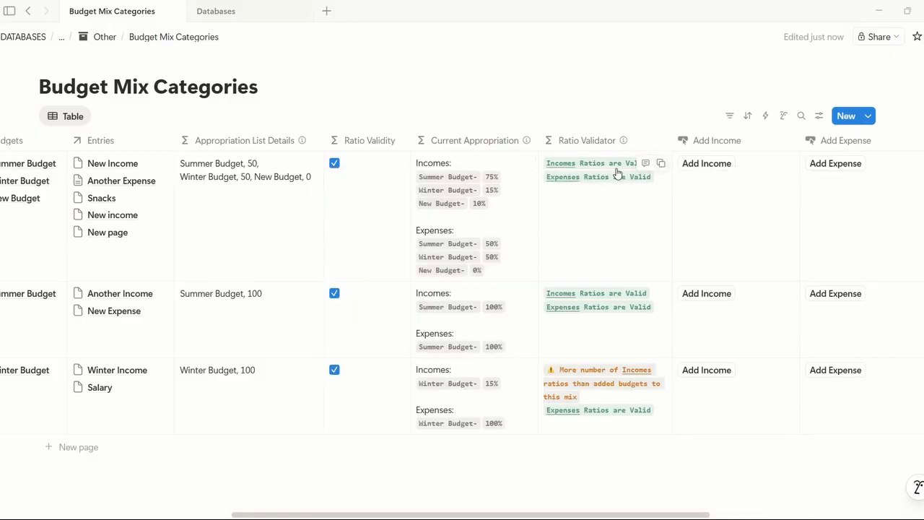
pyautogui.moveTo(604, 142); pyautogui.dragTo(393, 141)
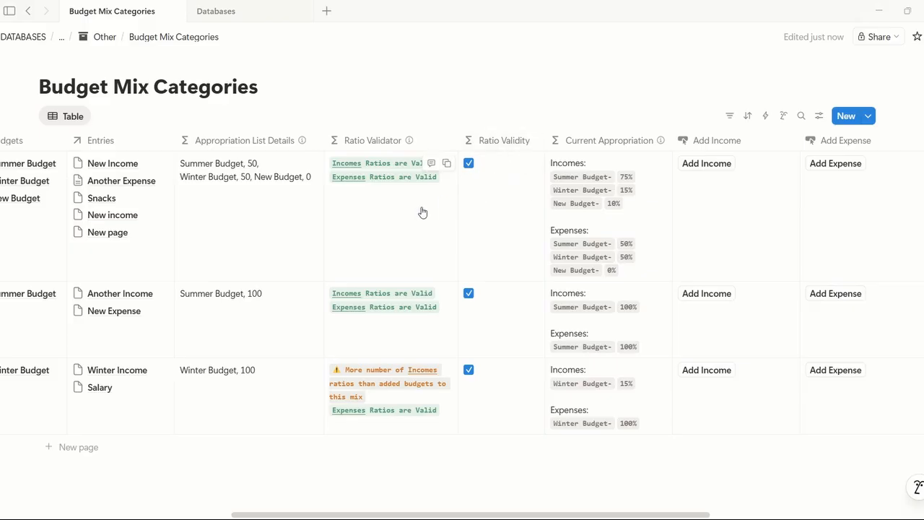
pyautogui.moveTo(482, 142); pyautogui.dragTo(361, 141)
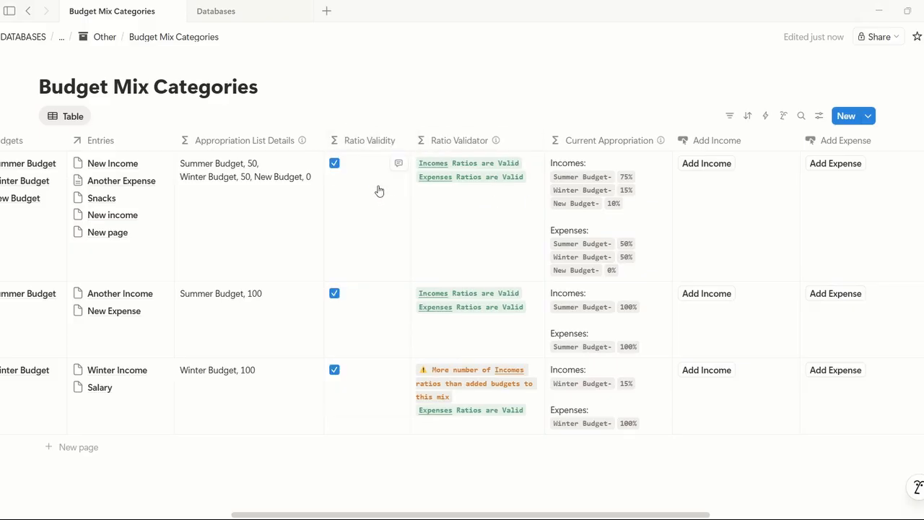
# Step: Examine how the Ratio Validity formula splits the Expenses and Income Apportionment Ratios, strips percent signs and compares both sums with 100
pyautogui.hscroll(-2, 379, 195)
pyautogui.click(455, 207)
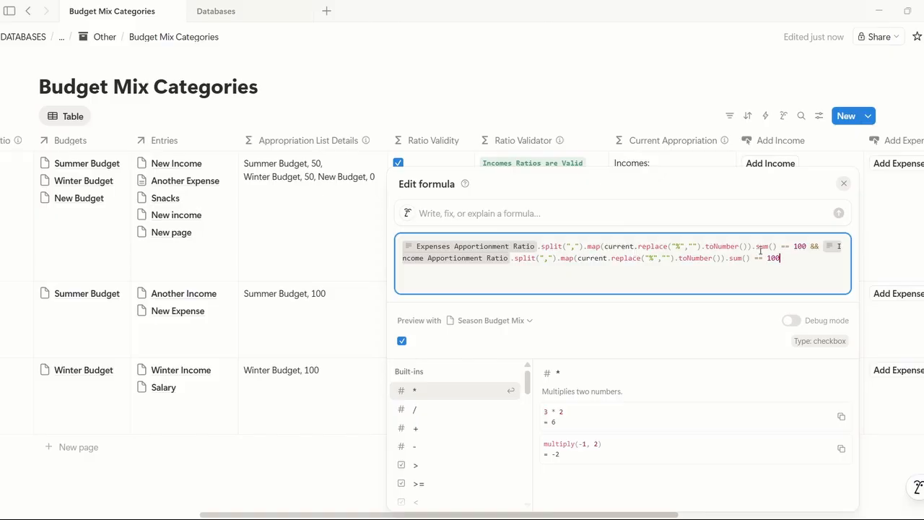
pyautogui.click(806, 248)
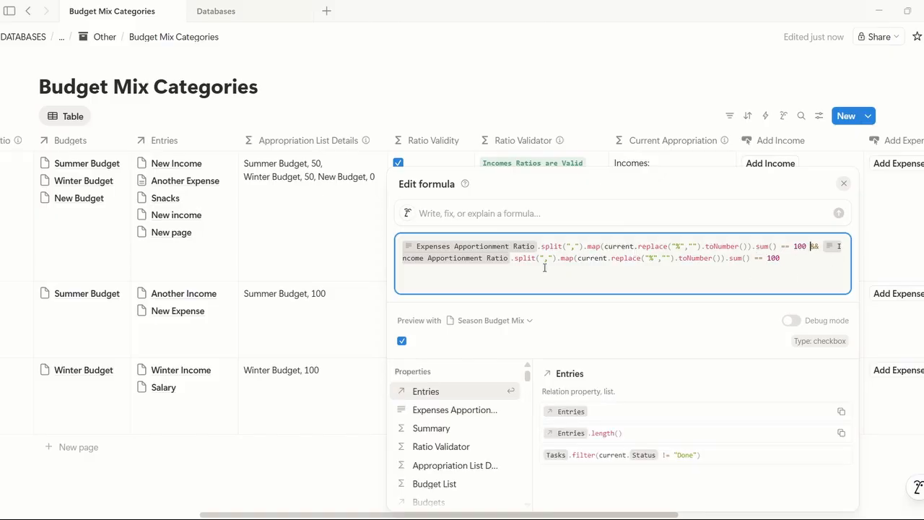
pyautogui.click(782, 261)
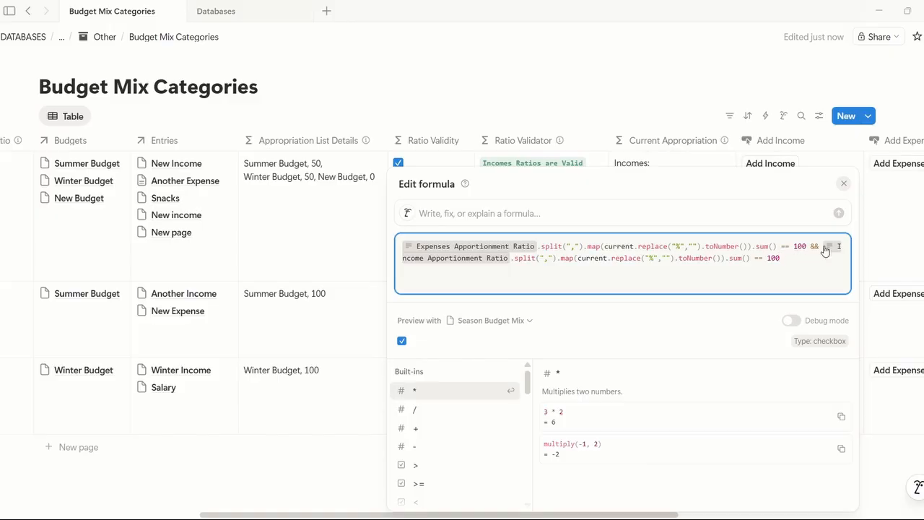
pyautogui.press('Escape')
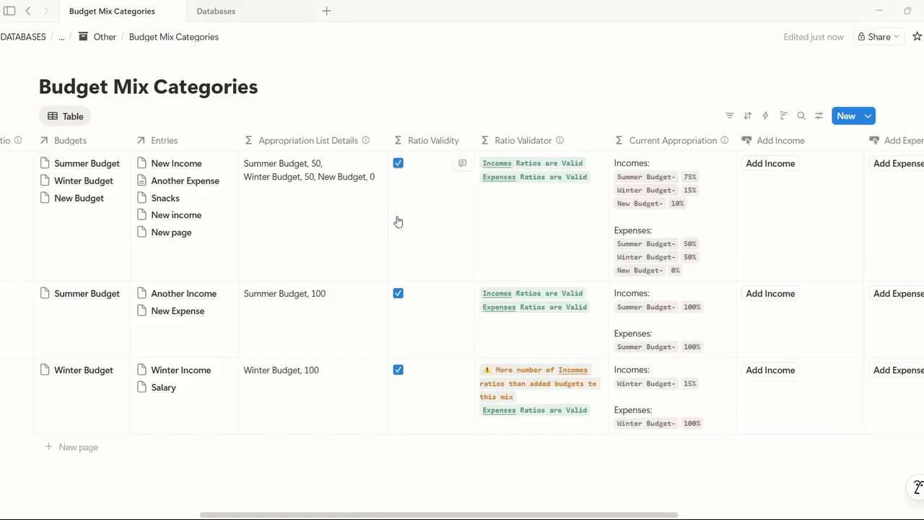
# Step: Add a formula property named "Ratio Validity" to the Budget Mixes table on the Databases page and open its formula
pyautogui.click(431, 145)
pyautogui.moveTo(453, 196)
pyautogui.click(548, 190)
pyautogui.hotkey('ctrl', 'Tab')
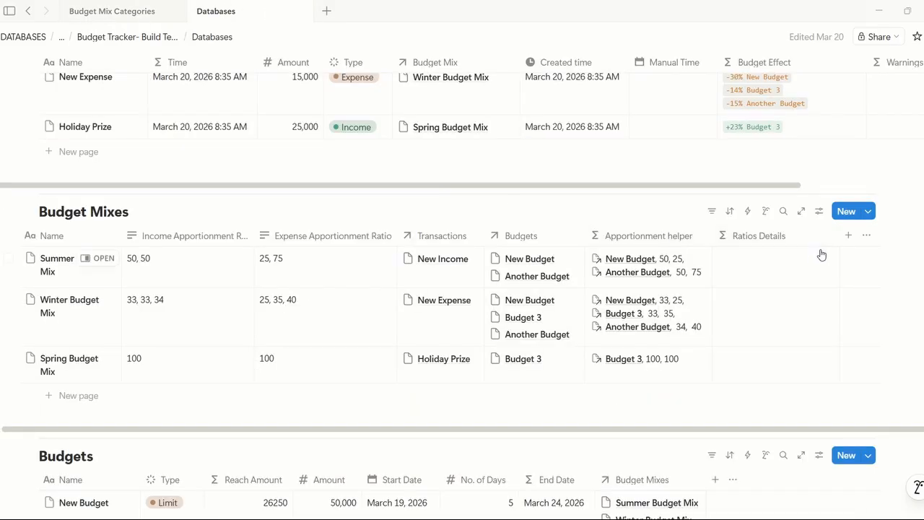
pyautogui.click(857, 235)
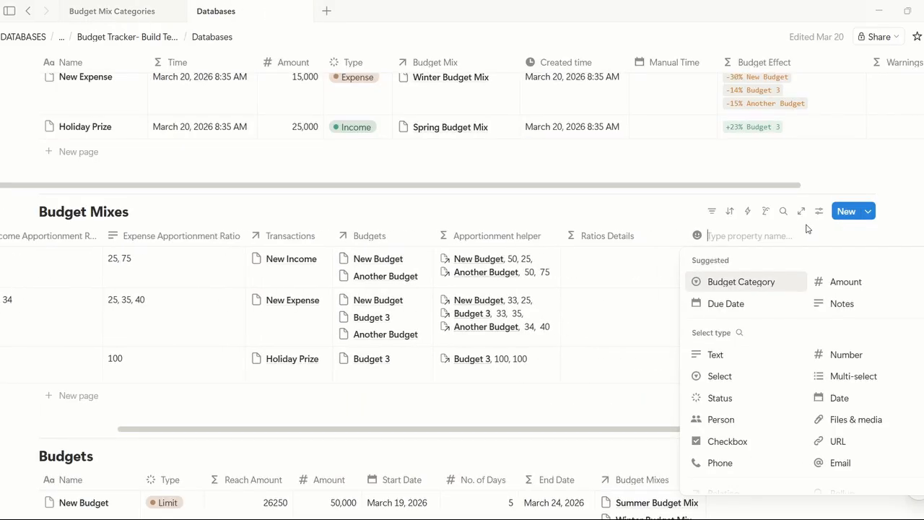
pyautogui.write('Ratio Validity')
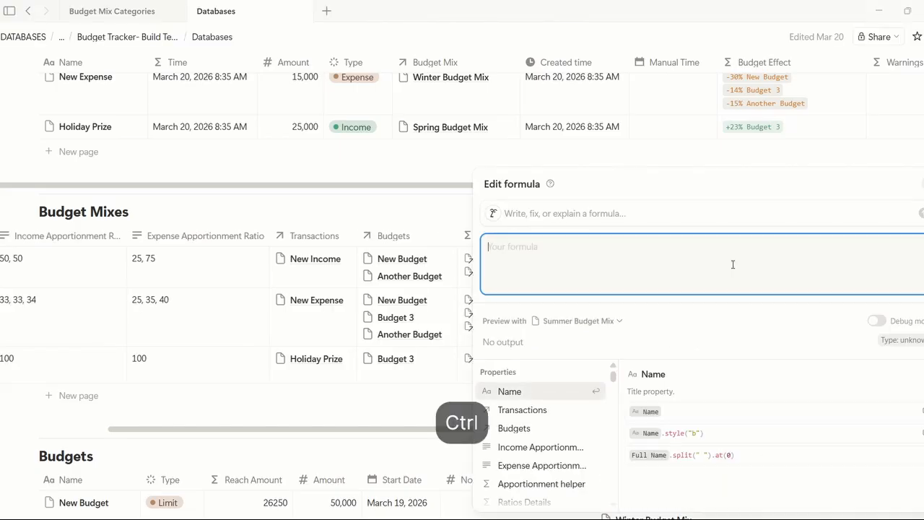
# Step: Paste the reference Ratio Validity formula and change its first property reference to "Expense Apportionment Ratio"
pyautogui.write('prop("Expenses Apportionment Ratio").split(",").map(current.replace("%","").toNumber()).sum() == 100 && prop("Income Apportionment Ratio").split(",").map(current.replace("%","").toNumber()).sum() == 100 *')
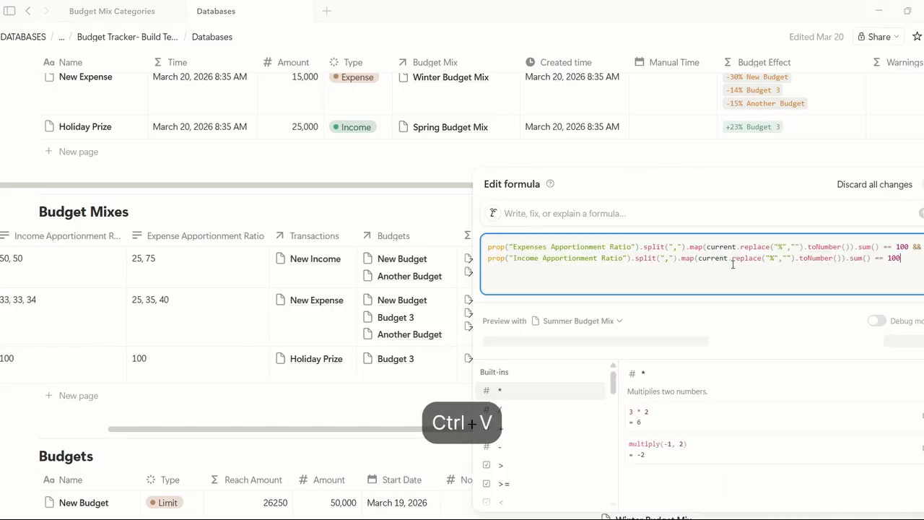
pyautogui.click(636, 231)
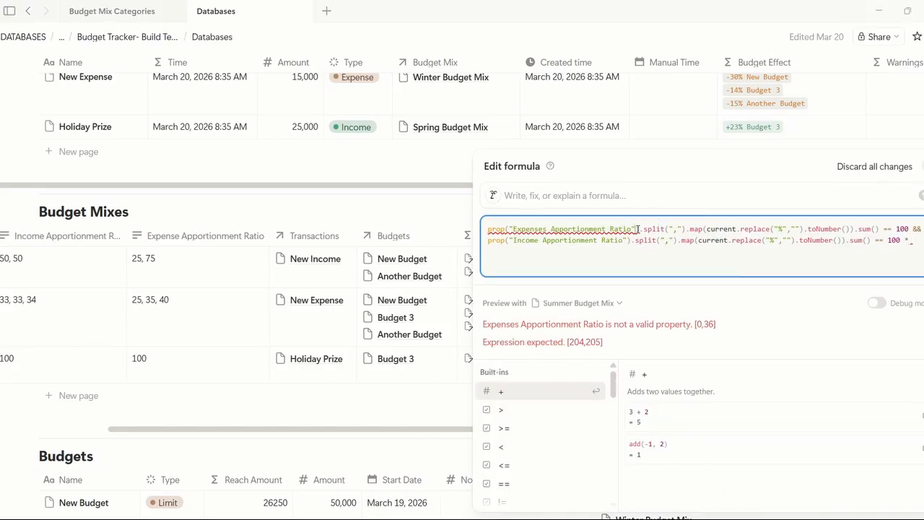
pyautogui.click(552, 229)
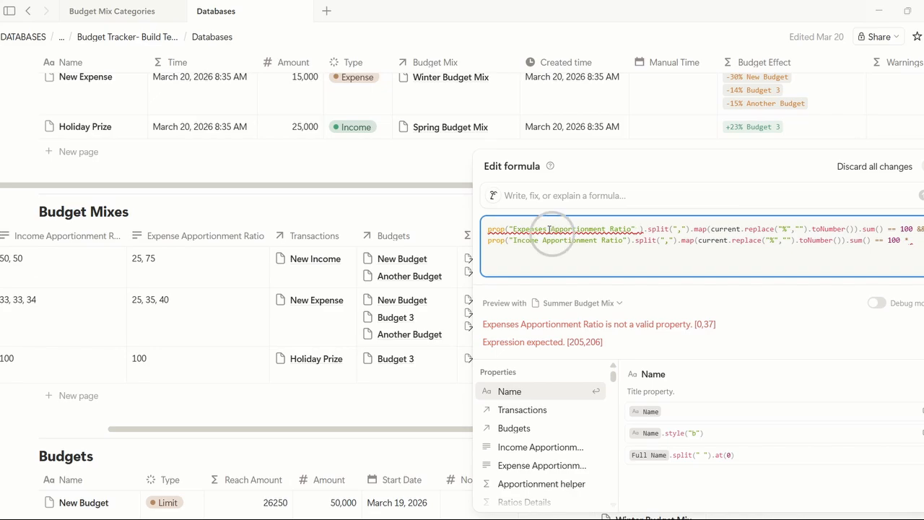
pyautogui.press('BackSpace')
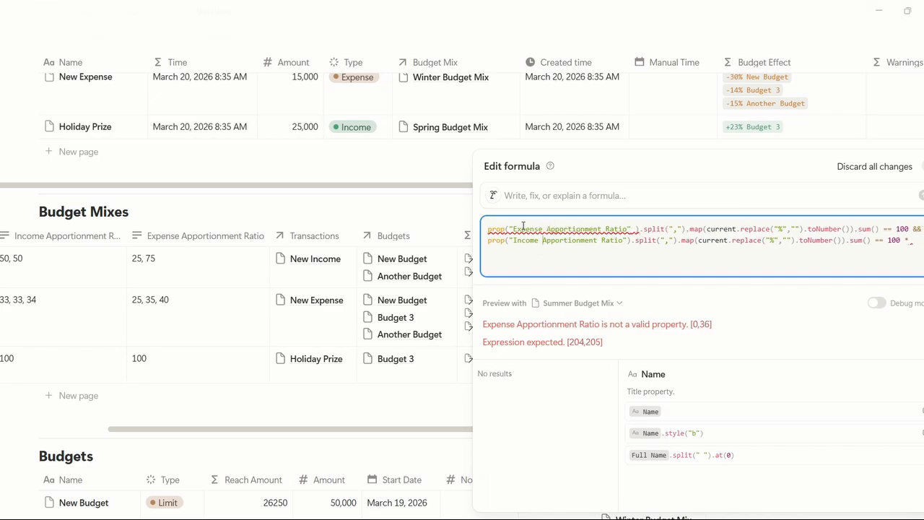
pyautogui.click(490, 229)
pyautogui.moveTo(490, 229); pyautogui.dragTo(638, 230)
pyautogui.hotkey('ctrl', 'x')
pyautogui.hotkey('ctrl', 'v')
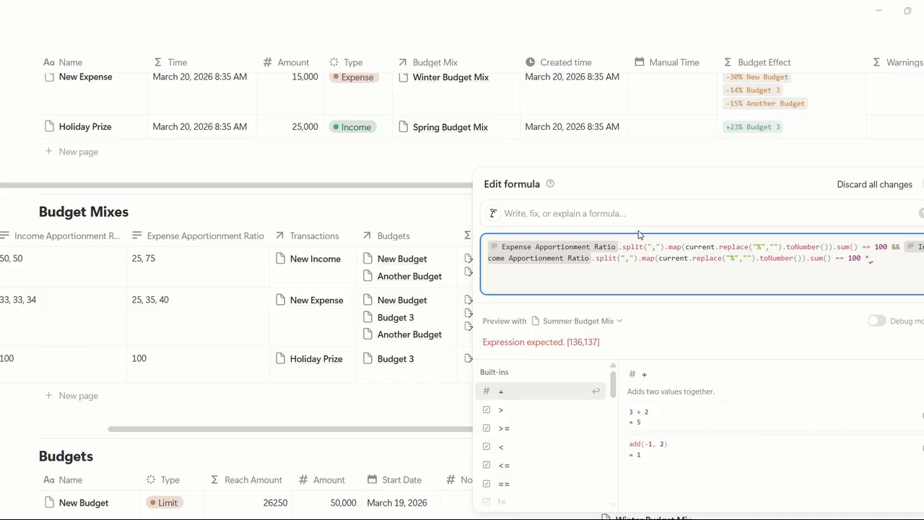
# Step: Remove the stray multiplication sign from the end of the Ratio Validity formula and save it
pyautogui.click(889, 257)
pyautogui.press('BackSpace')
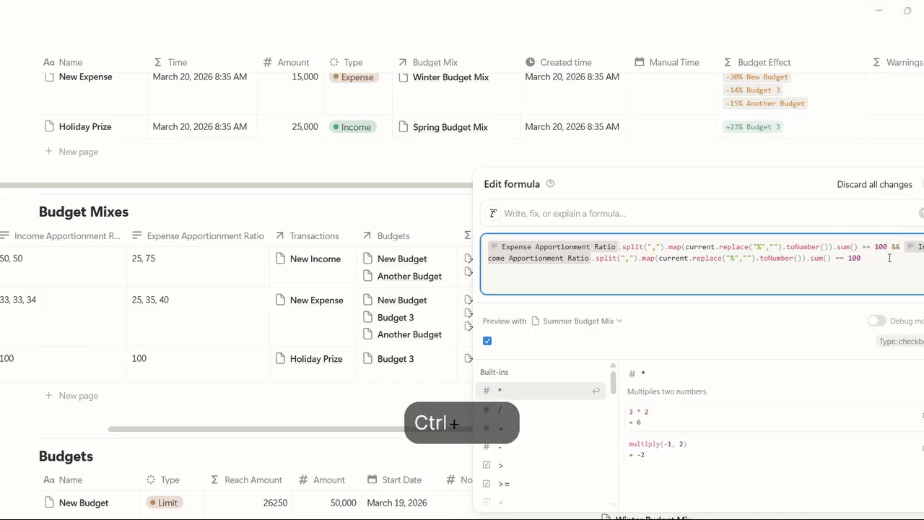
pyautogui.hotkey('ctrl', 'Return')
# Step: Move the Ratio Validity column in Budget Mixes between Apportionment helper and Ratios Details
pyautogui.moveTo(772, 238); pyautogui.dragTo(640, 268)
pyautogui.hscroll(-3, 307, 258)
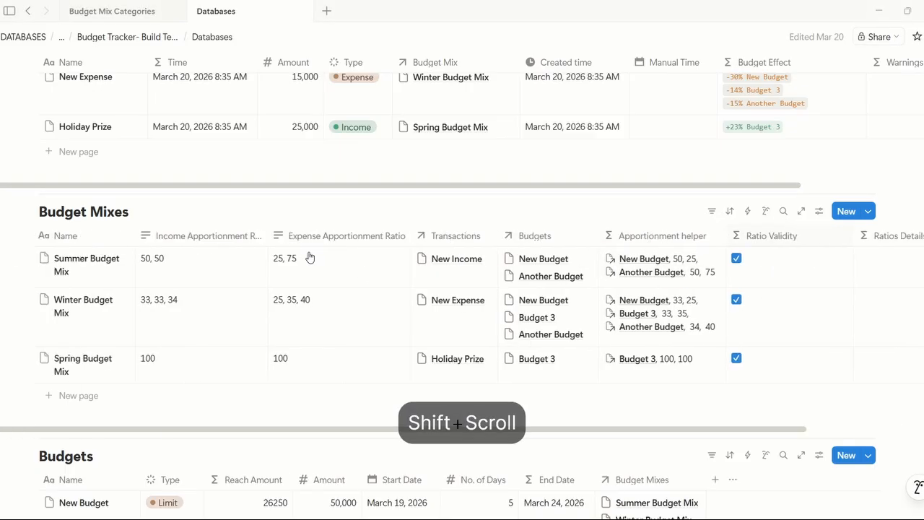
pyautogui.hscroll(3, 303, 258)
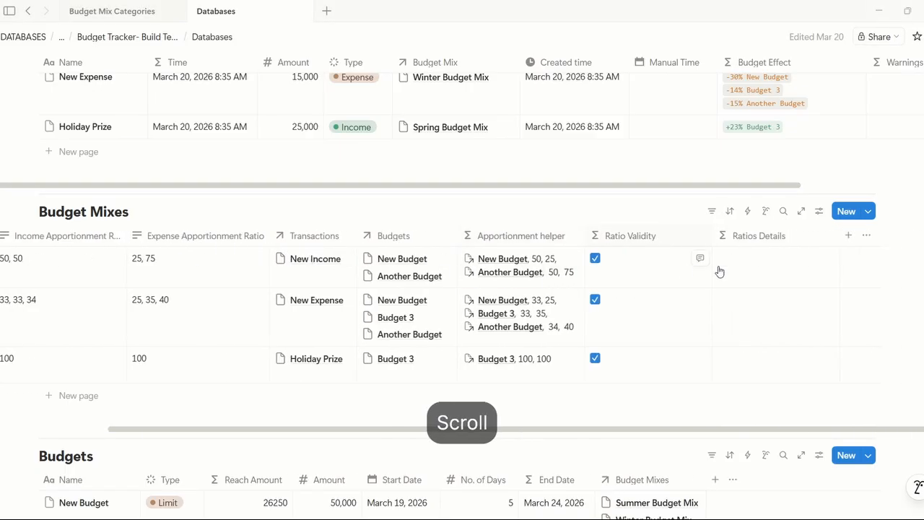
# Step: Reopen the Ratios Details formula and link its condition to the new Ratio Validity property, removing the extra space before the comma
pyautogui.click(771, 271)
pyautogui.scroll(2, 601, 167)
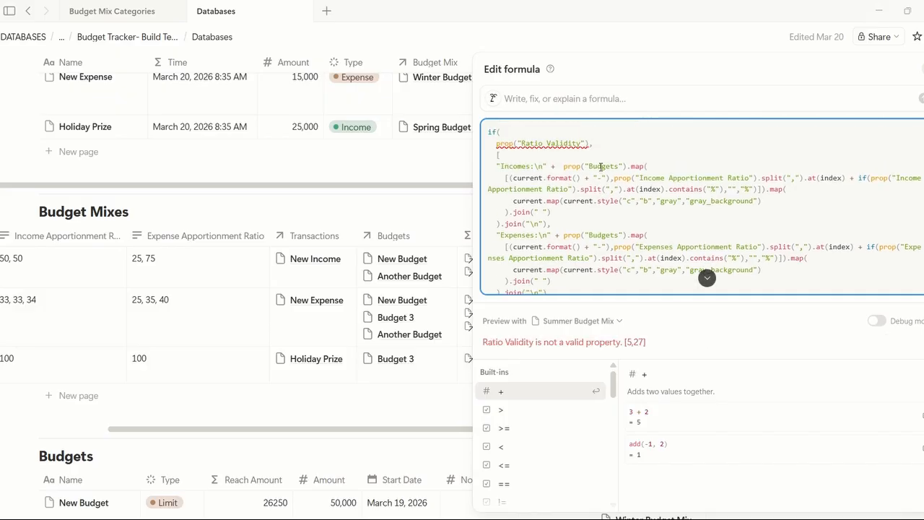
pyautogui.click(590, 145)
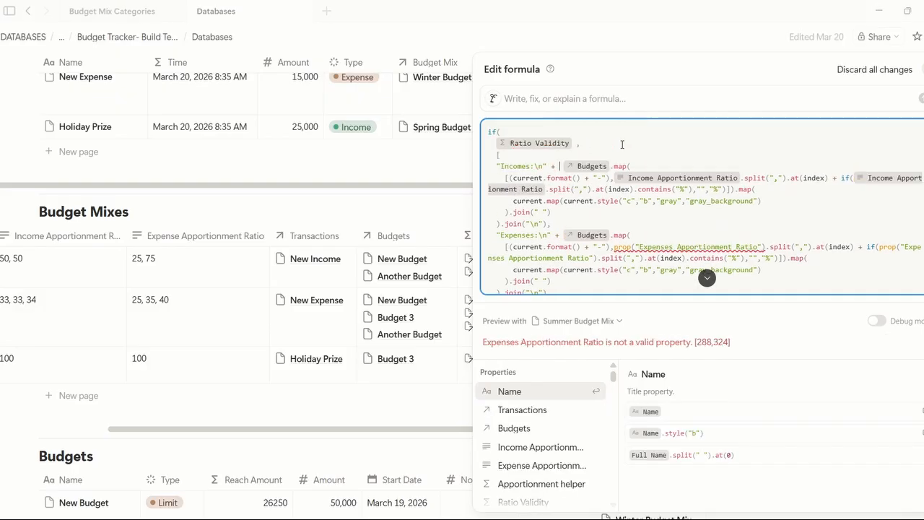
pyautogui.click(607, 143)
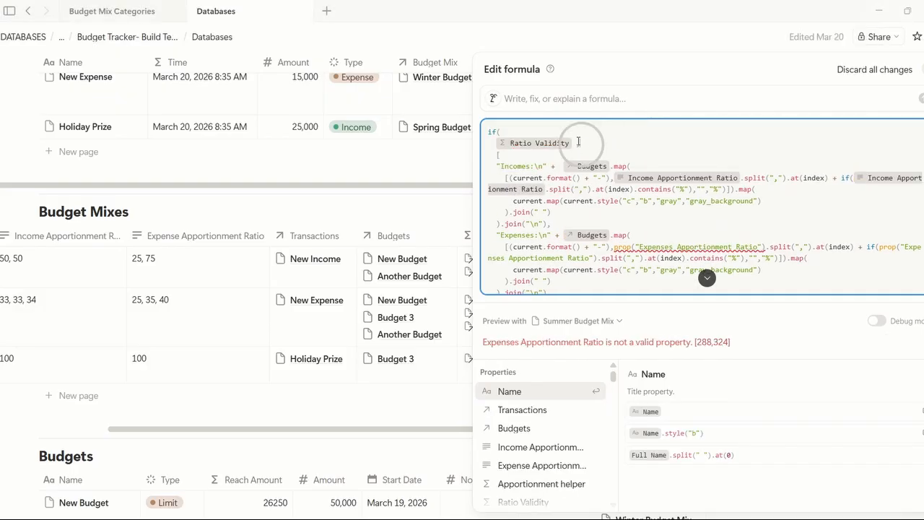
pyautogui.press('BackSpace')
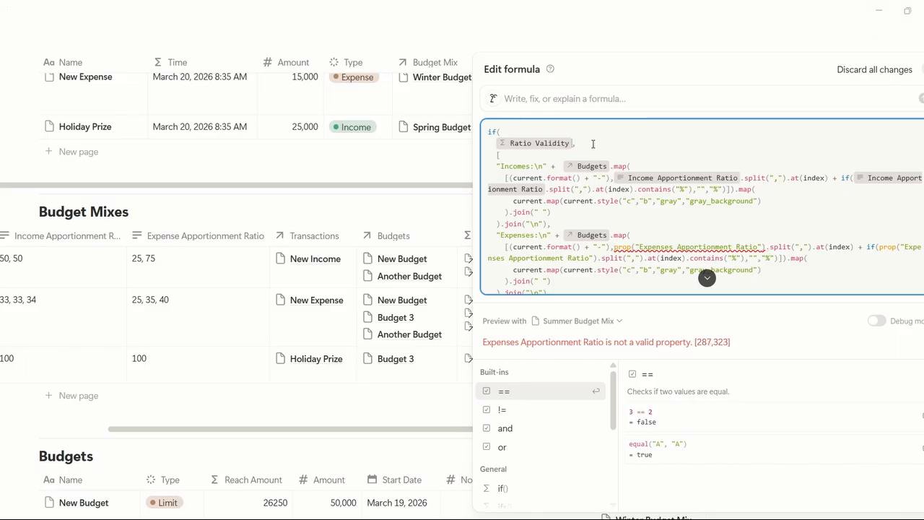
# Step: Correct both Expenses Apportionment Ratio references in the Ratios Details formula to "Expense Apportionment Ratio" and save the formula
pyautogui.click(676, 248)
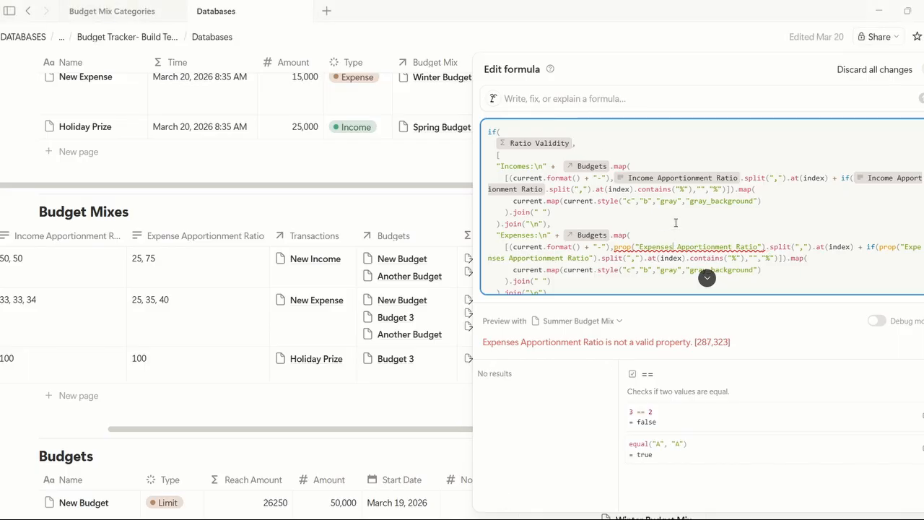
pyautogui.press('BackSpace')
pyautogui.scroll(-2, 679, 224)
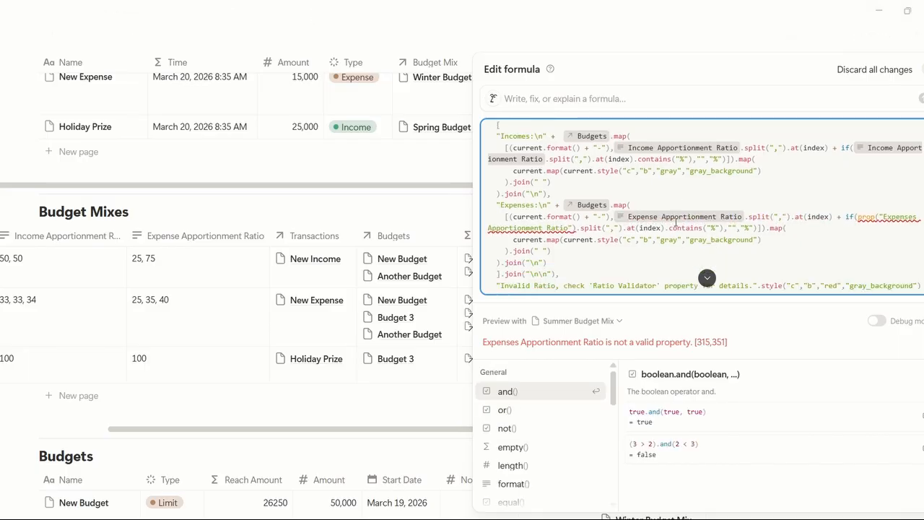
pyautogui.click(915, 206)
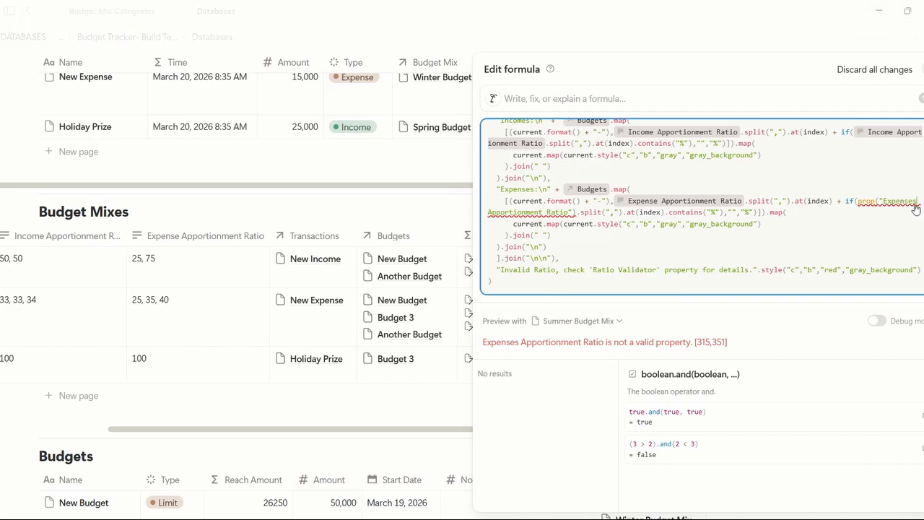
pyautogui.press('BackSpace')
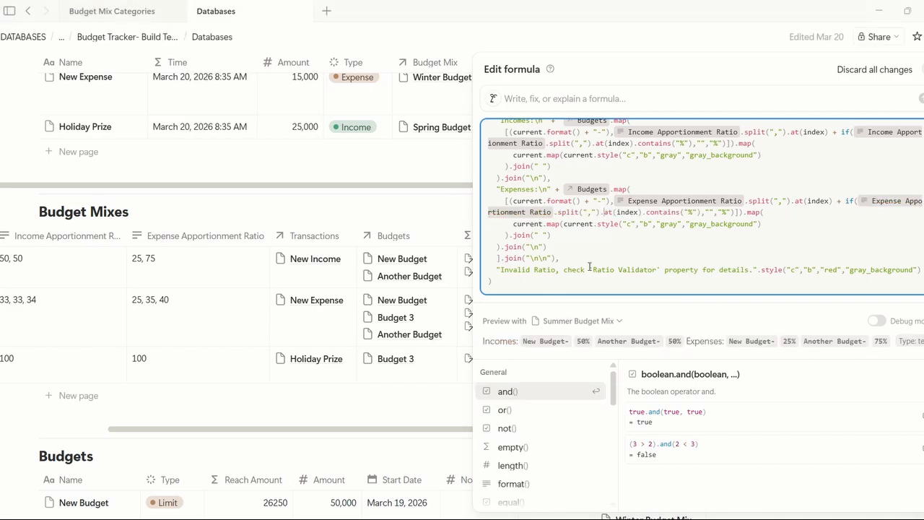
pyautogui.hotkey('ctrl', 'Return')
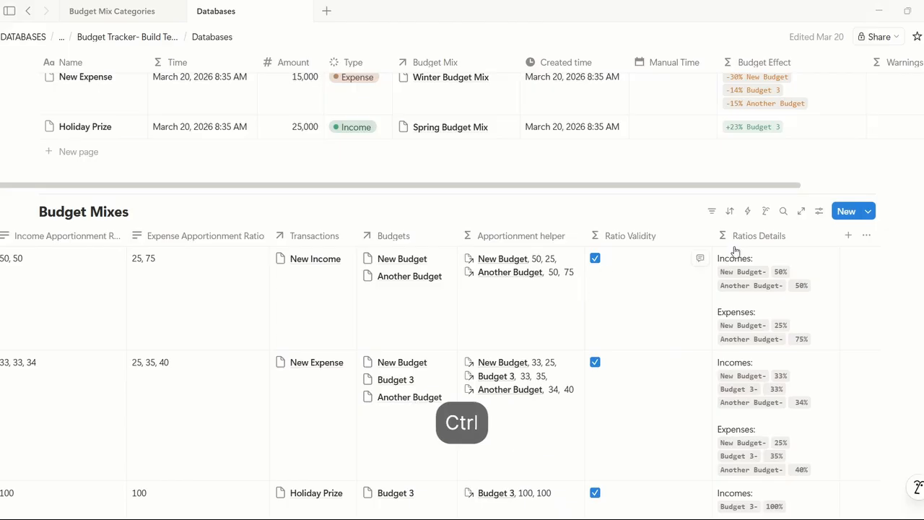
# Step: Check the Budget Mixes columns, switch to Budget Mix Categories, and skim its Ratio Validator formula
pyautogui.scroll(-3, 785, 301)
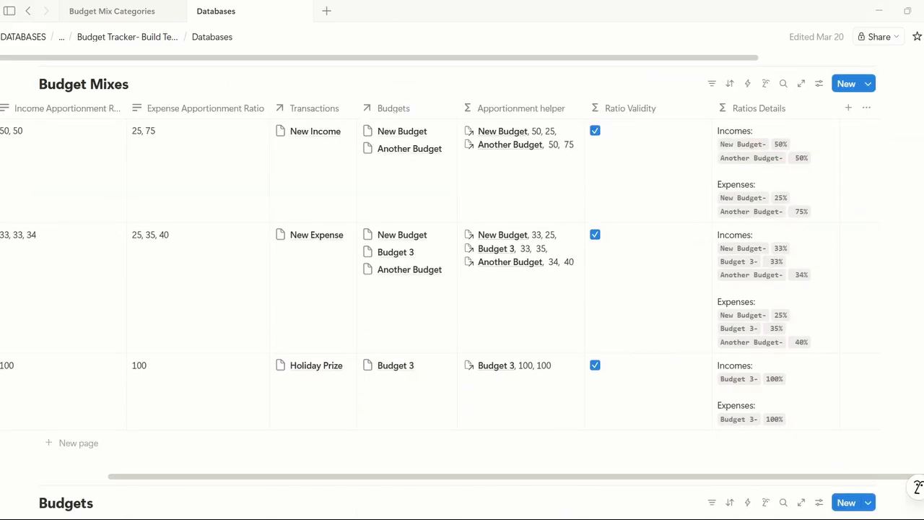
pyautogui.scroll(3, 830, 238)
pyautogui.click(118, 13)
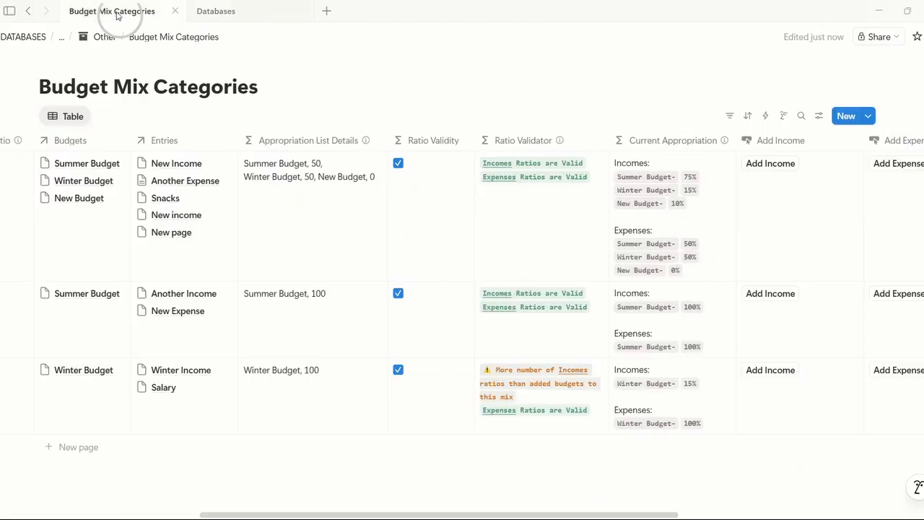
pyautogui.hscroll(3, 449, 176)
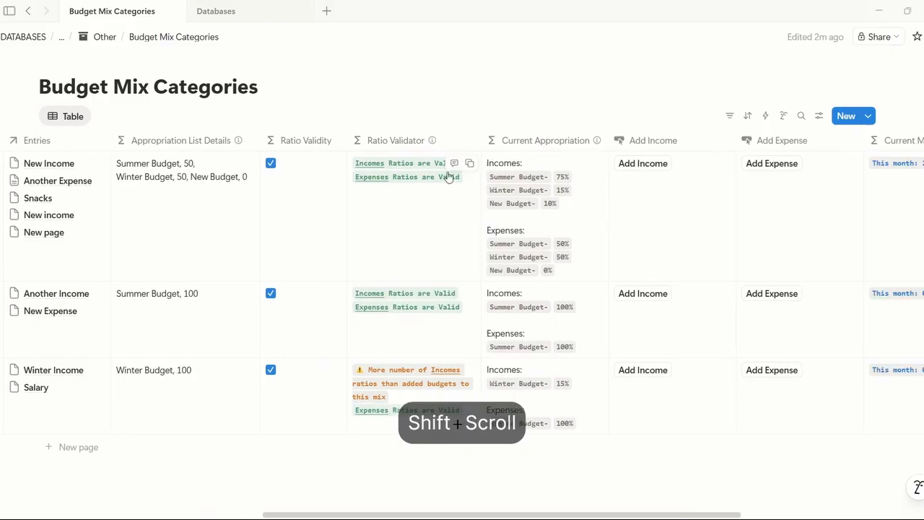
pyautogui.click(388, 226)
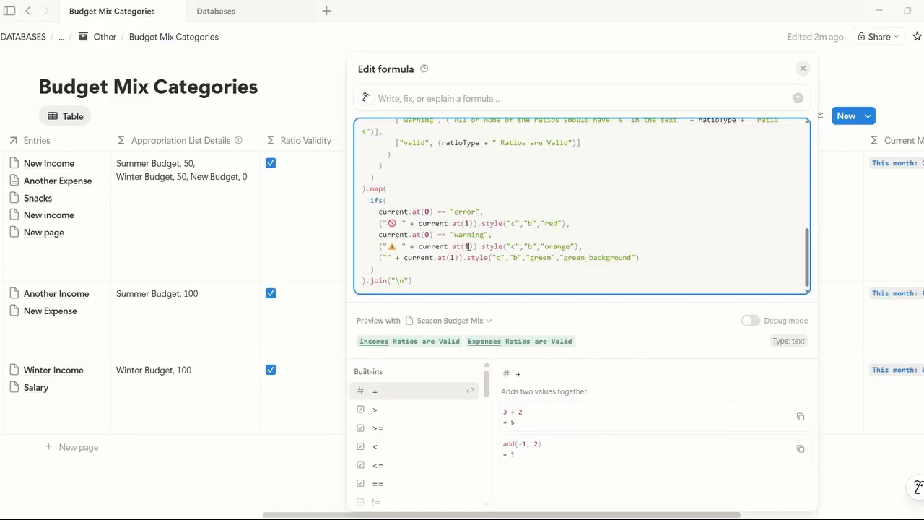
pyautogui.scroll(5, 505, 260)
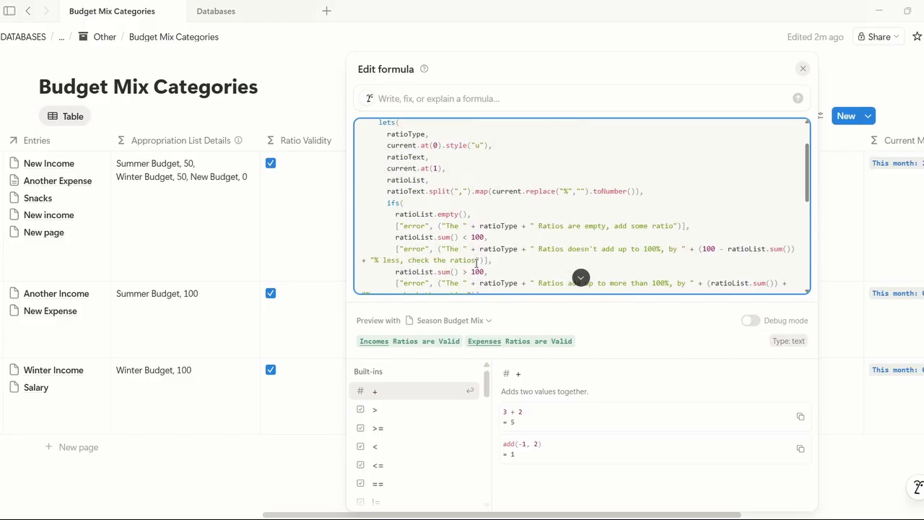
pyautogui.scroll(-5, 505, 267)
pyautogui.click(340, 208)
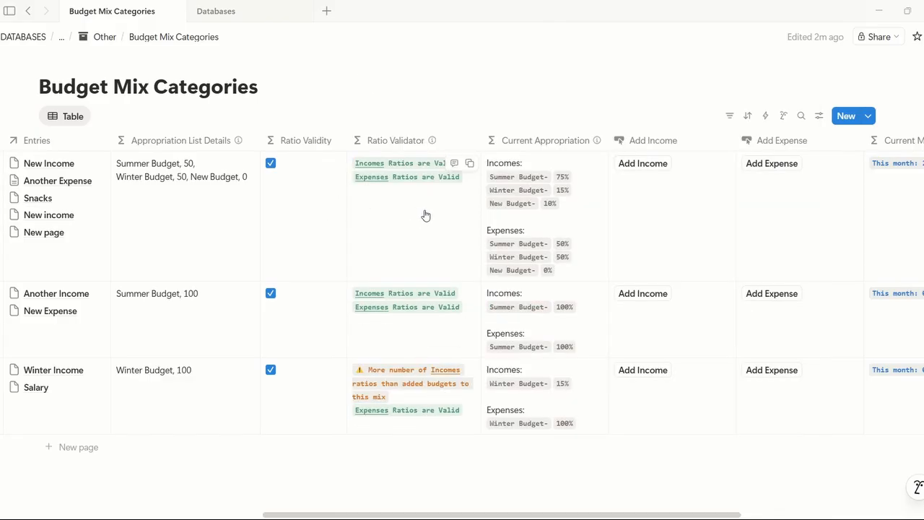
# Step: Examine the Ratio Validator formula in Budget Mix Categories, from the ratios list and validation conditions to the styling of each message
pyautogui.click(429, 213)
pyautogui.scroll(4, 538, 217)
pyautogui.scroll(1, 537, 218)
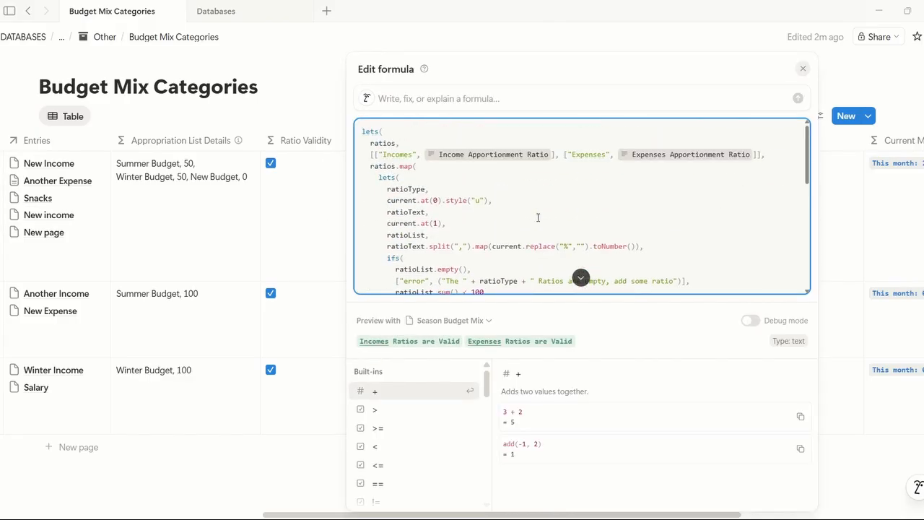
pyautogui.scroll(-10, 411, 168)
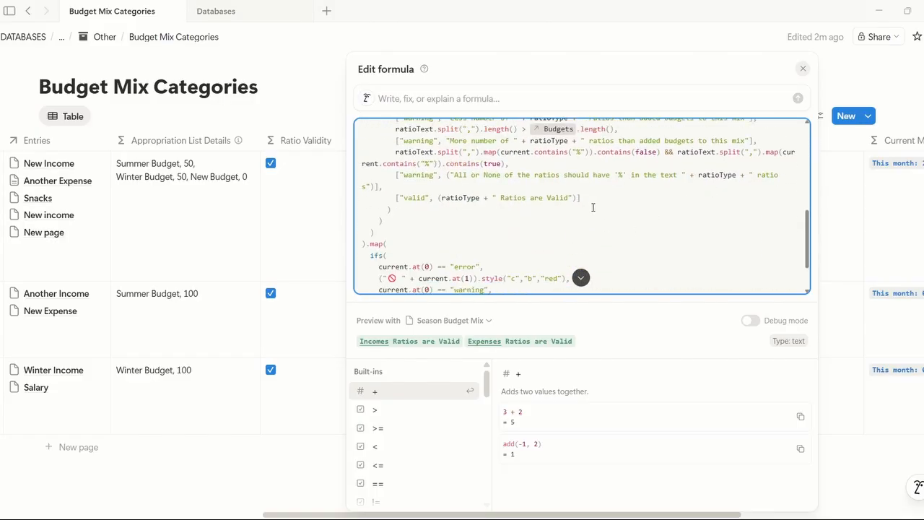
pyautogui.scroll(-2, 592, 207)
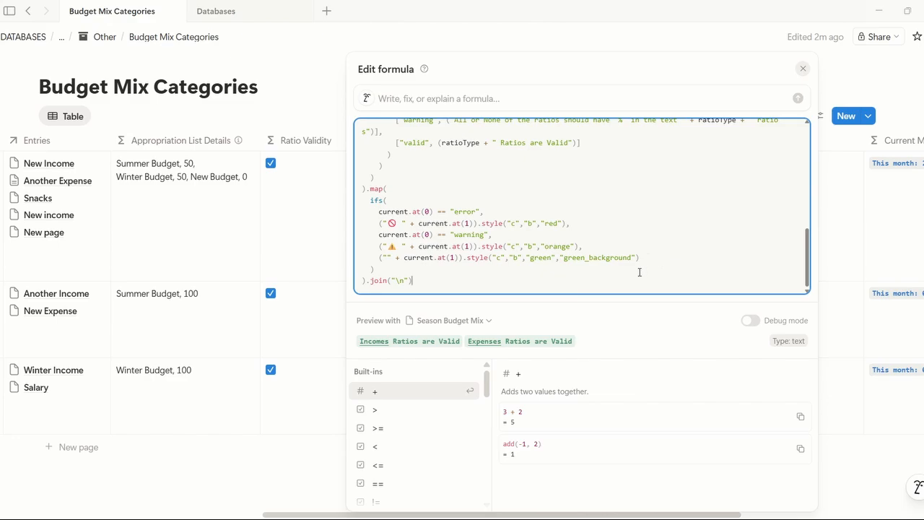
pyautogui.click(533, 272)
pyautogui.scroll(10, 659, 268)
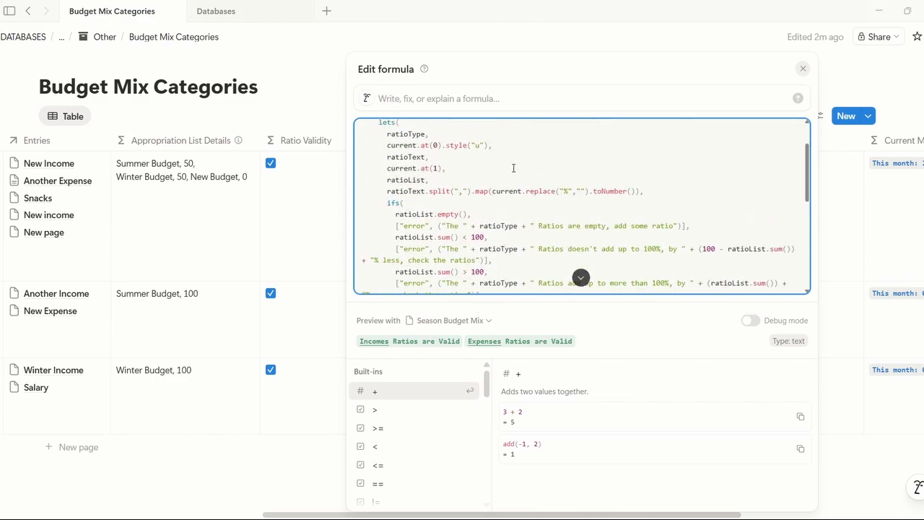
pyautogui.scroll(2, 513, 169)
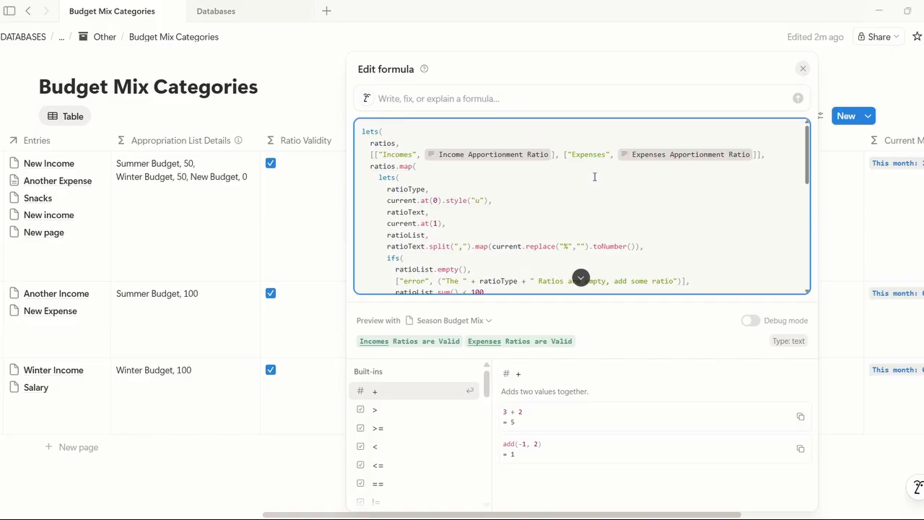
pyautogui.click(444, 178)
pyautogui.scroll(-2, 555, 196)
pyautogui.scroll(2, 425, 145)
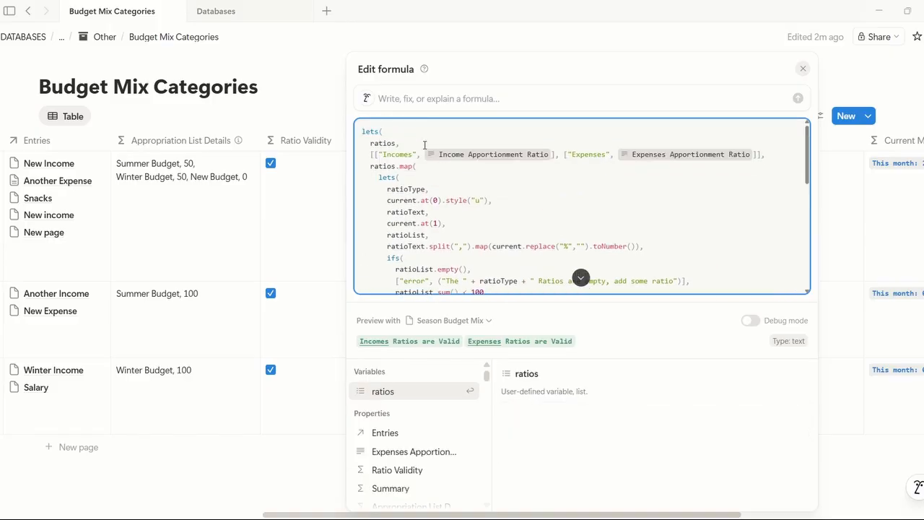
# Step: Copy the entire Ratio Validator formula from Budget Mix Categories and leave the original unedited
pyautogui.moveTo(361, 131); pyautogui.dragTo(424, 277)
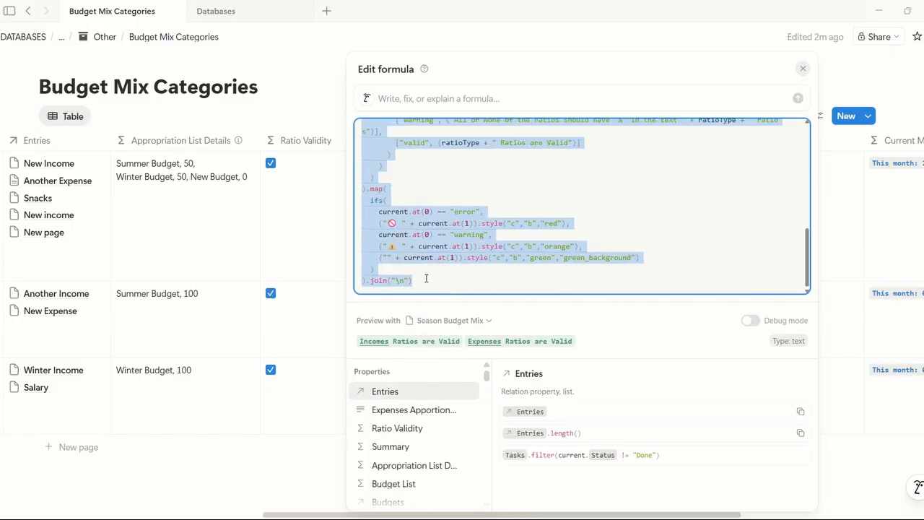
pyautogui.hotkey('ctrl', 'c')
pyautogui.press('Escape')
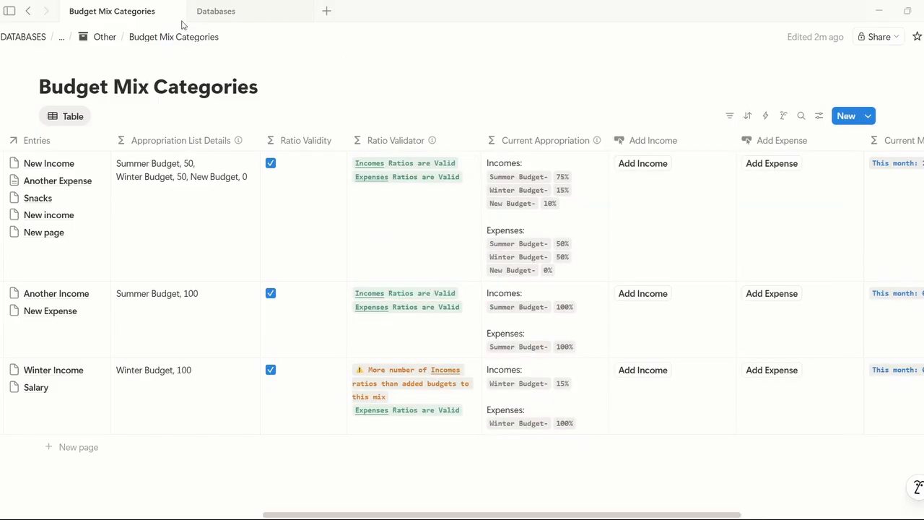
# Step: Add a formula property named Ratio Validator to the Budget Mixes database on the Databases page
pyautogui.click(246, 13)
pyautogui.click(848, 234)
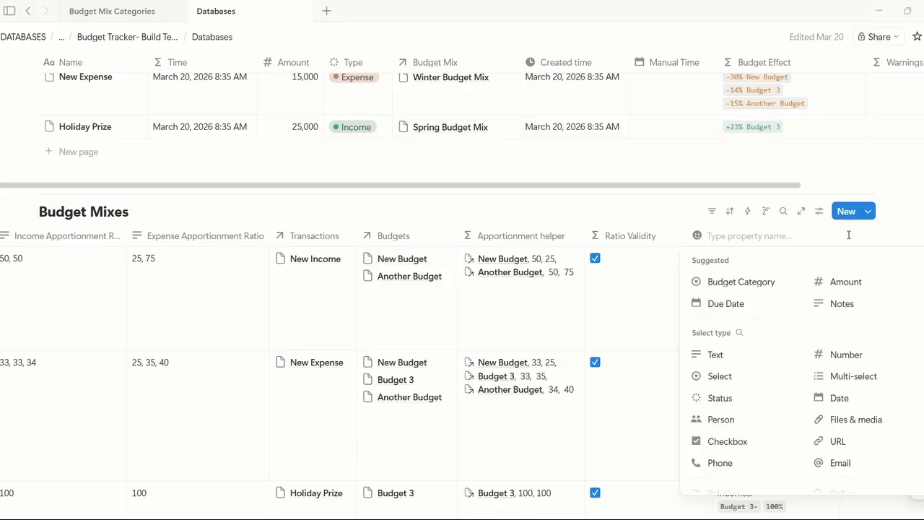
pyautogui.write('Ratio Validator')
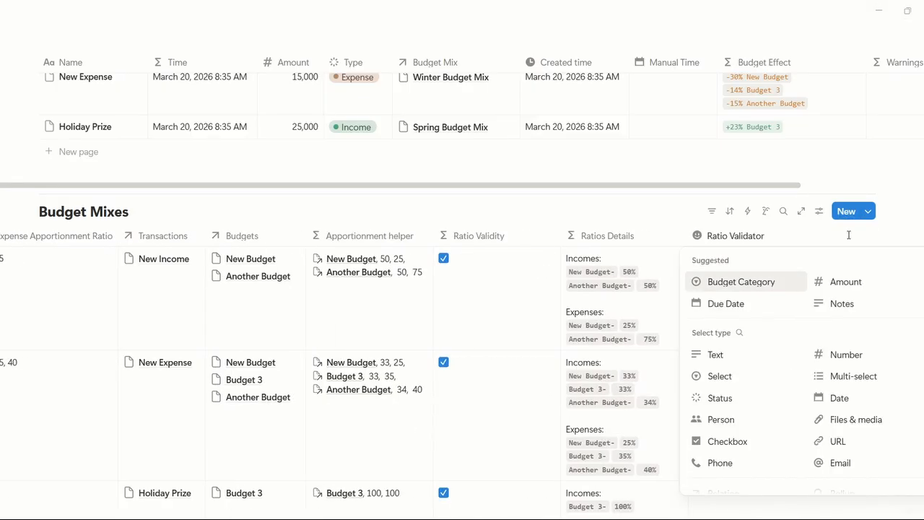
pyautogui.scroll(-3, 841, 428)
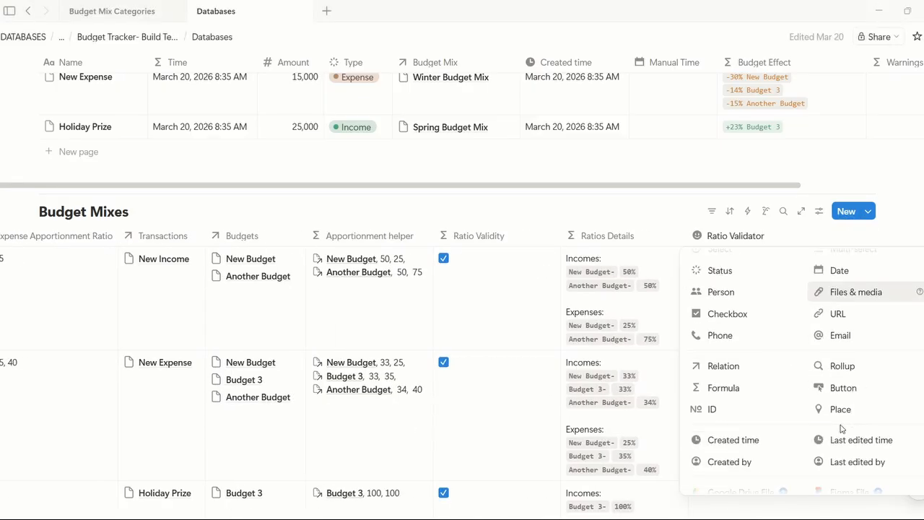
pyautogui.click(748, 392)
# Step: Paste the copied formula into the Ratio Validator property of Budget Mixes, save it, and review the rows
pyautogui.click(757, 282)
pyautogui.click(717, 260)
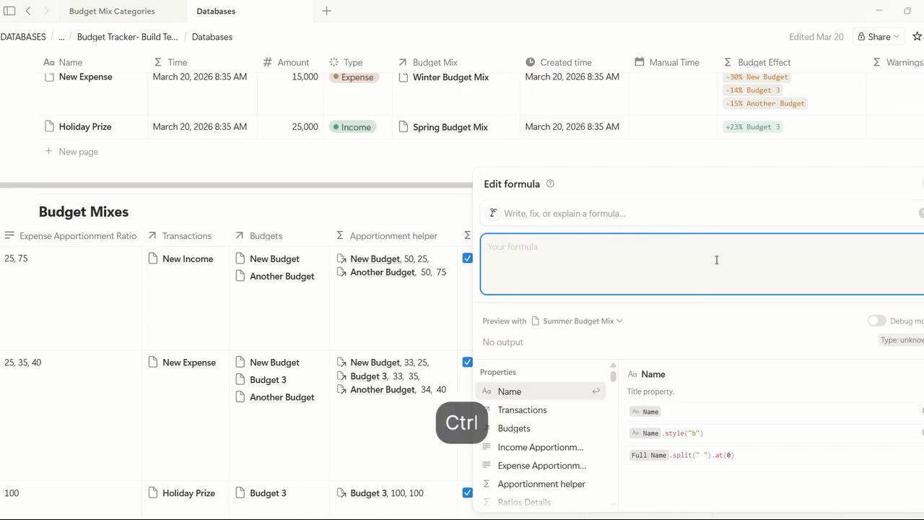
pyautogui.hotkey('ctrl', 'v')
pyautogui.hotkey('ctrl', 'Return')
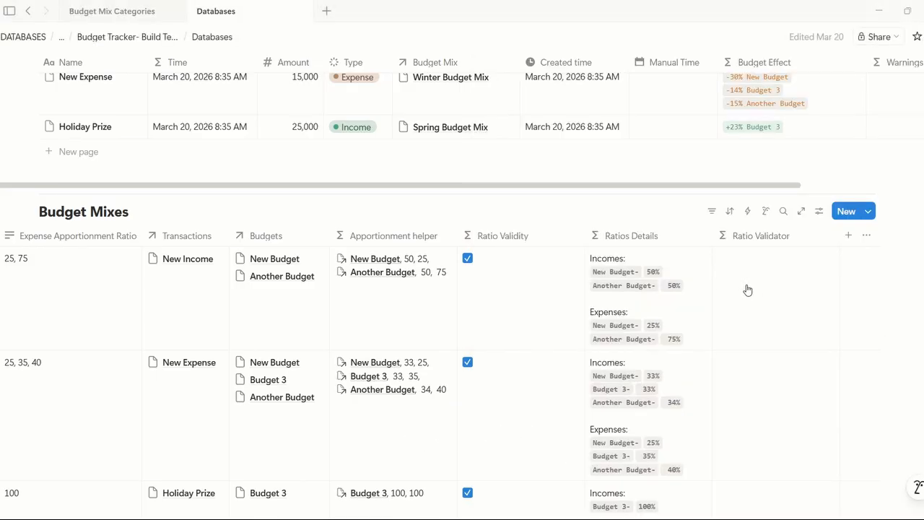
pyautogui.hotkey('ctrl', 'Return')
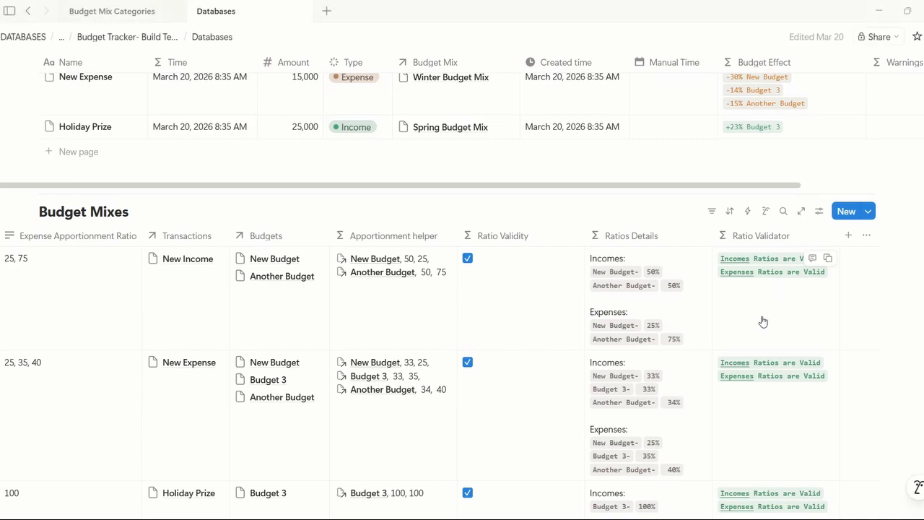
pyautogui.scroll(-2, 762, 315)
pyautogui.scroll(5, 762, 315)
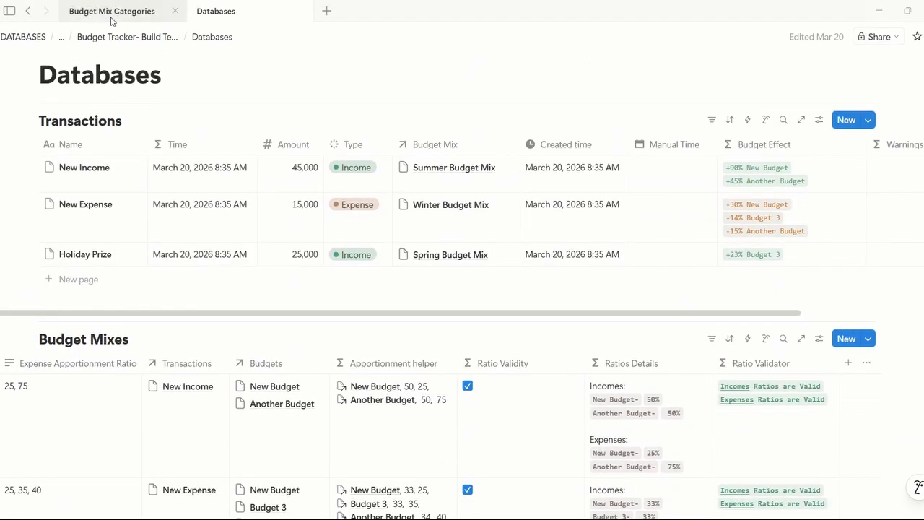
# Step: Return to Budget Mix Categories and look over the properties from Add Income to Budget List
pyautogui.click(112, 11)
pyautogui.hscroll(5, 556, 215)
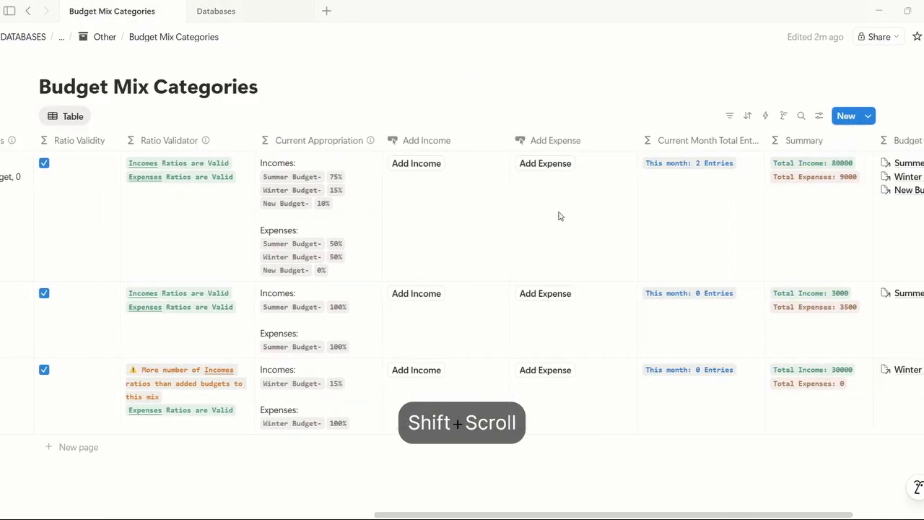
pyautogui.click(368, 142)
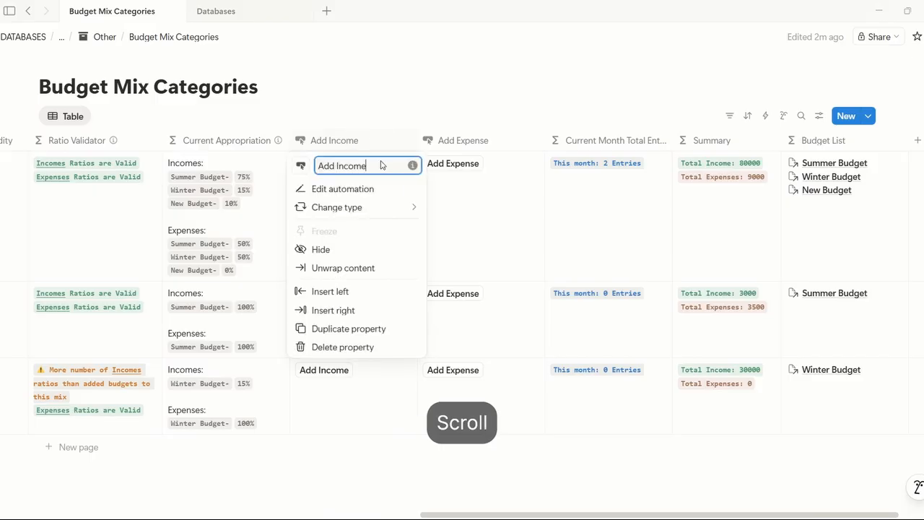
pyautogui.click(503, 175)
pyautogui.hscroll(1, 472, 199)
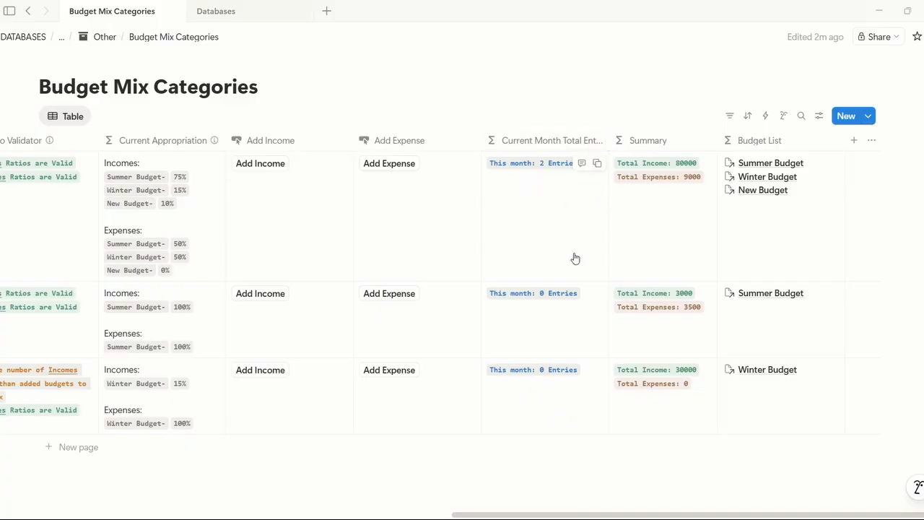
# Step: Examine how the Current Month Total Entries formula filters entries by month, counts them and styles the text, then close it
pyautogui.click(555, 242)
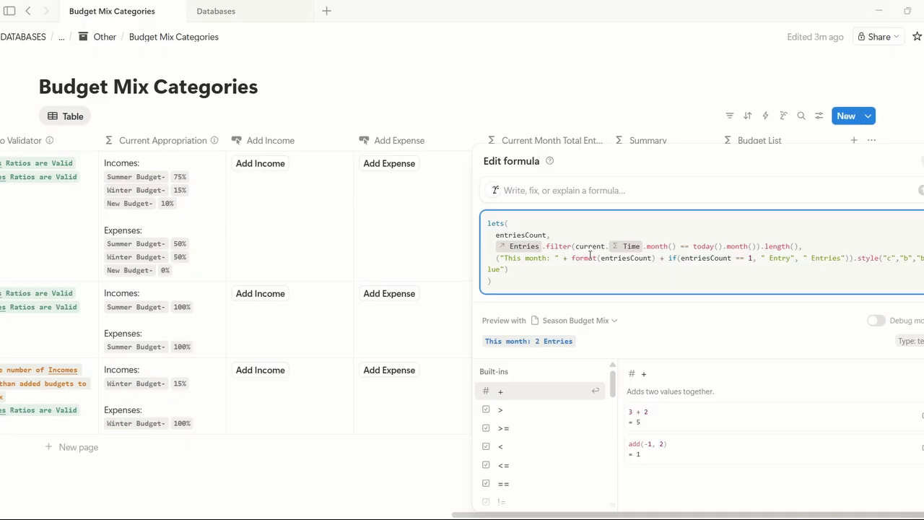
pyautogui.press('Escape')
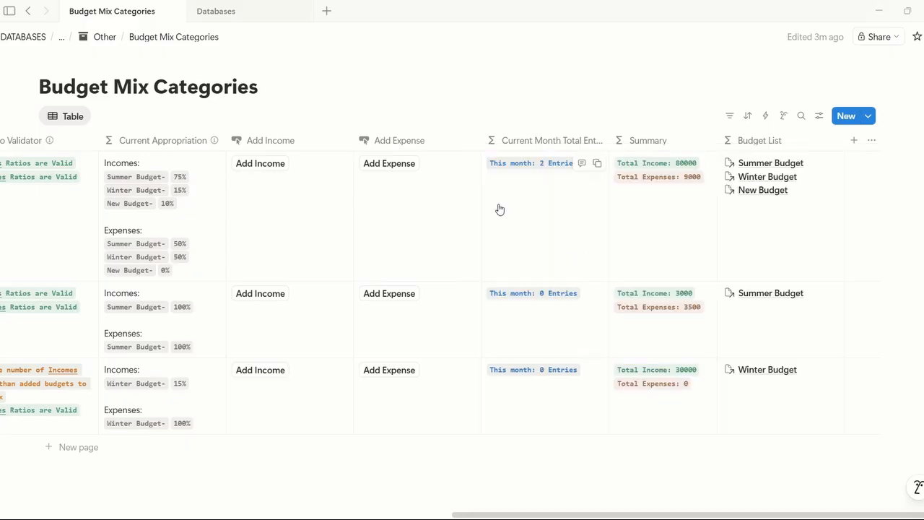
pyautogui.click(563, 210)
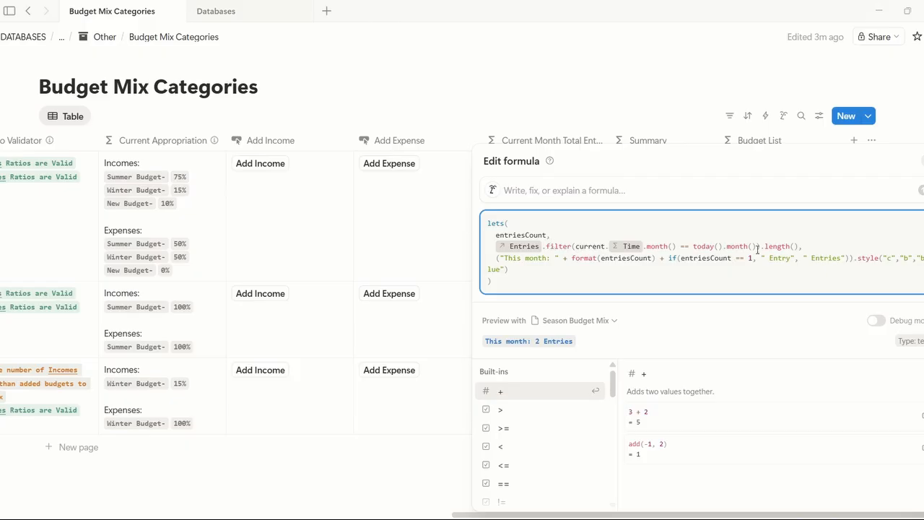
pyautogui.click(809, 249)
pyautogui.write(',')
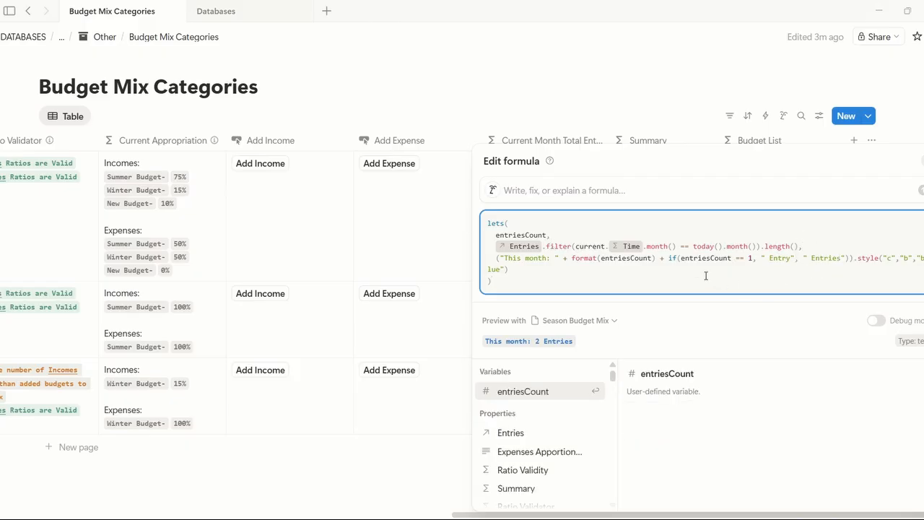
pyautogui.click(555, 273)
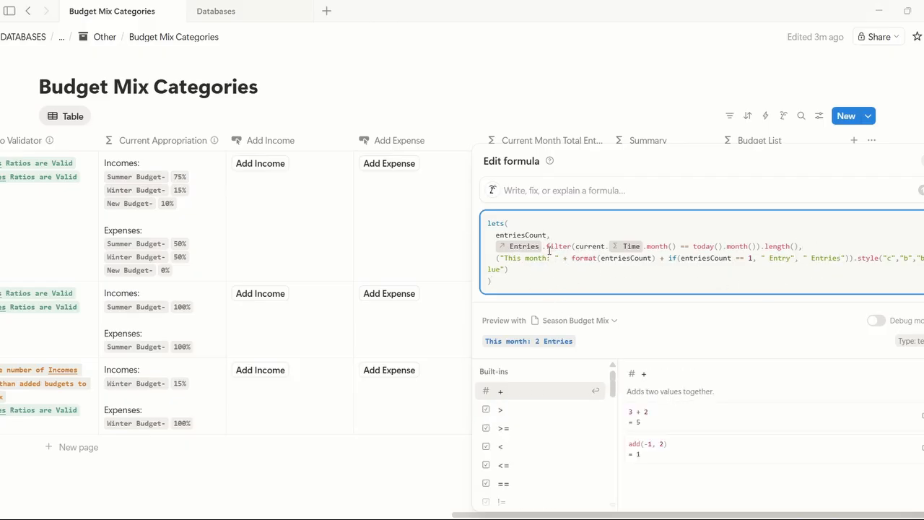
pyautogui.click(530, 281)
pyautogui.press('Escape')
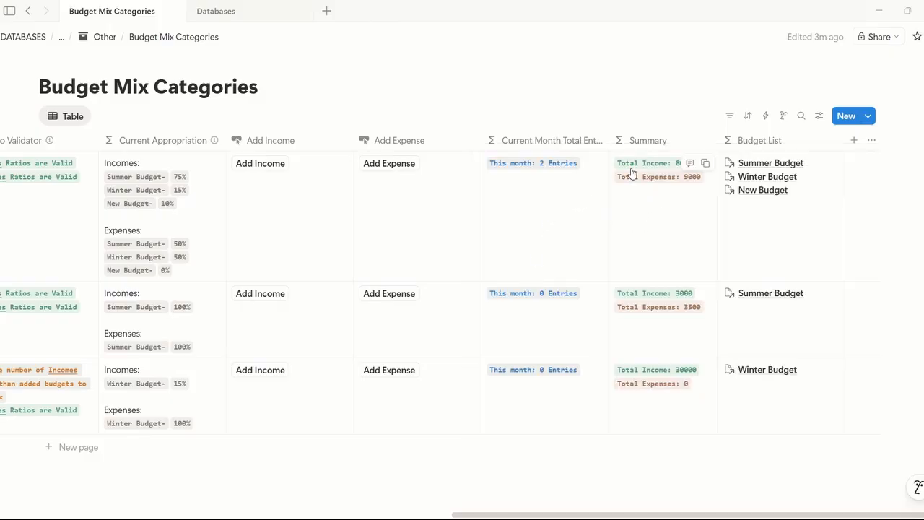
# Step: Examine the Summary formula's totalIncomeAmt and totalExpenseAmt definitions and its styled, joined output, then close it
pyautogui.click(671, 218)
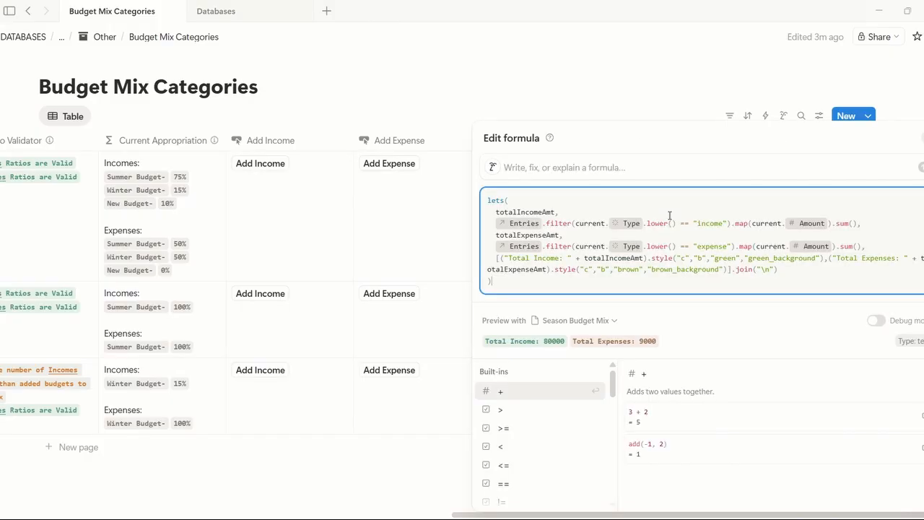
pyautogui.click(568, 213)
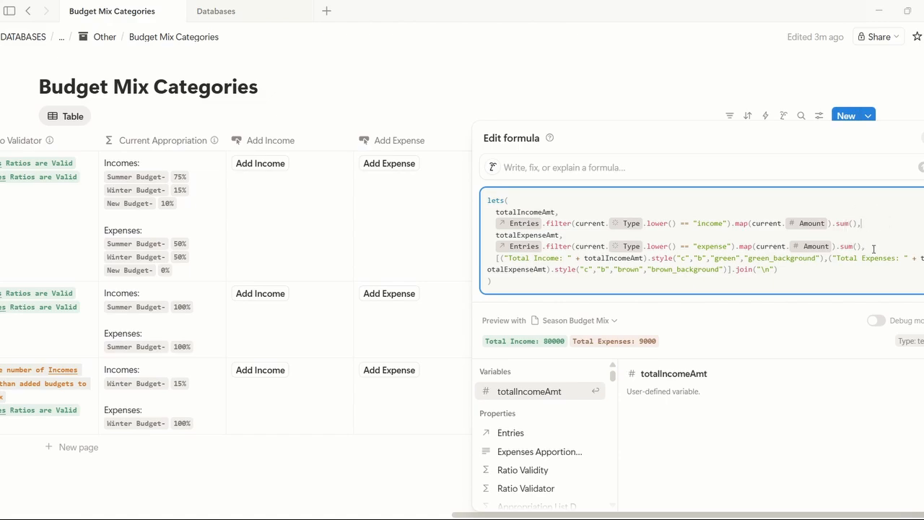
pyautogui.click(873, 248)
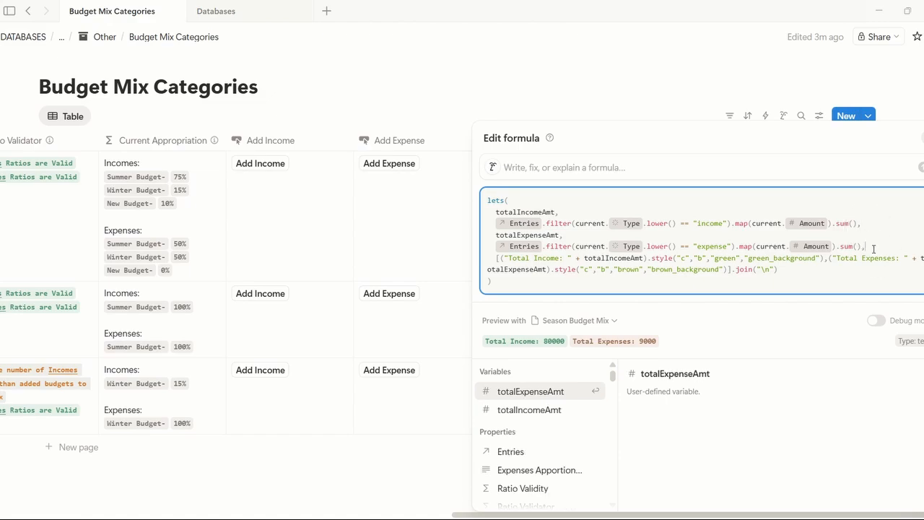
pyautogui.click(815, 269)
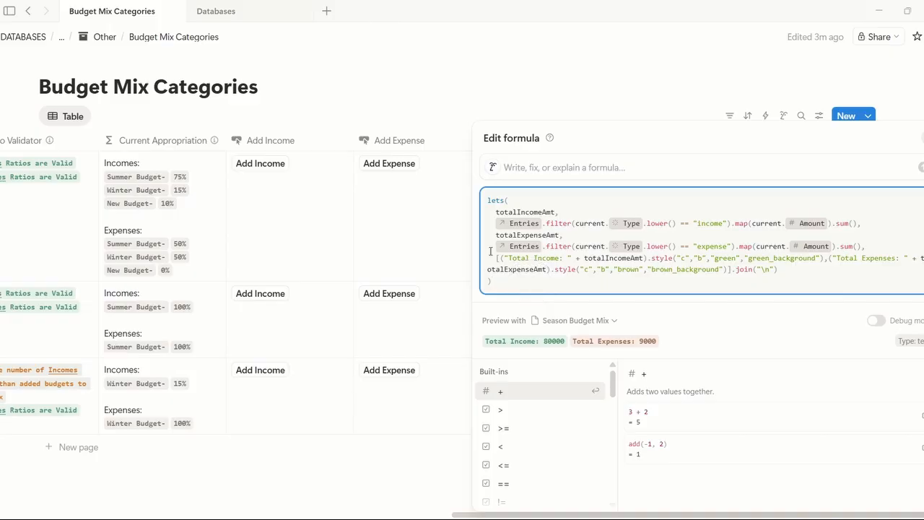
pyautogui.click(520, 282)
pyautogui.press('Escape')
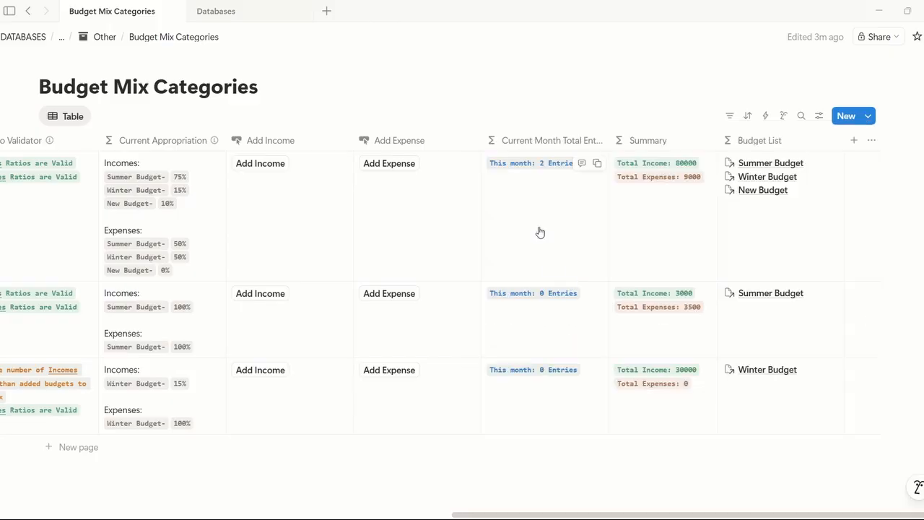
# Step: Examine the Budget List formula that joins the related Budgets with line breaks, then close it
pyautogui.click(793, 217)
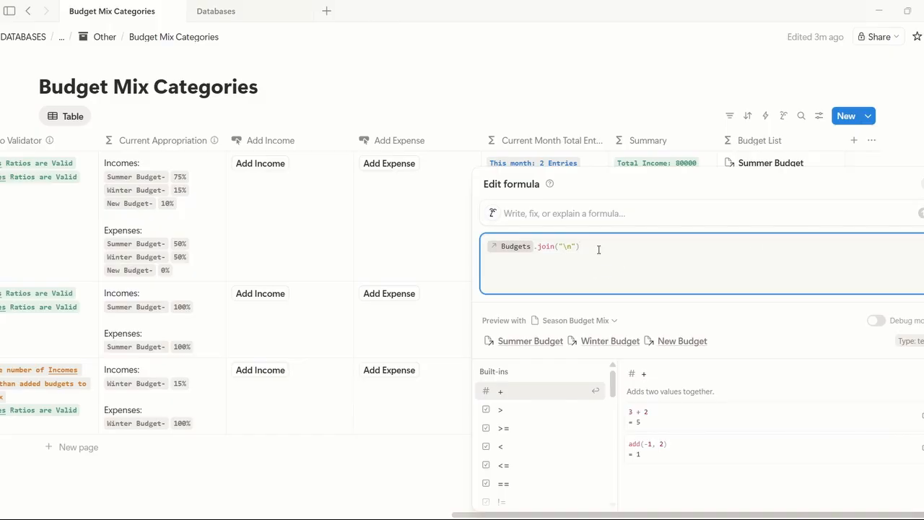
pyautogui.click(599, 249)
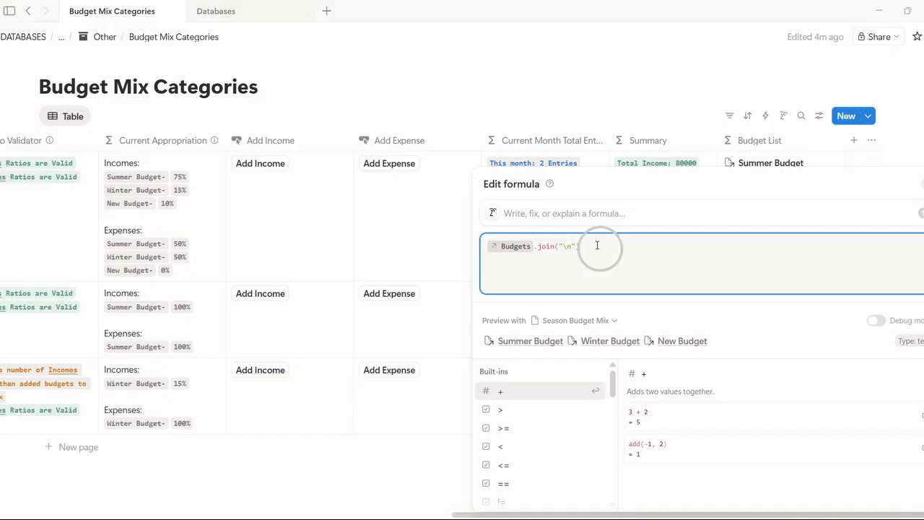
pyautogui.press('Escape')
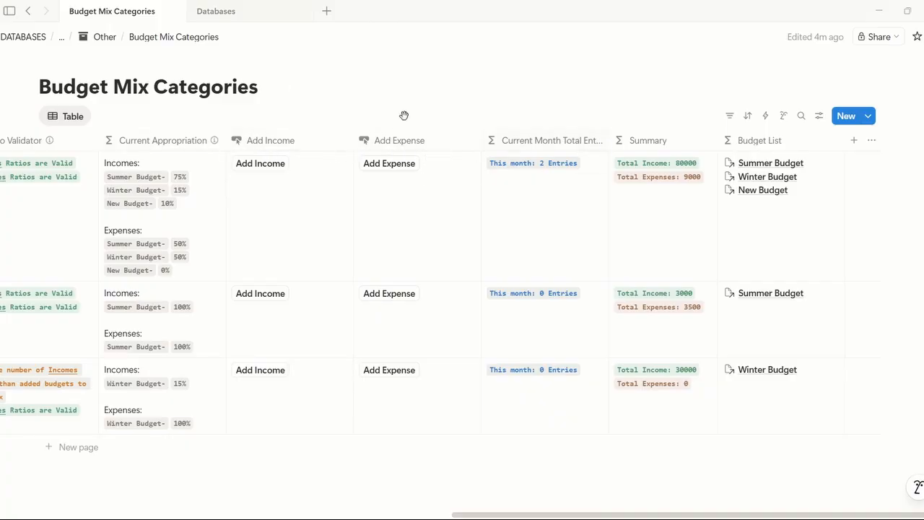
# Step: Open the Add Income button's automation in Budget Mix Categories and examine its add-page action, preset properties and page-opening action
pyautogui.click(217, 11)
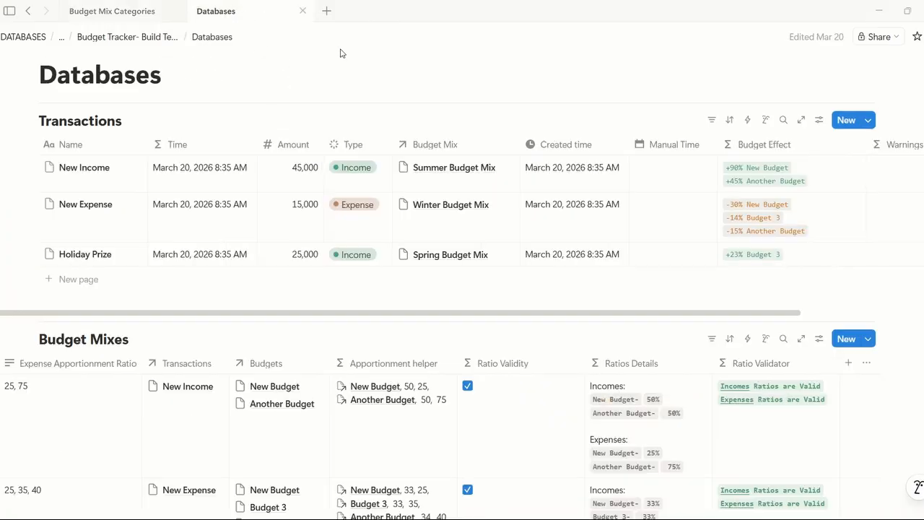
pyautogui.click(138, 11)
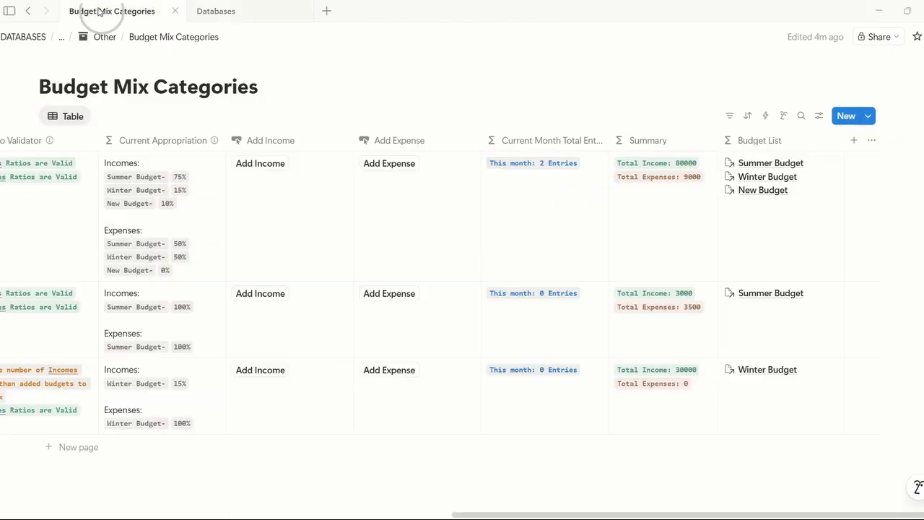
pyautogui.click(303, 146)
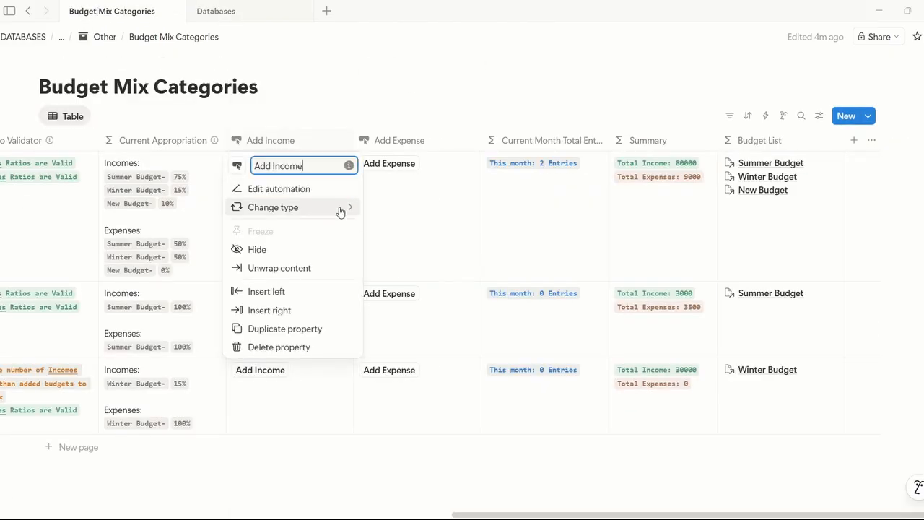
pyautogui.click(338, 113)
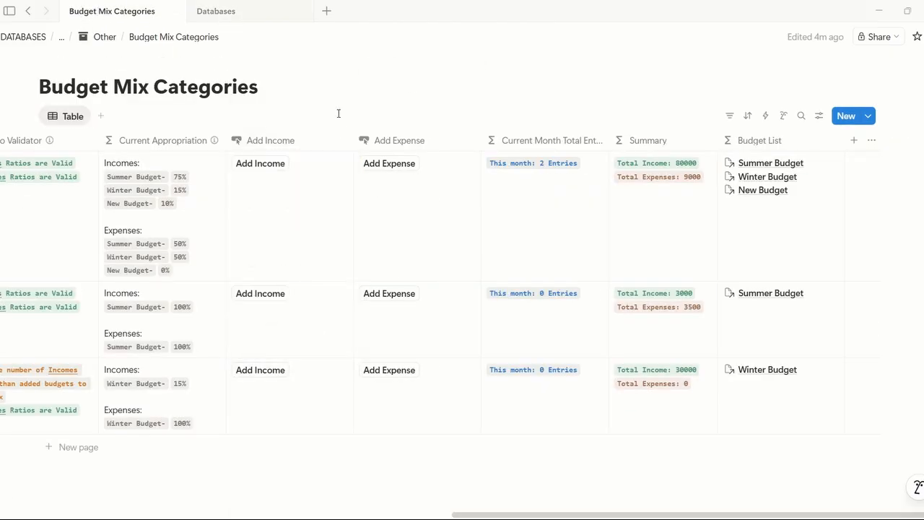
pyautogui.click(306, 147)
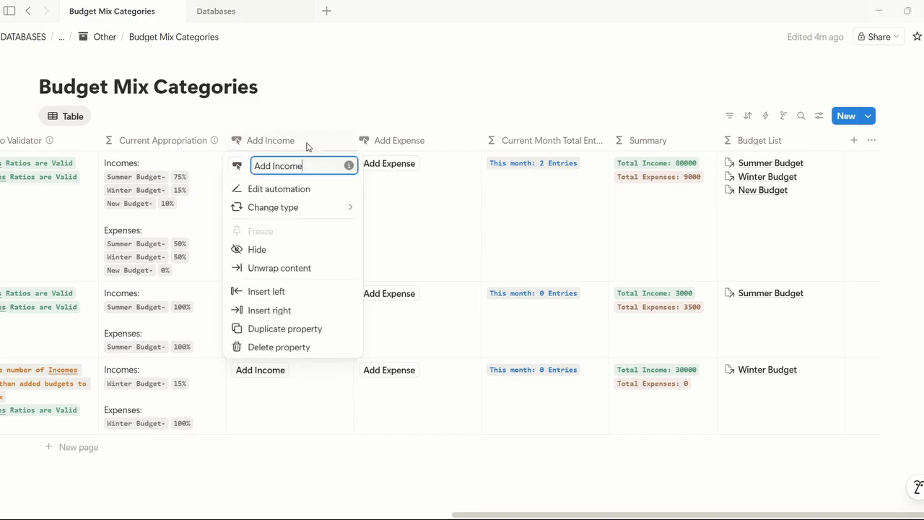
pyautogui.click(329, 189)
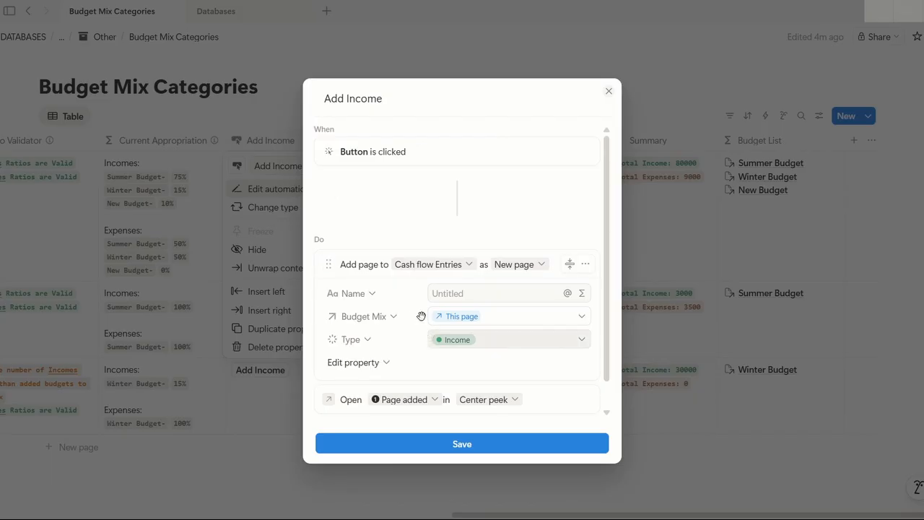
pyautogui.scroll(-1, 423, 316)
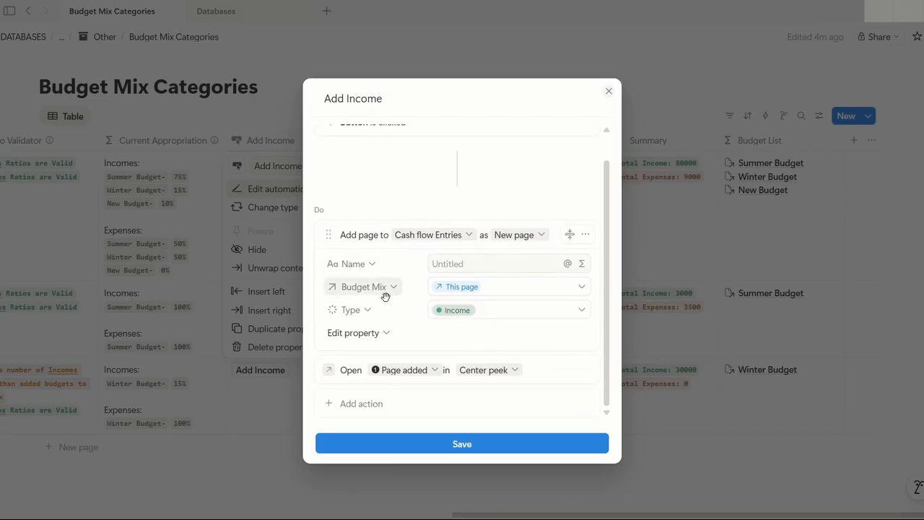
# Step: Examine how the existing Add Income button automation fills the Budget Mix relation, and close the automation
pyautogui.click(479, 289)
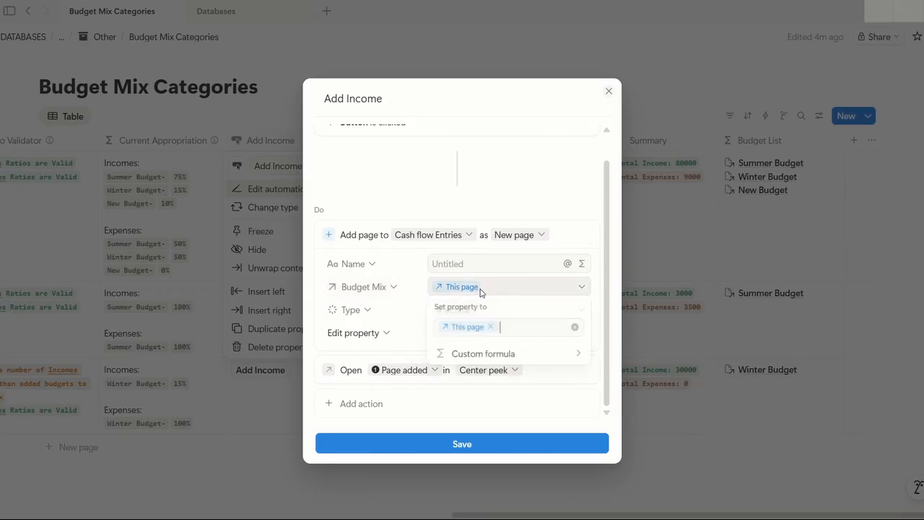
pyautogui.click(596, 312)
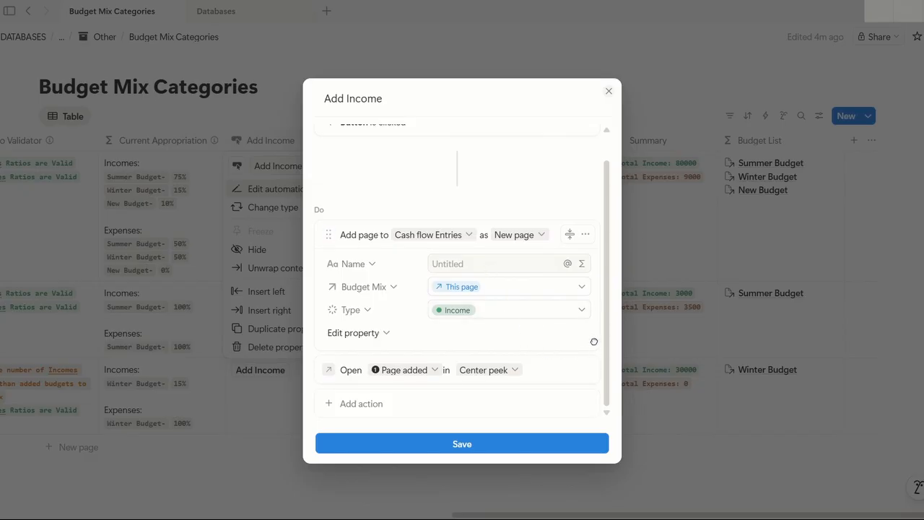
pyautogui.click(557, 443)
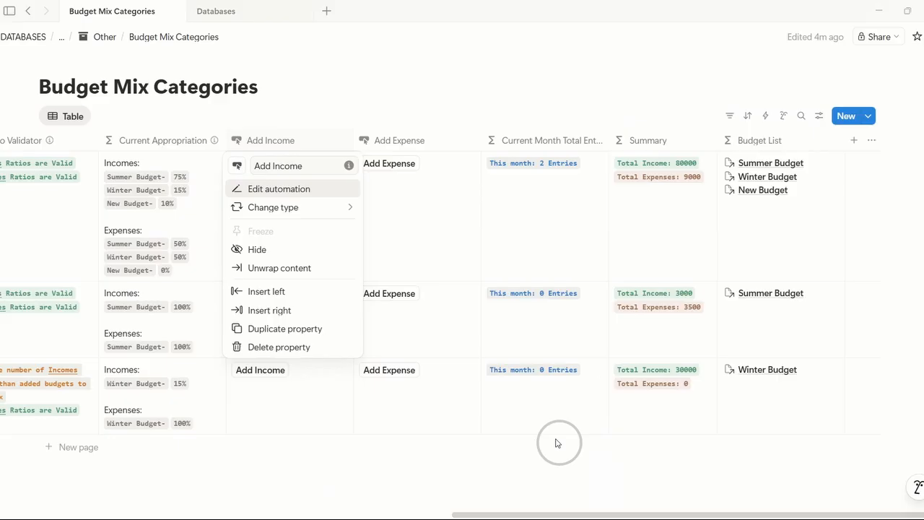
pyautogui.hscroll(-3, 387, 181)
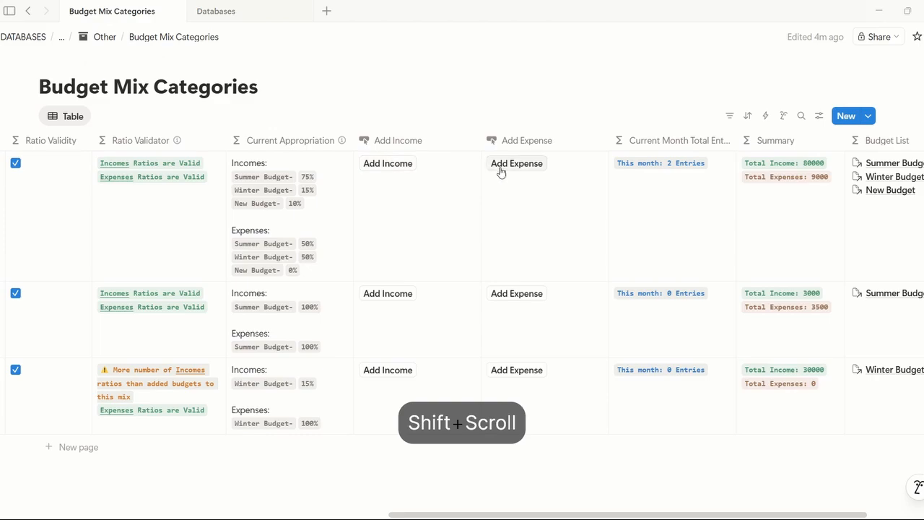
# Step: On the Databases page, add a button property named "Add Income" to the Budget Mixes table
pyautogui.click(266, 12)
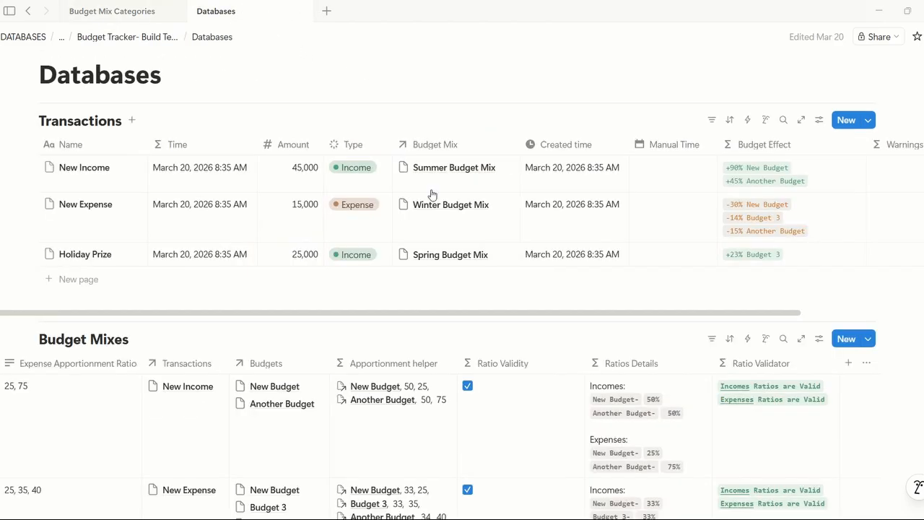
pyautogui.scroll(-3, 919, 304)
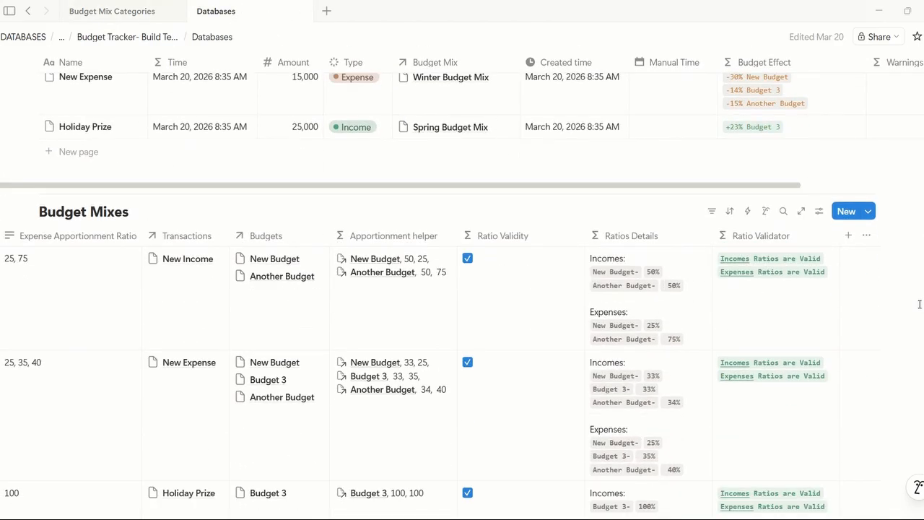
pyautogui.click(848, 236)
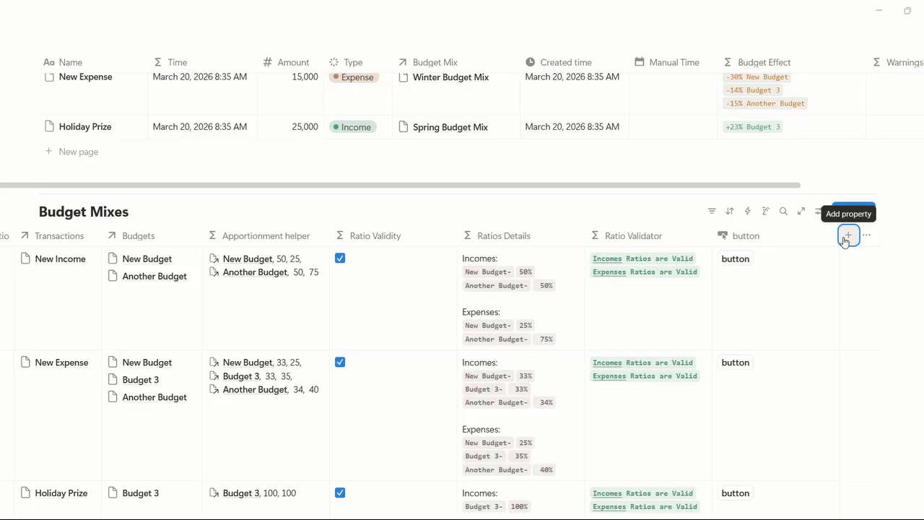
pyautogui.click(789, 235)
pyautogui.write('Add Income')
pyautogui.press('Return')
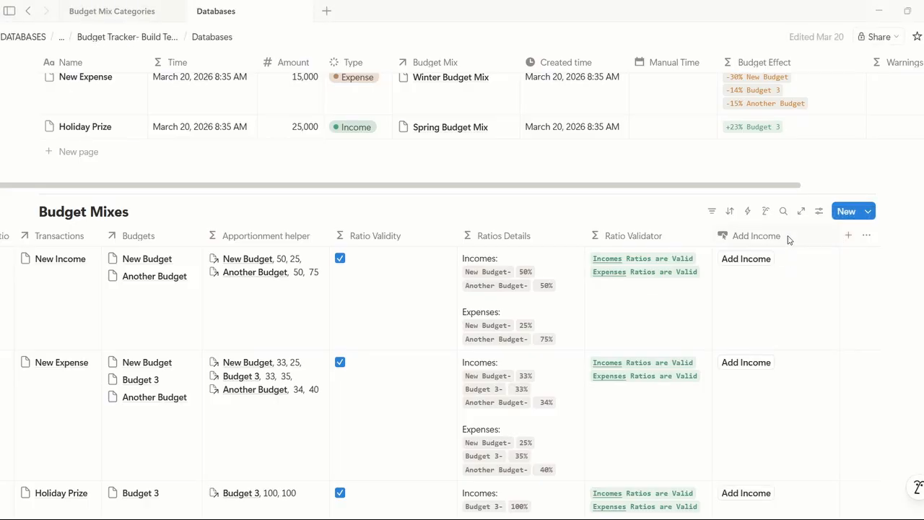
# Step: Edit the Add Income button's automation and give it an action that adds a page to Transactions
pyautogui.click(788, 240)
pyautogui.click(814, 286)
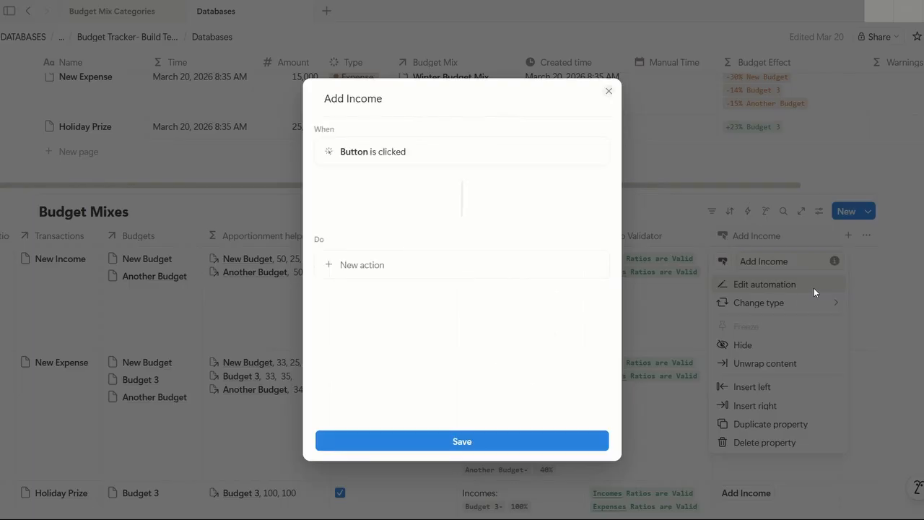
pyautogui.click(366, 309)
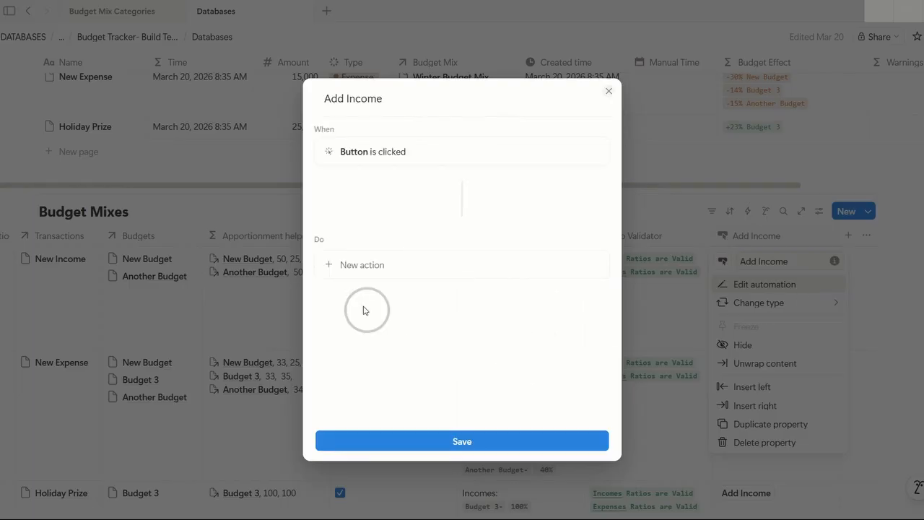
pyautogui.click(353, 267)
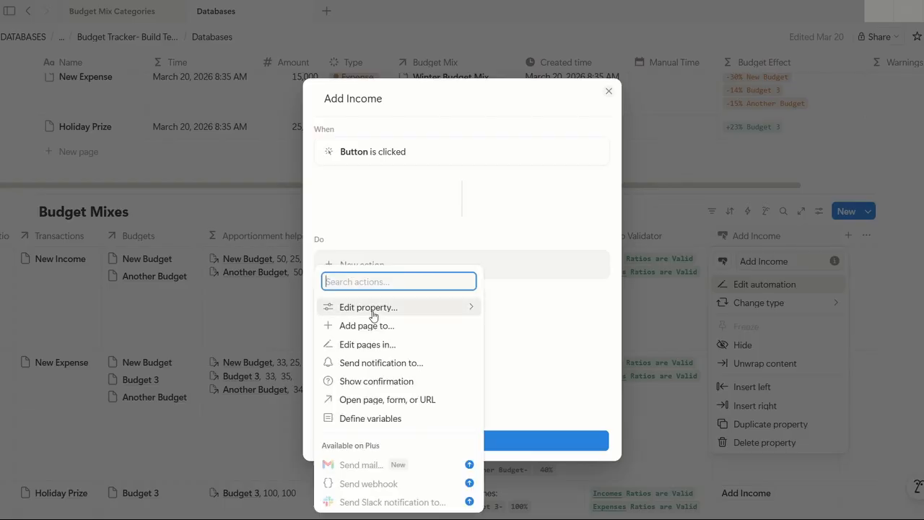
pyautogui.click(406, 333)
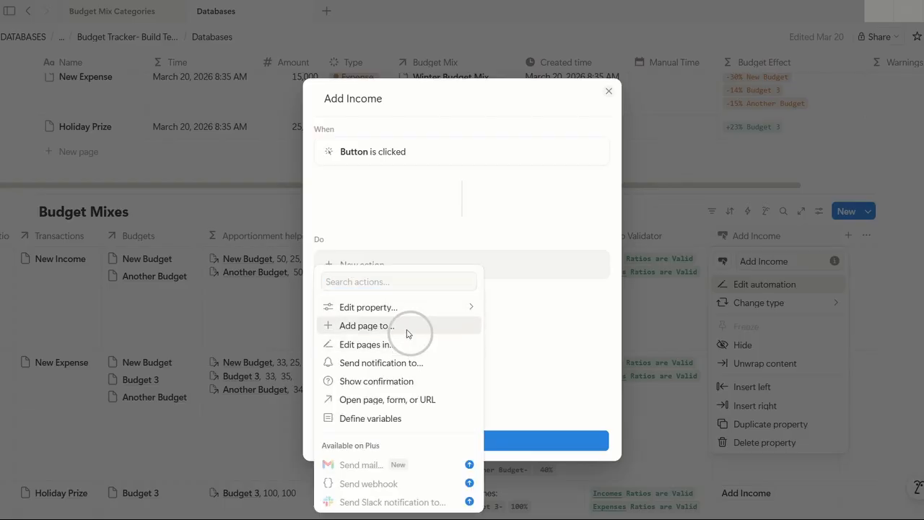
pyautogui.click(466, 265)
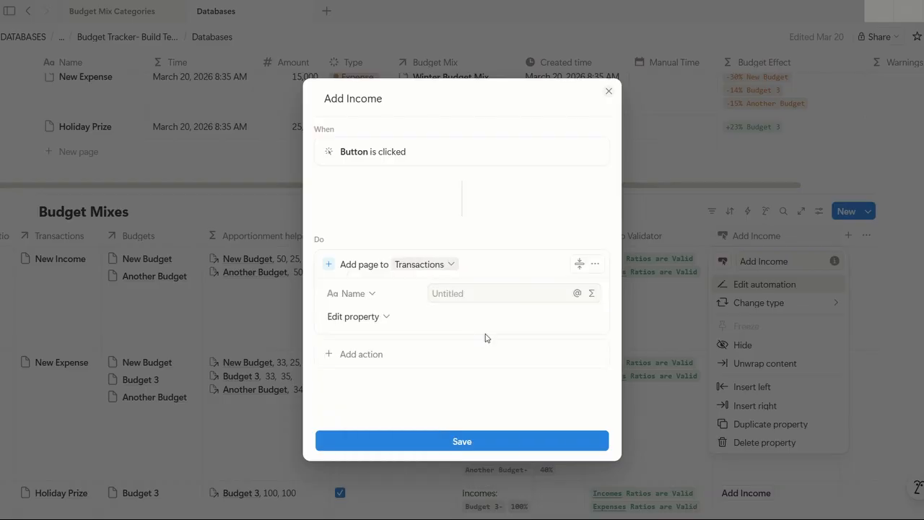
# Step: Set the Budget Mix property of the added Transactions page to "This page"
pyautogui.click(377, 318)
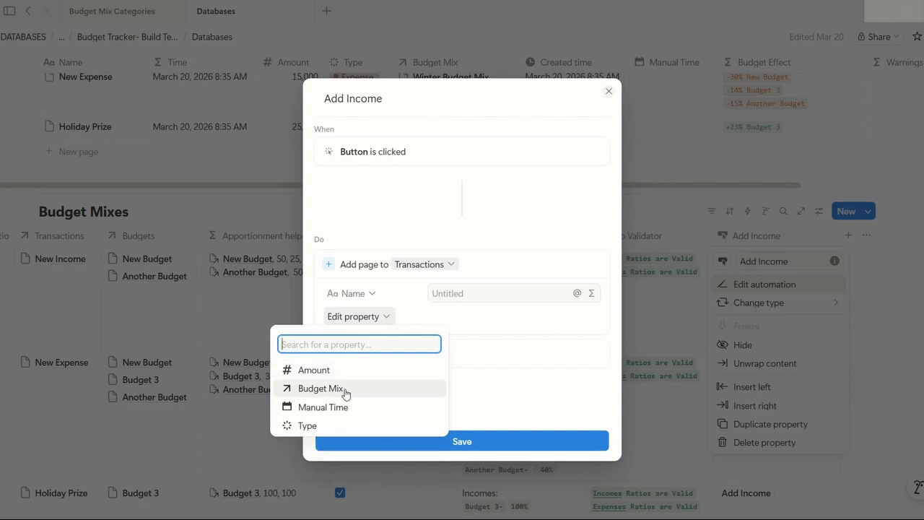
pyautogui.click(357, 395)
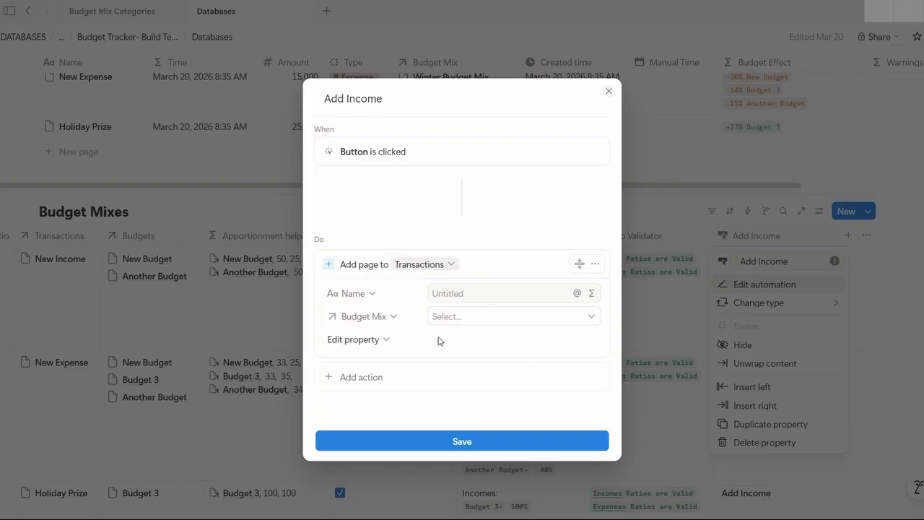
pyautogui.click(501, 317)
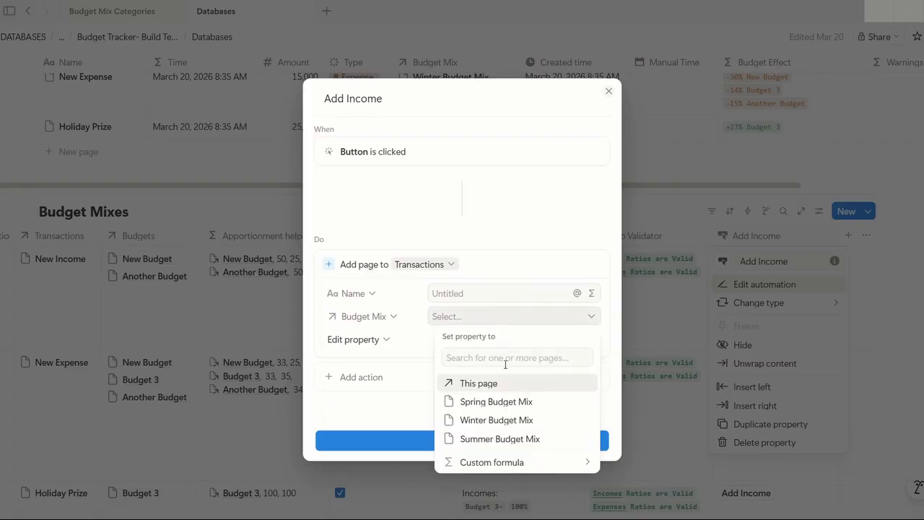
pyautogui.click(505, 384)
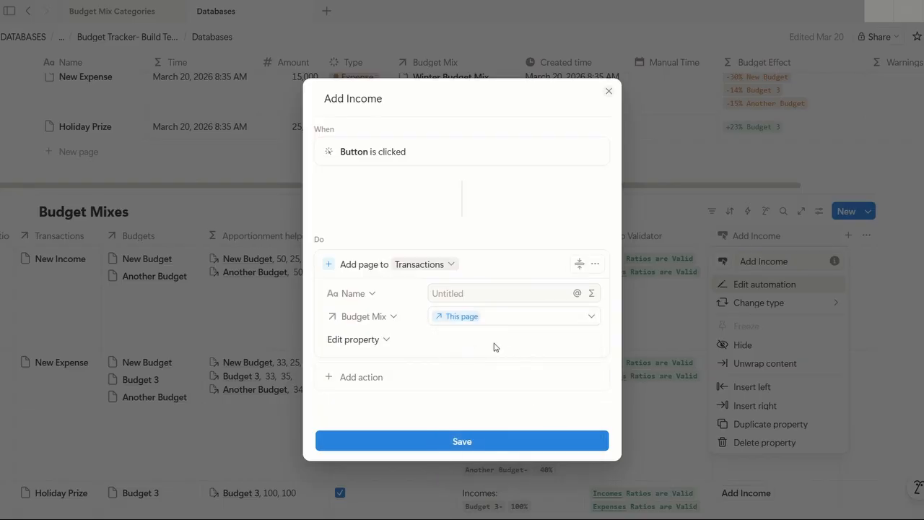
# Step: Set the Type property of the added Transactions page to Income
pyautogui.click(377, 341)
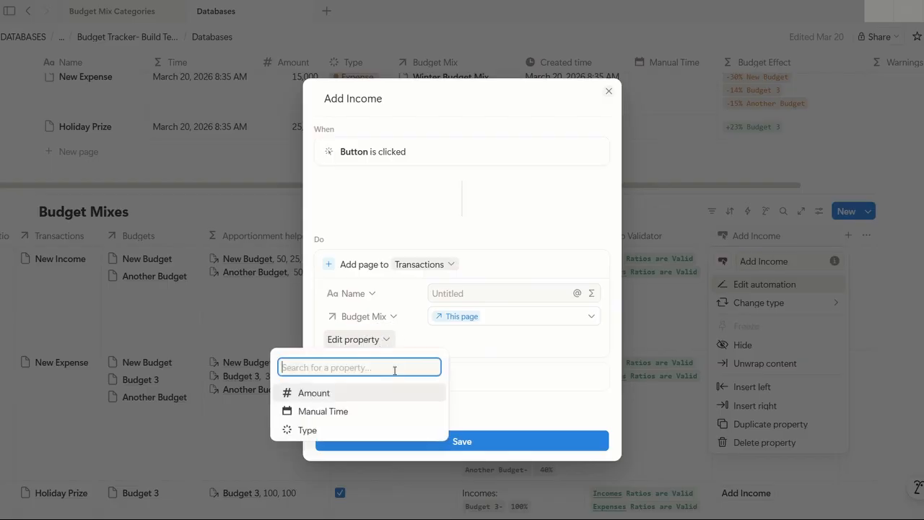
pyautogui.click(352, 430)
pyautogui.click(510, 340)
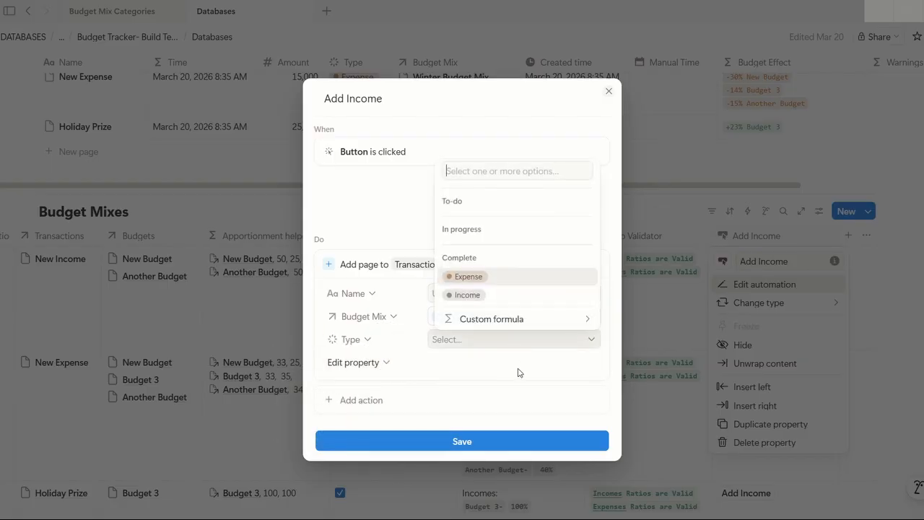
pyautogui.click(513, 294)
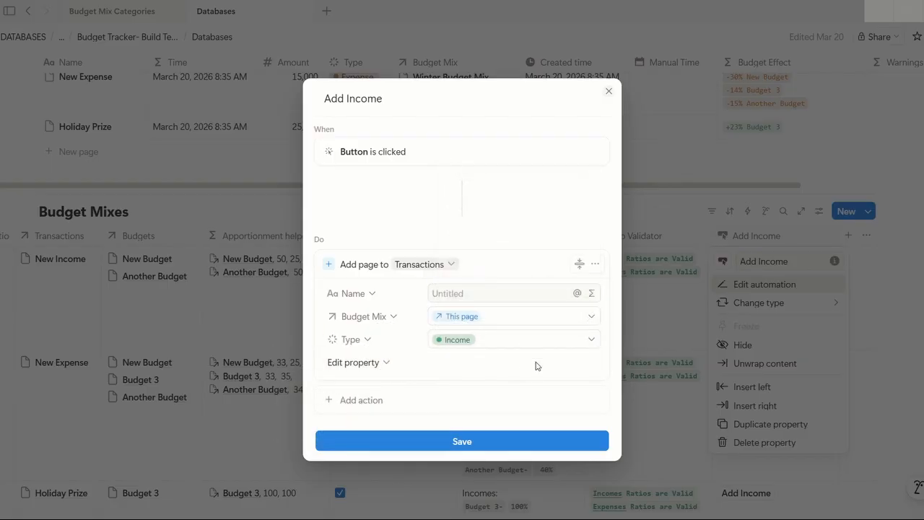
pyautogui.click(381, 366)
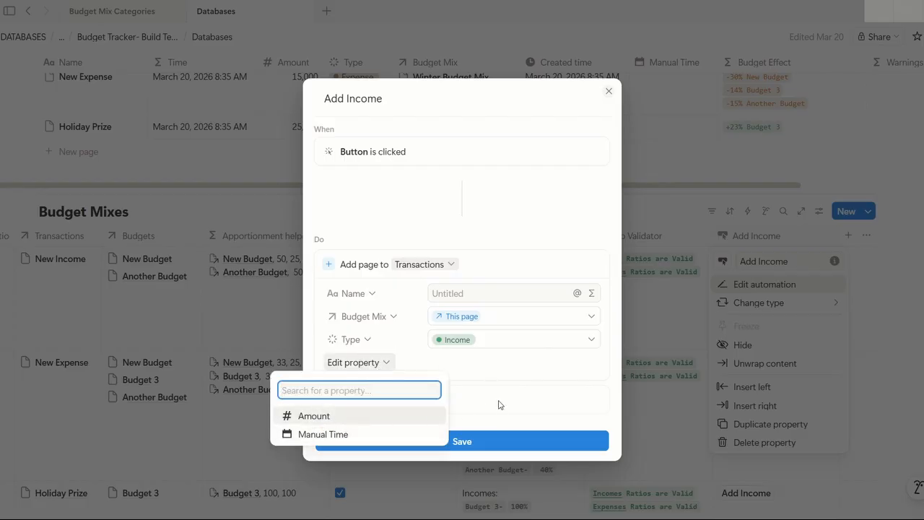
pyautogui.click(505, 374)
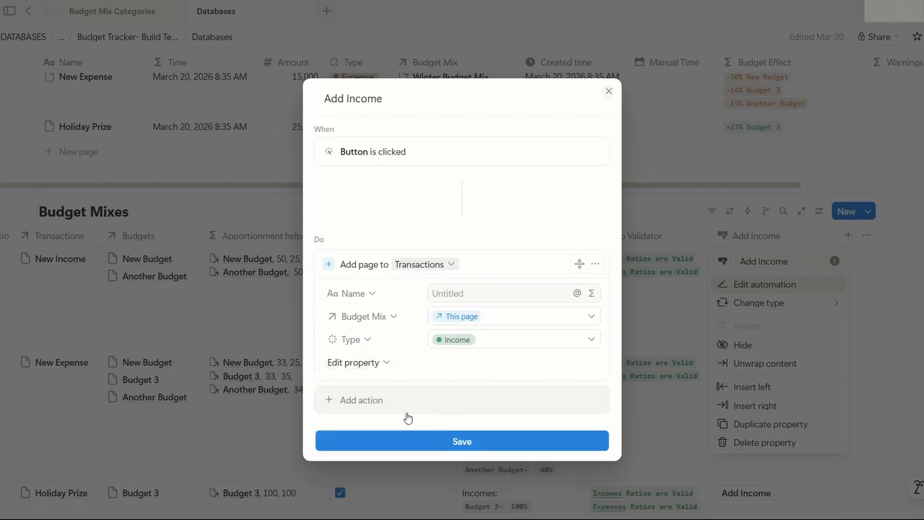
# Step: Add an action that opens the newly added Transactions page in center peek, and save the Add Income automation
pyautogui.click(343, 409)
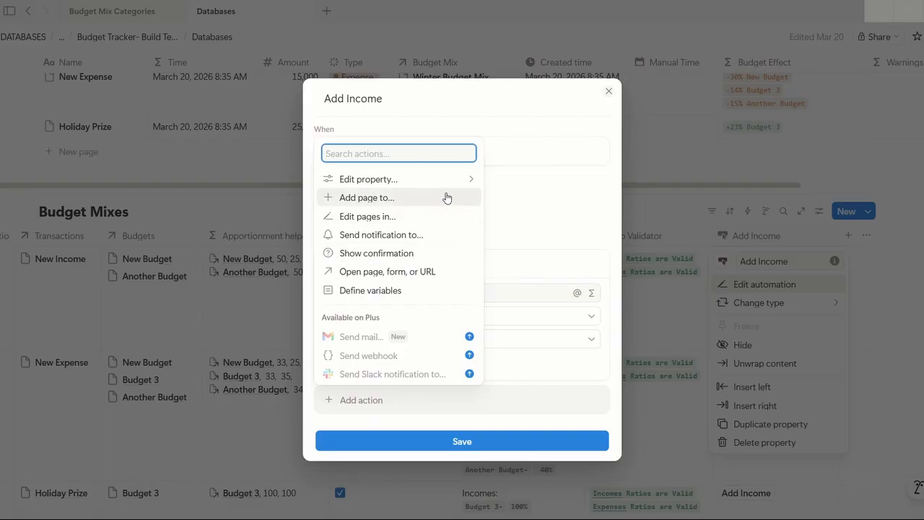
pyautogui.click(452, 272)
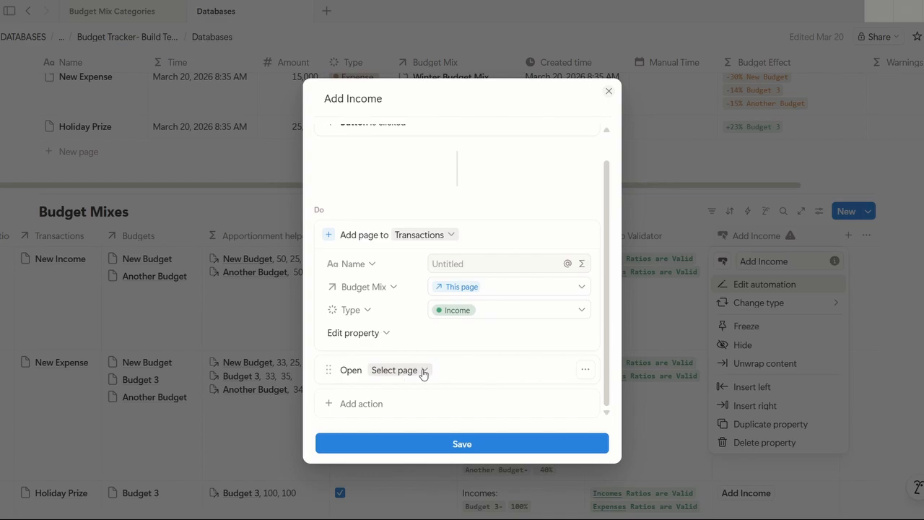
pyautogui.click(424, 370)
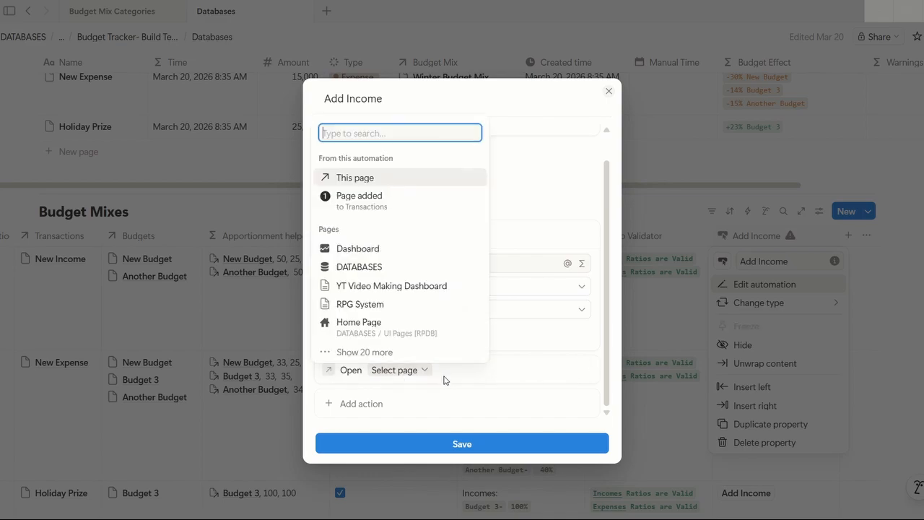
pyautogui.click(452, 197)
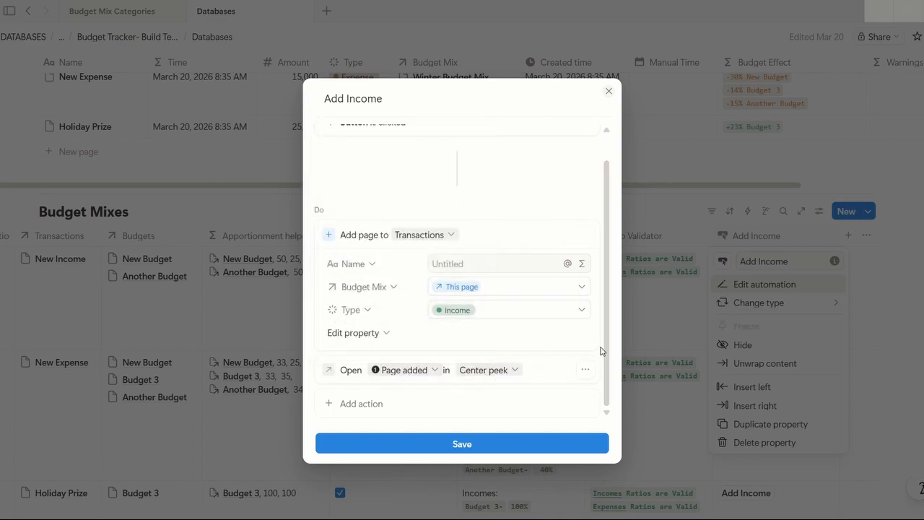
pyautogui.click(531, 443)
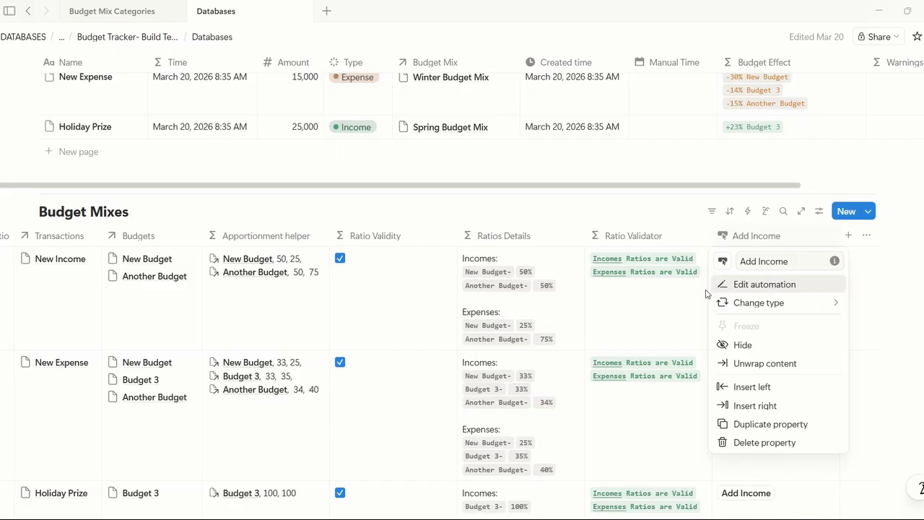
pyautogui.click(707, 293)
# Step: Duplicate the Add Income button property in Budget Mixes and rename the copy "Add Expense"
pyautogui.hscroll(3, 658, 293)
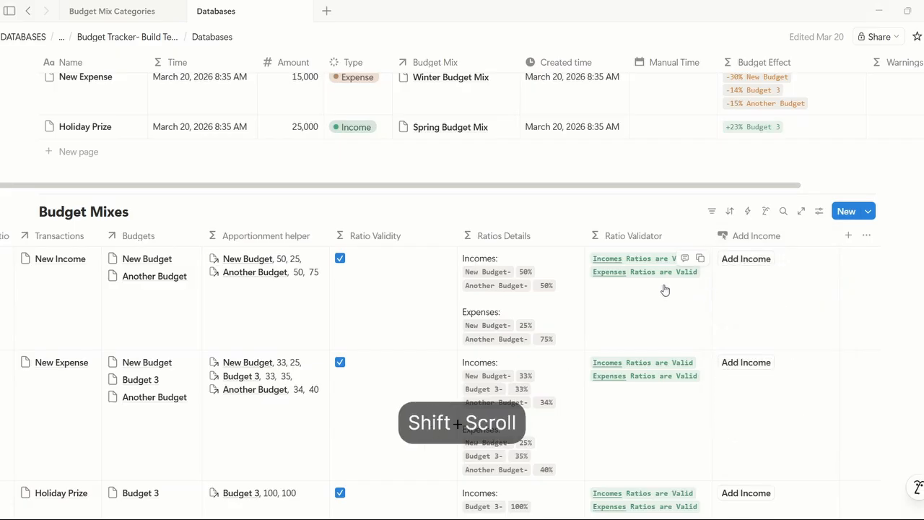
pyautogui.click(780, 238)
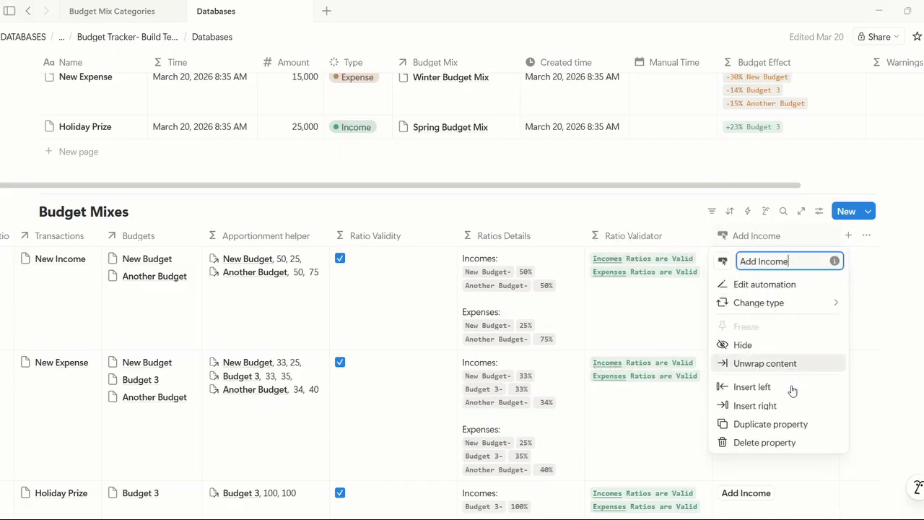
pyautogui.hscroll(3, 837, 262)
pyautogui.click(763, 236)
pyautogui.click(802, 261)
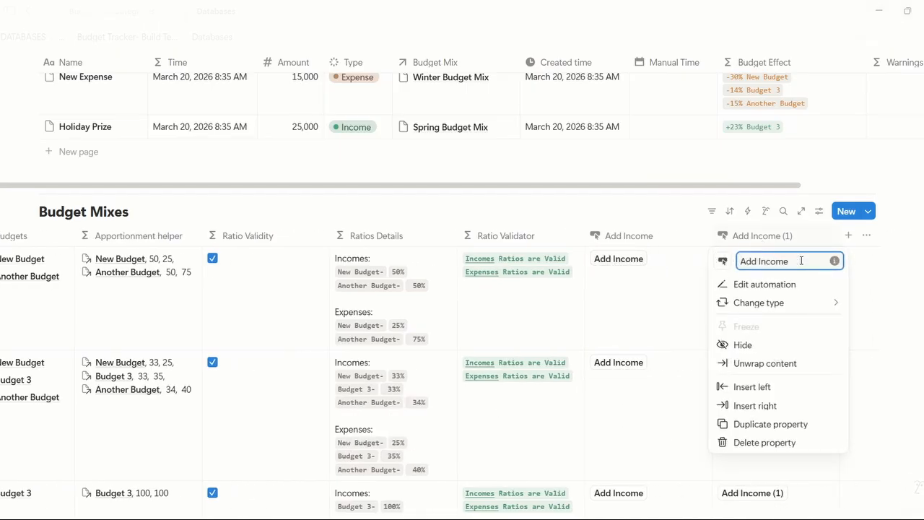
pyautogui.hotkey('ctrl', 'BackSpace')
pyautogui.hotkey('ctrl', 'BackSpace')
pyautogui.write('E')
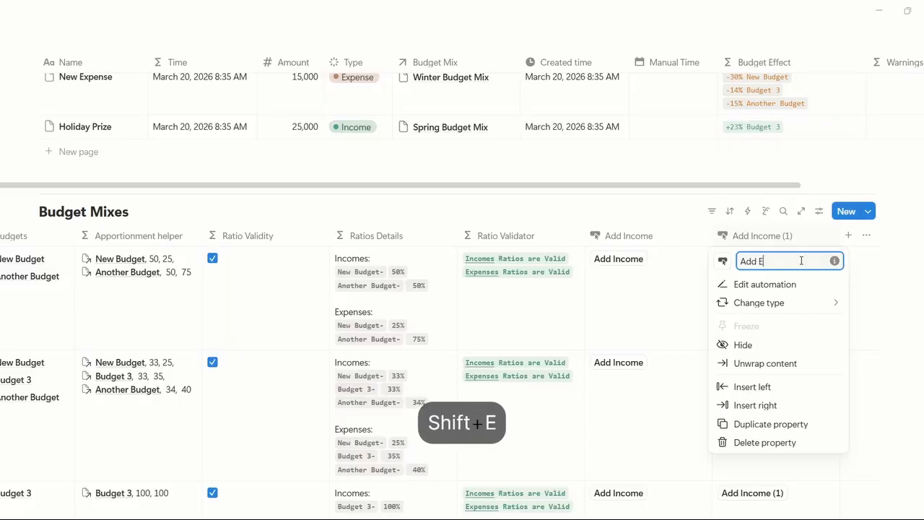
pyautogui.write('xpense')
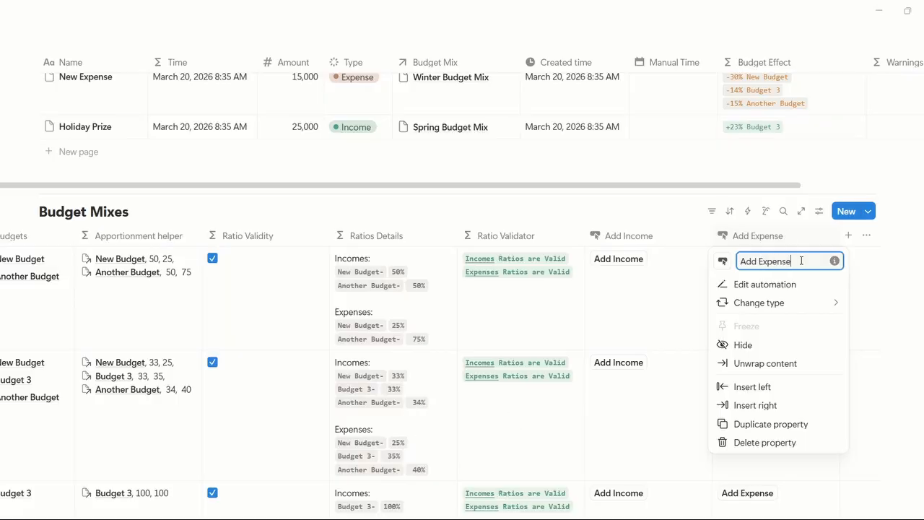
pyautogui.press('Return')
# Step: In the Add Expense button's automation, set the Type to Expense and save the automation
pyautogui.click(786, 240)
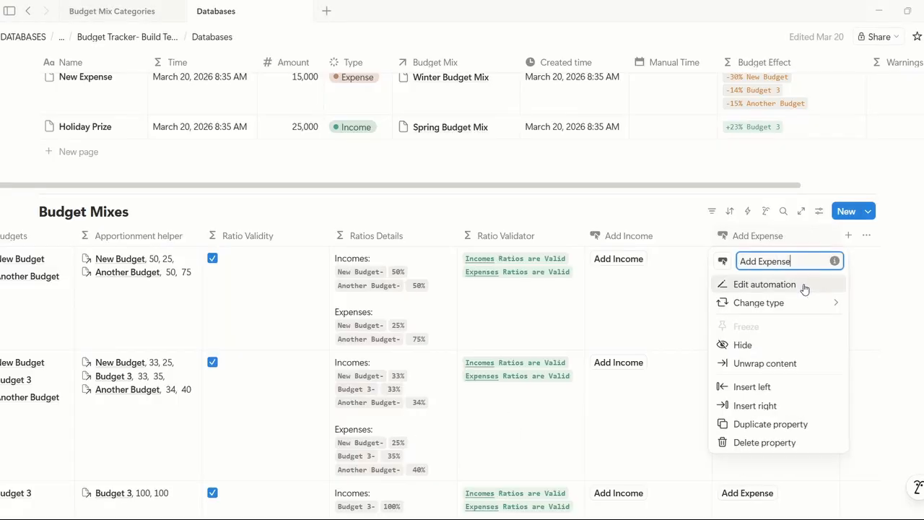
pyautogui.click(791, 286)
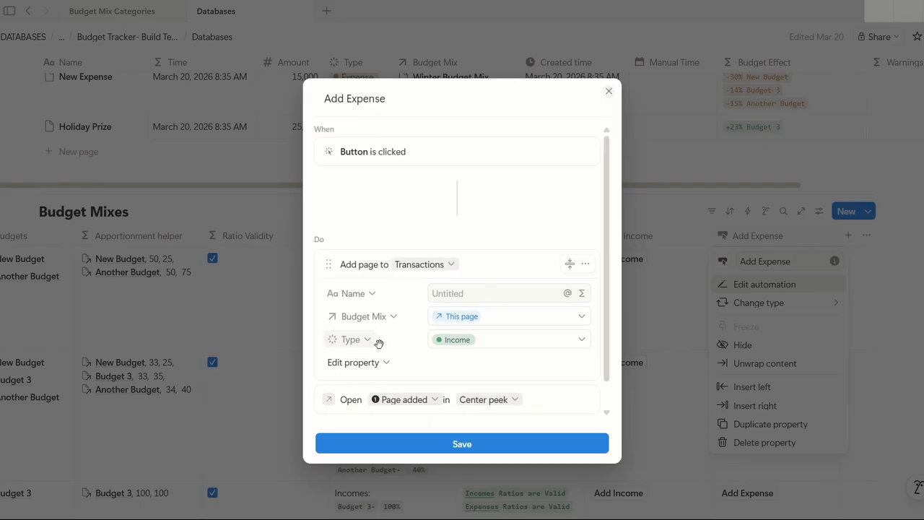
pyautogui.click(436, 342)
pyautogui.click(500, 277)
pyautogui.click(551, 444)
pyautogui.click(678, 335)
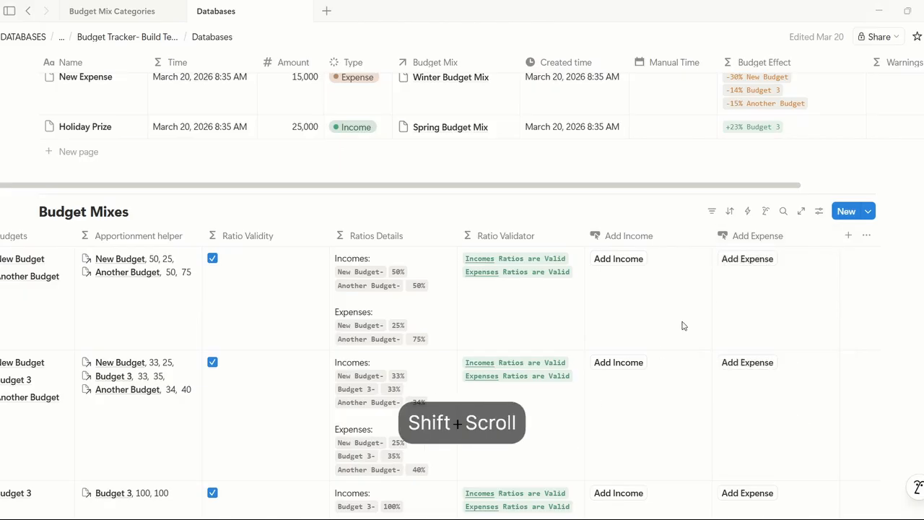
# Step: Add a formula property named "Transaction in Current Month" to the Budget Mixes table
pyautogui.hscroll(-2, 693, 238)
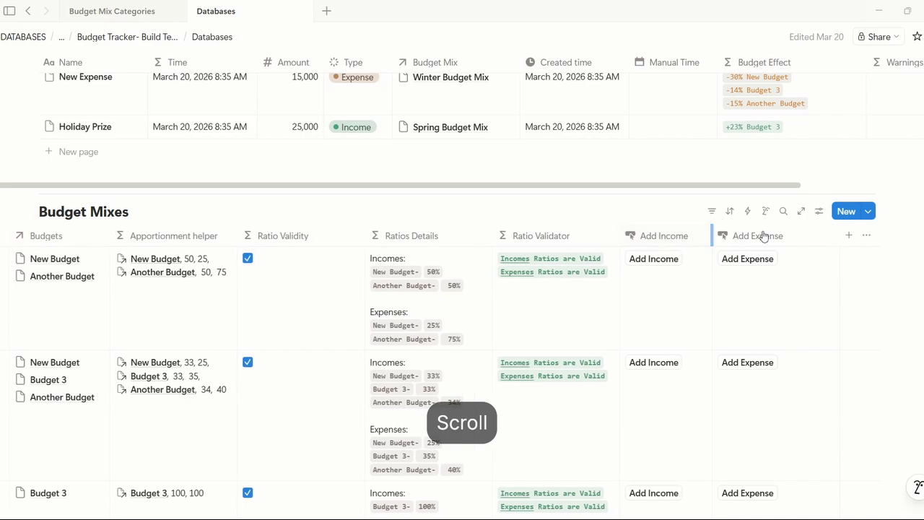
pyautogui.hscroll(-2, 840, 235)
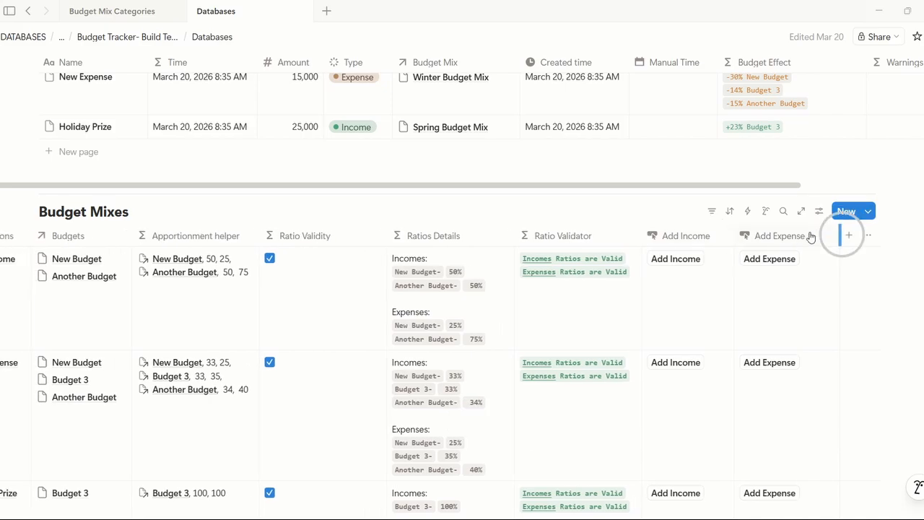
pyautogui.click(849, 236)
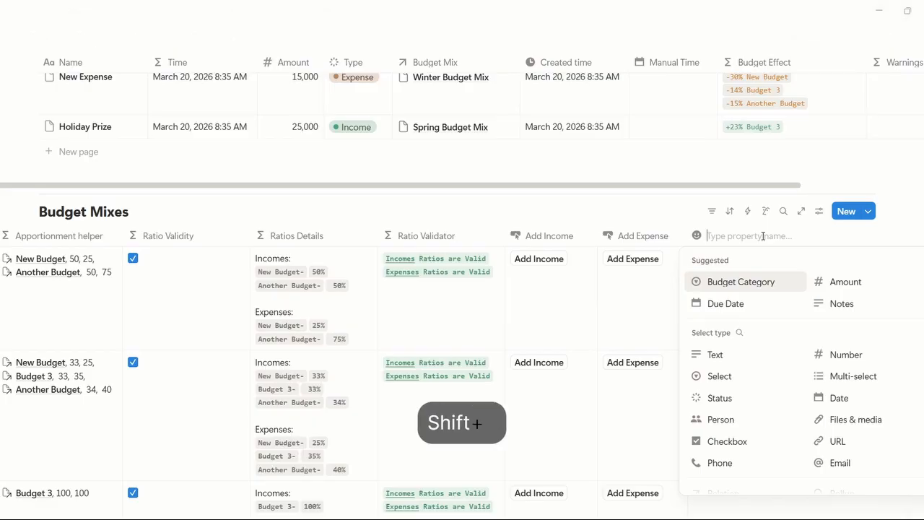
pyautogui.write('Transaction in Current Mo')
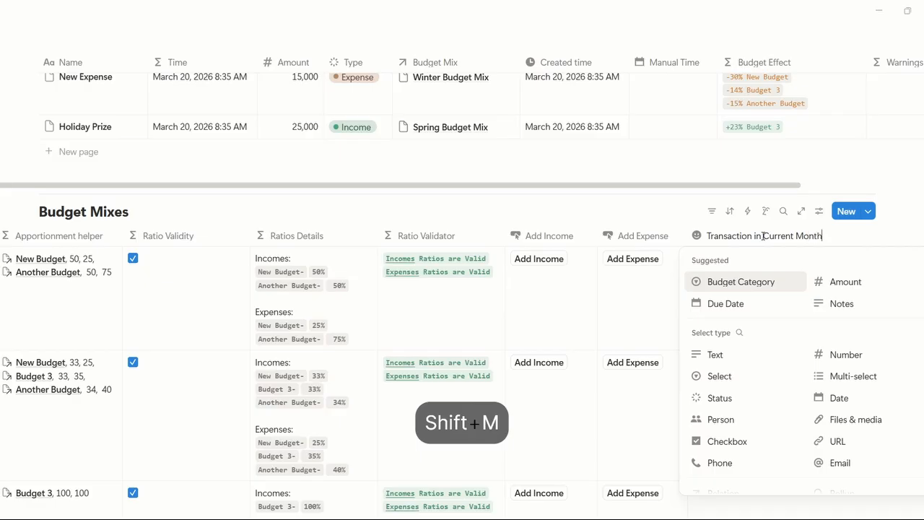
pyautogui.write('nth')
pyautogui.scroll(-4, 801, 325)
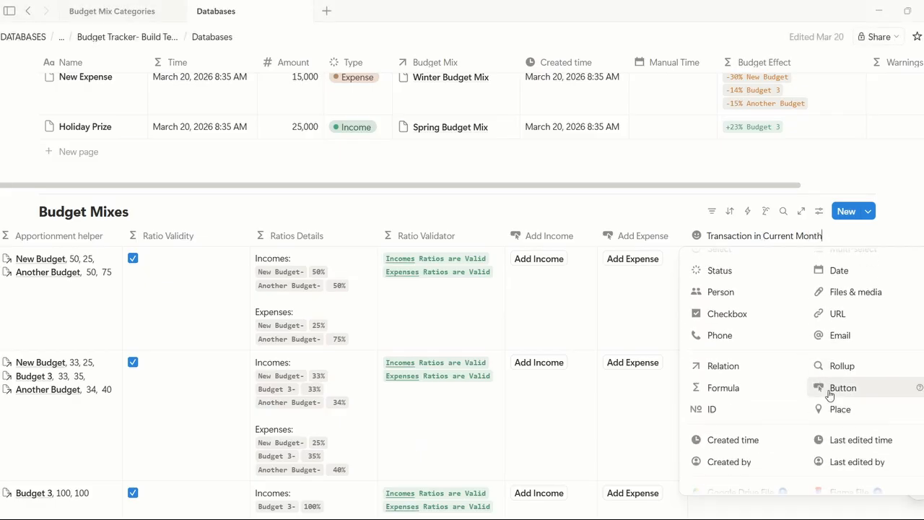
pyautogui.click(723, 387)
pyautogui.click(756, 293)
pyautogui.click(666, 237)
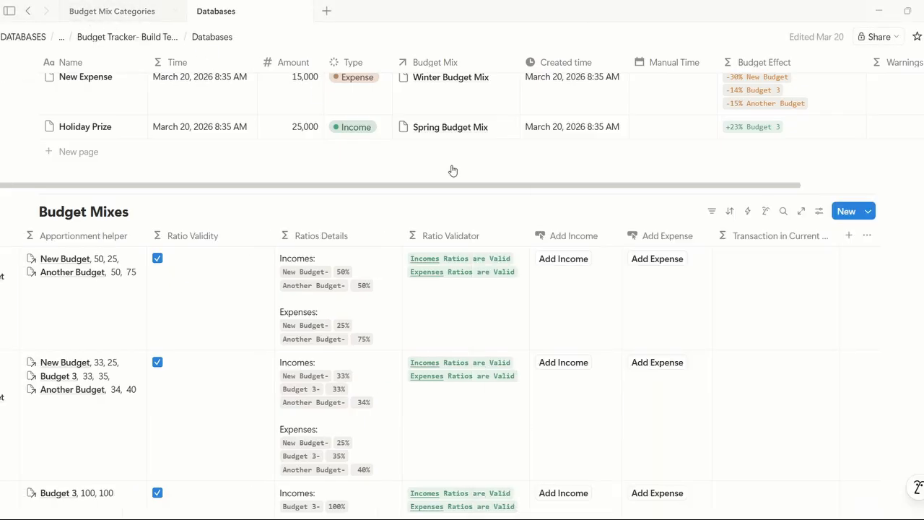
# Step: Add a property named "Total Amounts" to Budget Mixes and change its type to Formula
pyautogui.click(848, 236)
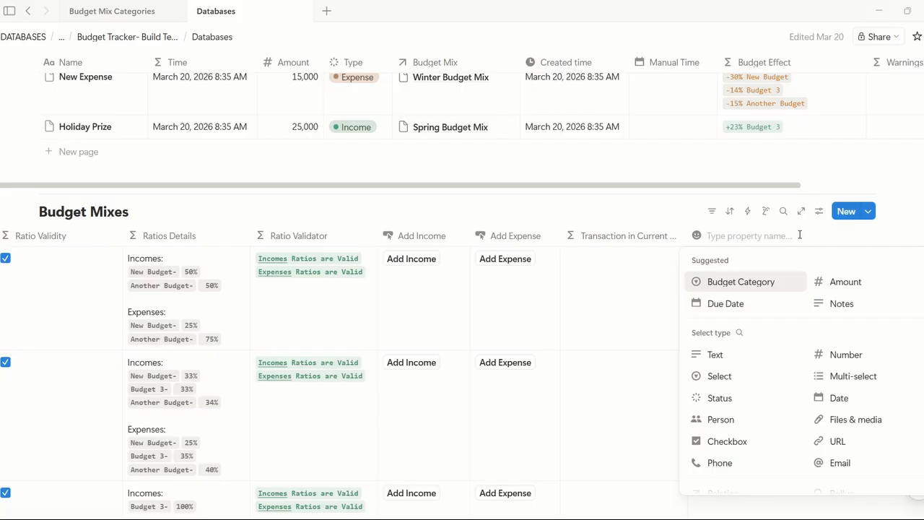
pyautogui.write('Total Amounts')
pyautogui.press('Return')
pyautogui.click(751, 234)
pyautogui.moveTo(767, 278)
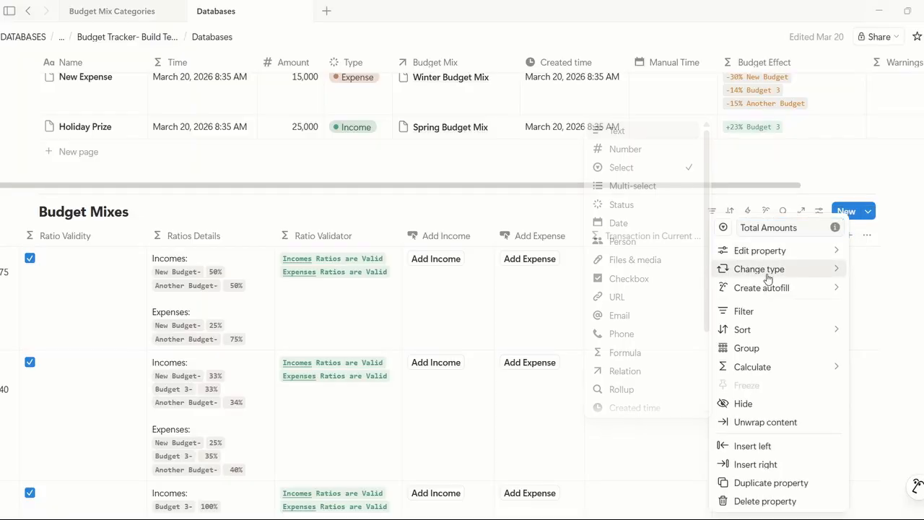
pyautogui.scroll(-3, 595, 290)
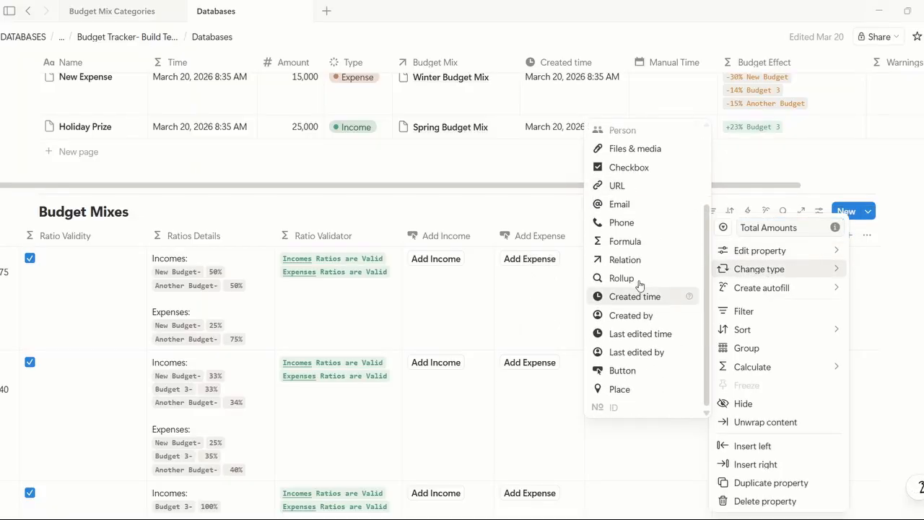
pyautogui.click(662, 249)
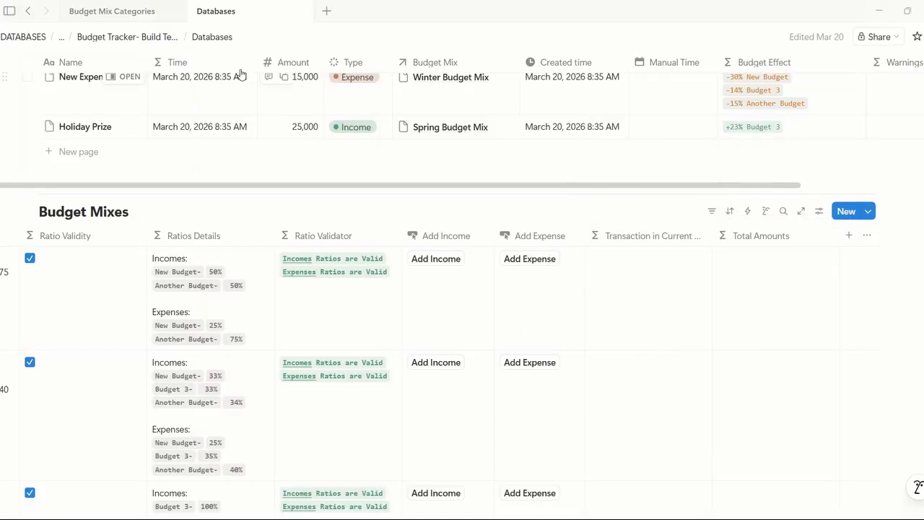
# Step: Copy the whole formula that counts the current month's entries in the Budget Mix Categories table
pyautogui.click(83, 12)
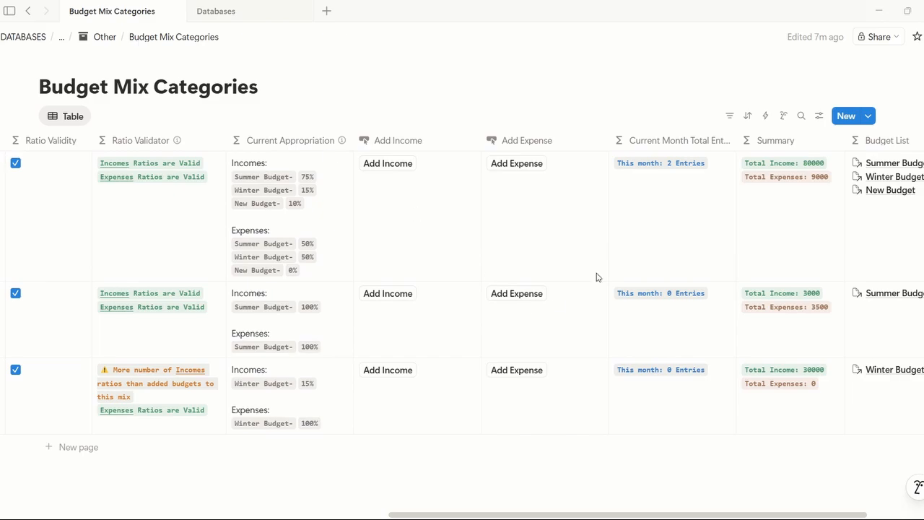
pyautogui.click(700, 224)
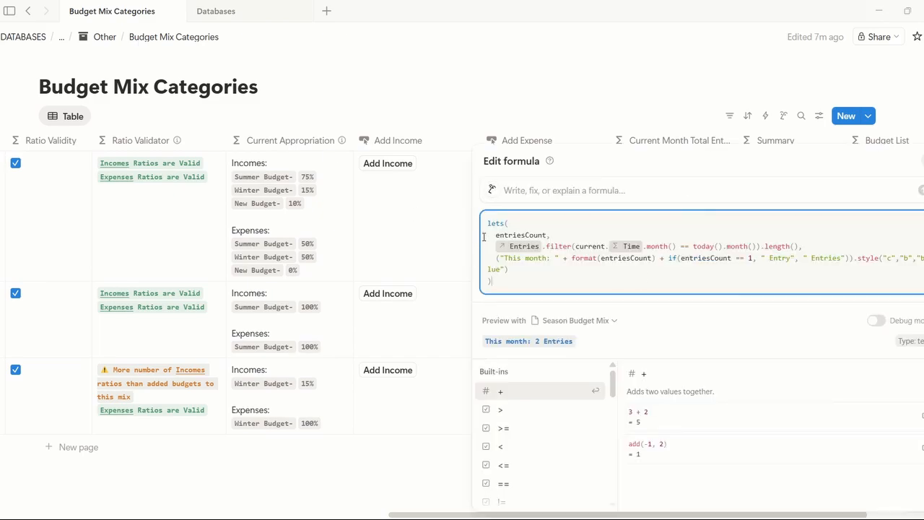
pyautogui.moveTo(489, 225); pyautogui.dragTo(513, 280)
pyautogui.hotkey('ctrl', 'c')
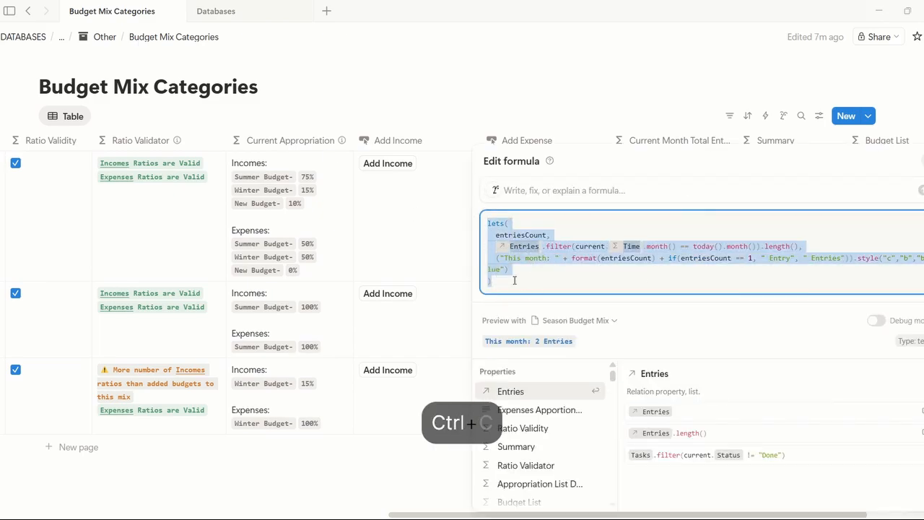
pyautogui.press('Escape')
# Step: Paste the copied entries-count formula into the Transaction in Current Month property of Budget Mixes and save it
pyautogui.click(232, 13)
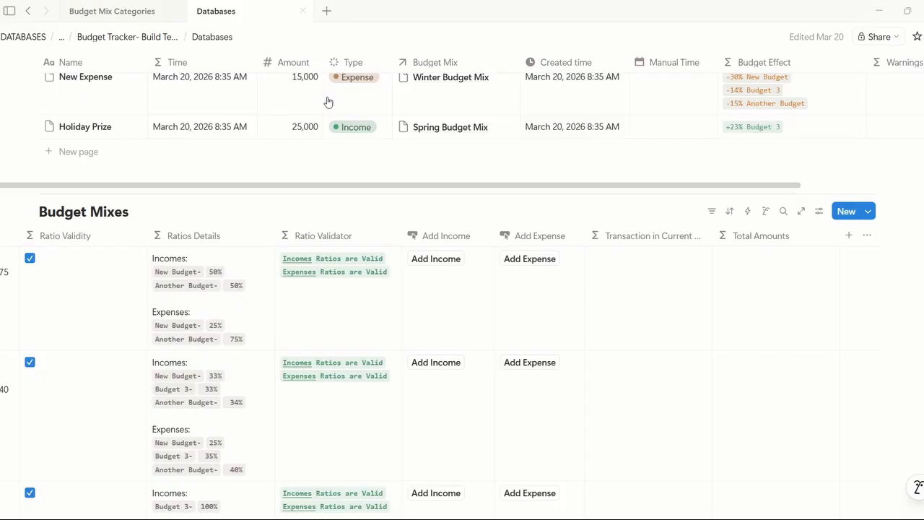
pyautogui.click(632, 285)
pyautogui.hotkey('ctrl', 'v')
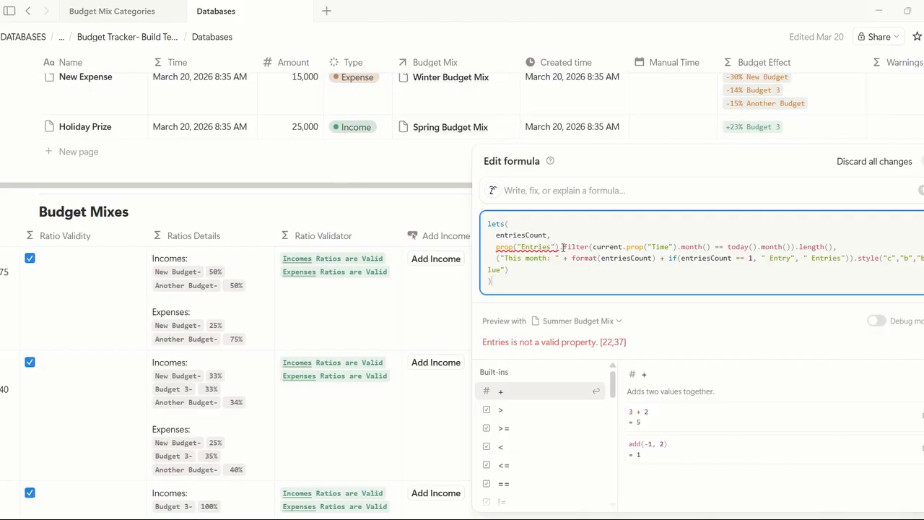
pyautogui.click(562, 247)
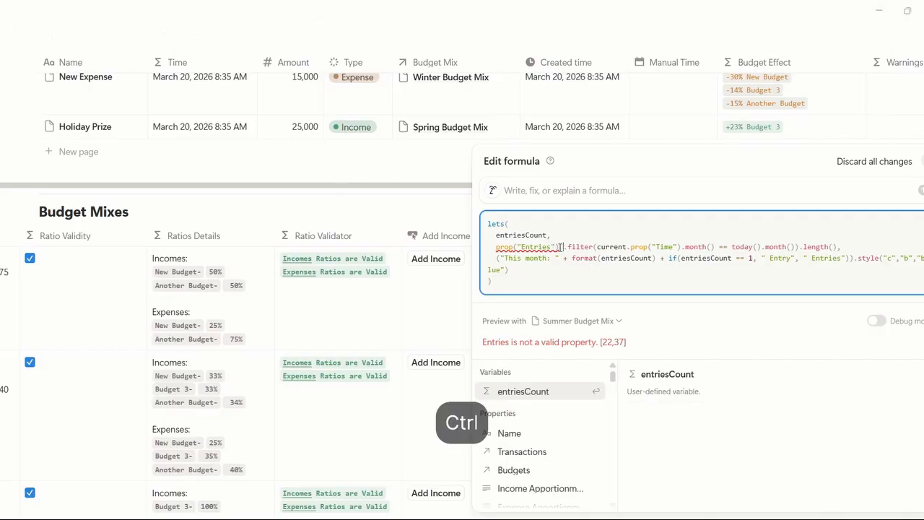
pyautogui.hotkey('ctrl', 'z')
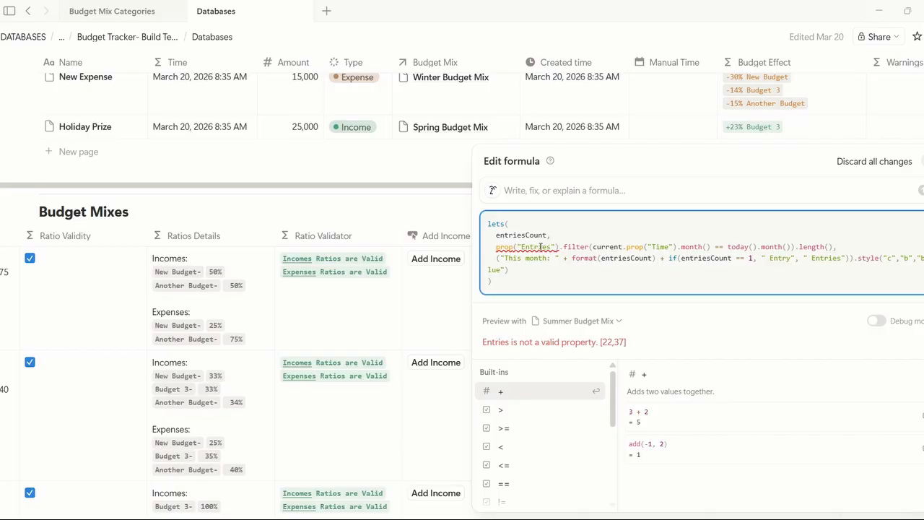
pyautogui.hscroll(2, 558, 286)
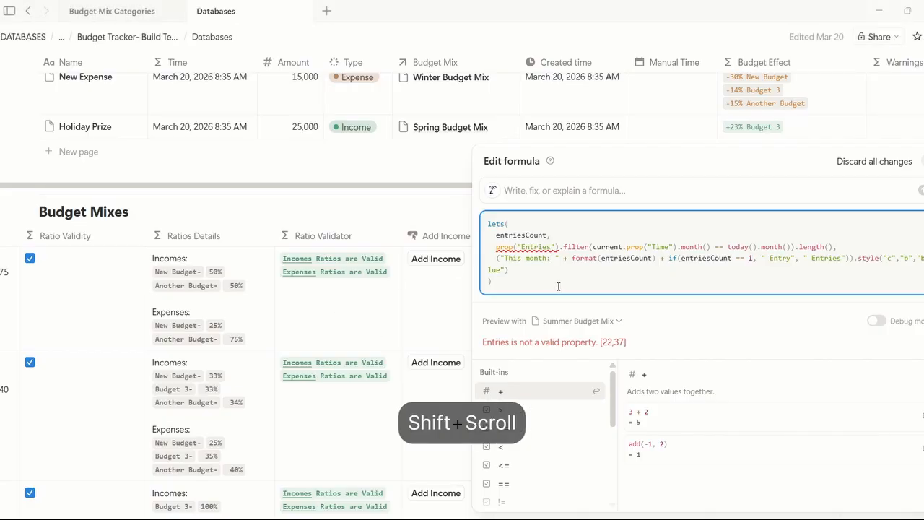
pyautogui.scroll(-2, 549, 285)
pyautogui.hotkey('ctrl', 'Return')
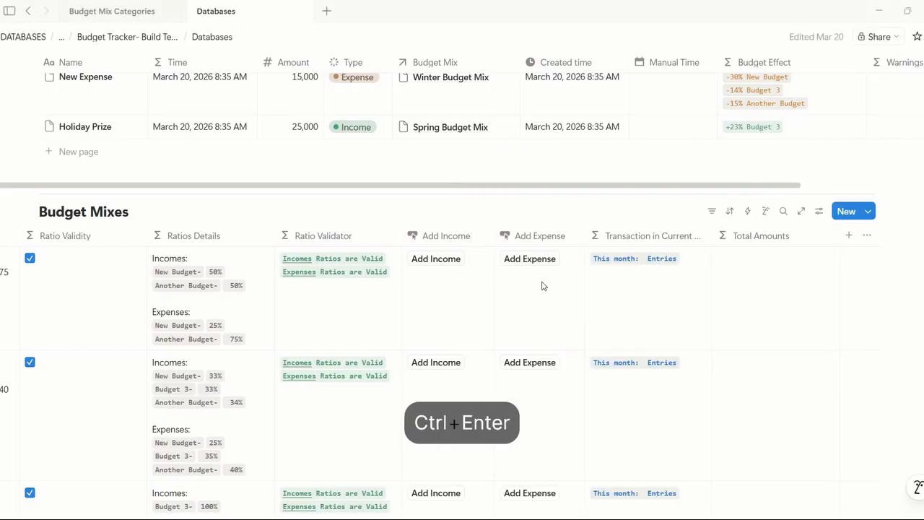
# Step: Replace the Entries reference in the Transaction in Current Month formula with the Transactions relation and save it
pyautogui.hscroll(-5, 542, 286)
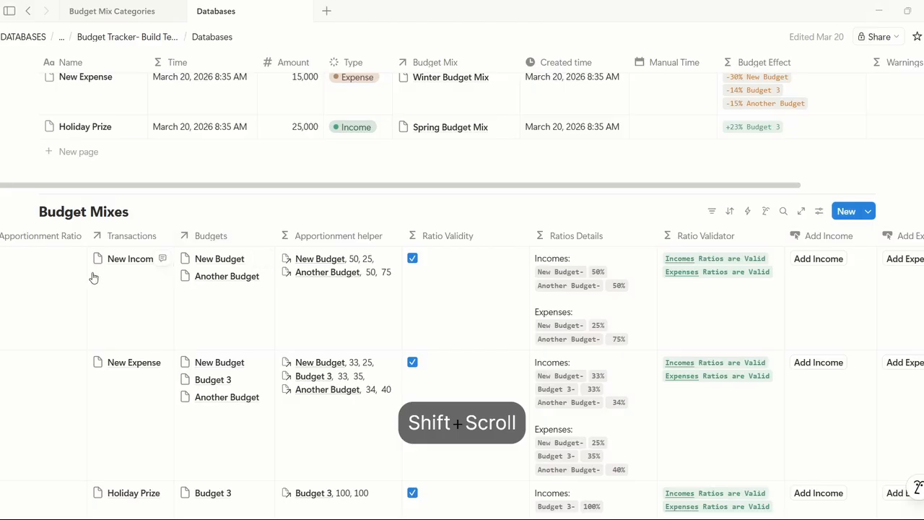
pyautogui.hscroll(-3, 93, 277)
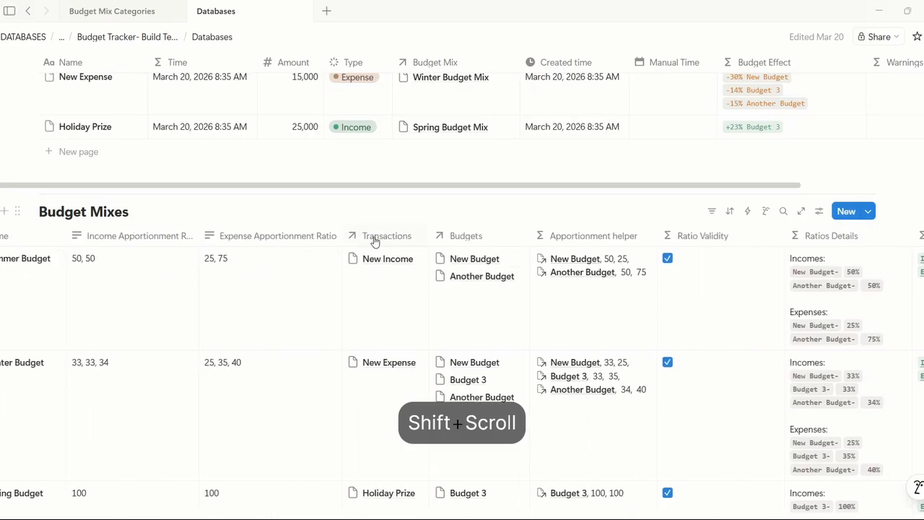
pyautogui.click(374, 238)
pyautogui.press('Escape')
pyautogui.hscroll(5, 380, 268)
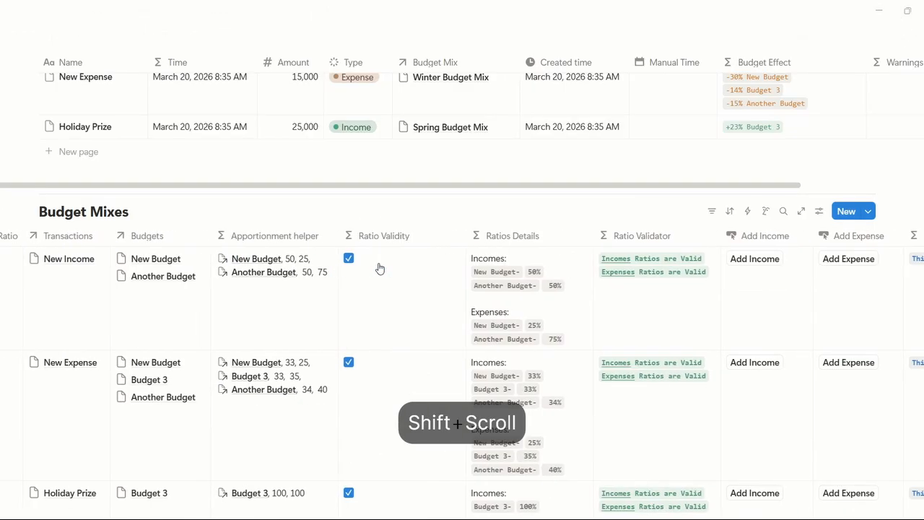
pyautogui.hscroll(4, 380, 268)
pyautogui.click(666, 287)
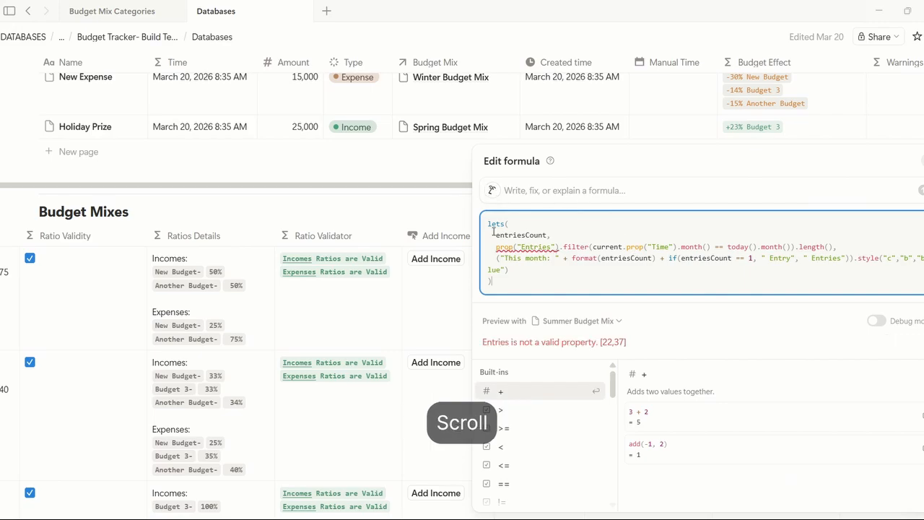
pyautogui.click(525, 248)
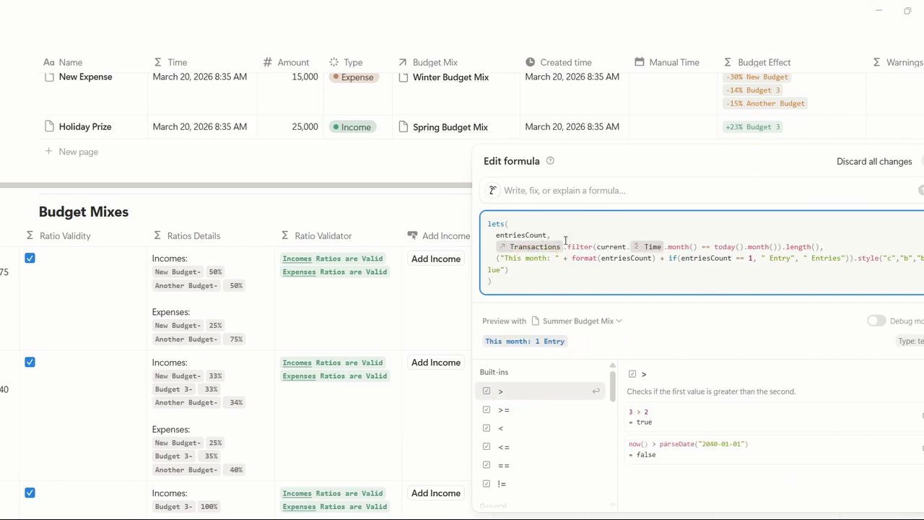
pyautogui.click(569, 285)
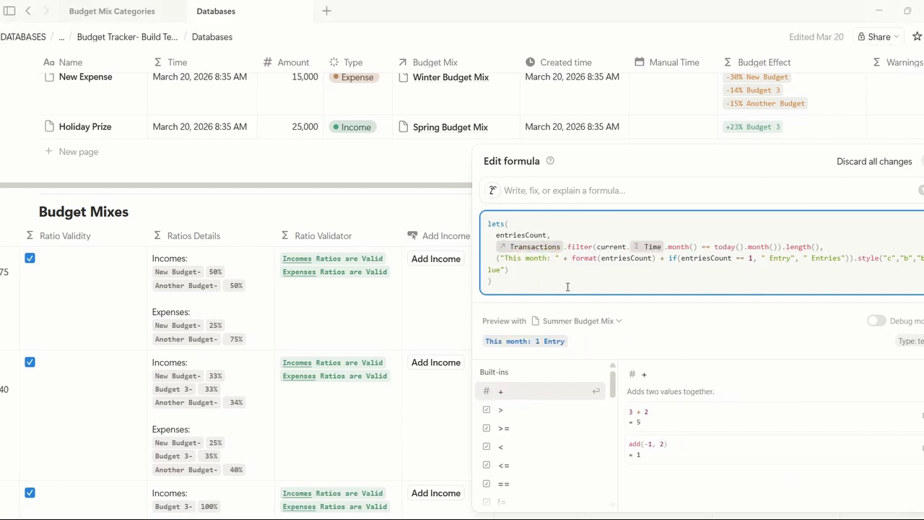
pyautogui.hotkey('ctrl', 'Return')
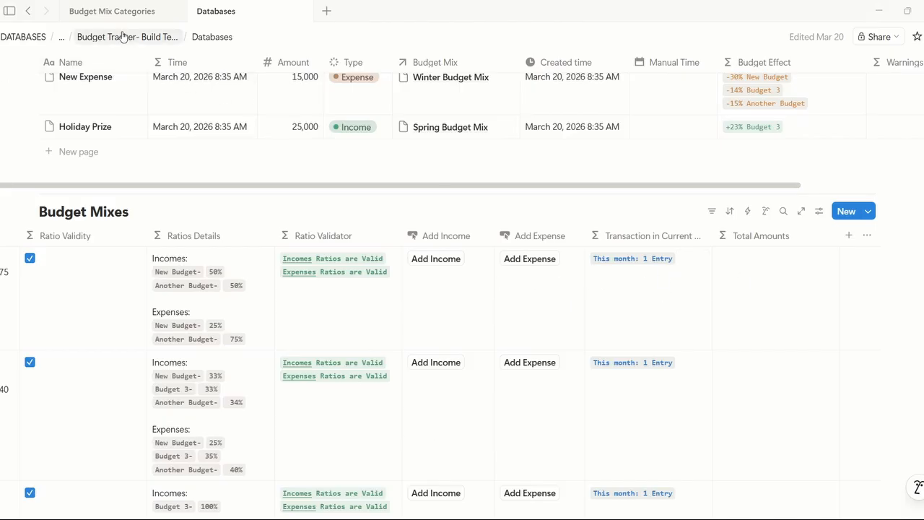
# Step: Copy the Summary formula from Budget Mix Categories and paste it into the Total Amounts formula of Budget Mixes
pyautogui.click(97, 14)
pyautogui.hscroll(2, 773, 220)
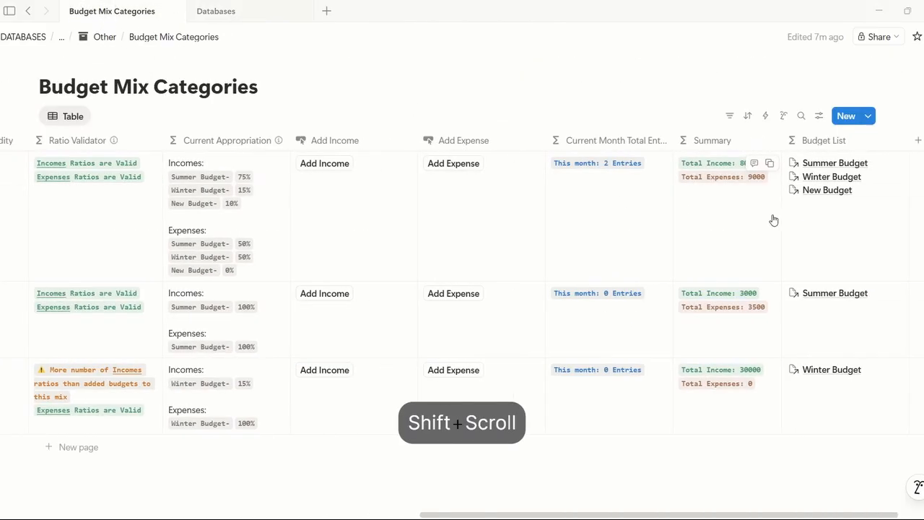
pyautogui.click(724, 217)
pyautogui.click(258, 20)
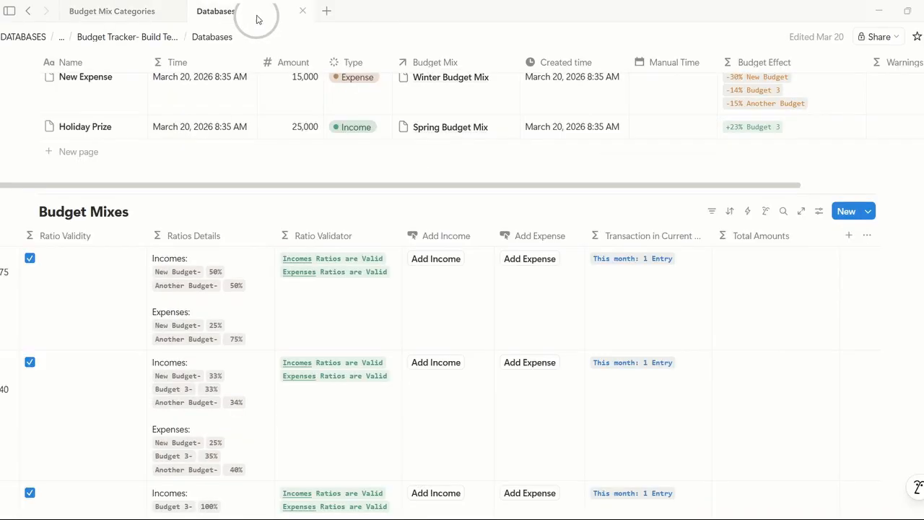
pyautogui.click(741, 292)
pyautogui.click(688, 253)
pyautogui.hotkey('ctrl', 'v')
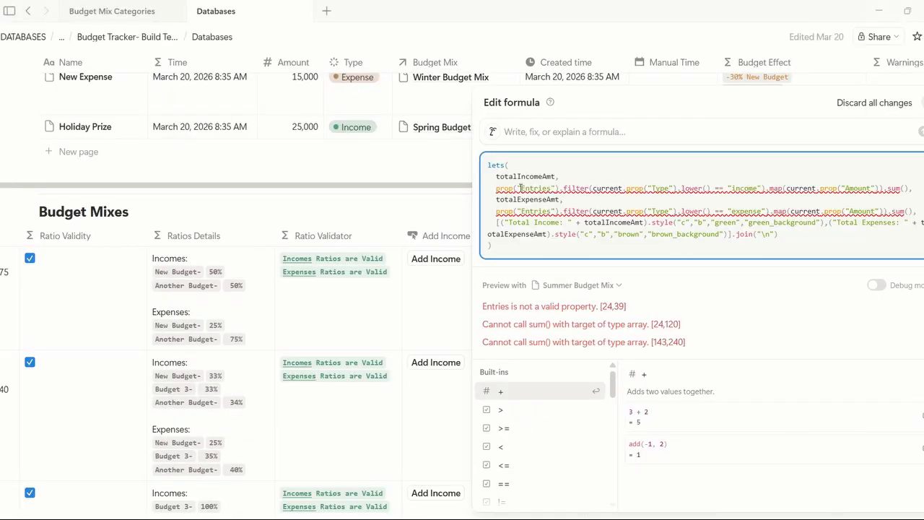
# Step: Replace both Entries references in the Total Amounts formula with Transactions and save the formula
pyautogui.doubleClick(536, 188)
pyautogui.write('Transactions')
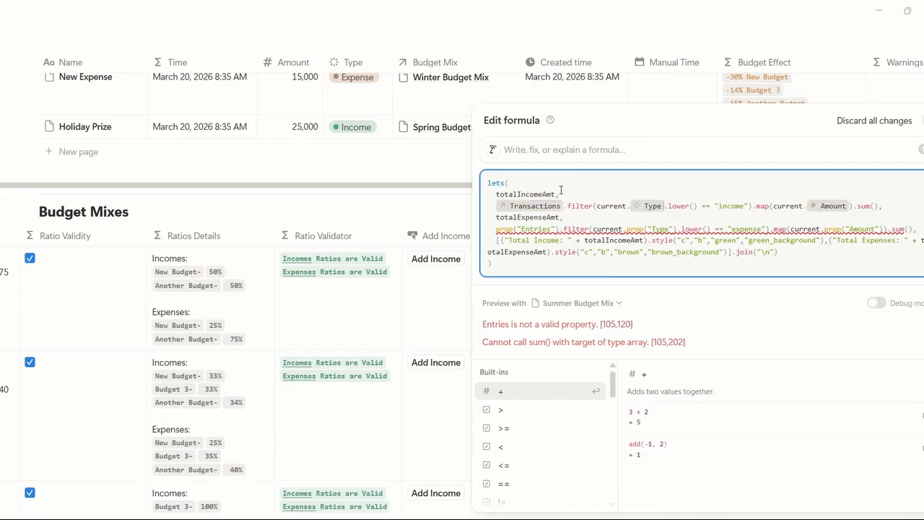
pyautogui.doubleClick(519, 229)
pyautogui.write('Transactions')
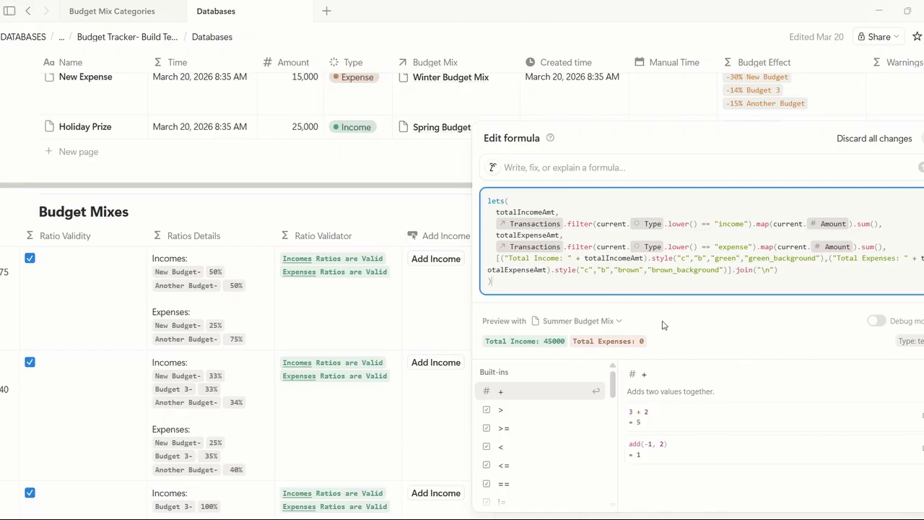
pyautogui.hotkey('ctrl', 'Return')
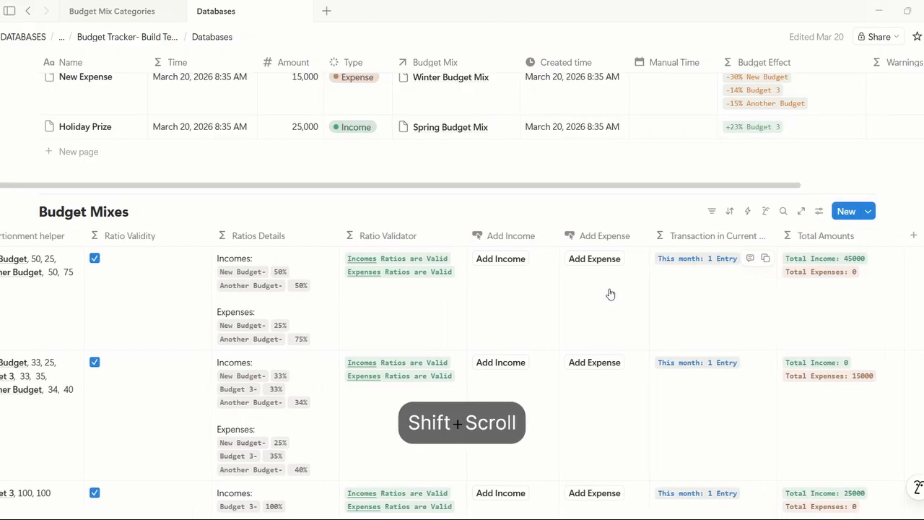
# Step: Review the formula columns in Budget Mixes and return to the Budget Mix Categories page
pyautogui.hscroll(-3, 611, 293)
pyautogui.hscroll(3, 608, 293)
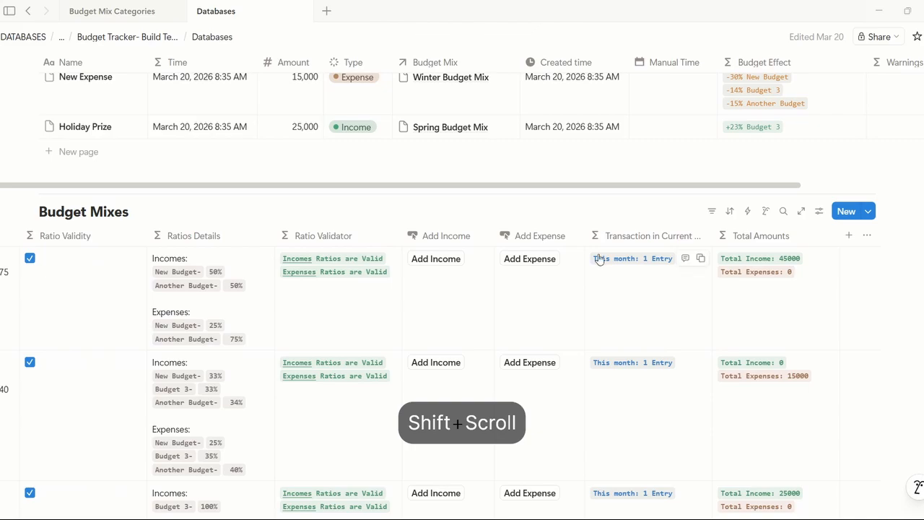
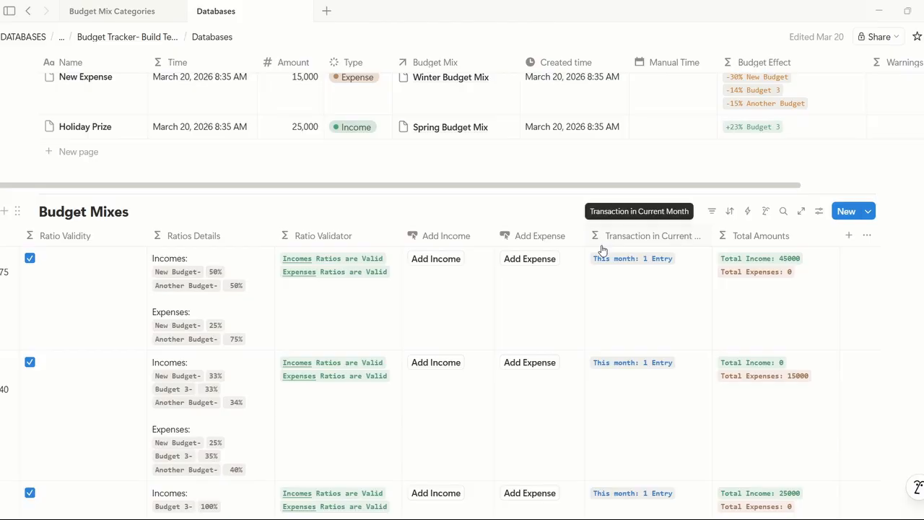
pyautogui.click(78, 18)
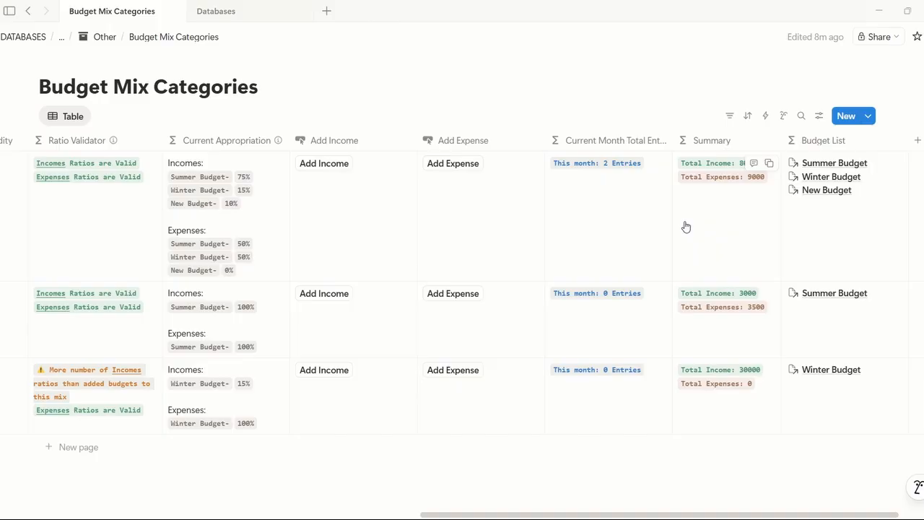
# Step: Compare the columns of Budget Mix Categories with those of the Budget Mixes table on the Databases page
pyautogui.hscroll(2, 709, 231)
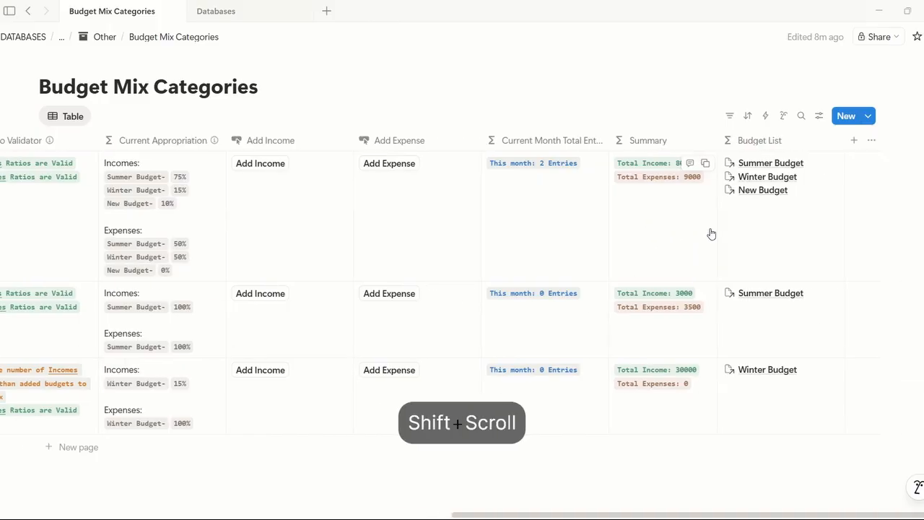
pyautogui.click(204, 13)
pyautogui.scroll(-2, 460, 288)
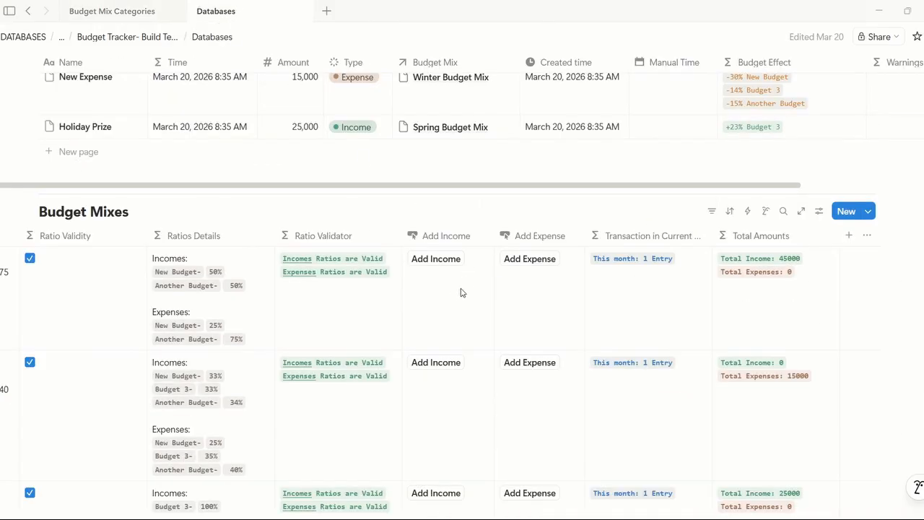
pyautogui.hscroll(-3, 460, 289)
pyautogui.hscroll(-4, 321, 293)
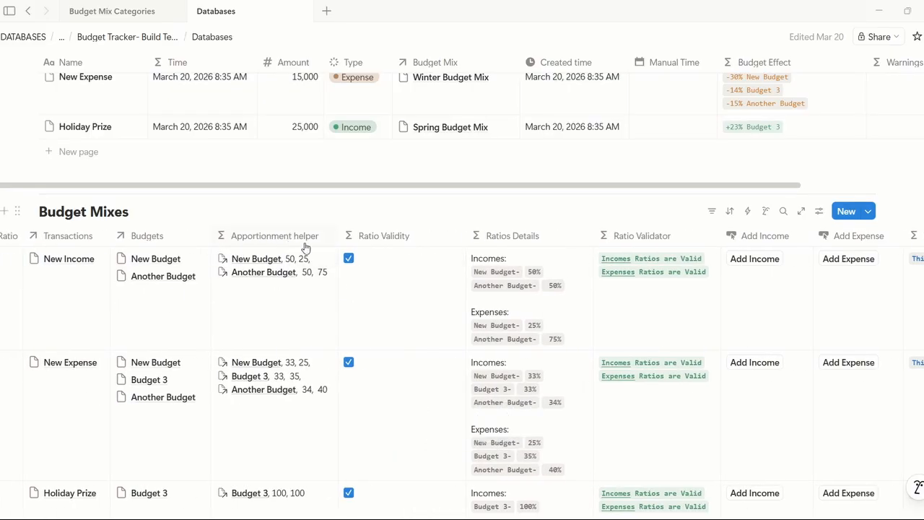
pyautogui.click(115, 13)
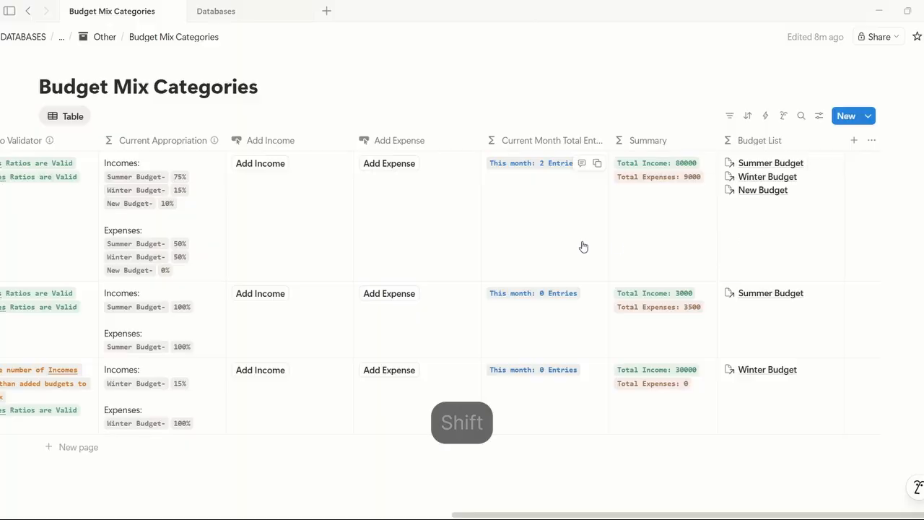
pyautogui.hscroll(-2, 561, 244)
pyautogui.hscroll(2, 561, 243)
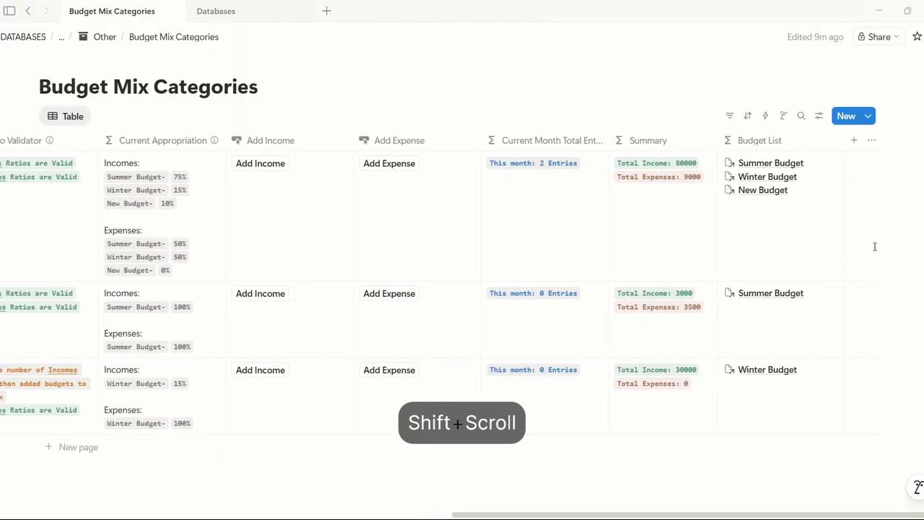
# Step: Hide the Budget List property in the Budget Mix Categories table
pyautogui.click(799, 144)
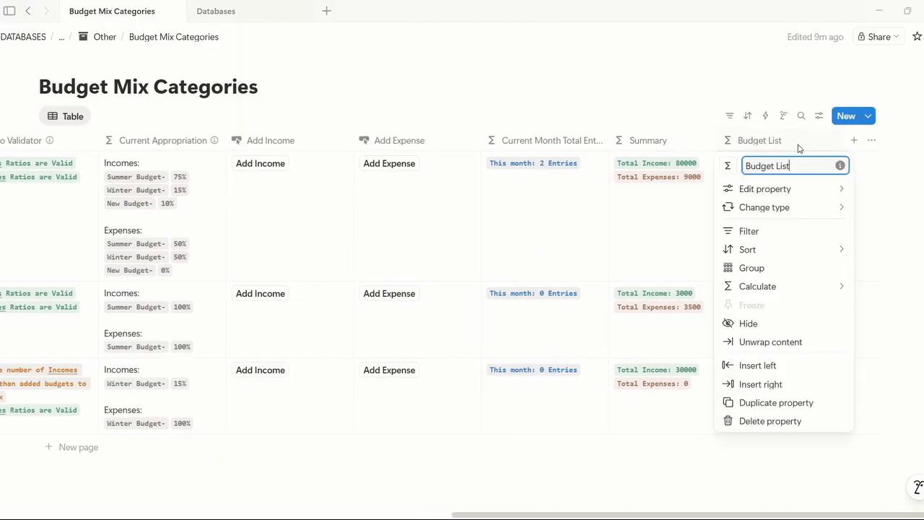
pyautogui.click(784, 325)
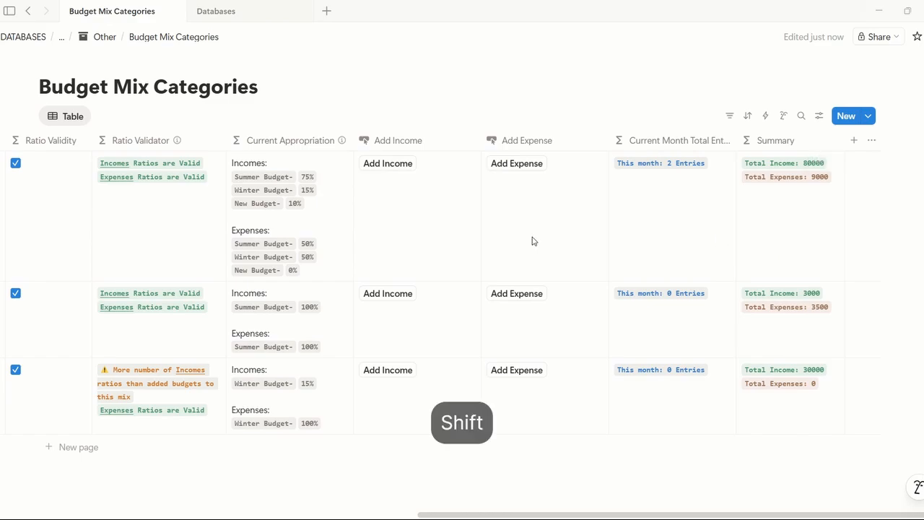
pyautogui.hscroll(-3, 532, 241)
pyautogui.hscroll(2, 532, 241)
pyautogui.hscroll(1, 532, 241)
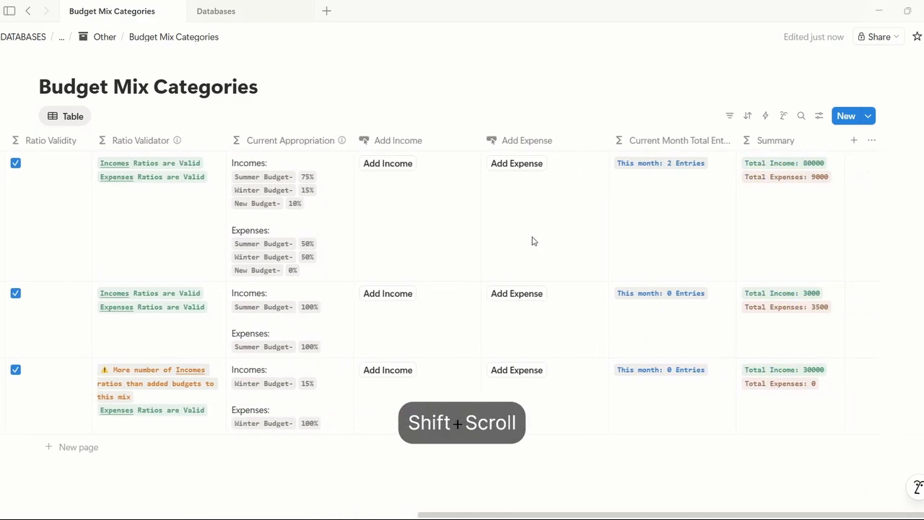
# Step: Examine the Budgets table at the end of the Databases page
pyautogui.click(257, 13)
pyautogui.hscroll(-5, 442, 330)
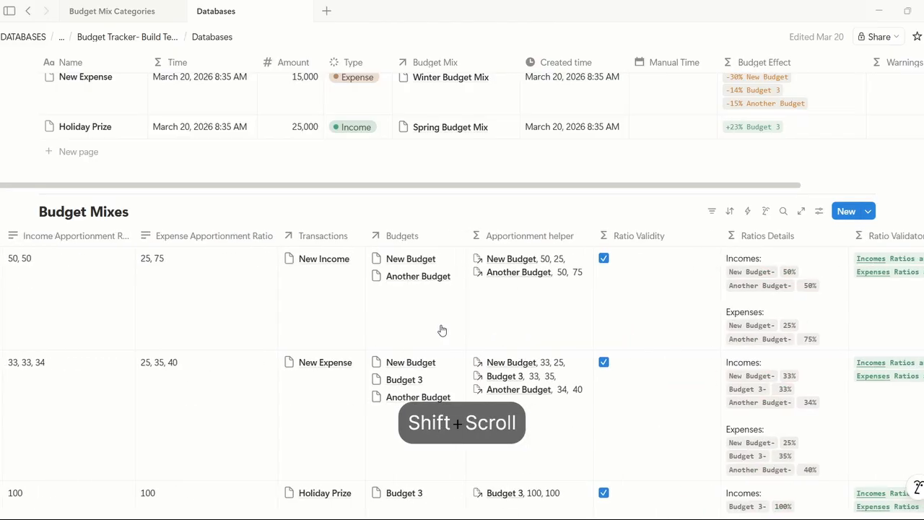
pyautogui.scroll(-5, 524, 332)
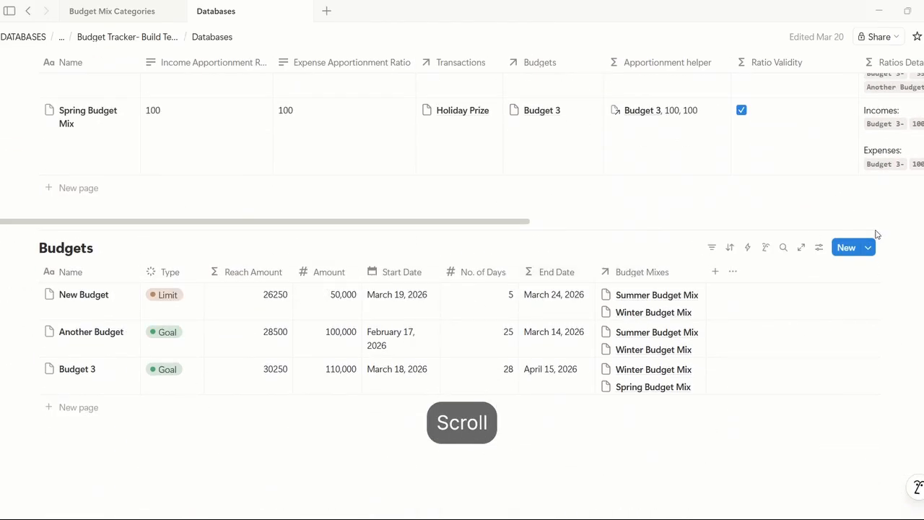
pyautogui.scroll(-1, 876, 234)
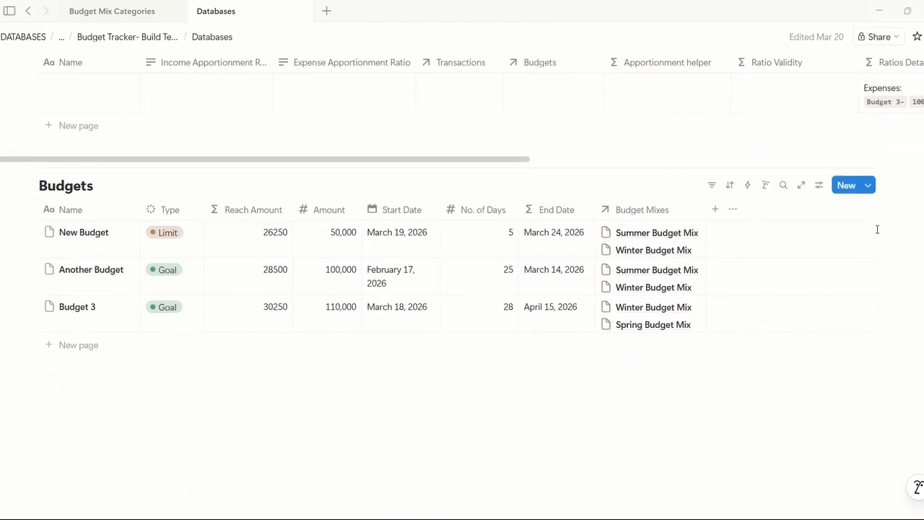
# Step: Open the Budgets database from the Other page and compare its columns with the Budgets table on the Databases page
pyautogui.click(115, 11)
pyautogui.click(99, 39)
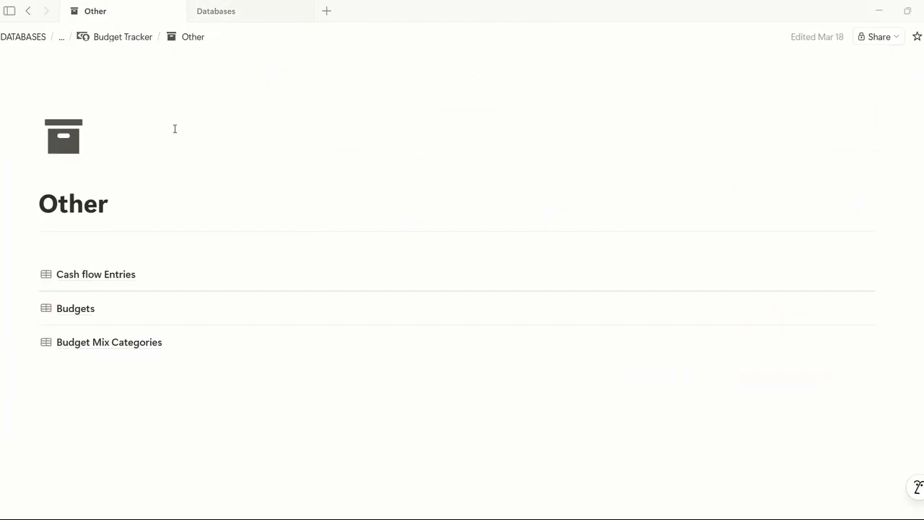
pyautogui.click(176, 342)
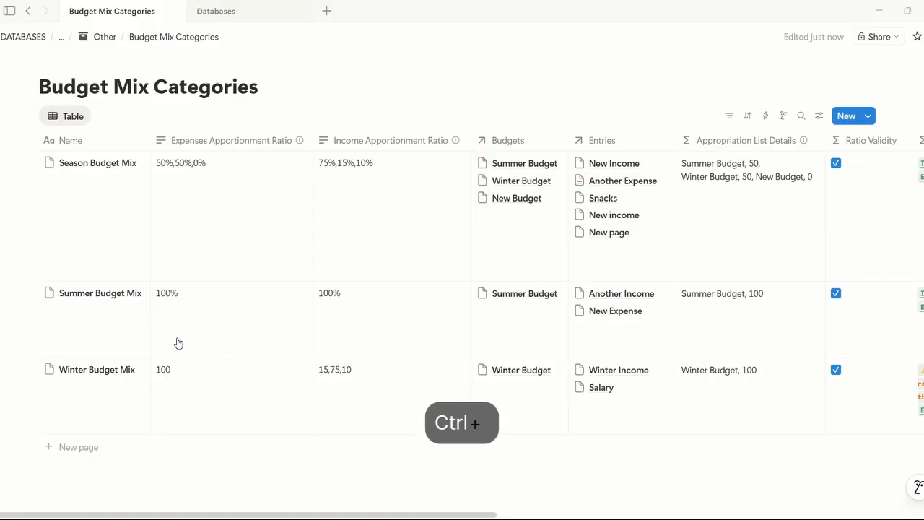
pyautogui.hotkey('ctrl', '[')
pyautogui.click(113, 318)
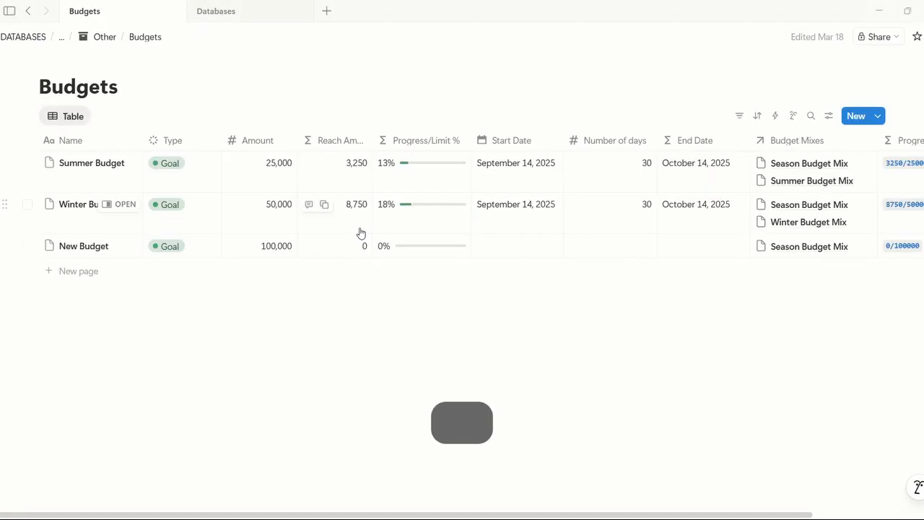
pyautogui.hscroll(3, 361, 234)
pyautogui.hscroll(-3, 361, 233)
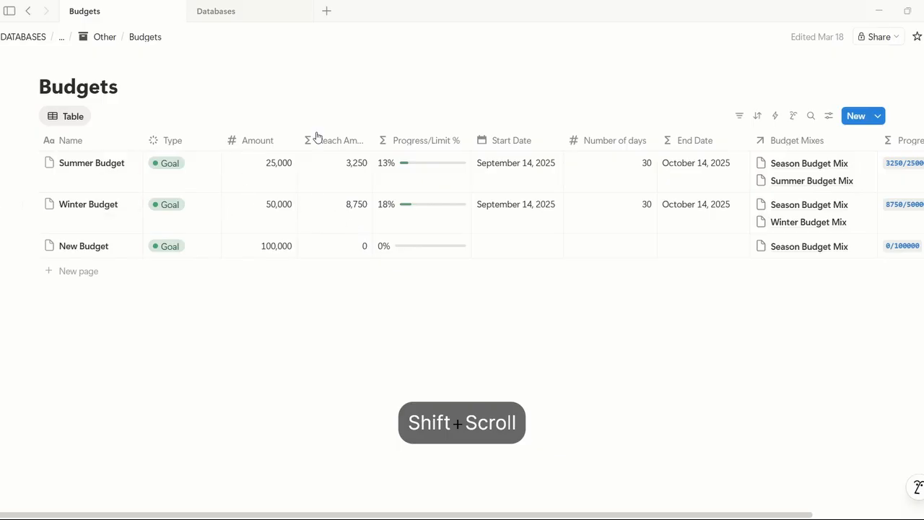
pyautogui.click(258, 15)
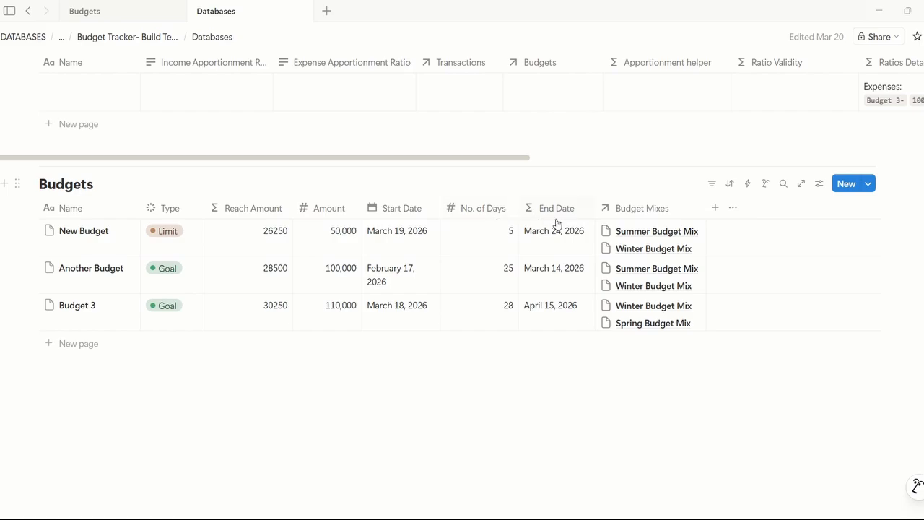
pyautogui.click(123, 15)
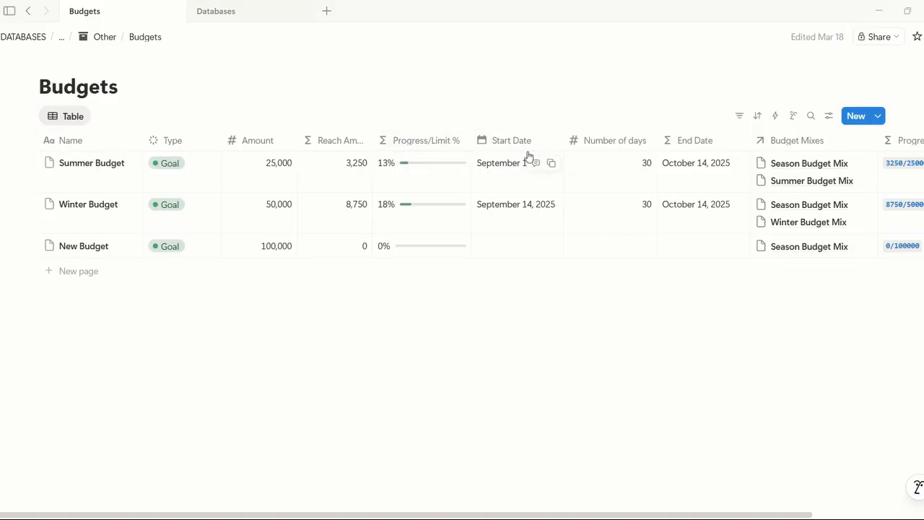
# Step: Move the Progress/Limit % column between Budget Mixes and Progress Text in the original Budgets table and inspect its formula
pyautogui.hscroll(3, 702, 166)
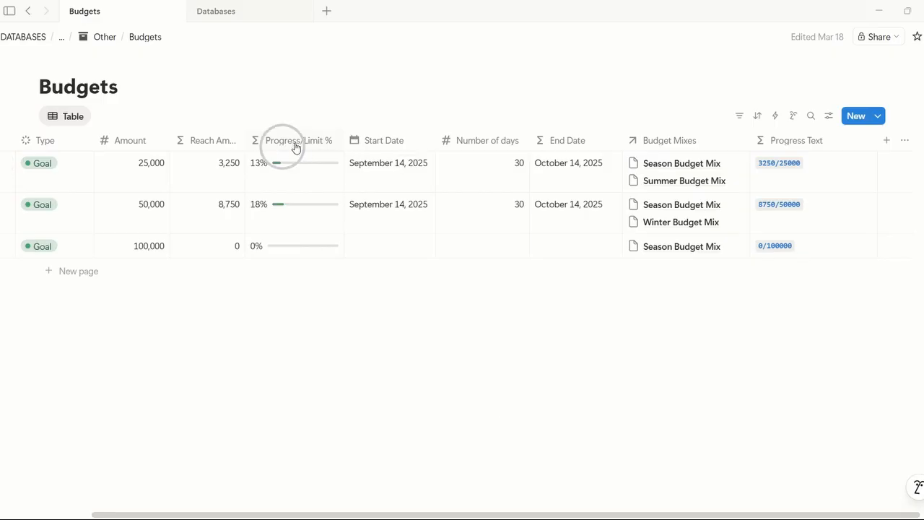
pyautogui.moveTo(294, 144); pyautogui.dragTo(667, 155)
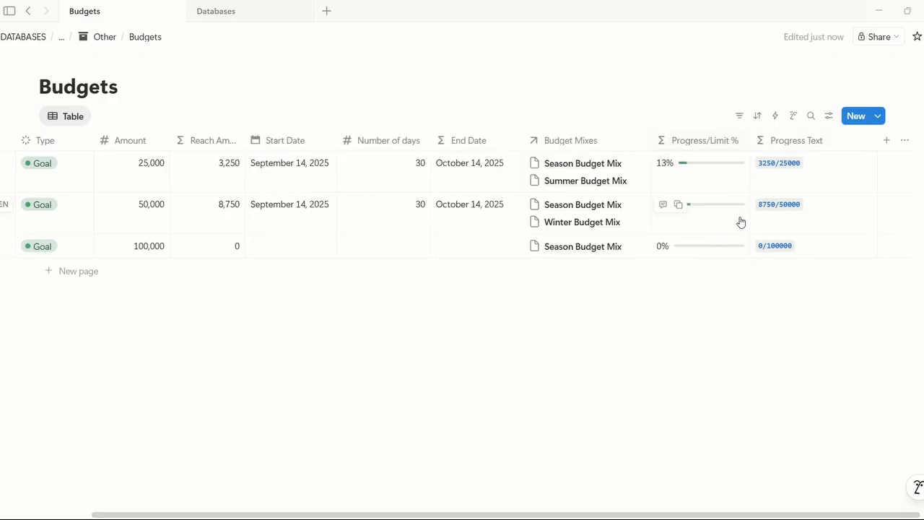
pyautogui.click(705, 184)
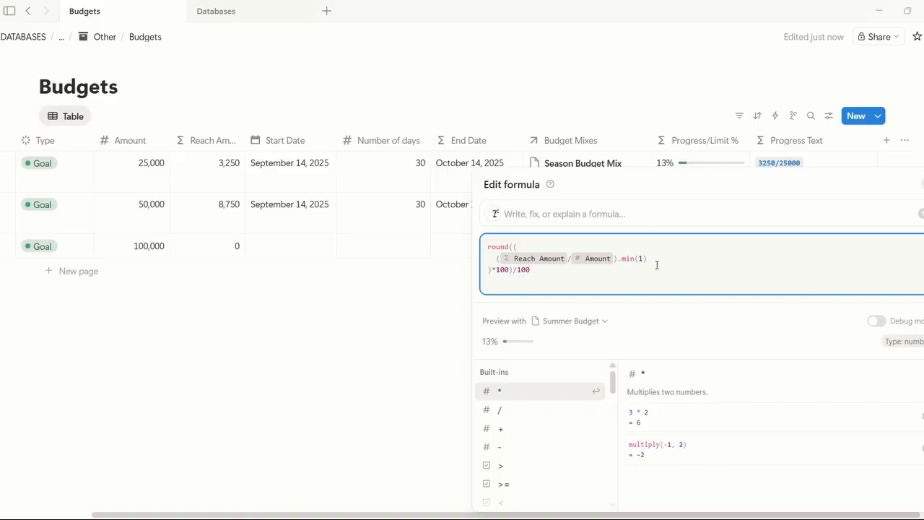
pyautogui.press('Escape')
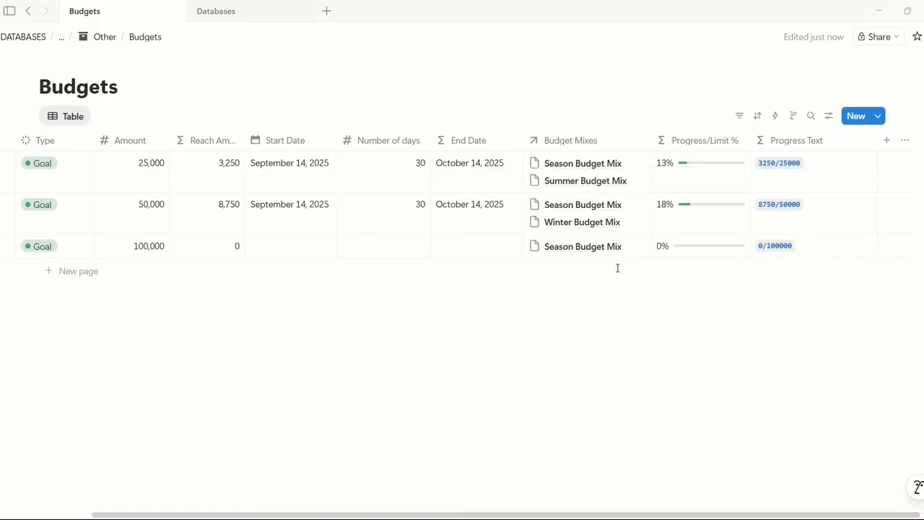
# Step: Examine the whole Progress Text formula in the original Budgets database, including its goal-dependent colour conditions
pyautogui.click(826, 170)
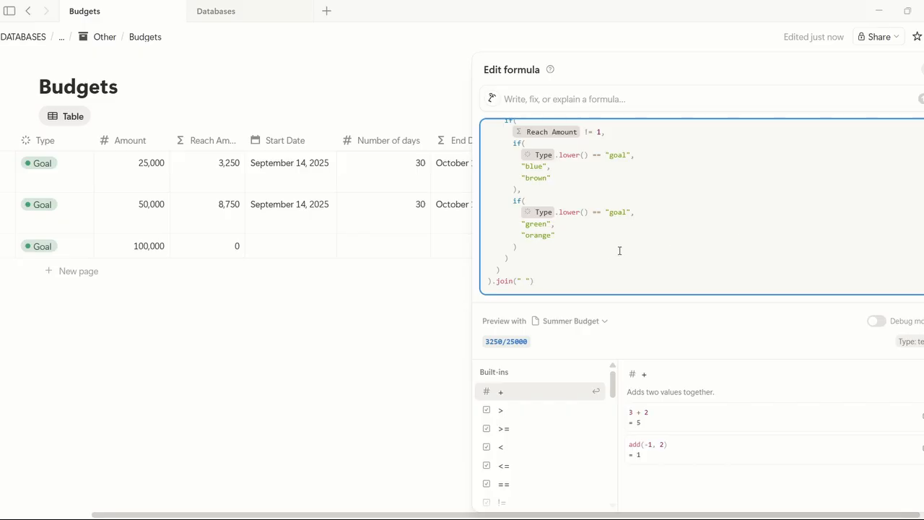
pyautogui.scroll(2, 635, 248)
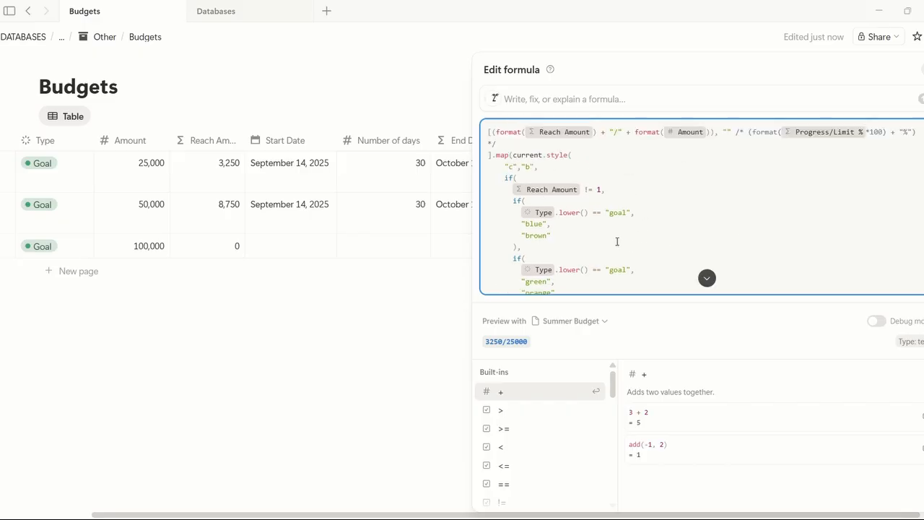
pyautogui.scroll(-2, 665, 171)
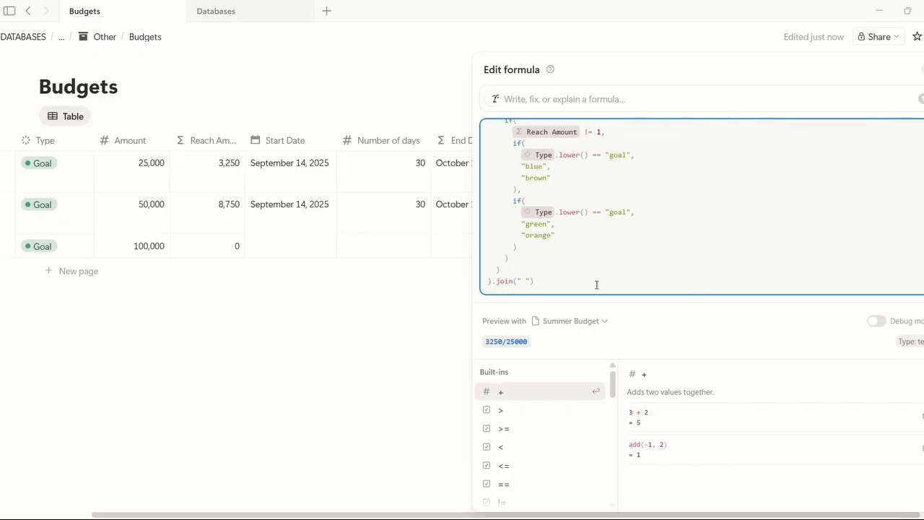
pyautogui.press('Escape')
pyautogui.click(793, 170)
pyautogui.scroll(2, 628, 214)
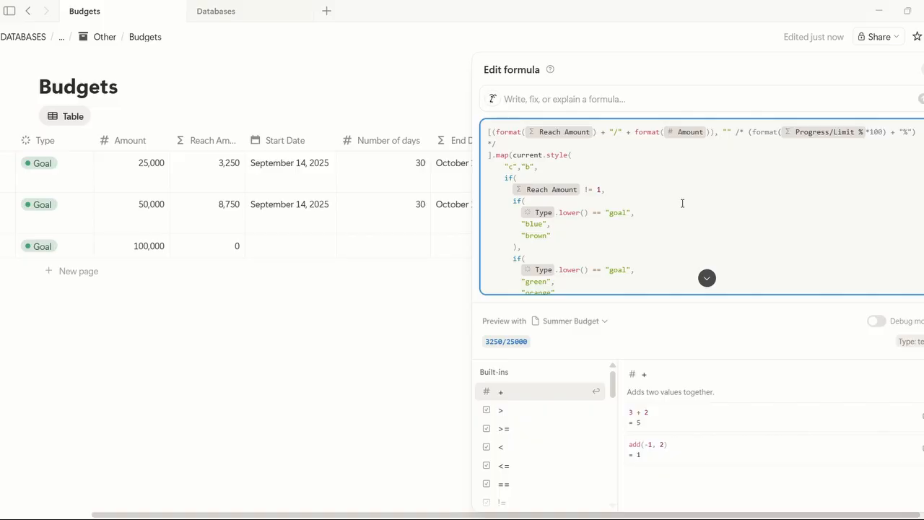
pyautogui.scroll(-2, 682, 203)
pyautogui.click(596, 280)
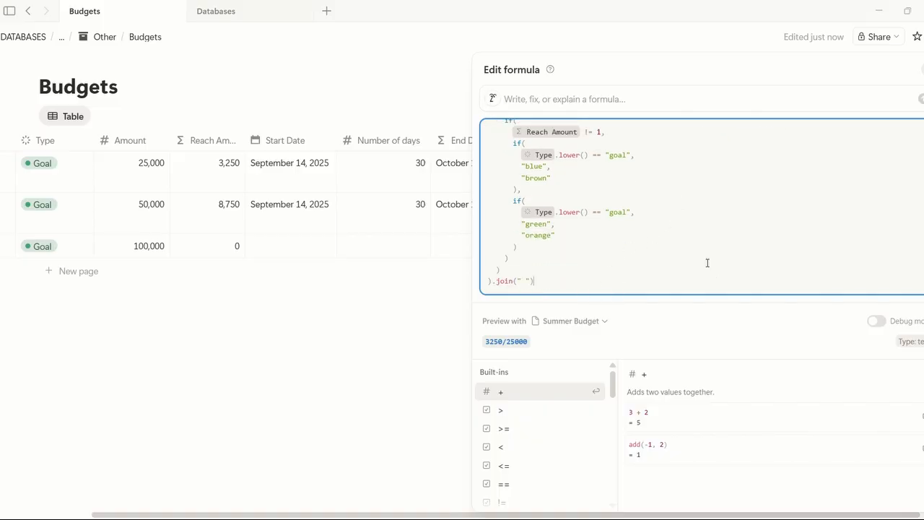
pyautogui.scroll(2, 707, 263)
pyautogui.scroll(-2, 685, 187)
pyautogui.click(616, 278)
pyautogui.scroll(2, 649, 225)
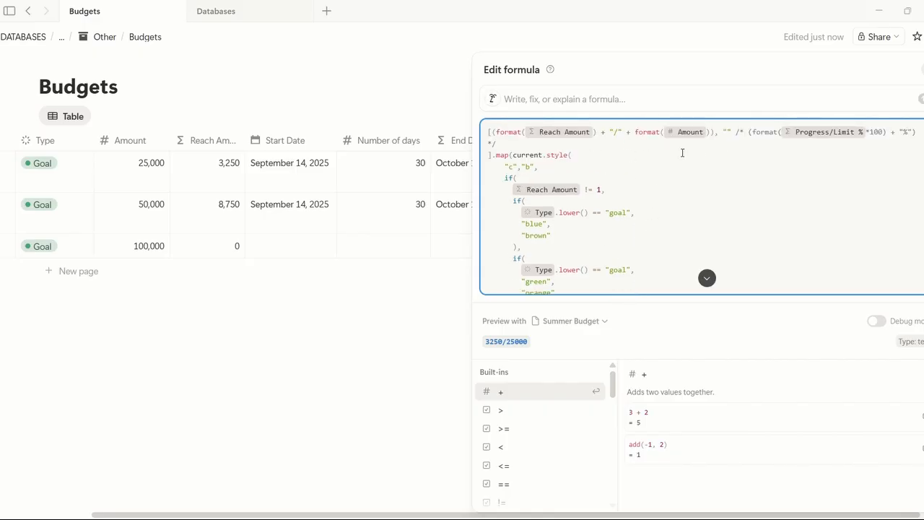
pyautogui.scroll(-2, 682, 153)
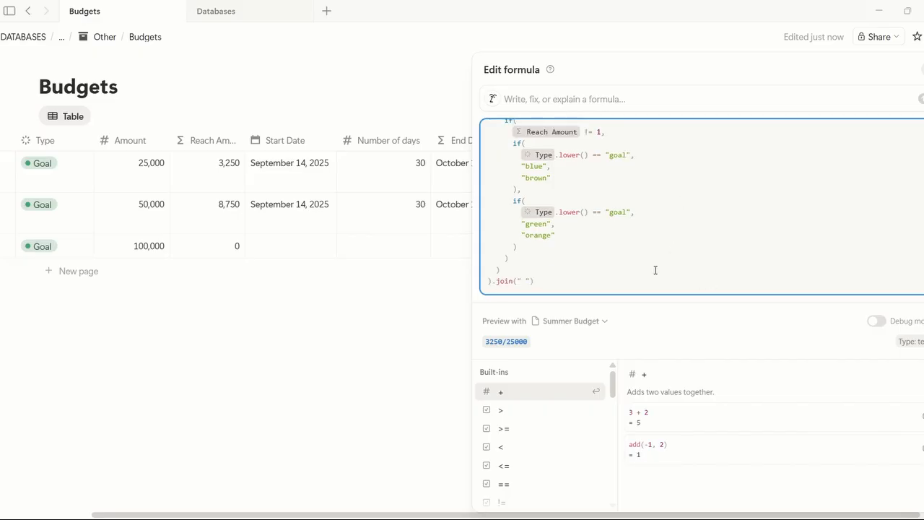
pyautogui.press('Escape')
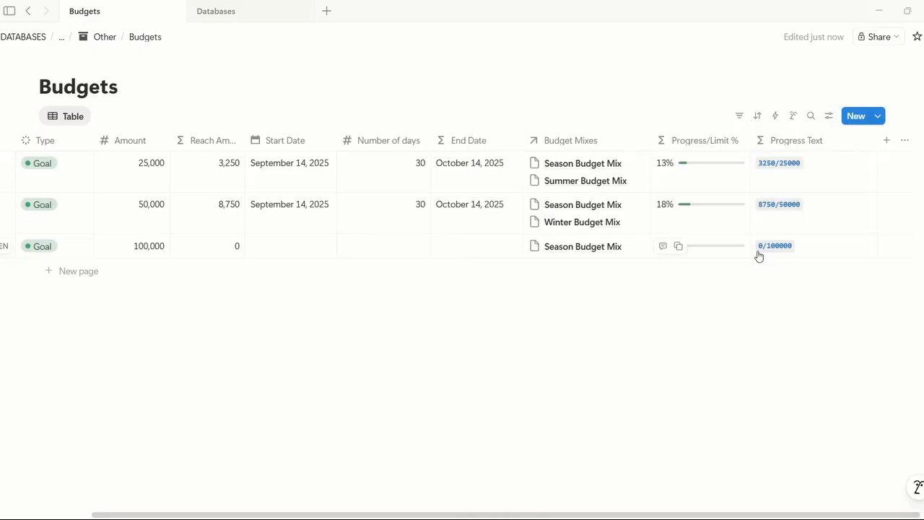
# Step: Add a formula property named "Progress Limit/React %" to the Budgets table on the Databases page
pyautogui.click(262, 20)
pyautogui.click(714, 208)
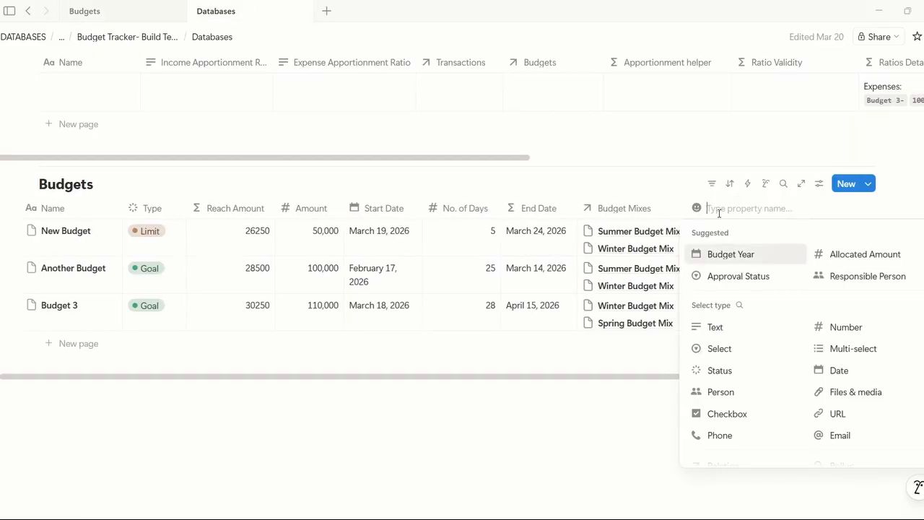
pyautogui.write('Progress Limit/React')
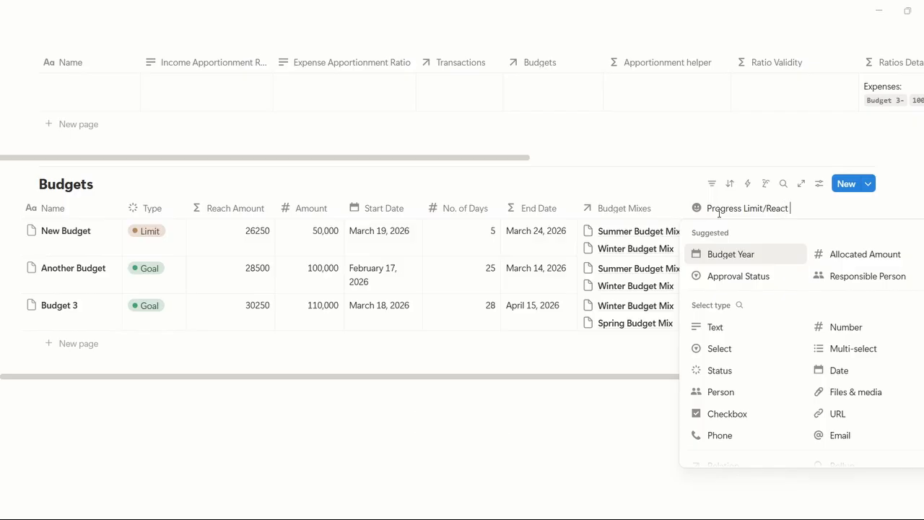
pyautogui.write(' %')
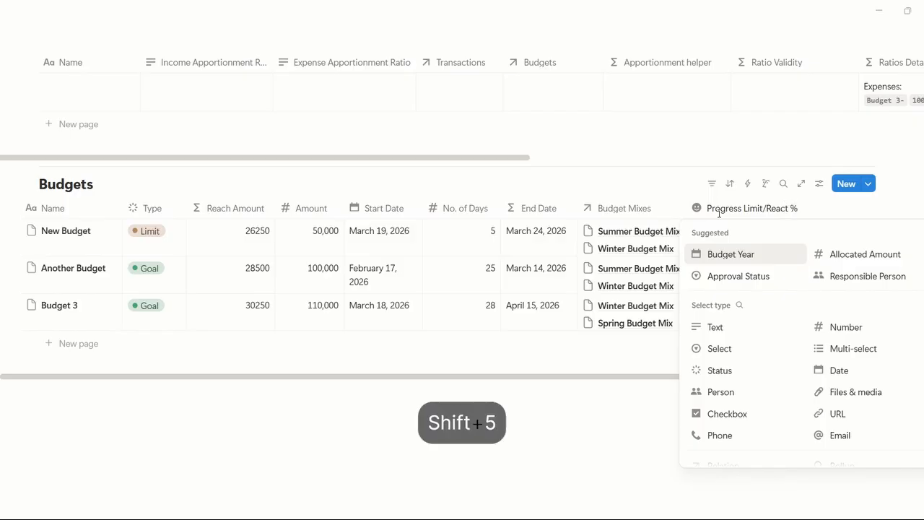
pyautogui.scroll(-2, 784, 309)
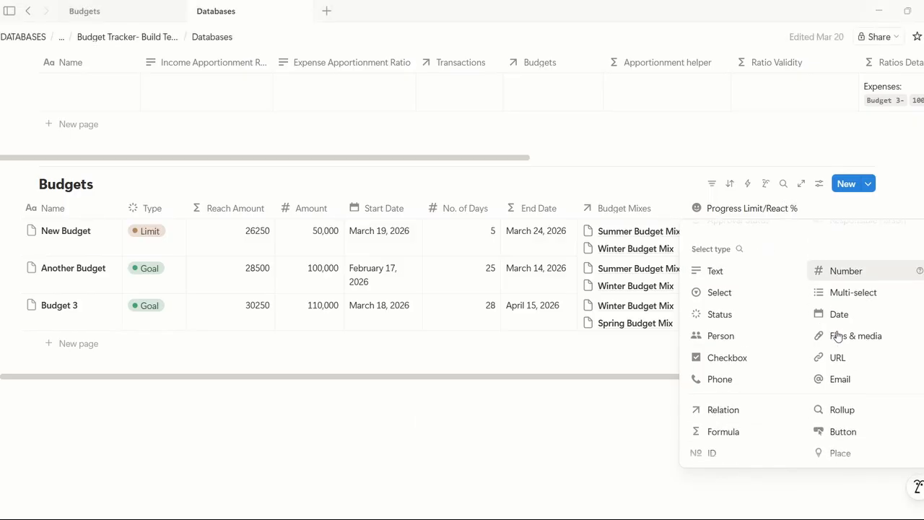
pyautogui.click(752, 426)
# Step: Copy the original Progress/Limit % formula into the Progress Limit/React % property of the Budgets table on the Databases page and save it
pyautogui.click(101, 15)
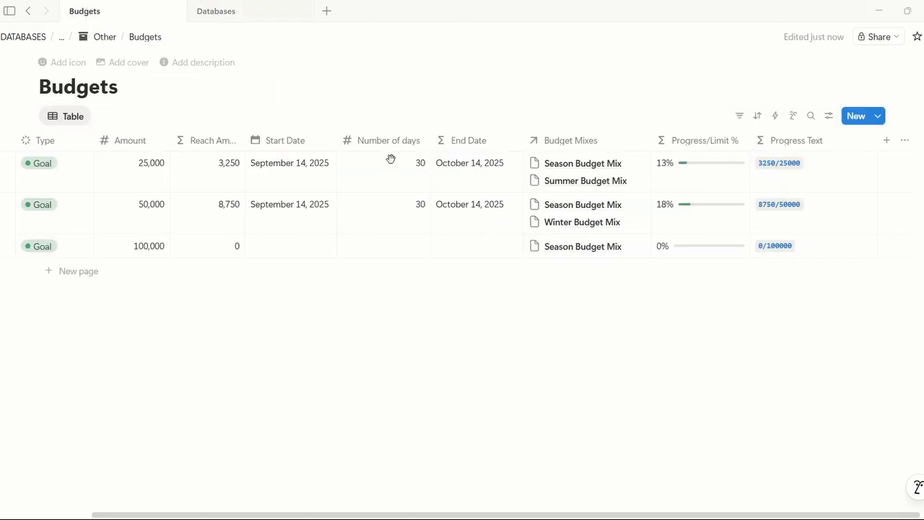
pyautogui.click(682, 182)
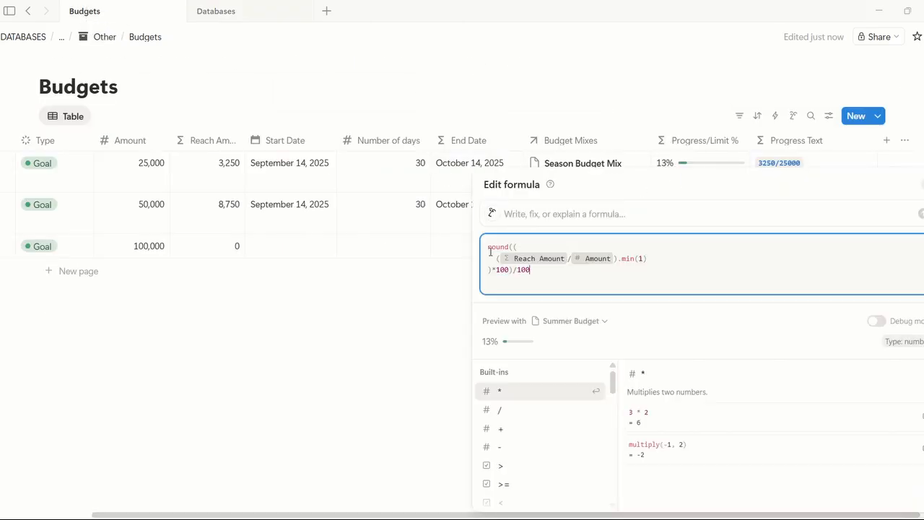
pyautogui.moveTo(490, 251); pyautogui.dragTo(546, 267)
pyautogui.hotkey('ctrl', 'c')
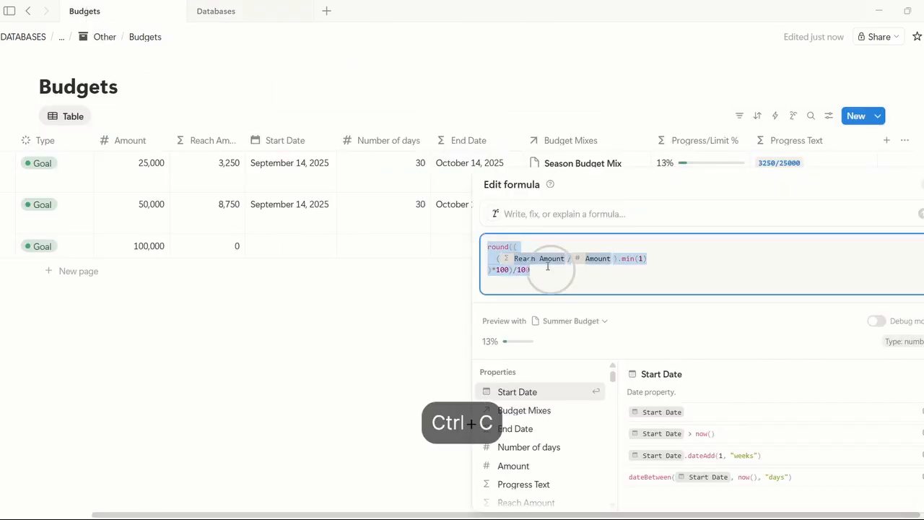
pyautogui.click(262, 11)
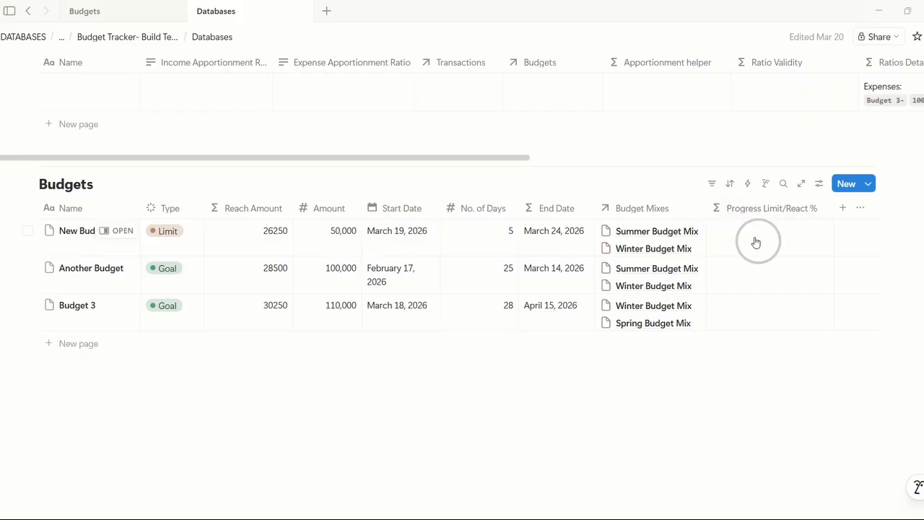
pyautogui.click(756, 242)
pyautogui.hotkey('ctrl', 'v')
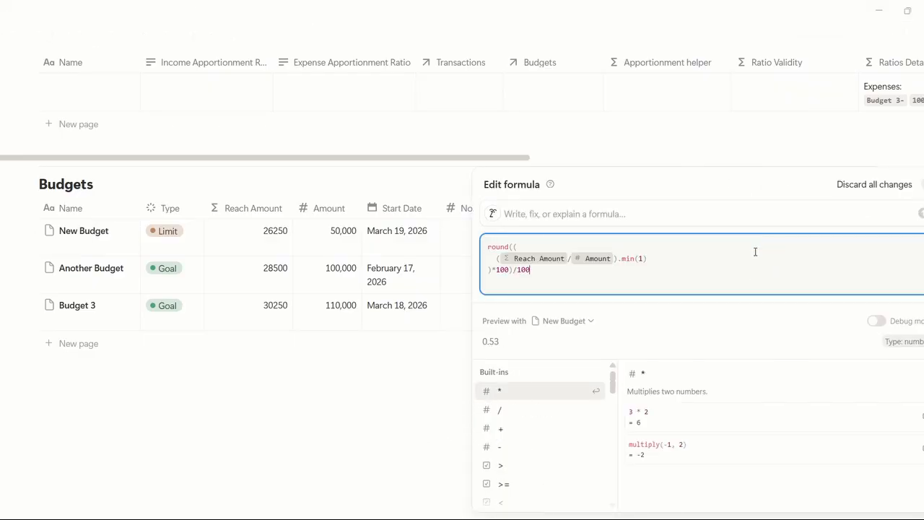
pyautogui.hotkey('ctrl', 'Return')
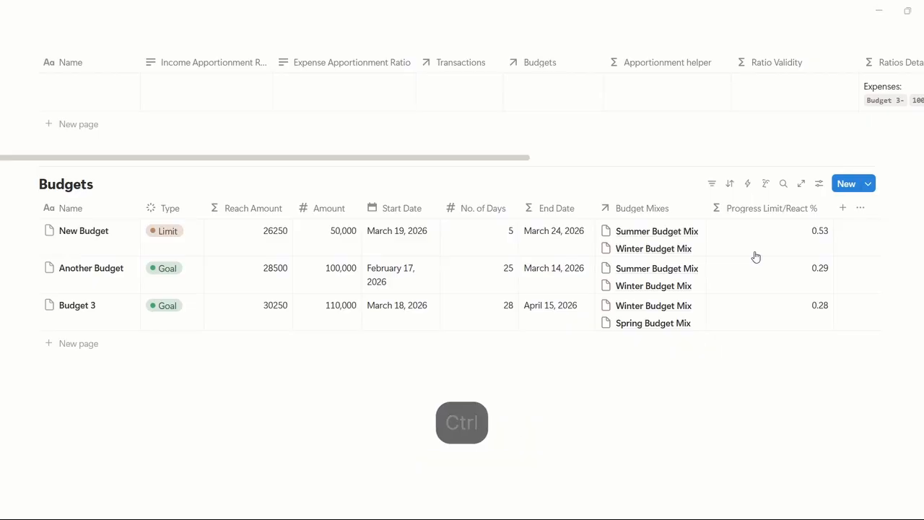
# Step: Show the Progress Limit/React % property as a green bar with its number visible and a Divide by value of 1
pyautogui.click(801, 248)
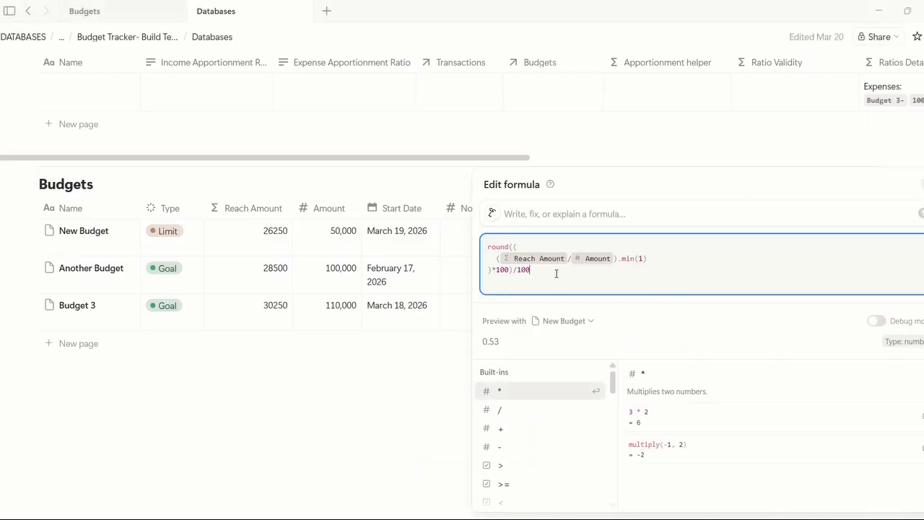
pyautogui.press('Escape')
pyautogui.click(741, 211)
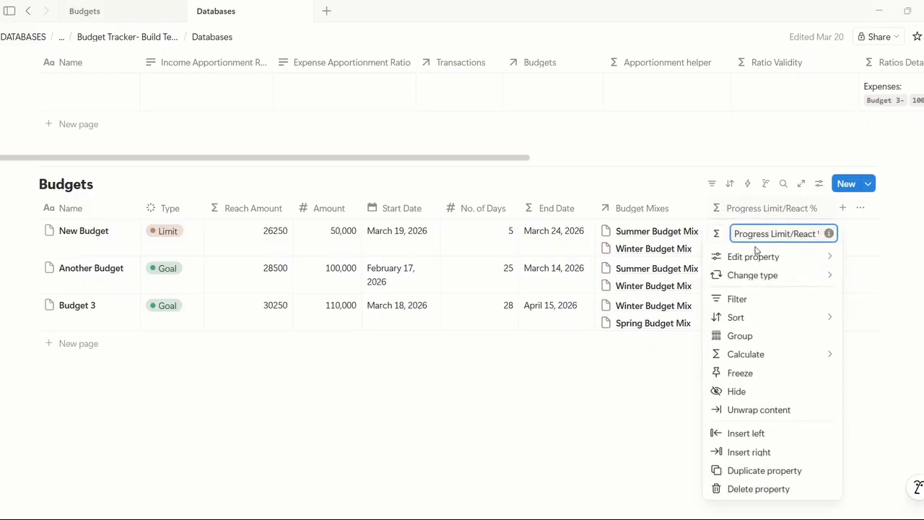
pyautogui.moveTo(798, 260)
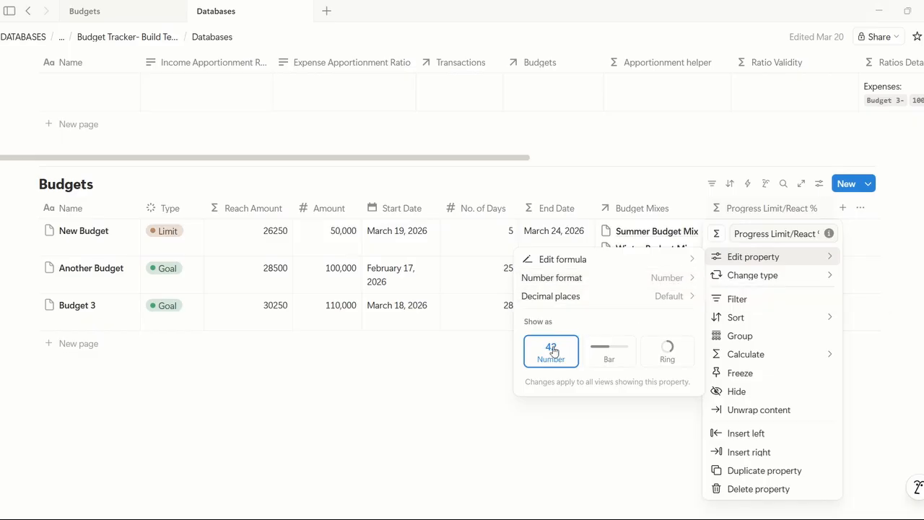
pyautogui.click(619, 362)
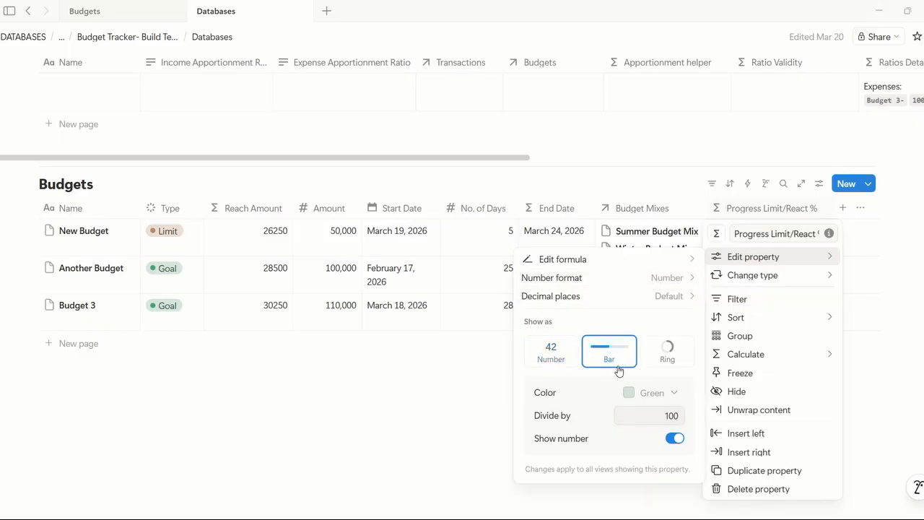
pyautogui.click(657, 397)
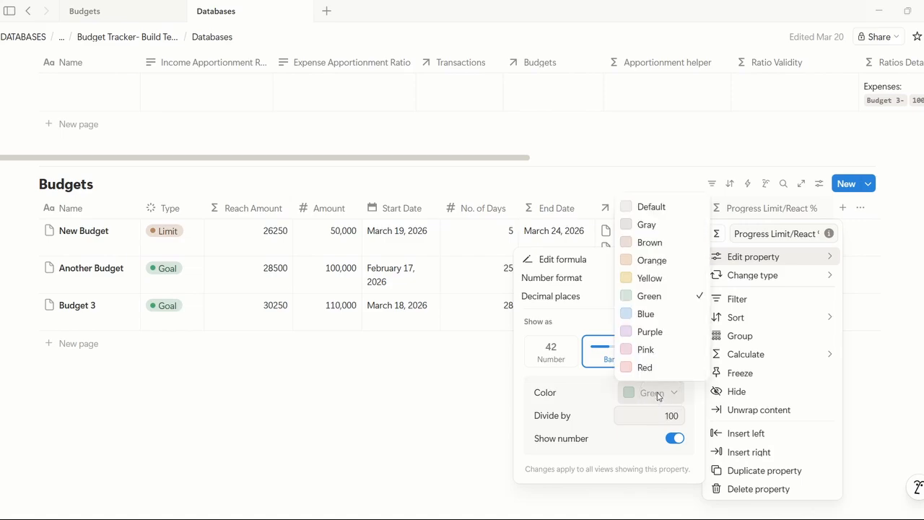
pyautogui.click(669, 297)
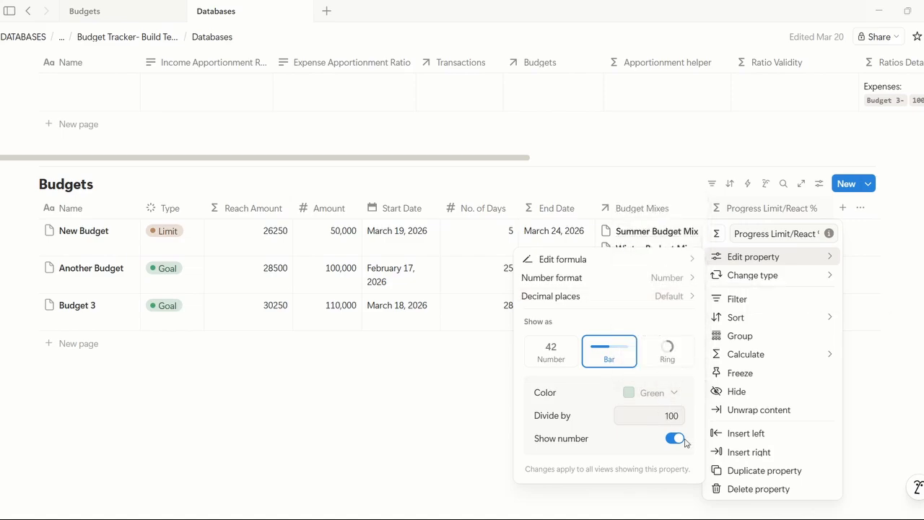
pyautogui.click(670, 417)
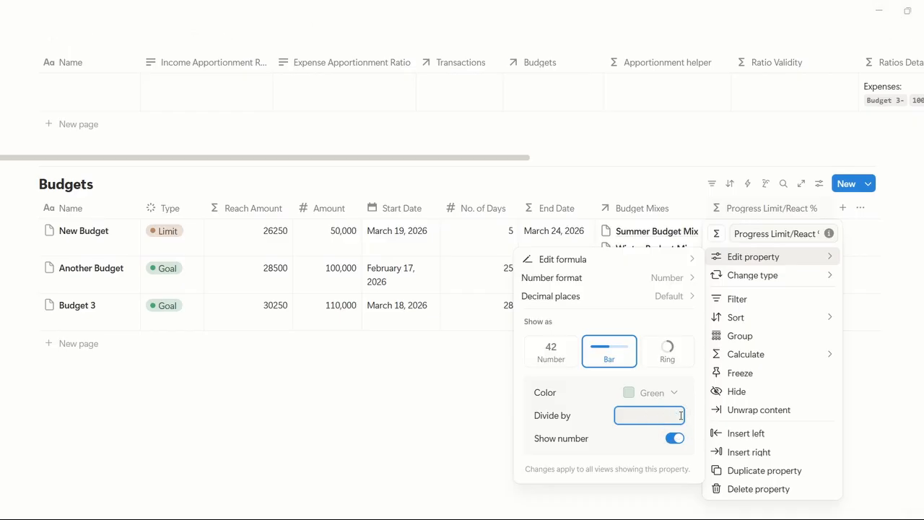
pyautogui.click(650, 437)
pyautogui.click(655, 420)
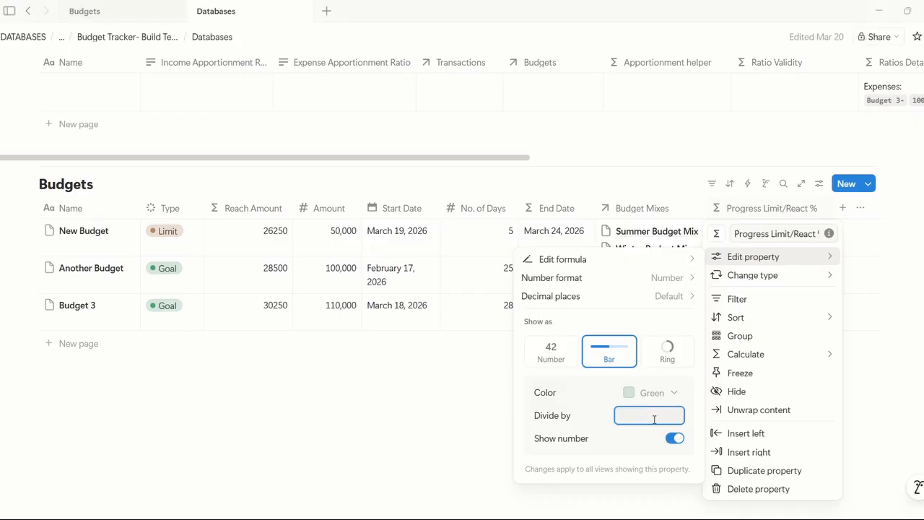
pyautogui.write('1')
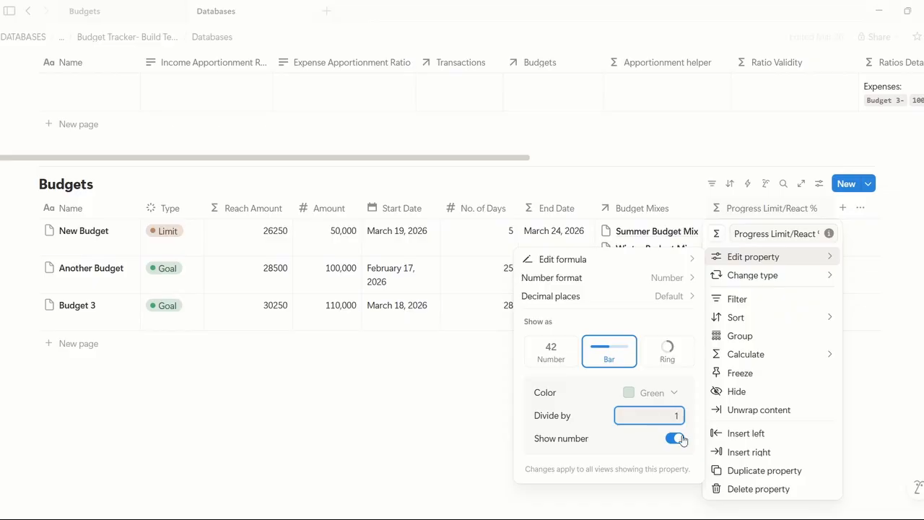
pyautogui.click(873, 249)
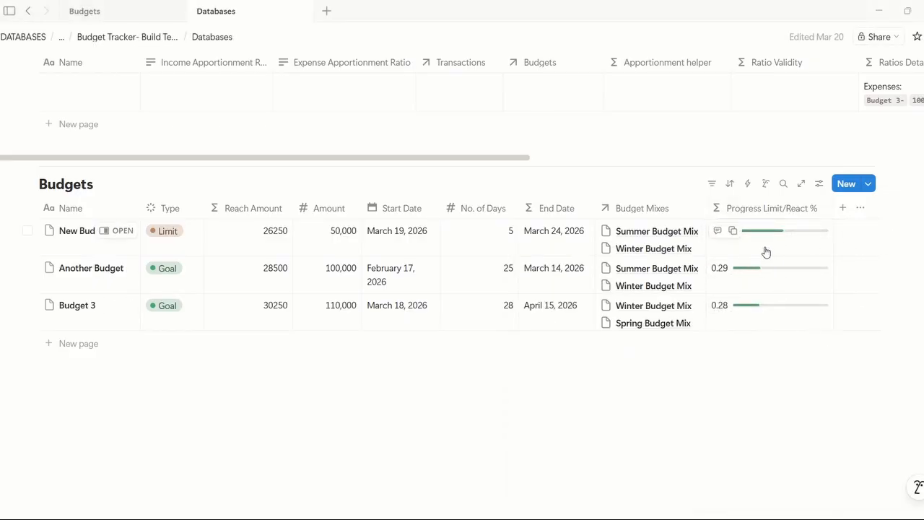
# Step: Compare the original Progress/Limit % formula with the Progress Limit/React % formula on the Databases page
pyautogui.click(87, 11)
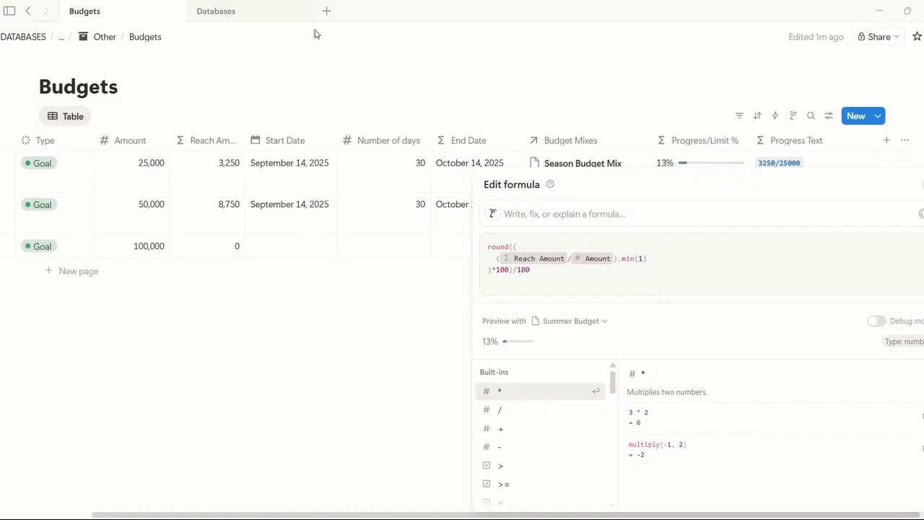
pyautogui.click(266, 13)
pyautogui.click(776, 239)
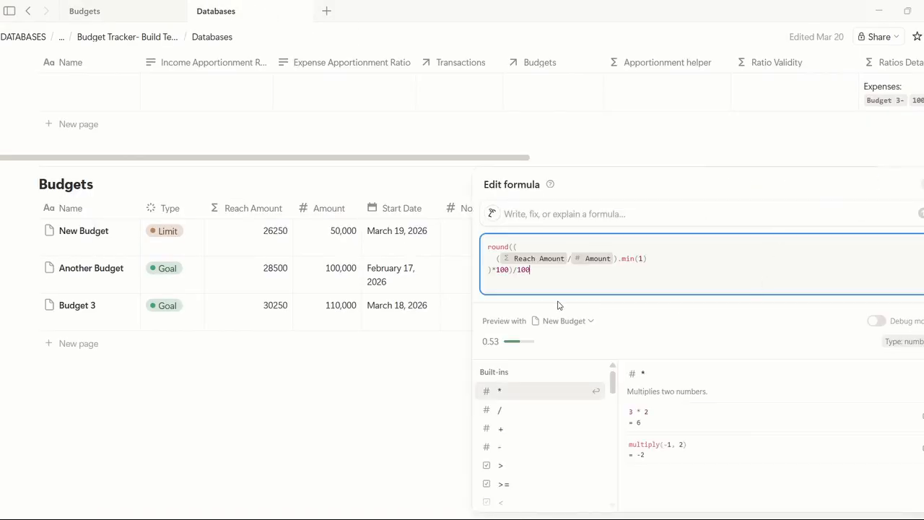
pyautogui.press('Escape')
# Step: Try 100 as the Divide by value of the Progress Limit/React % bar and restore it to 1
pyautogui.click(734, 212)
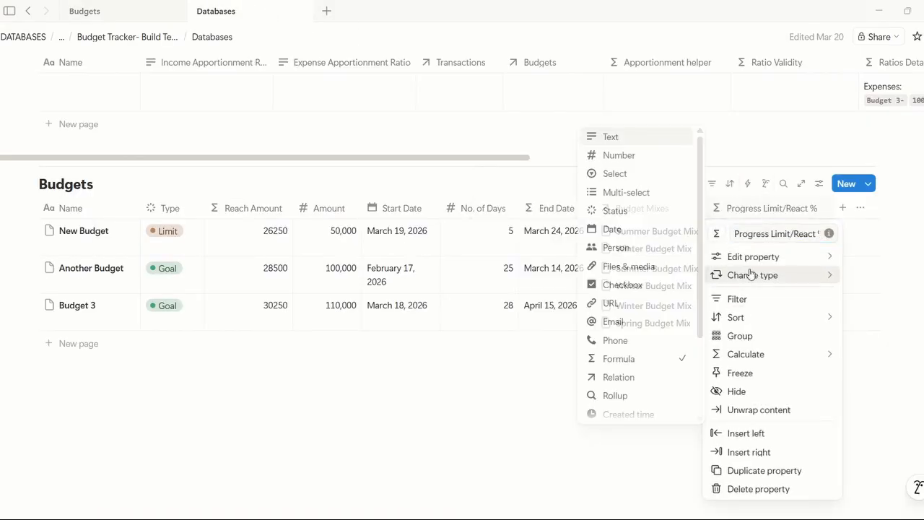
pyautogui.click(665, 416)
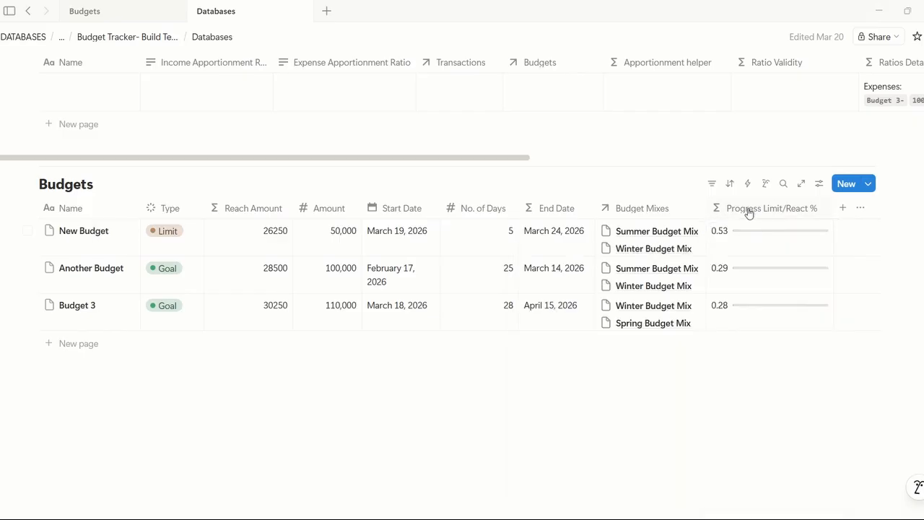
pyautogui.click(749, 212)
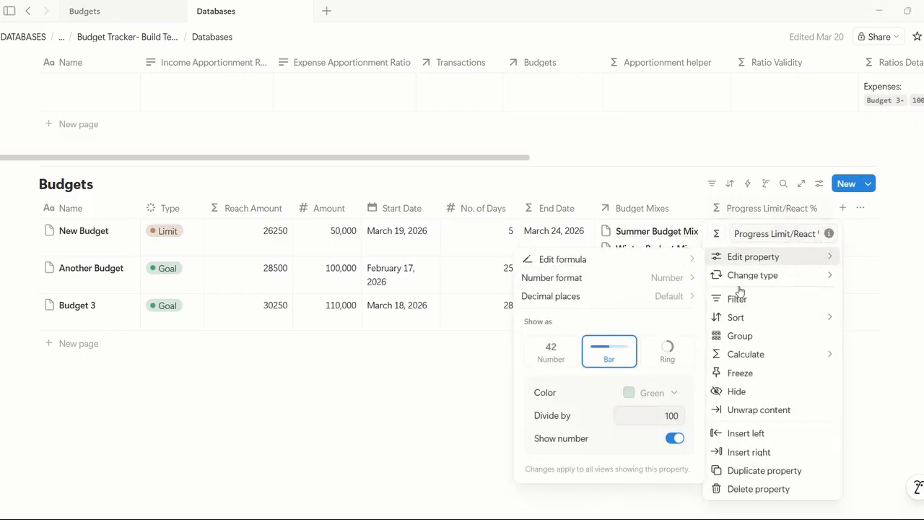
pyautogui.moveTo(755, 256)
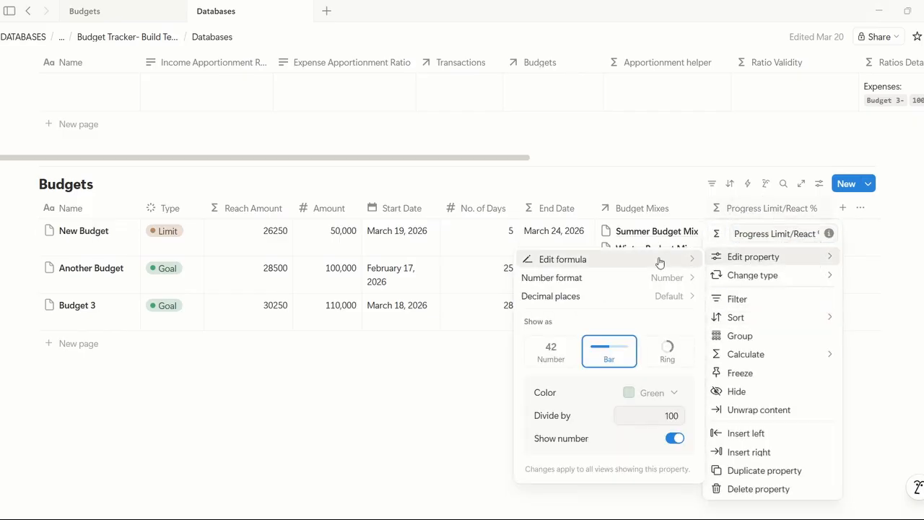
pyautogui.click(676, 416)
pyautogui.press('BackSpace')
pyautogui.press('BackSpace')
pyautogui.press('BackSpace')
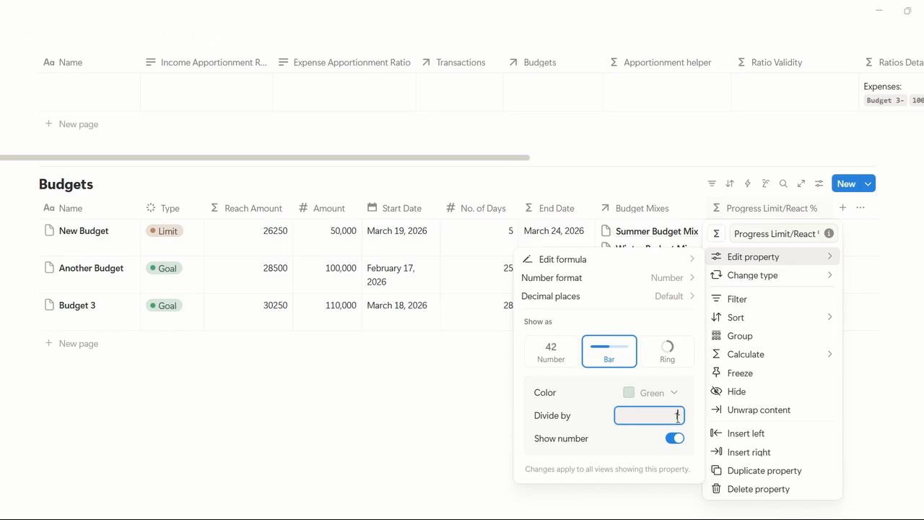
pyautogui.write('1')
pyautogui.click(887, 378)
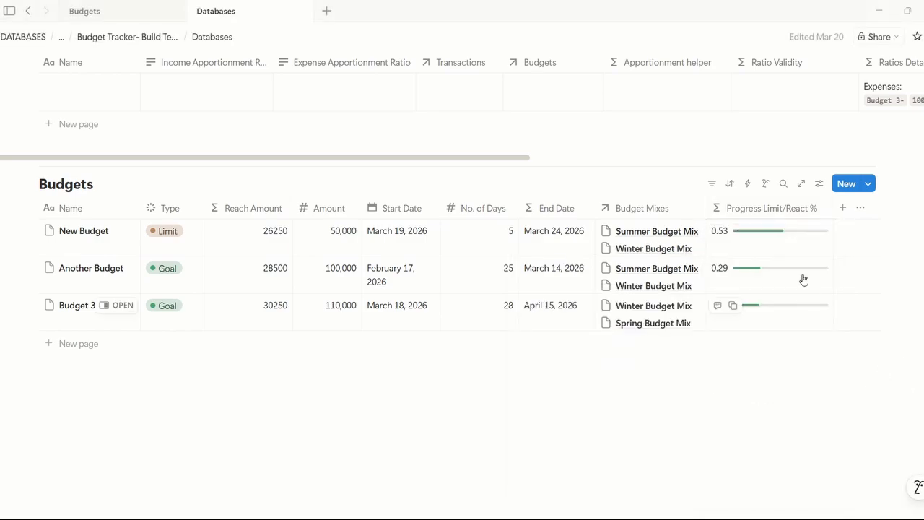
# Step: Try removing the final /100 from the Progress Limit/React % formula, and undo the removal
pyautogui.click(751, 248)
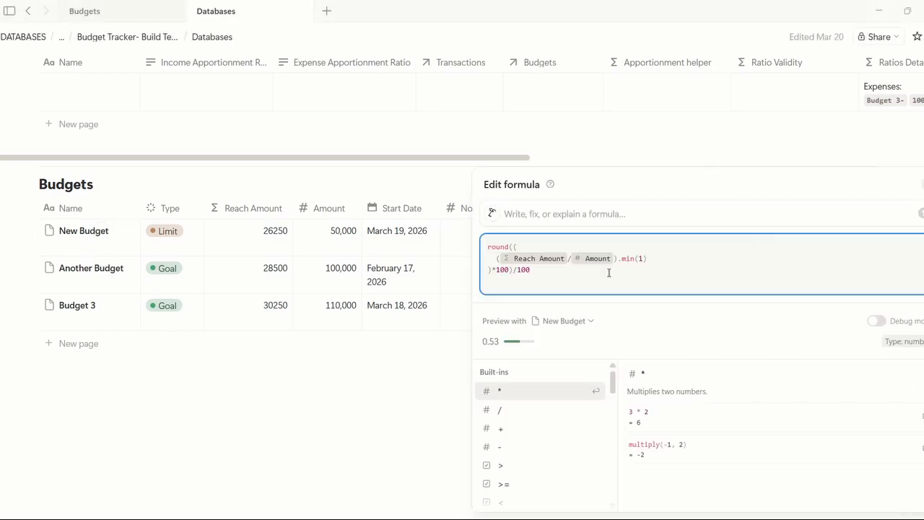
pyautogui.moveTo(513, 270); pyautogui.dragTo(535, 271)
pyautogui.press('BackSpace')
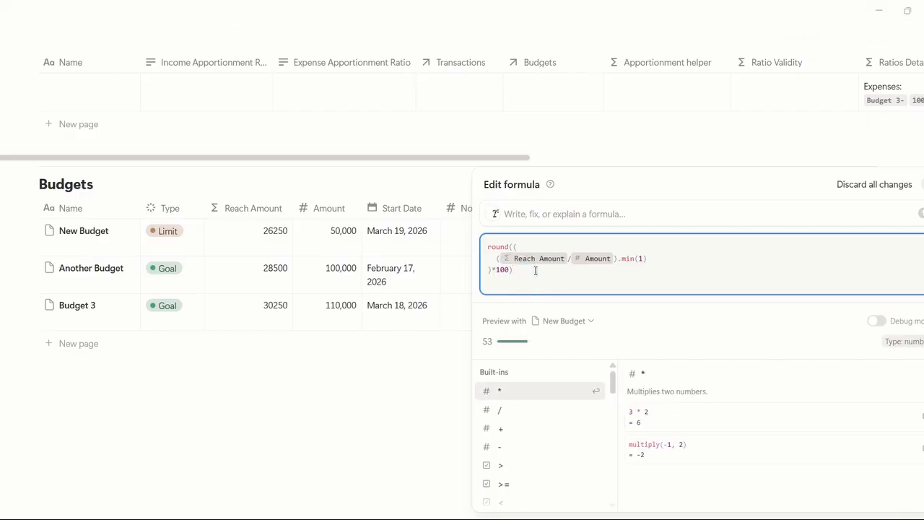
pyautogui.hotkey('ctrl', 'z')
pyautogui.press('Escape')
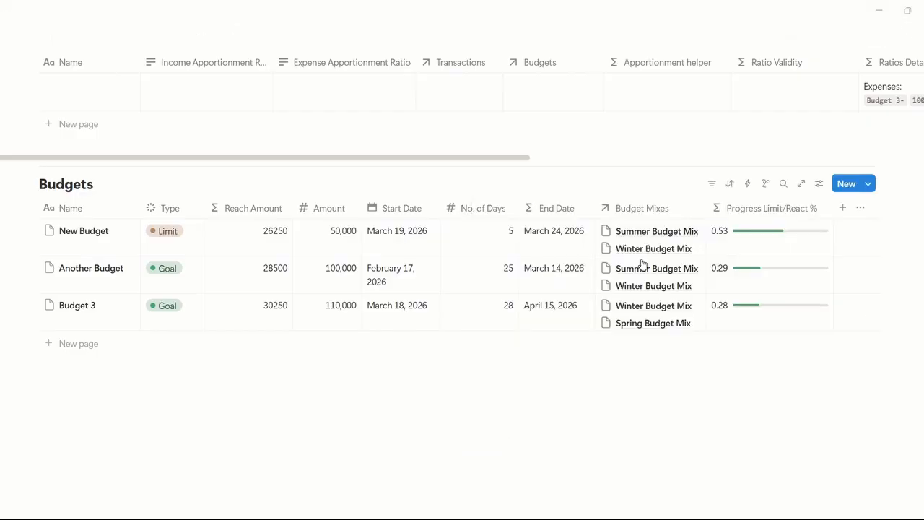
# Step: Set the number format of the Progress Limit/React % property to Percent
pyautogui.click(741, 209)
pyautogui.click(779, 257)
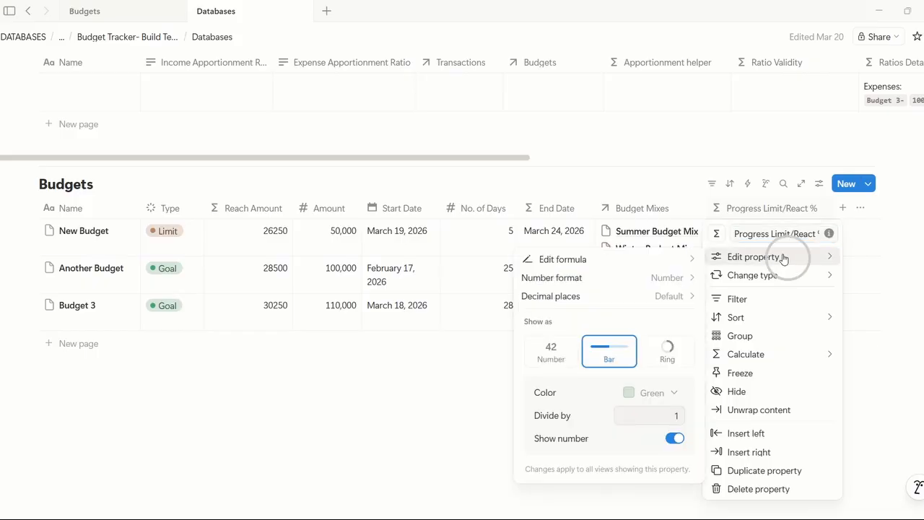
pyautogui.click(614, 279)
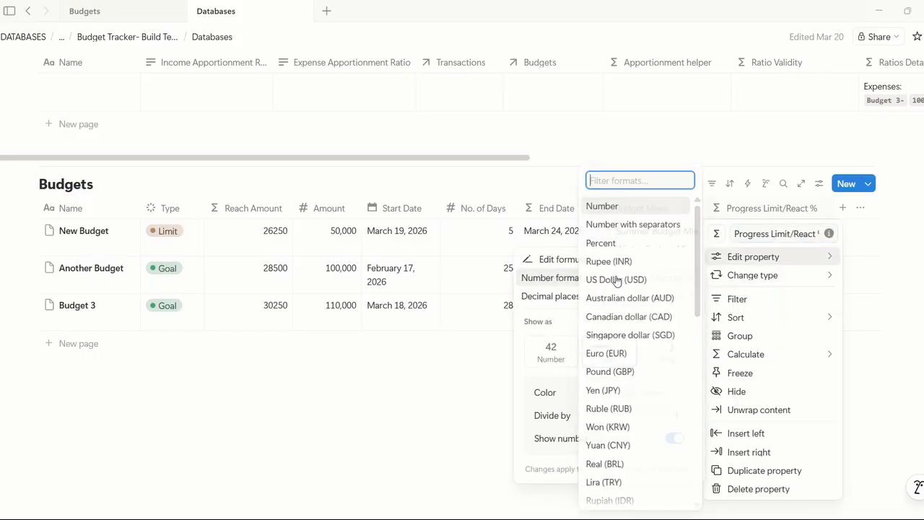
pyautogui.click(619, 245)
pyautogui.click(873, 276)
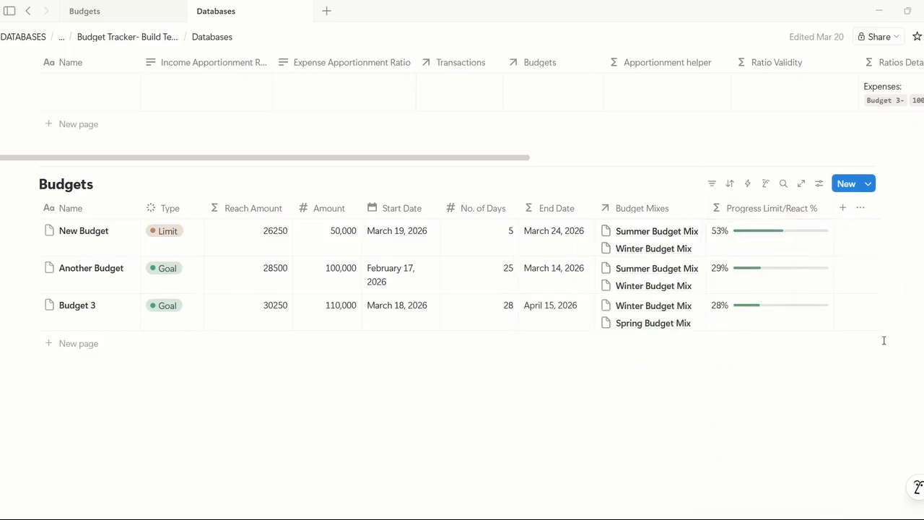
# Step: Open the Progress Text formula on the original Budgets page and copy it in full
pyautogui.scroll(1, 884, 334)
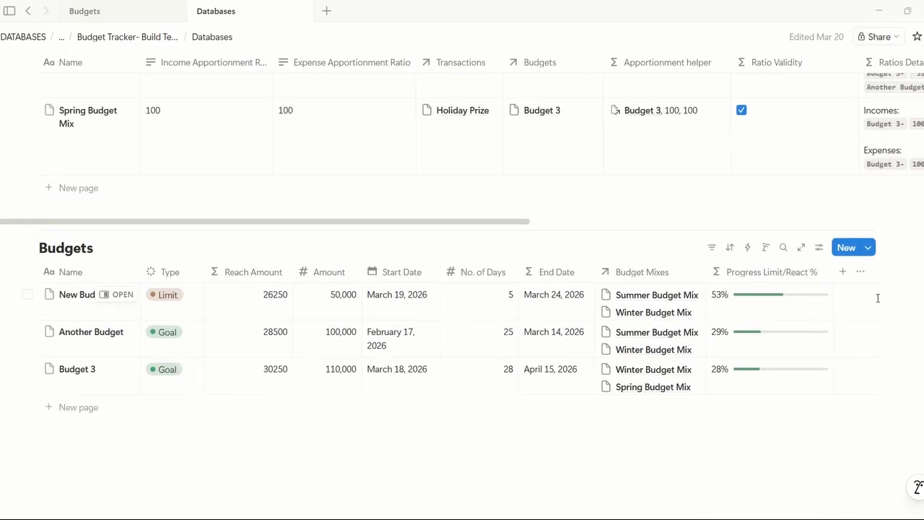
pyautogui.scroll(-1, 877, 297)
pyautogui.click(122, 13)
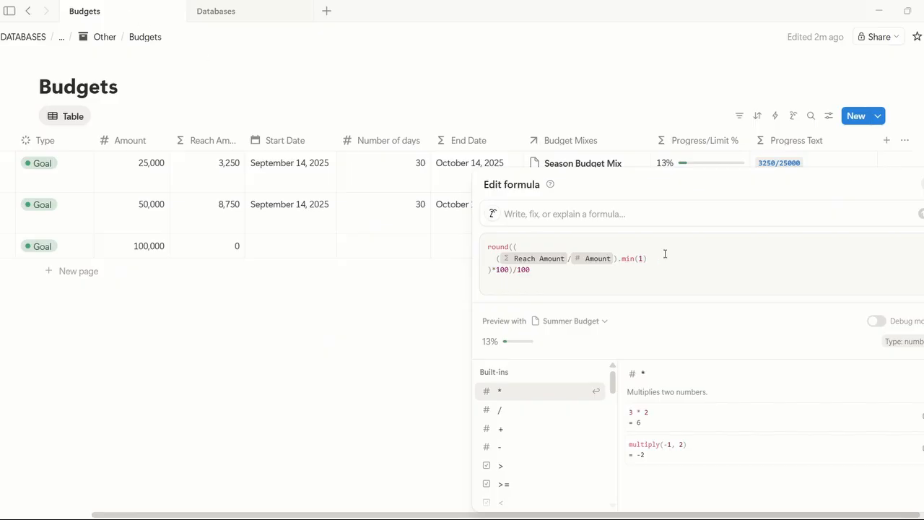
pyautogui.click(801, 177)
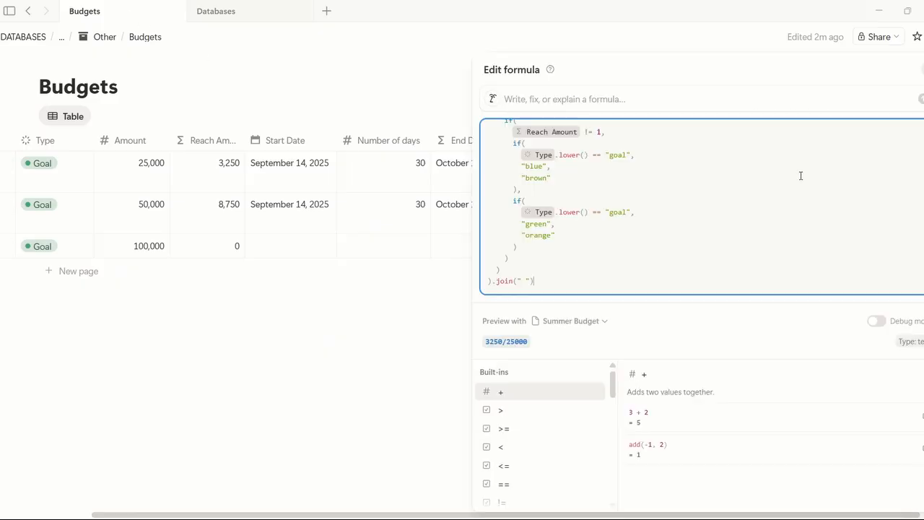
pyautogui.scroll(2, 570, 230)
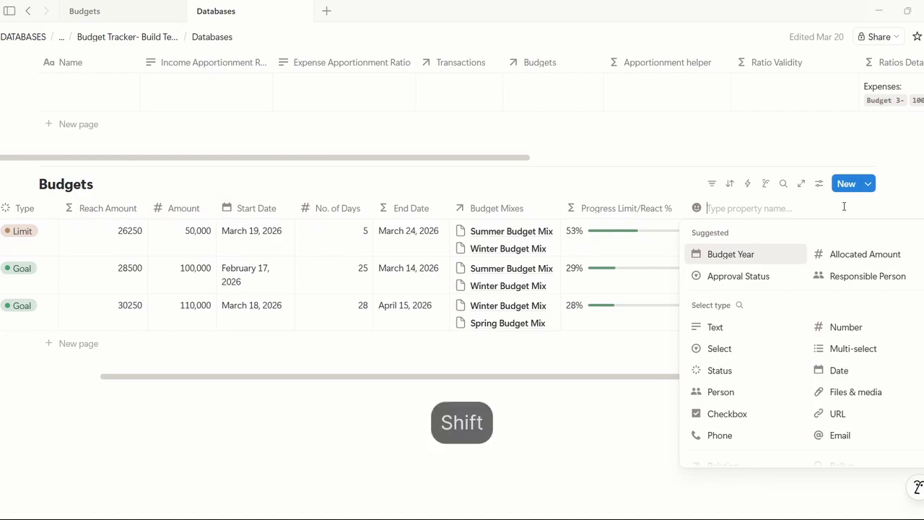
# Step: Add a formula property named Progress Text to the Budgets table on the Databases page
pyautogui.write('Progress Text')
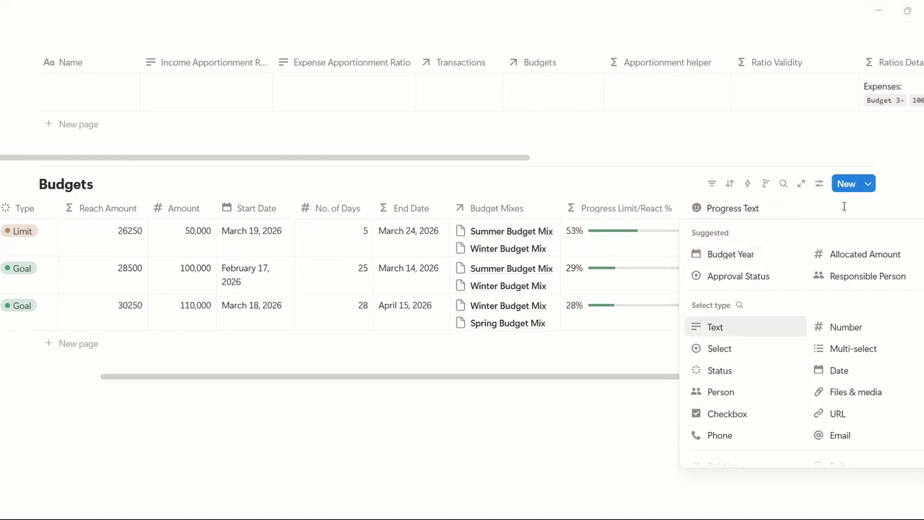
pyautogui.scroll(-5, 835, 330)
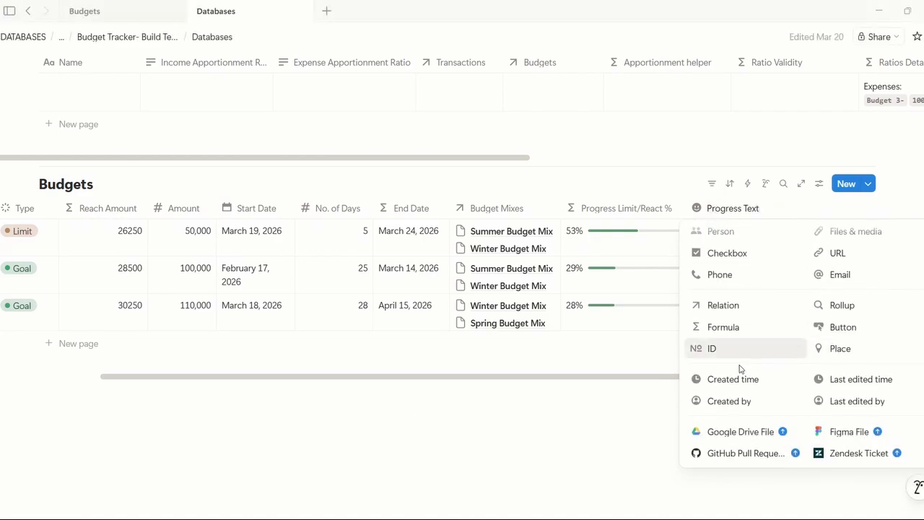
pyautogui.click(756, 334)
# Step: Paste the copied formula into the new Progress Text property and save it
pyautogui.click(769, 243)
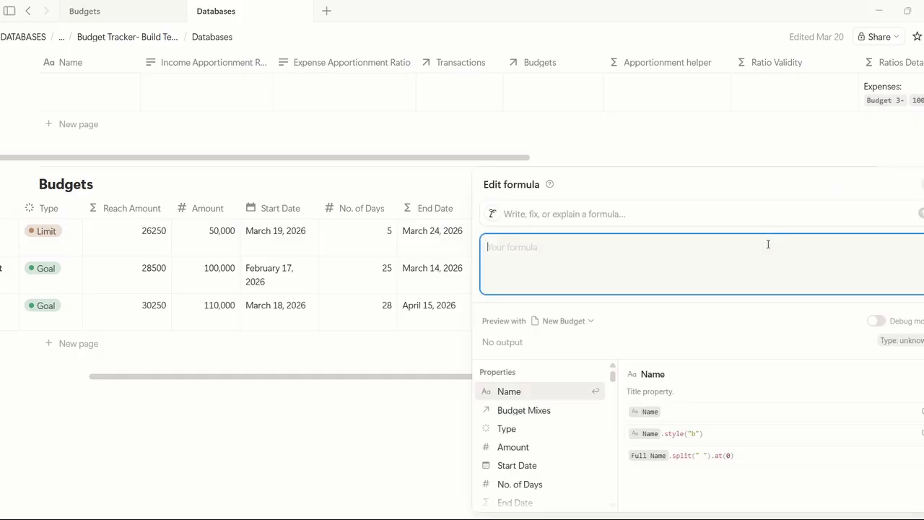
pyautogui.click(760, 264)
pyautogui.hotkey('ctrl', 'v')
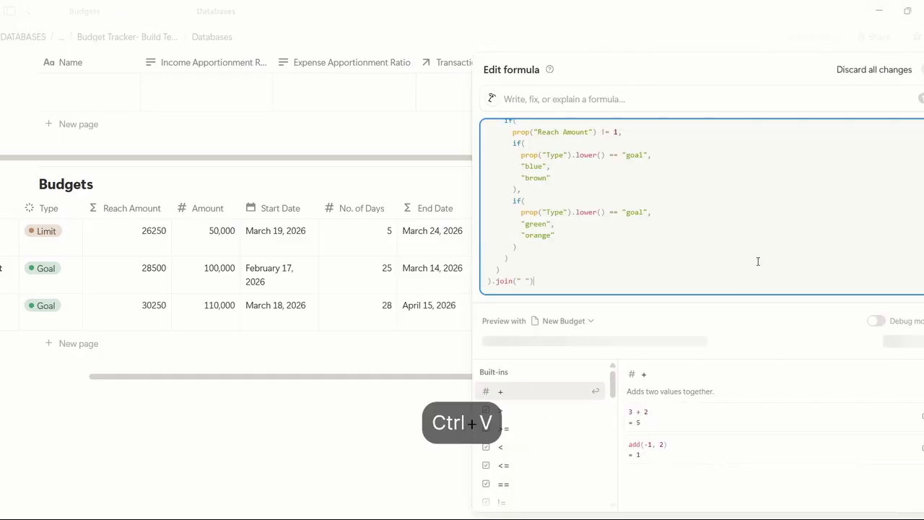
pyautogui.hotkey('ctrl', 'Return')
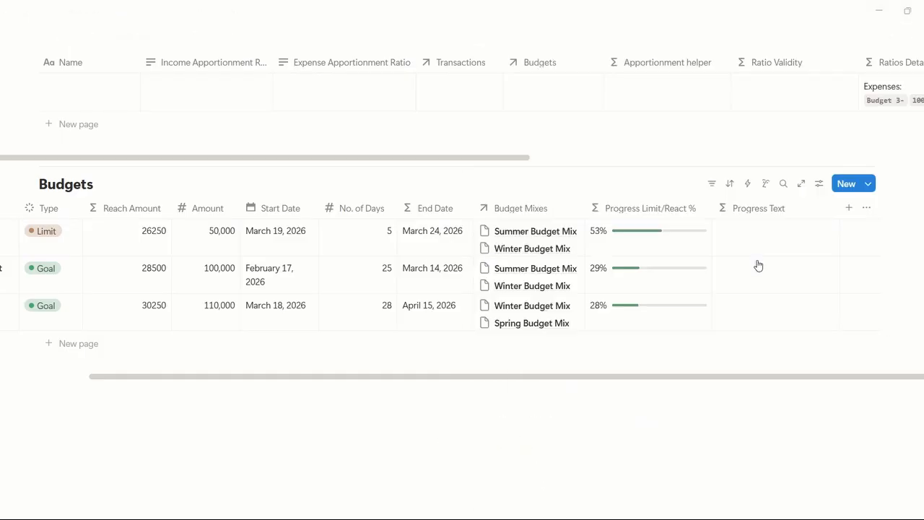
# Step: Relink the Reach Amount and Type references in the Progress Text formula to the table's own properties and save it
pyautogui.click(759, 267)
pyautogui.scroll(2, 674, 247)
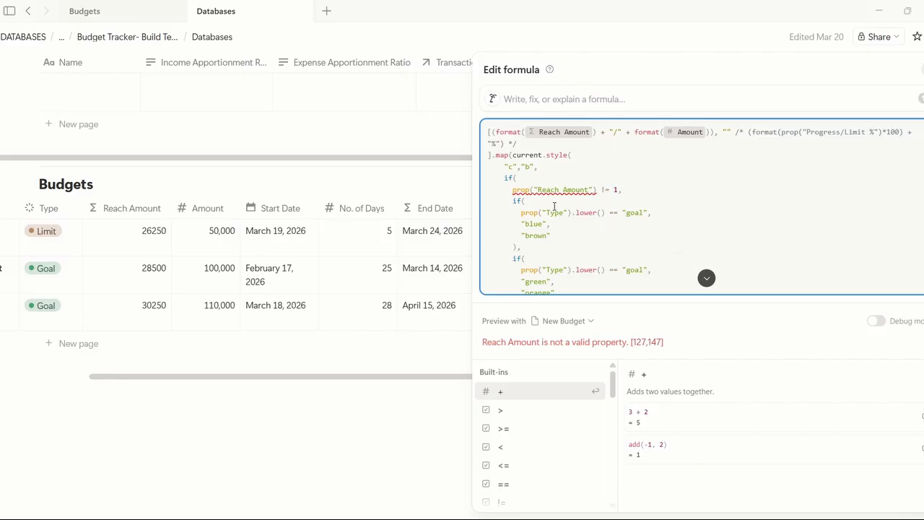
pyautogui.scroll(-2, 563, 206)
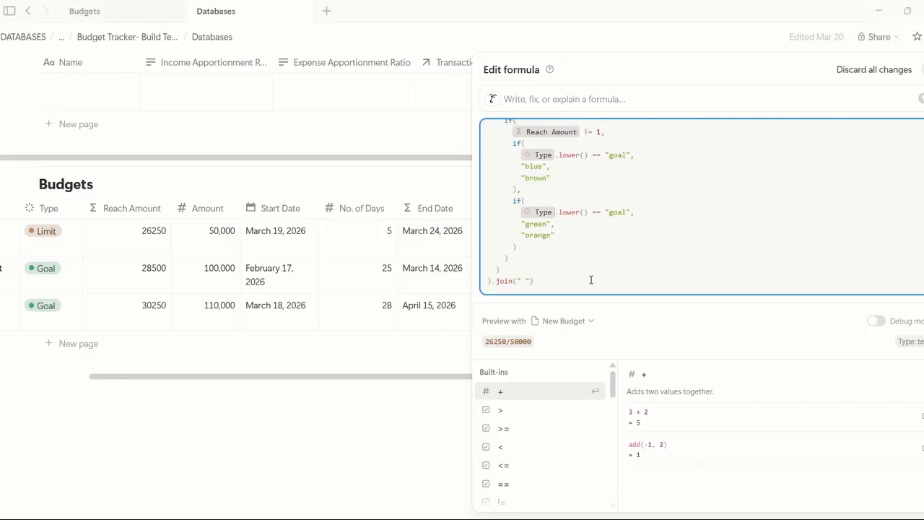
pyautogui.click(565, 280)
pyautogui.hotkey('ctrl', 'Return')
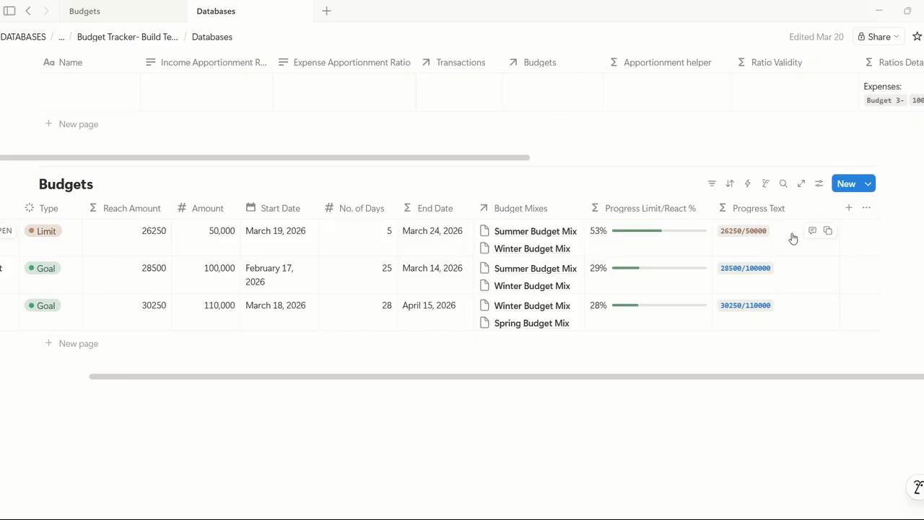
# Step: Close the original Progress Text formula and go up from the original Budgets page to the Other page
pyautogui.hscroll(-3, 757, 253)
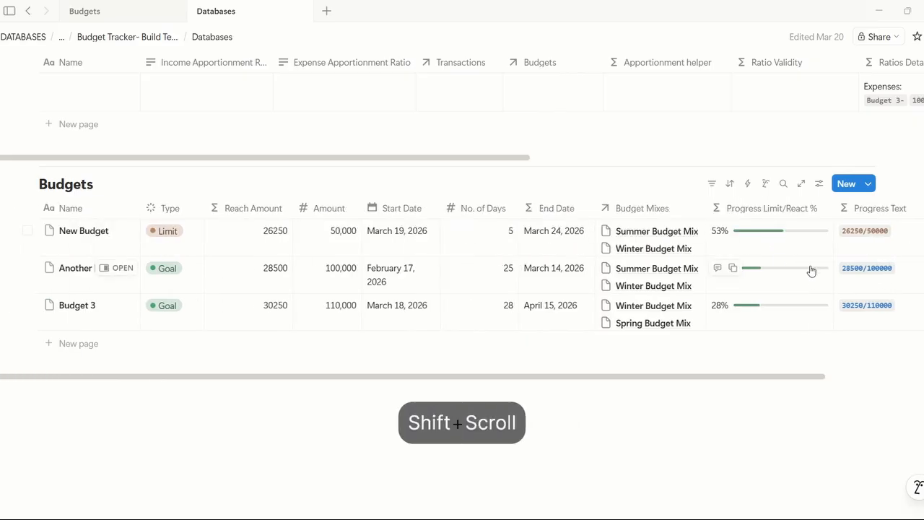
pyautogui.scroll(10, 811, 270)
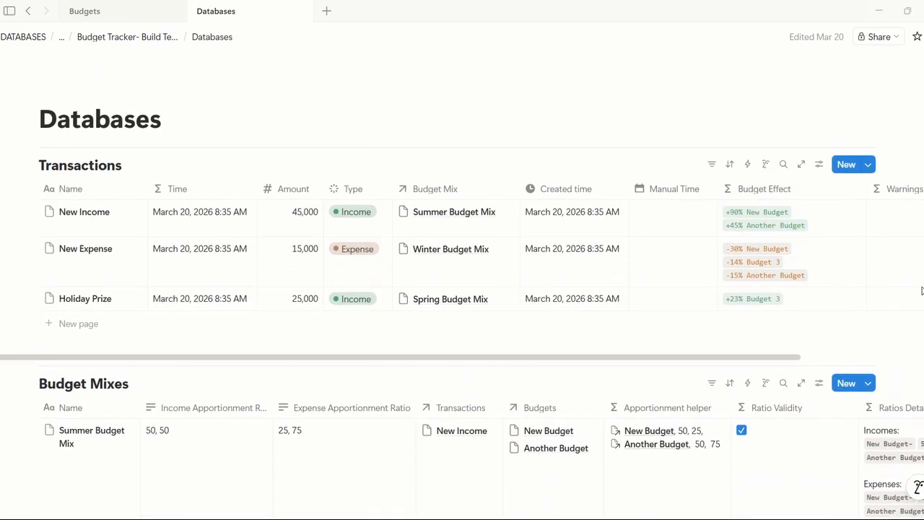
pyautogui.click(138, 12)
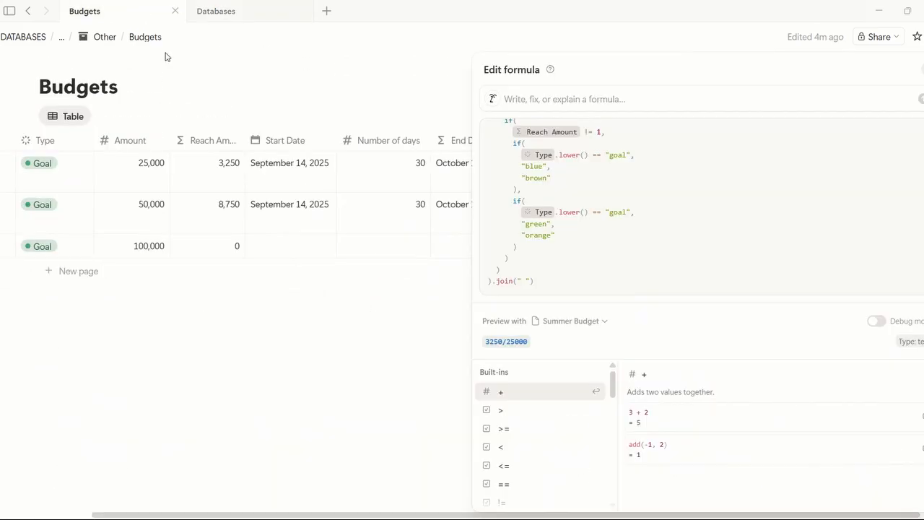
pyautogui.click(414, 223)
pyautogui.hscroll(-2, 405, 219)
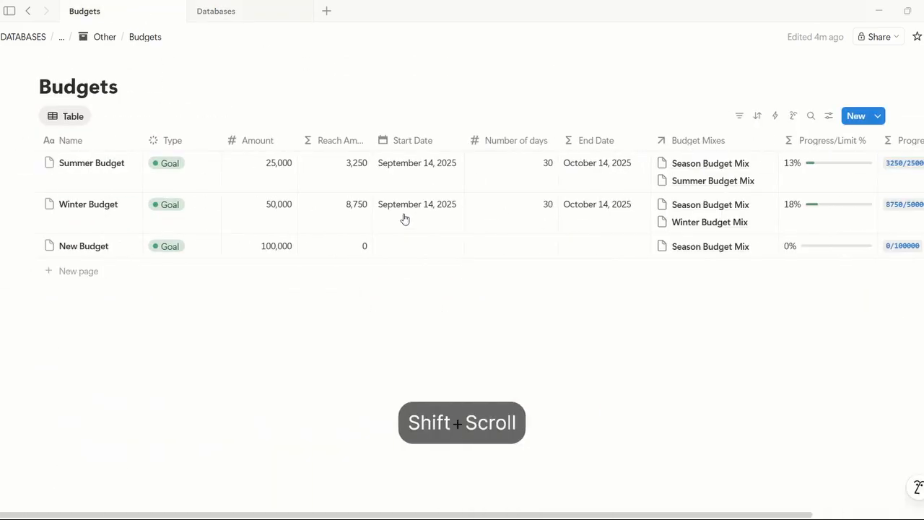
pyautogui.click(108, 38)
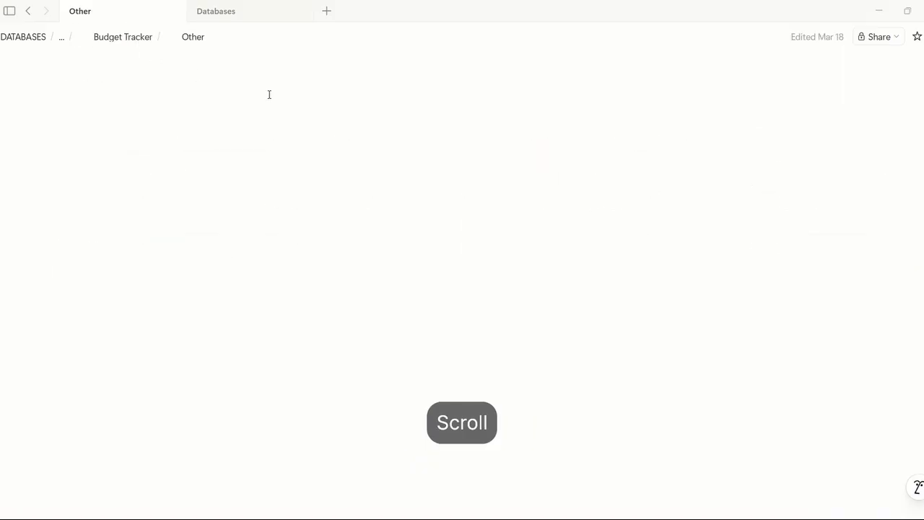
# Step: Go from the Databases page to Budget Tracker- Build Template and insert an empty text block between the divider and the Databases link
pyautogui.click(249, 12)
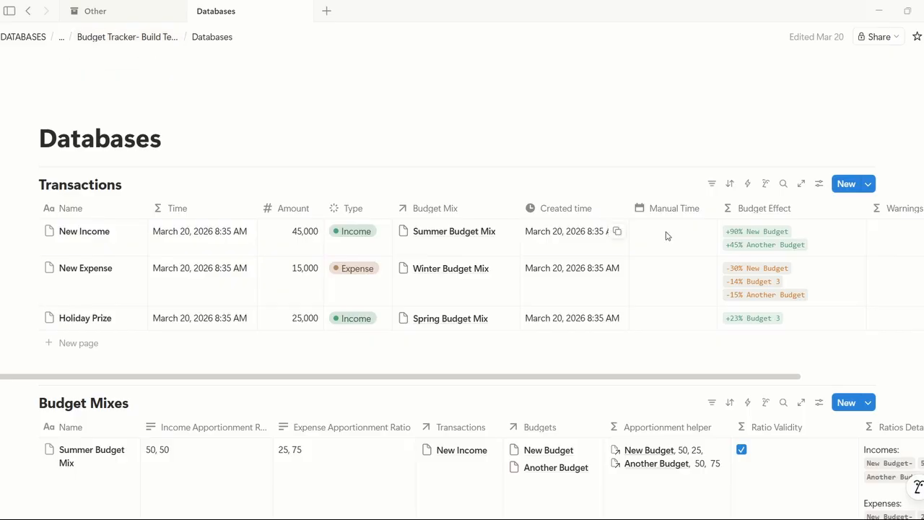
pyautogui.scroll(-5, 890, 156)
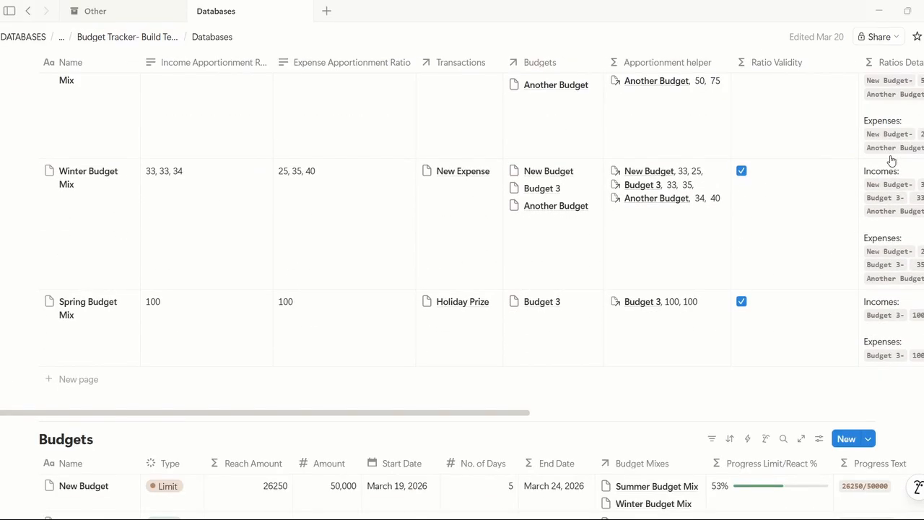
pyautogui.scroll(-2, 891, 160)
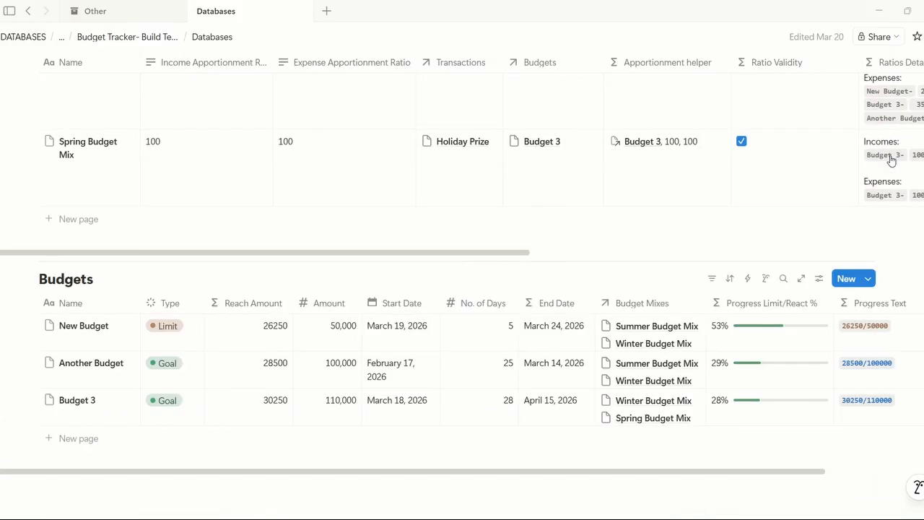
pyautogui.scroll(8, 891, 160)
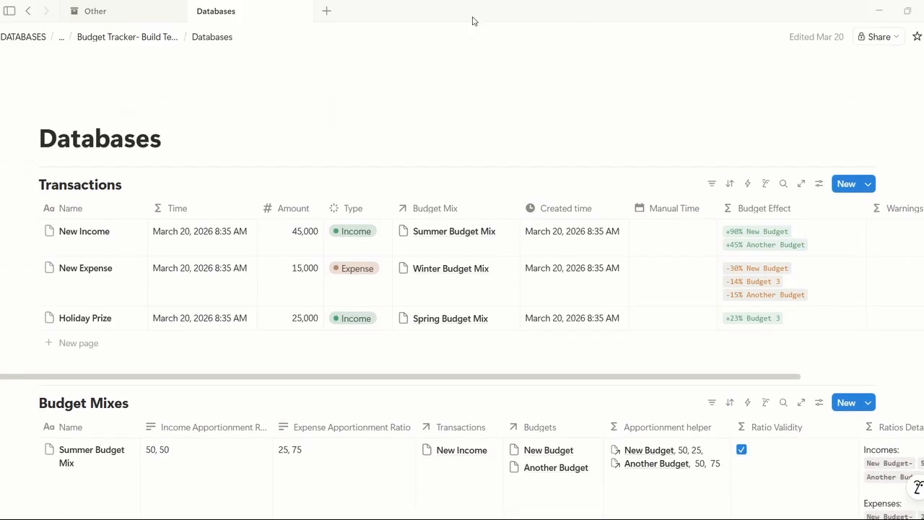
pyautogui.click(108, 37)
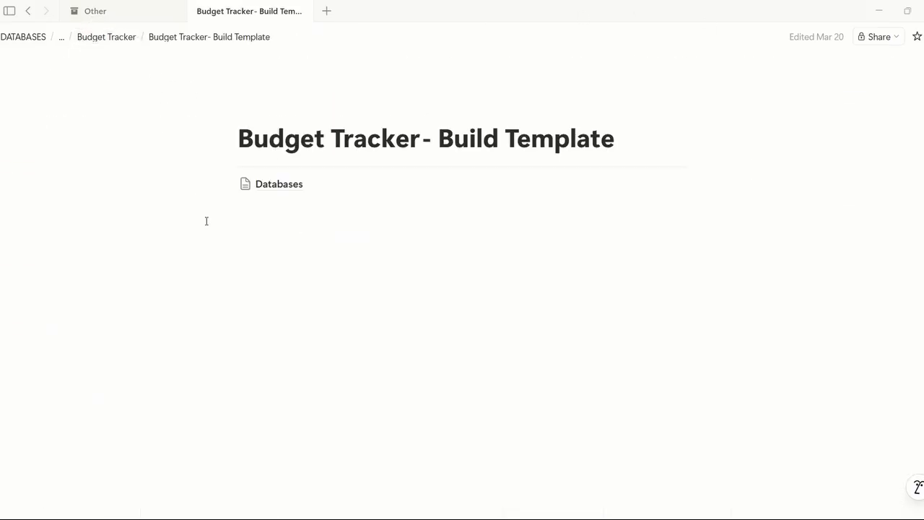
pyautogui.click(211, 166)
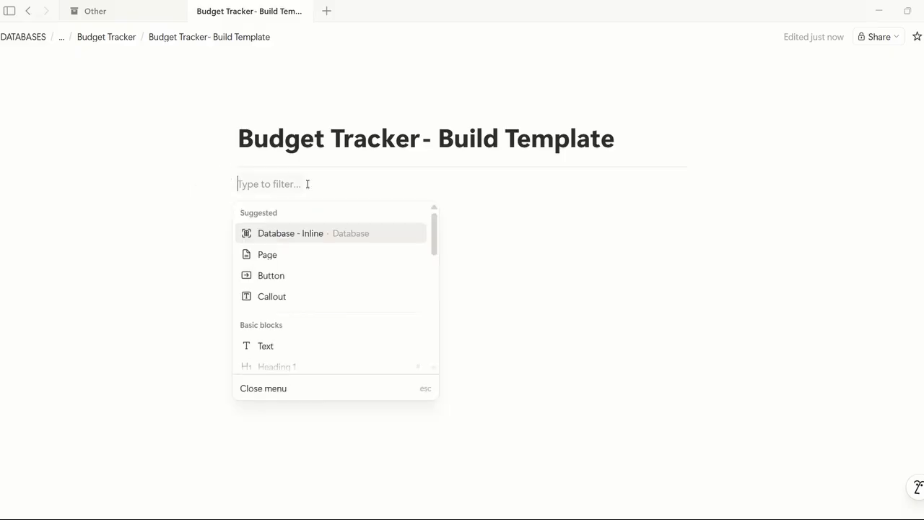
pyautogui.press('Escape')
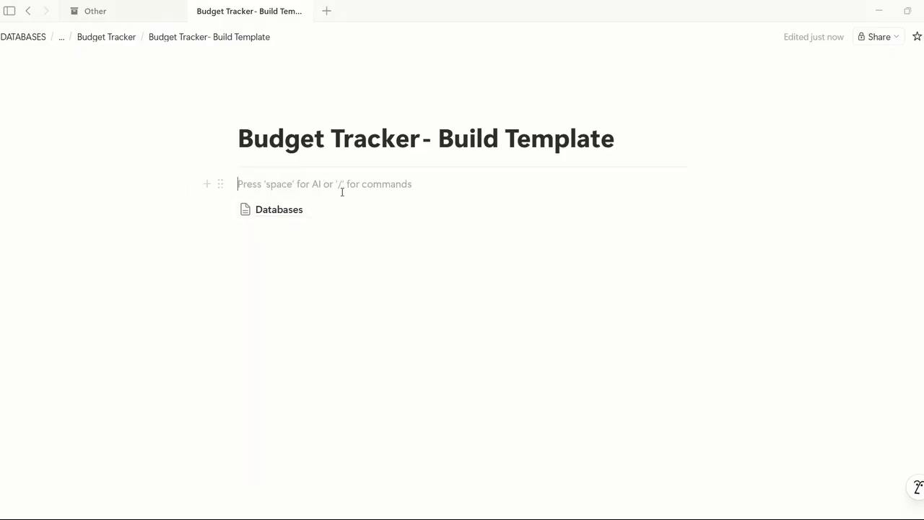
pyautogui.click(346, 227)
pyautogui.click(340, 183)
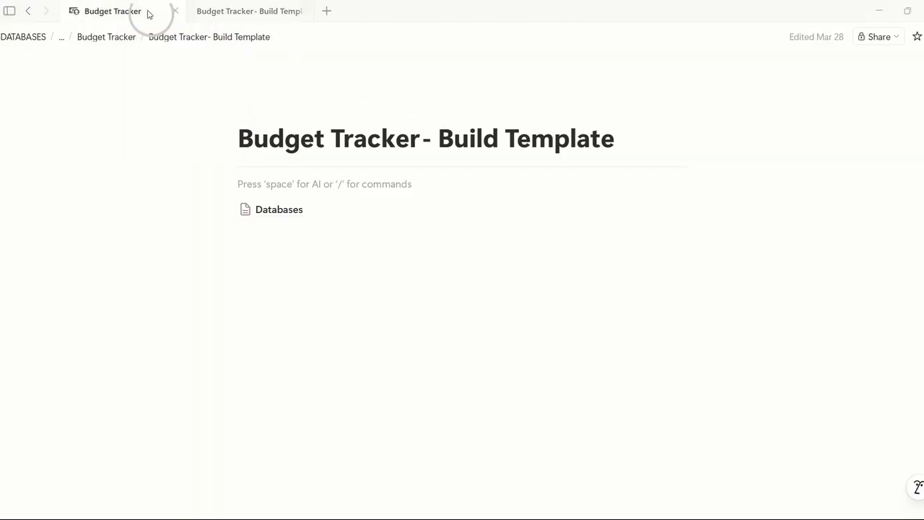
# Step: Check the original Budget Tracker page, then turn on Full width and Small text for the Budget Tracker- Build Template page
pyautogui.click(148, 13)
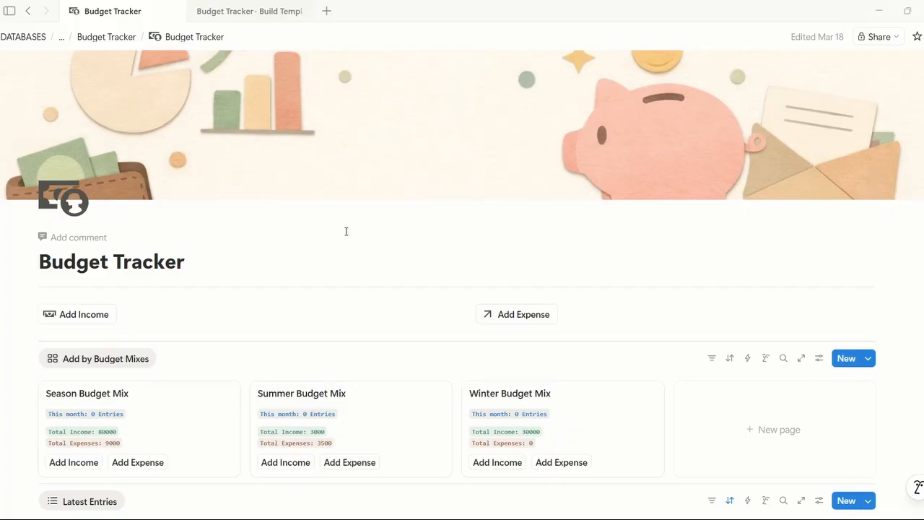
pyautogui.click(249, 11)
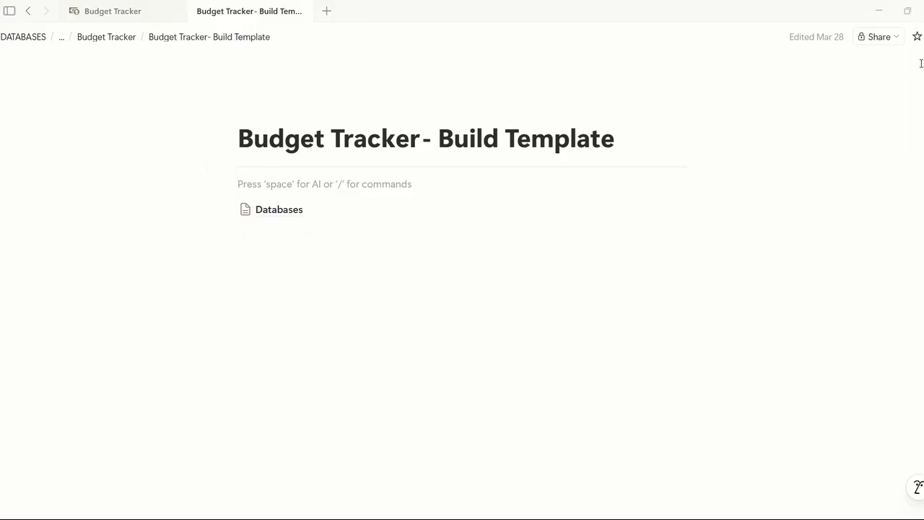
pyautogui.click(921, 40)
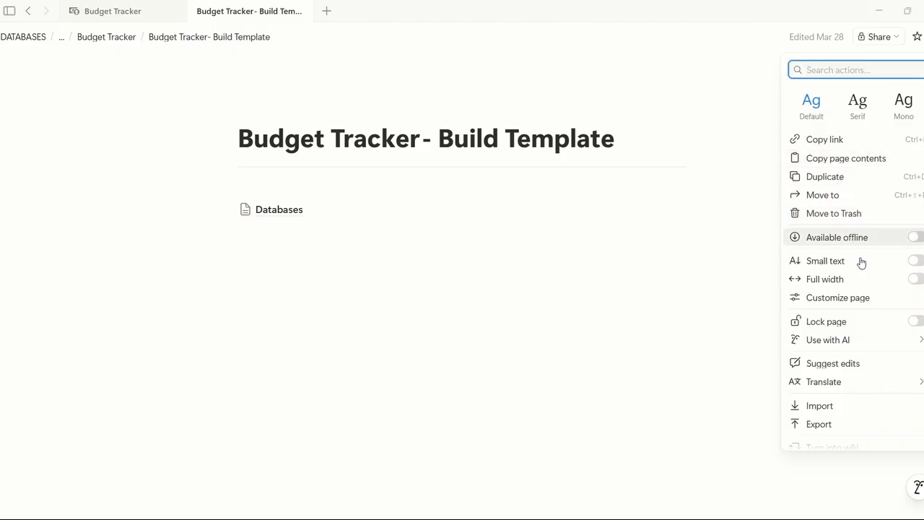
pyautogui.click(914, 278)
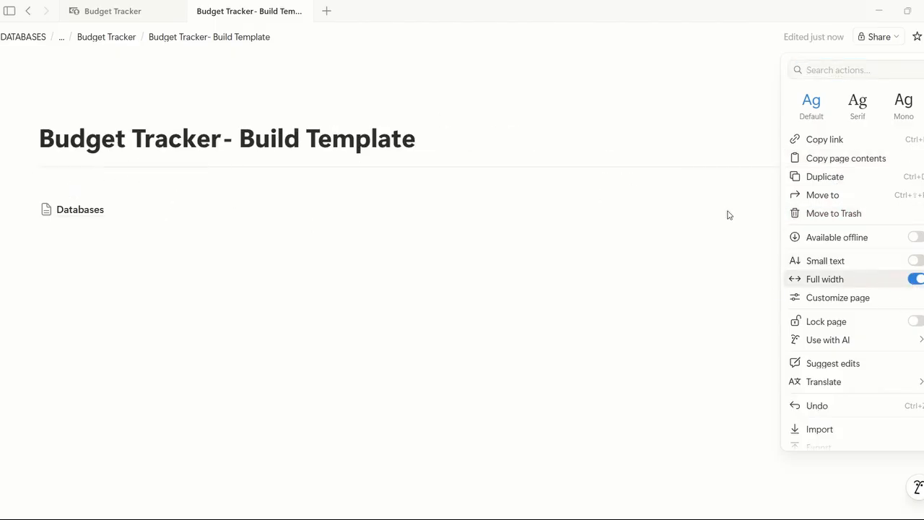
pyautogui.click(915, 261)
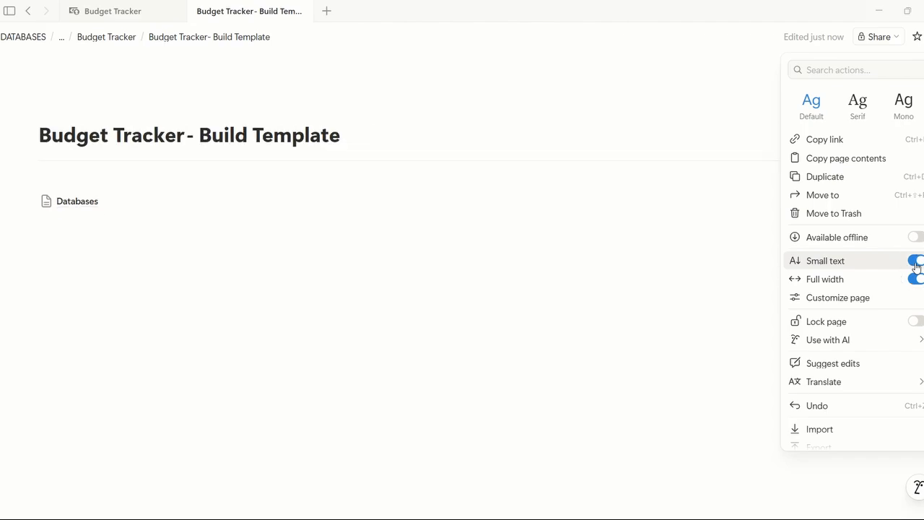
pyautogui.click(541, 210)
pyautogui.click(123, 165)
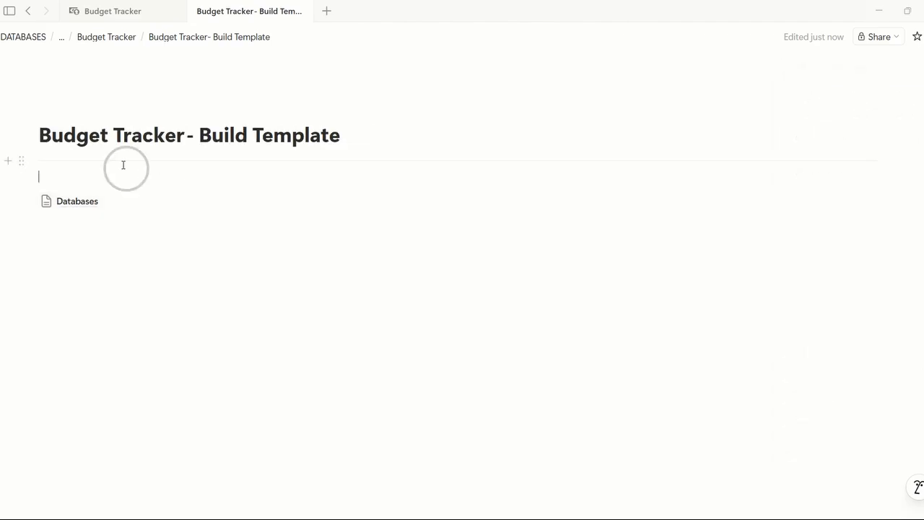
pyautogui.click(121, 185)
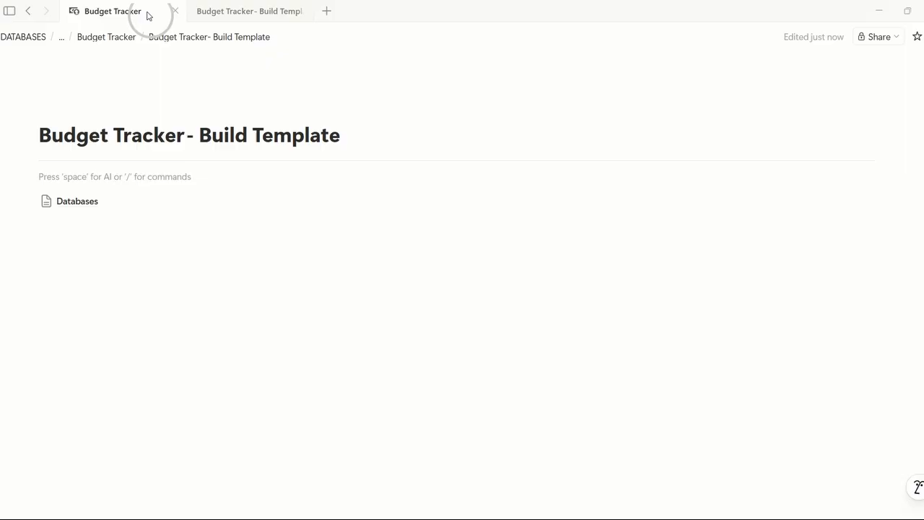
# Step: Examine the original Budget Tracker page's layout of entry buttons, Add by Budget Mixes cards and Latest Entries list
pyautogui.click(147, 15)
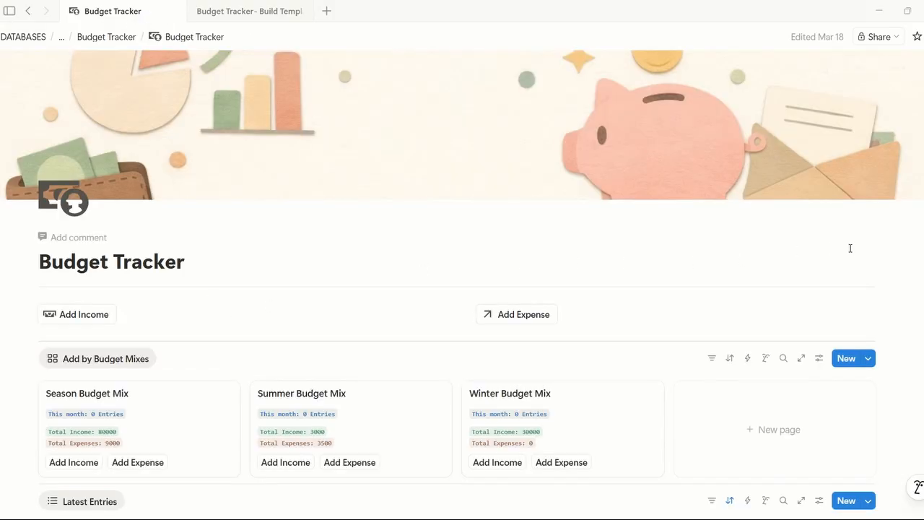
pyautogui.scroll(-3, 876, 250)
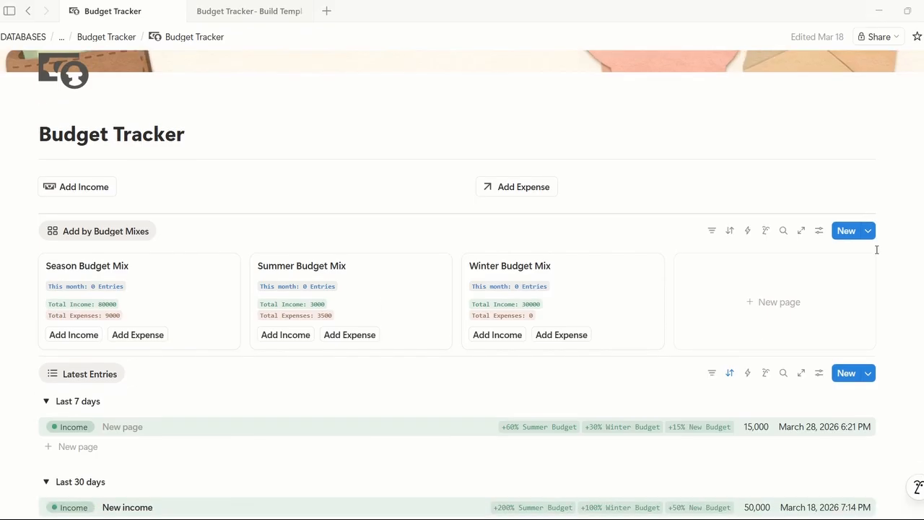
pyautogui.scroll(3, 82, 318)
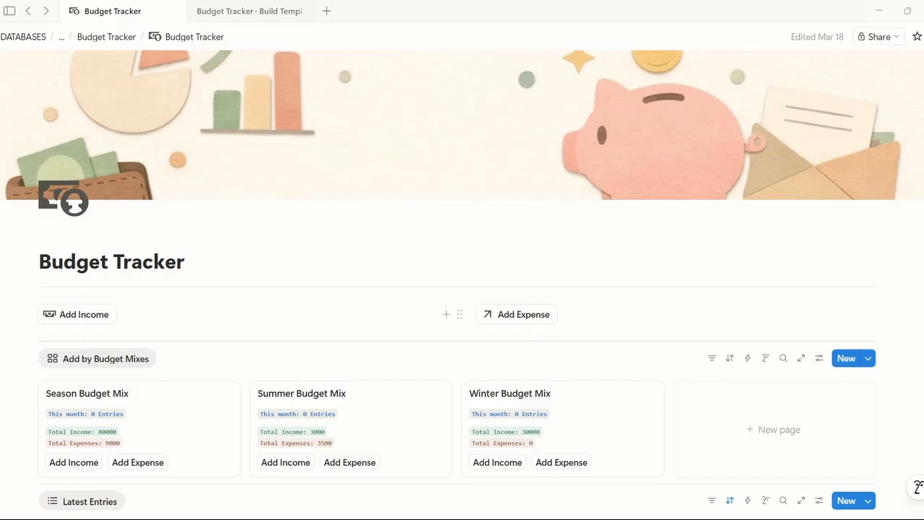
# Step: Switch to the Budget Tracker- Build Template page and add a second divider above the Databases link, with an empty text block between both dividers
pyautogui.press('ctrl')
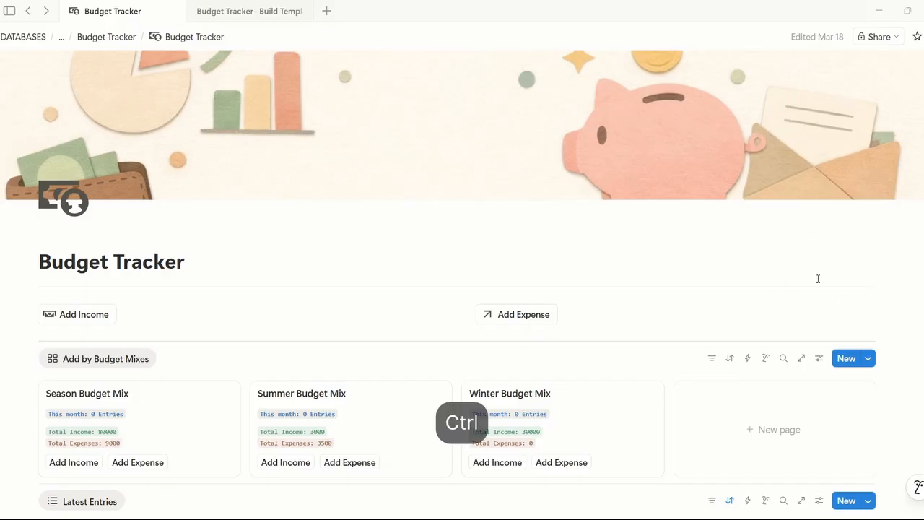
pyautogui.click(201, 11)
pyautogui.press('ctrl')
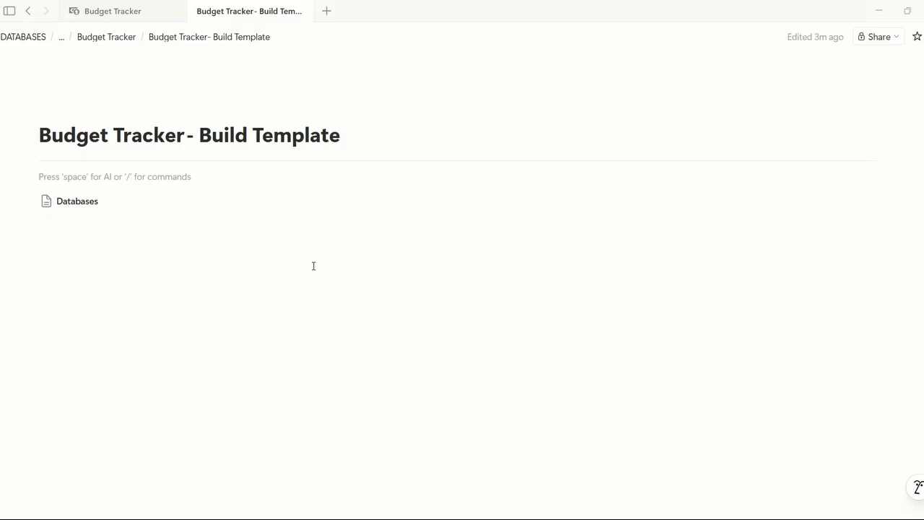
pyautogui.write('---')
pyautogui.click(11, 163)
# Step: Insert a 2 columns layout in the empty block between the two dividers
pyautogui.click(124, 178)
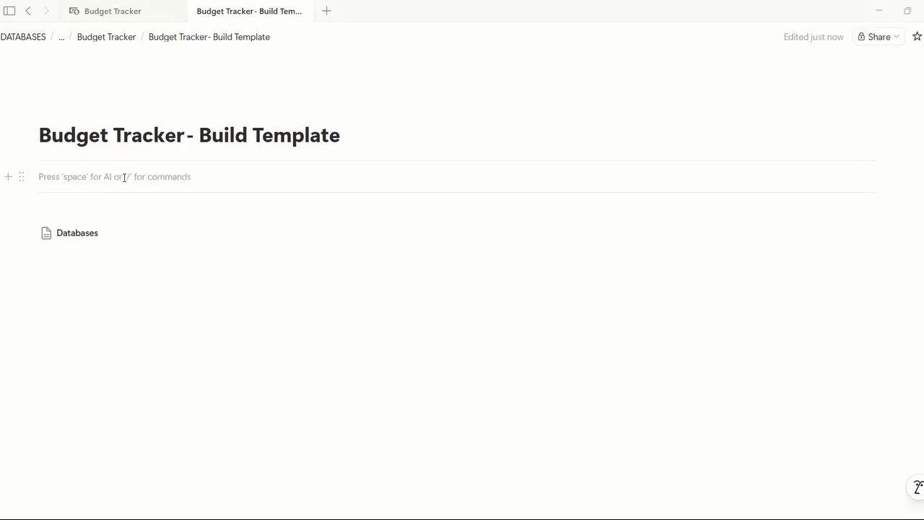
pyautogui.write('/')
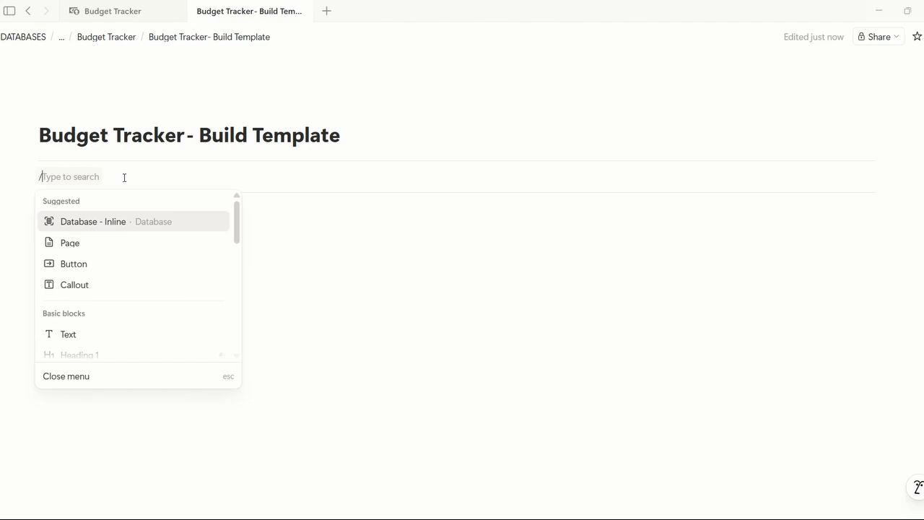
pyautogui.write('2col')
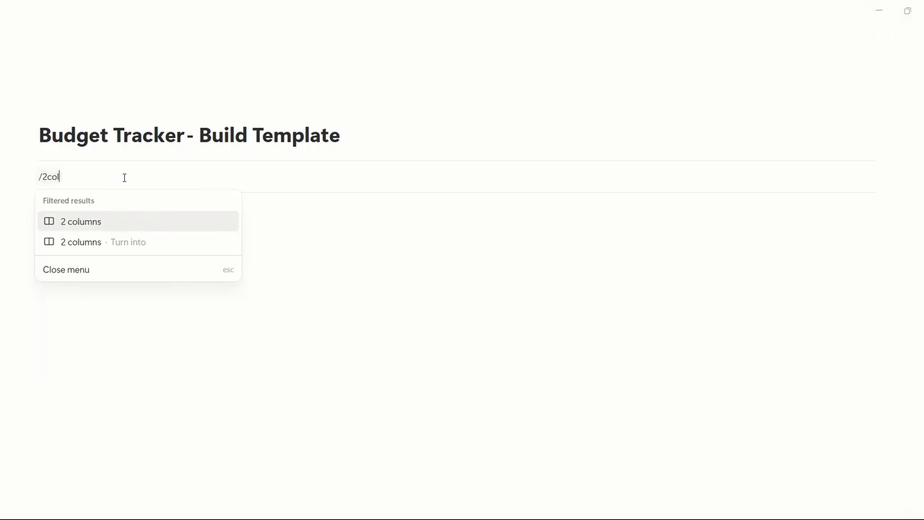
pyautogui.press('Return')
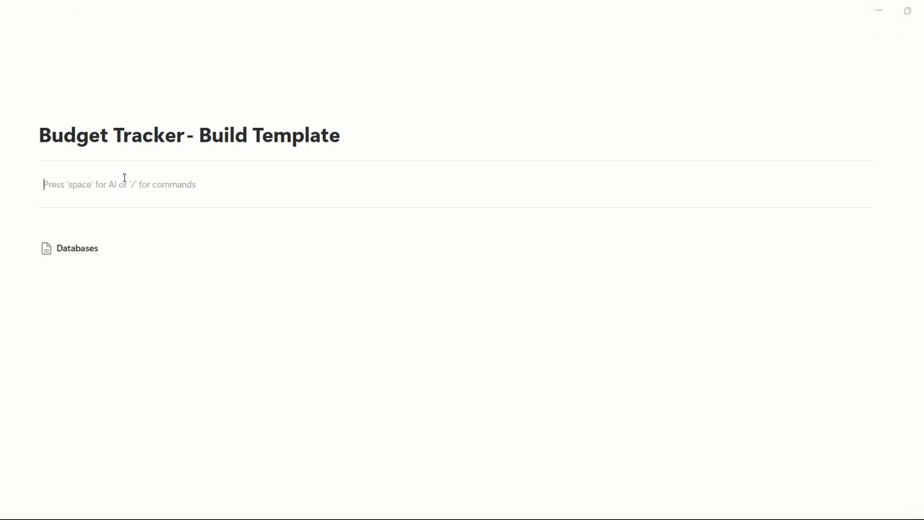
# Step: Insert a button in the first column, name it New Income and give it the banknote icon
pyautogui.write('/button')
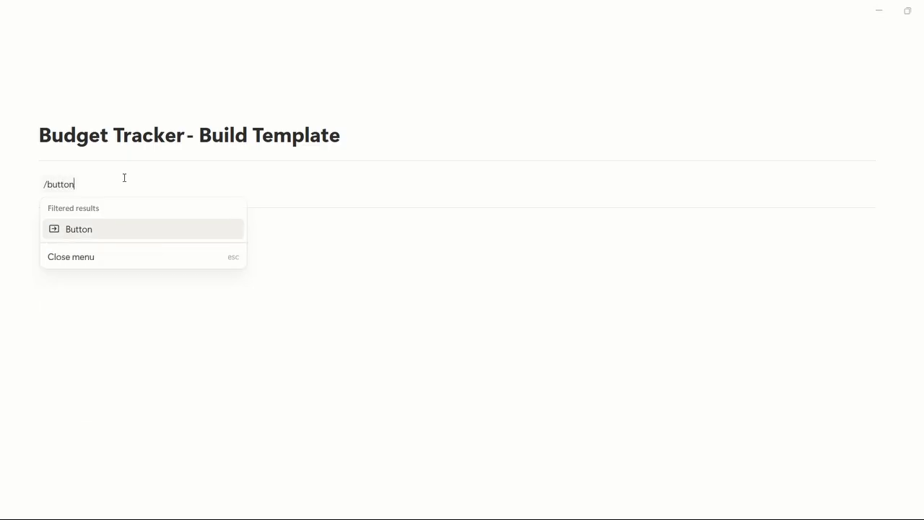
pyautogui.press('Return')
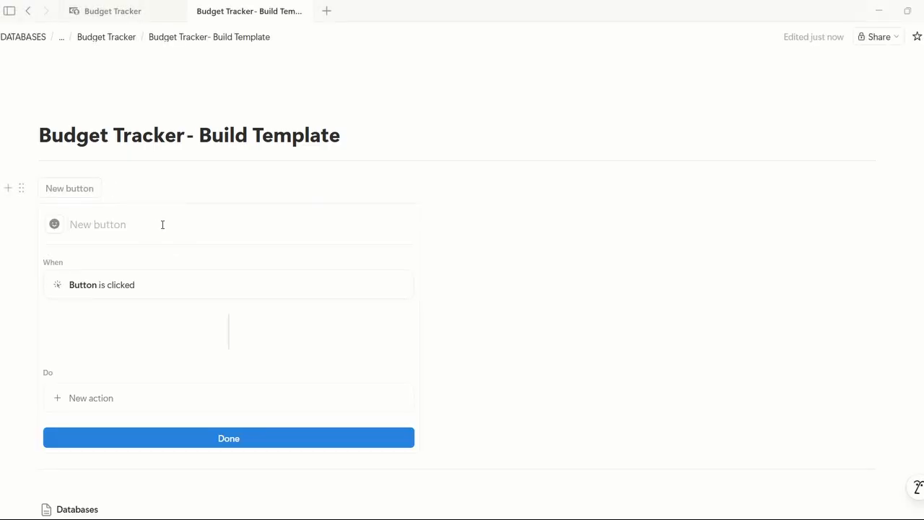
pyautogui.write('New Income')
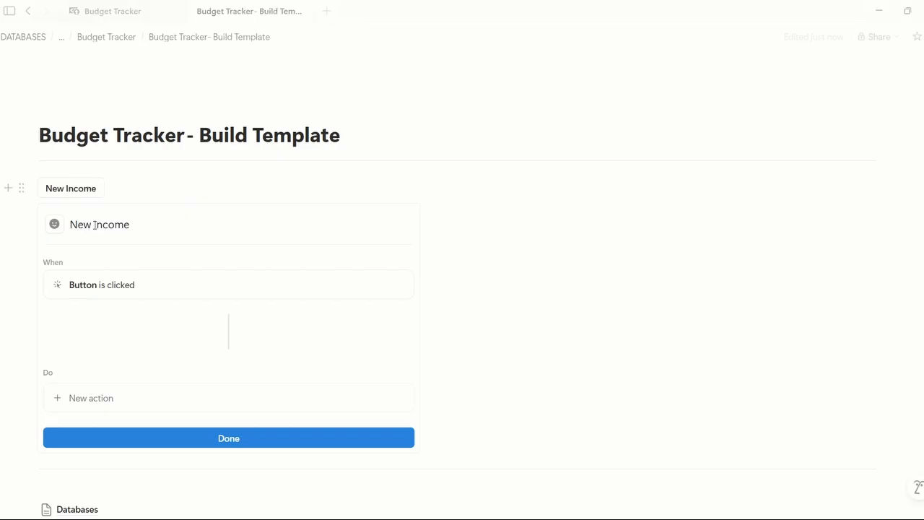
pyautogui.click(55, 226)
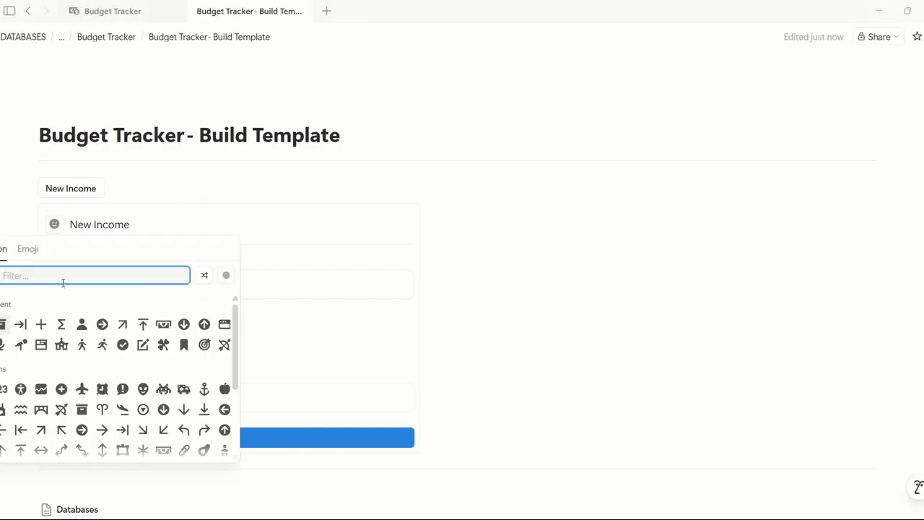
pyautogui.click(65, 275)
pyautogui.click(166, 326)
pyautogui.click(164, 348)
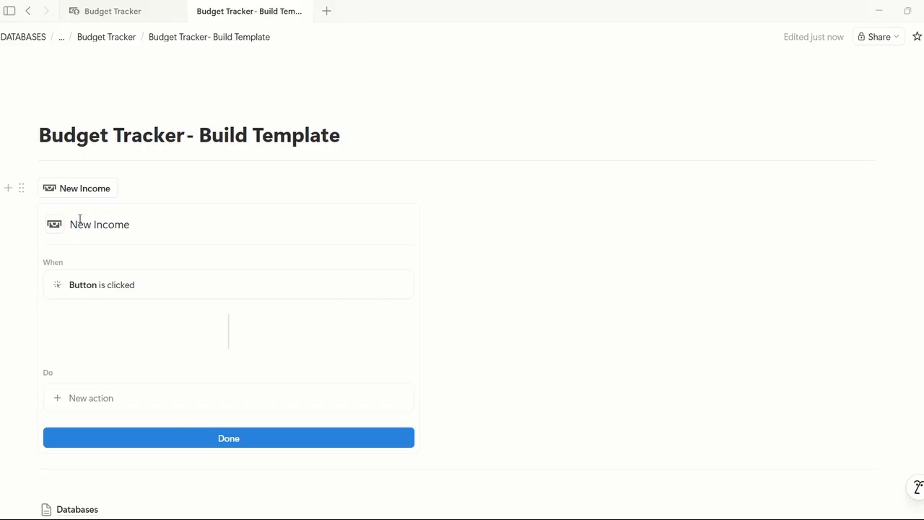
# Step: Add an action to the New Income button that adds a page to the Entries data source
pyautogui.scroll(-1, 140, 338)
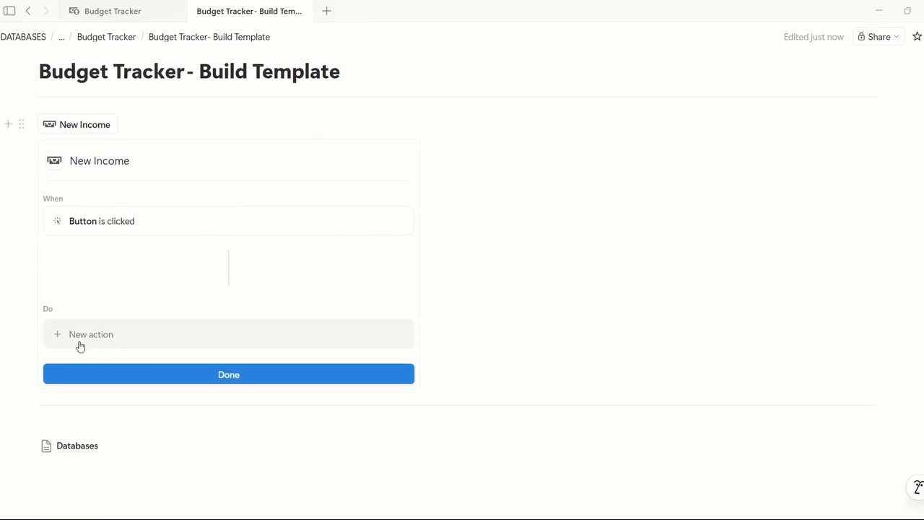
pyautogui.click(87, 339)
pyautogui.click(144, 130)
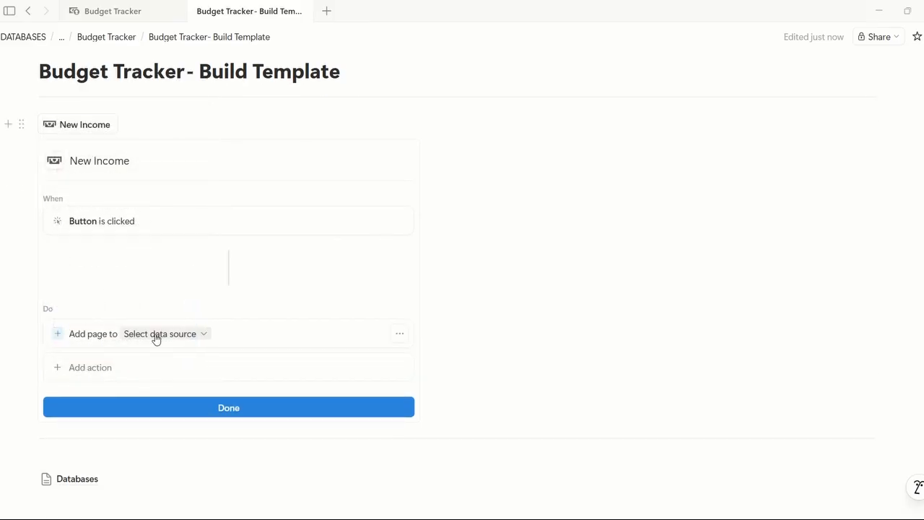
pyautogui.click(200, 334)
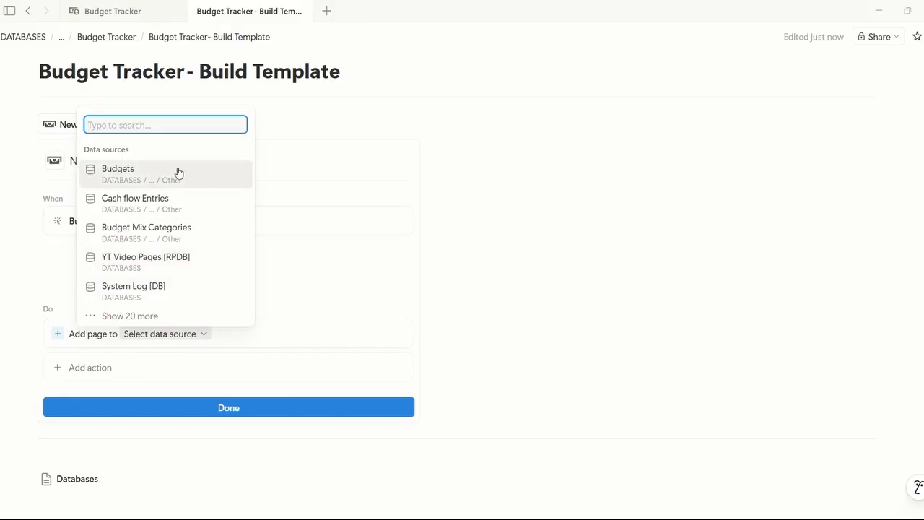
pyautogui.click(196, 205)
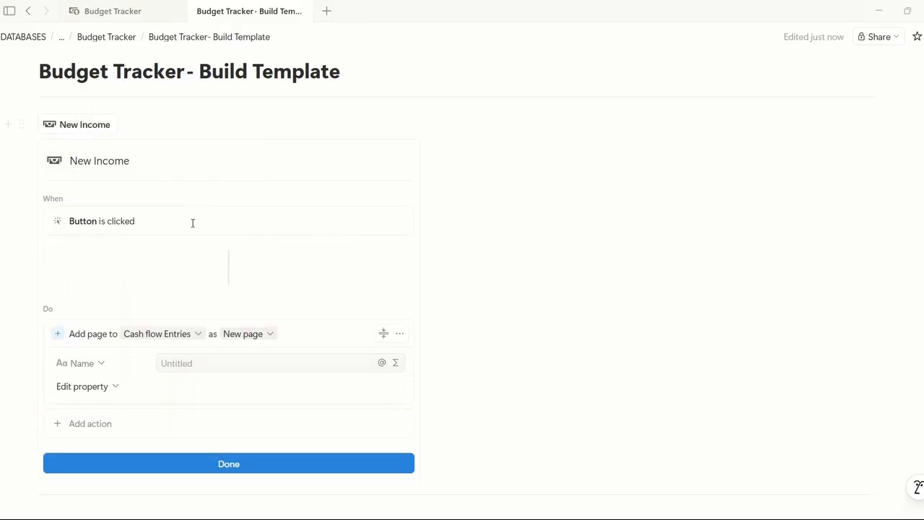
pyautogui.click(194, 334)
pyautogui.click(163, 128)
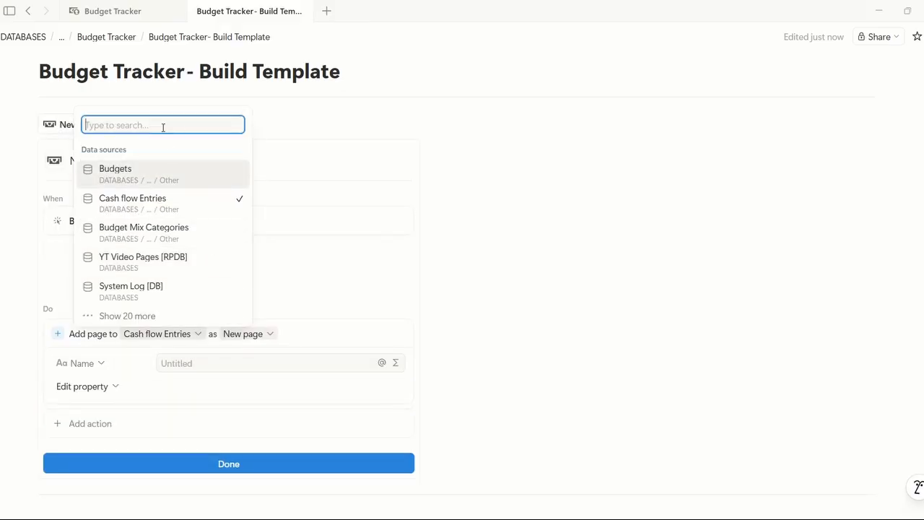
pyautogui.write('entries')
pyautogui.click(190, 189)
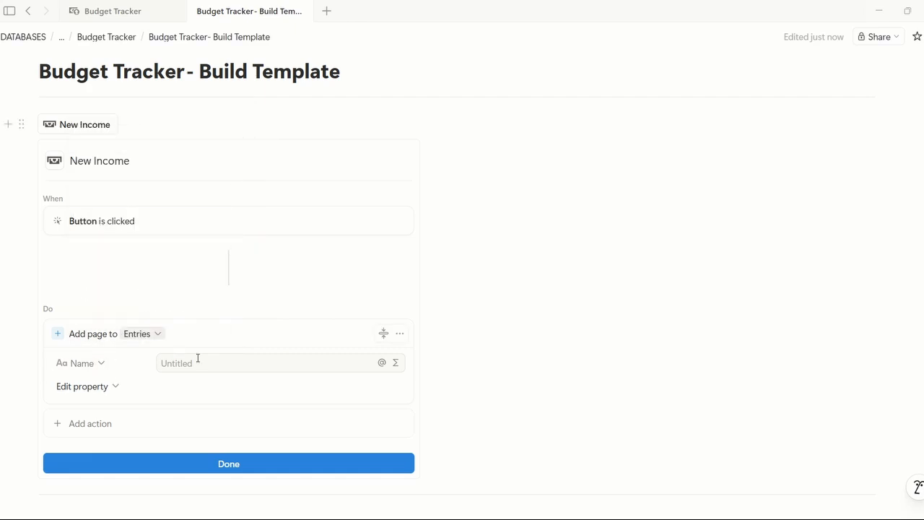
# Step: For the page added to Entries, set Time Manual to Time triggered and Type to Income
pyautogui.click(99, 394)
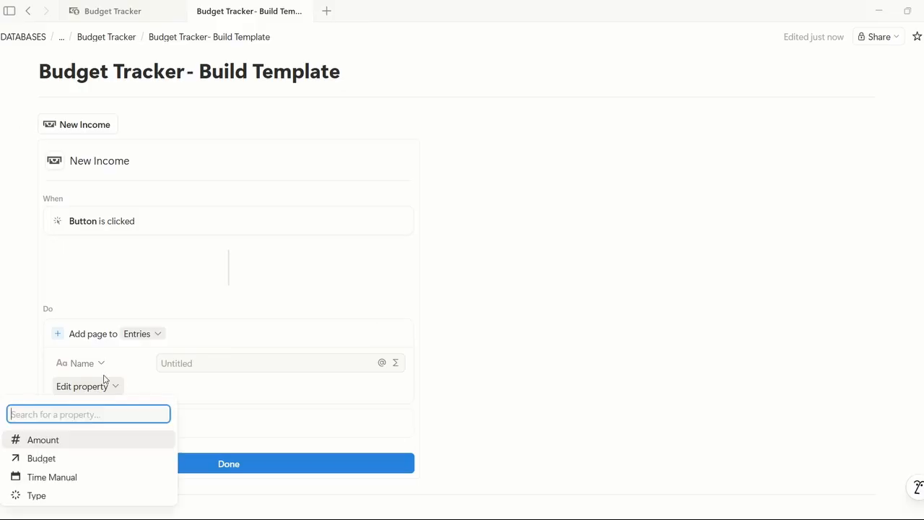
pyautogui.click(91, 485)
pyautogui.click(284, 394)
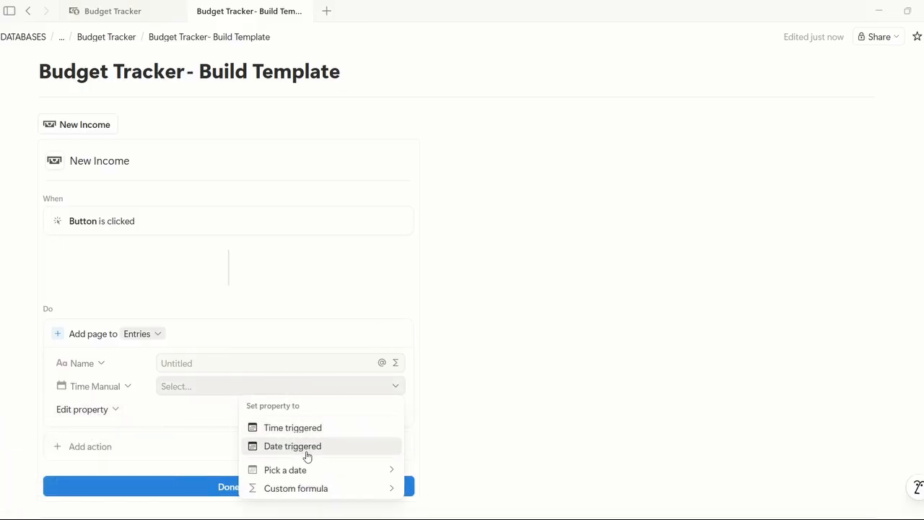
pyautogui.click(293, 427)
pyautogui.click(82, 409)
pyautogui.click(72, 500)
pyautogui.click(221, 411)
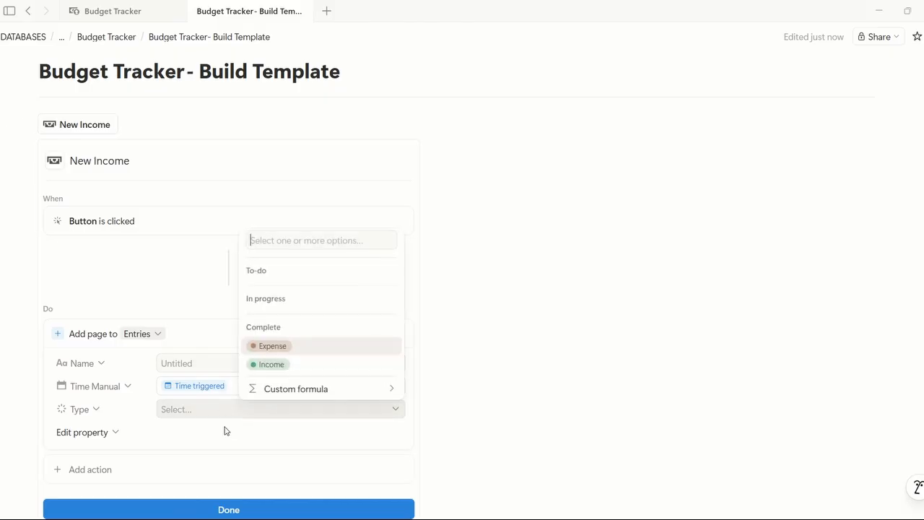
pyautogui.click(274, 365)
# Step: Add the Budget property to the new entry's settings and leave its value unselected
pyautogui.click(106, 432)
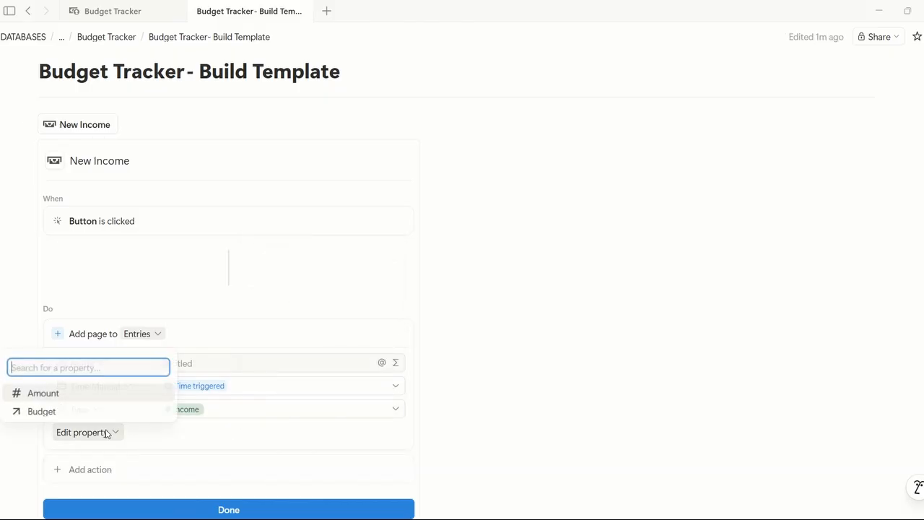
pyautogui.click(74, 413)
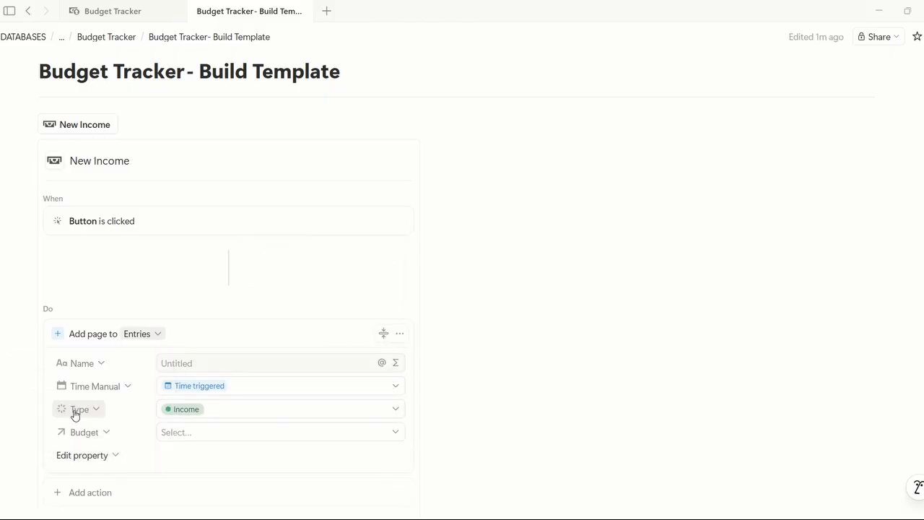
pyautogui.click(205, 438)
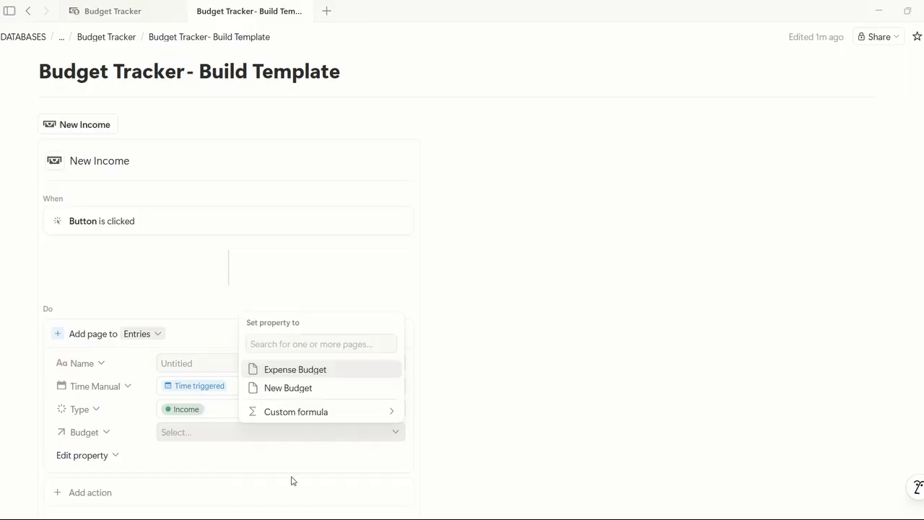
pyautogui.click(172, 463)
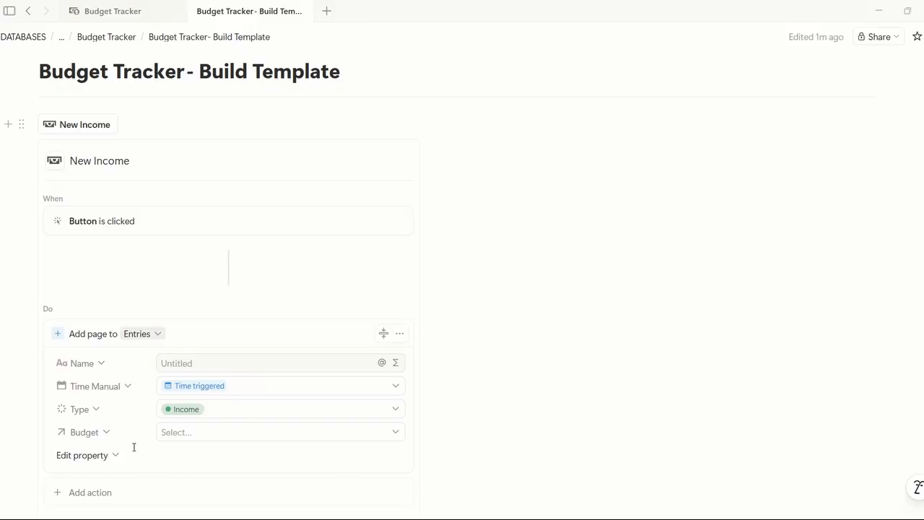
# Step: Add an action that opens the page added to Entries in Center peek, and finish the New Income button
pyautogui.scroll(-2, 134, 447)
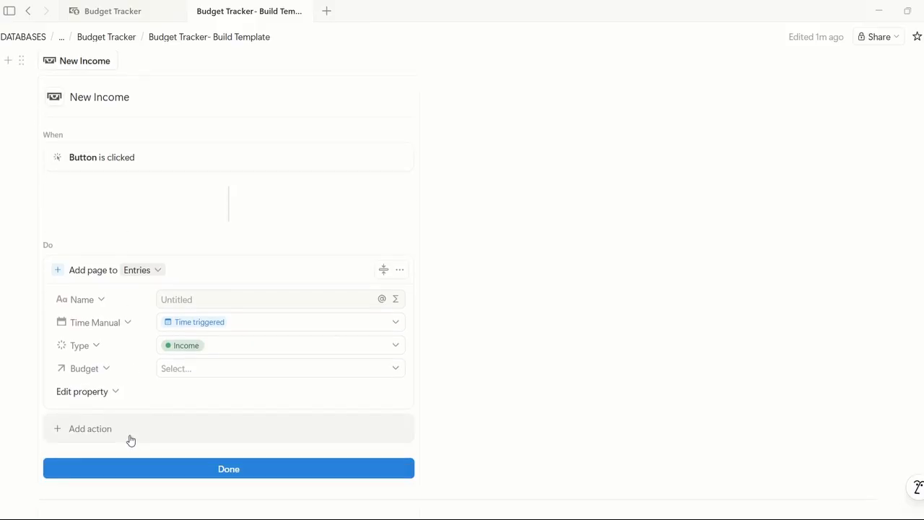
pyautogui.click(129, 430)
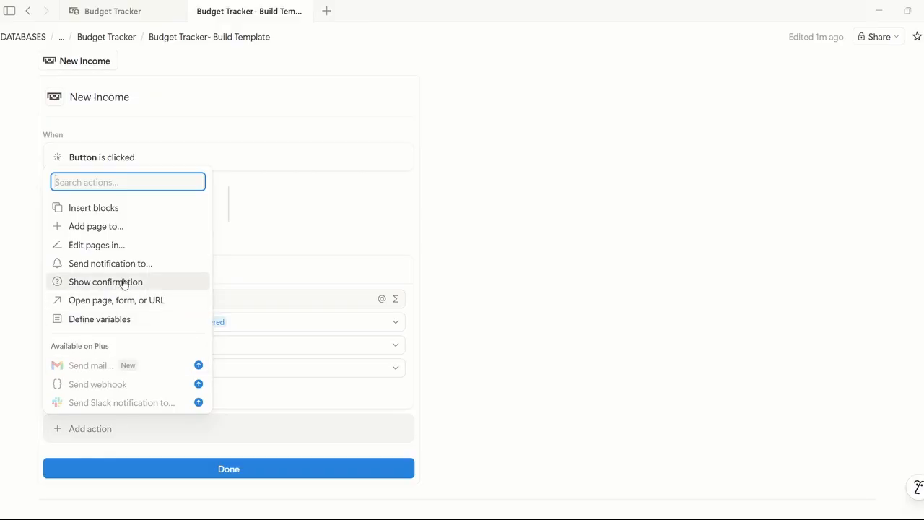
pyautogui.click(171, 299)
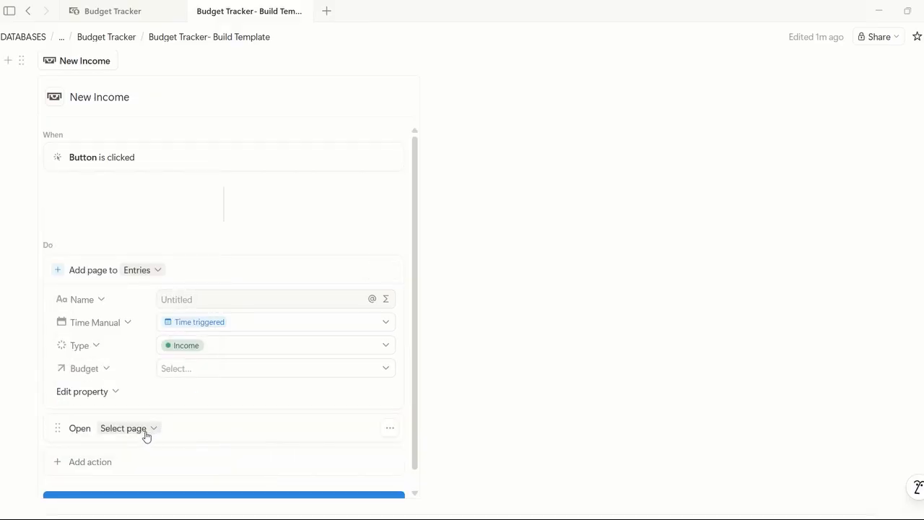
pyautogui.click(144, 431)
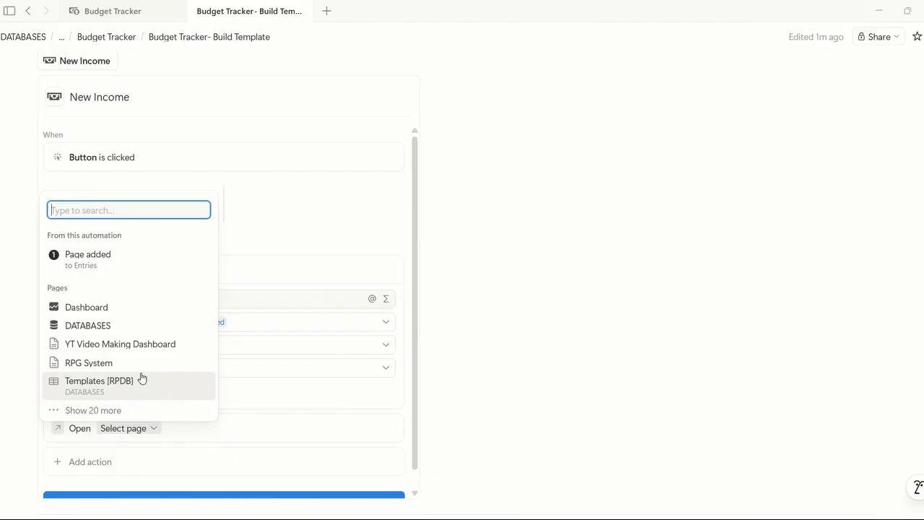
pyautogui.click(142, 263)
pyautogui.scroll(-1, 282, 406)
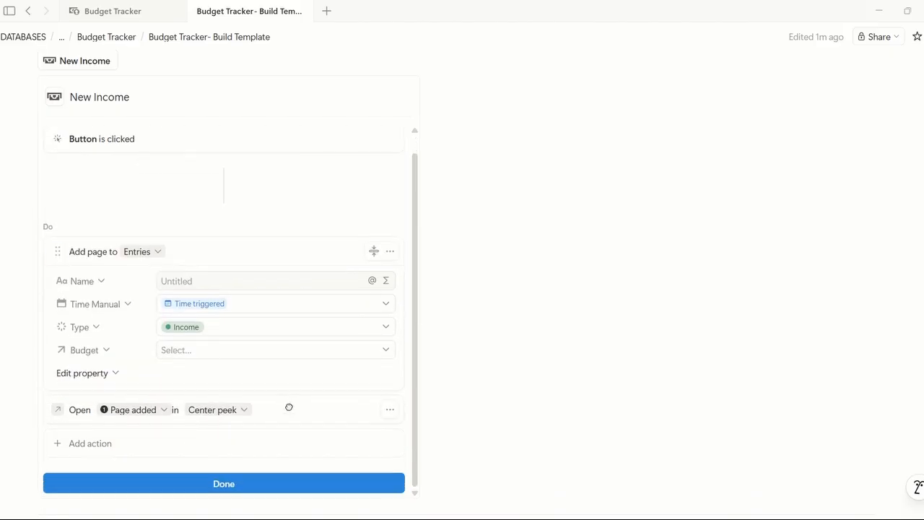
pyautogui.click(259, 482)
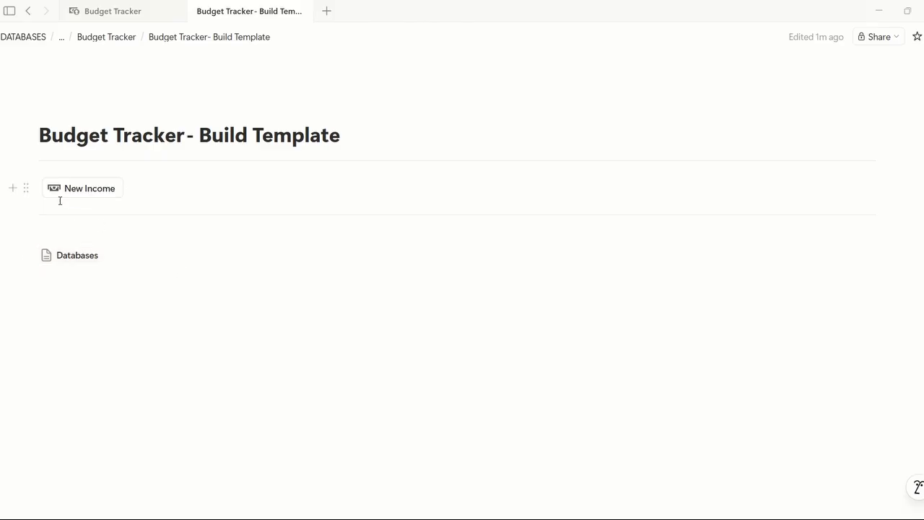
# Step: Duplicate the New Income button and move the copy into the second column
pyautogui.click(24, 191)
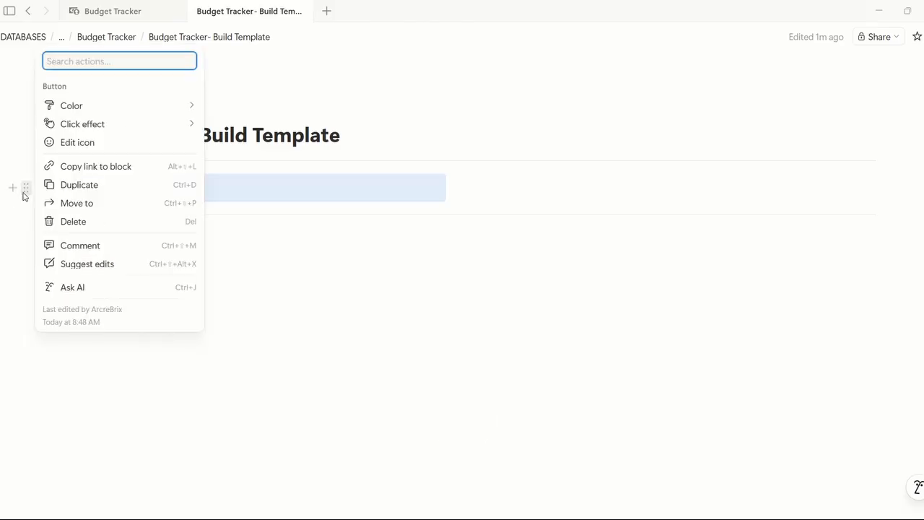
pyautogui.hotkey('ctrl', 'd')
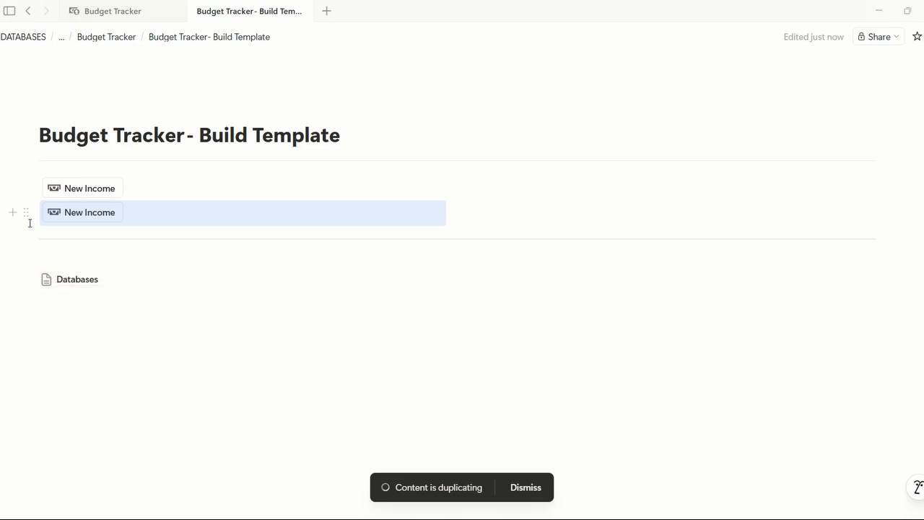
pyautogui.moveTo(25, 213); pyautogui.dragTo(524, 204)
# Step: Rename the duplicated New Income button in the second column to New Expense
pyautogui.click(567, 189)
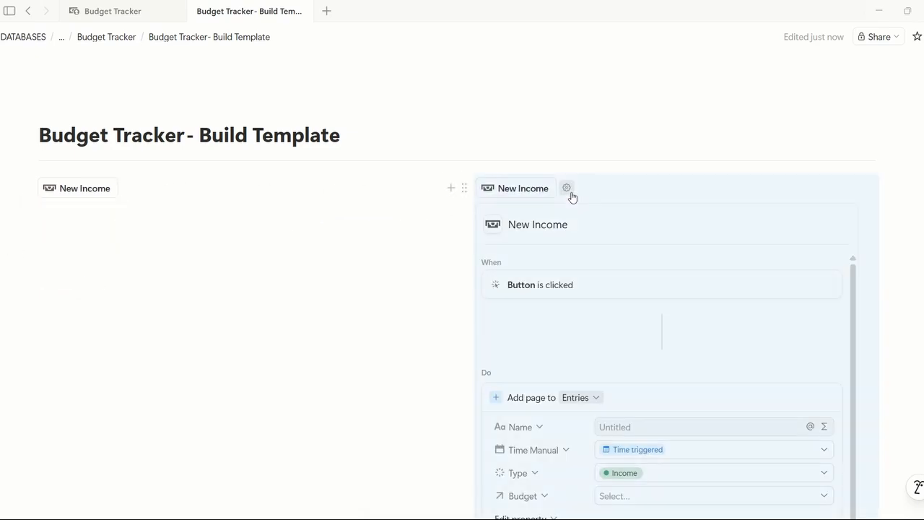
pyautogui.doubleClick(530, 229)
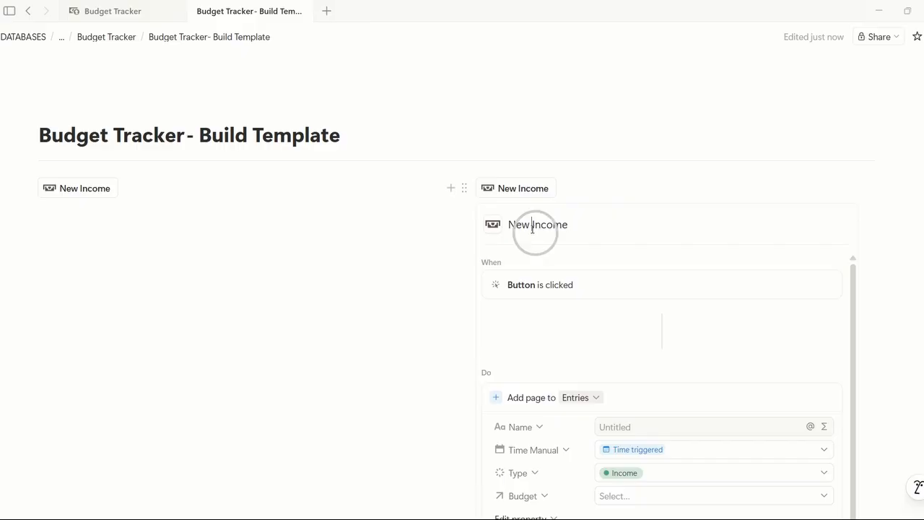
pyautogui.press('BackSpace')
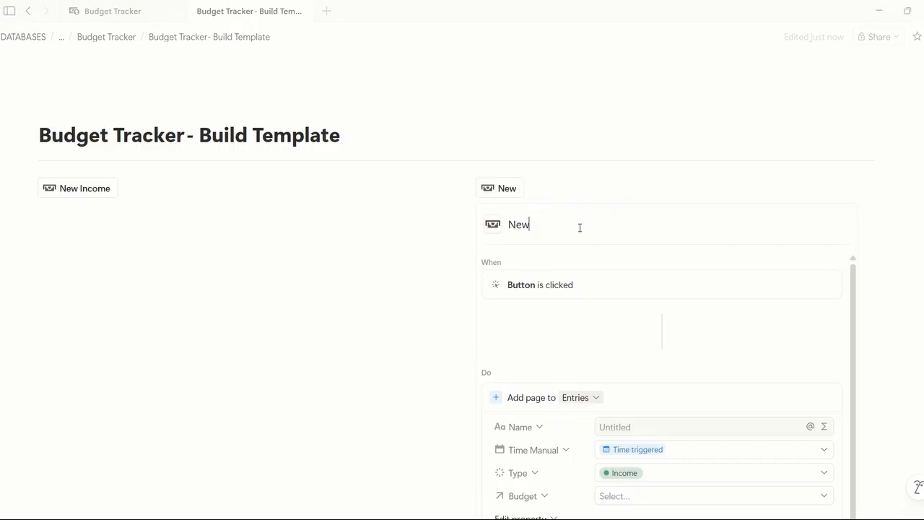
pyautogui.write('Expense')
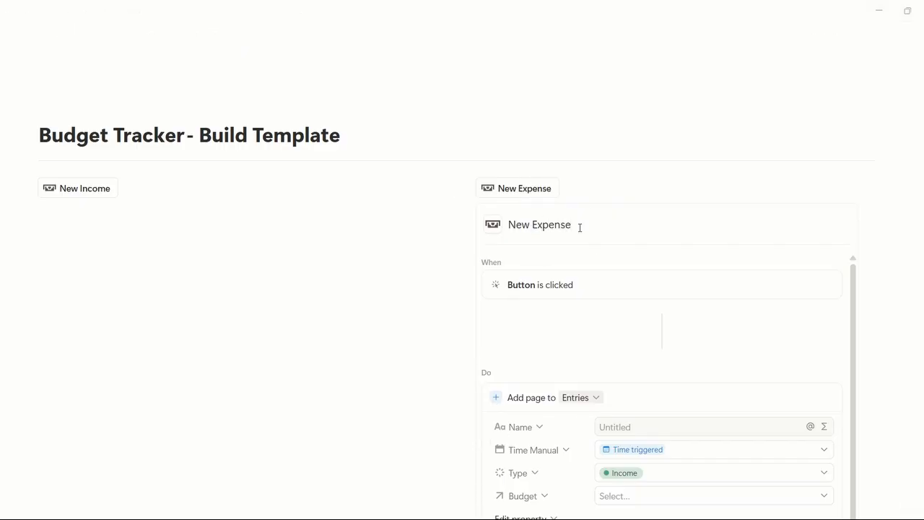
# Step: Set the Type of the page the New Expense button adds to Expense and finish the button
pyautogui.scroll(-1, 636, 331)
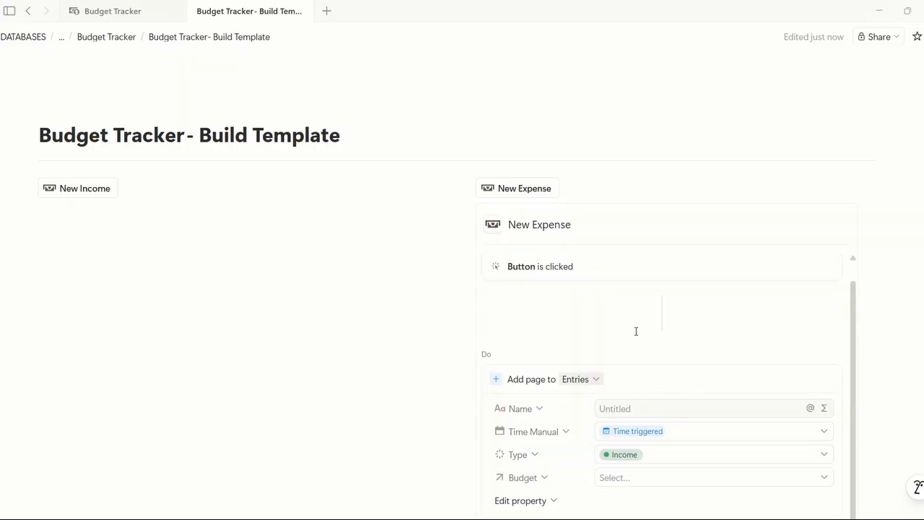
pyautogui.click(678, 454)
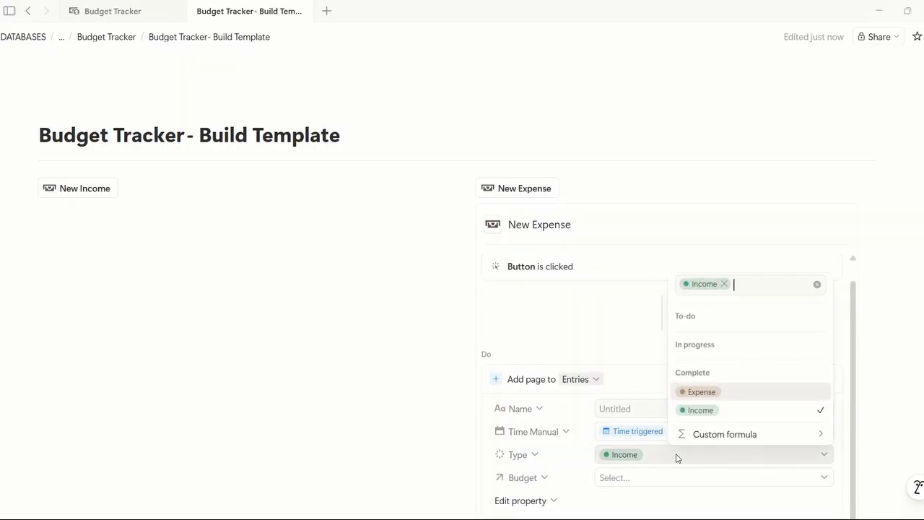
pyautogui.click(729, 394)
pyautogui.scroll(-3, 643, 404)
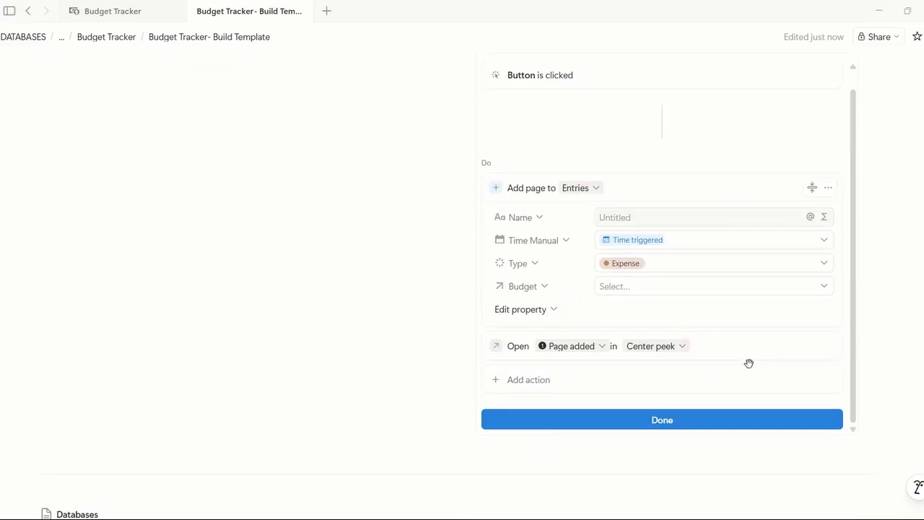
pyautogui.click(753, 417)
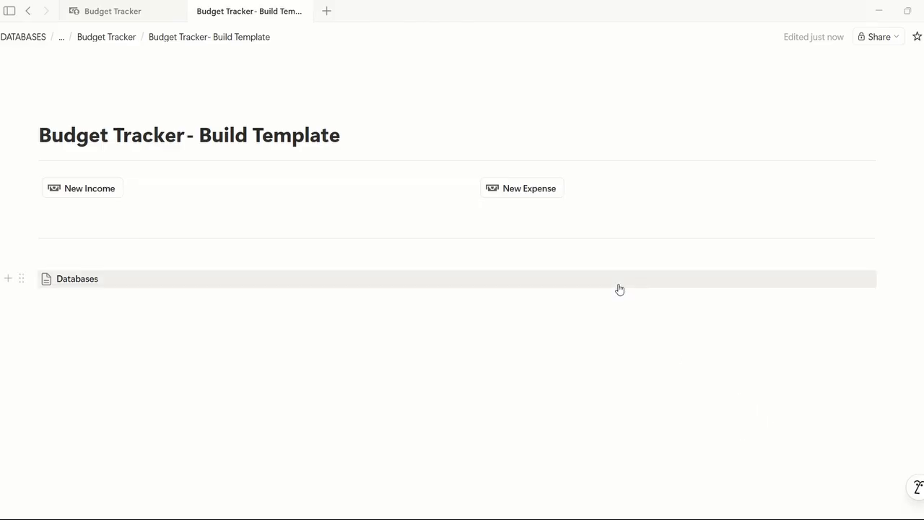
# Step: Remove the empty line beneath the New Income and New Expense buttons so the divider sits directly below them
pyautogui.click(138, 221)
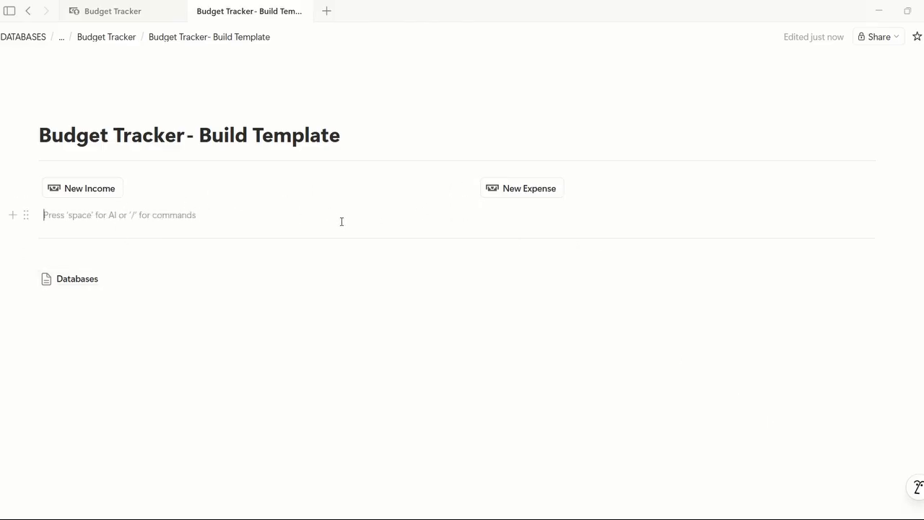
pyautogui.press('Up')
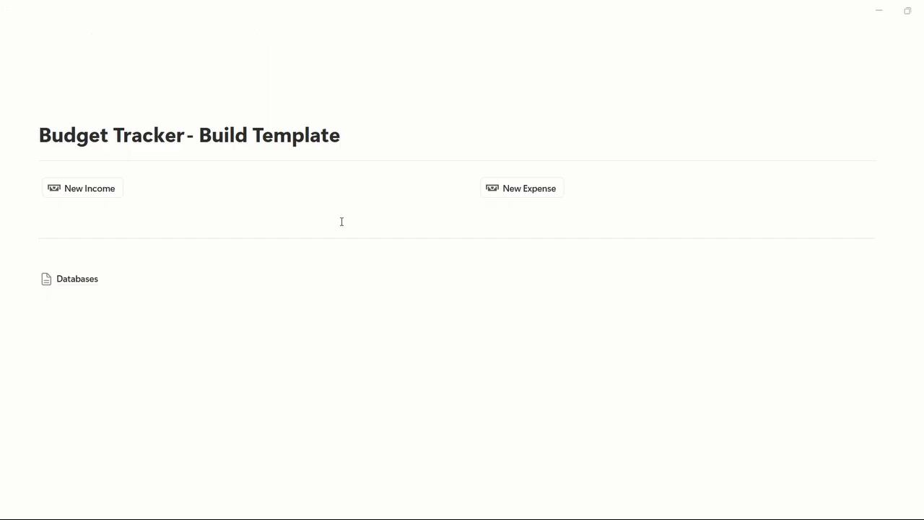
pyautogui.click(515, 227)
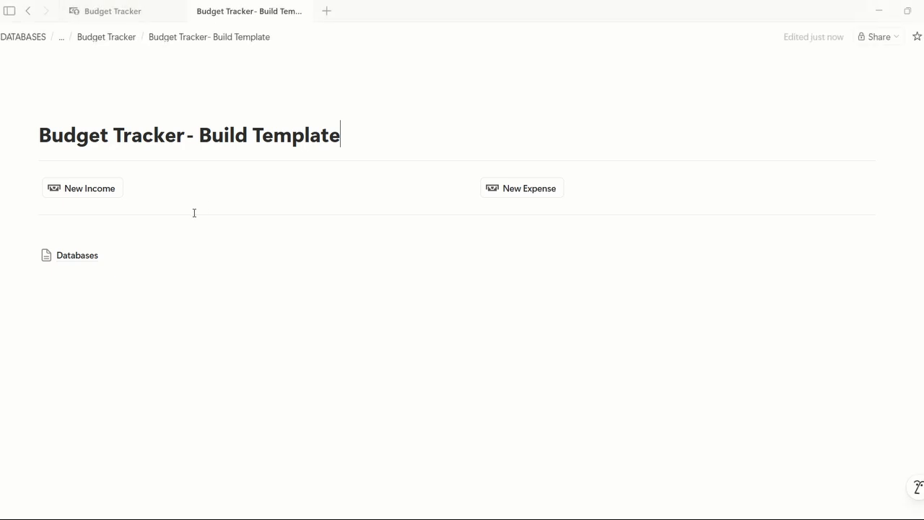
pyautogui.click(176, 229)
# Step: Check the original Budget Tracker page's header, then give the Build Template page the matching dark currency coin icon
pyautogui.click(153, 15)
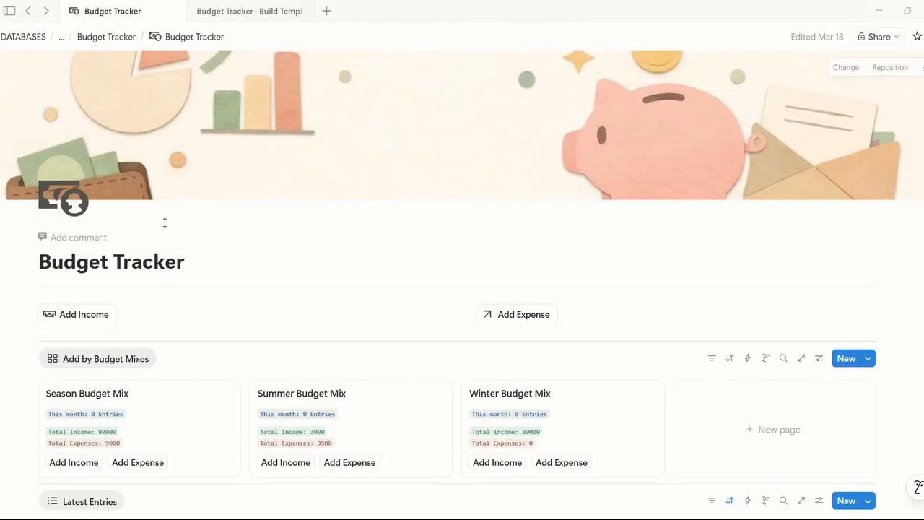
pyautogui.scroll(-1, 840, 312)
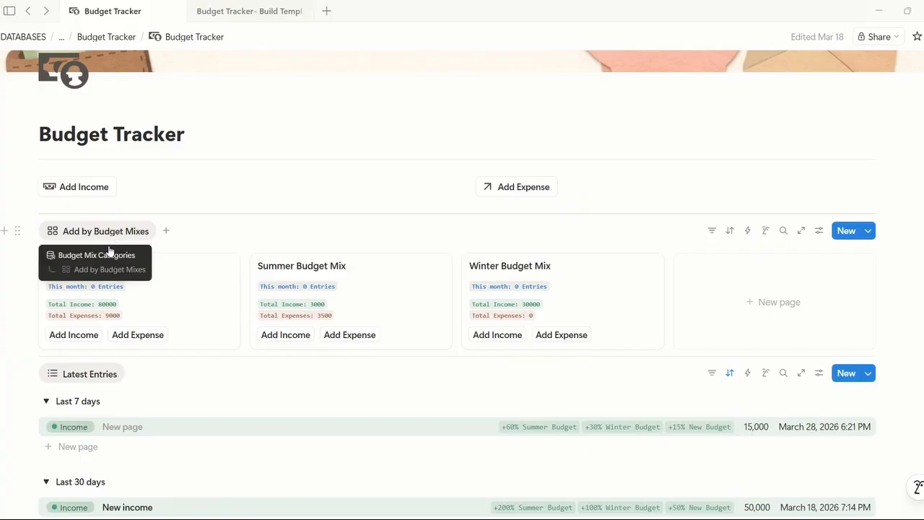
pyautogui.scroll(2, 894, 212)
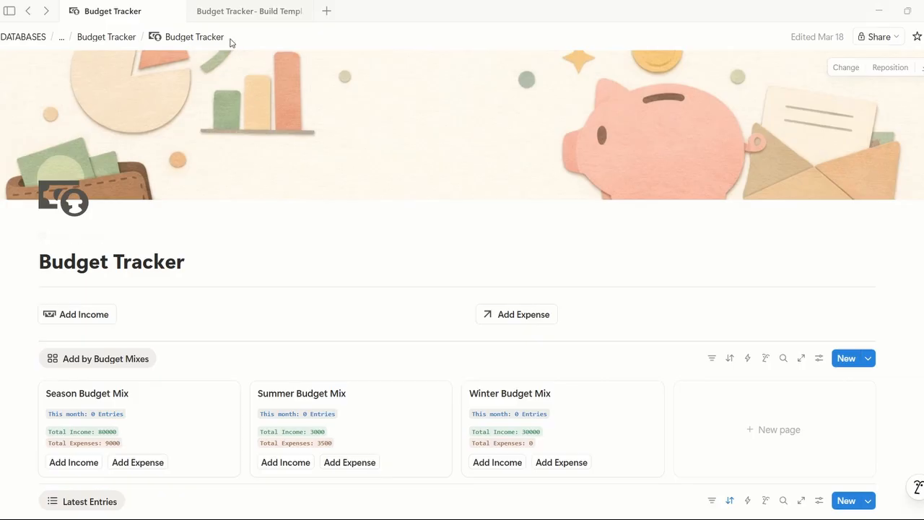
pyautogui.click(212, 11)
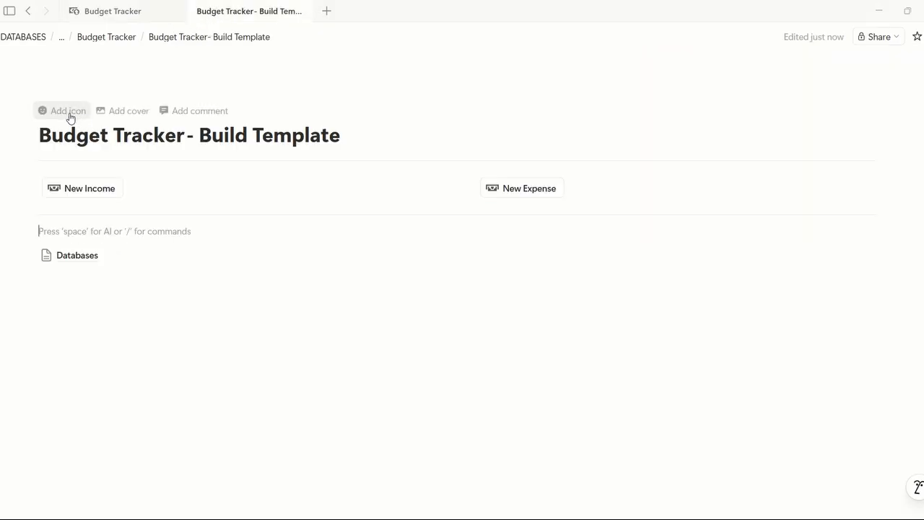
pyautogui.click(62, 117)
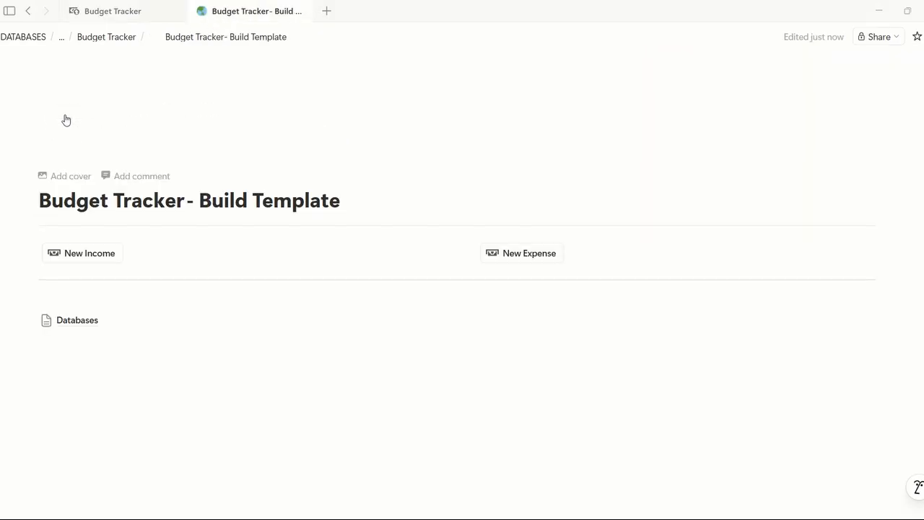
pyautogui.click(68, 144)
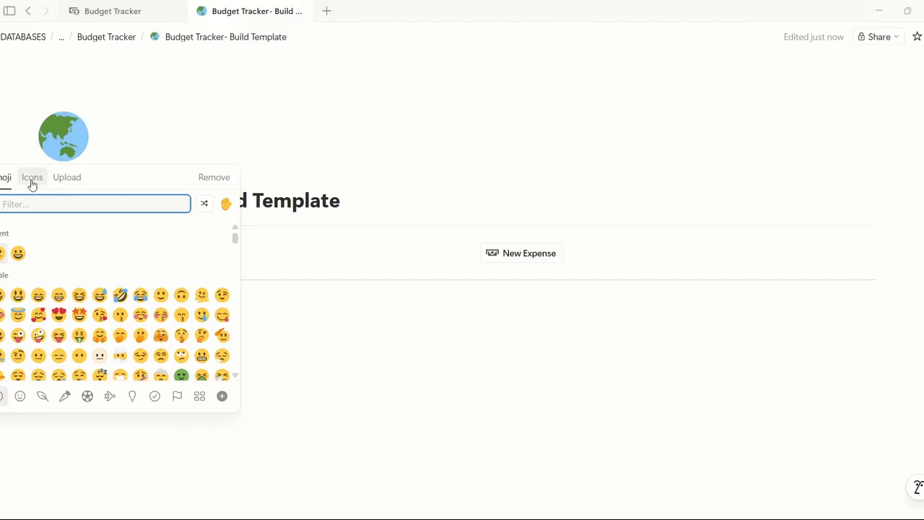
pyautogui.click(141, 11)
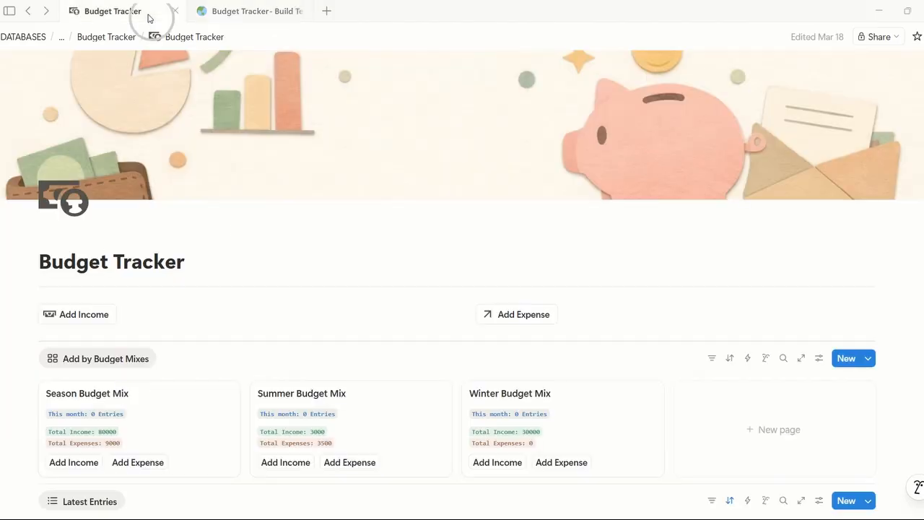
pyautogui.click(221, 19)
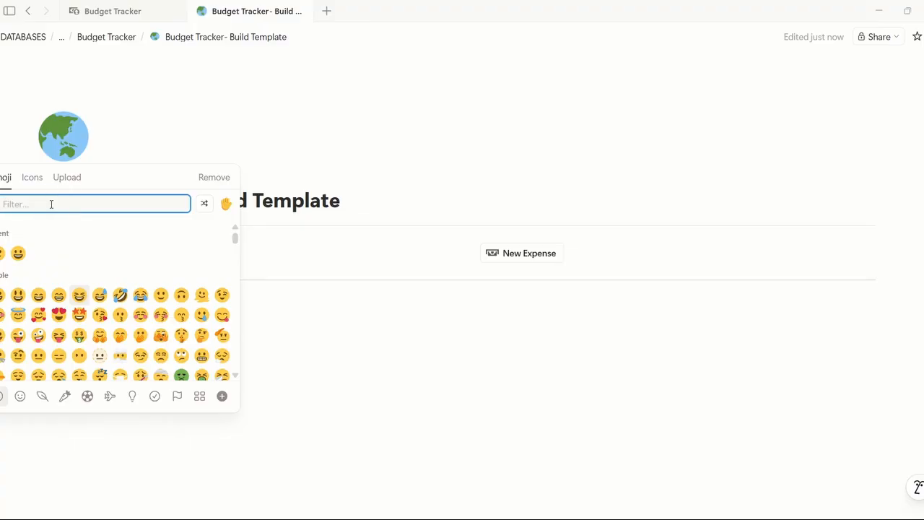
pyautogui.click(30, 179)
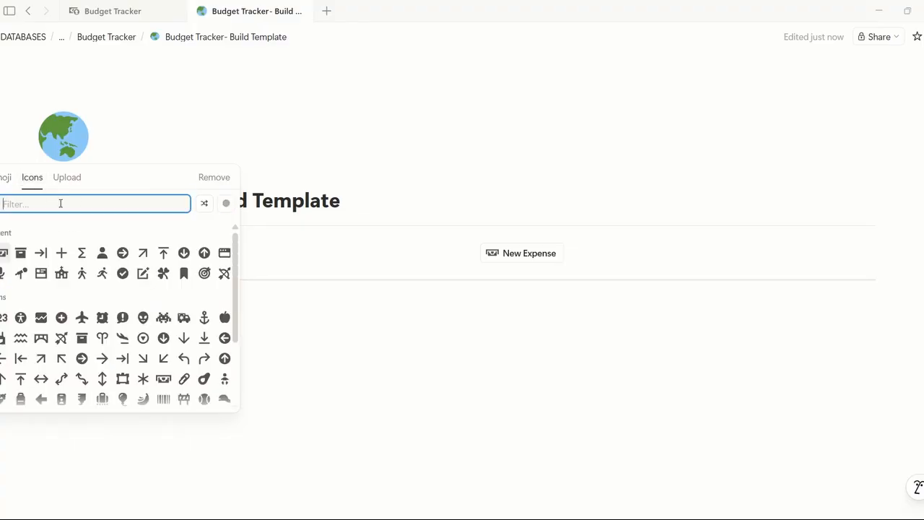
pyautogui.write('currency')
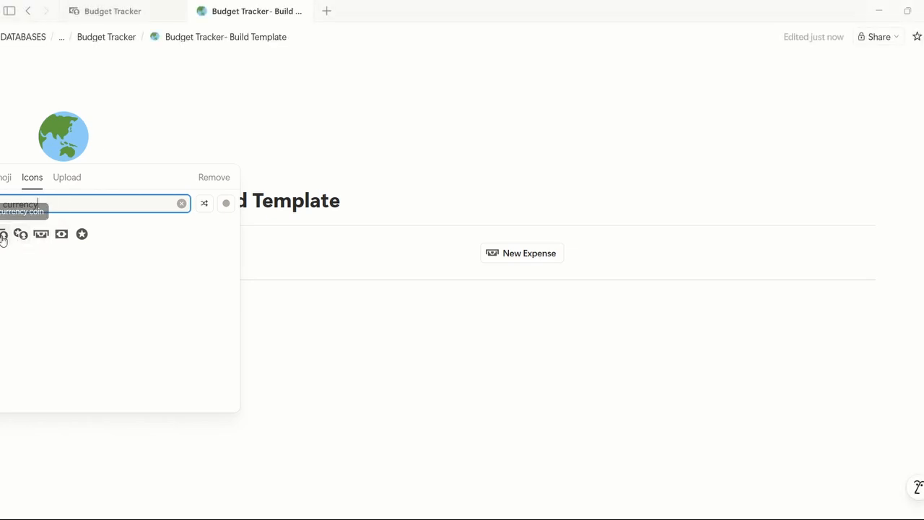
pyautogui.moveTo(2, 235)
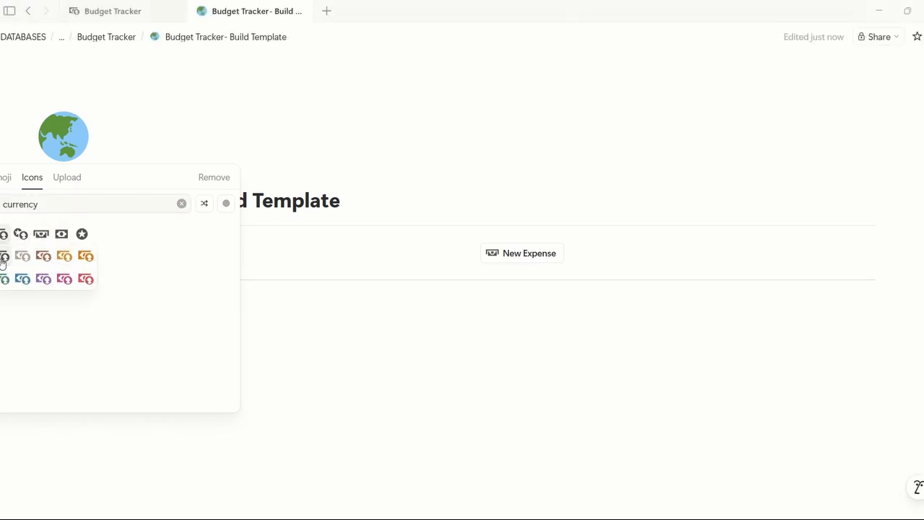
pyautogui.click(3, 258)
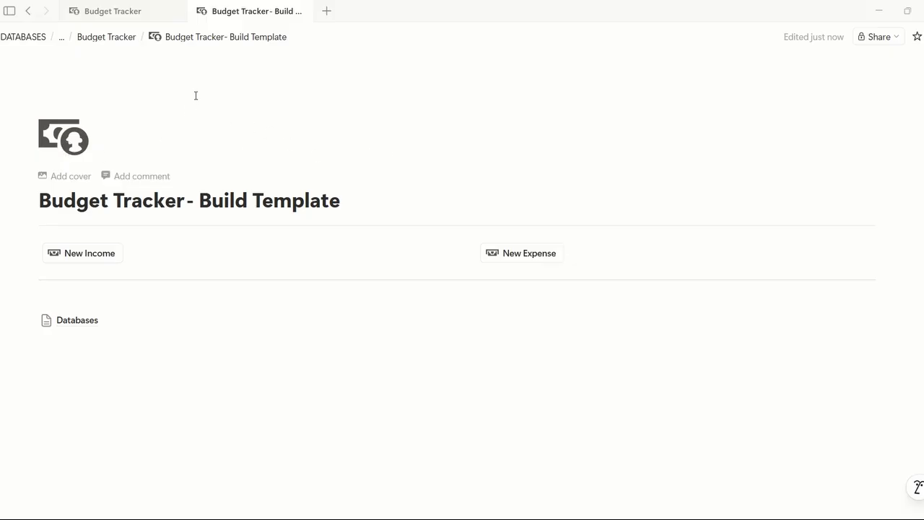
# Step: Add a cover to the Build Template page and change it to the Gradient 3 image
pyautogui.click(70, 177)
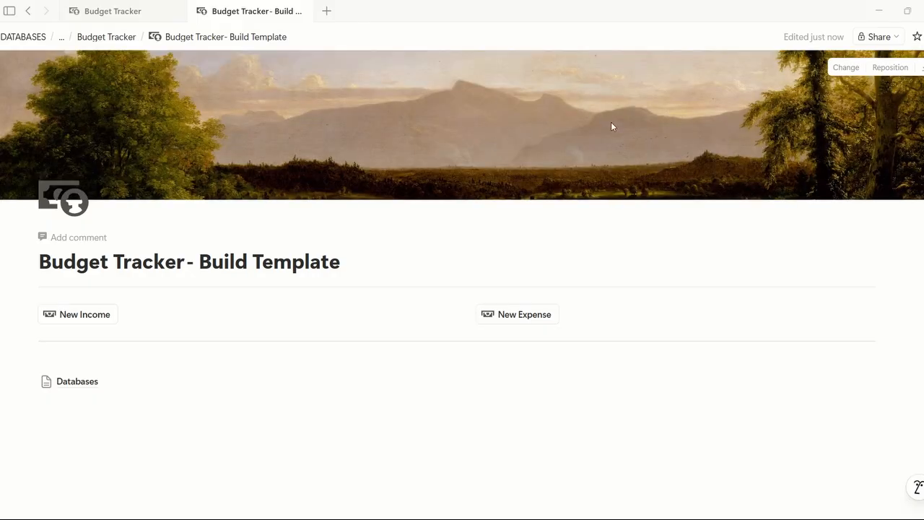
pyautogui.click(848, 69)
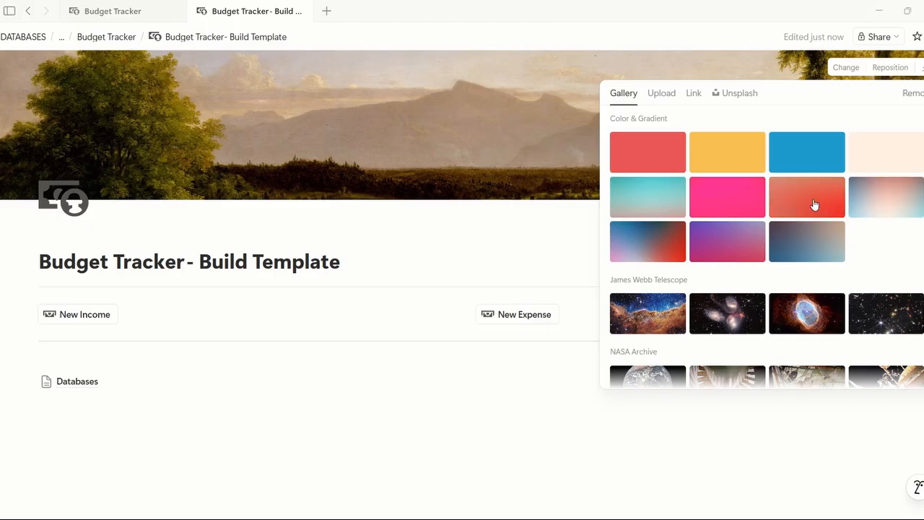
pyautogui.click(804, 251)
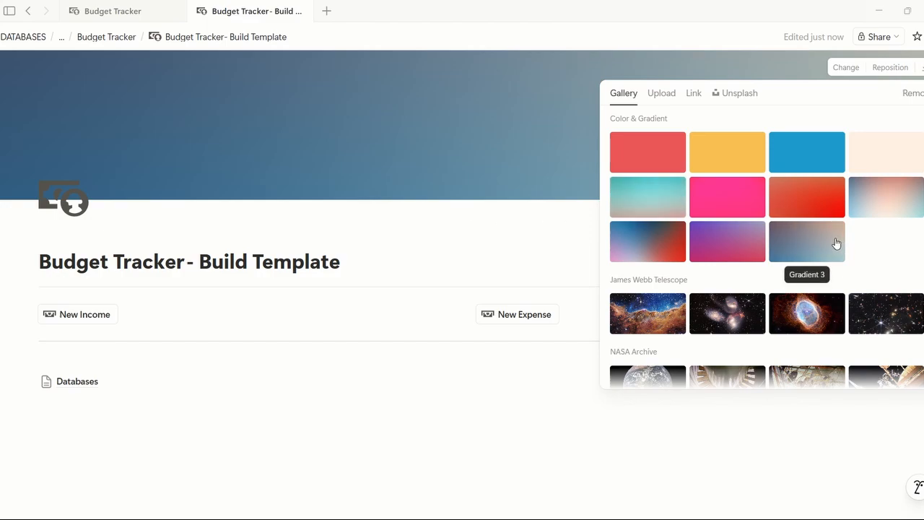
pyautogui.scroll(-2, 841, 209)
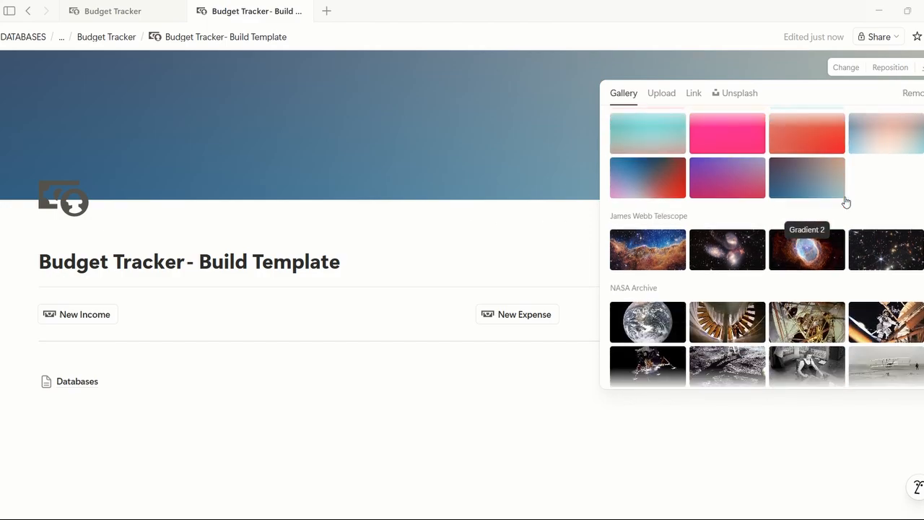
pyautogui.scroll(2, 846, 202)
pyautogui.click(531, 221)
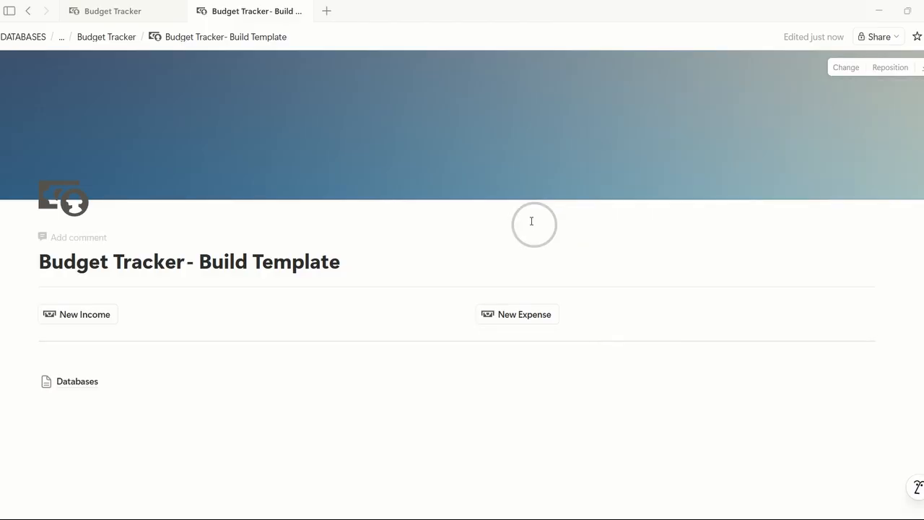
# Step: Try out different vertical positions for the gradient cover image and save the position
pyautogui.click(887, 67)
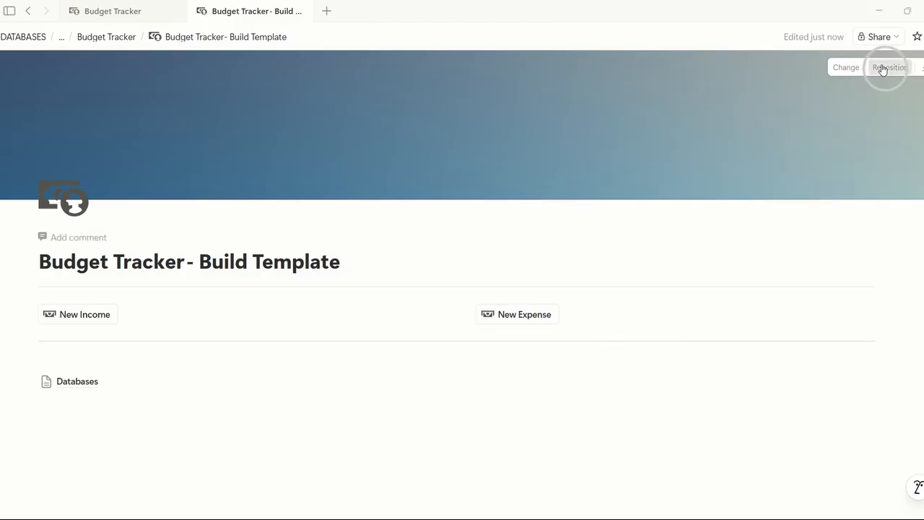
pyautogui.click(601, 95)
pyautogui.moveTo(303, 115); pyautogui.dragTo(282, 241)
pyautogui.moveTo(648, 101); pyautogui.dragTo(602, 170)
pyautogui.moveTo(647, 114); pyautogui.dragTo(665, 232)
pyautogui.moveTo(602, 86); pyautogui.dragTo(600, 311)
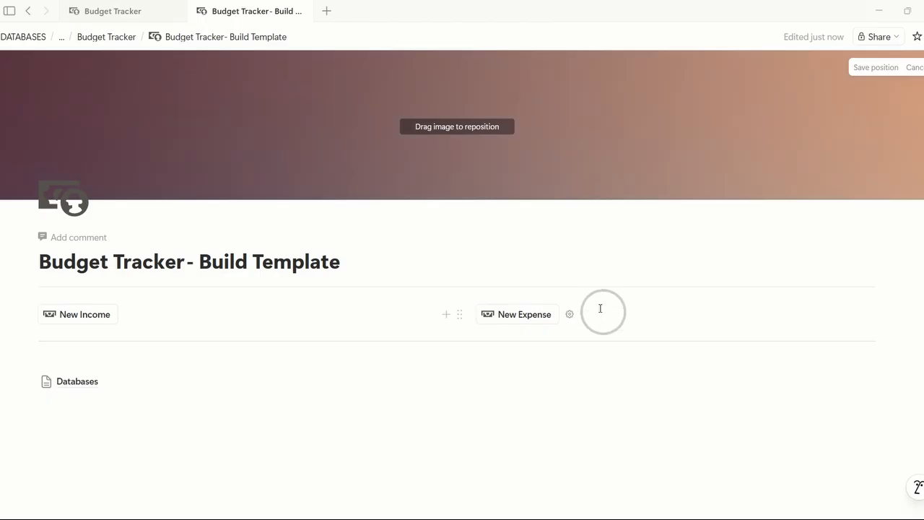
pyautogui.moveTo(591, 123); pyautogui.dragTo(653, 38)
pyautogui.moveTo(597, 172); pyautogui.dragTo(600, 3)
pyautogui.moveTo(575, 182); pyautogui.dragTo(582, 58)
pyautogui.moveTo(560, 163); pyautogui.dragTo(562, 6)
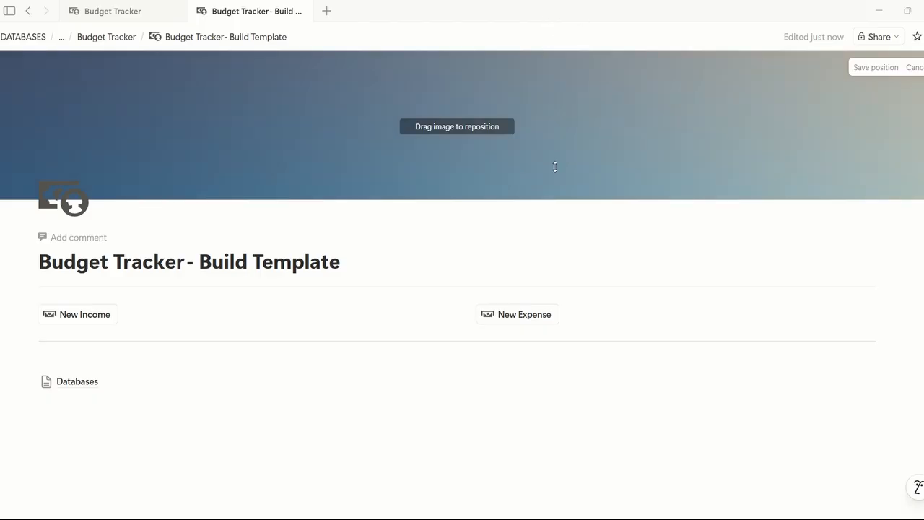
pyautogui.moveTo(554, 183); pyautogui.dragTo(549, 22)
pyautogui.moveTo(556, 160); pyautogui.dragTo(516, 16)
pyautogui.moveTo(542, 177); pyautogui.dragTo(527, 32)
pyautogui.moveTo(577, 195); pyautogui.dragTo(576, 113)
pyautogui.click(574, 183)
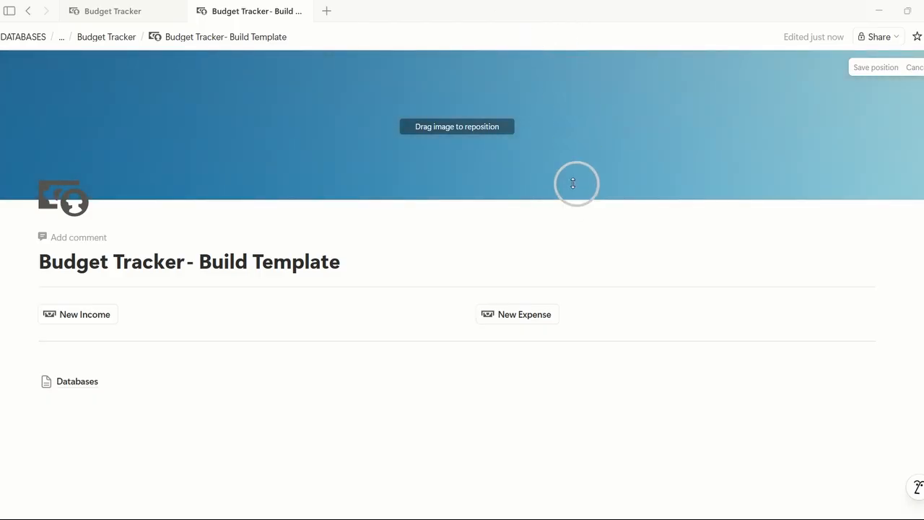
pyautogui.click(877, 68)
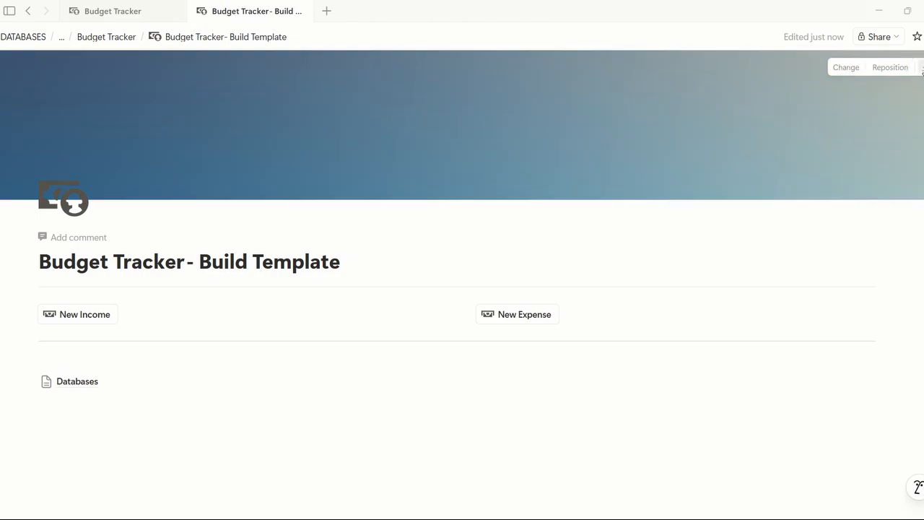
# Step: Change the page cover to the solid light peach color from the Color & Gradient gallery
pyautogui.click(841, 69)
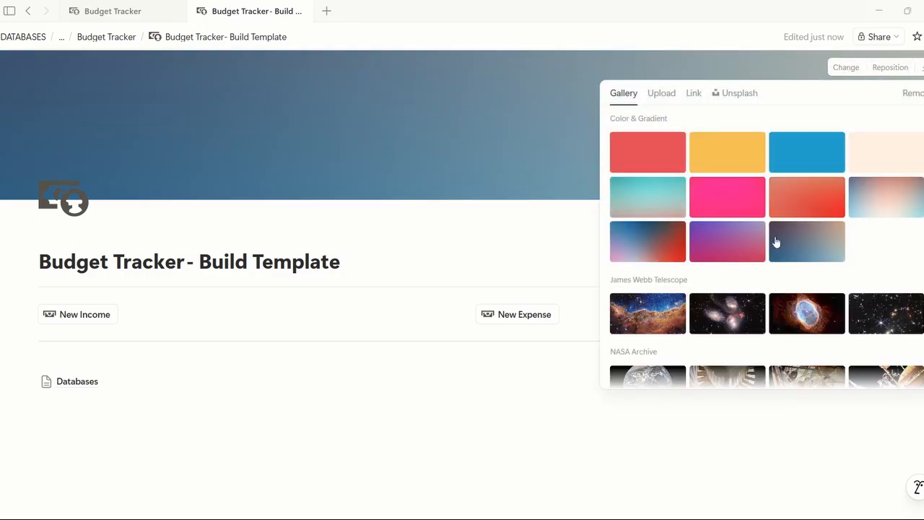
pyautogui.click(889, 160)
pyautogui.click(453, 152)
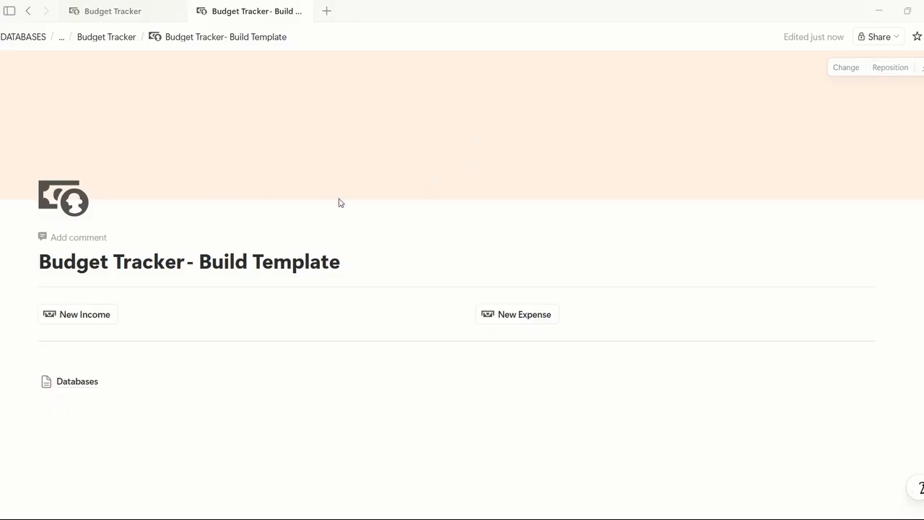
# Step: Examine the Add by Budget Mixes gallery and its block options on the original Budget Tracker page, then return to the Build Template page
pyautogui.scroll(-1, 587, 233)
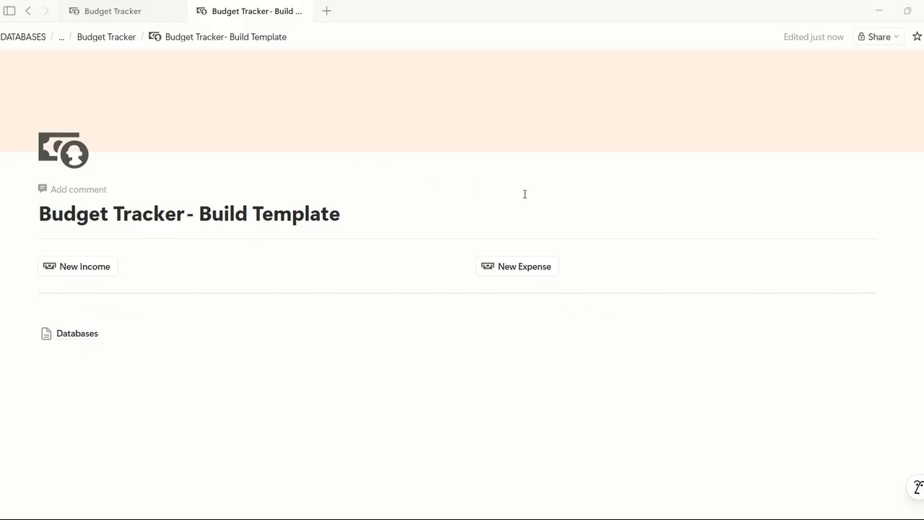
pyautogui.click(116, 309)
pyautogui.click(144, 11)
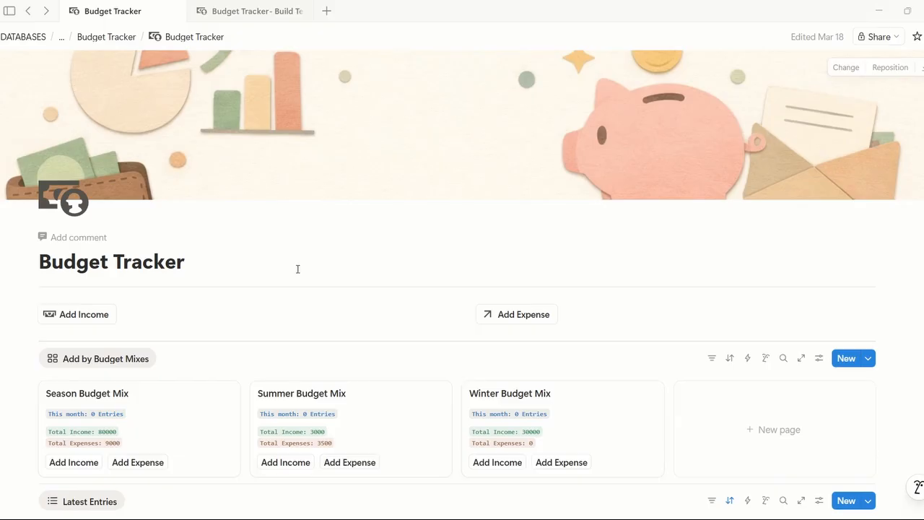
pyautogui.scroll(-3, 637, 293)
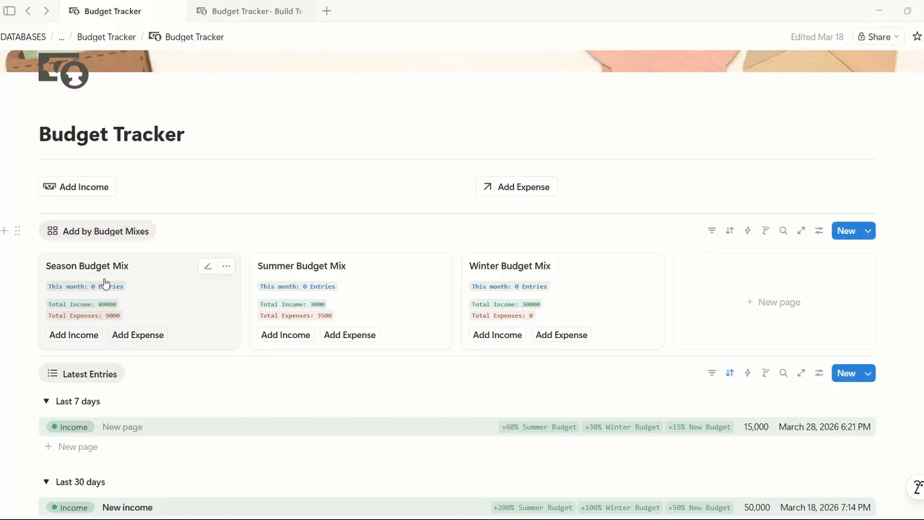
pyautogui.click(18, 232)
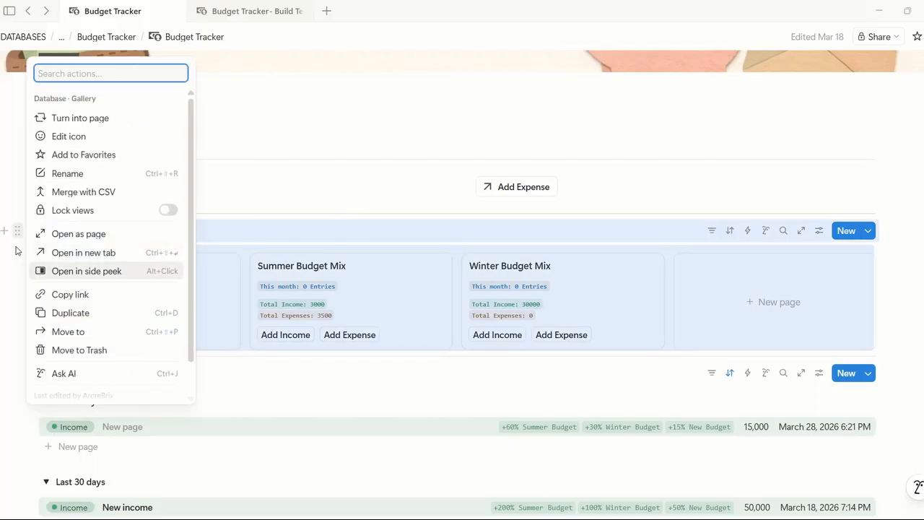
pyautogui.press('Escape')
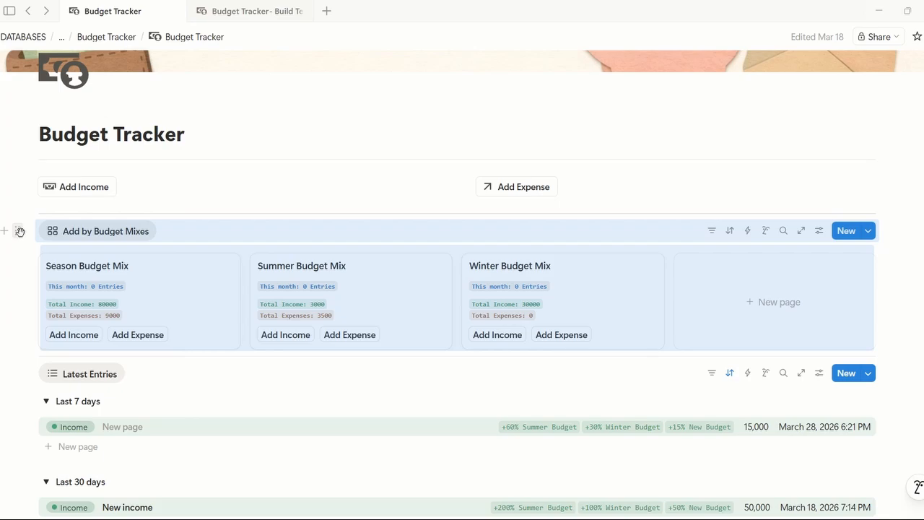
pyautogui.click(900, 224)
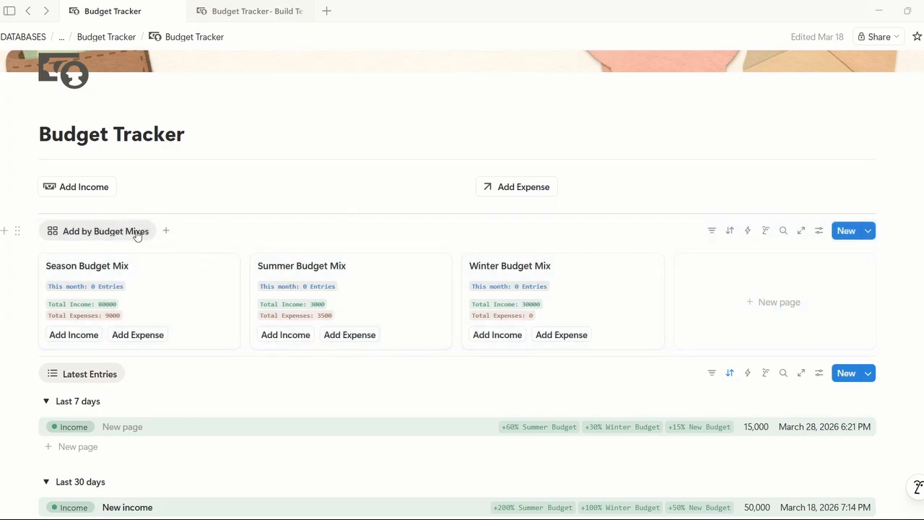
pyautogui.click(238, 11)
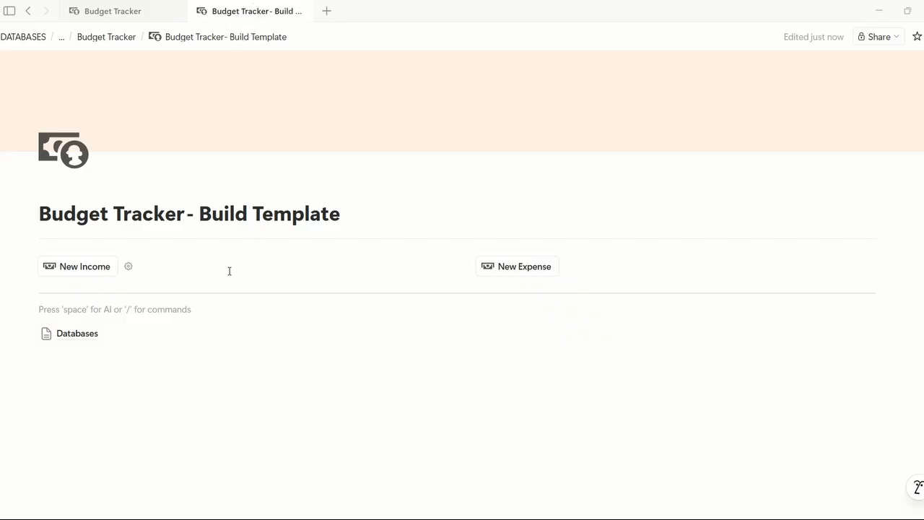
pyautogui.click(211, 308)
pyautogui.write('/database')
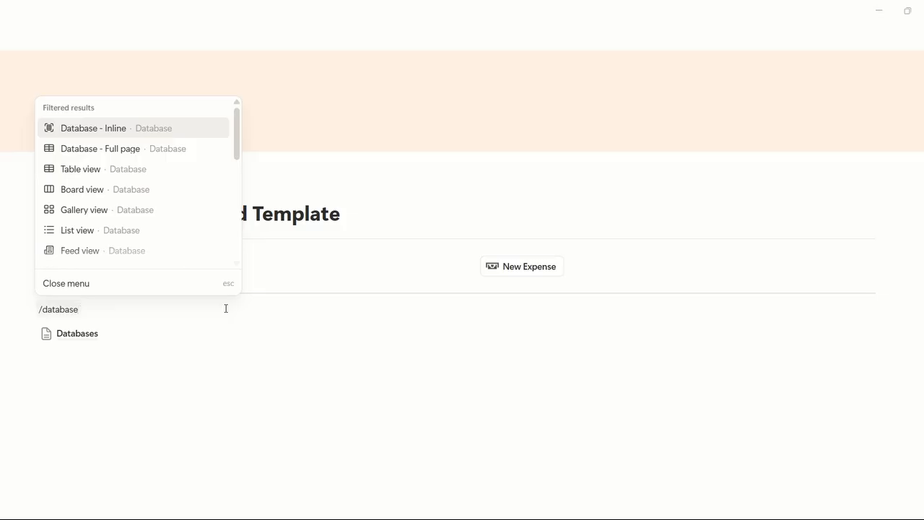
pyautogui.press('Return')
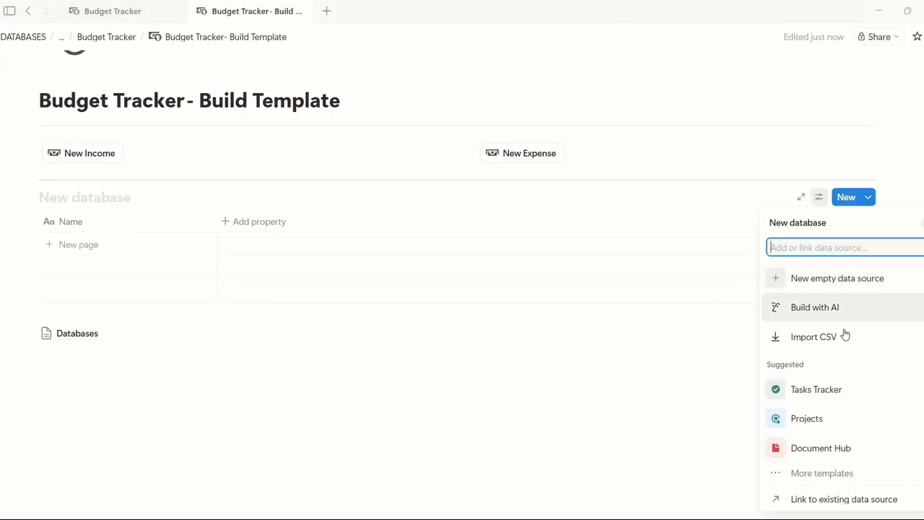
pyautogui.click(834, 247)
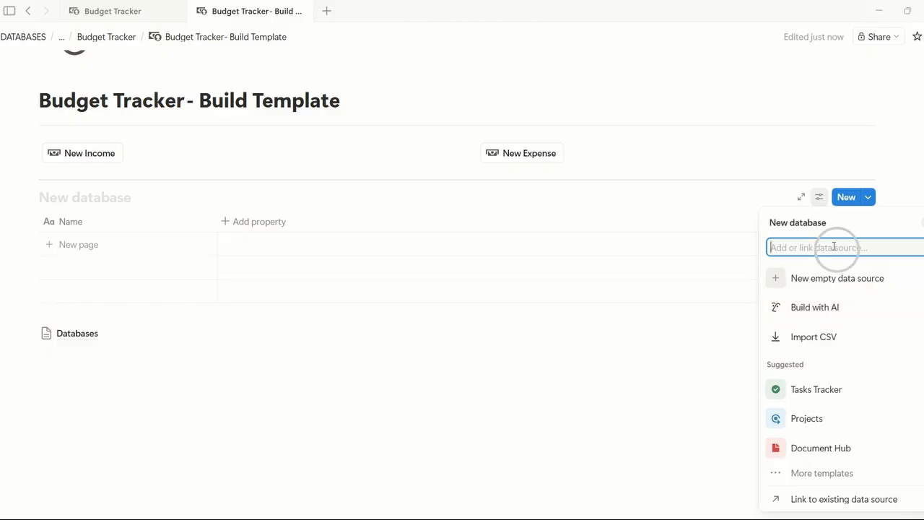
pyautogui.write('budget mix')
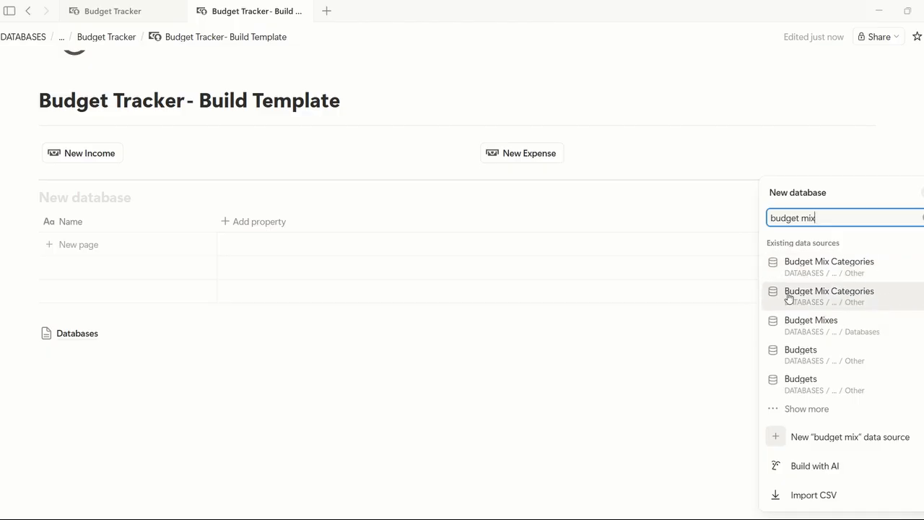
pyautogui.click(717, 296)
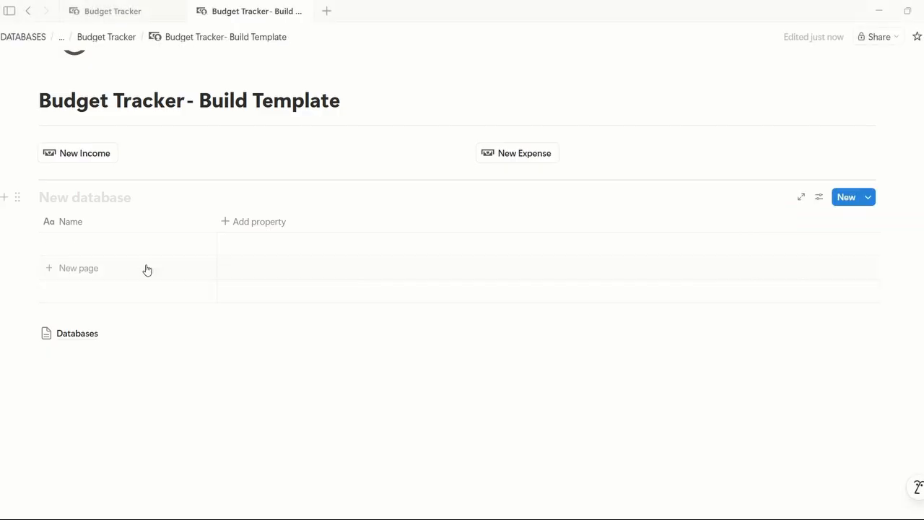
pyautogui.click(16, 198)
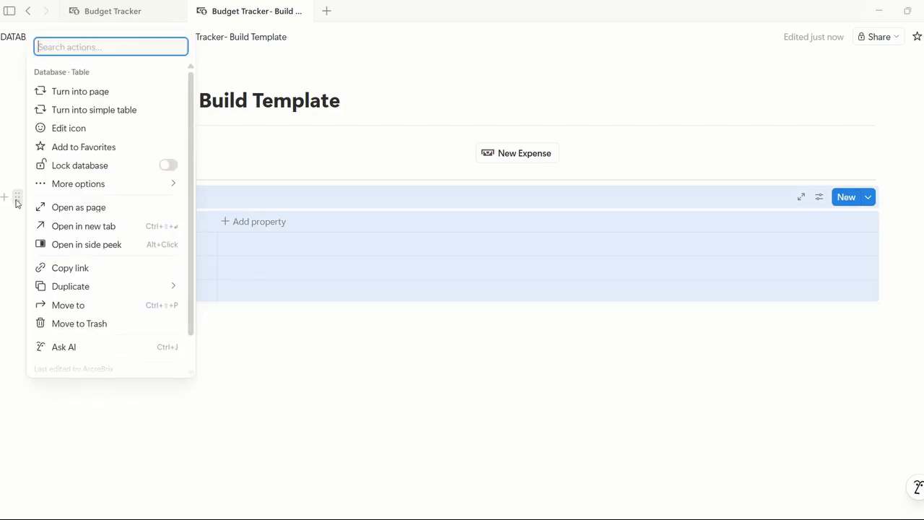
pyautogui.press('Delete')
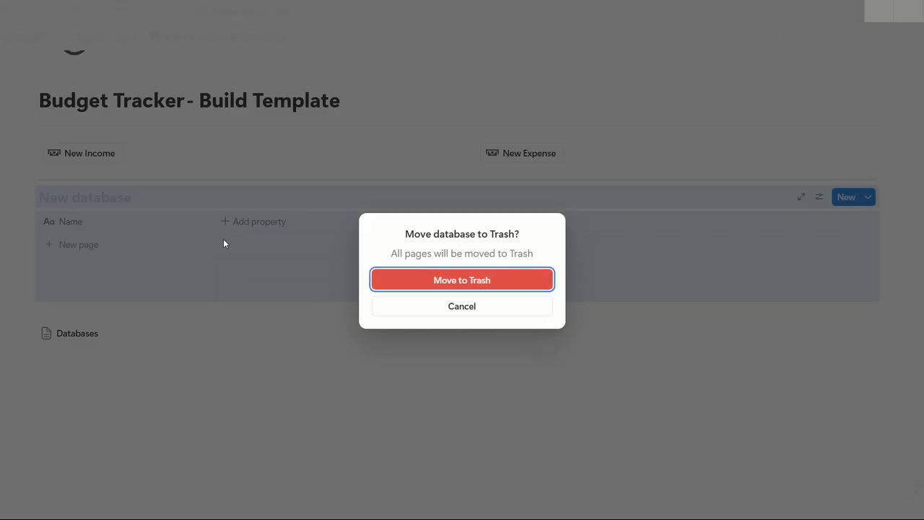
pyautogui.click(480, 283)
pyautogui.hotkey('ctrl', 'z')
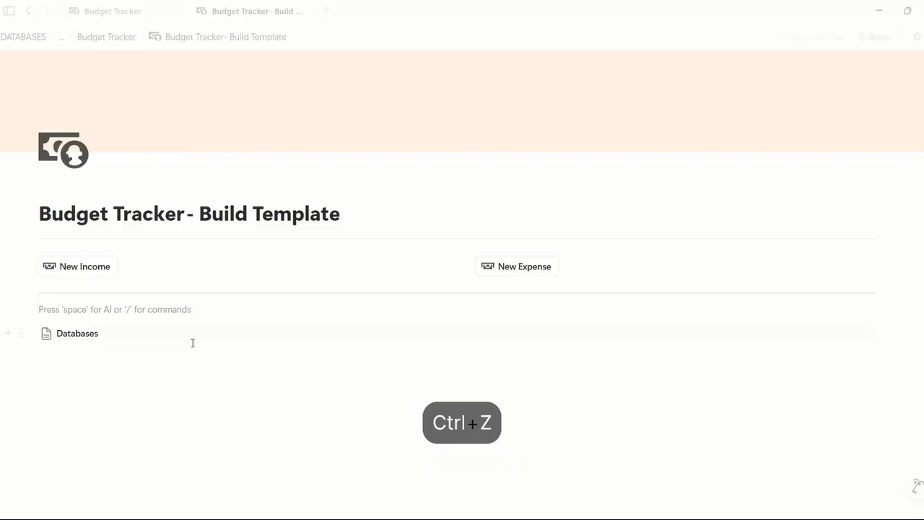
# Step: Copy the link to the Budget Mixes database from the Databases page
pyautogui.click(238, 337)
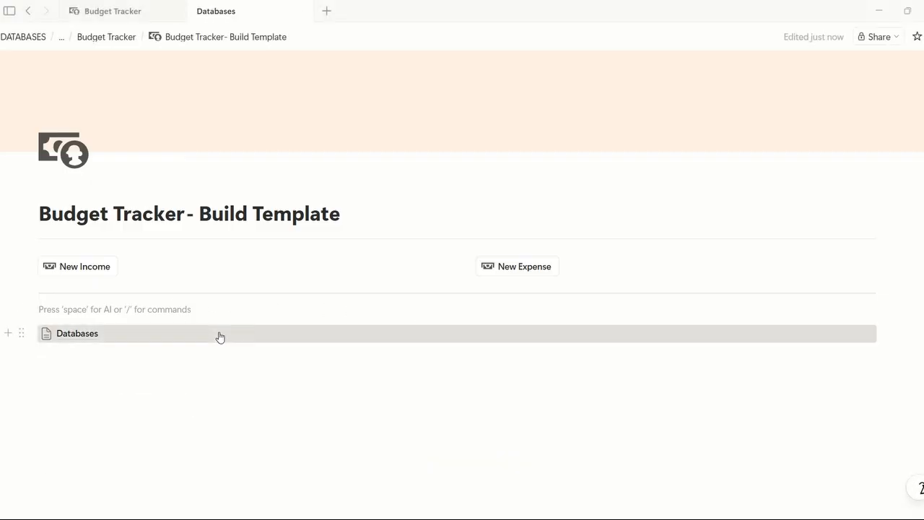
pyautogui.scroll(-1, 64, 315)
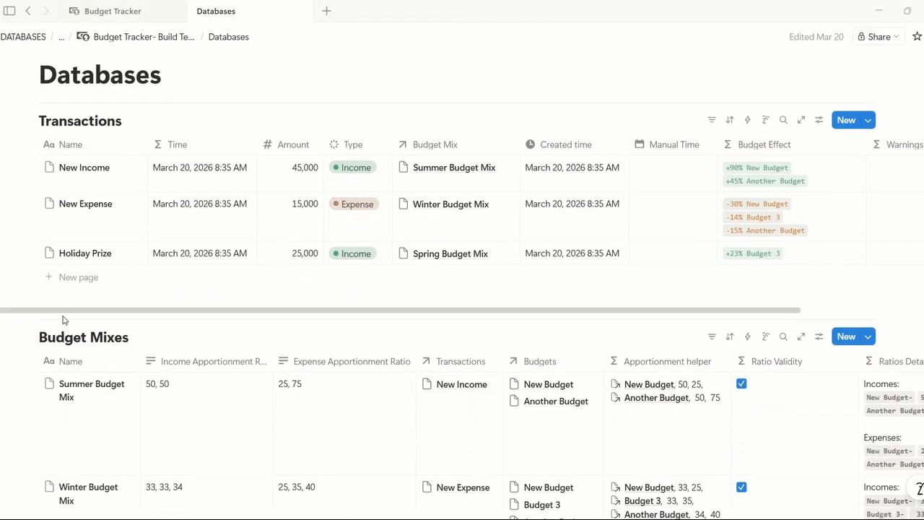
pyautogui.click(17, 336)
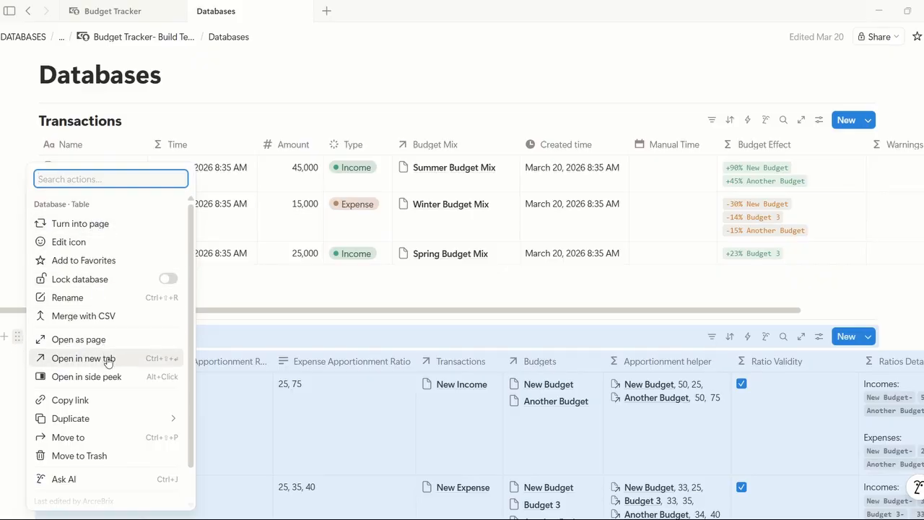
pyautogui.click(108, 399)
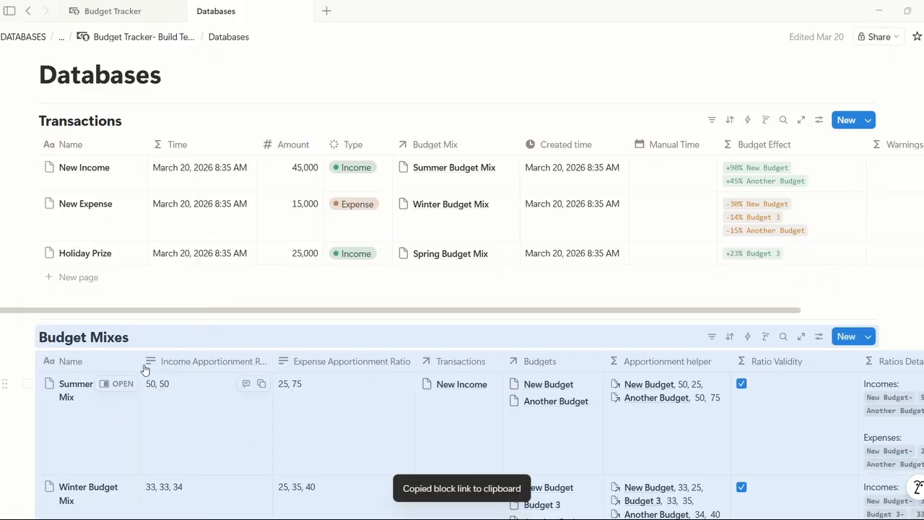
pyautogui.click(88, 216)
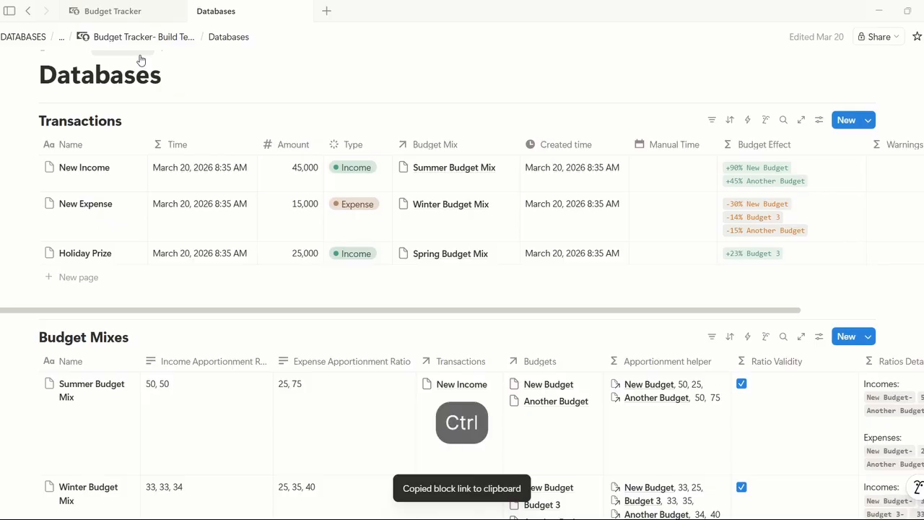
# Step: Paste the copied Budget Mixes link into the Build Template page's empty line above Databases as a linked database view
pyautogui.hotkey('ctrl', '[')
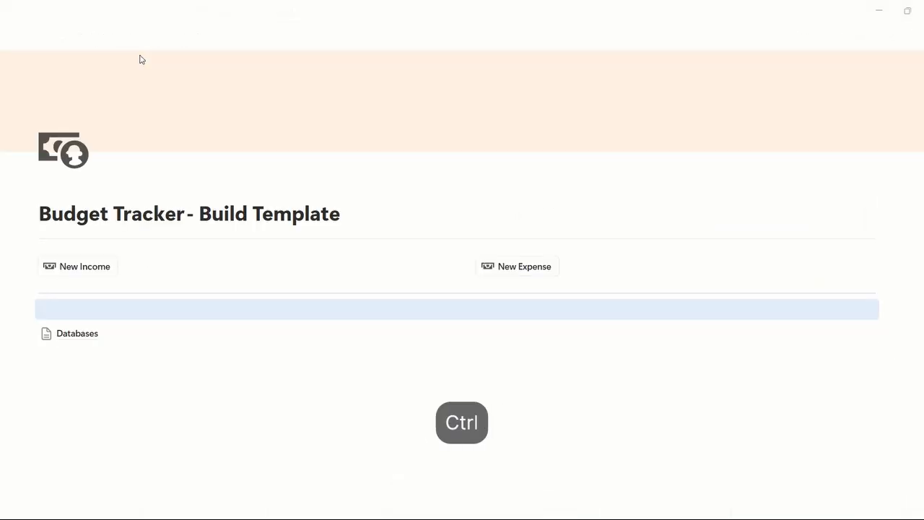
pyautogui.click(158, 313)
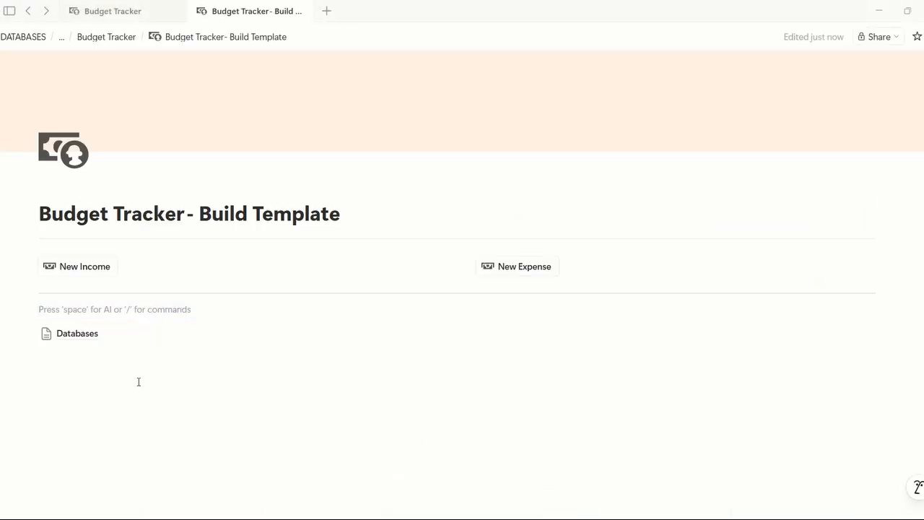
pyautogui.hotkey('ctrl', 'v')
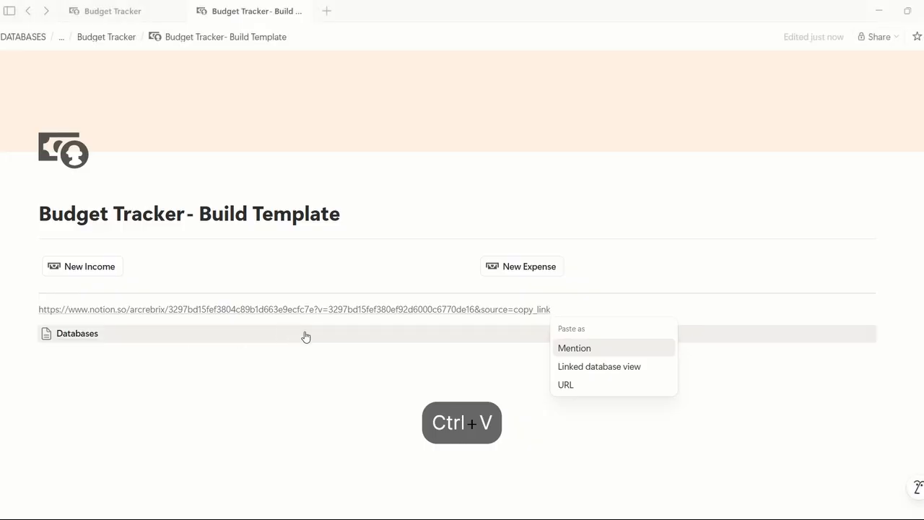
pyautogui.click(654, 367)
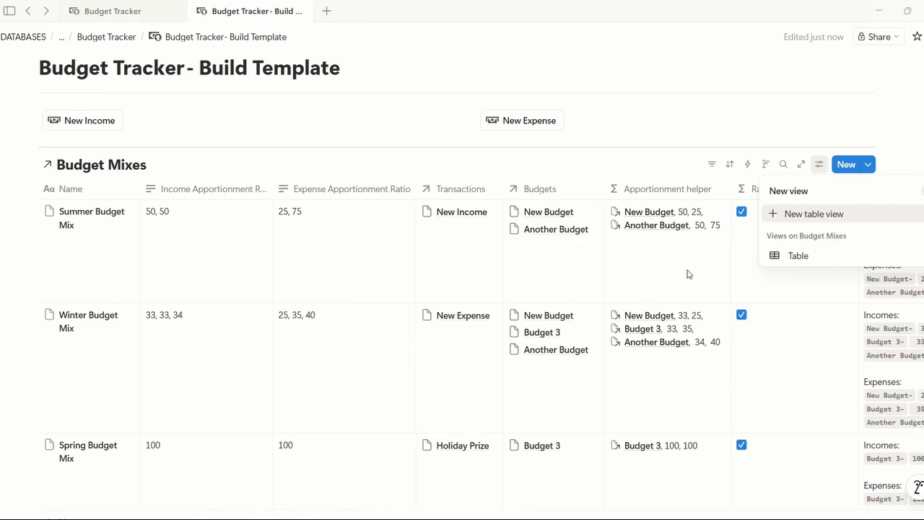
# Step: Create a new view for the linked Budget Mixes database with the Gallery layout and name it Budget Mixes
pyautogui.click(861, 215)
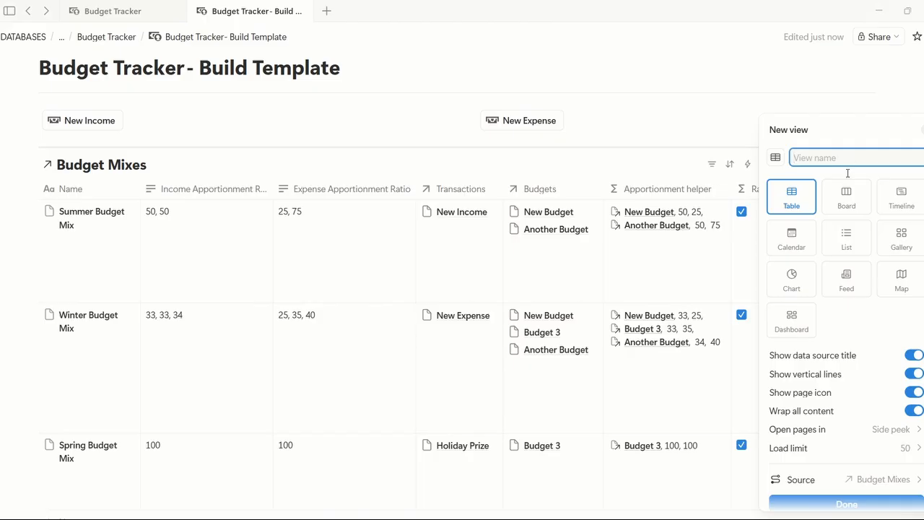
pyautogui.click(904, 241)
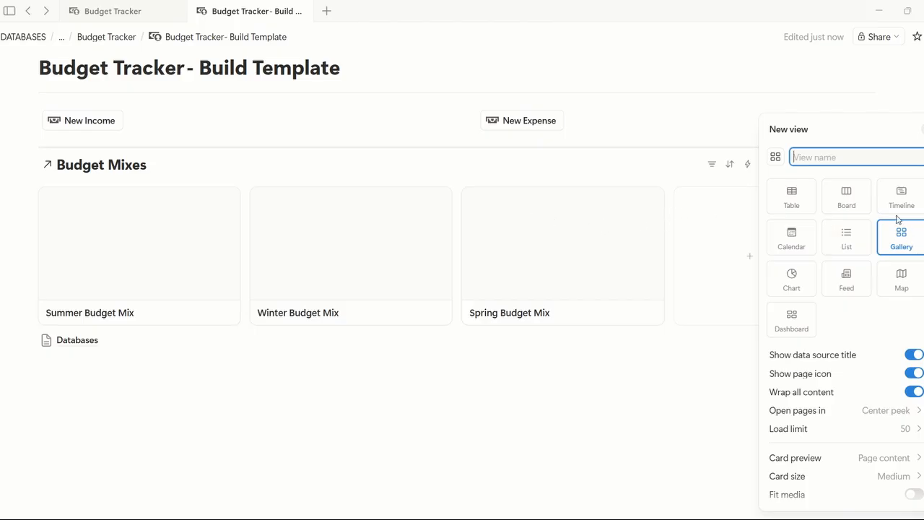
pyautogui.click(866, 163)
pyautogui.write('Add')
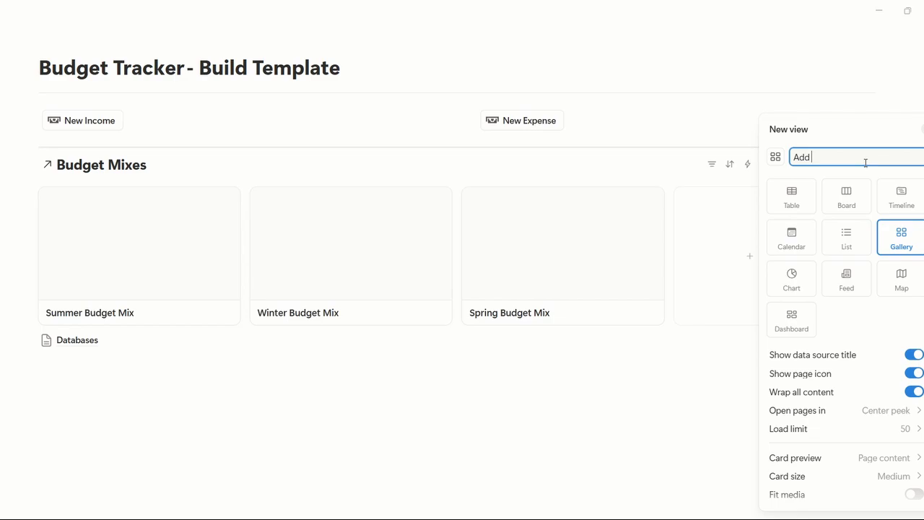
pyautogui.press('shift')
pyautogui.press('BackSpace')
pyautogui.write('B')
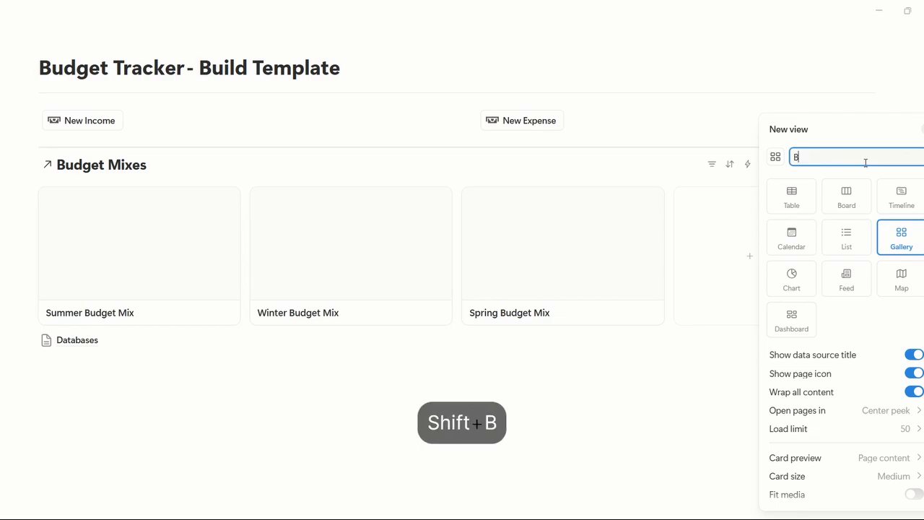
pyautogui.write('udget Mix')
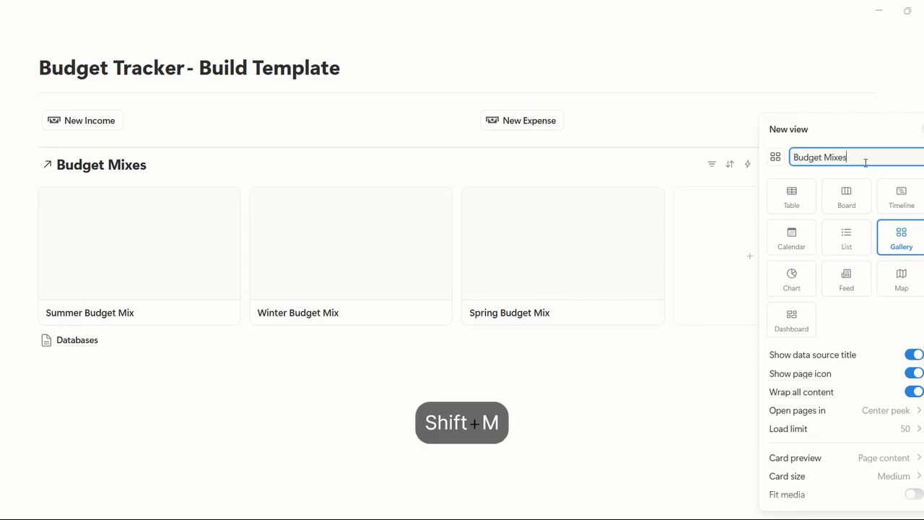
pyautogui.write('es')
pyautogui.press('Return')
pyautogui.press('Escape')
# Step: Compare the new Budget Mixes gallery with the header of the original dashboard's gallery
pyautogui.scroll(3, 794, 202)
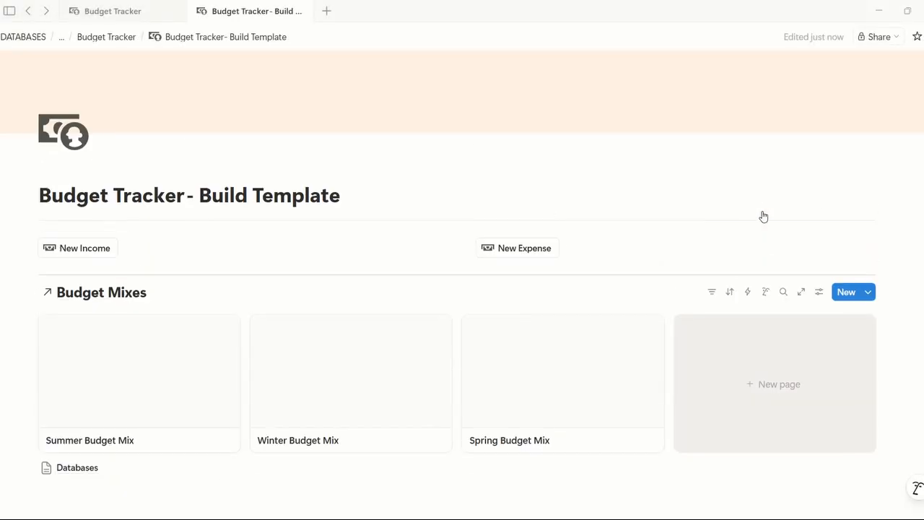
pyautogui.click(138, 13)
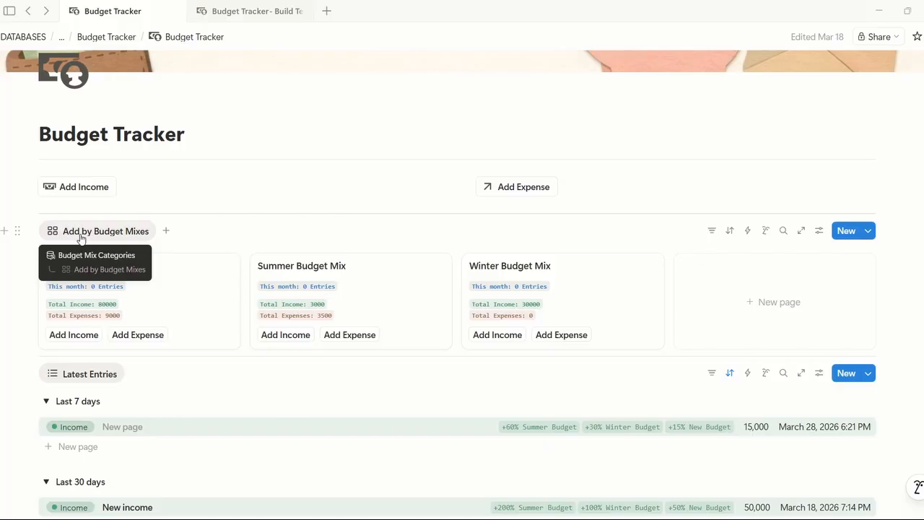
pyautogui.click(243, 11)
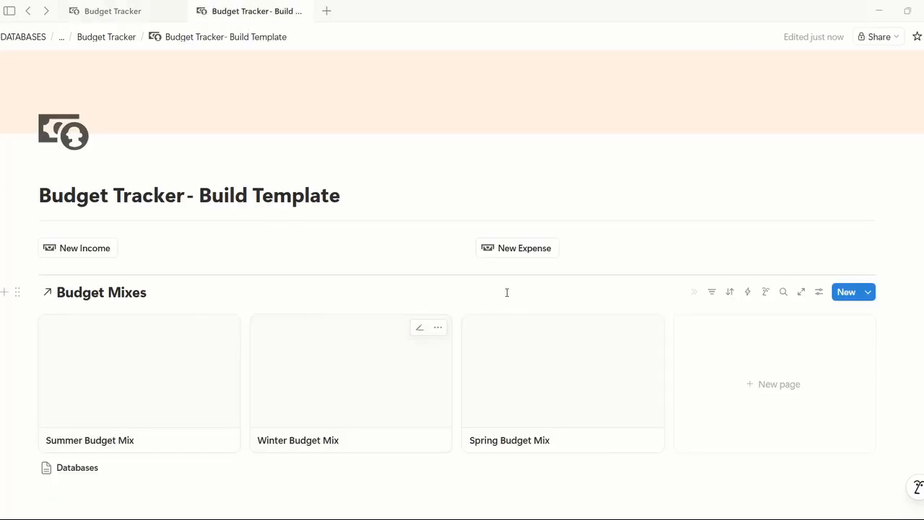
# Step: Add a divider between the Budget Mixes gallery and the Databases page link, removing the leftover empty line
pyautogui.scroll(-2, 880, 294)
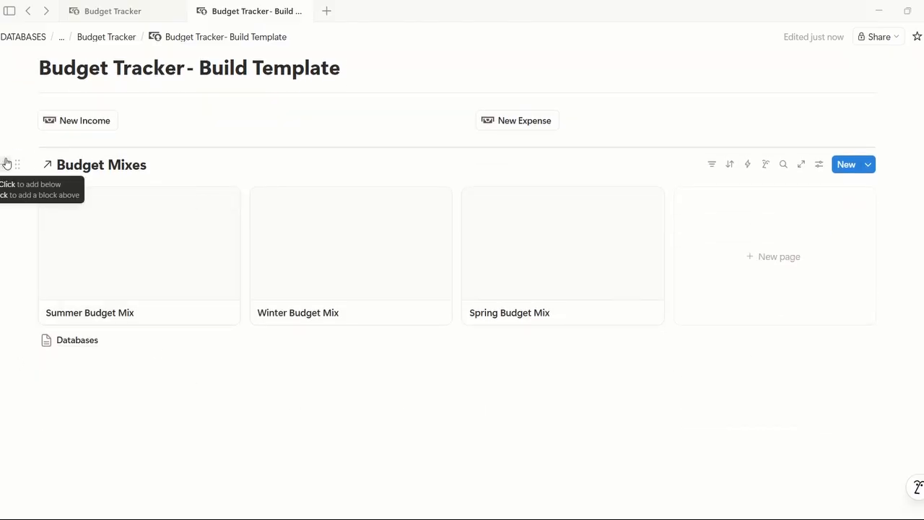
pyautogui.click(10, 163)
pyautogui.write('---')
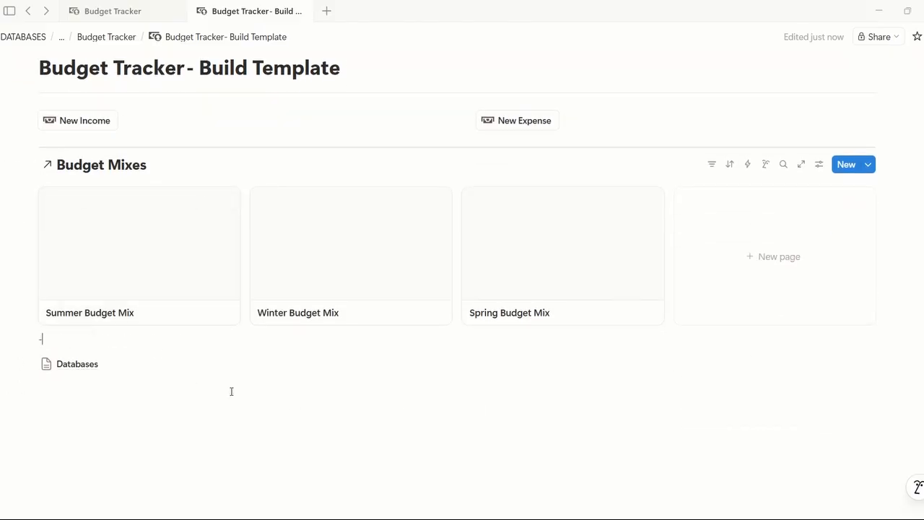
pyautogui.press('BackSpace')
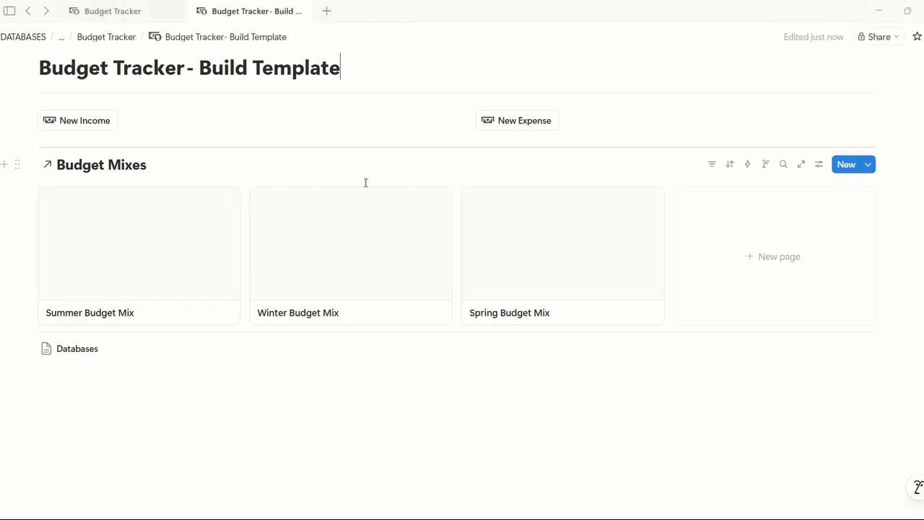
# Step: Hide the data source title of the Budget Mixes gallery view and set its load limit to 25
pyautogui.click(820, 166)
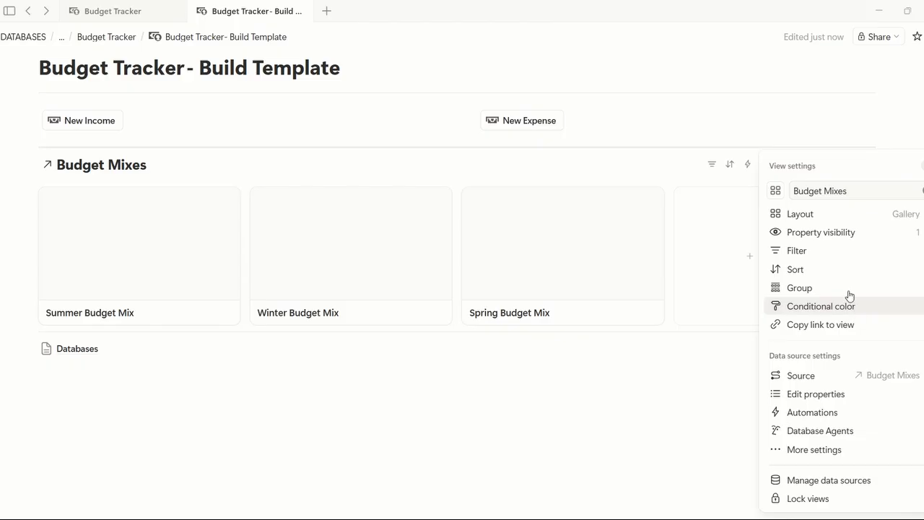
pyautogui.click(858, 220)
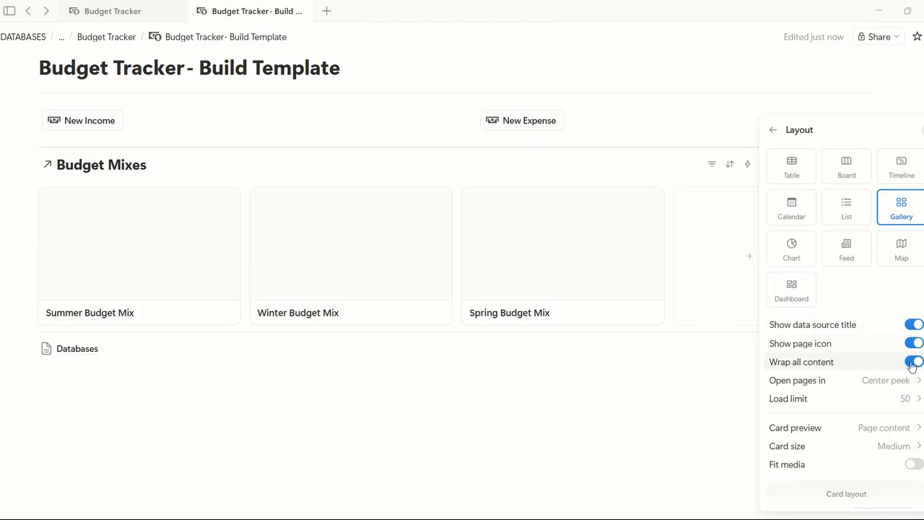
pyautogui.click(914, 325)
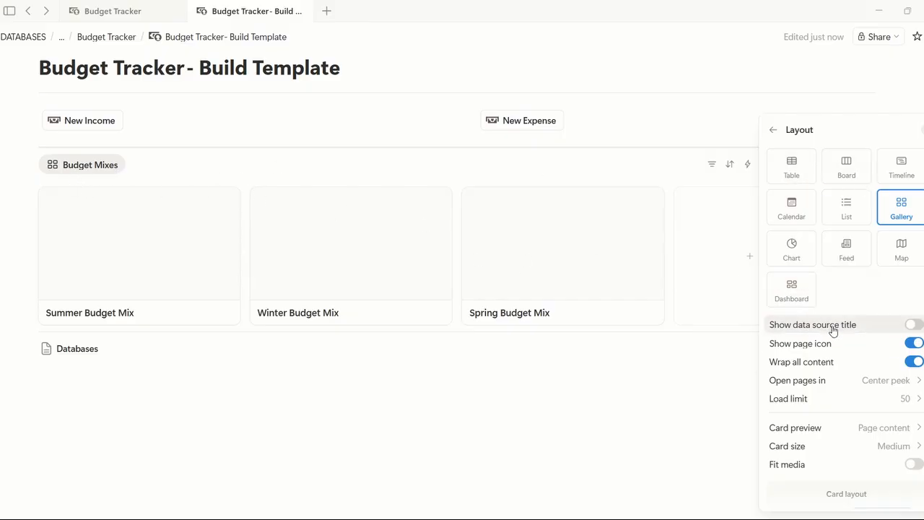
pyautogui.click(894, 400)
pyautogui.click(839, 438)
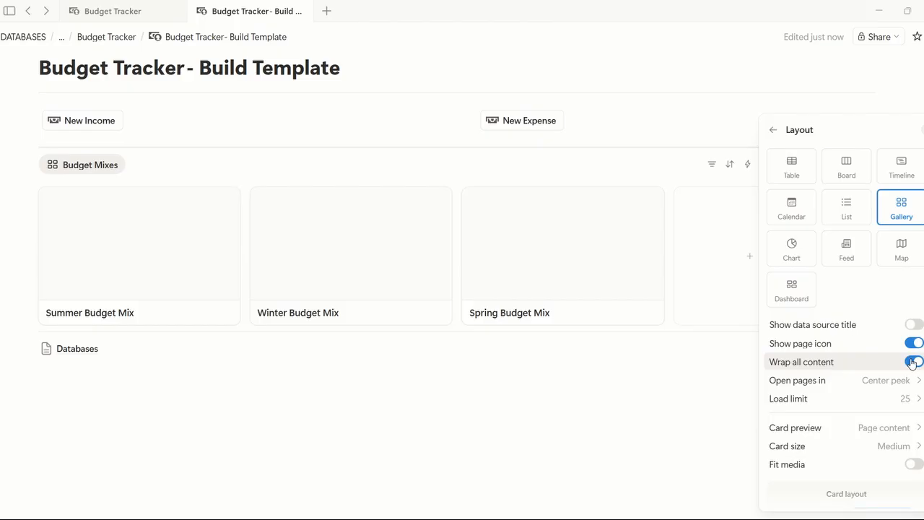
# Step: Set the Budget Mixes gallery's card preview to None and its card size to Small
pyautogui.scroll(-2, 864, 356)
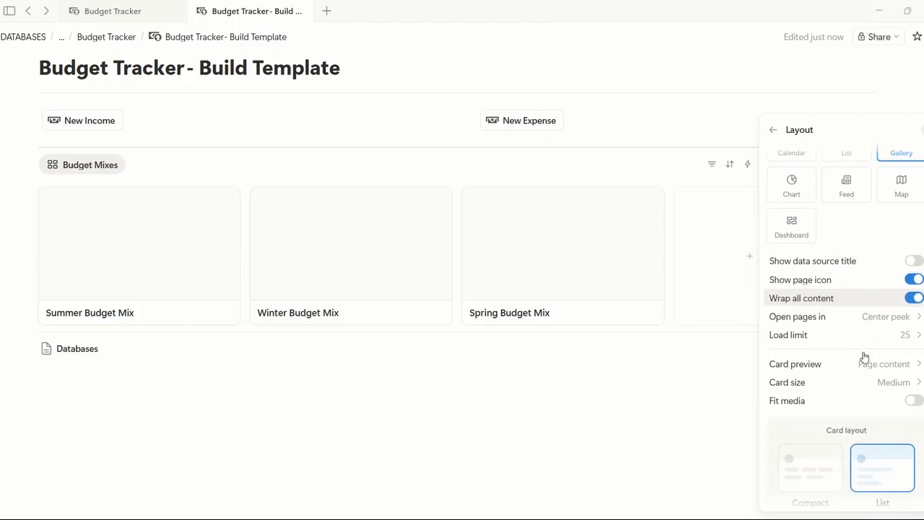
pyautogui.click(897, 366)
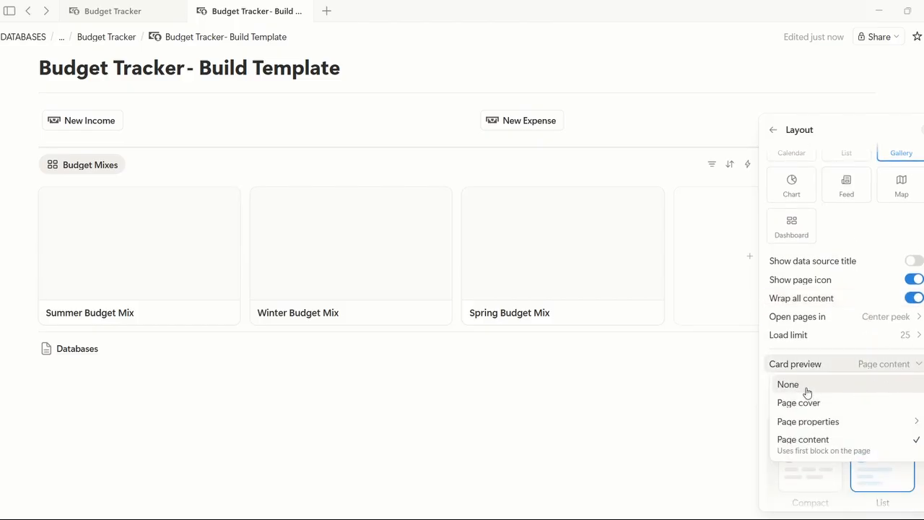
pyautogui.click(807, 386)
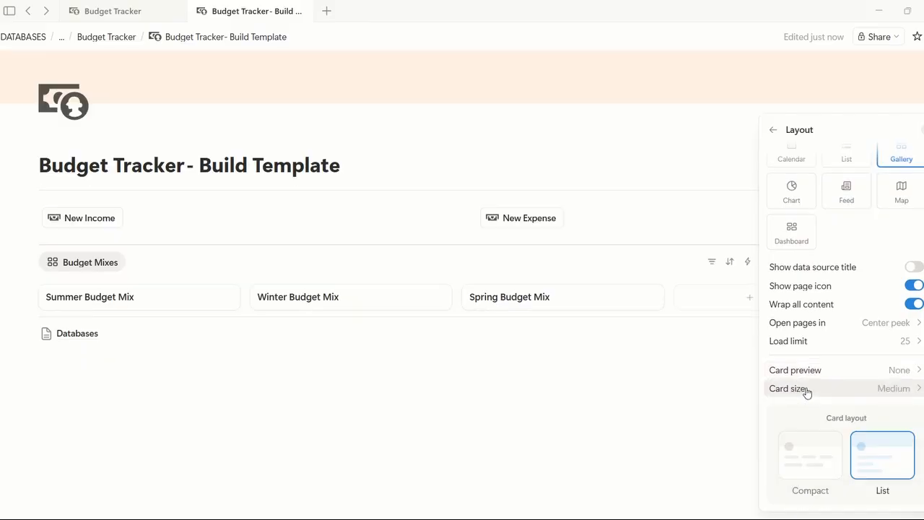
pyautogui.click(862, 372)
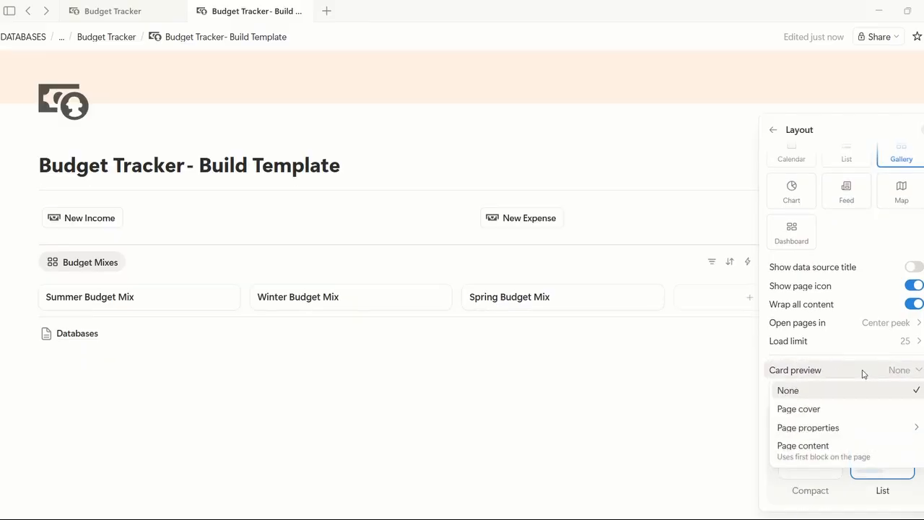
pyautogui.click(864, 374)
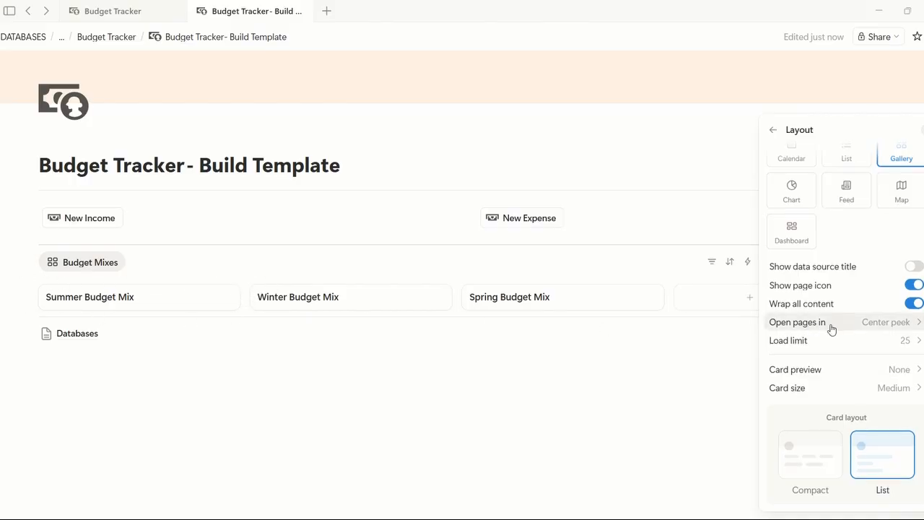
pyautogui.click(887, 369)
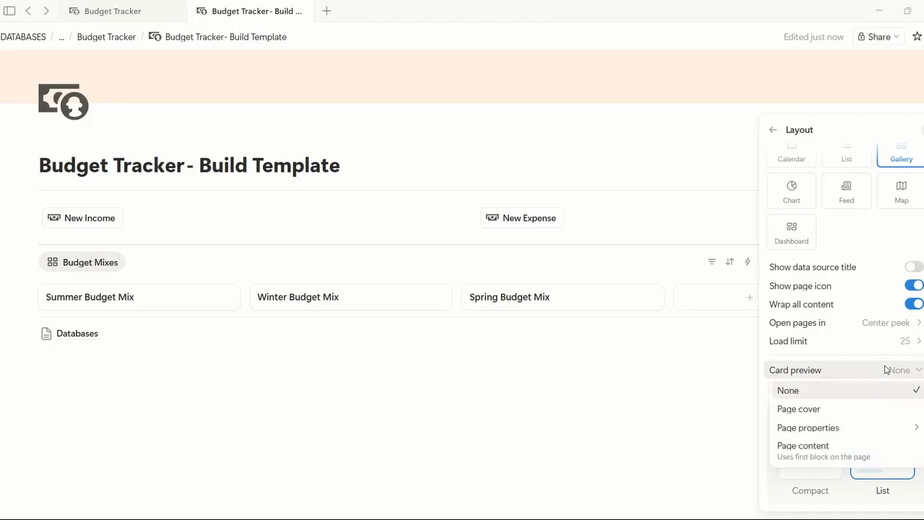
pyautogui.click(876, 389)
pyautogui.click(876, 388)
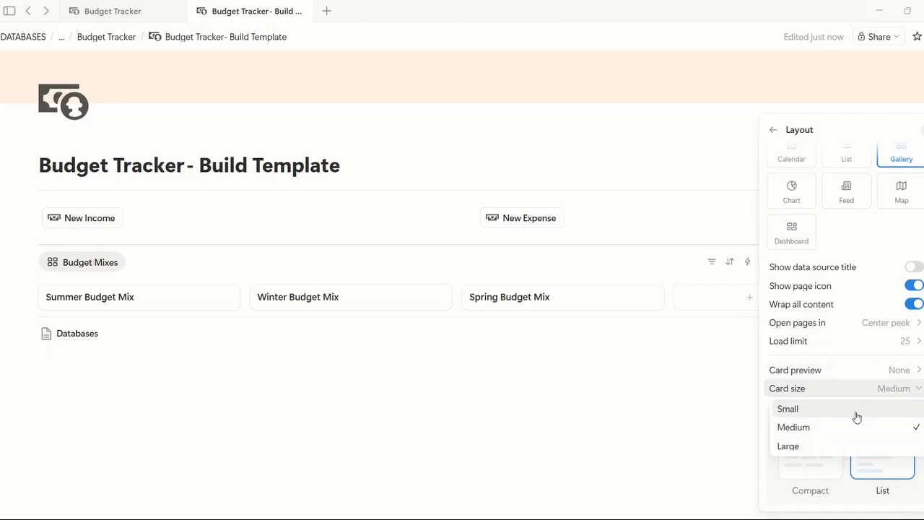
pyautogui.click(807, 411)
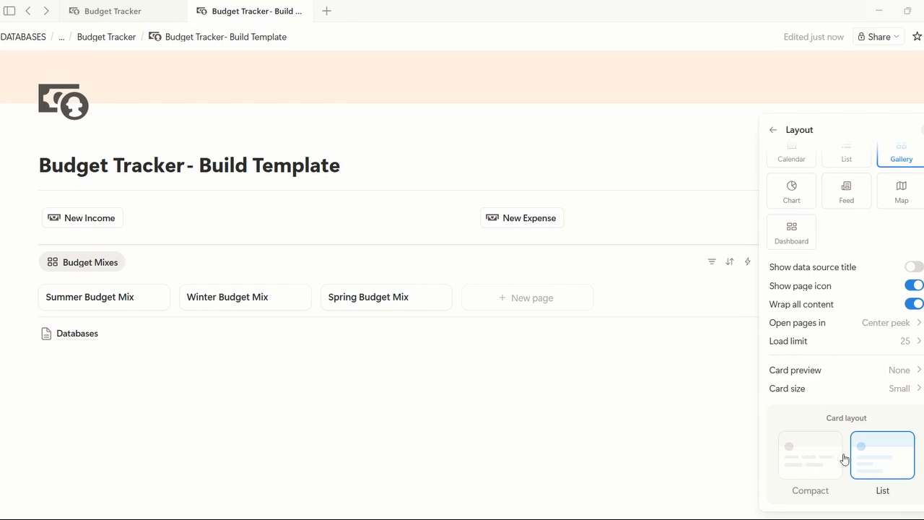
pyautogui.scroll(2, 844, 218)
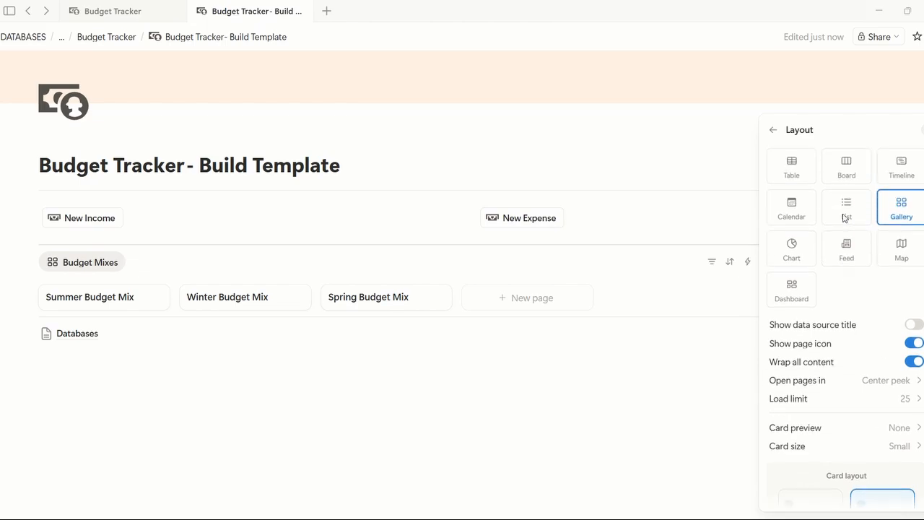
# Step: Check the card properties on the original dashboard, then show the Transaction in Current Month property on the Budget Mixes gallery cards
pyautogui.click(774, 128)
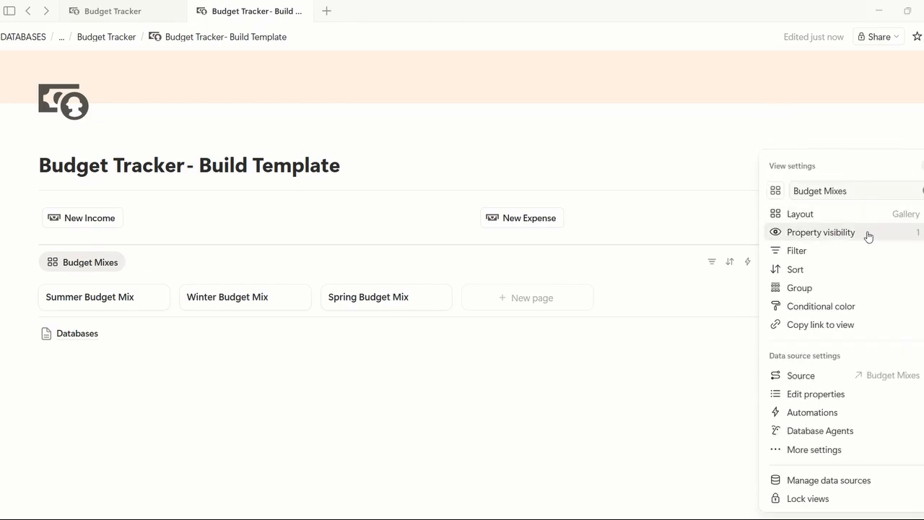
pyautogui.click(873, 233)
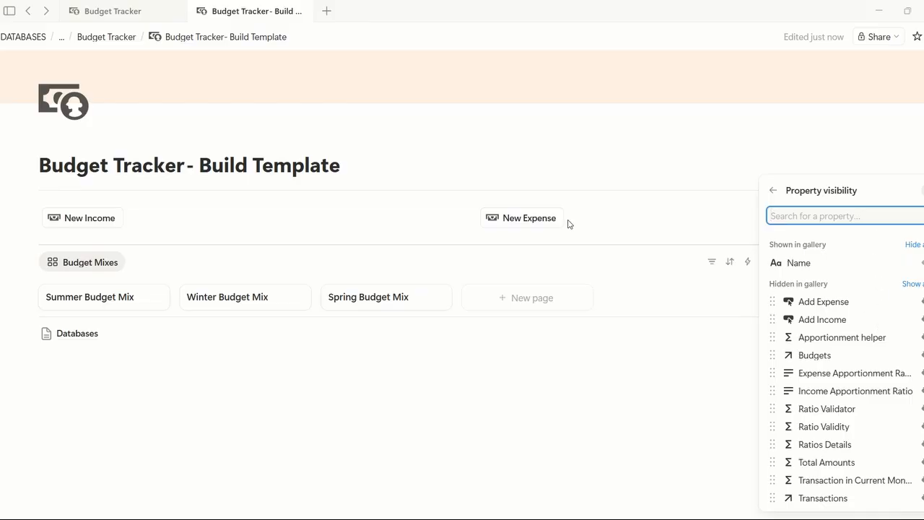
pyautogui.click(146, 15)
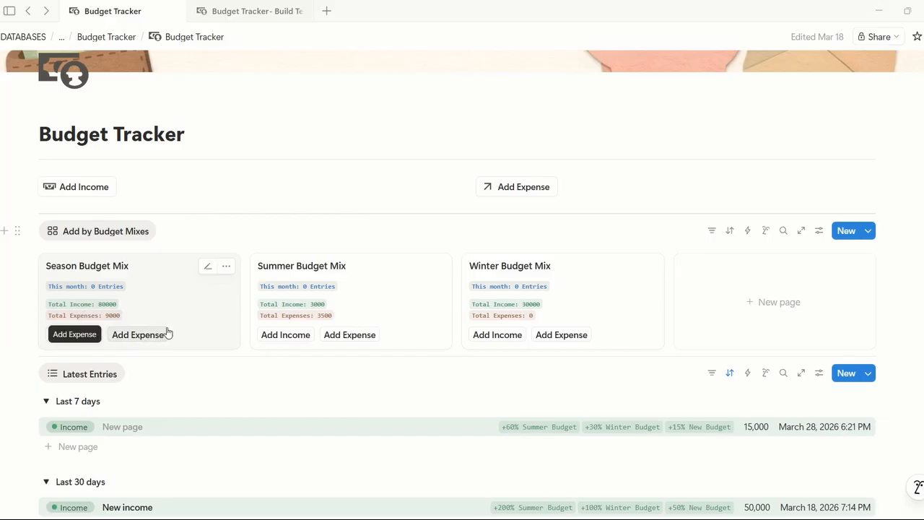
pyautogui.click(232, 11)
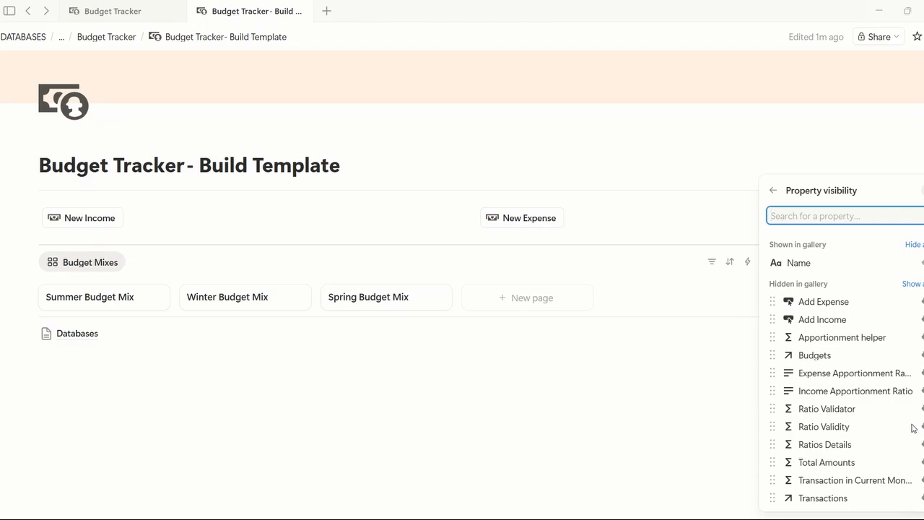
pyautogui.click(921, 480)
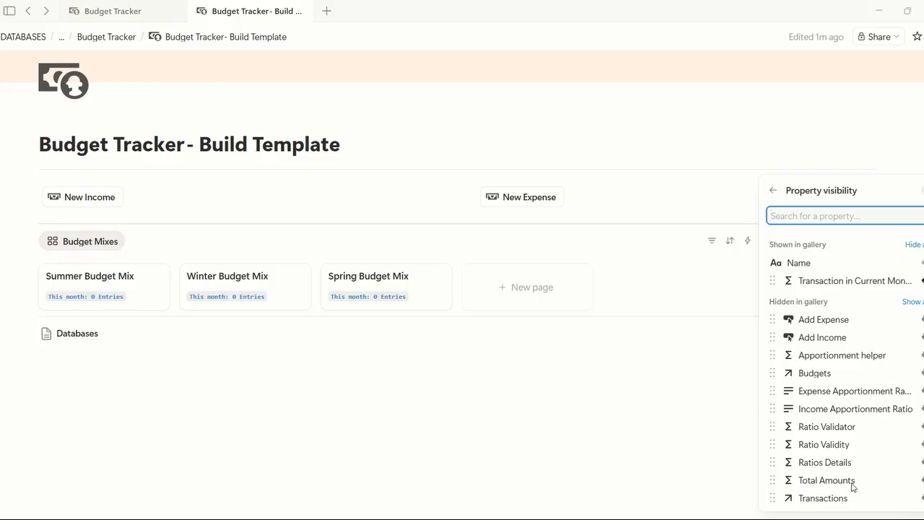
# Step: Examine the Transactions and Budget Mixes tables on the Databases page, including the Budget Mixes formula and button columns, and return to the dashboard
pyautogui.click(181, 338)
pyautogui.click(181, 338)
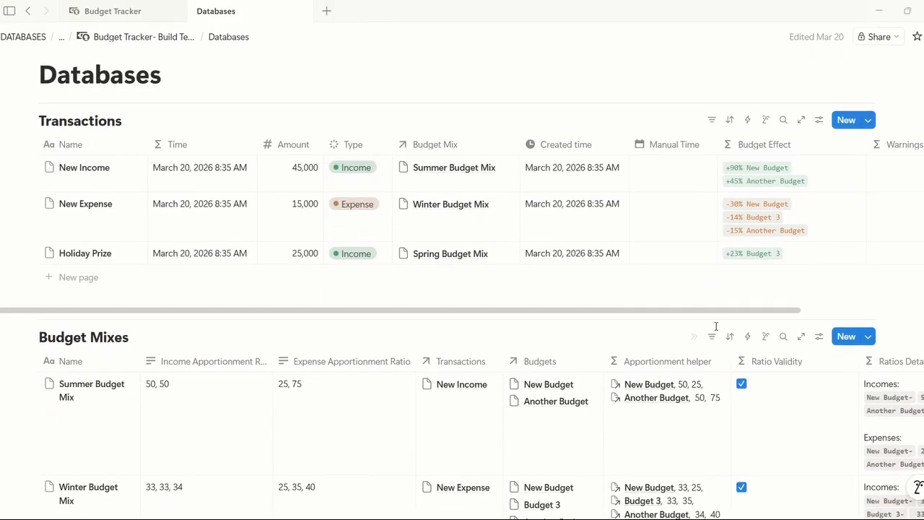
pyautogui.hscroll(5, 544, 268)
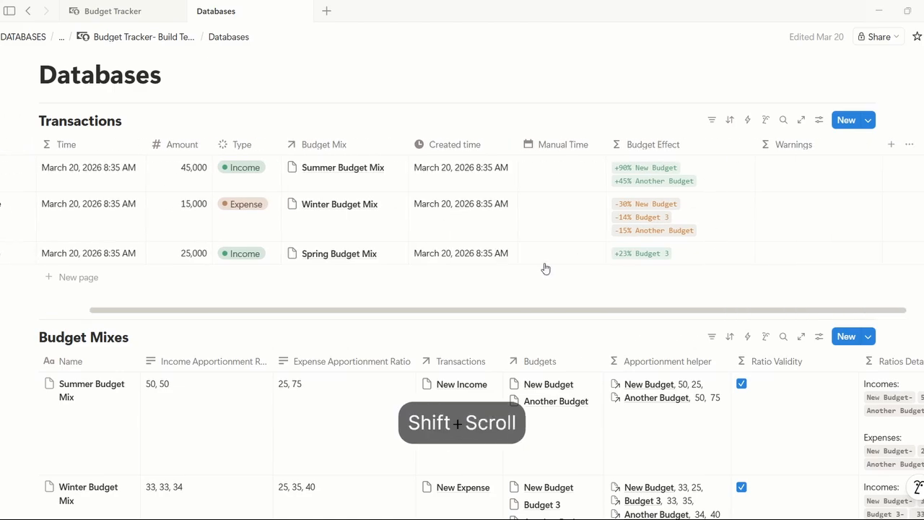
pyautogui.hscroll(-5, 544, 268)
pyautogui.scroll(-3, 602, 348)
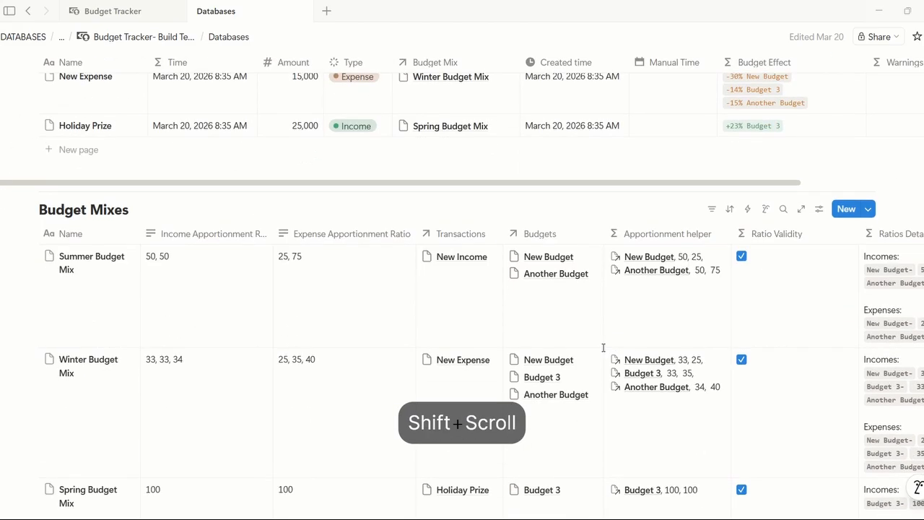
pyautogui.hscroll(10, 604, 344)
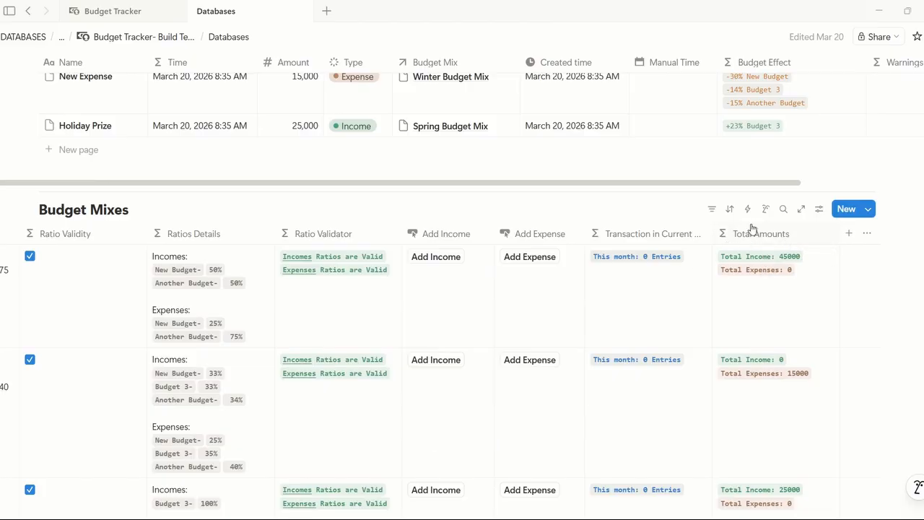
pyautogui.hscroll(-8, 683, 274)
pyautogui.scroll(3, 321, 281)
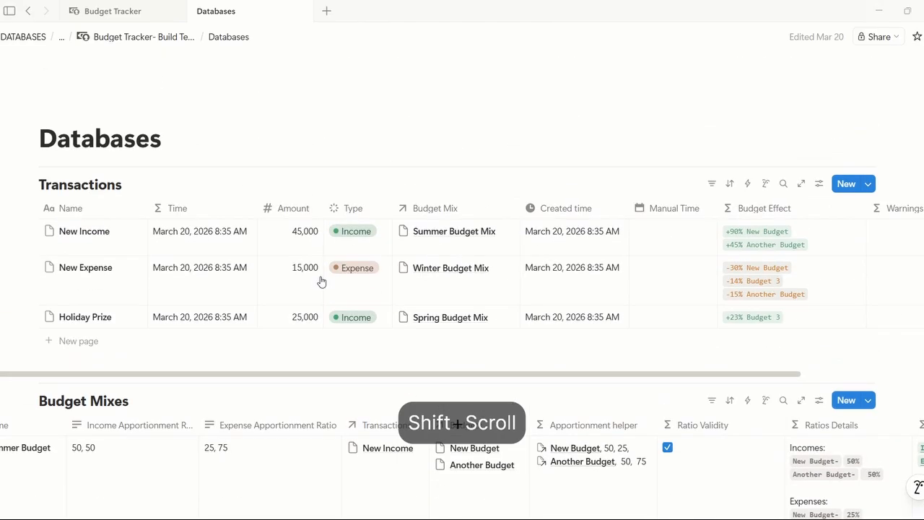
pyautogui.hotkey('alt', 'Left')
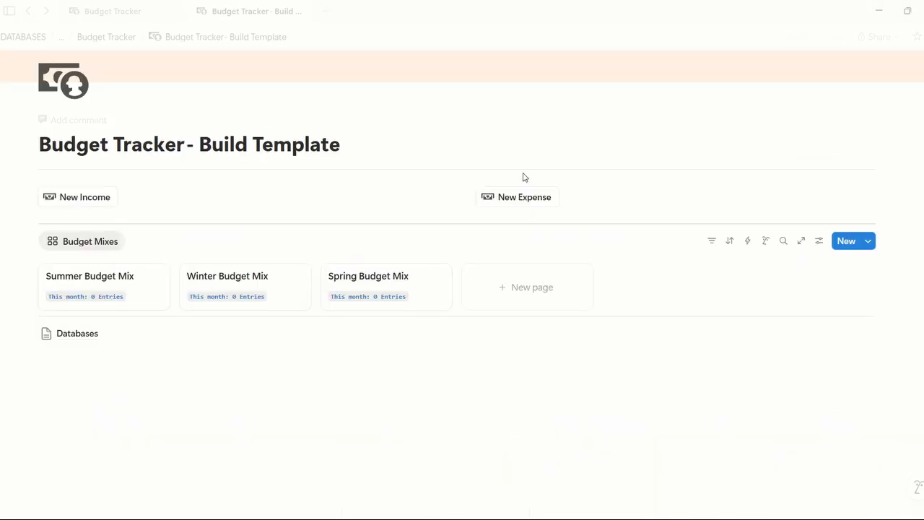
# Step: Show the Total Amounts, Add Income and Add Expense properties, in that order, on the Budget Mixes gallery cards
pyautogui.click(819, 241)
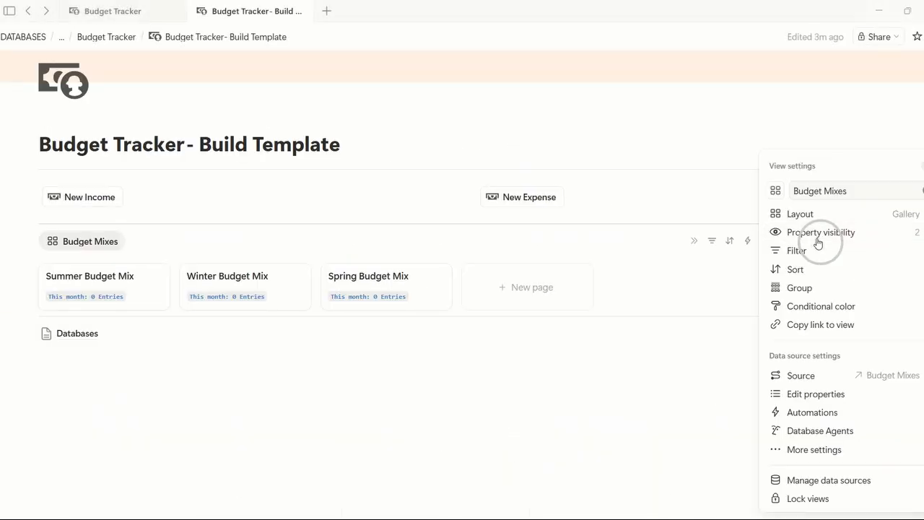
pyautogui.click(885, 232)
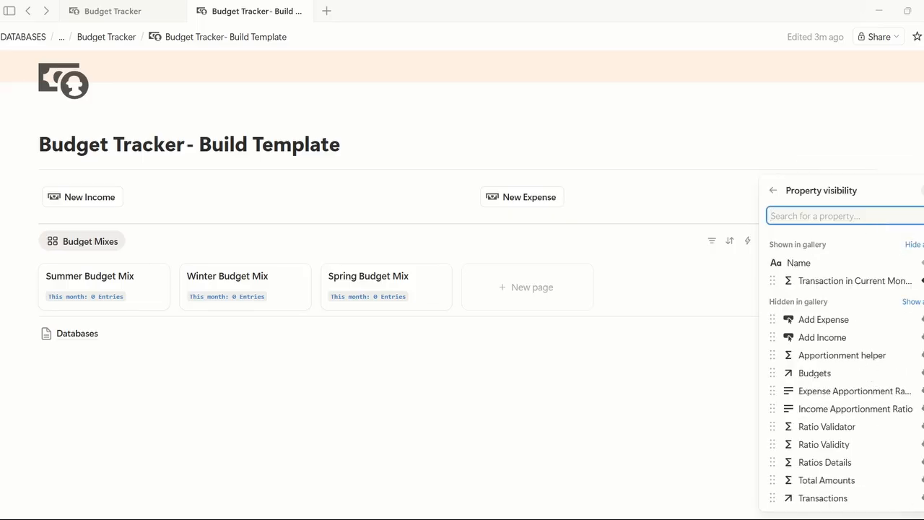
pyautogui.click(921, 480)
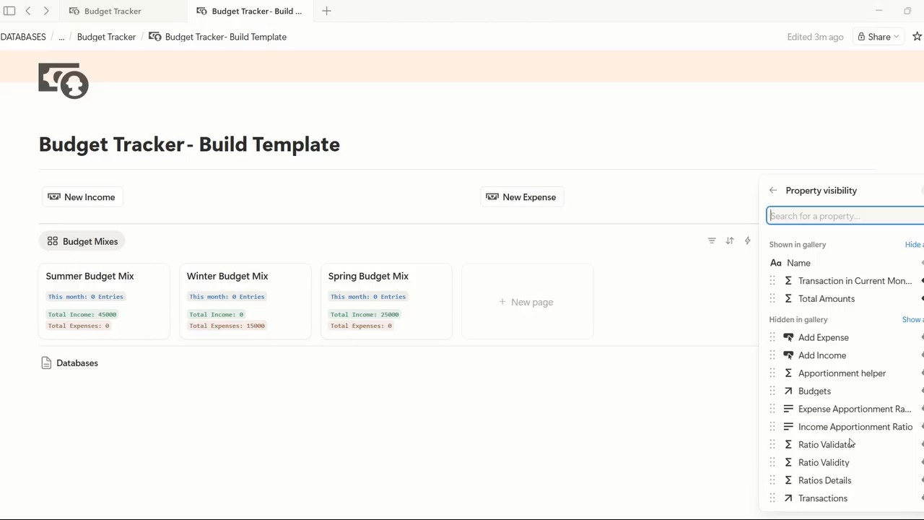
pyautogui.click(921, 355)
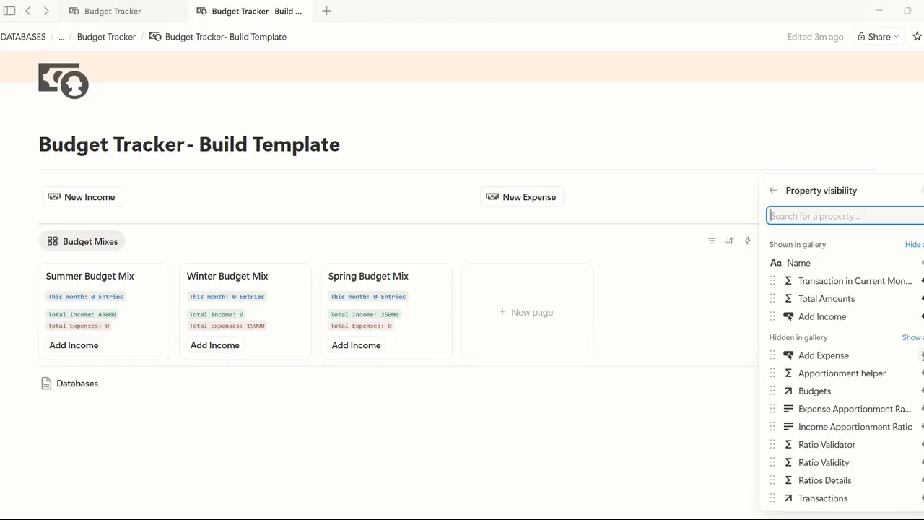
pyautogui.click(921, 355)
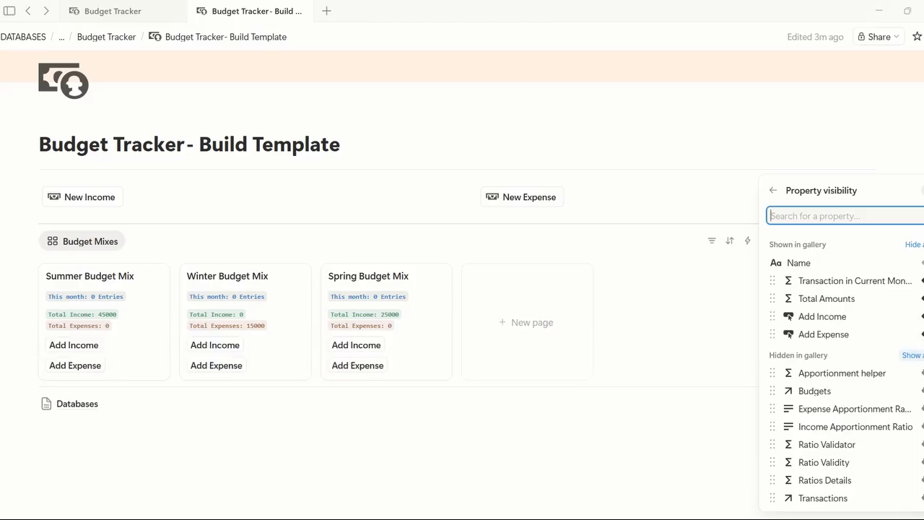
pyautogui.press('Escape')
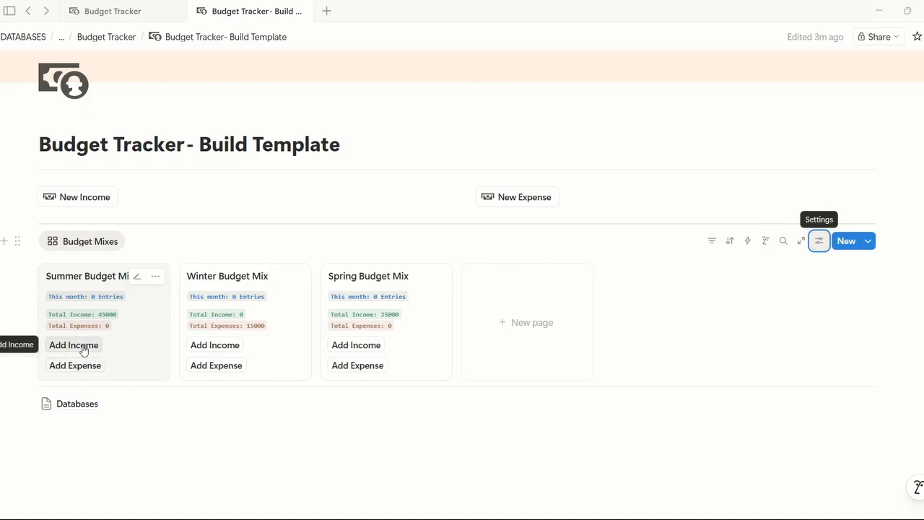
# Step: Compare the cards with the original Budget Tracker dashboard, then set the Budget Mixes gallery's card layout to Compact
pyautogui.click(142, 16)
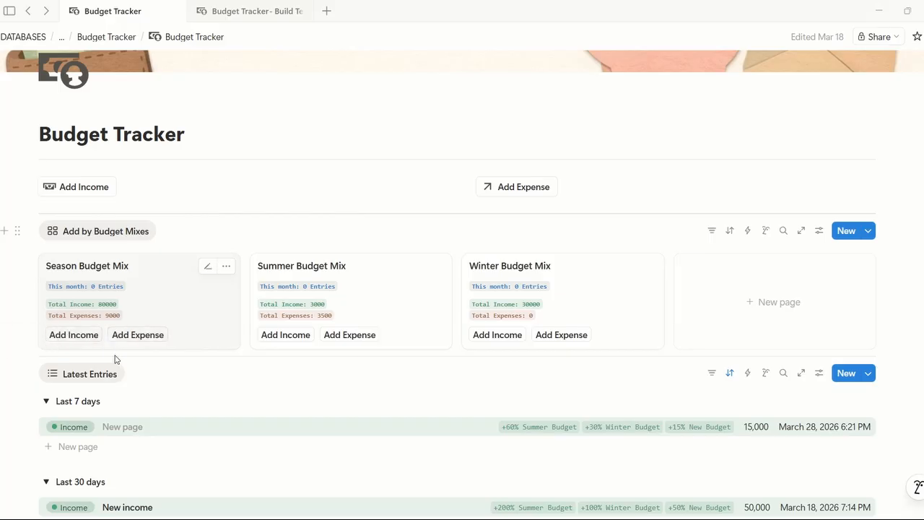
pyautogui.click(224, 12)
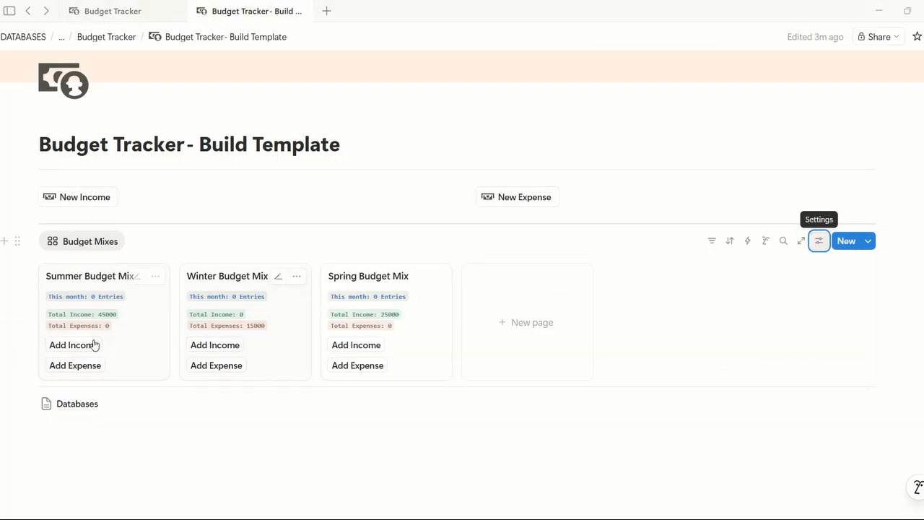
pyautogui.click(818, 241)
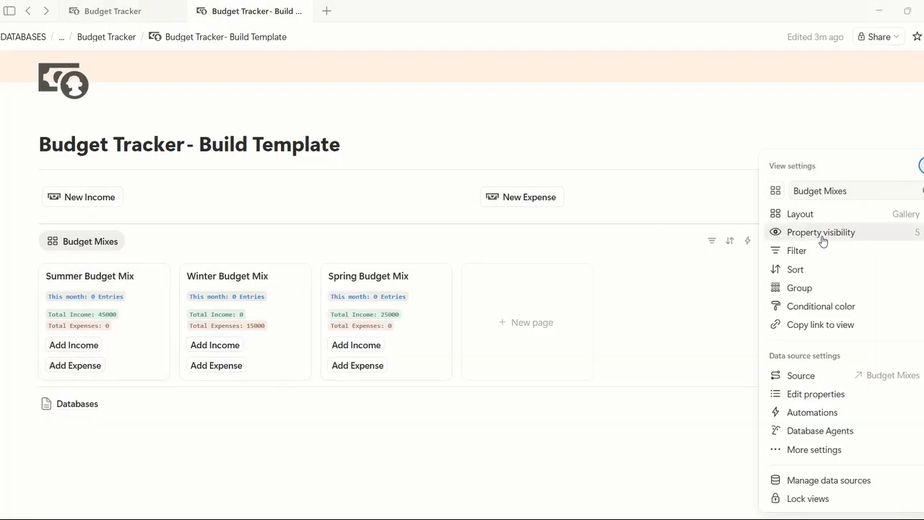
pyautogui.click(858, 215)
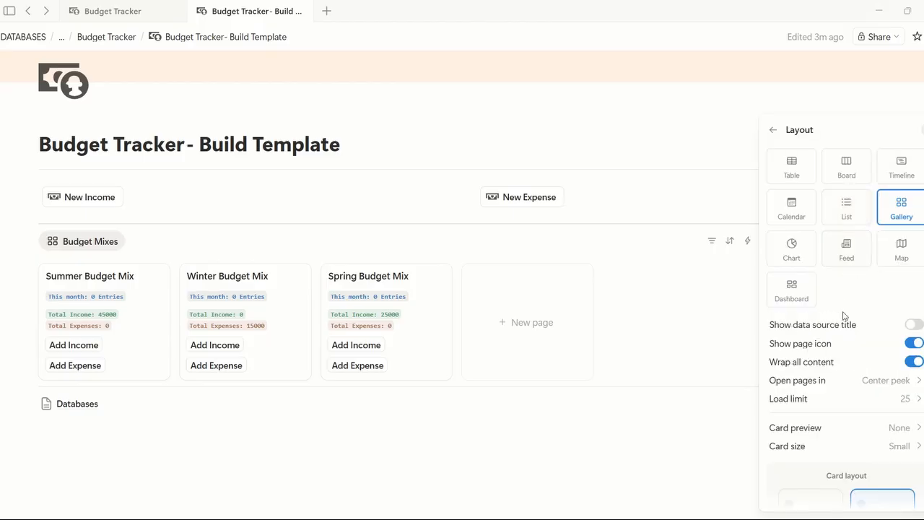
pyautogui.scroll(-1, 837, 359)
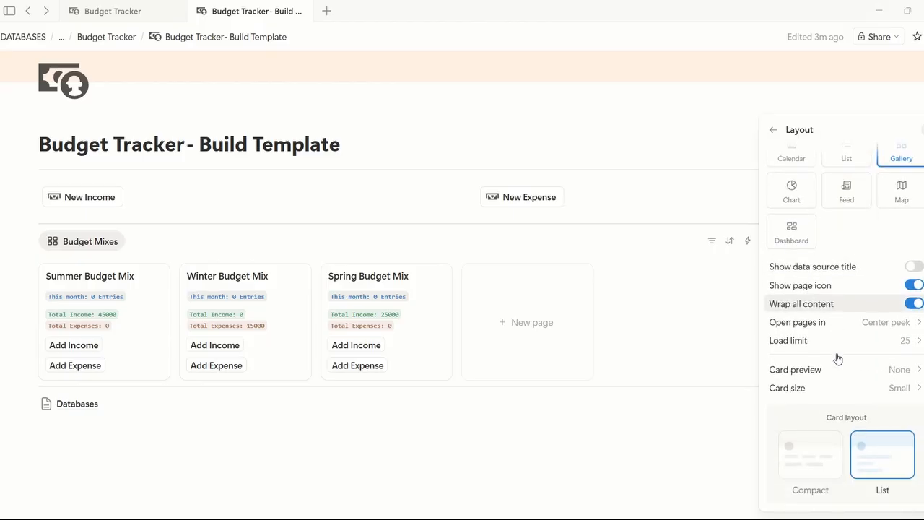
pyautogui.click(811, 457)
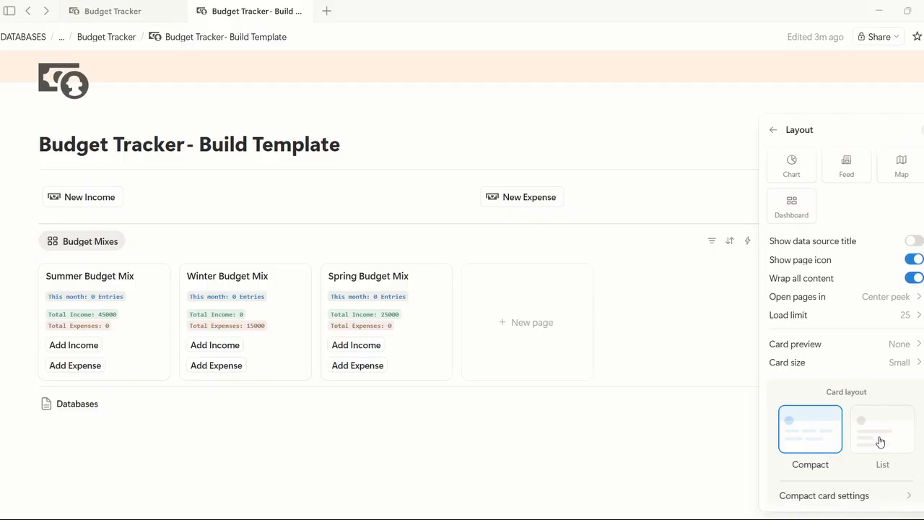
pyautogui.scroll(-1, 799, 415)
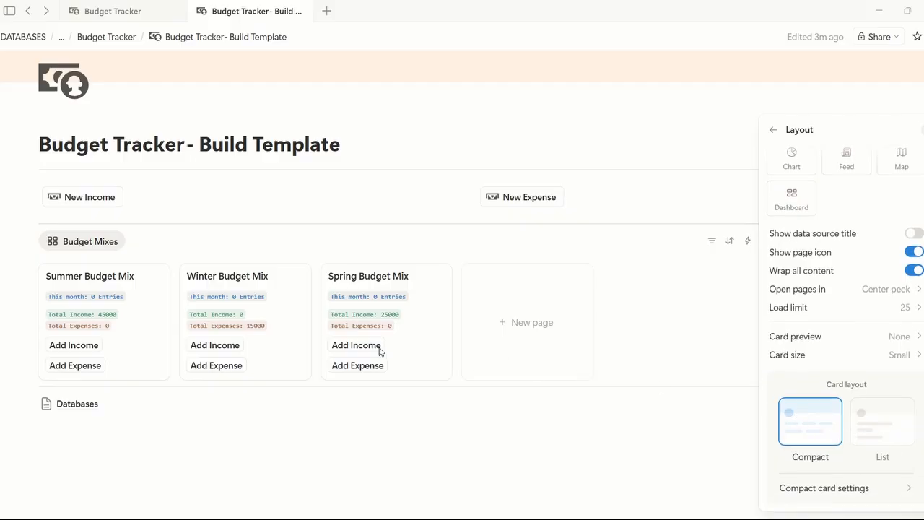
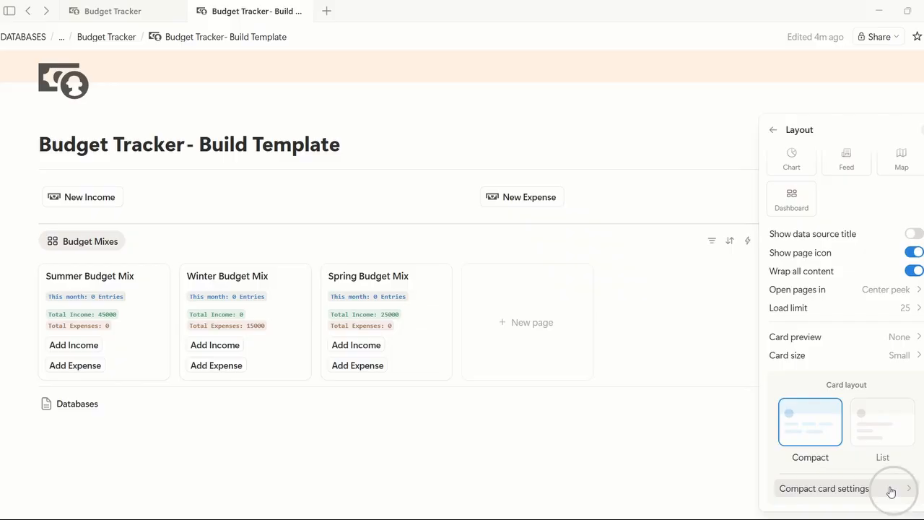
# Step: Enable full line display for Transaction in Current Month and Total Amounts in the Budget Mixes gallery's compact card settings
pyautogui.click(888, 489)
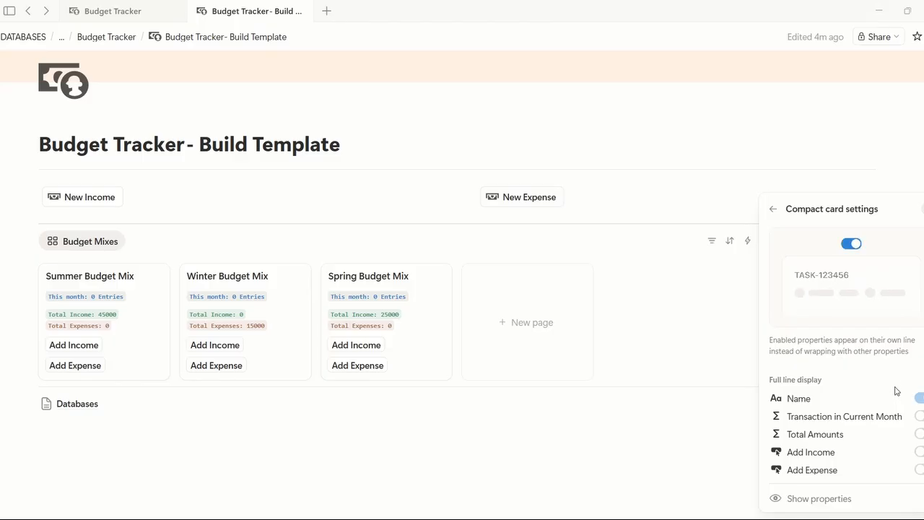
pyautogui.click(919, 417)
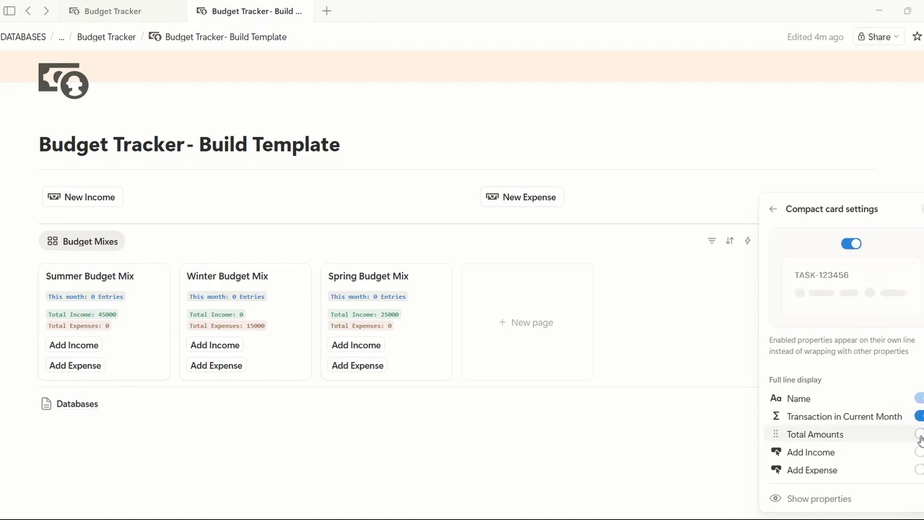
pyautogui.click(919, 434)
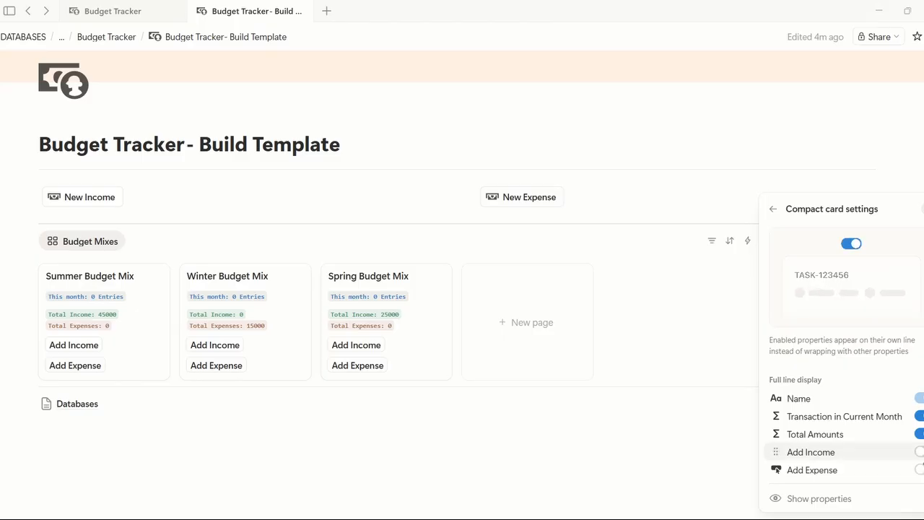
pyautogui.click(772, 208)
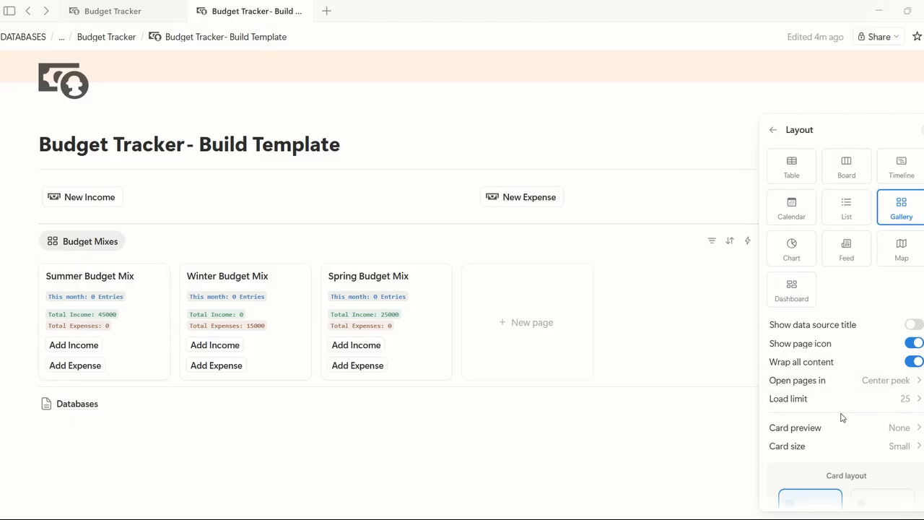
# Step: Set the Budget Mixes gallery's card size to Medium
pyautogui.scroll(-2, 843, 417)
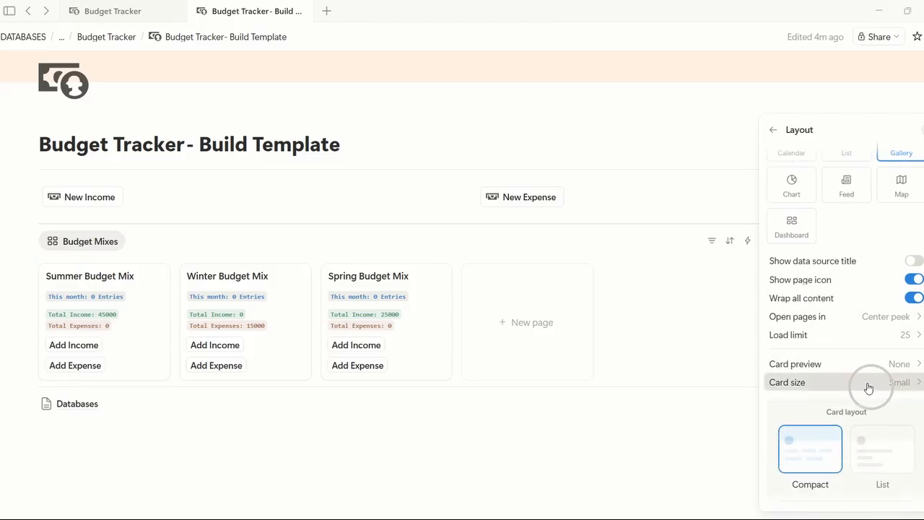
pyautogui.click(866, 385)
pyautogui.click(860, 422)
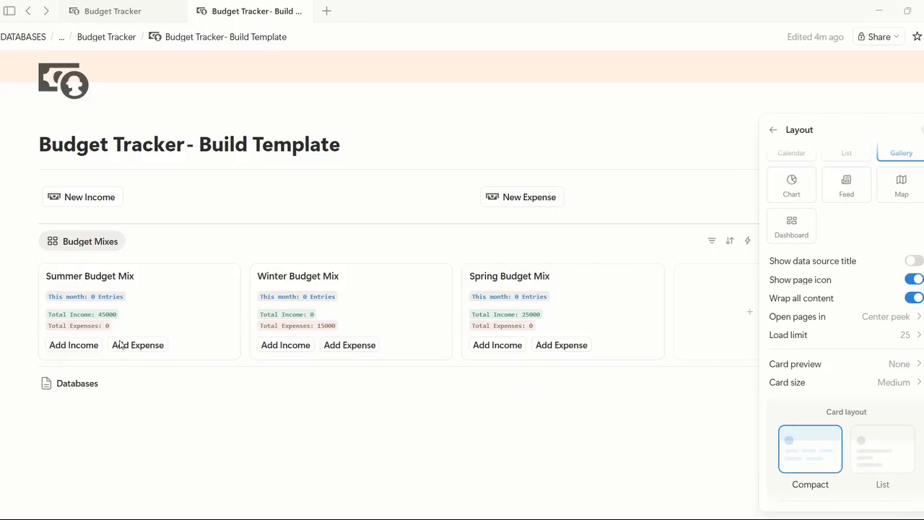
# Step: Try the compact cards without full line display for Transaction in Current Month and Total Amounts, then re-enable it for both
pyautogui.scroll(-1, 851, 368)
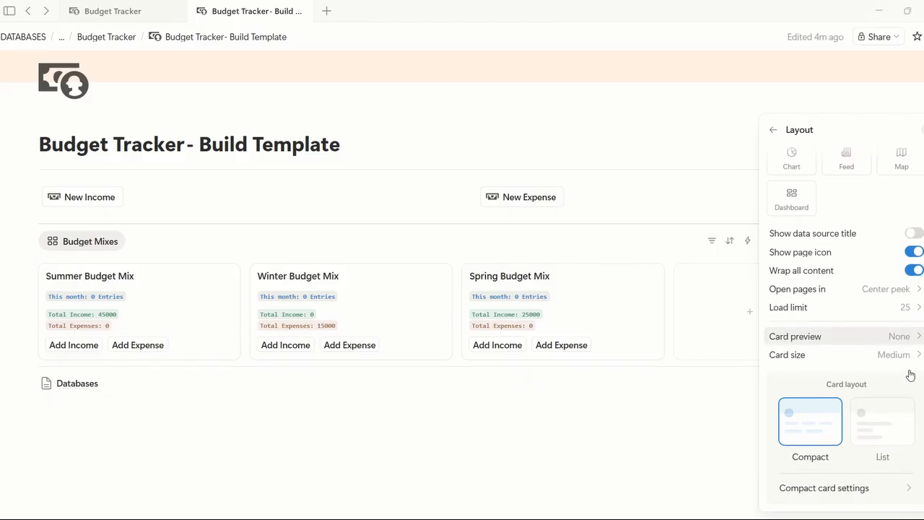
pyautogui.click(902, 486)
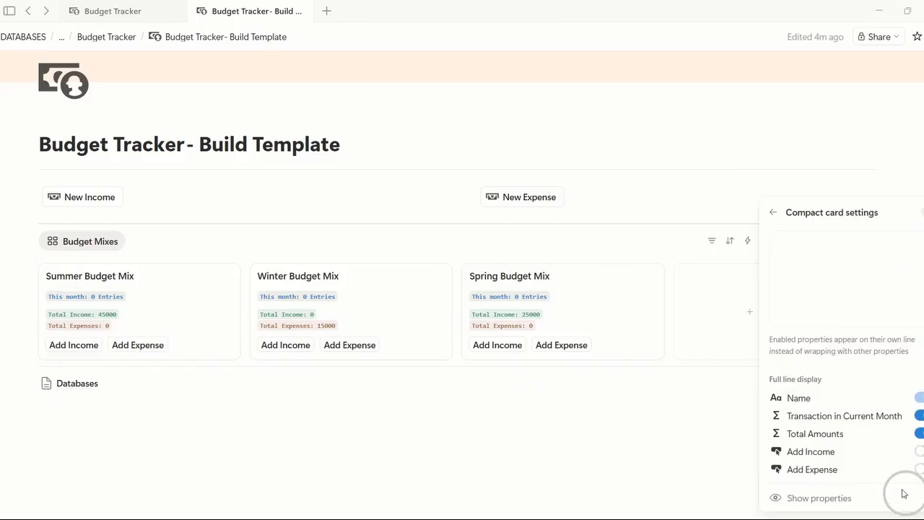
pyautogui.click(914, 416)
pyautogui.click(915, 434)
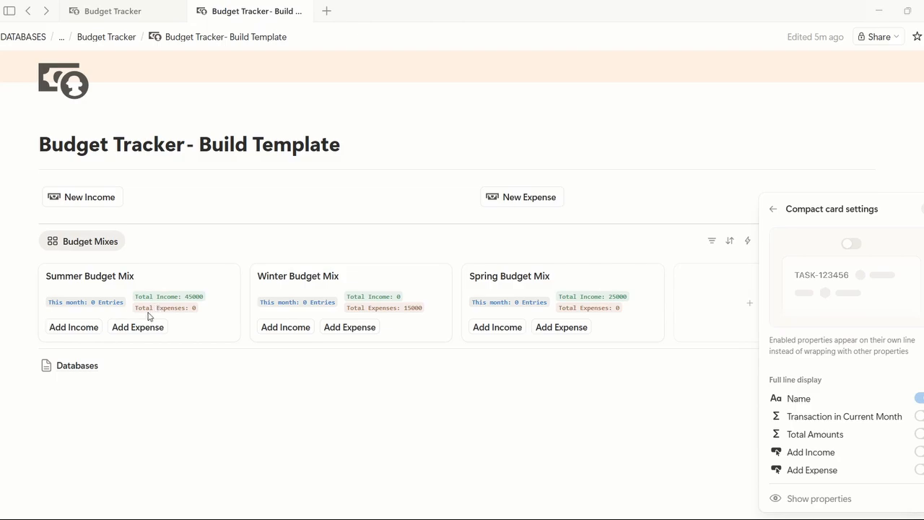
pyautogui.click(919, 416)
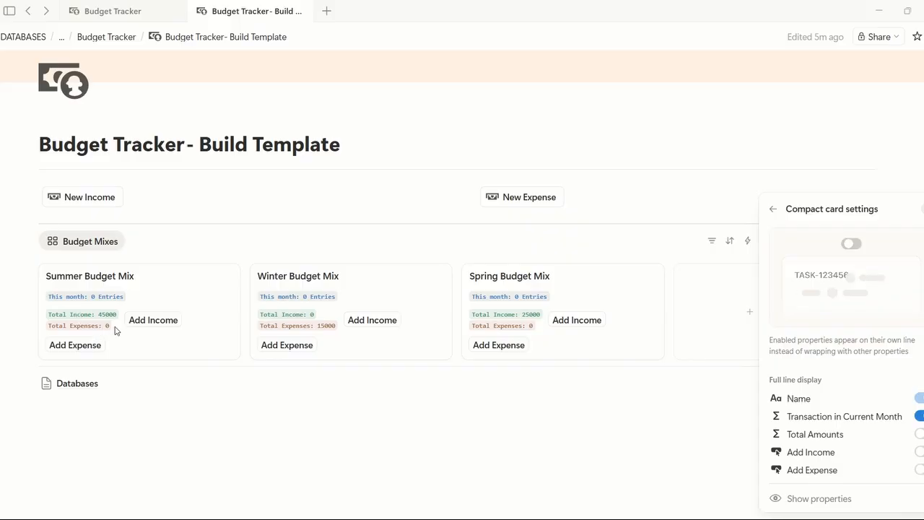
pyautogui.click(919, 433)
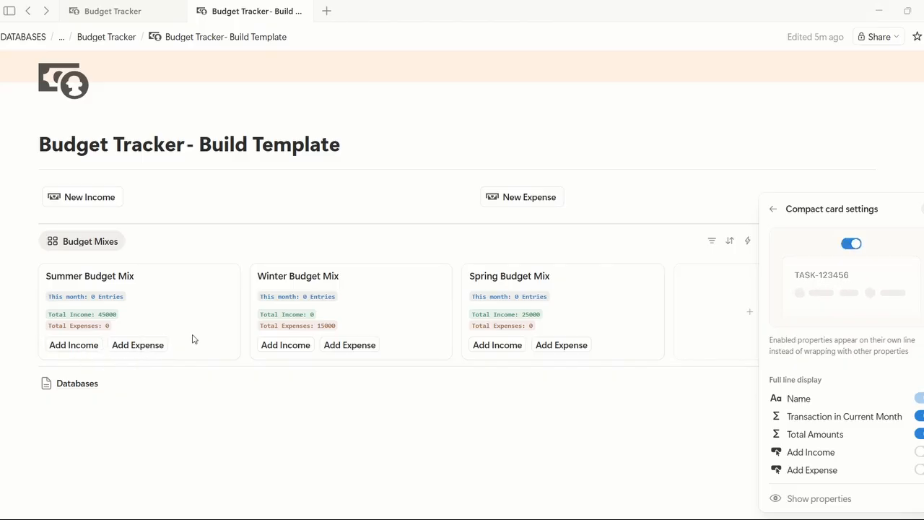
pyautogui.click(772, 208)
pyautogui.scroll(-3, 802, 383)
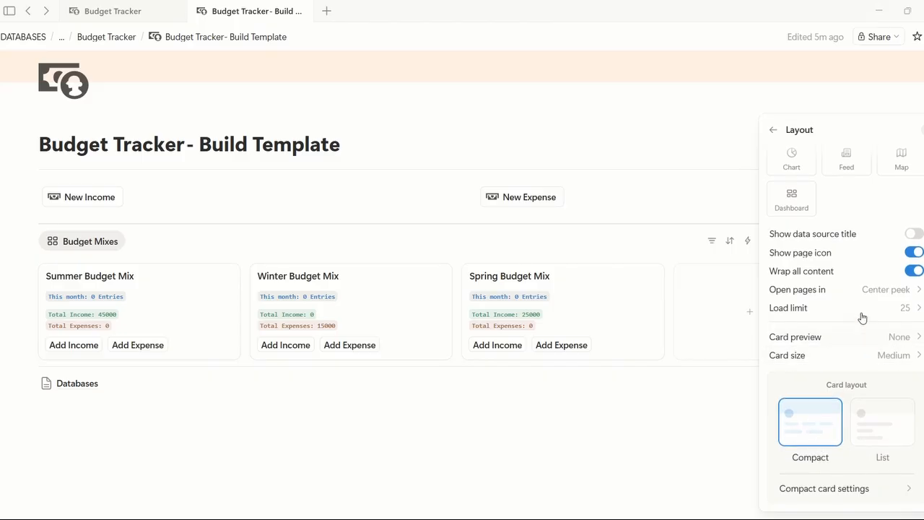
# Step: Close the layout settings of the Budget Mixes view
pyautogui.scroll(3, 858, 318)
pyautogui.click(773, 130)
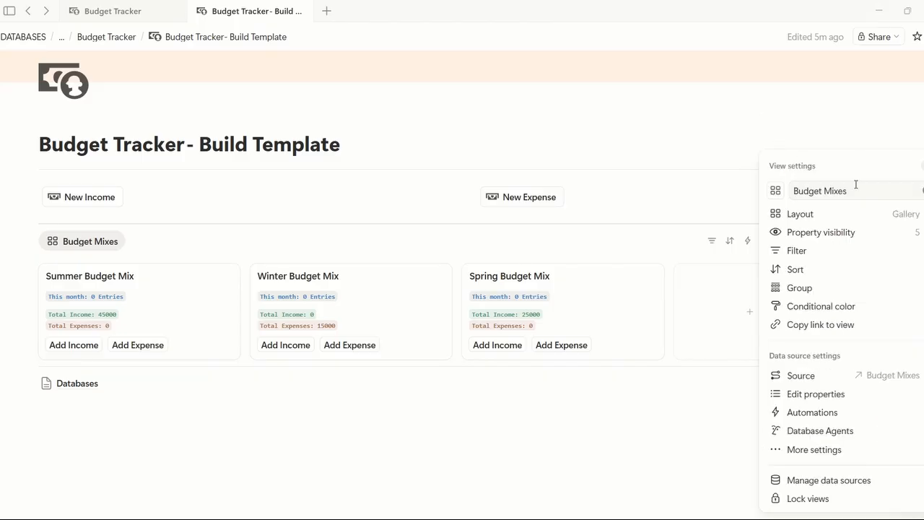
pyautogui.click(901, 133)
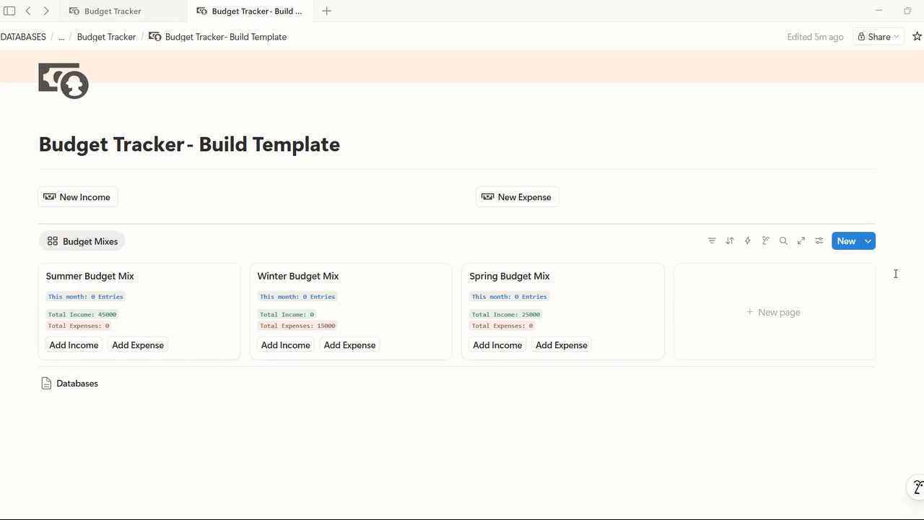
pyautogui.scroll(-1, 895, 274)
pyautogui.scroll(1, 895, 274)
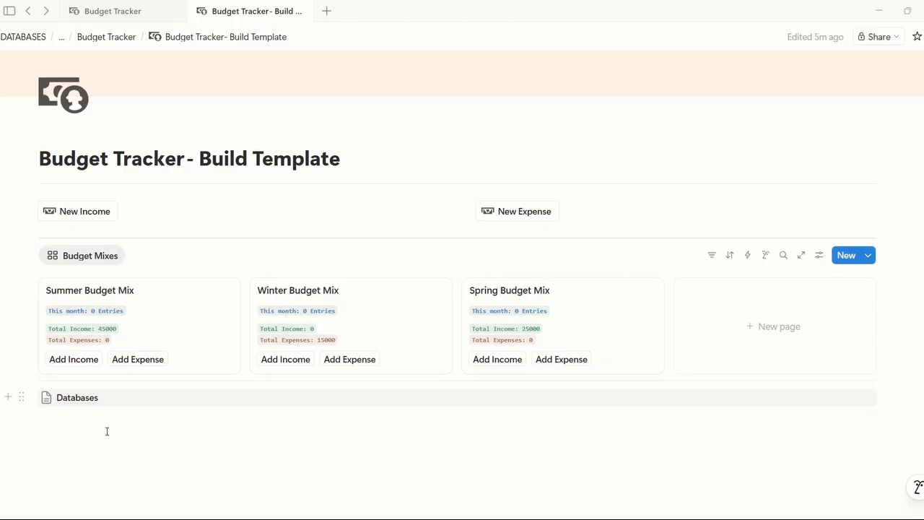
# Step: Switch to the finished Budget Tracker page and examine how its Latest Entries list is laid out and grouped
pyautogui.click(144, 16)
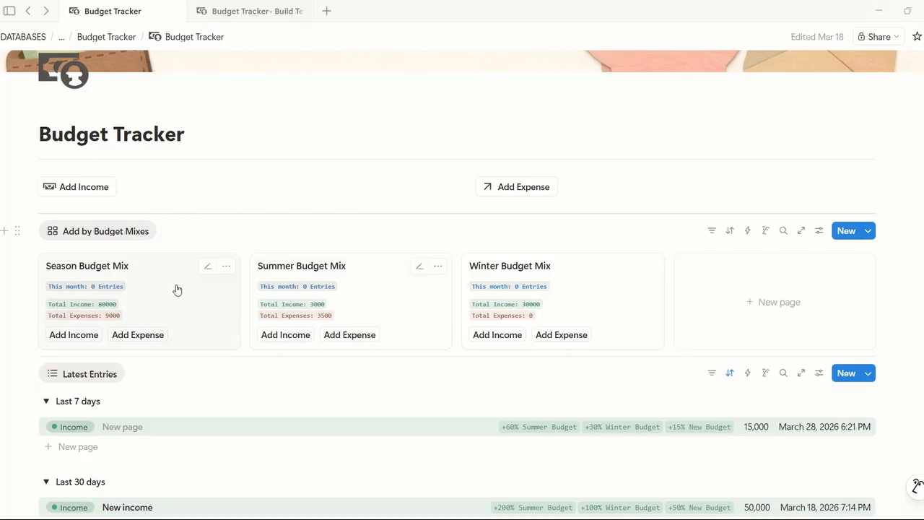
pyautogui.scroll(-5, 178, 288)
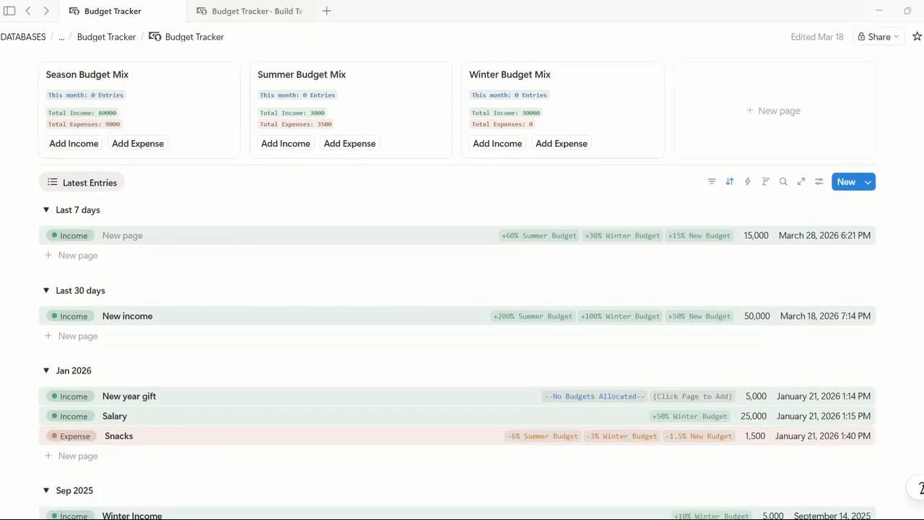
pyautogui.scroll(-1, 464, 165)
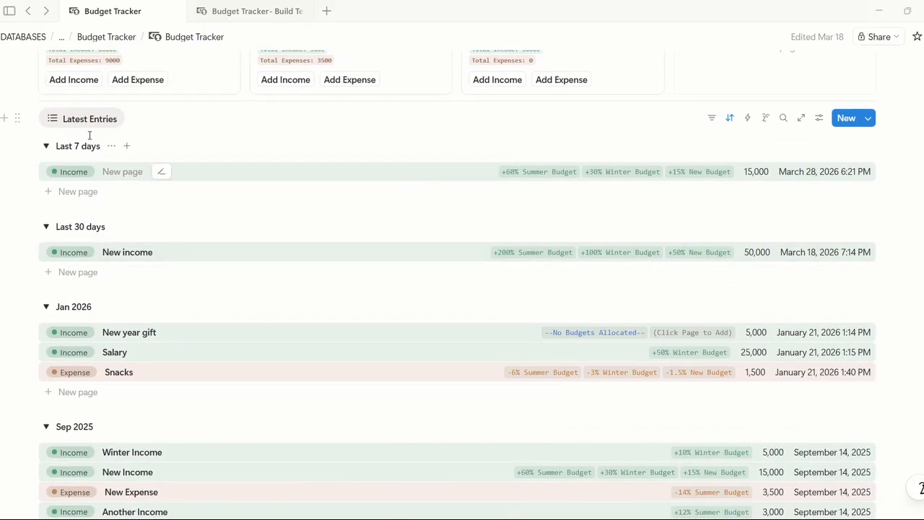
pyautogui.scroll(-2, 226, 264)
pyautogui.scroll(2, 226, 264)
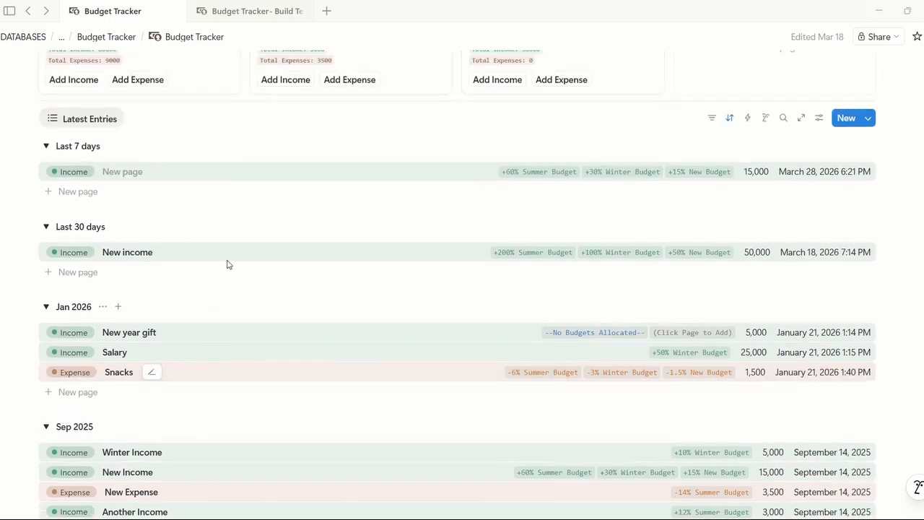
pyautogui.scroll(3, 226, 264)
pyautogui.scroll(2, 639, 214)
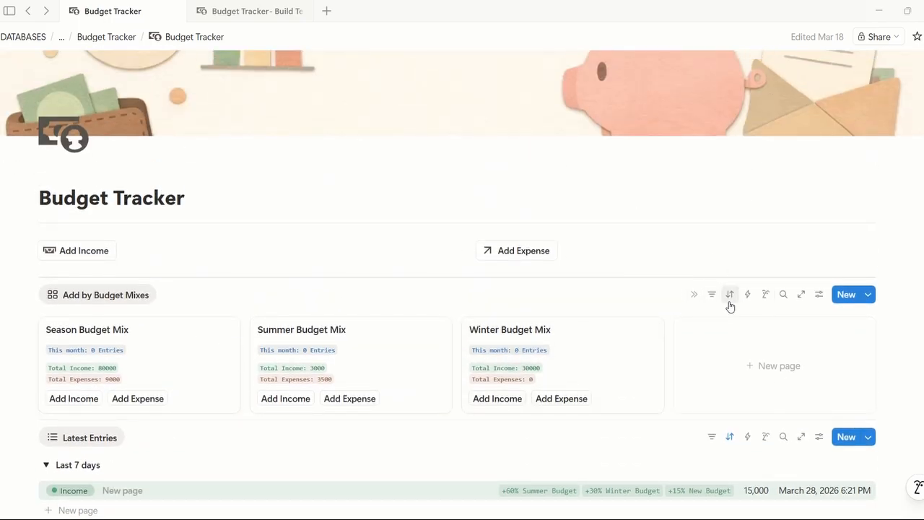
pyautogui.scroll(-2, 666, 332)
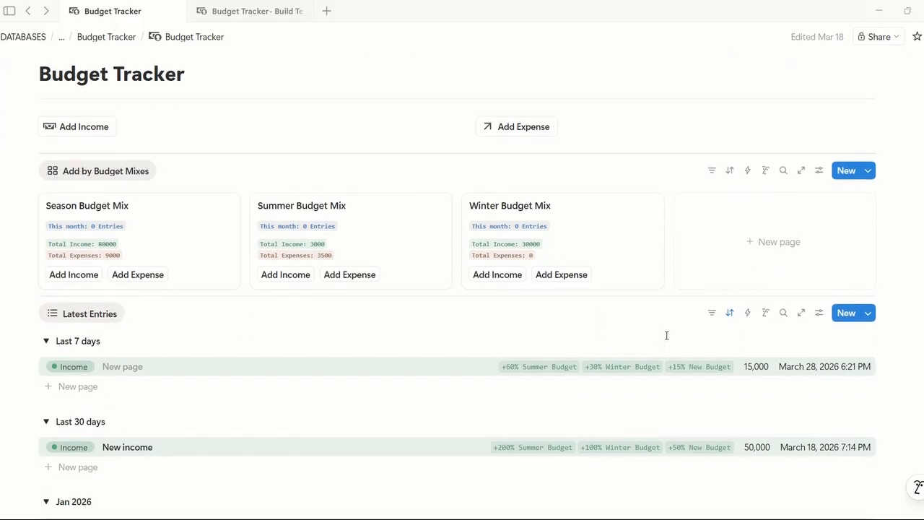
pyautogui.scroll(-2, 656, 325)
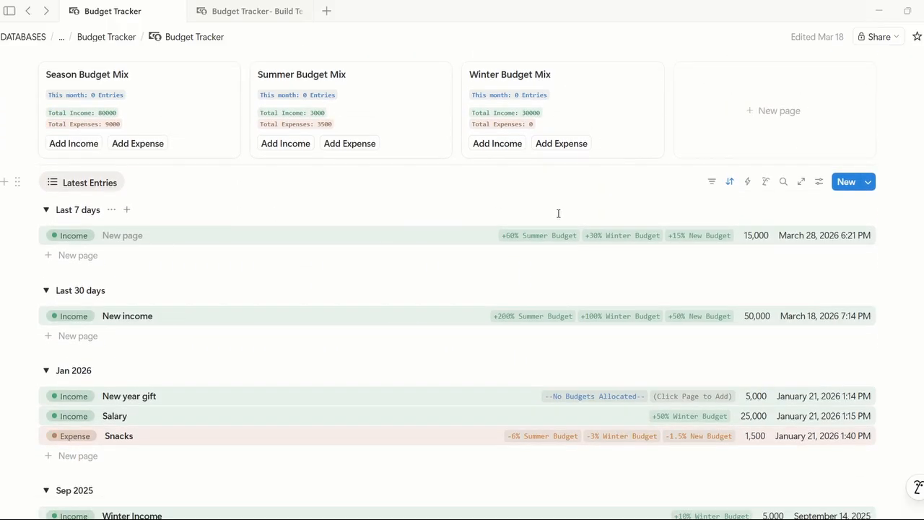
# Step: Check which sort the Latest Entries view of the finished tracker uses
pyautogui.click(729, 181)
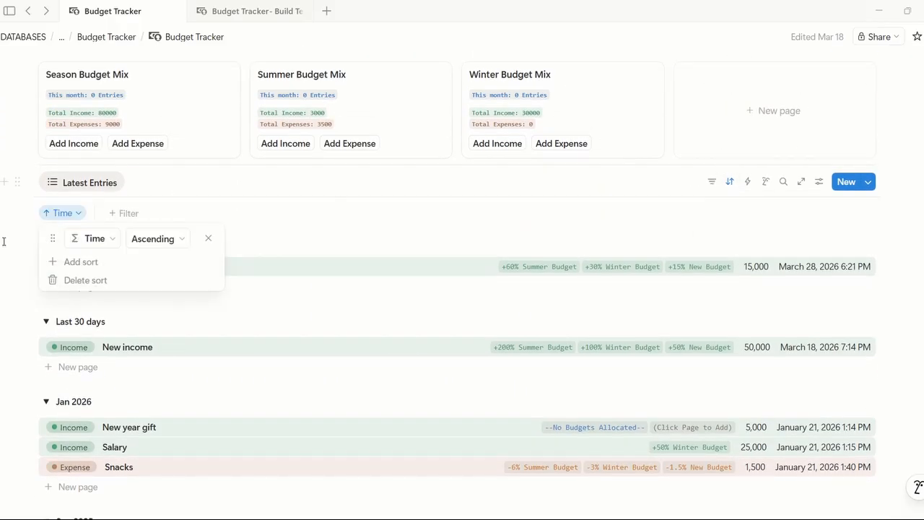
pyautogui.click(407, 202)
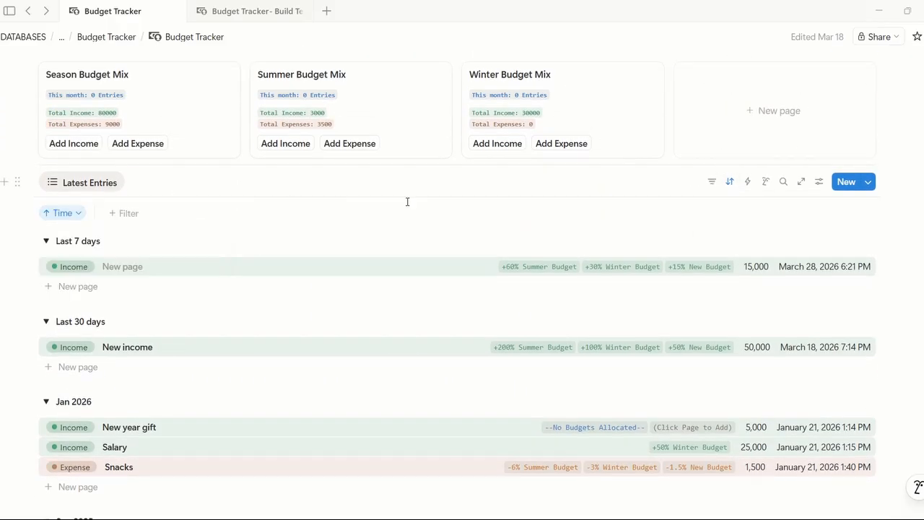
pyautogui.click(728, 182)
pyautogui.scroll(-1, 107, 230)
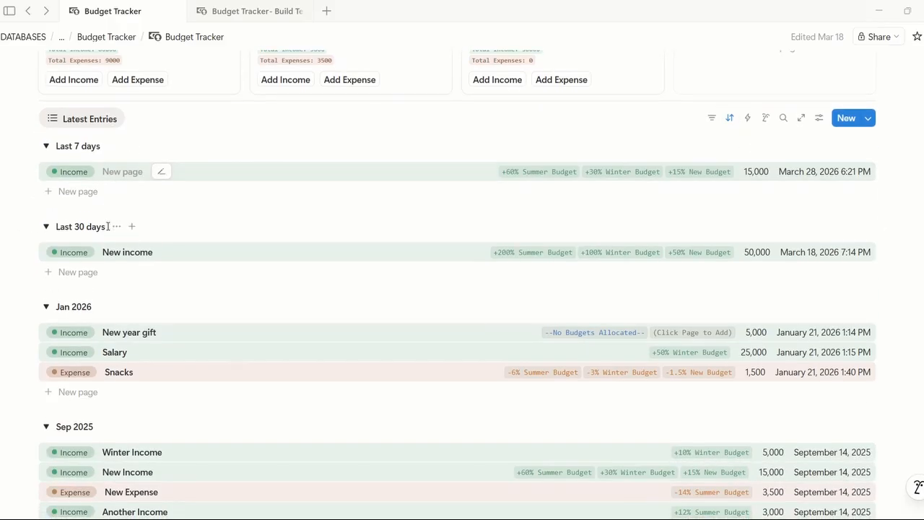
pyautogui.scroll(1, 298, 201)
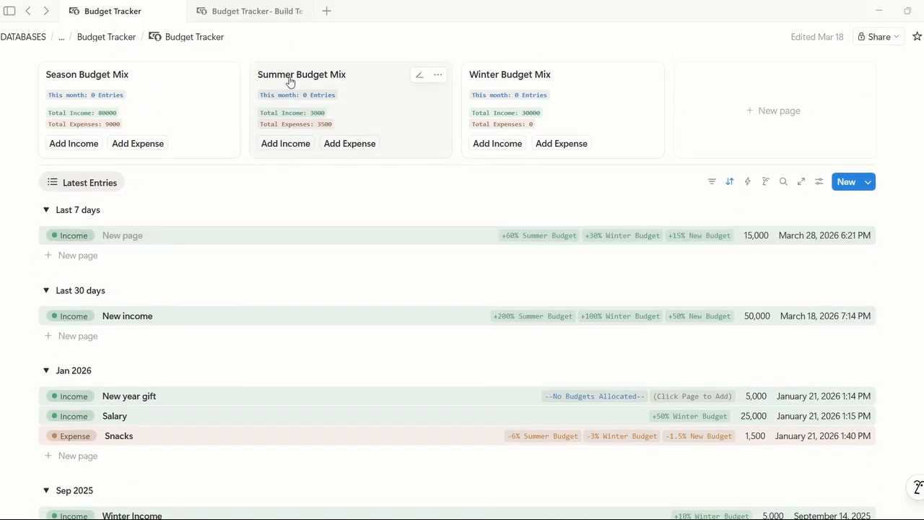
# Step: On the Budget Tracker- Build Template page, add a divider above the Databases link and an empty text block between it and the existing divider
pyautogui.click(257, 12)
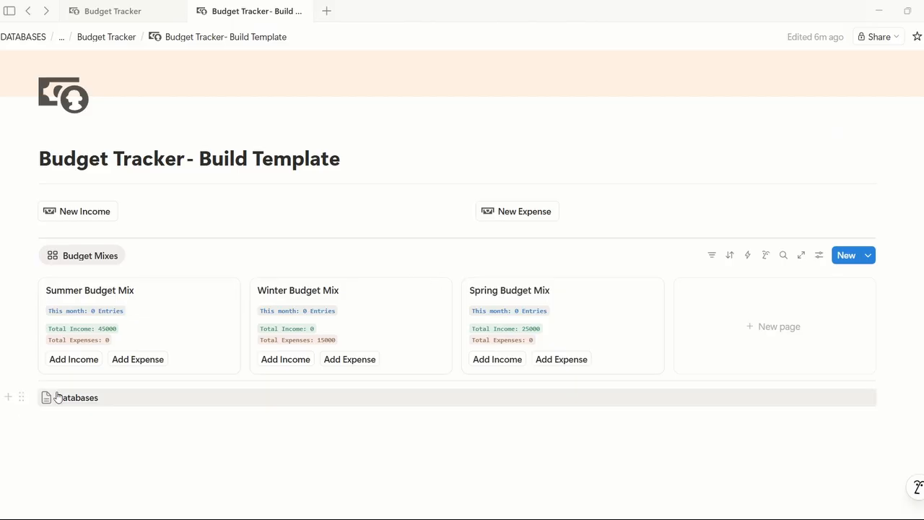
pyautogui.click(20, 380)
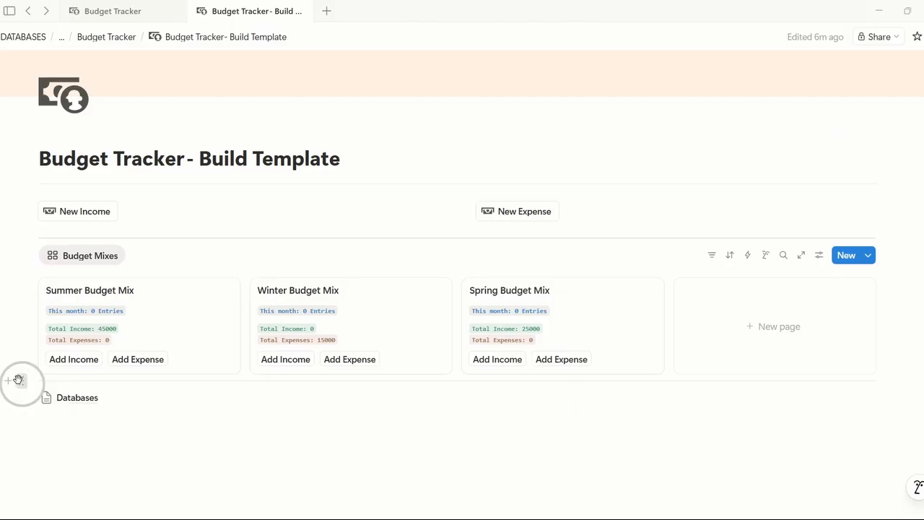
pyautogui.click(9, 382)
pyautogui.click(8, 382)
pyautogui.click(124, 397)
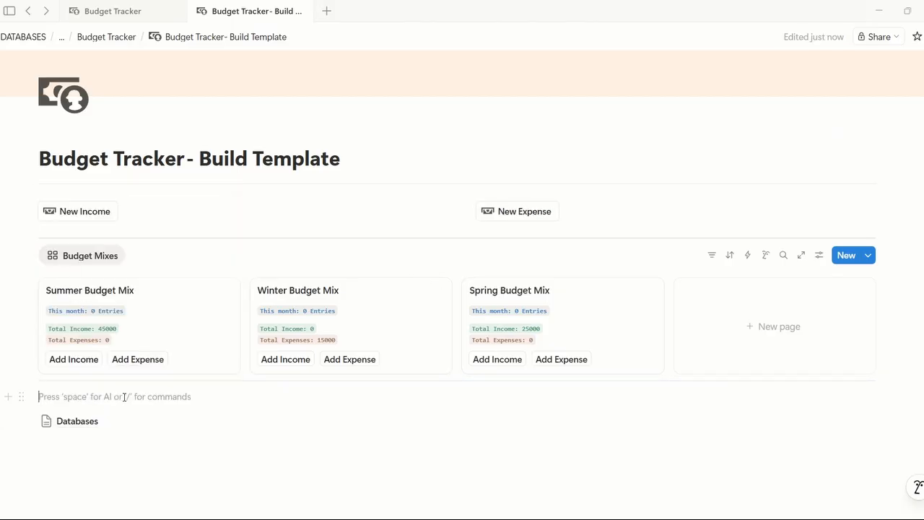
pyautogui.write('---')
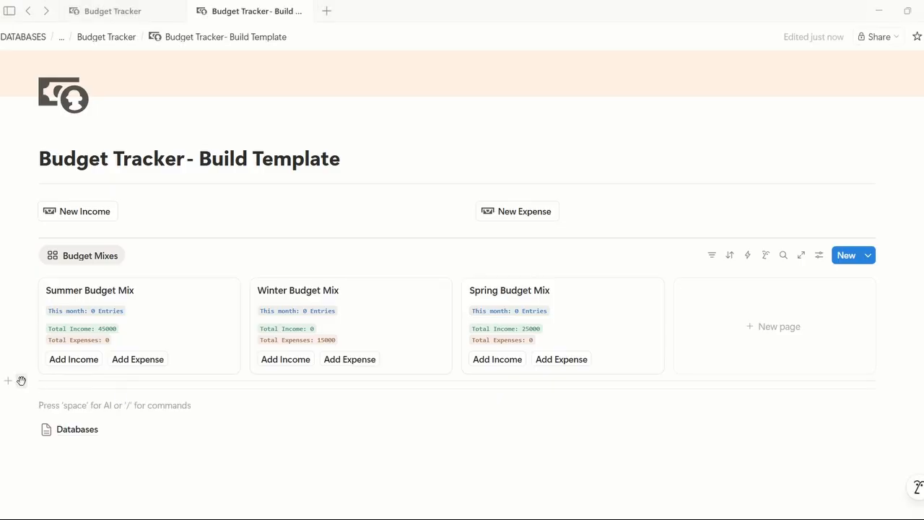
pyautogui.click(11, 381)
pyautogui.click(119, 394)
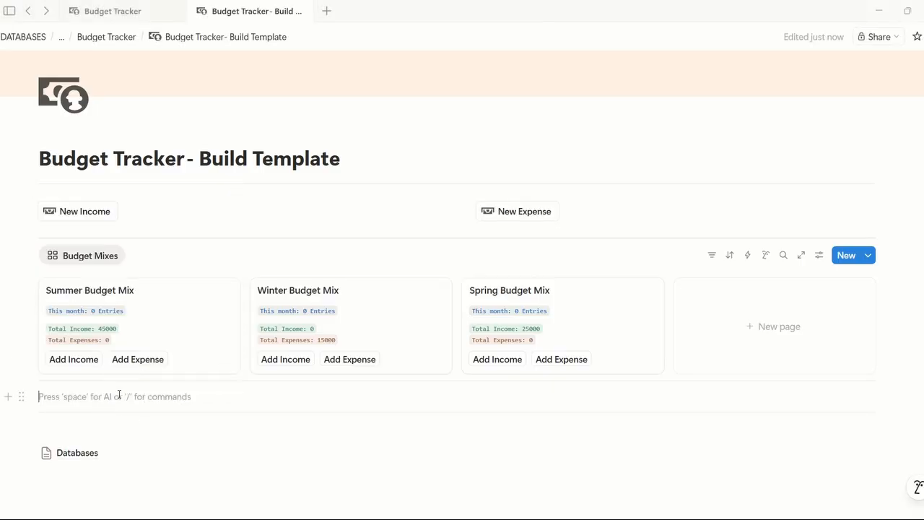
# Step: Open the Databases page and copy the link to the Transactions database
pyautogui.scroll(-1, 143, 439)
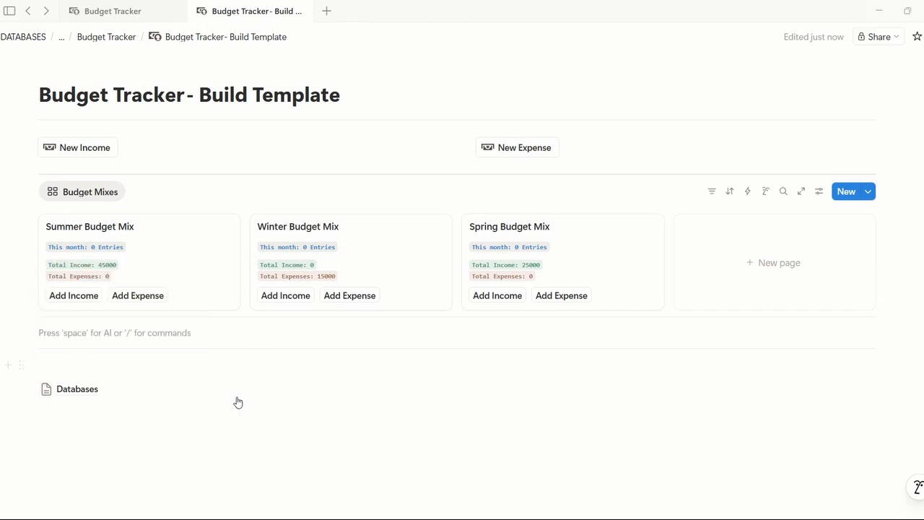
pyautogui.click(127, 388)
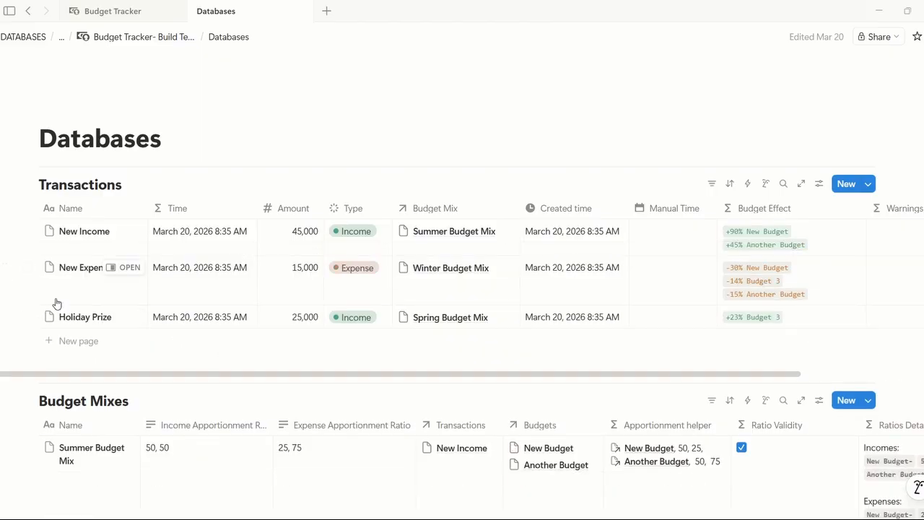
pyautogui.scroll(-5, 46, 268)
pyautogui.scroll(-2, 47, 269)
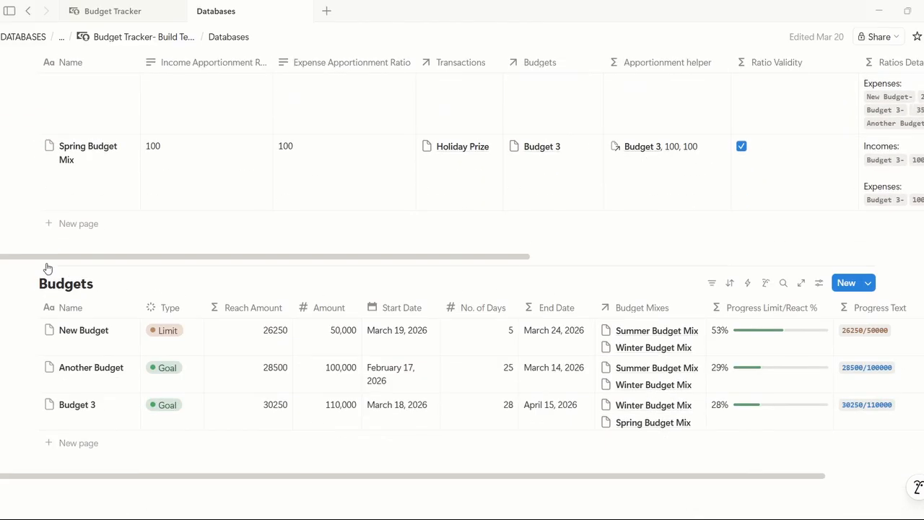
pyautogui.scroll(8, 47, 266)
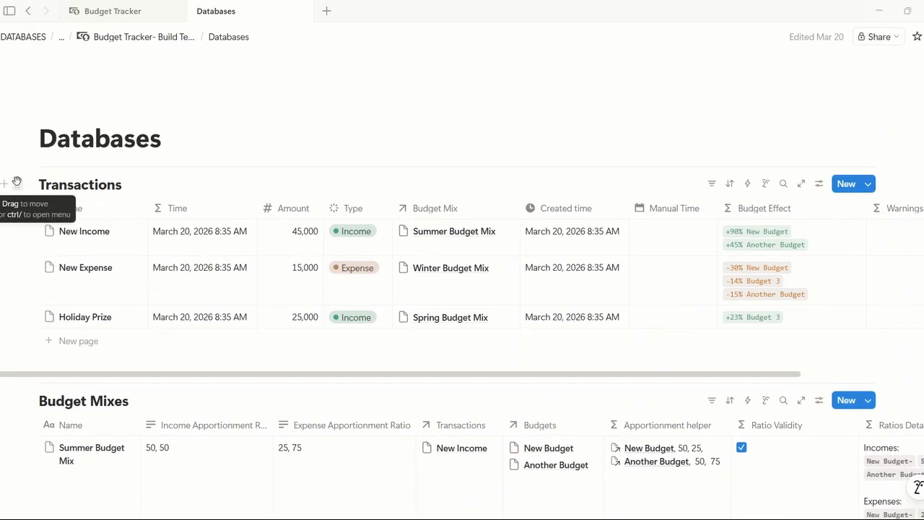
pyautogui.click(17, 181)
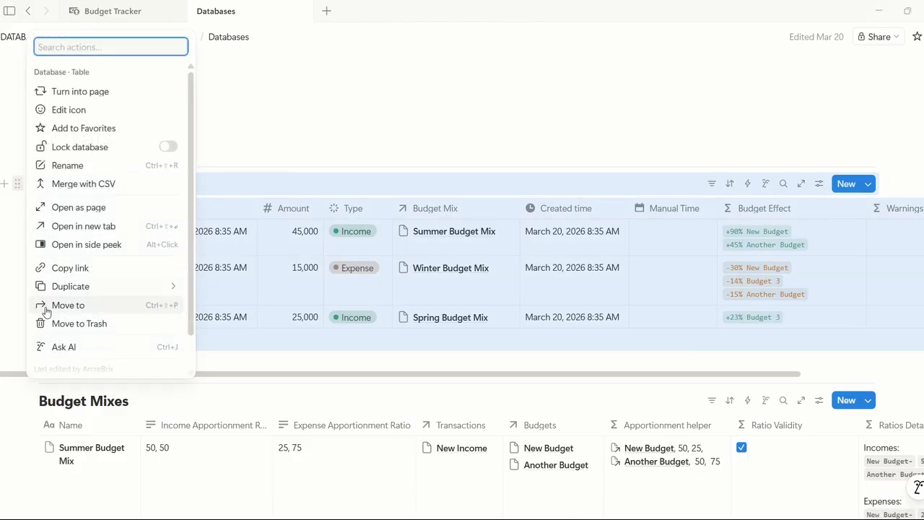
pyautogui.click(121, 269)
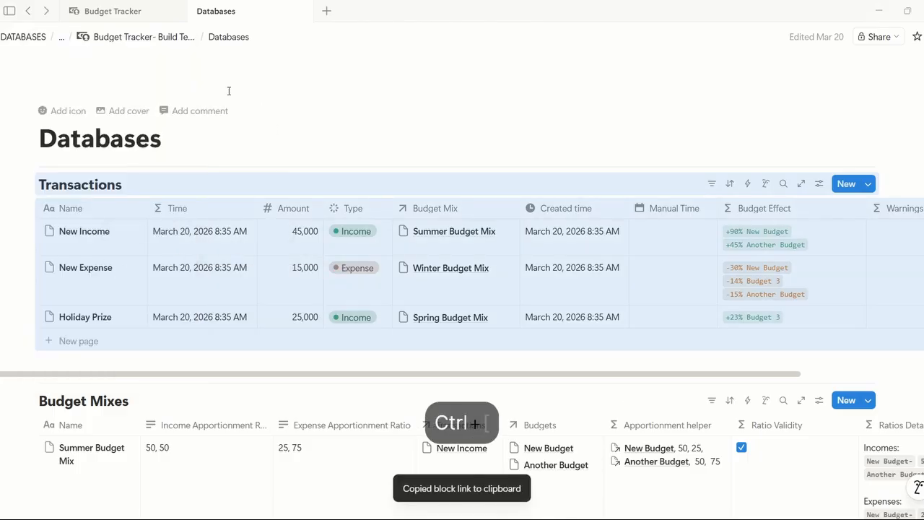
# Step: Return to the Build Template page and paste the Transactions link into the empty block as a linked database view
pyautogui.hotkey('ctrl', '[')
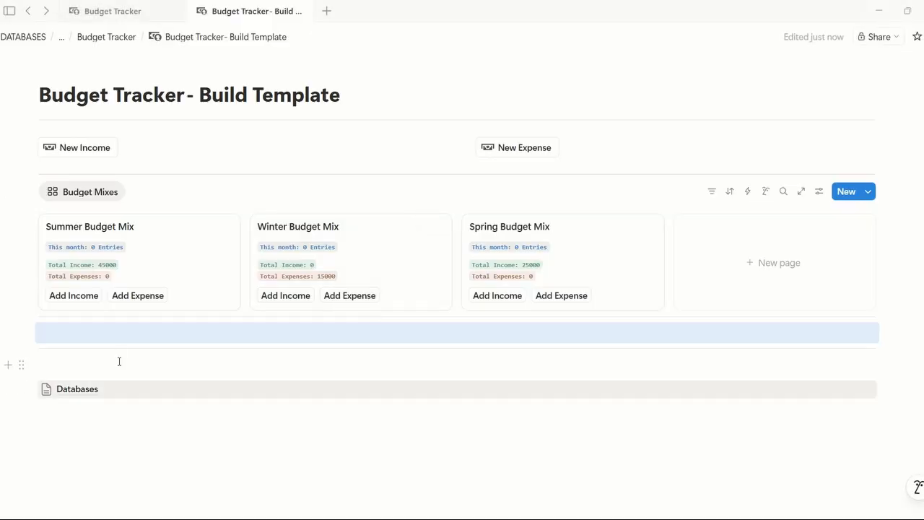
pyautogui.click(117, 336)
pyautogui.moveTo(235, 388)
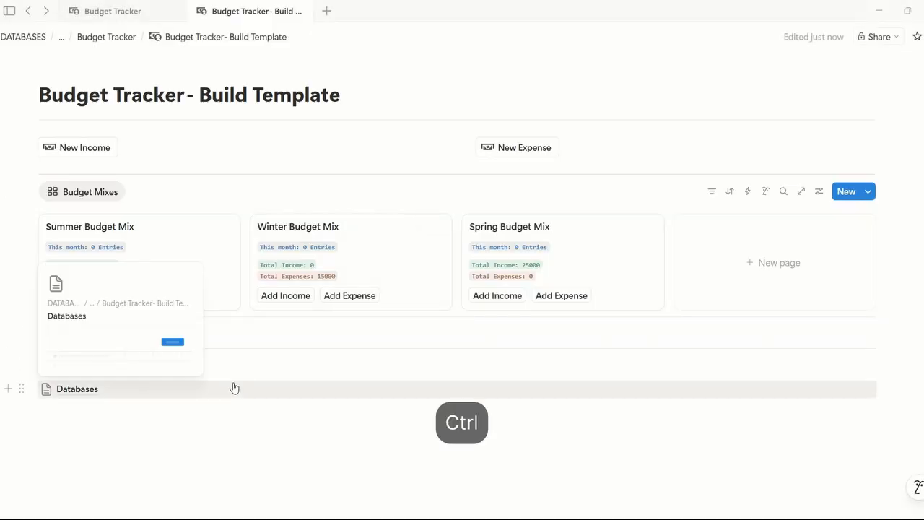
pyautogui.hotkey('ctrl', 'v')
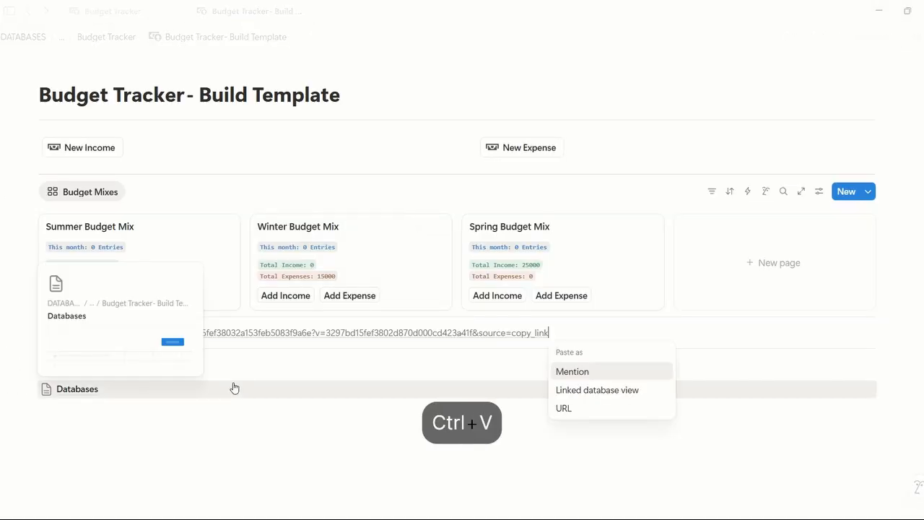
pyautogui.click(590, 391)
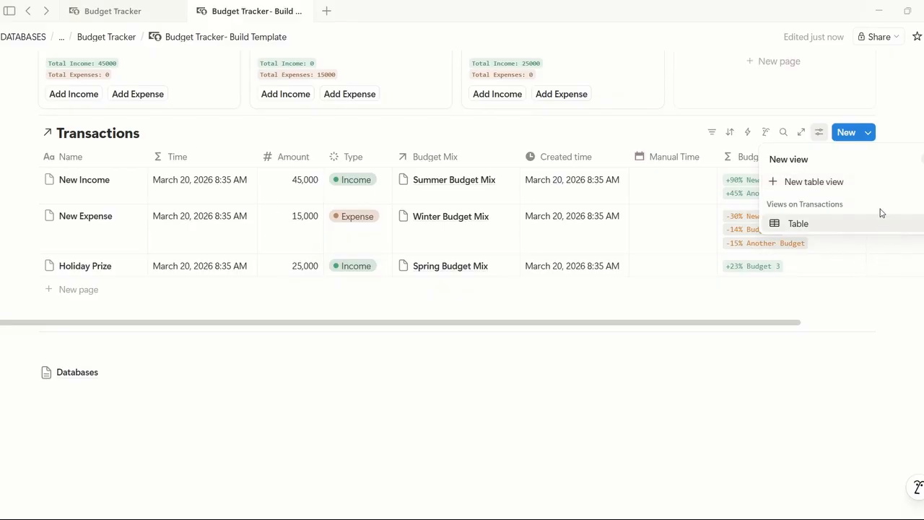
# Step: Create a new list view of the Transactions database and name it Latest Entries
pyautogui.click(871, 182)
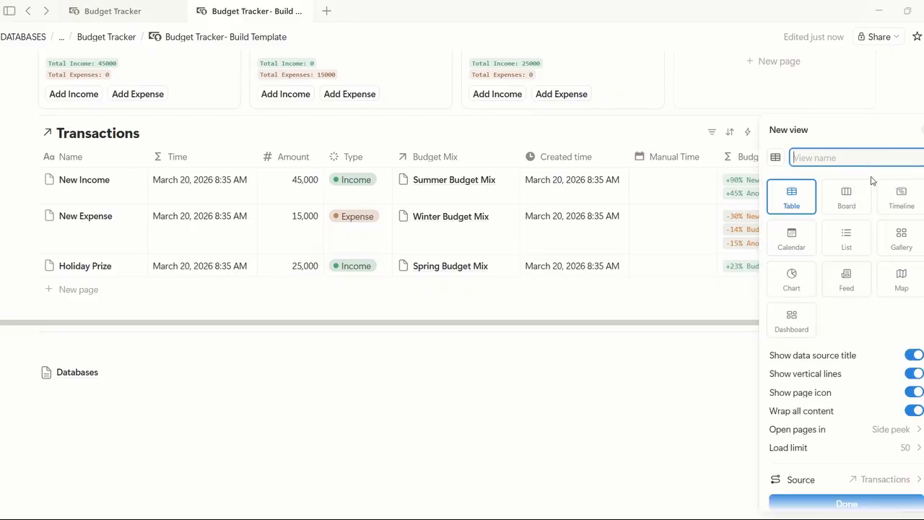
pyautogui.click(863, 239)
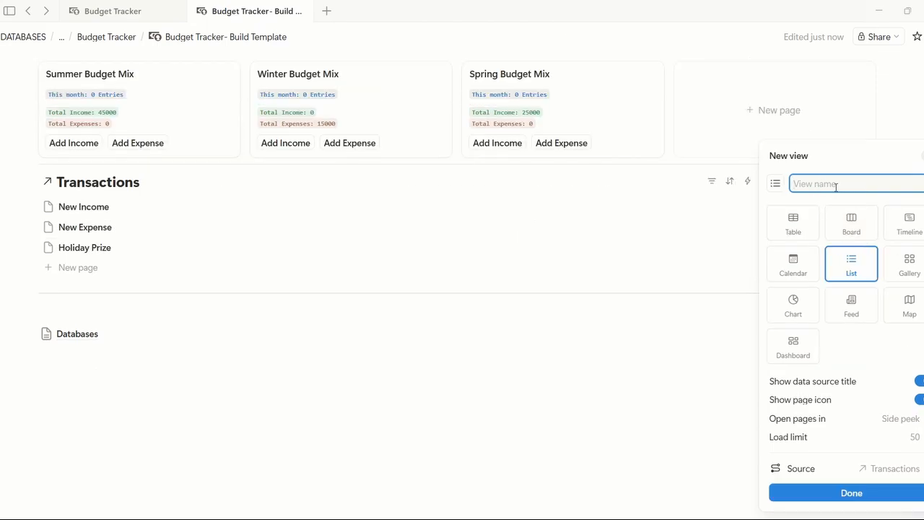
pyautogui.write('Lat')
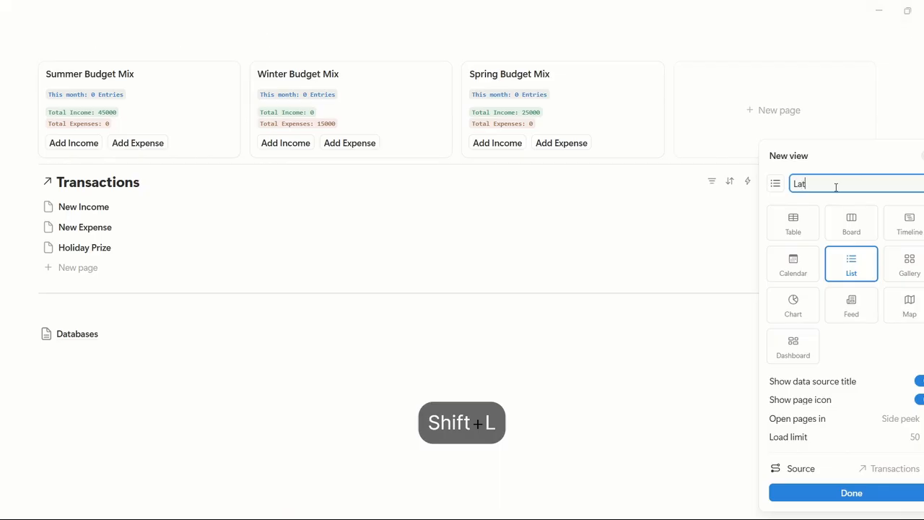
pyautogui.write('est Entries')
pyautogui.press('Return')
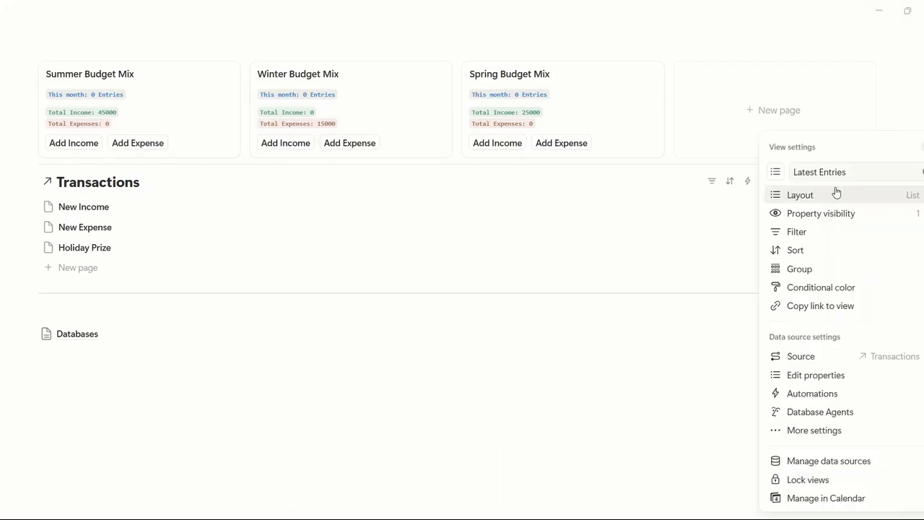
pyautogui.click(875, 196)
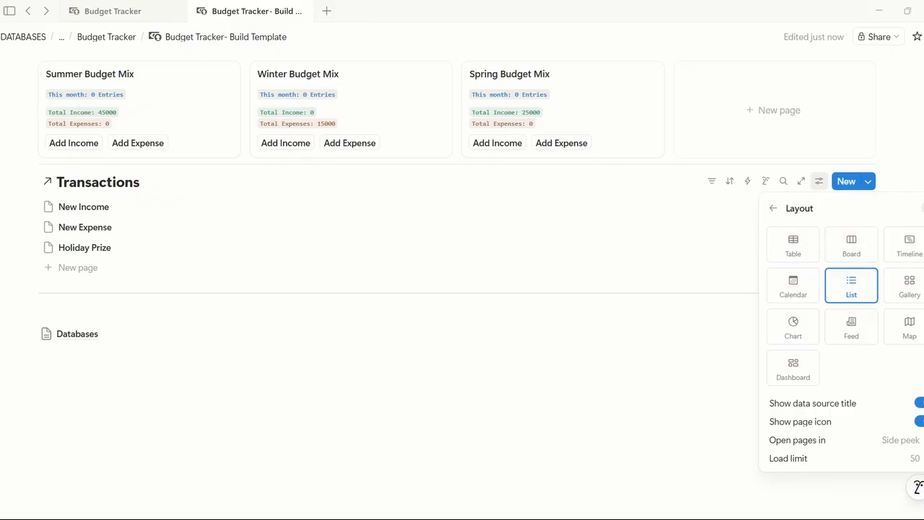
pyautogui.press('Escape')
pyautogui.scroll(2, 826, 285)
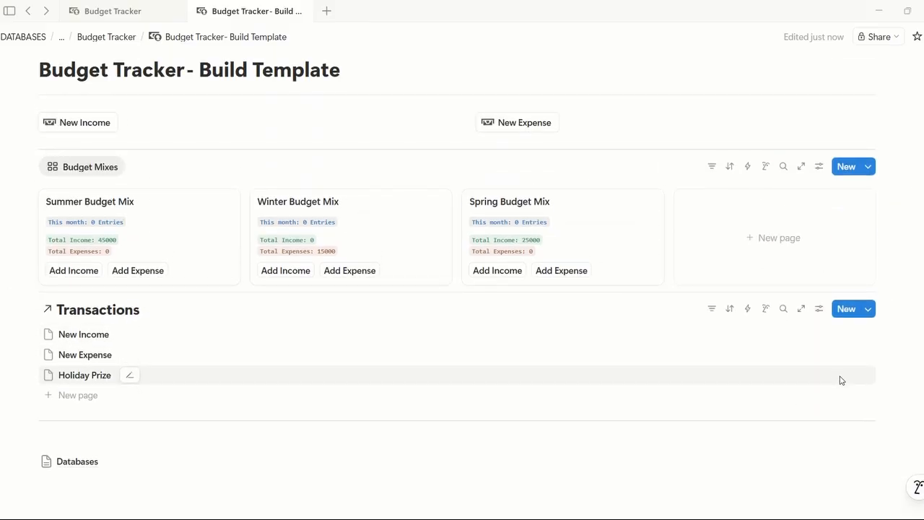
# Step: Edit the New Income button so that it adds its page to the Transactions database
pyautogui.scroll(3, 241, 346)
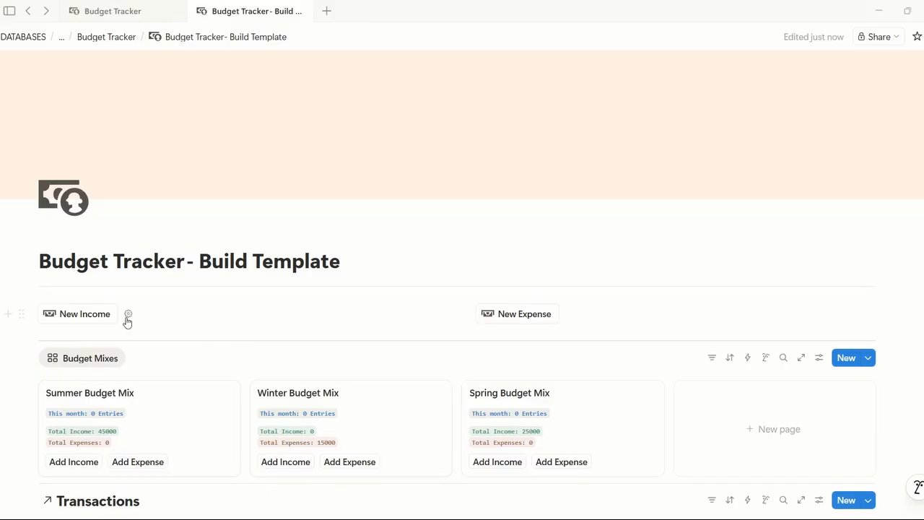
pyautogui.click(128, 316)
pyautogui.scroll(-3, 130, 330)
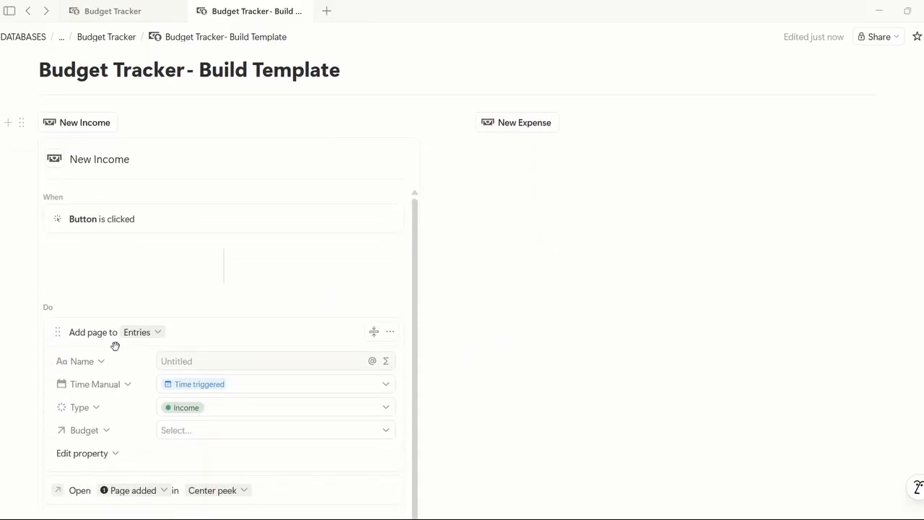
pyautogui.click(156, 334)
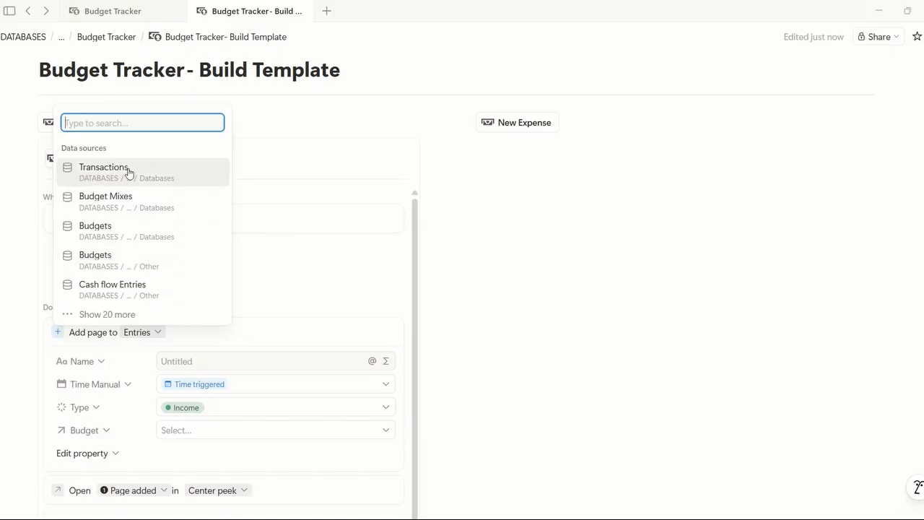
pyautogui.click(154, 172)
# Step: Have the New Income button set Type to Income and Manual Time to Time triggered, and save the button
pyautogui.scroll(-1, 248, 299)
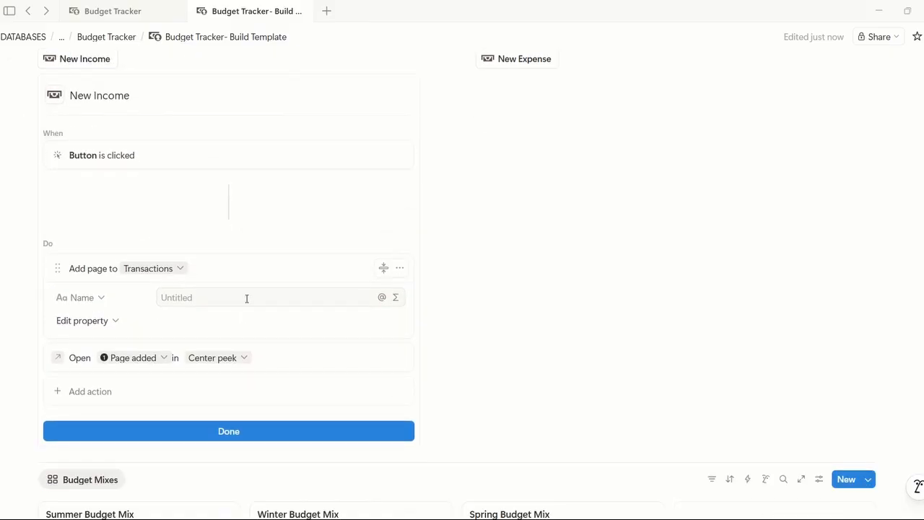
pyautogui.click(97, 326)
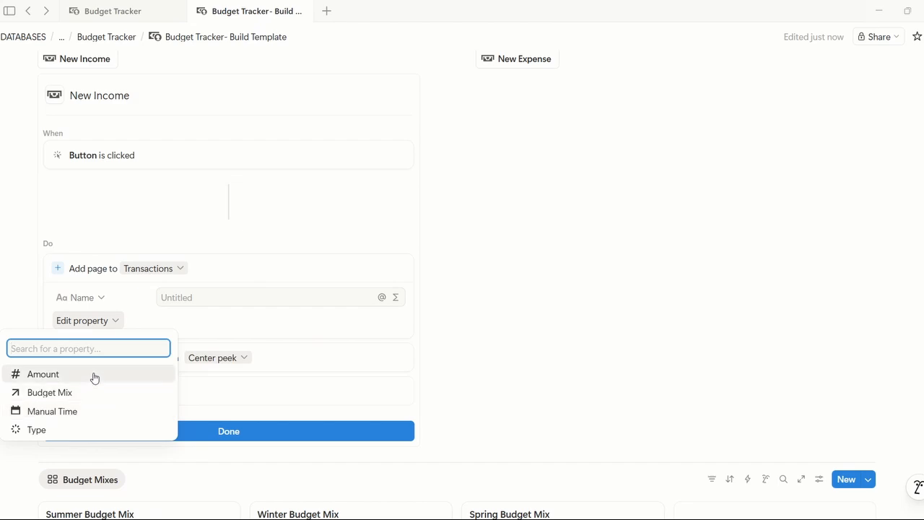
pyautogui.click(106, 429)
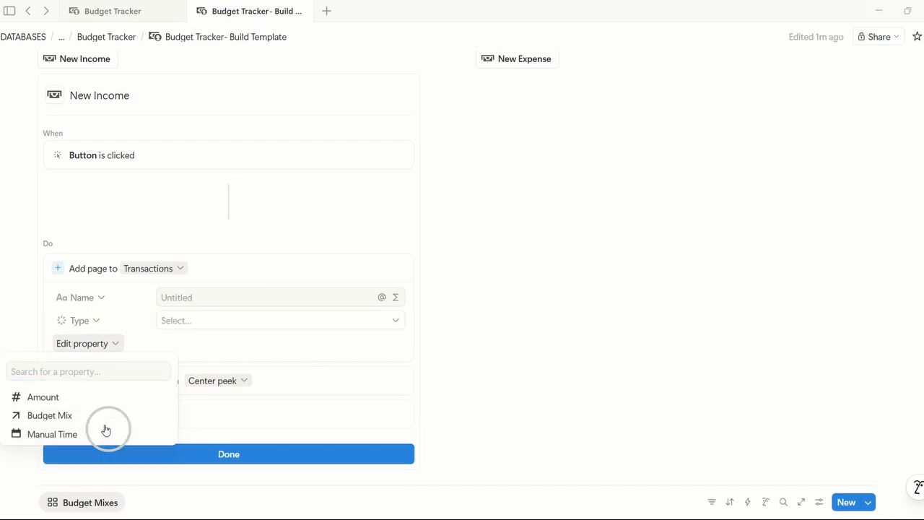
pyautogui.click(198, 329)
pyautogui.click(288, 465)
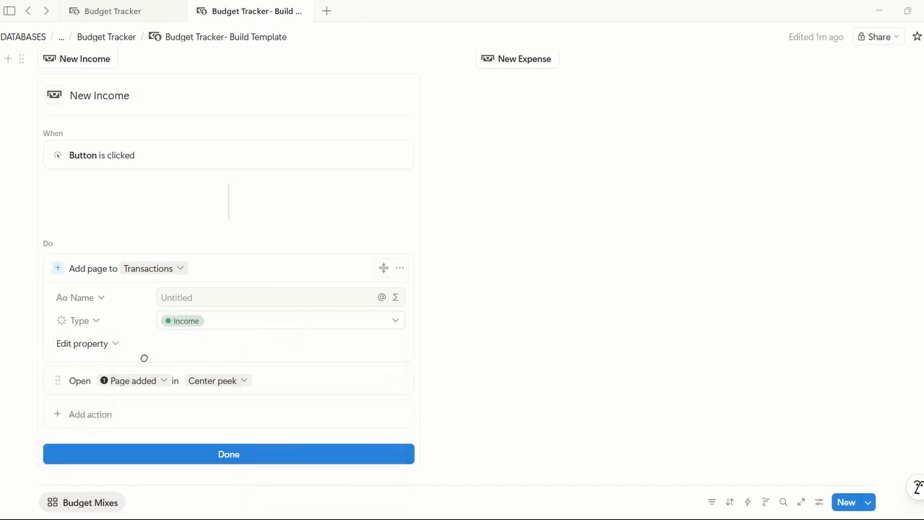
pyautogui.click(114, 346)
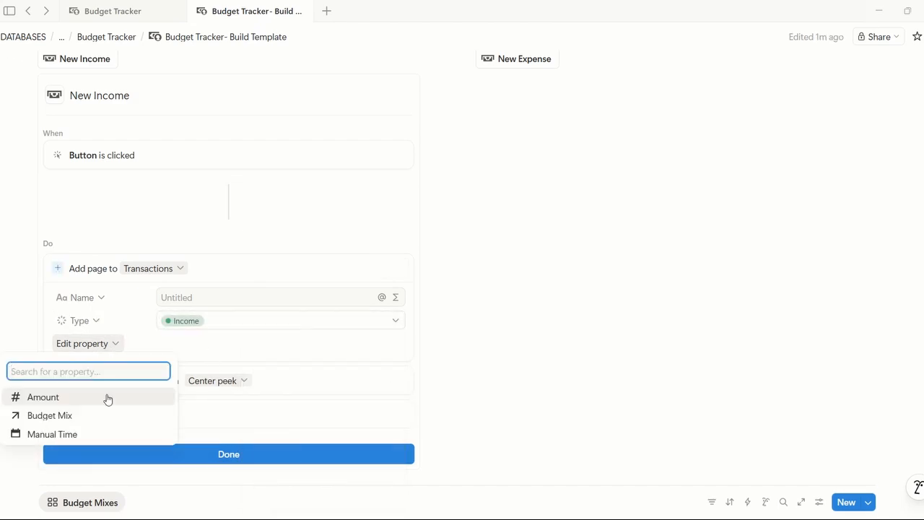
pyautogui.click(96, 433)
pyautogui.click(232, 349)
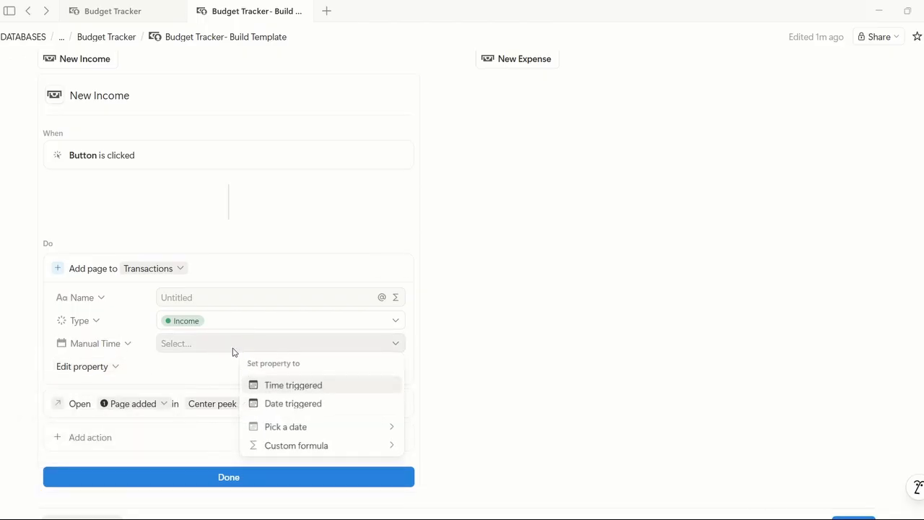
pyautogui.click(334, 387)
pyautogui.click(260, 473)
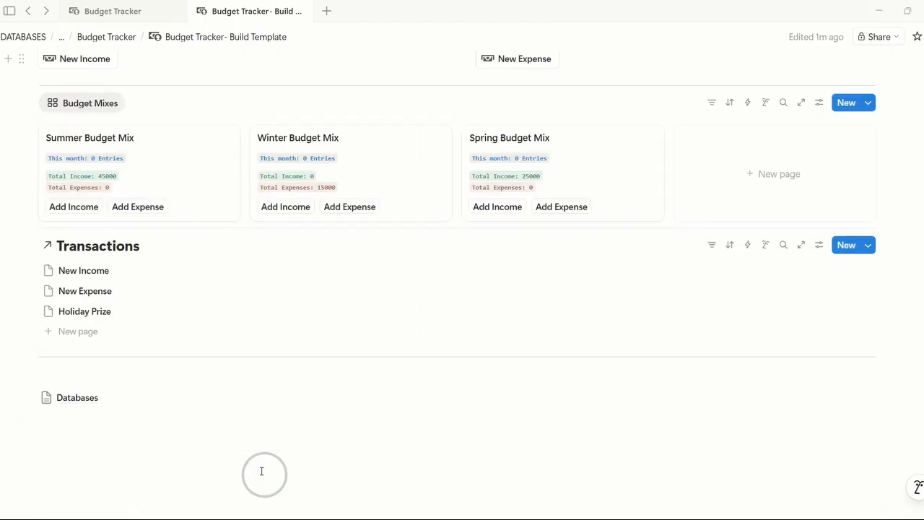
# Step: Edit the New Expense button so that it adds its page to the Transactions database
pyautogui.scroll(4, 268, 215)
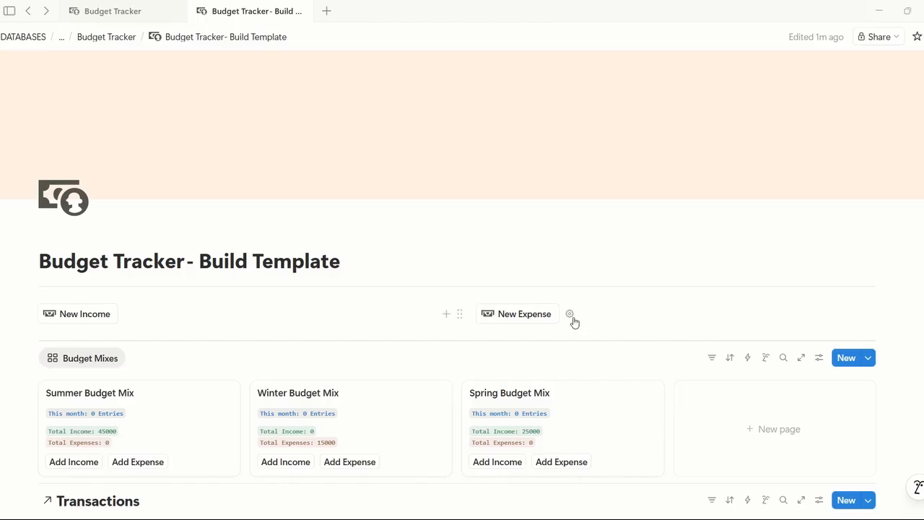
pyautogui.click(569, 314)
pyautogui.scroll(-3, 508, 371)
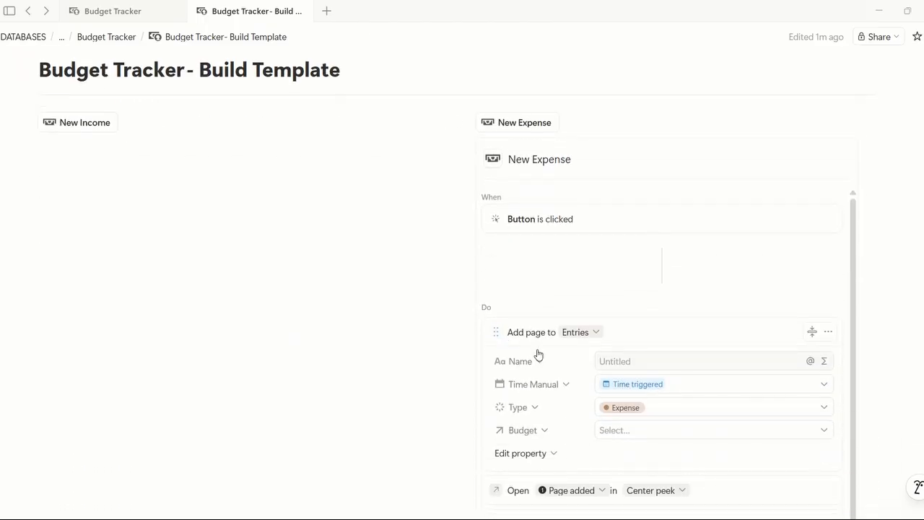
pyautogui.click(586, 332)
pyautogui.click(612, 177)
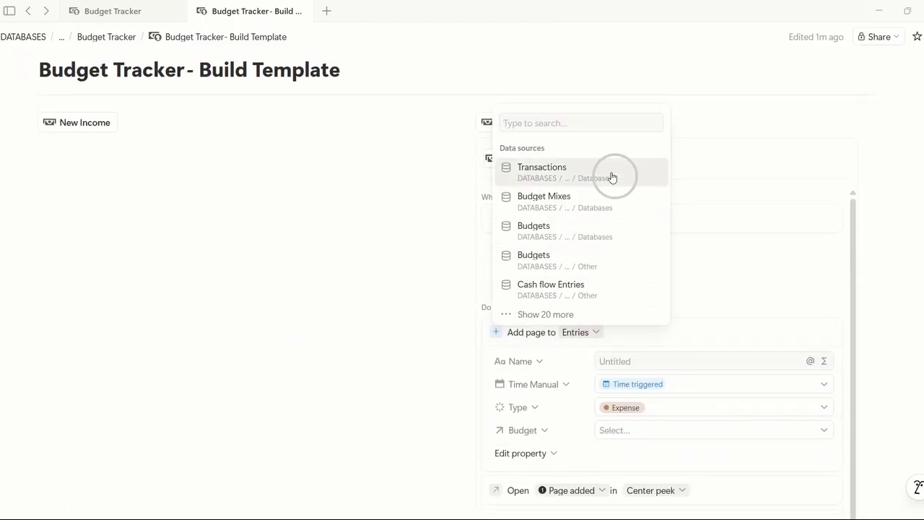
# Step: Have the New Expense button set Type to Expense and Manual Time to Time triggered, and save the button
pyautogui.scroll(-1, 635, 303)
pyautogui.click(554, 322)
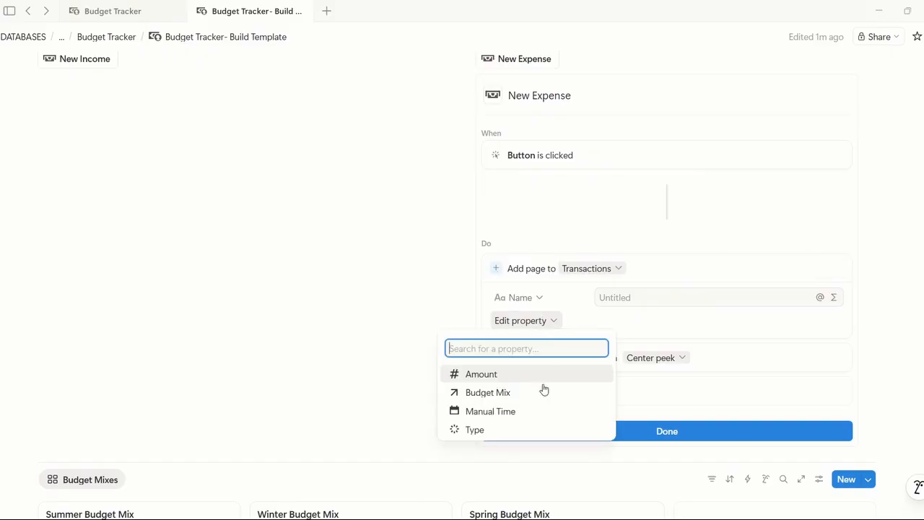
pyautogui.click(528, 432)
pyautogui.click(635, 324)
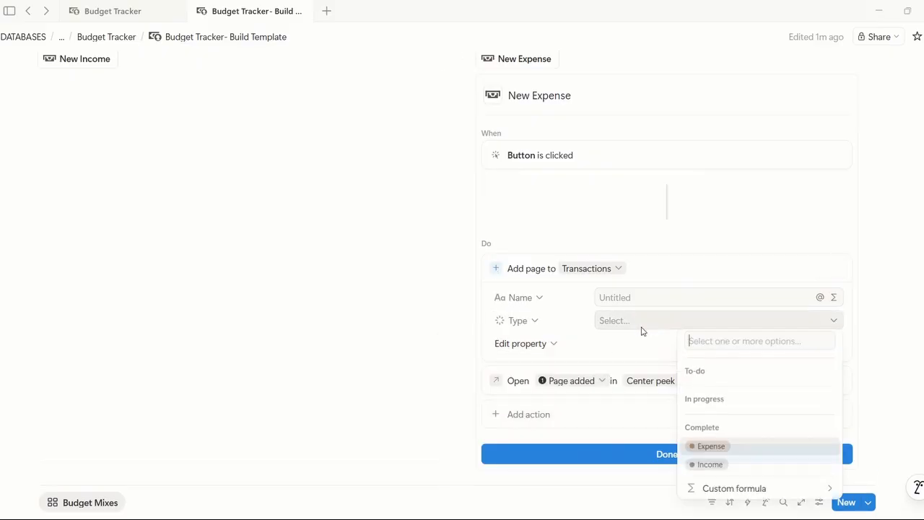
pyautogui.click(710, 447)
pyautogui.click(553, 344)
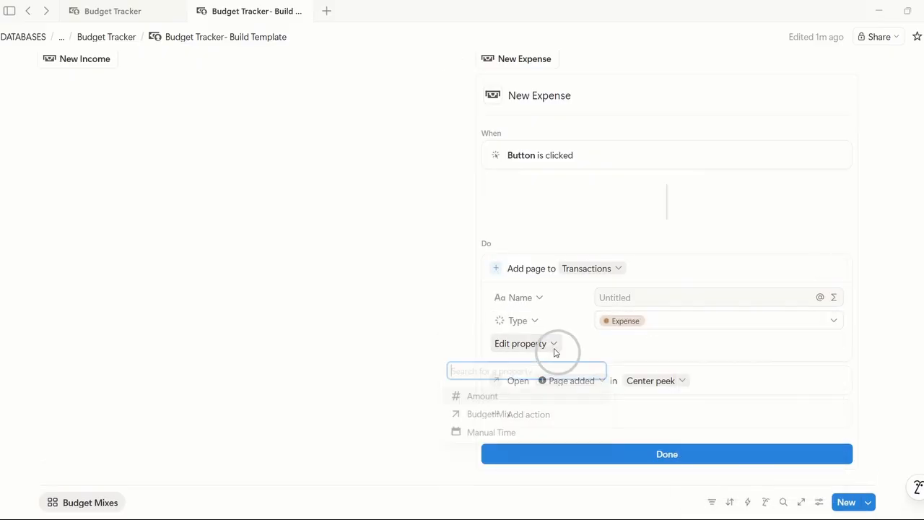
pyautogui.click(526, 433)
pyautogui.click(638, 344)
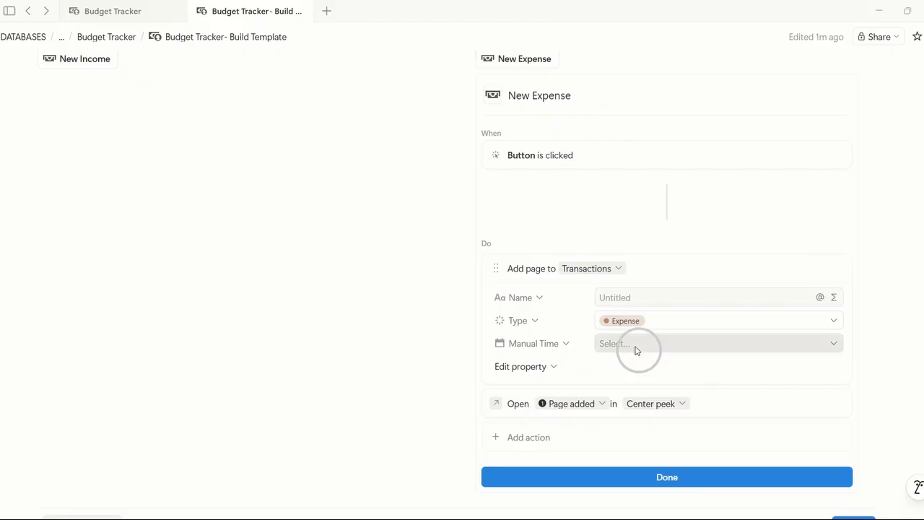
pyautogui.click(711, 385)
pyautogui.scroll(-2, 685, 404)
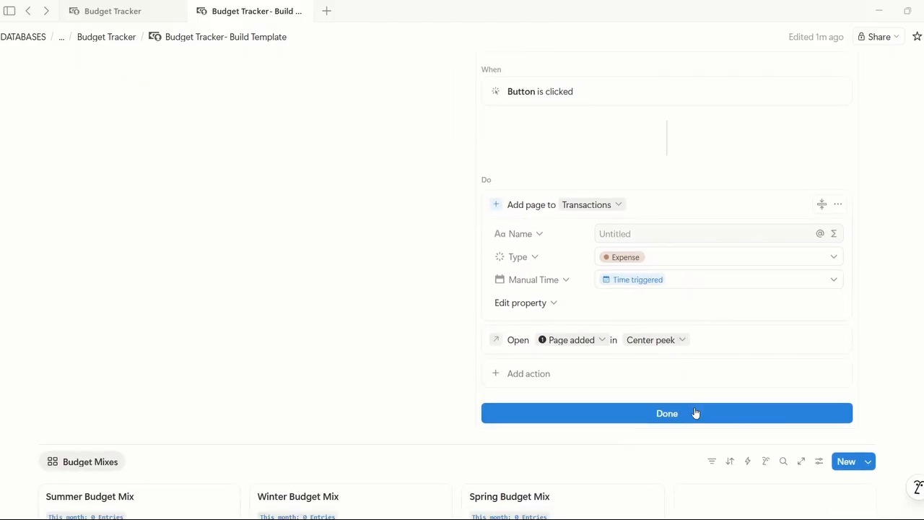
pyautogui.click(695, 412)
# Step: In the Latest Entries view's layout, hide the data source title and set the load limit to 25
pyautogui.scroll(4, 626, 338)
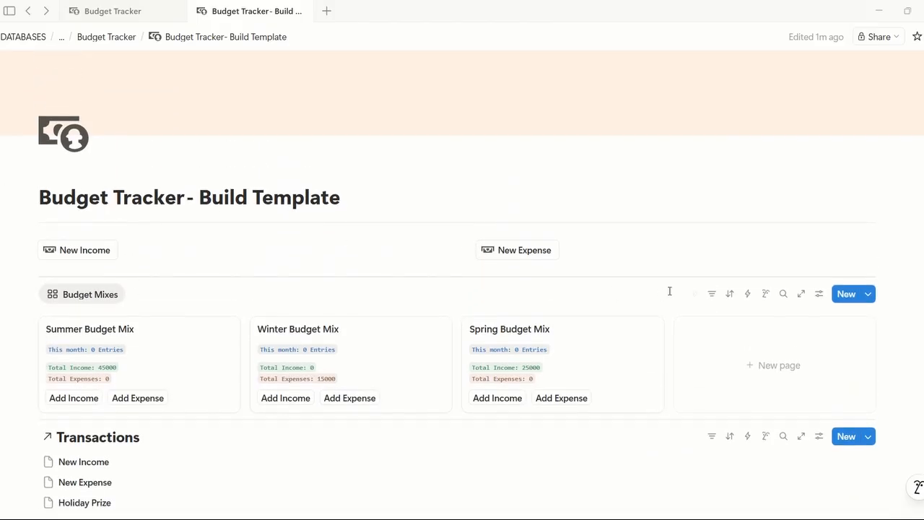
pyautogui.scroll(-3, 366, 412)
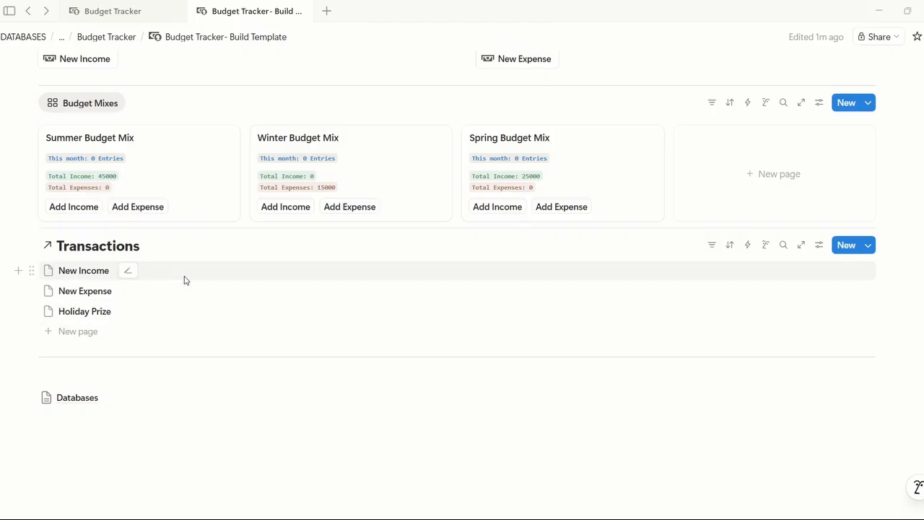
pyautogui.click(818, 249)
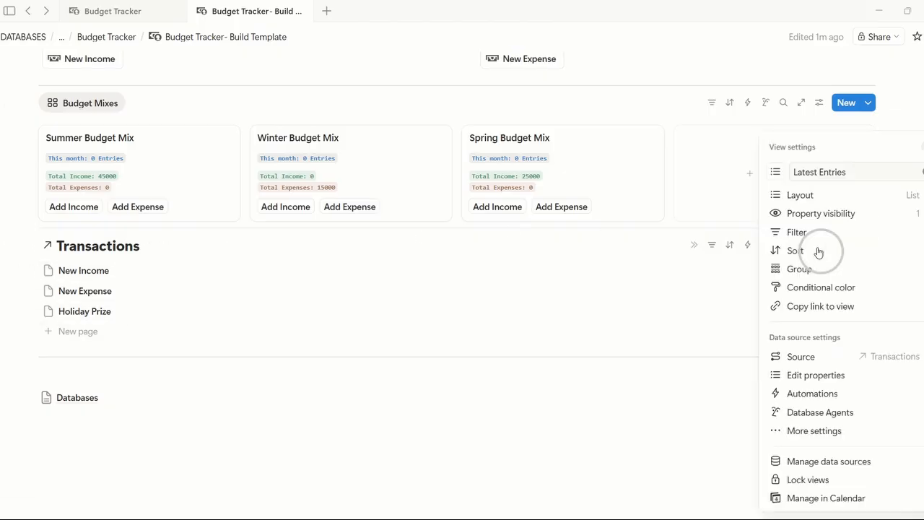
pyautogui.click(851, 194)
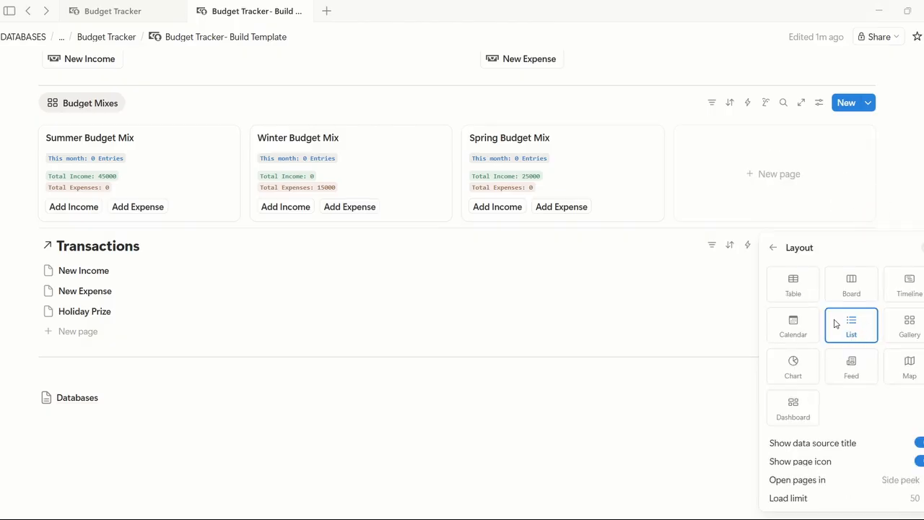
pyautogui.click(919, 443)
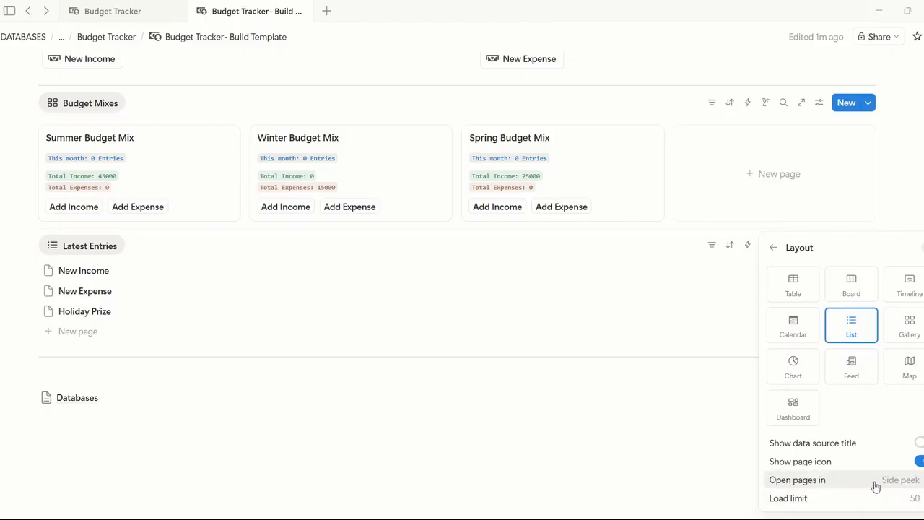
pyautogui.click(908, 500)
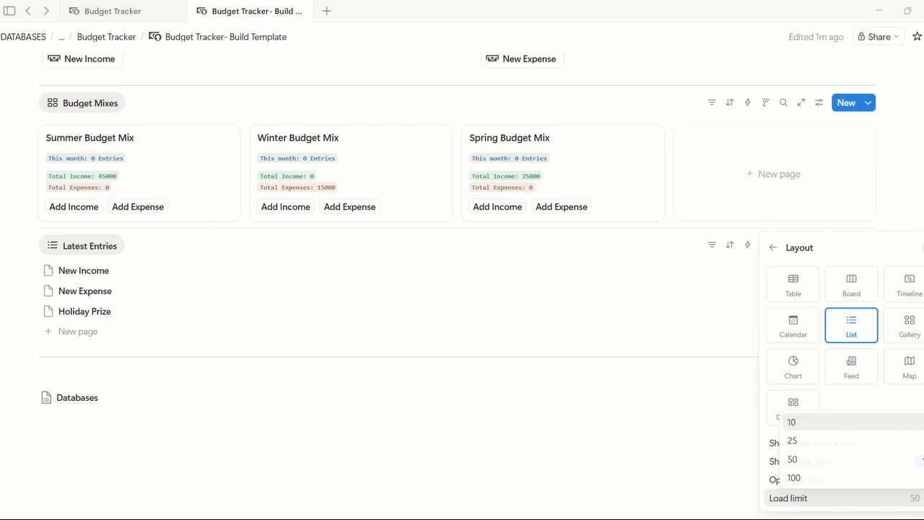
pyautogui.click(852, 448)
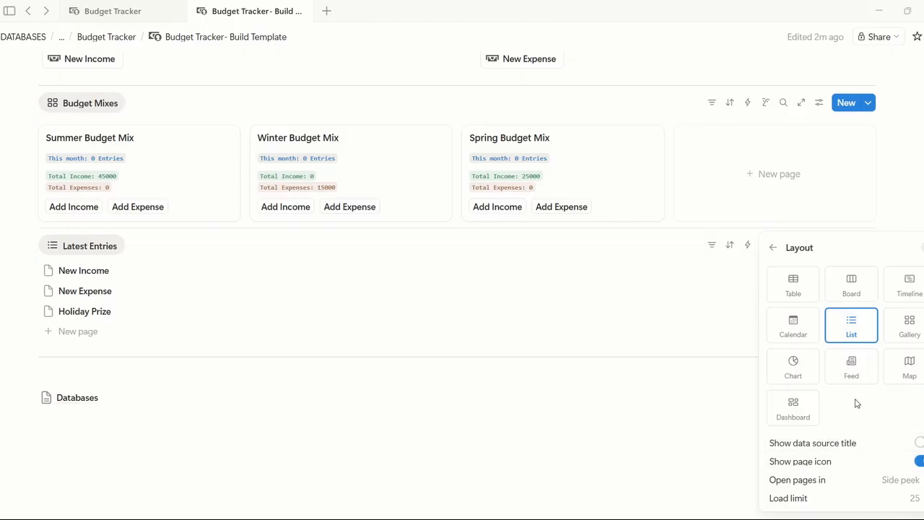
pyautogui.click(771, 248)
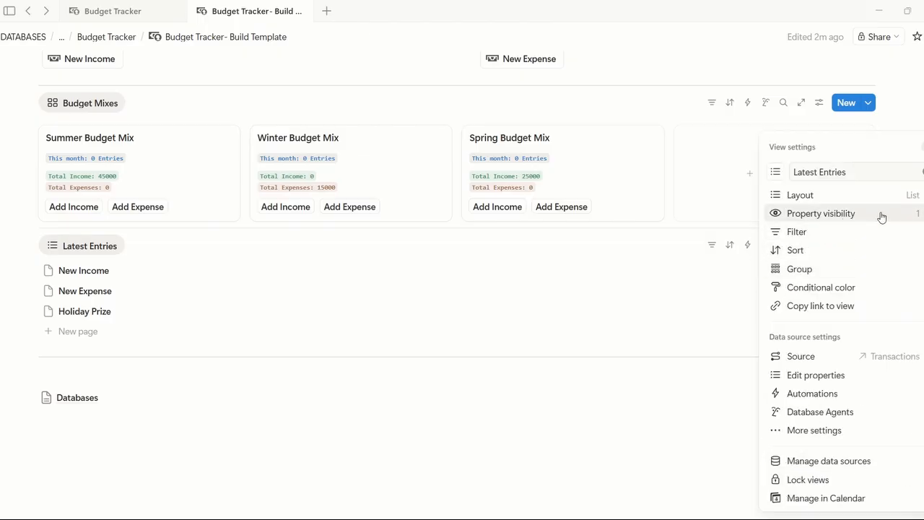
pyautogui.click(896, 116)
# Step: Examine how the Latest Entries list is grouped and laid out on the finished Budget Tracker page
pyautogui.scroll(3, 896, 114)
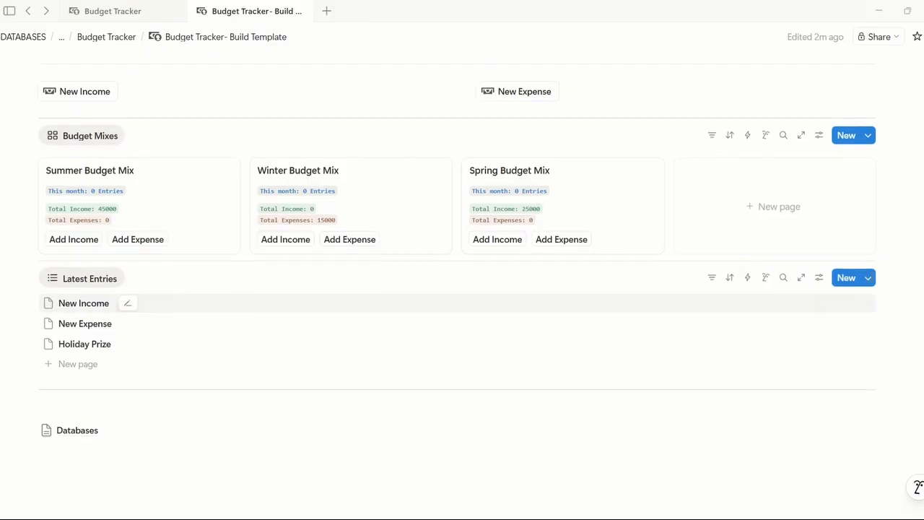
pyautogui.click(144, 13)
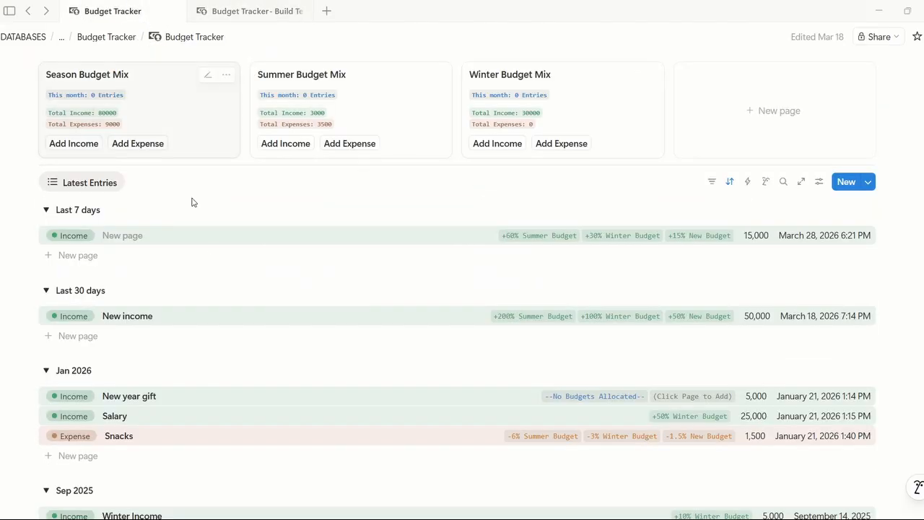
pyautogui.scroll(-1, 893, 174)
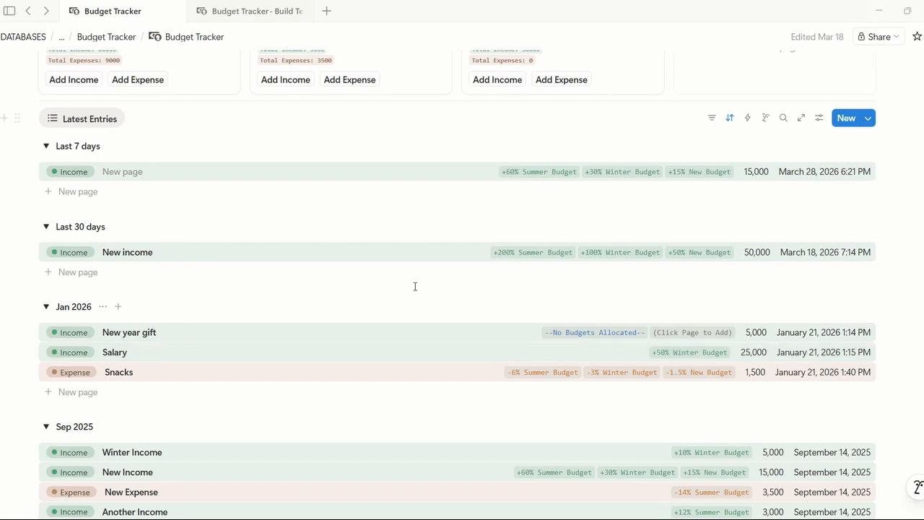
pyautogui.scroll(3, 416, 286)
pyautogui.scroll(2, 852, 217)
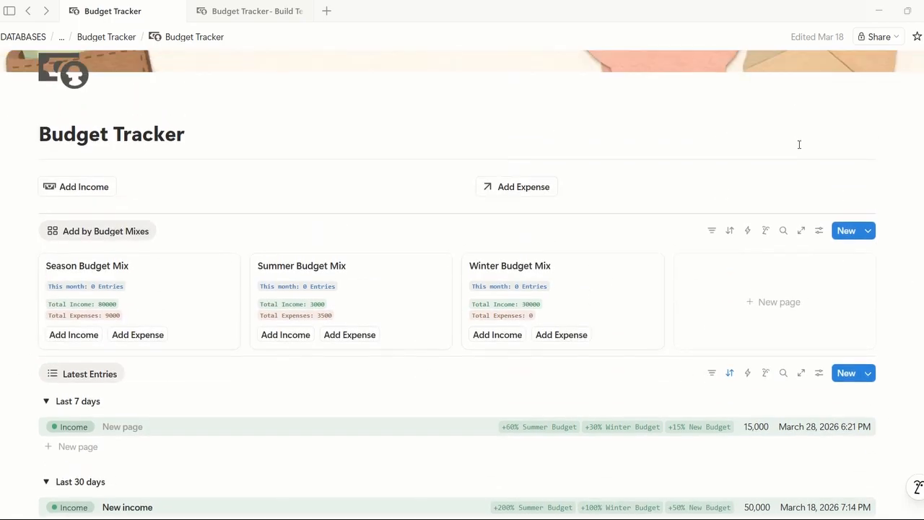
# Step: Return to the Build Template page and group the Latest Entries list by the Time property
pyautogui.click(235, 11)
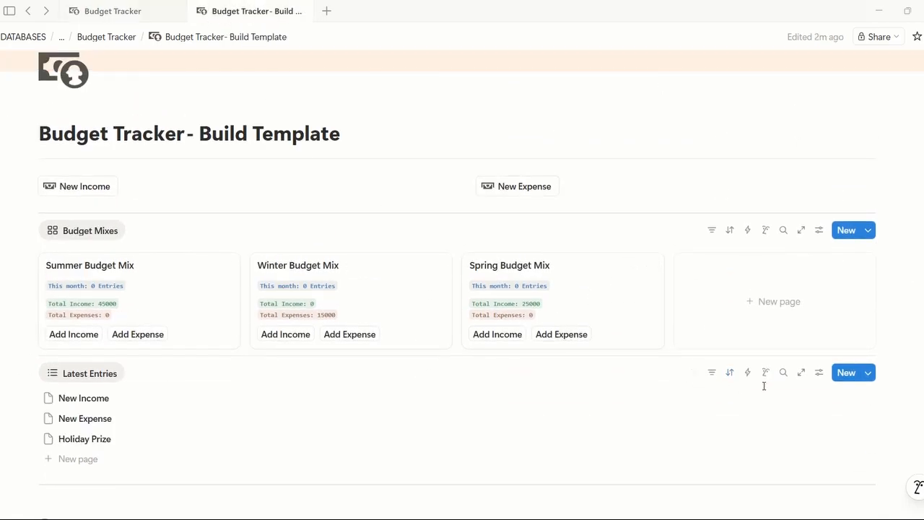
pyautogui.scroll(-2, 765, 385)
pyautogui.click(820, 308)
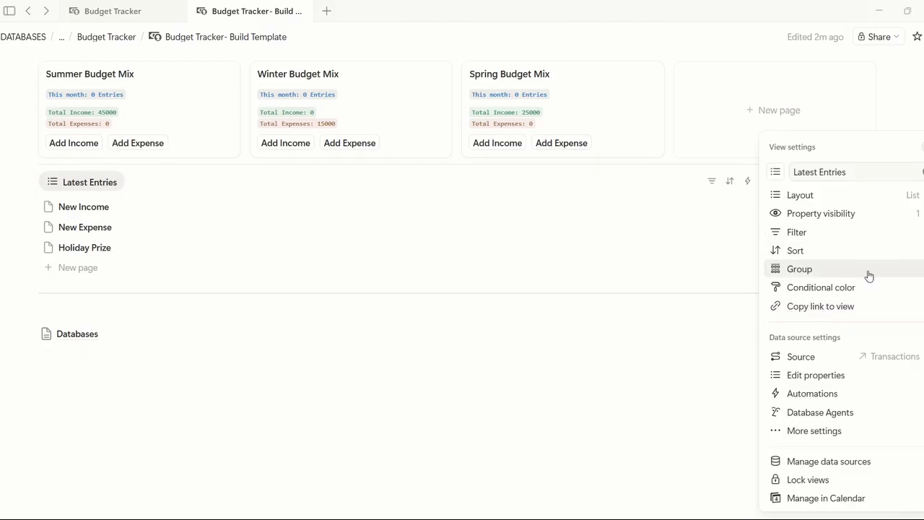
pyautogui.click(711, 210)
pyautogui.click(816, 181)
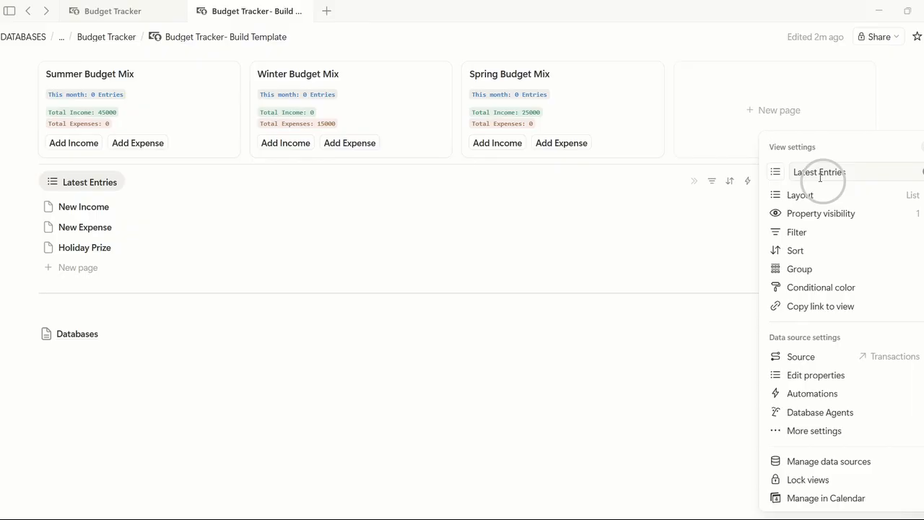
pyautogui.click(835, 272)
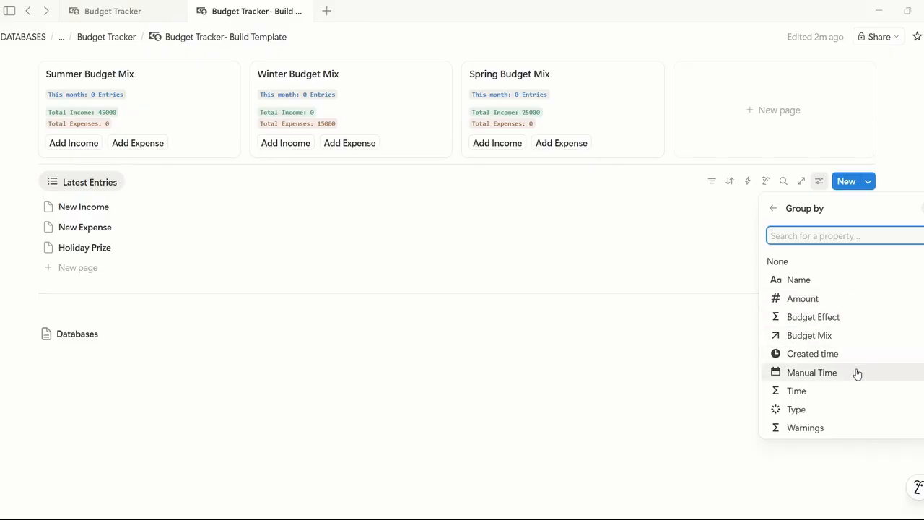
pyautogui.click(842, 392)
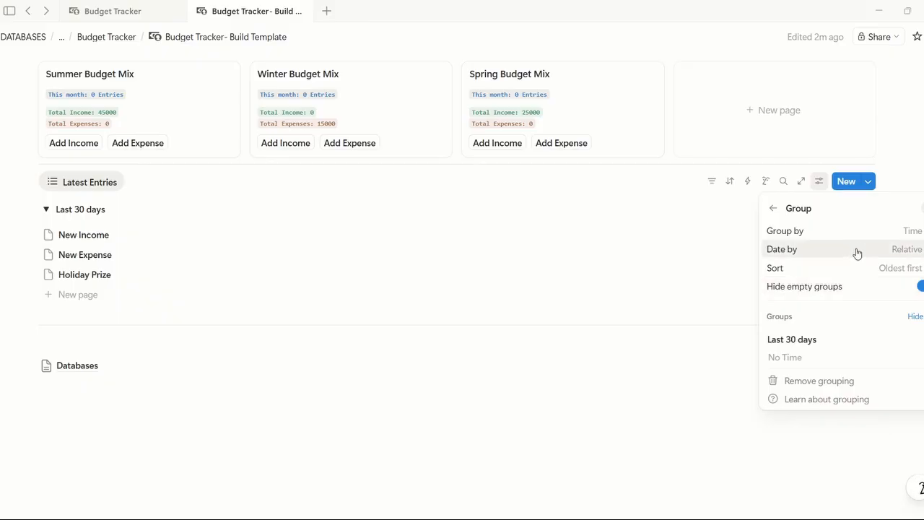
# Step: Try grouping the Latest Entries dates by Day, and restore the Relative grouping by choosing the Time property again
pyautogui.click(887, 253)
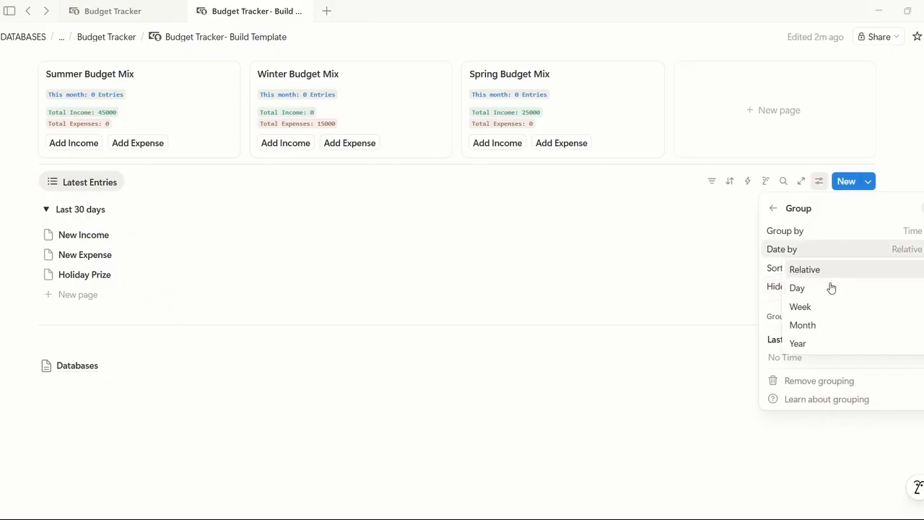
pyautogui.click(845, 272)
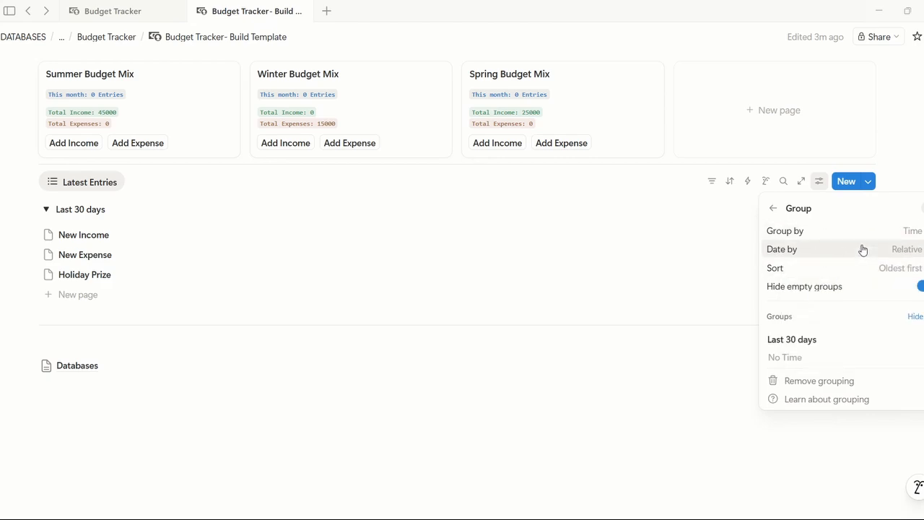
pyautogui.click(862, 249)
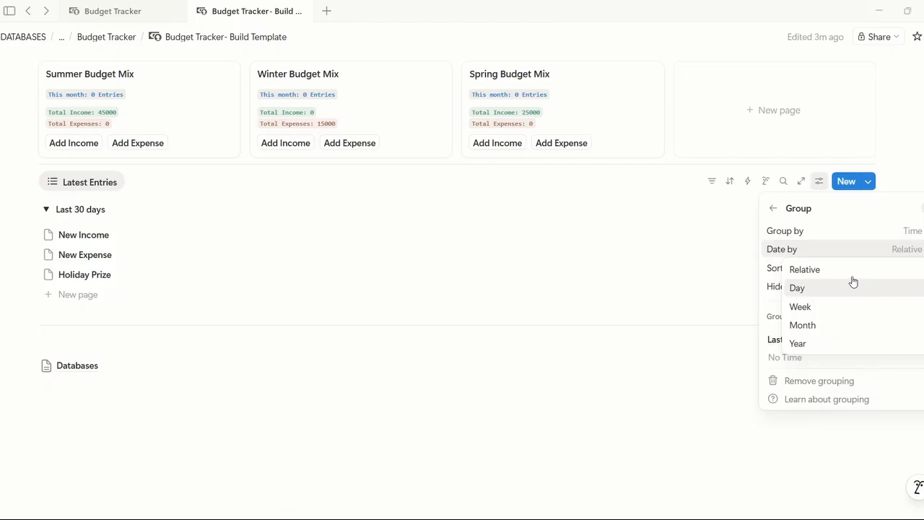
pyautogui.click(850, 270)
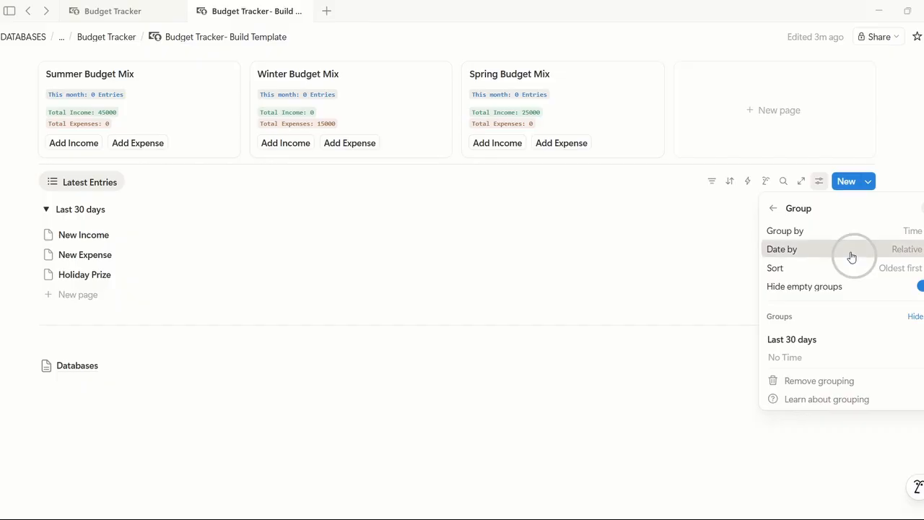
pyautogui.click(850, 257)
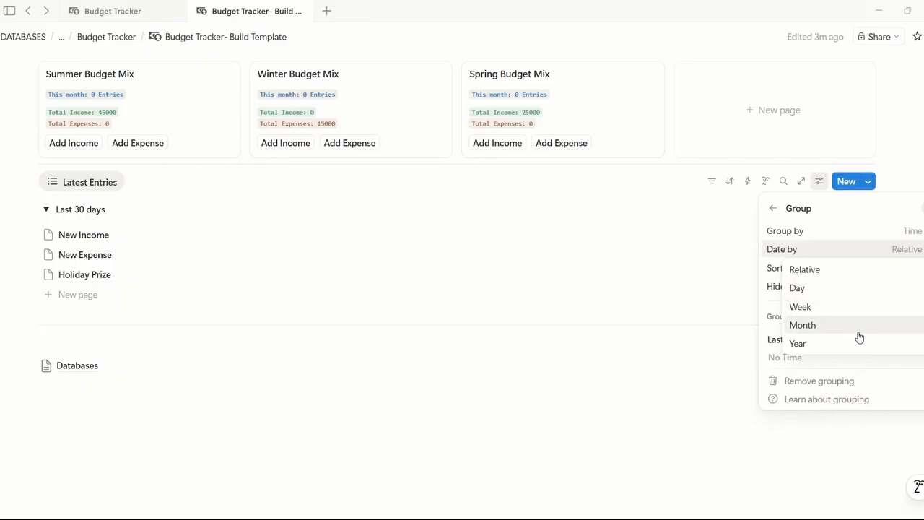
pyautogui.click(850, 288)
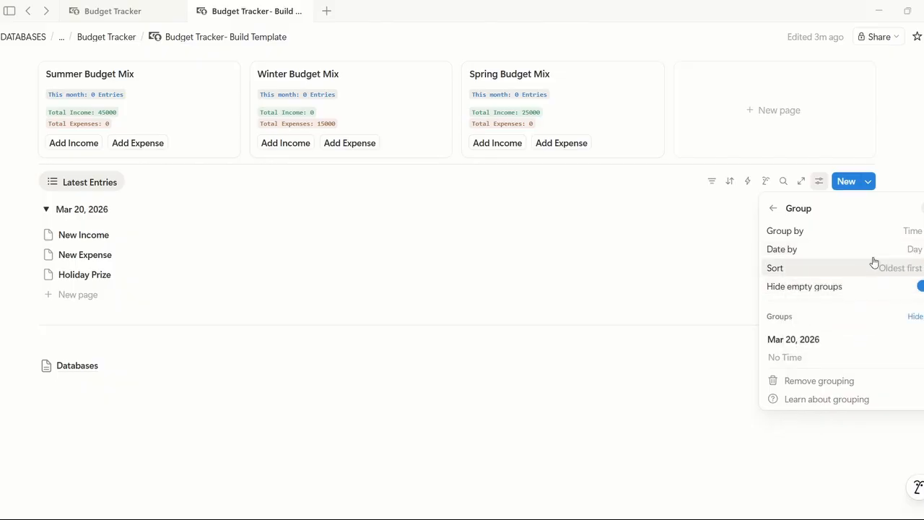
pyautogui.click(876, 235)
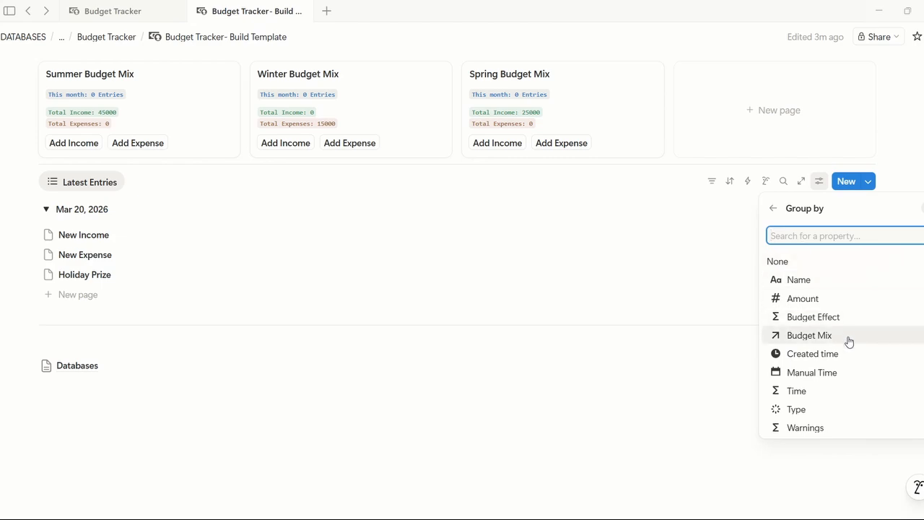
pyautogui.click(856, 392)
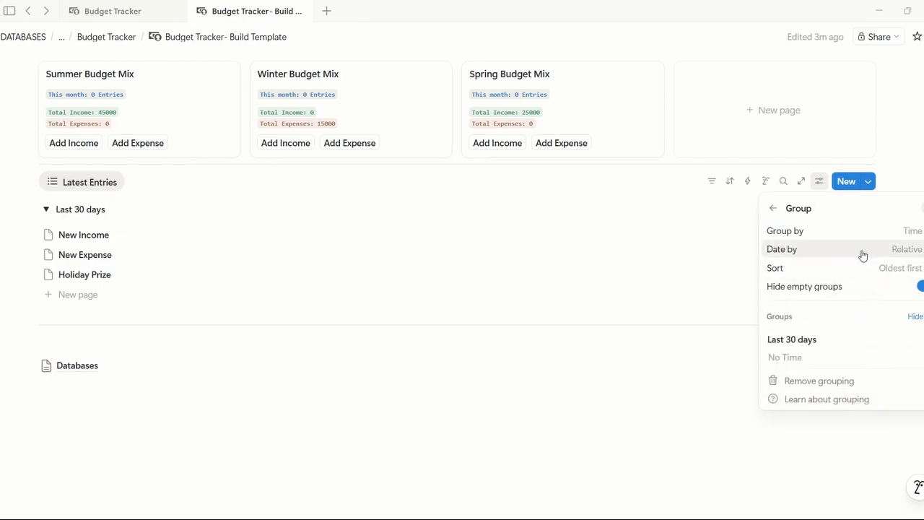
# Step: Sort the Latest Entries groups by Newest first and close the view settings
pyautogui.click(835, 249)
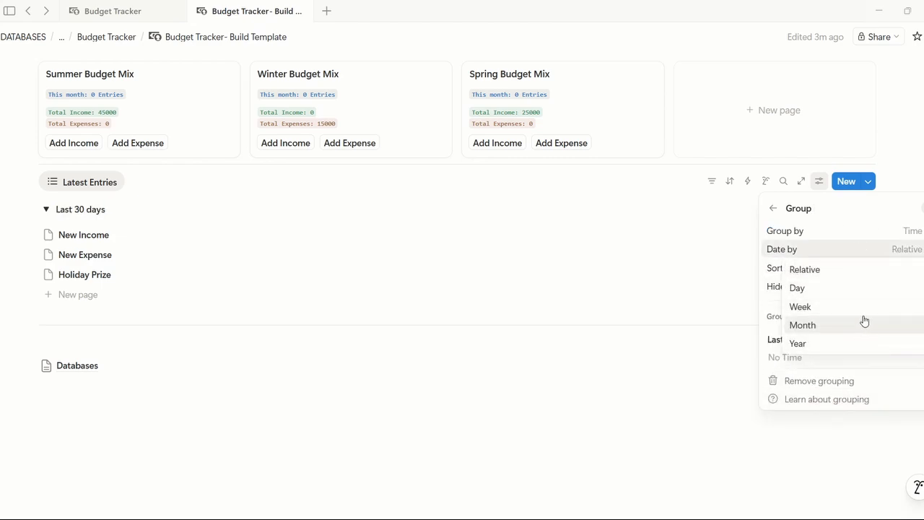
pyautogui.click(868, 237)
pyautogui.click(919, 272)
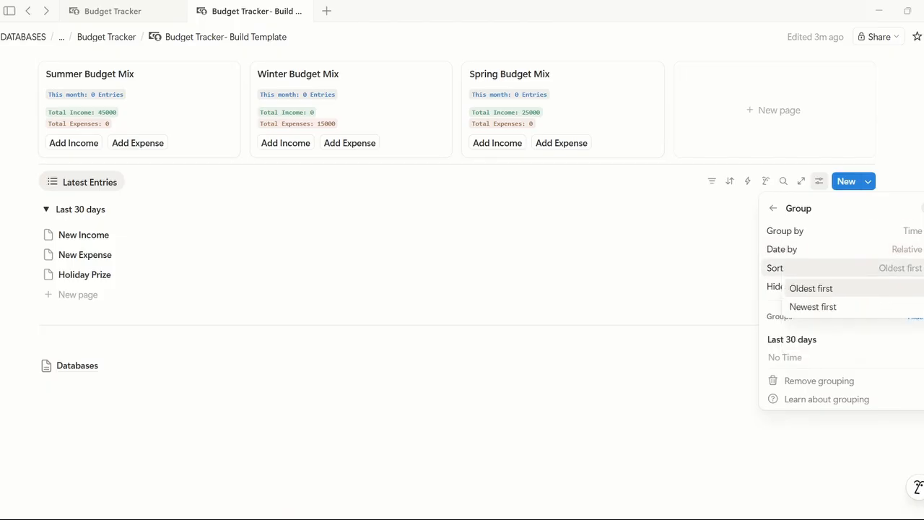
pyautogui.click(858, 316)
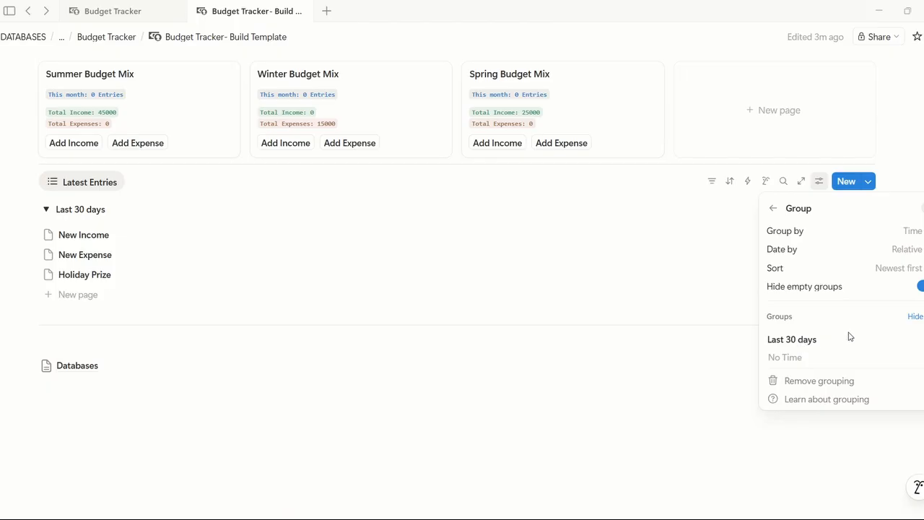
pyautogui.click(773, 209)
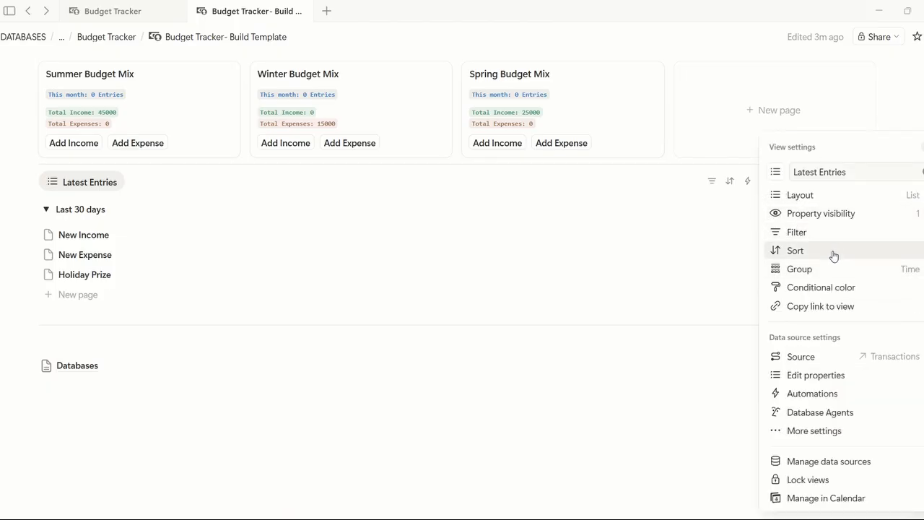
pyautogui.click(899, 123)
# Step: Examine which properties the Latest Entries rows show, and in what order, on the finished Budget Tracker page
pyautogui.scroll(3, 900, 224)
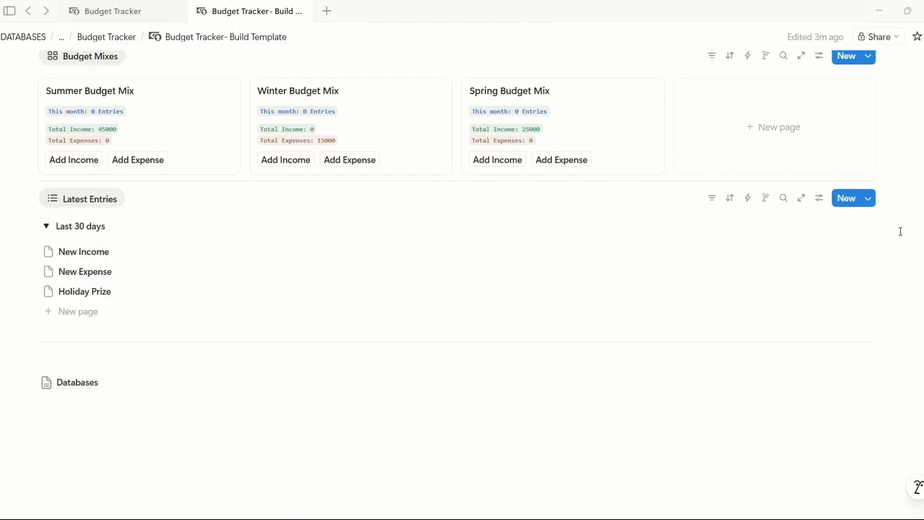
pyautogui.click(150, 18)
pyautogui.scroll(-3, 747, 284)
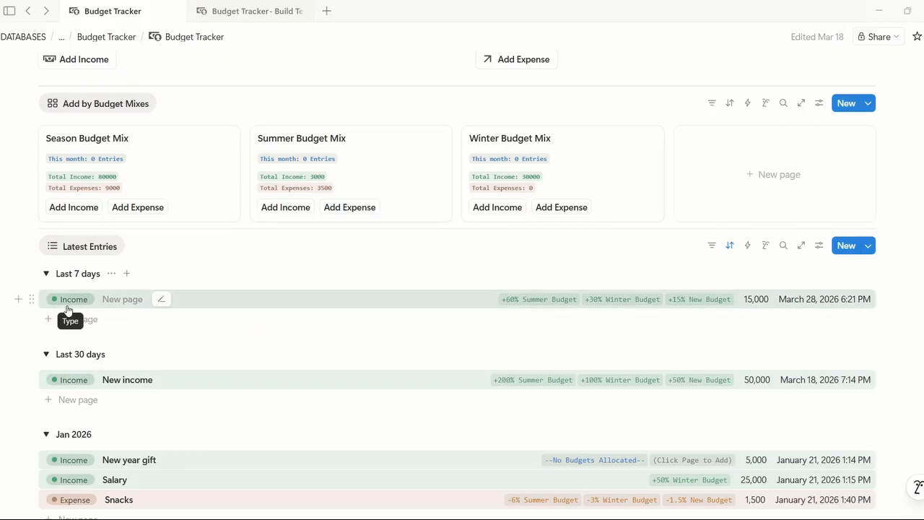
pyautogui.scroll(-1, 361, 361)
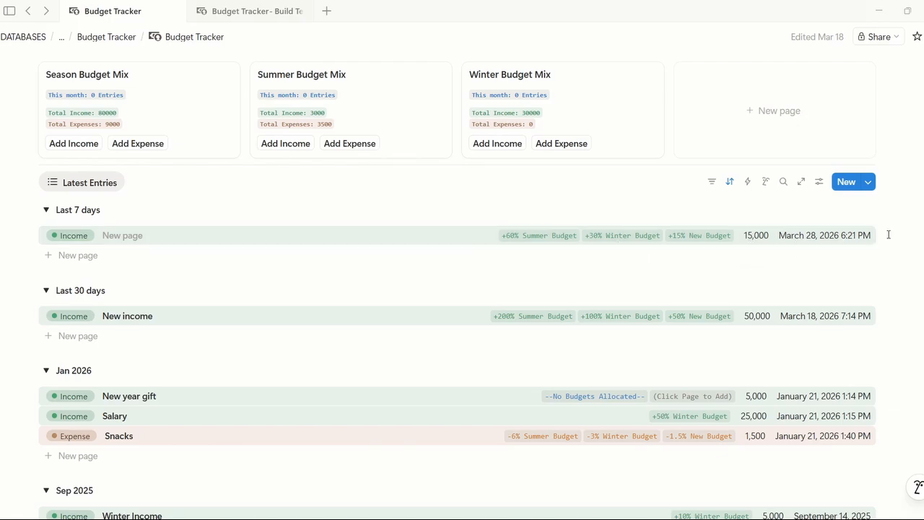
pyautogui.scroll(1, 898, 237)
pyautogui.scroll(2, 898, 236)
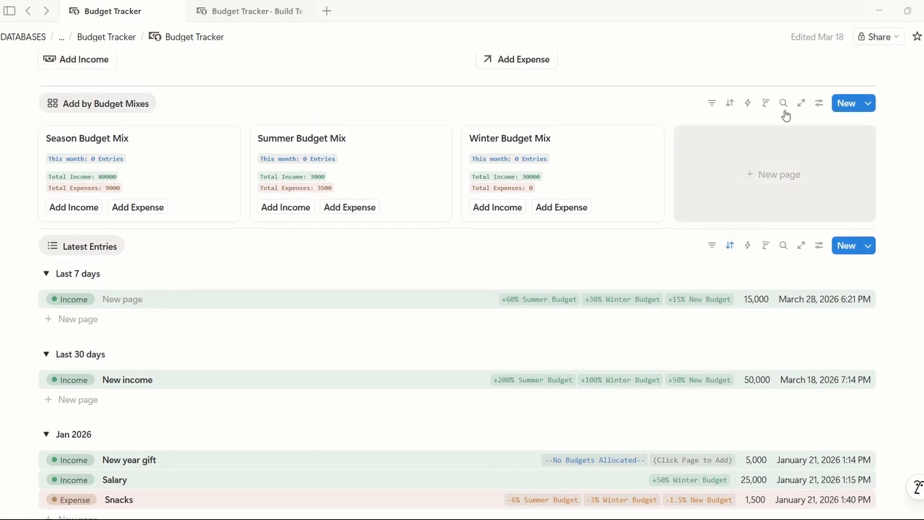
# Step: On the Build Template page, show the Type, Budget Effect, Amount and Time properties in the Latest Entries list
pyautogui.click(229, 12)
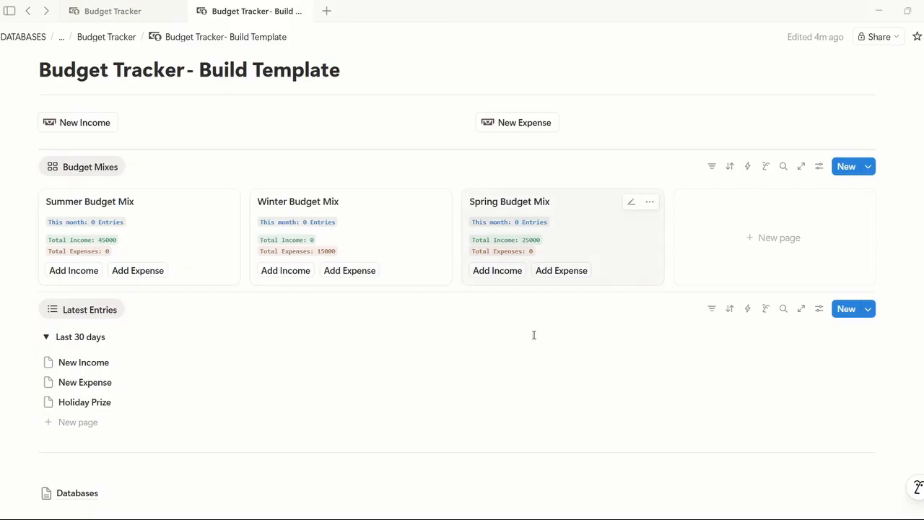
pyautogui.scroll(-2, 396, 320)
pyautogui.click(815, 246)
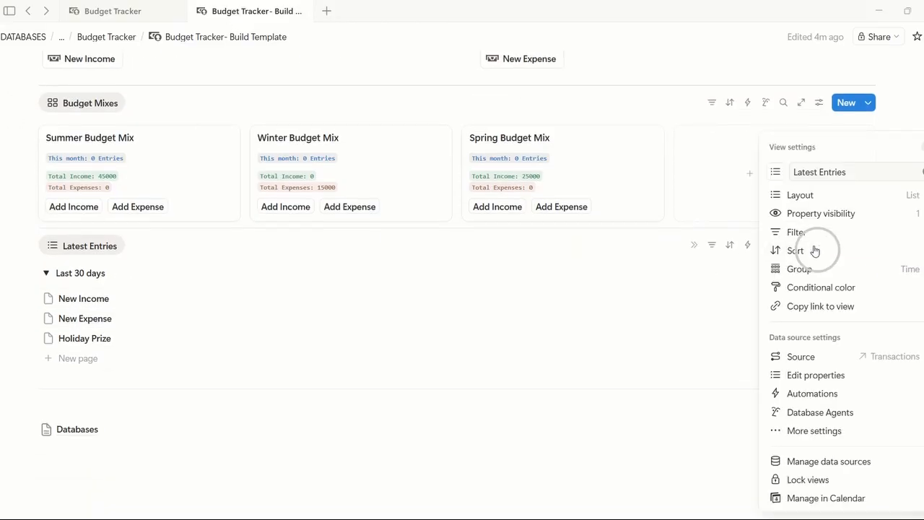
pyautogui.click(879, 220)
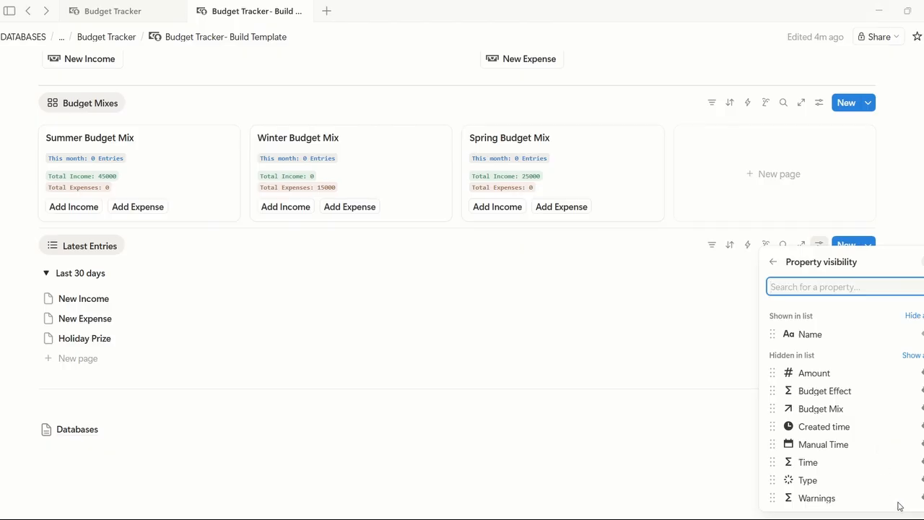
pyautogui.click(921, 480)
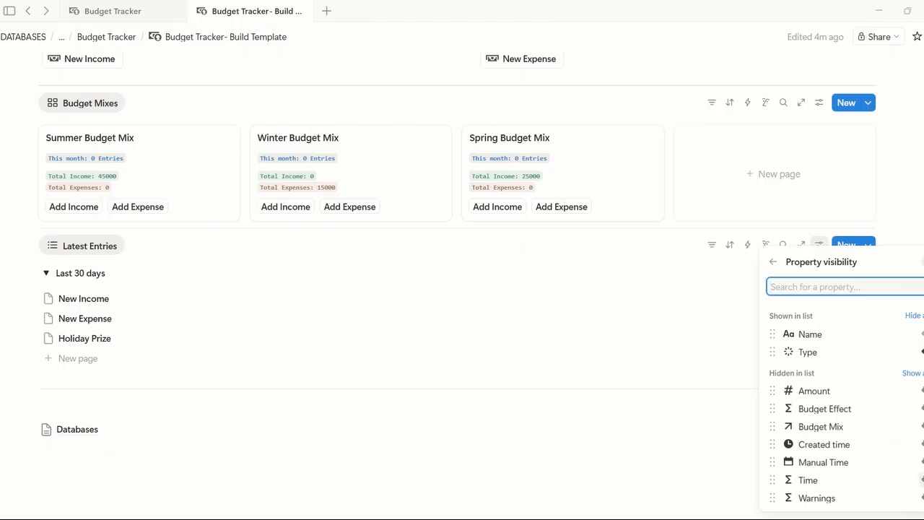
pyautogui.click(920, 409)
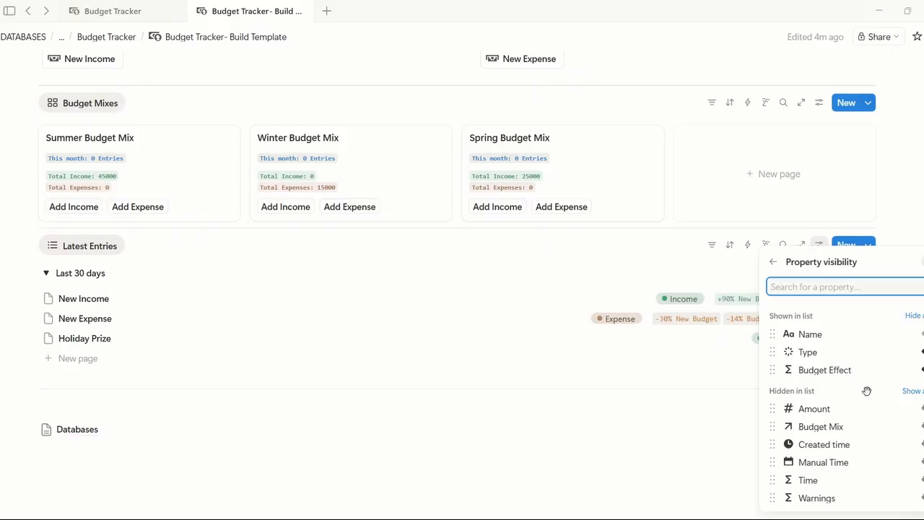
pyautogui.click(920, 409)
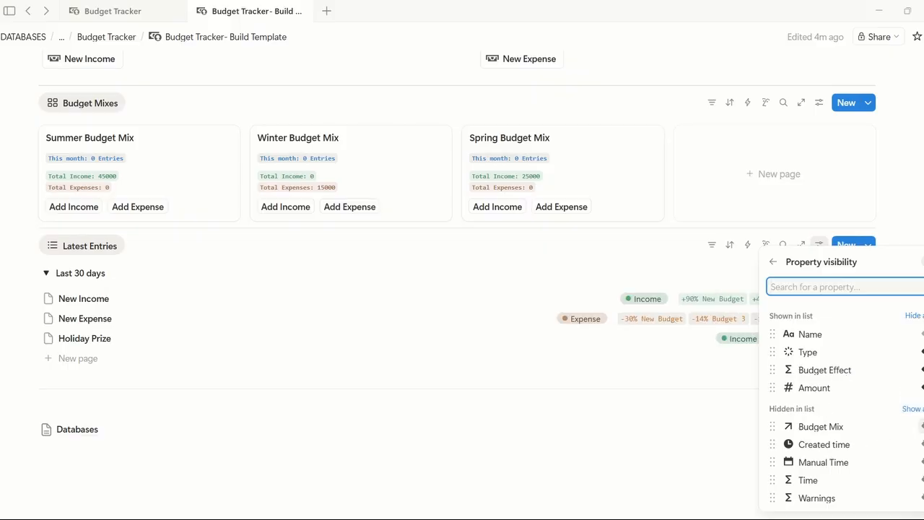
pyautogui.click(921, 481)
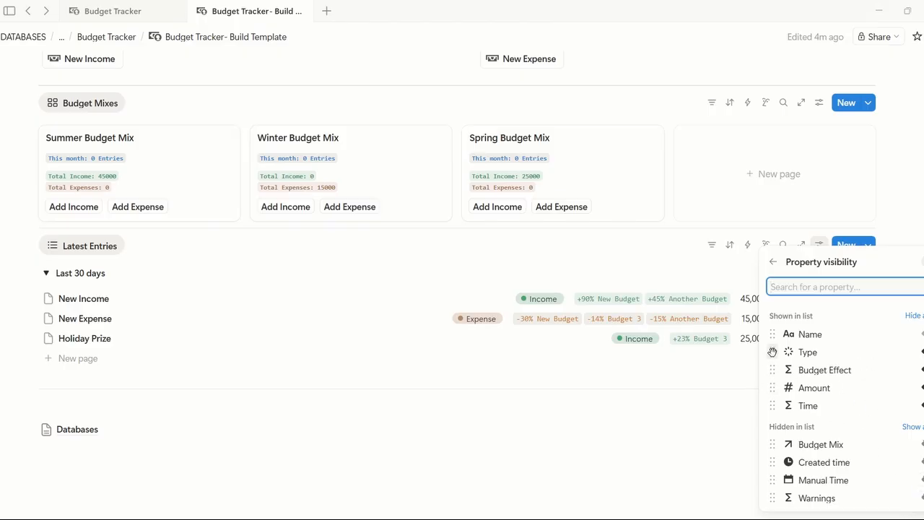
pyautogui.click(911, 231)
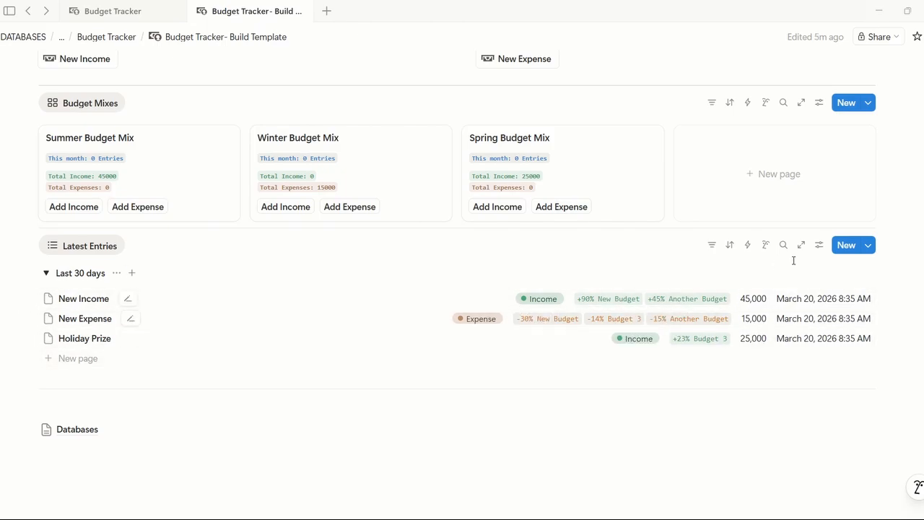
# Step: Reorder the Latest Entries properties so that Type comes before Name
pyautogui.click(821, 248)
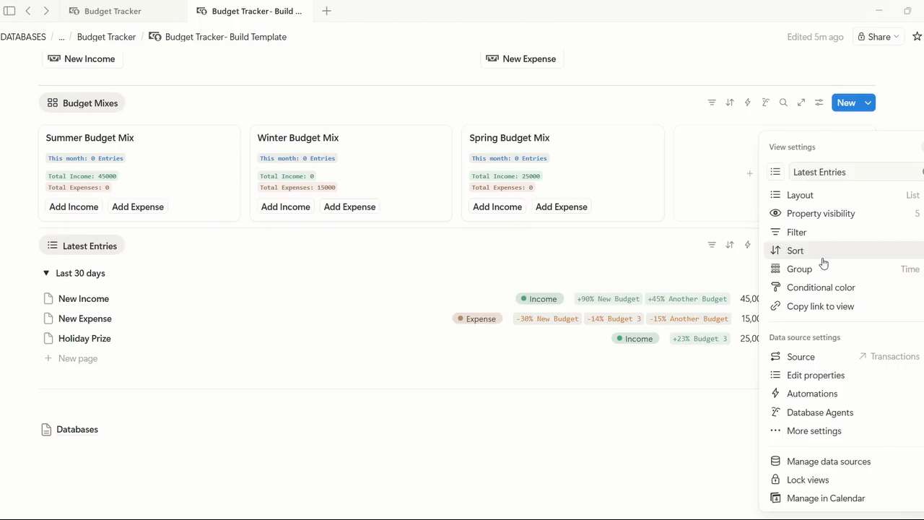
pyautogui.click(875, 212)
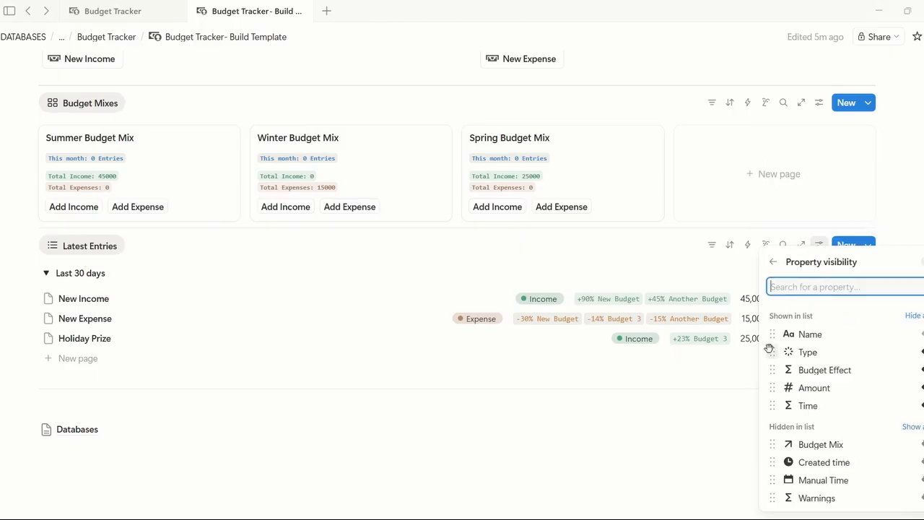
pyautogui.moveTo(771, 354)
pyautogui.mouseDown()
pyautogui.moveTo(772, 331)
pyautogui.moveTo(769, 350)
pyautogui.mouseUp()
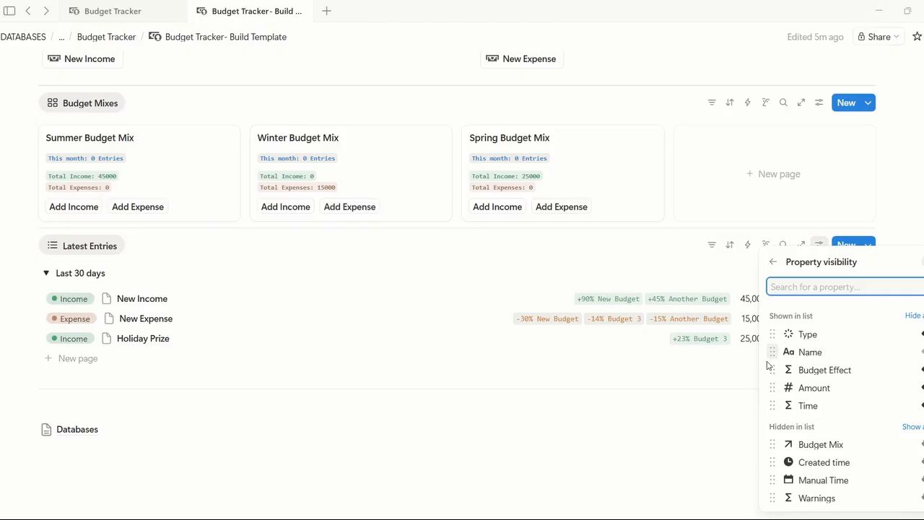
pyautogui.click(702, 336)
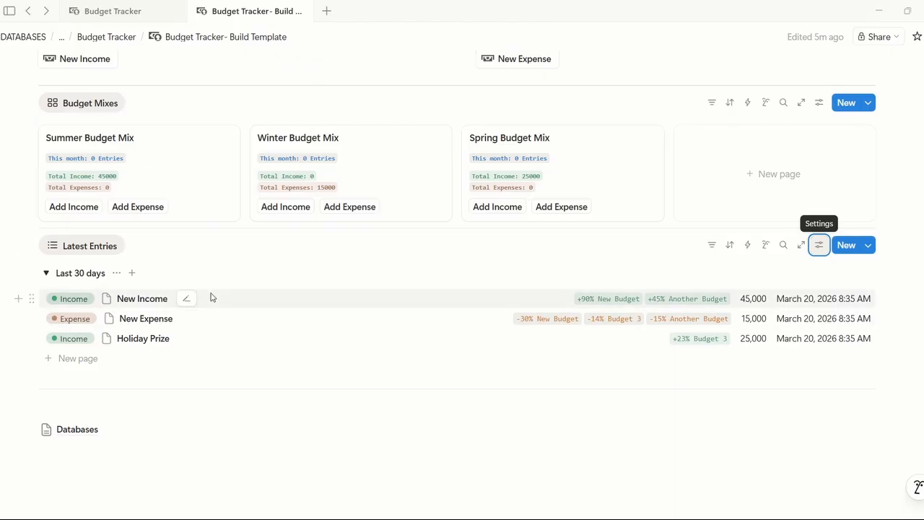
# Step: Check the row colouring on the finished page and add a conditional color setting based on Type to the template's Latest Entries view
pyautogui.click(148, 14)
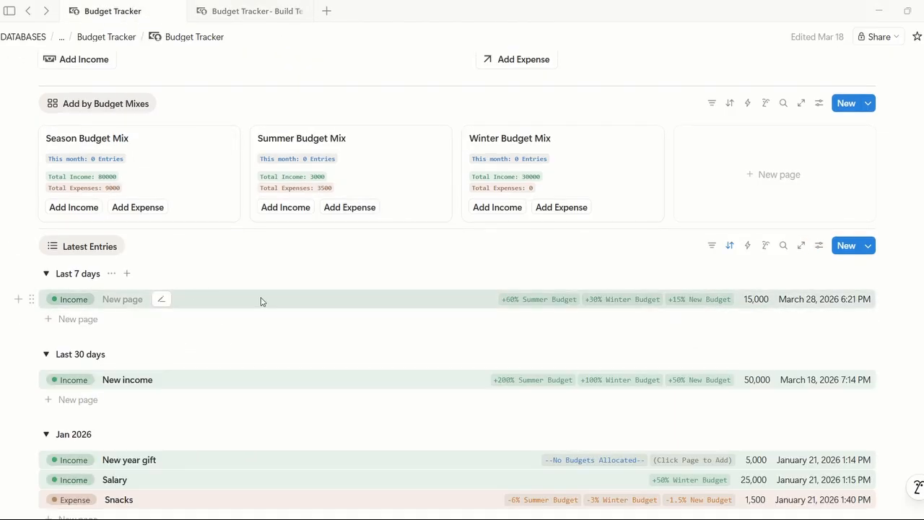
pyautogui.scroll(-1, 309, 332)
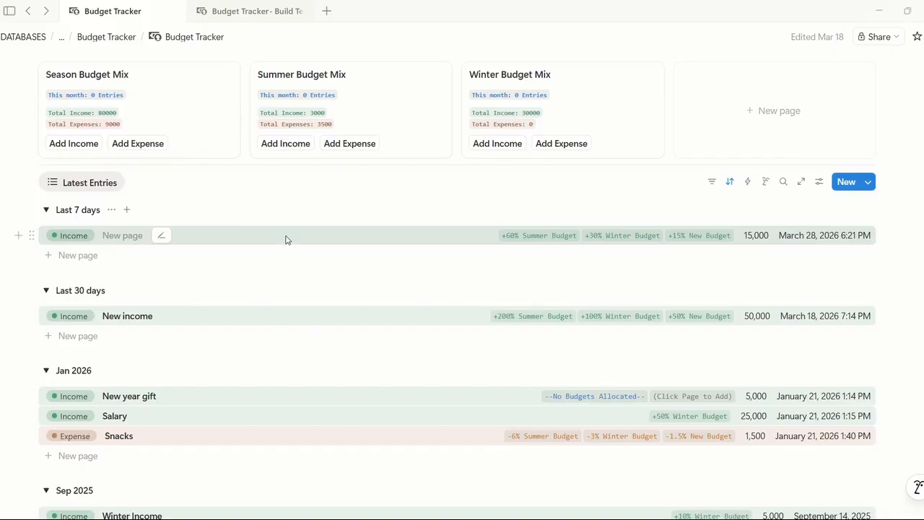
pyautogui.scroll(1, 405, 232)
pyautogui.click(238, 10)
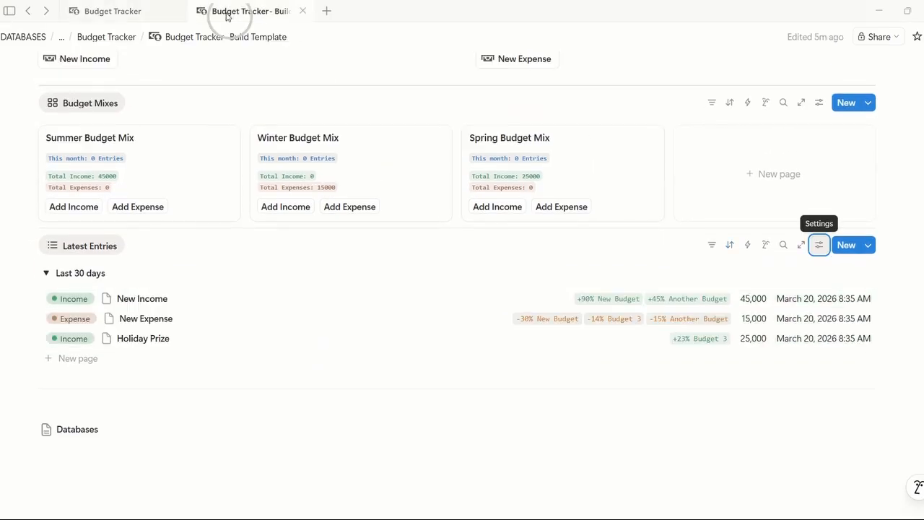
pyautogui.click(818, 247)
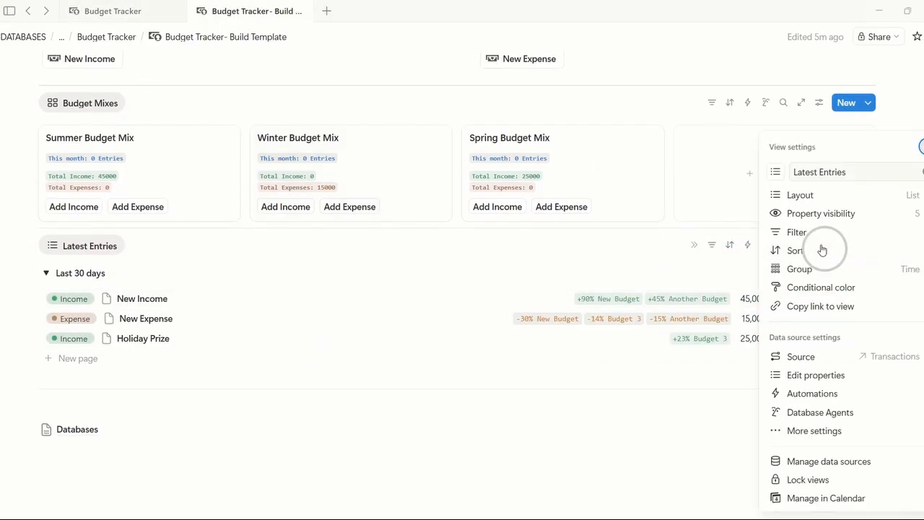
pyautogui.click(869, 289)
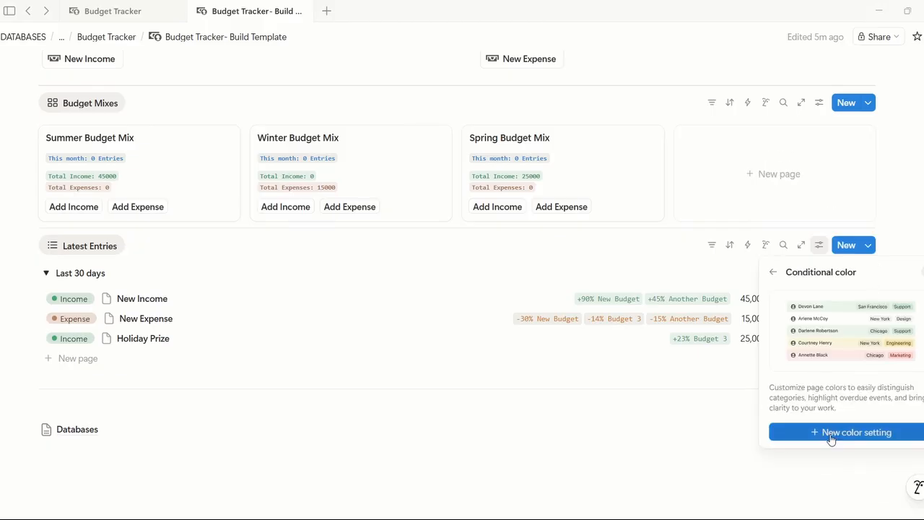
pyautogui.click(833, 437)
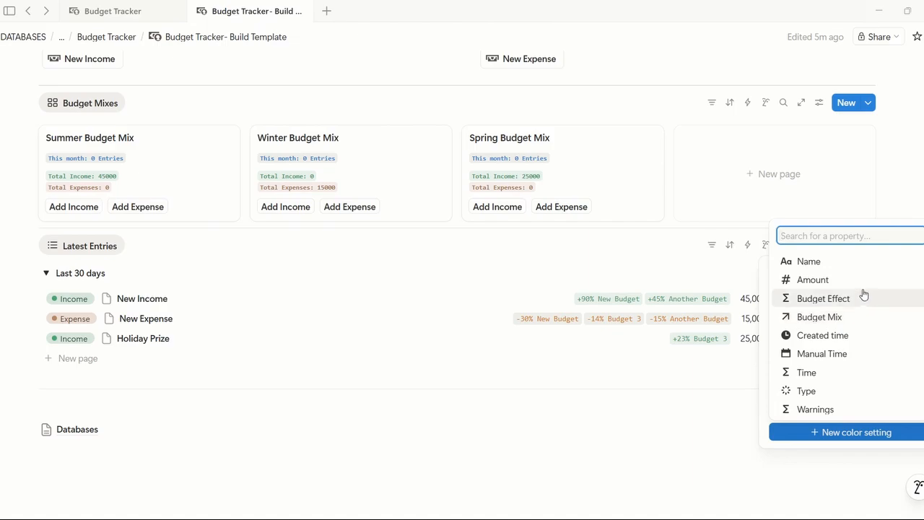
pyautogui.click(863, 390)
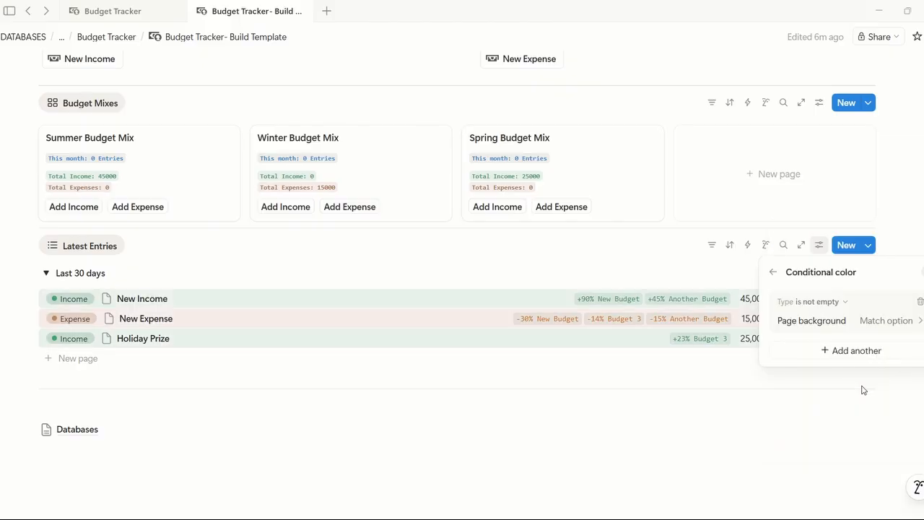
# Step: Try the Default page background on the Type is not empty color rule and switch it back to Match option
pyautogui.click(845, 302)
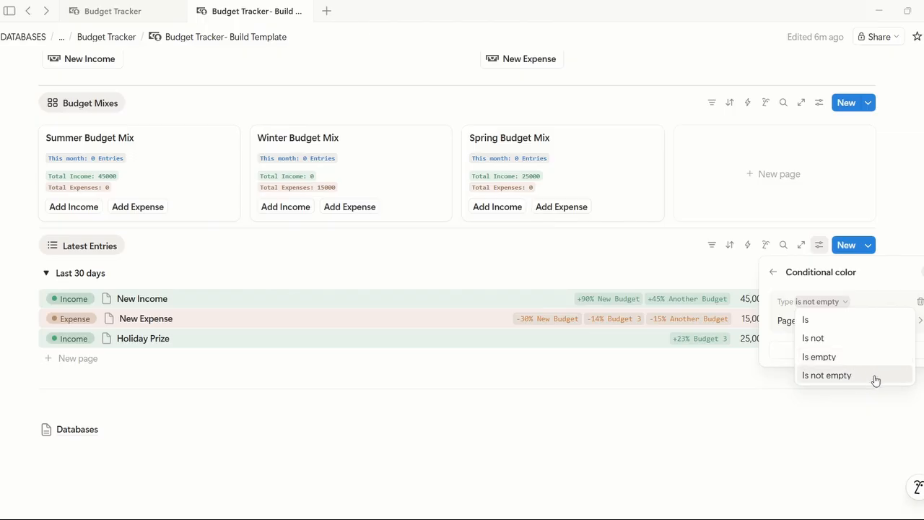
pyautogui.click(877, 299)
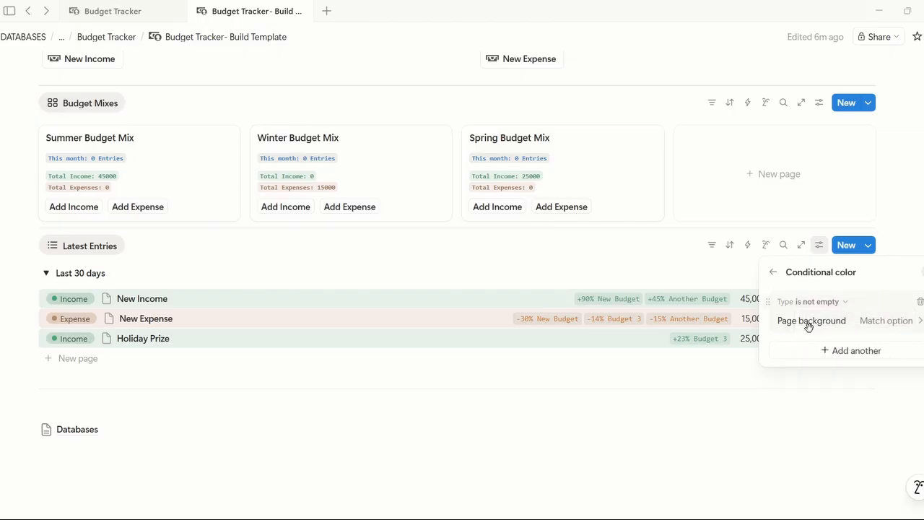
pyautogui.click(912, 324)
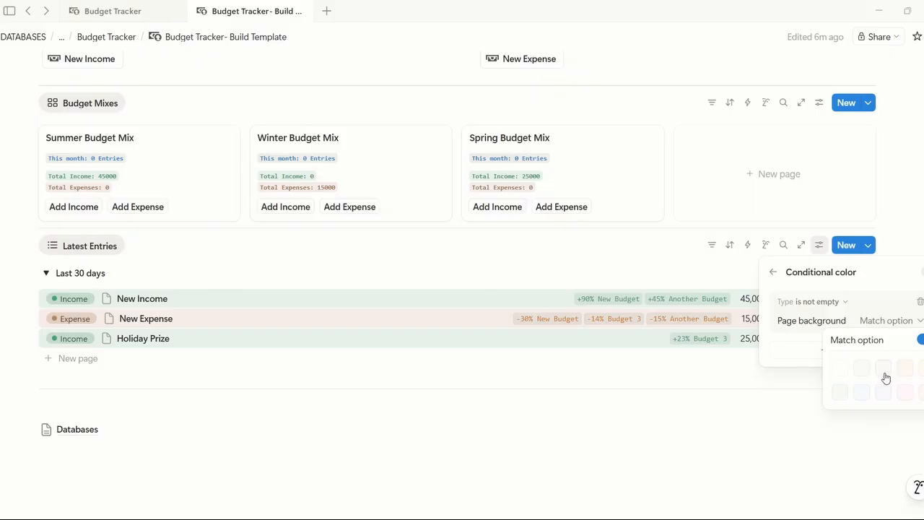
pyautogui.click(841, 372)
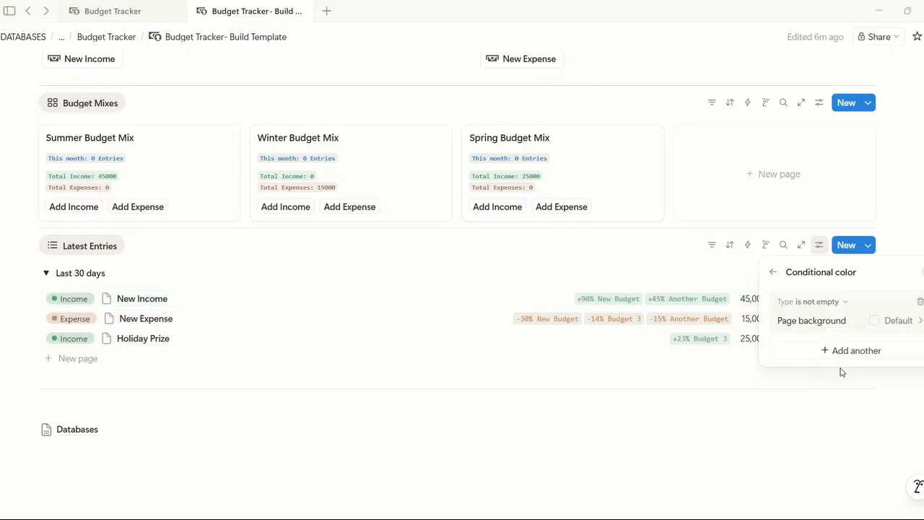
pyautogui.click(899, 321)
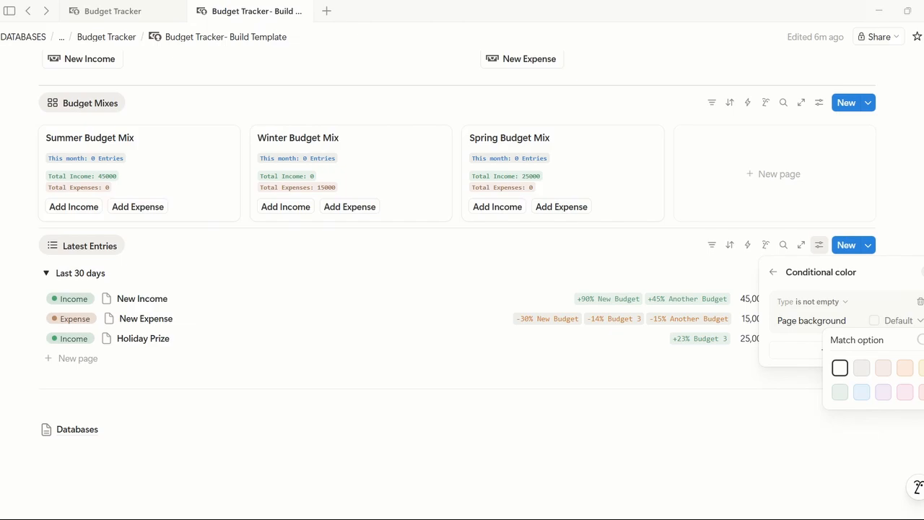
pyautogui.click(920, 339)
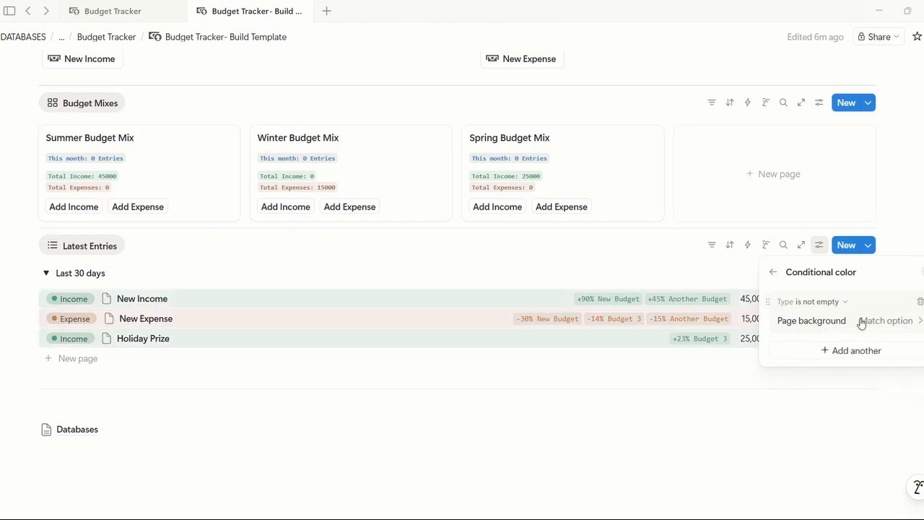
# Step: Try a conditional color rule that gives entries whose Type is Income a Green page background
pyautogui.click(823, 301)
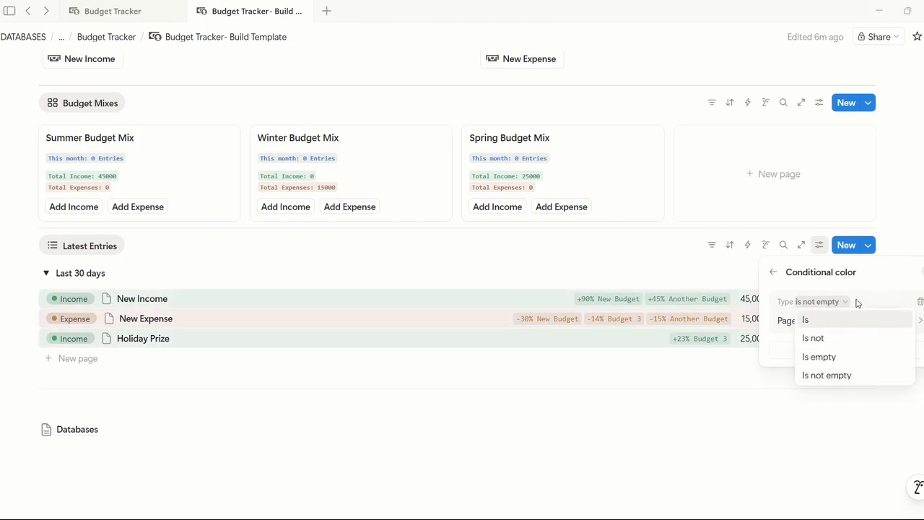
pyautogui.click(857, 303)
pyautogui.click(827, 303)
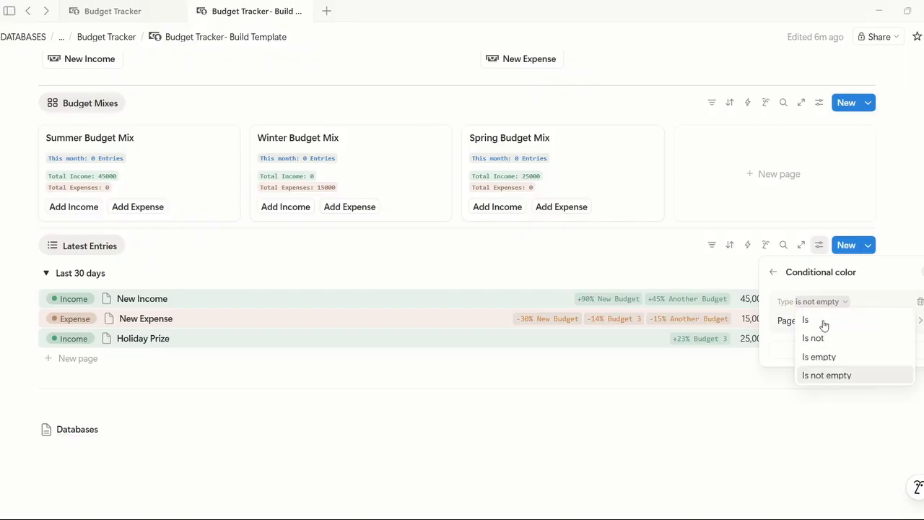
pyautogui.click(824, 324)
pyautogui.click(829, 323)
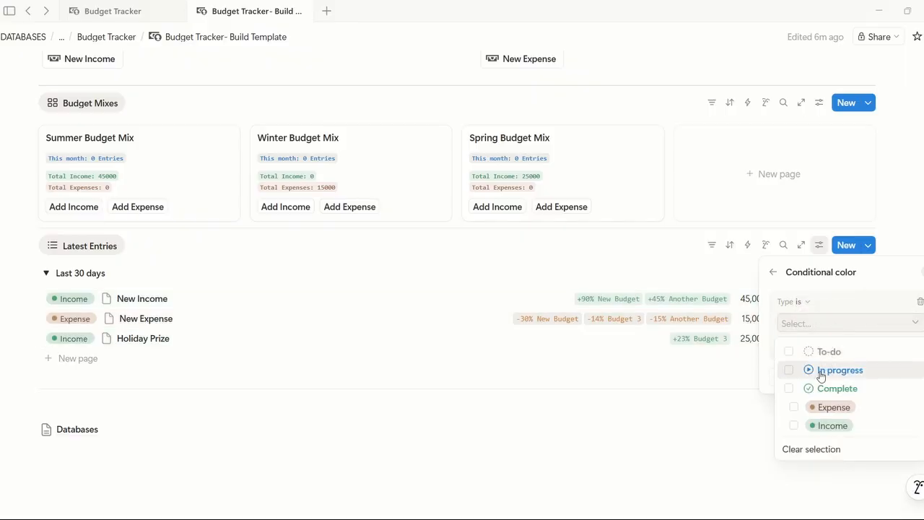
pyautogui.click(794, 426)
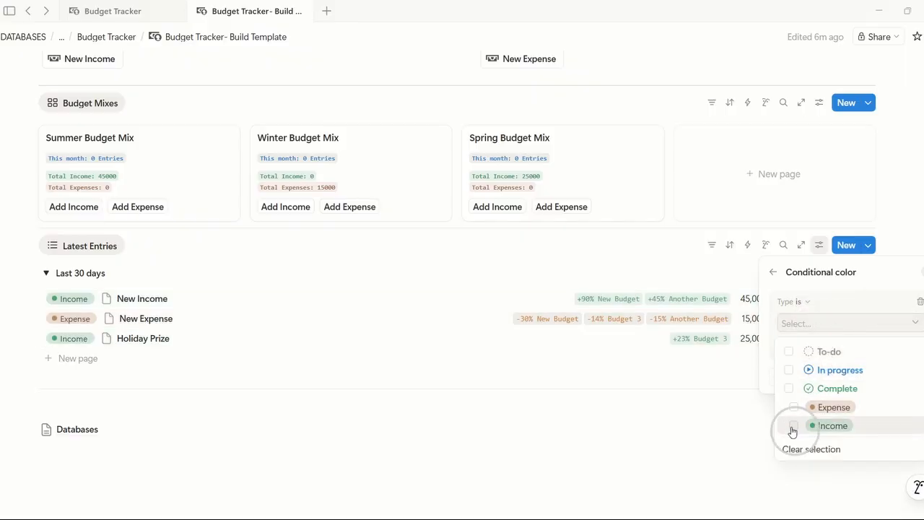
pyautogui.click(870, 322)
pyautogui.click(885, 353)
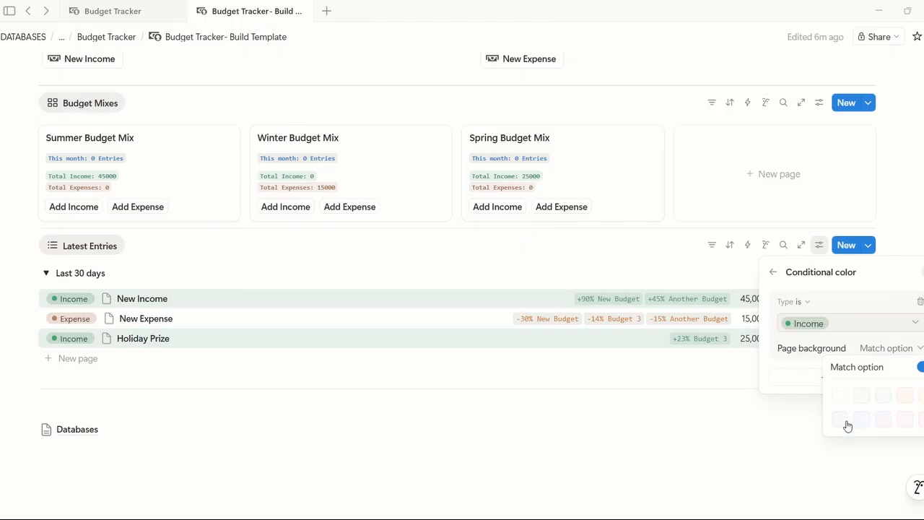
pyautogui.click(920, 369)
pyautogui.click(877, 353)
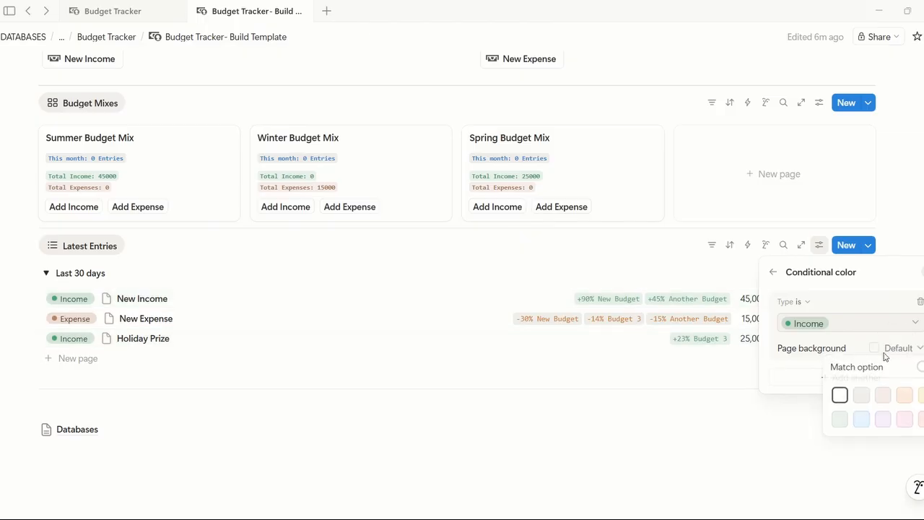
pyautogui.click(835, 420)
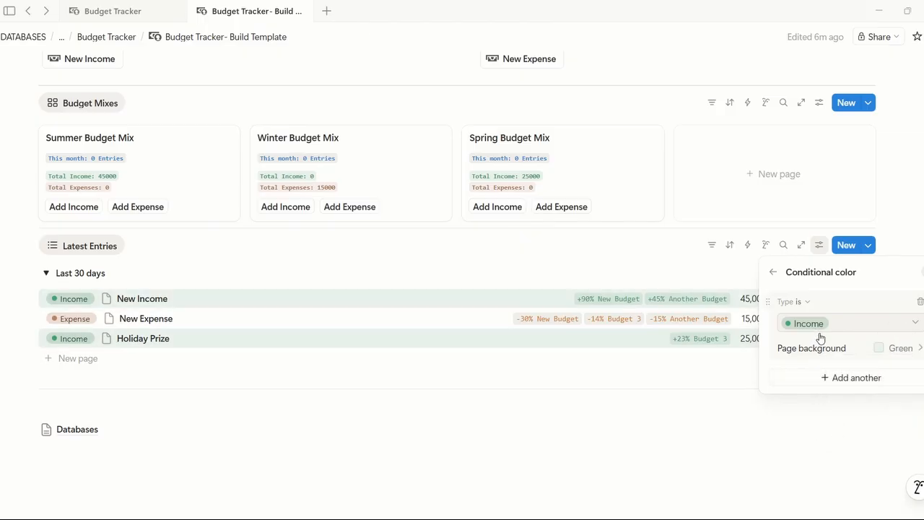
# Step: Set the color rule back to Type is not empty with a Match option page background, and close the view settings
pyautogui.click(809, 302)
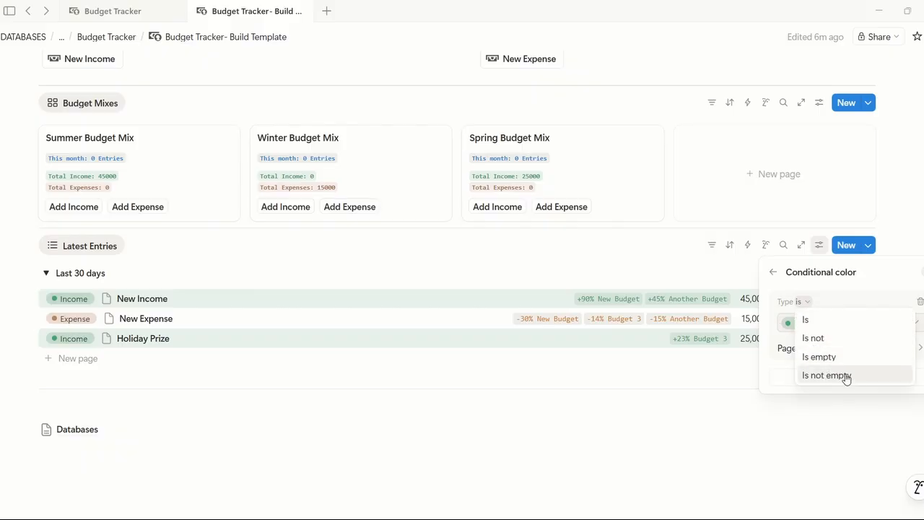
pyautogui.click(876, 376)
pyautogui.click(907, 320)
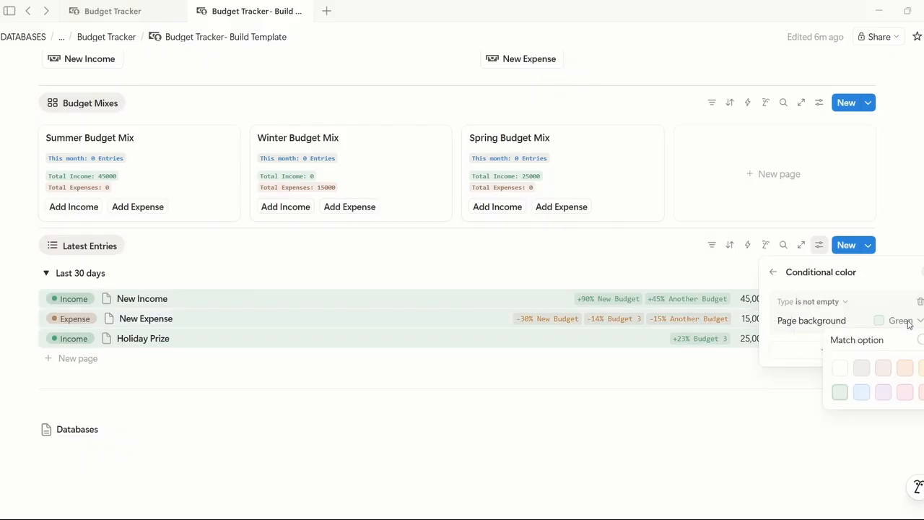
pyautogui.click(918, 343)
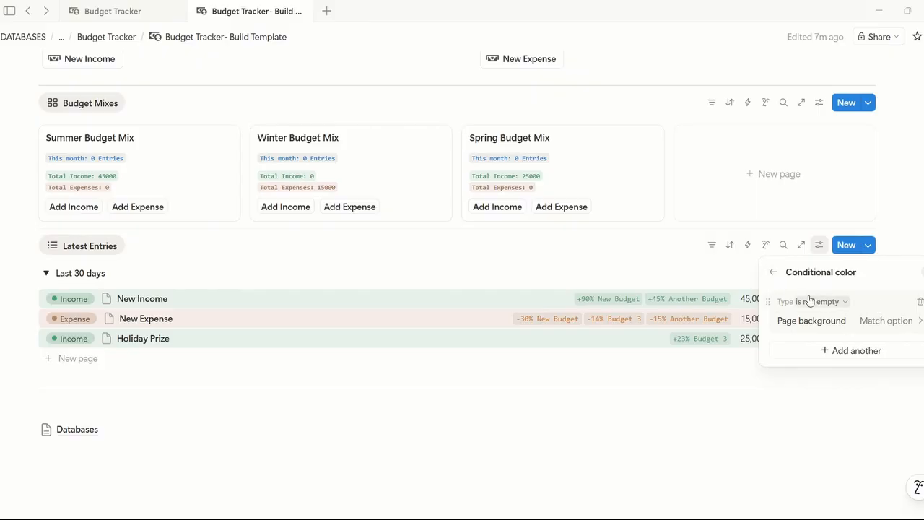
pyautogui.click(774, 278)
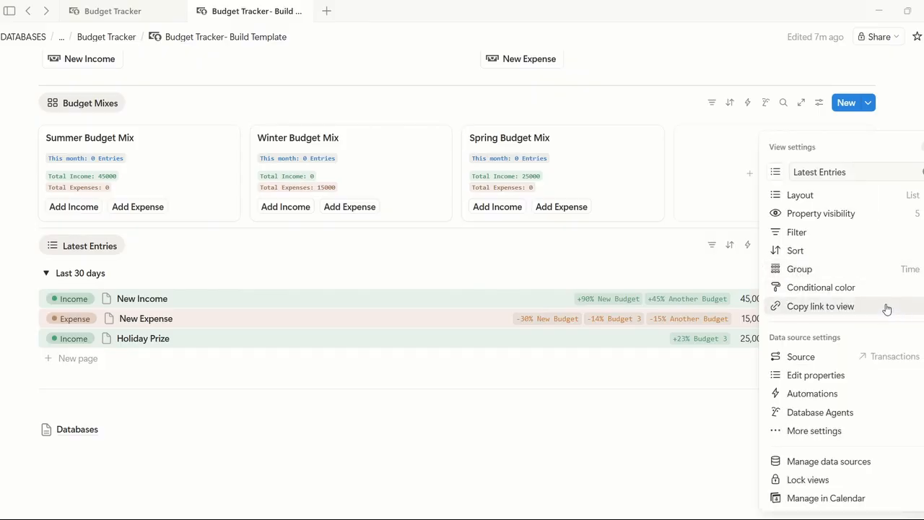
pyautogui.click(918, 105)
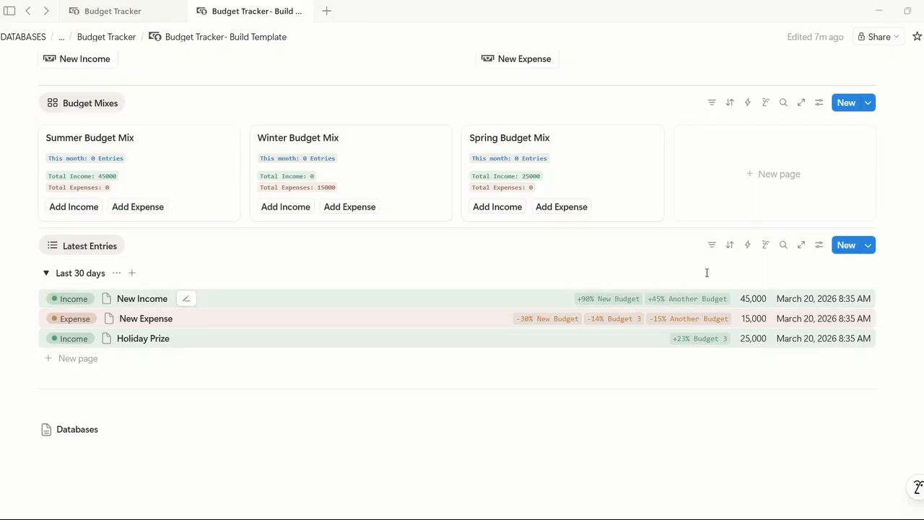
# Step: Compare the Latest Entries list on the finished Budget Tracker page with the template, and examine which section follows it
pyautogui.click(124, 13)
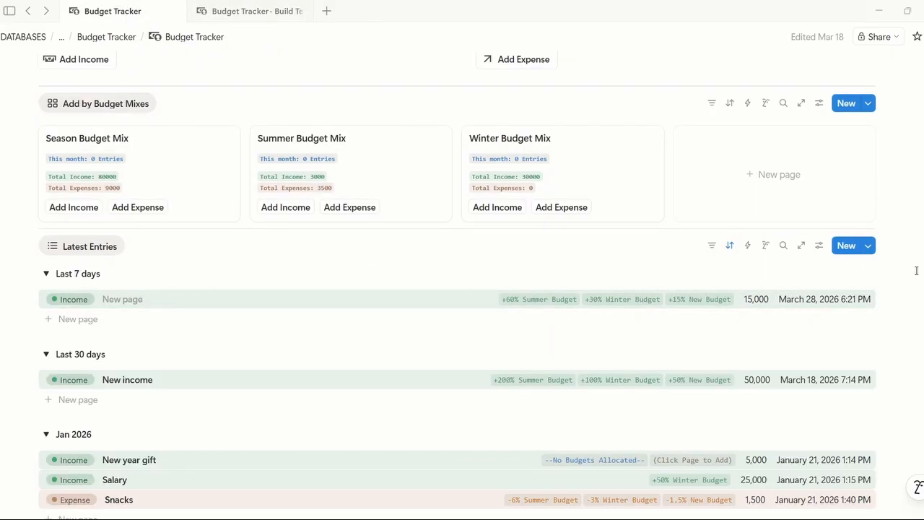
pyautogui.scroll(-5, 916, 271)
pyautogui.scroll(-3, 916, 270)
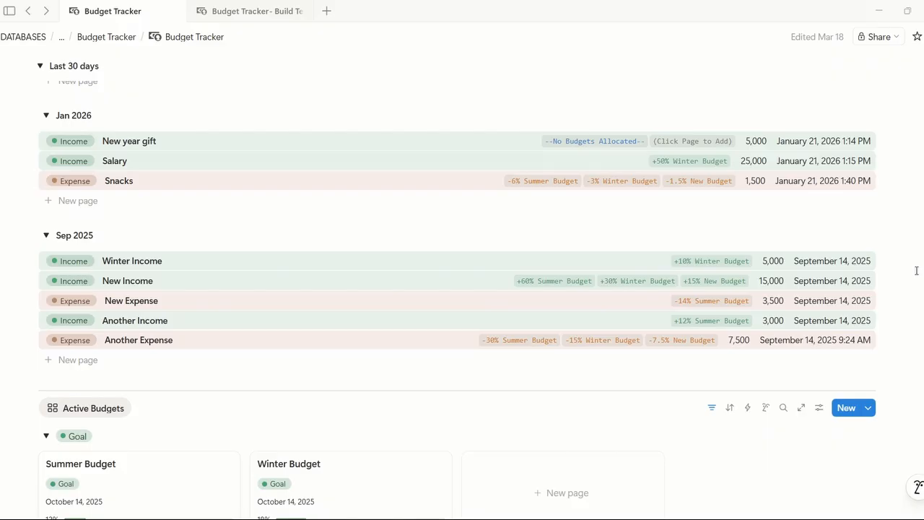
pyautogui.scroll(6, 177, 260)
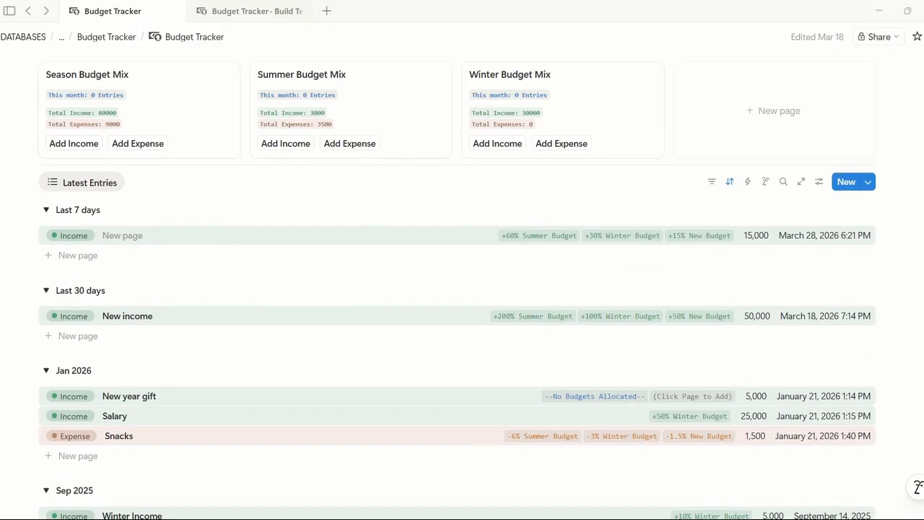
pyautogui.scroll(-3, 773, 392)
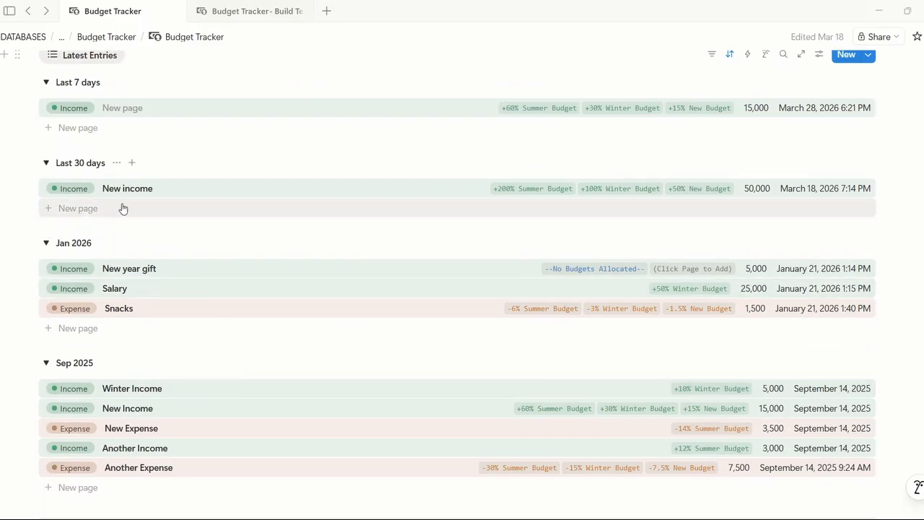
pyautogui.scroll(2, 122, 208)
pyautogui.click(229, 13)
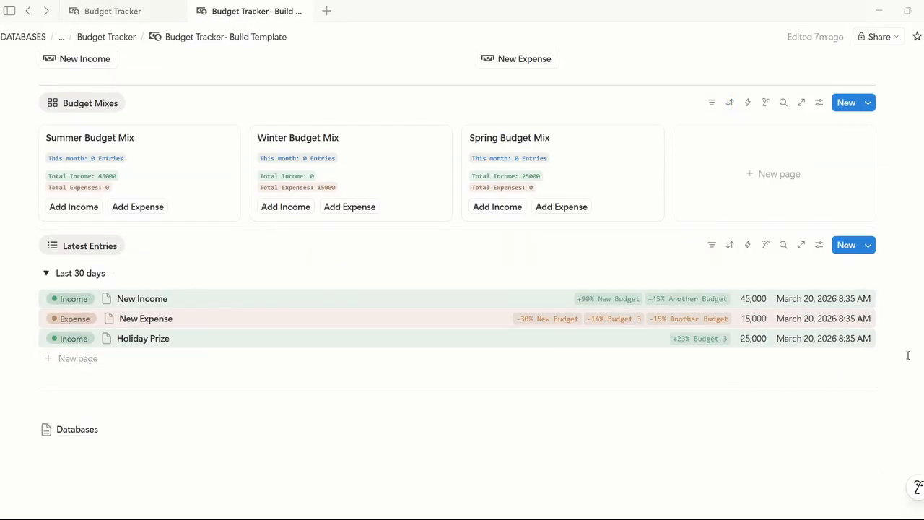
pyautogui.scroll(2, 907, 355)
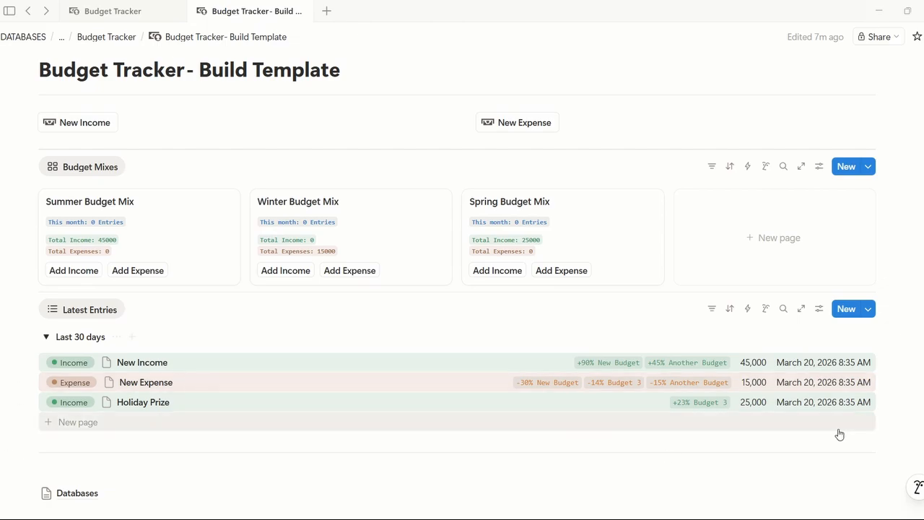
pyautogui.scroll(-4, 839, 433)
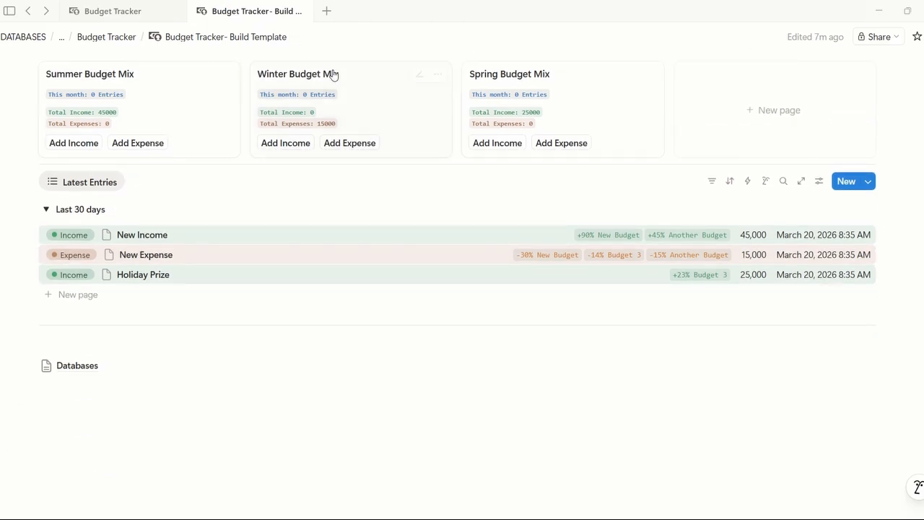
pyautogui.click(150, 13)
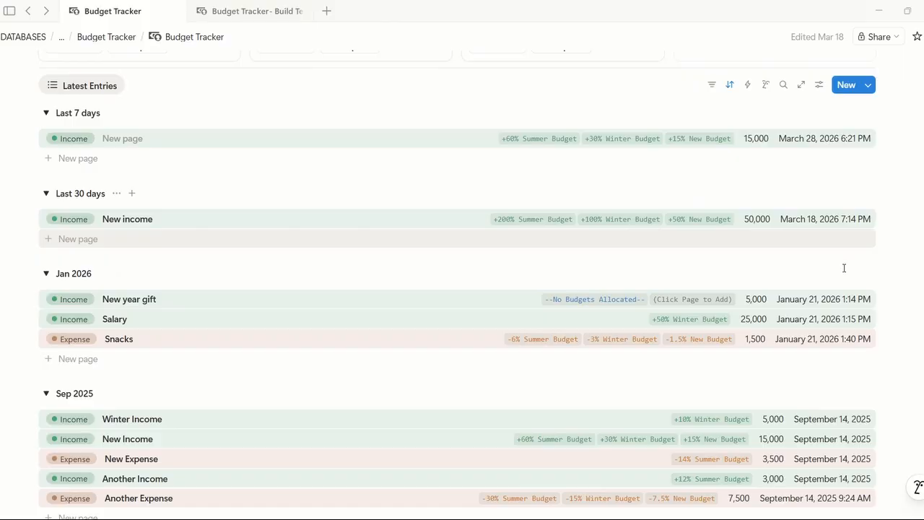
pyautogui.scroll(-6, 844, 268)
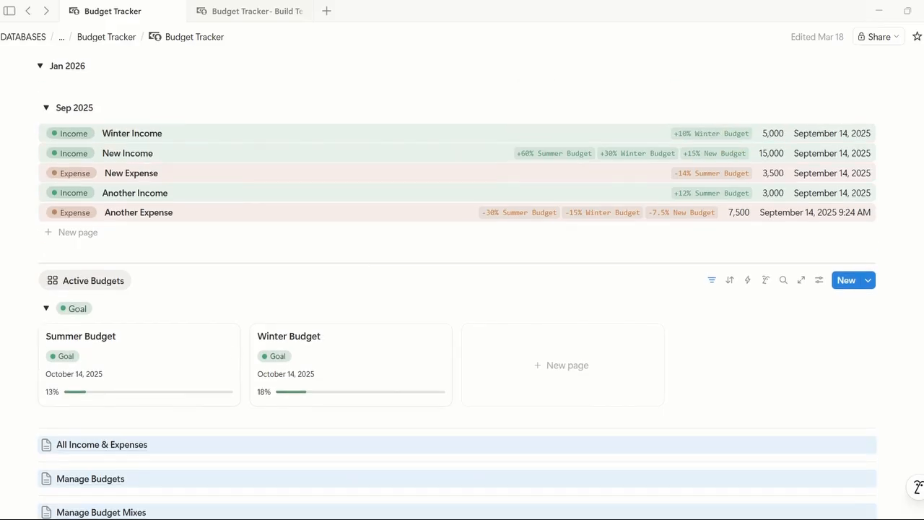
# Step: On the Build Template page, add a divider below Latest Entries with an empty line between the two dividers
pyautogui.click(249, 11)
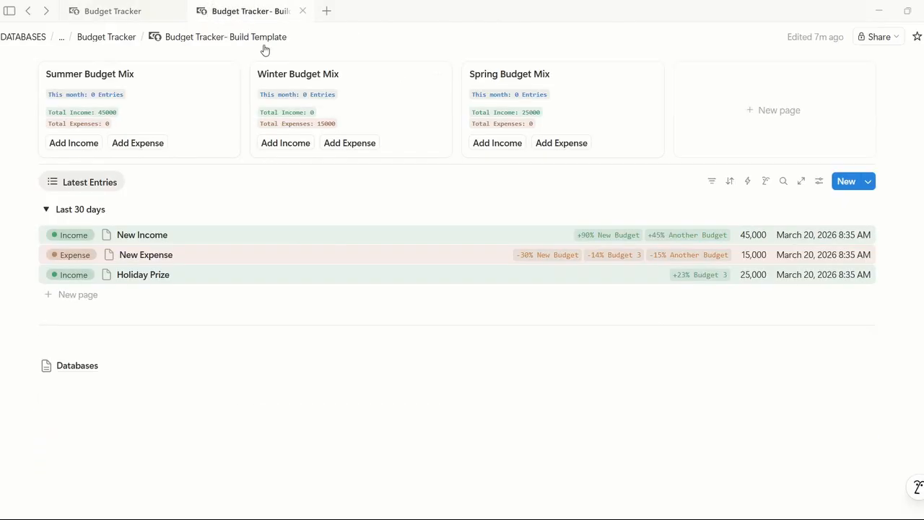
pyautogui.scroll(-1, 410, 270)
pyautogui.click(104, 308)
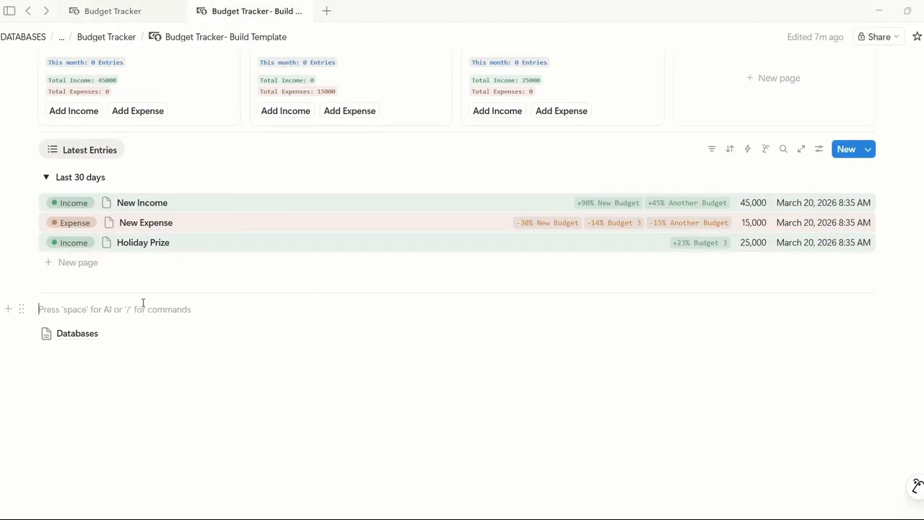
pyautogui.write('---')
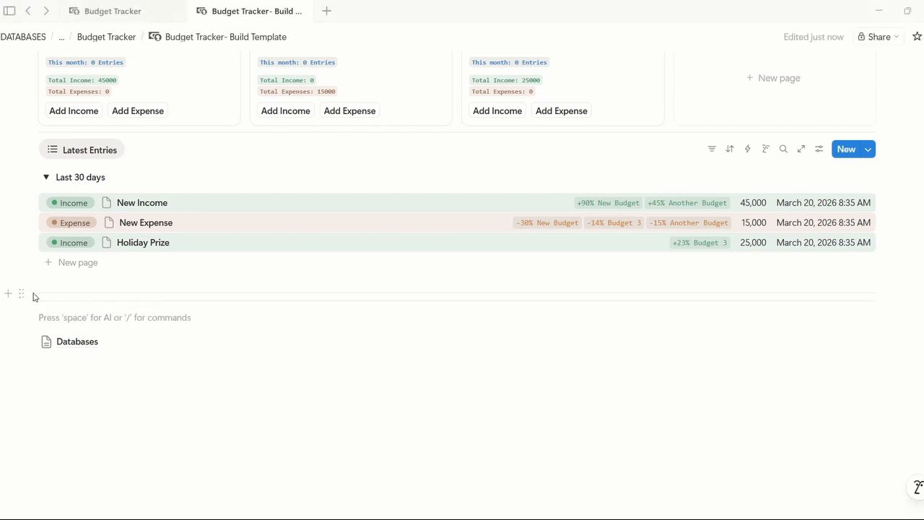
pyautogui.click(10, 298)
pyautogui.press('Escape')
pyautogui.press('Escape')
pyautogui.click(63, 309)
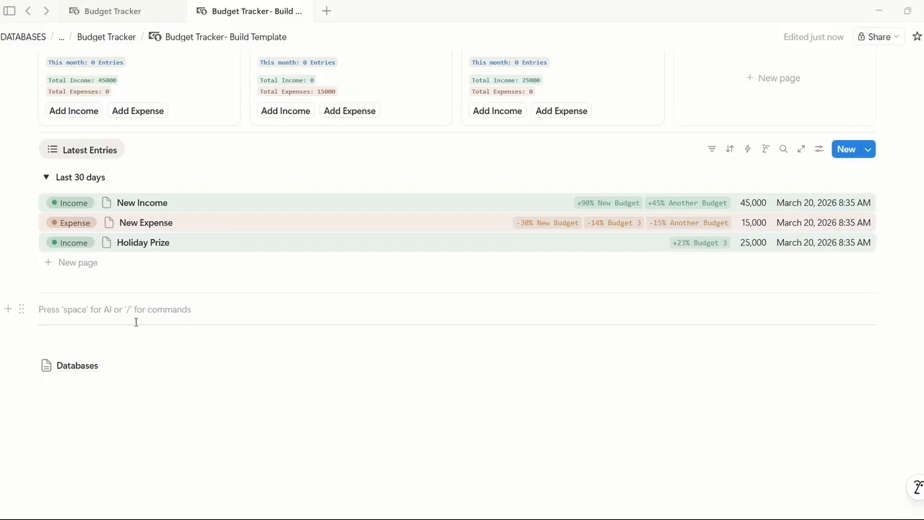
# Step: Open the Databases page and copy the link to the Budgets database
pyautogui.click(77, 366)
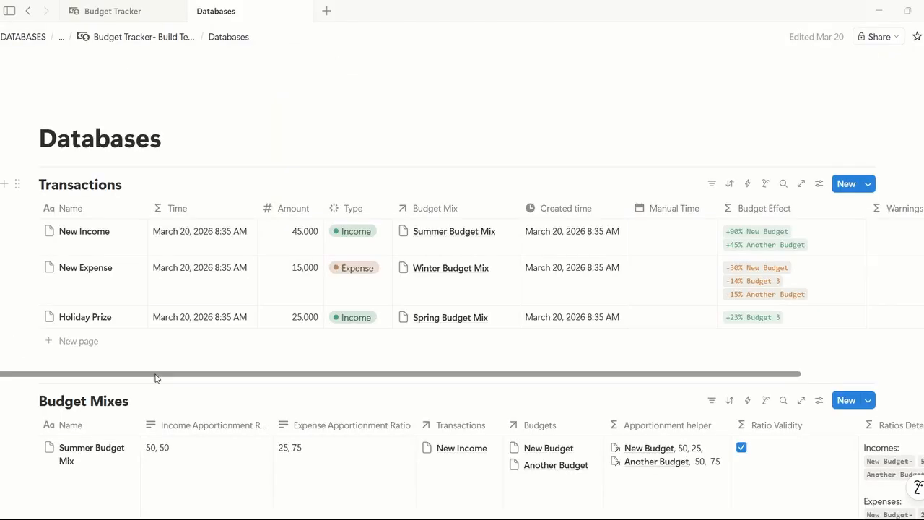
pyautogui.scroll(-10, 159, 411)
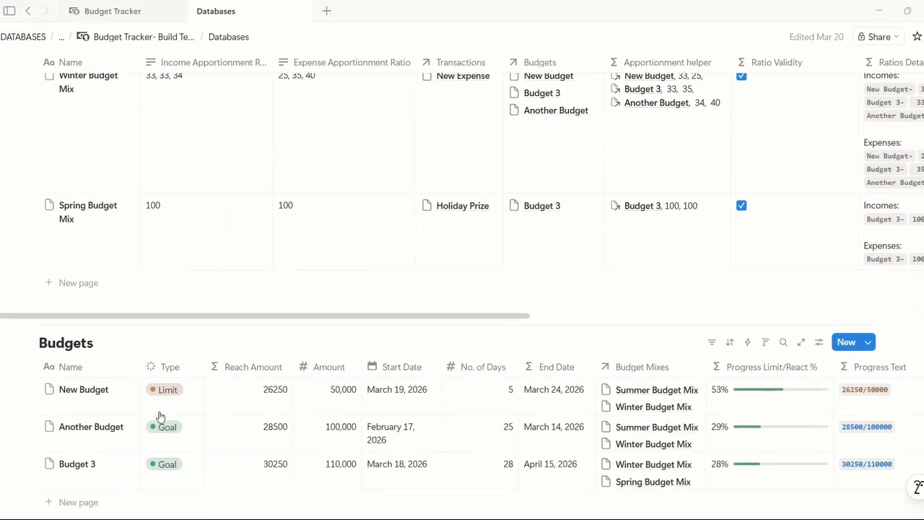
pyautogui.click(18, 180)
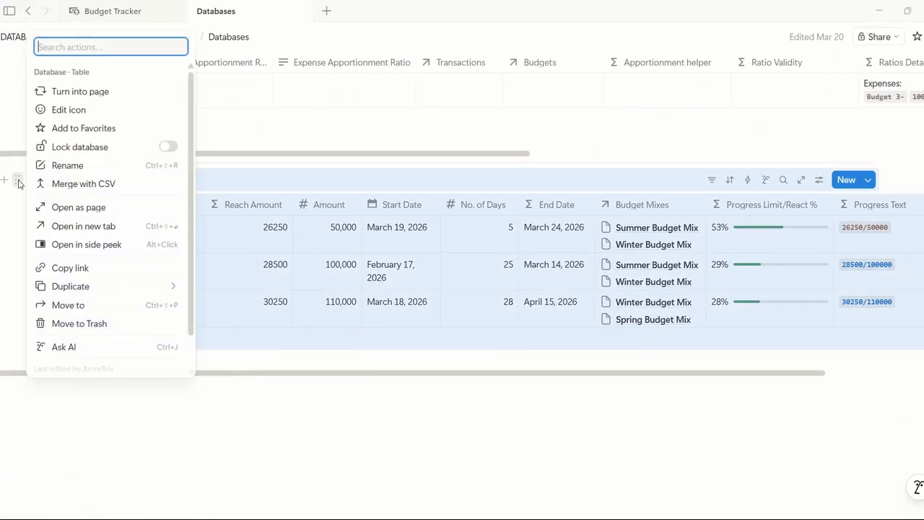
pyautogui.click(106, 267)
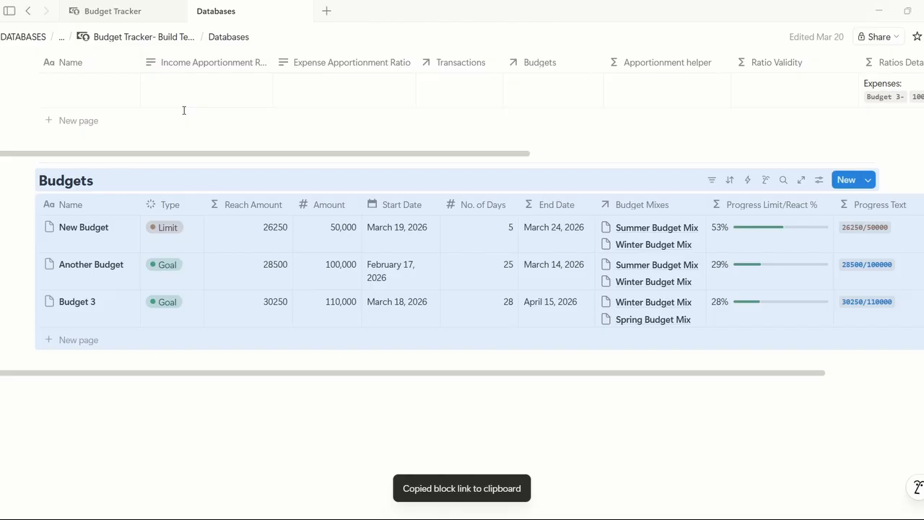
# Step: Return to the Build Template page and paste the copied Budgets link between the dividers as a linked database view
pyautogui.hotkey('ctrl', '[')
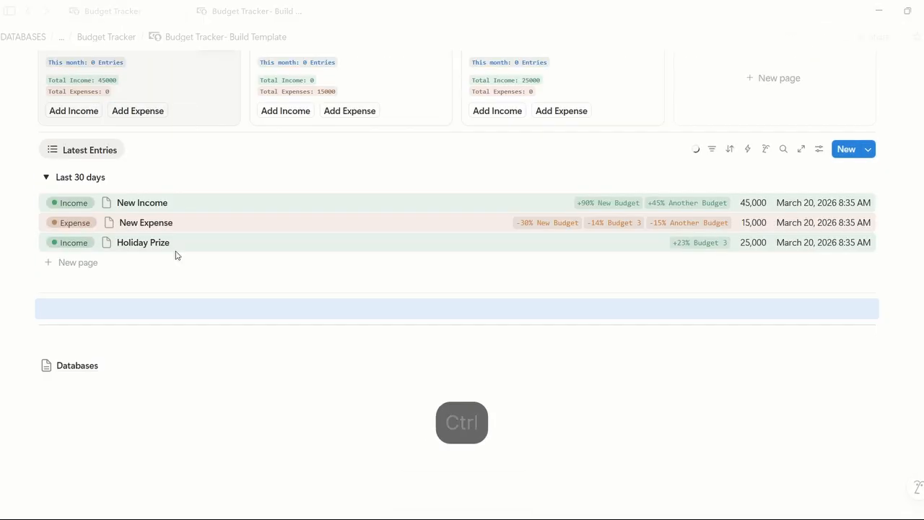
pyautogui.click(160, 312)
pyautogui.hotkey('ctrl', 'v')
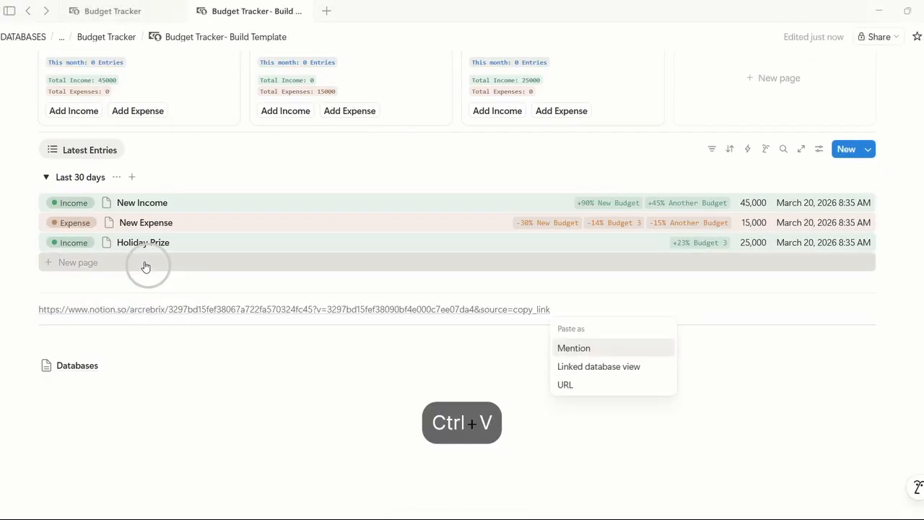
pyautogui.rightClick(145, 266)
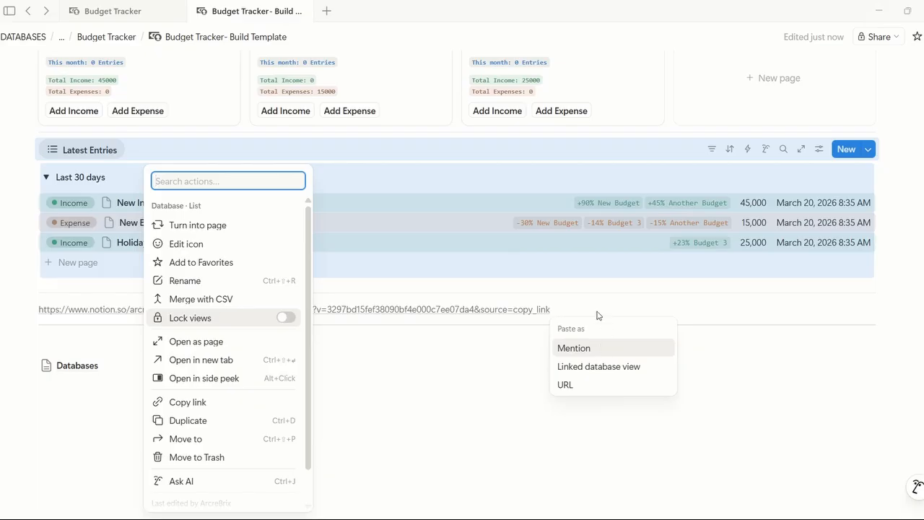
pyautogui.press('Escape')
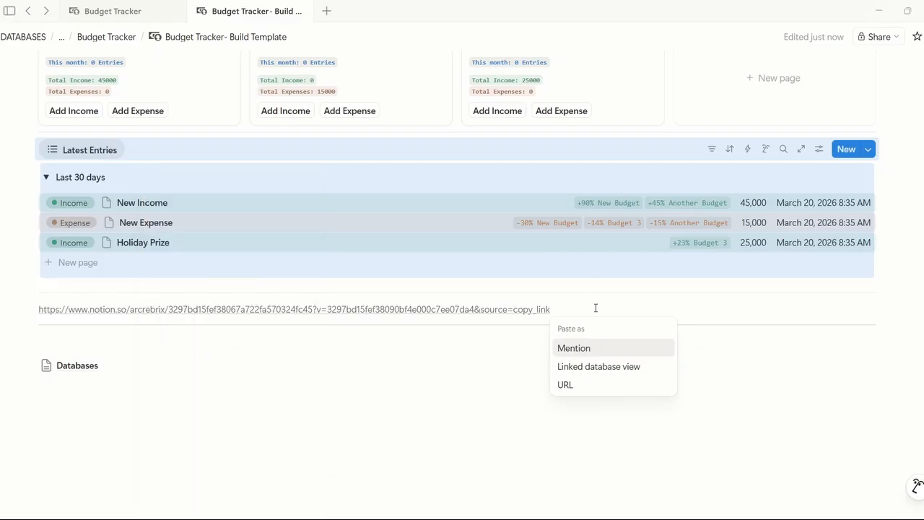
pyautogui.click(578, 370)
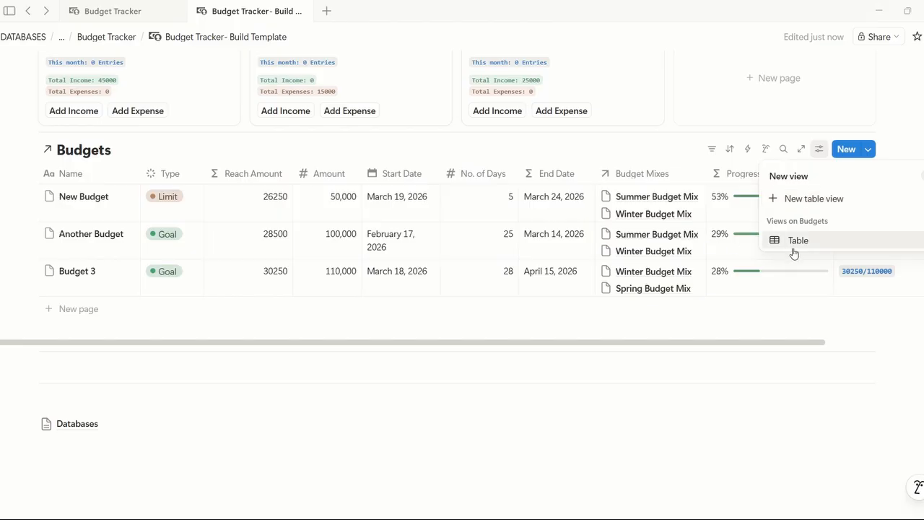
# Step: Create a new Gallery view for the linked Budgets database and name it All Budgets
pyautogui.click(853, 198)
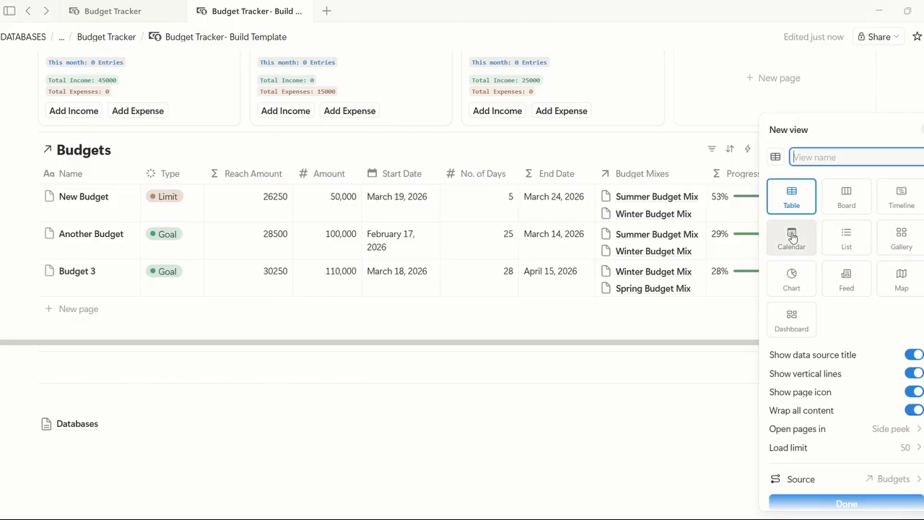
pyautogui.click(895, 239)
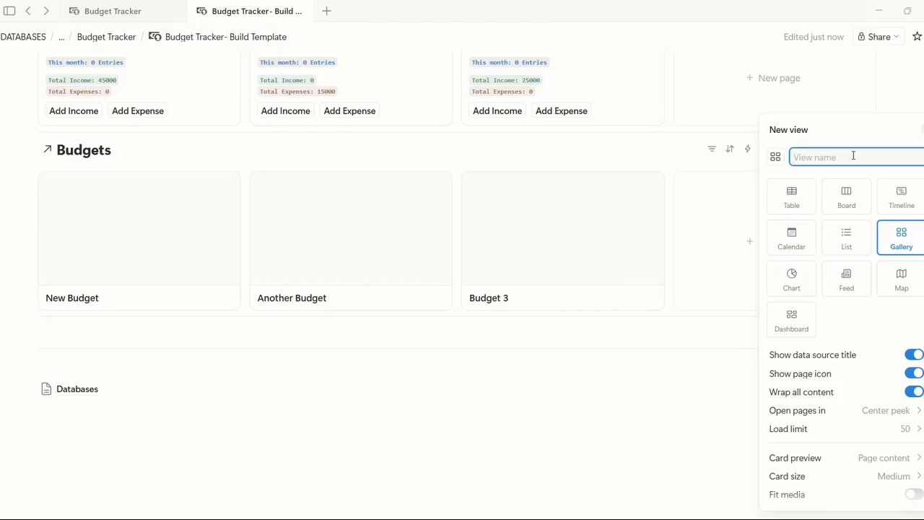
pyautogui.write('All ')
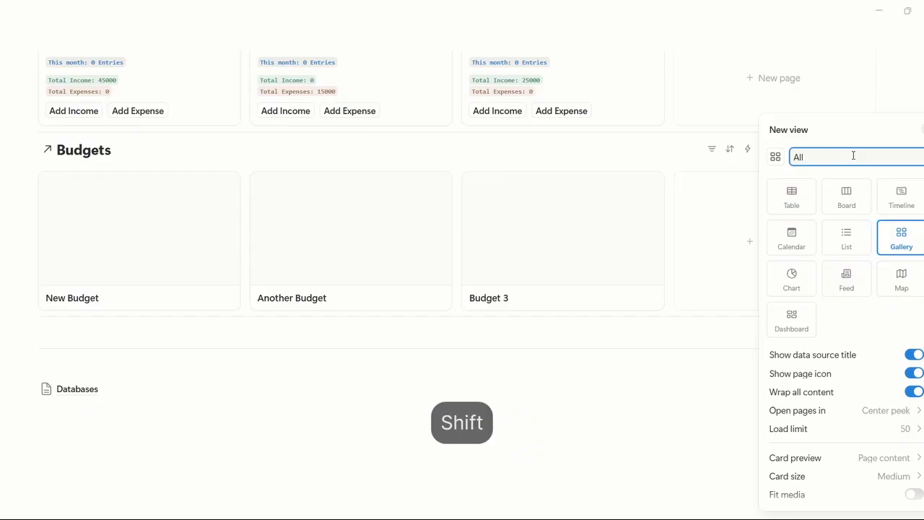
pyautogui.write('Budgets')
pyautogui.press('Return')
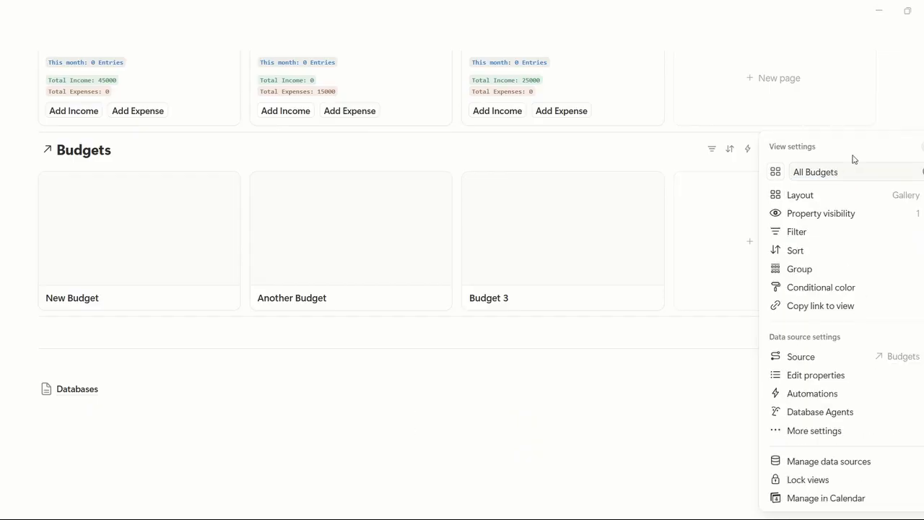
# Step: Shorten the new gallery view's name to Budgets and close the view settings
pyautogui.click(855, 173)
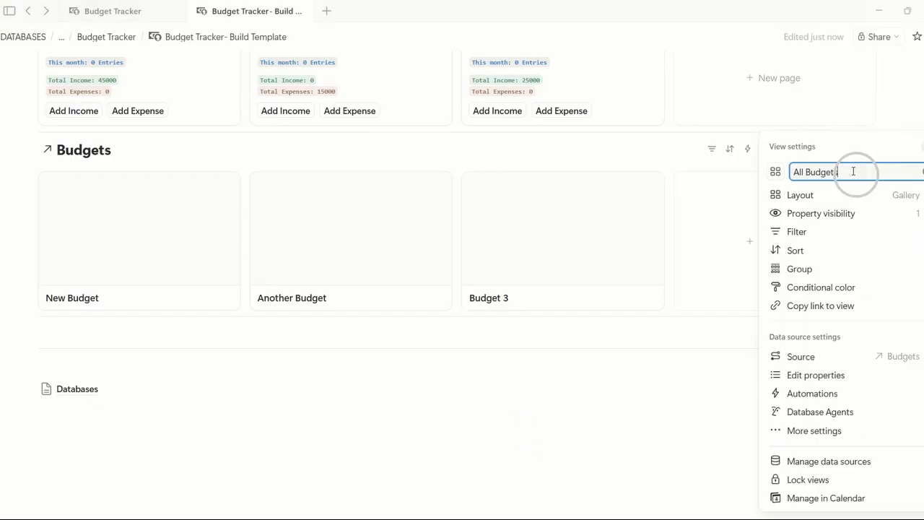
pyautogui.click(805, 171)
pyautogui.click(807, 172)
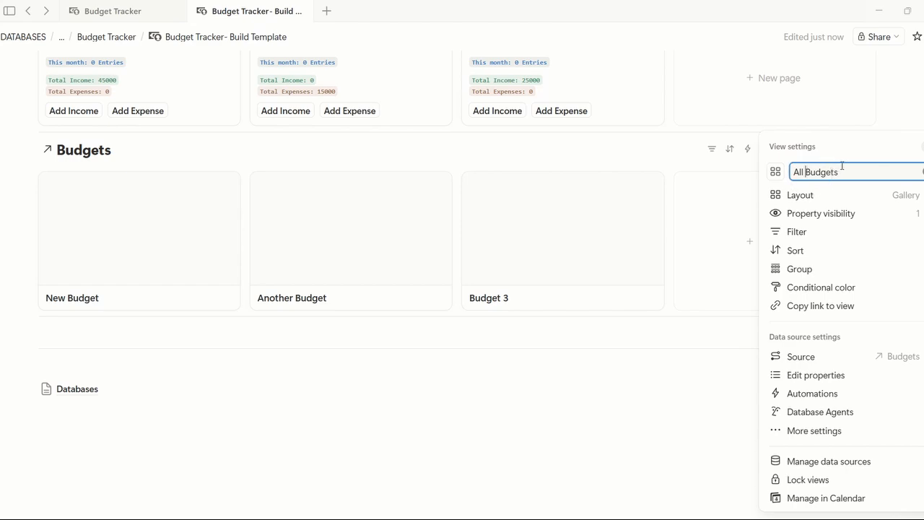
pyautogui.press('BackSpace')
pyautogui.press('BackSpace')
pyautogui.press('BackSpace')
pyautogui.press('BackSpace')
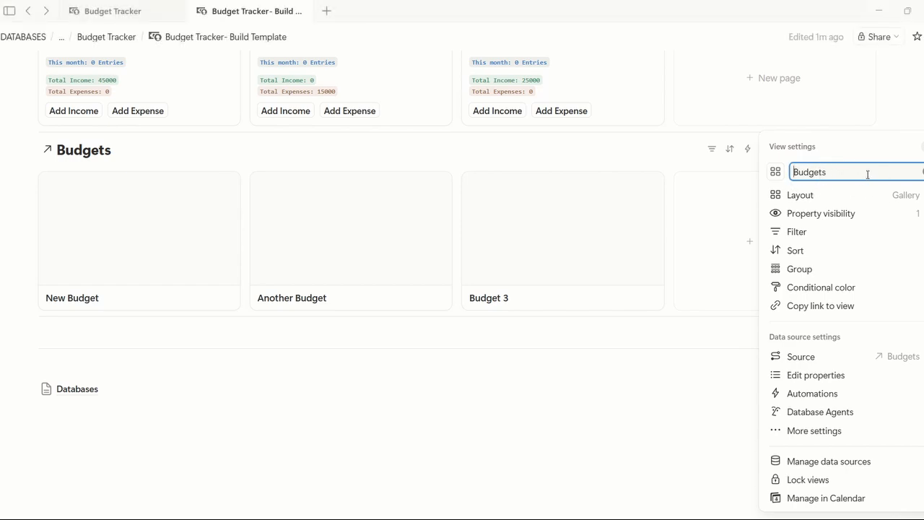
pyautogui.click(901, 118)
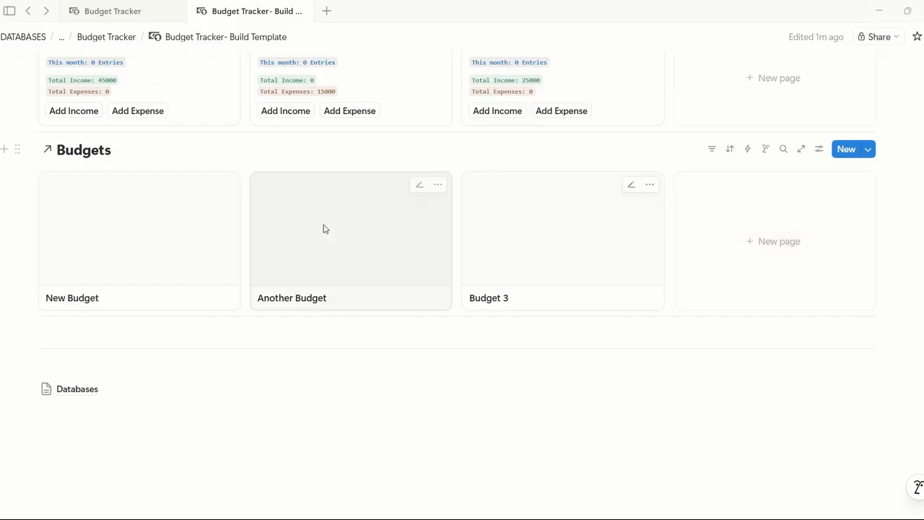
# Step: Turn off the data source title in the layout of the Budgets gallery view
pyautogui.scroll(2, 731, 376)
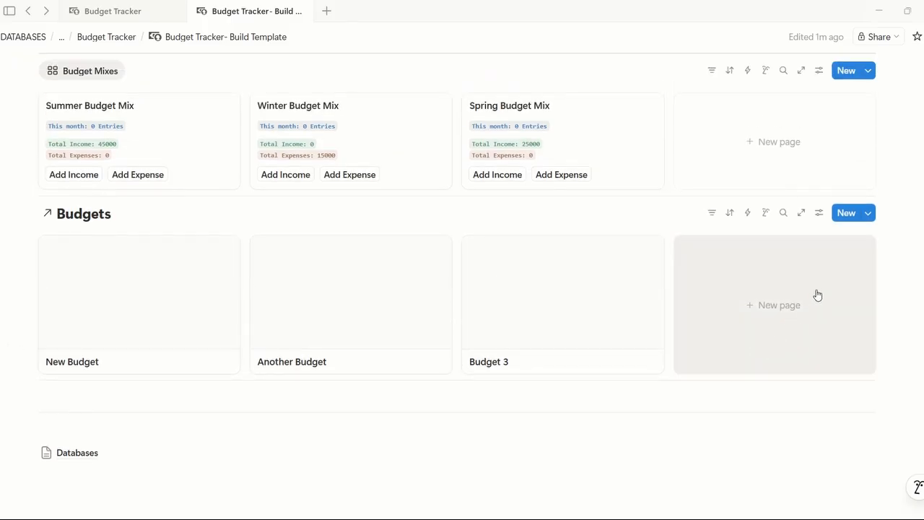
pyautogui.click(819, 217)
pyautogui.click(795, 194)
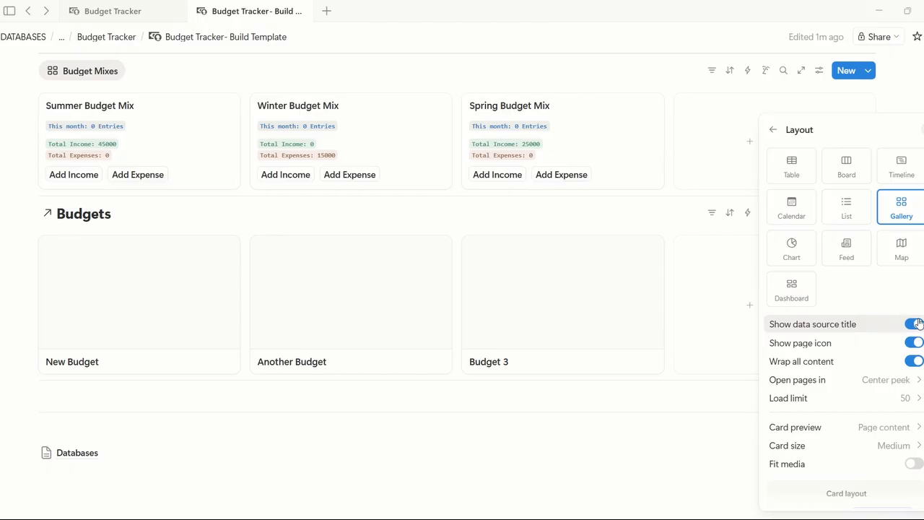
pyautogui.click(918, 323)
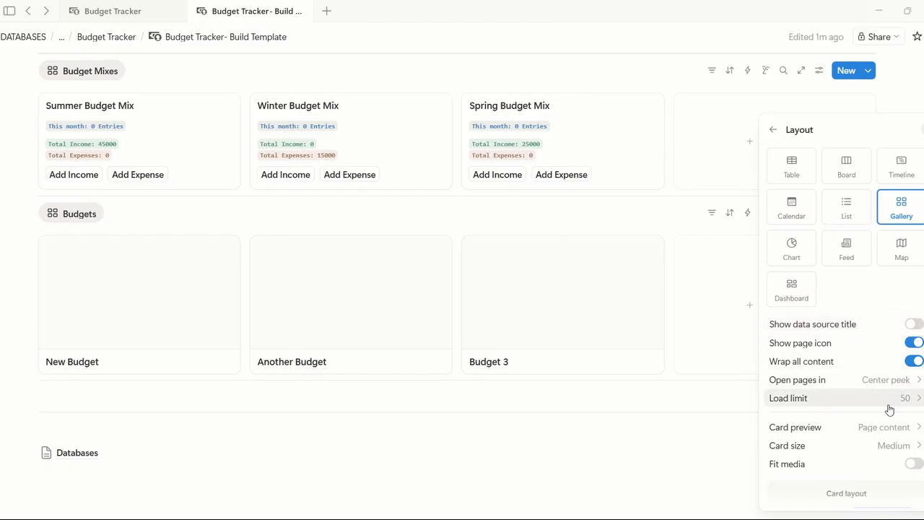
# Step: Set the Budgets gallery's card preview to None and its card size to Small, and close the view settings
pyautogui.scroll(-1, 870, 379)
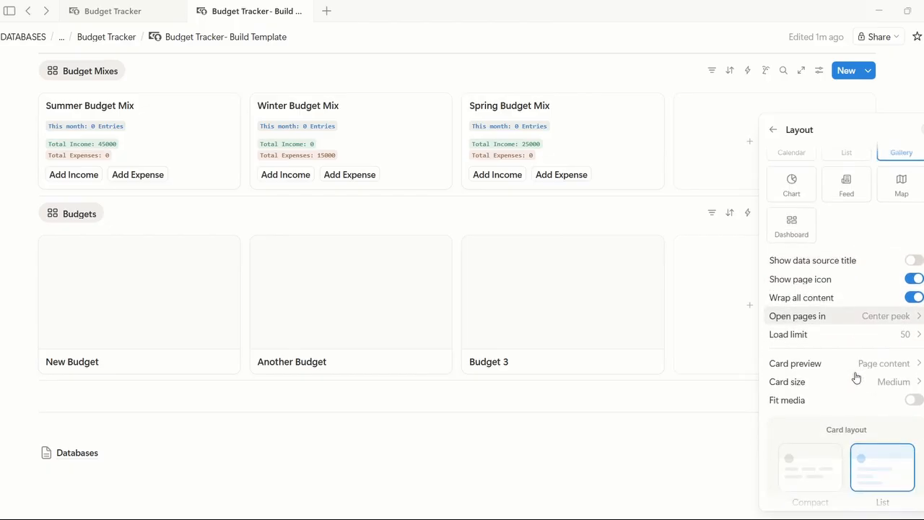
pyautogui.click(915, 363)
pyautogui.click(816, 383)
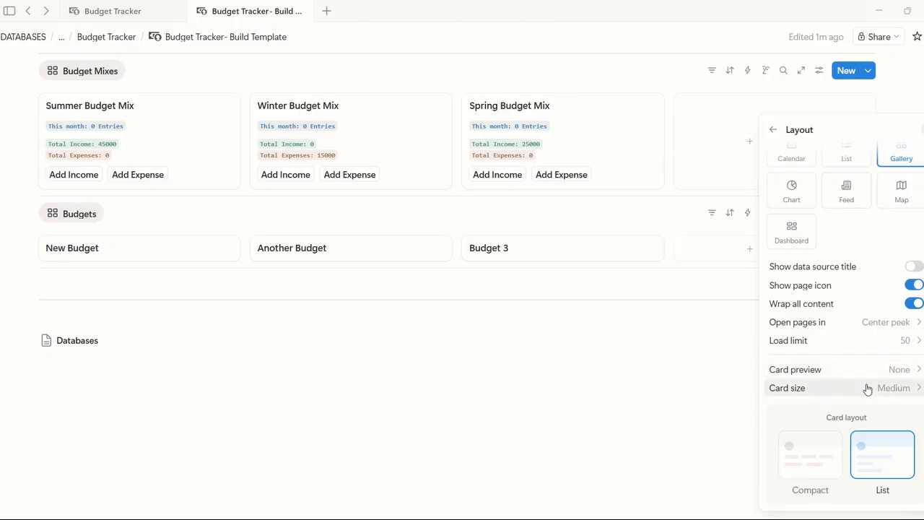
pyautogui.click(911, 387)
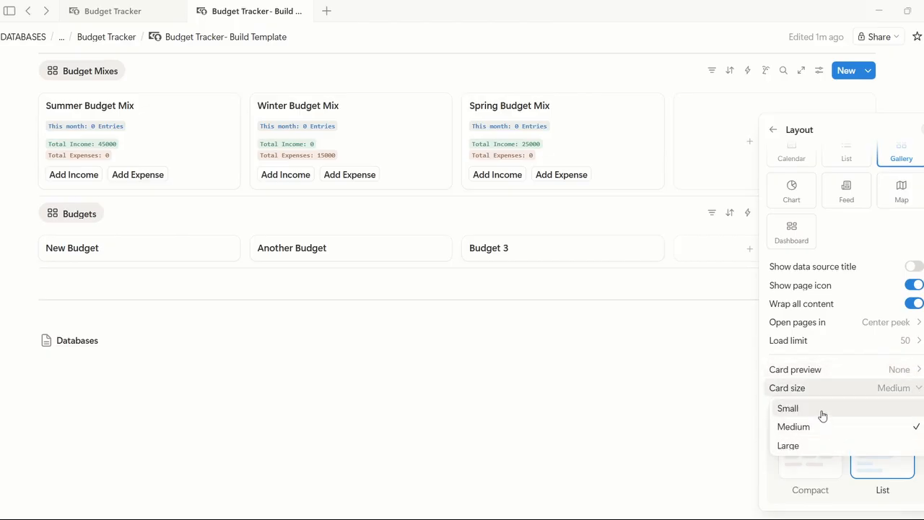
pyautogui.click(822, 414)
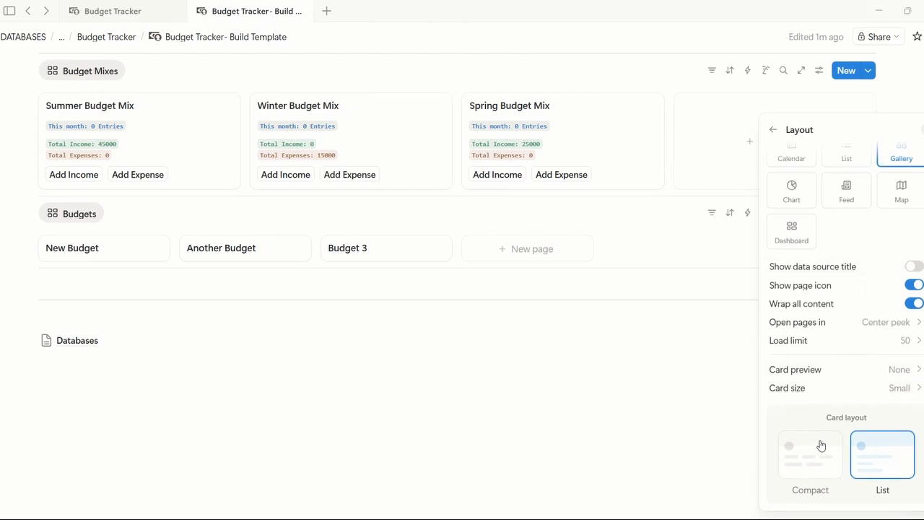
pyautogui.scroll(2, 875, 327)
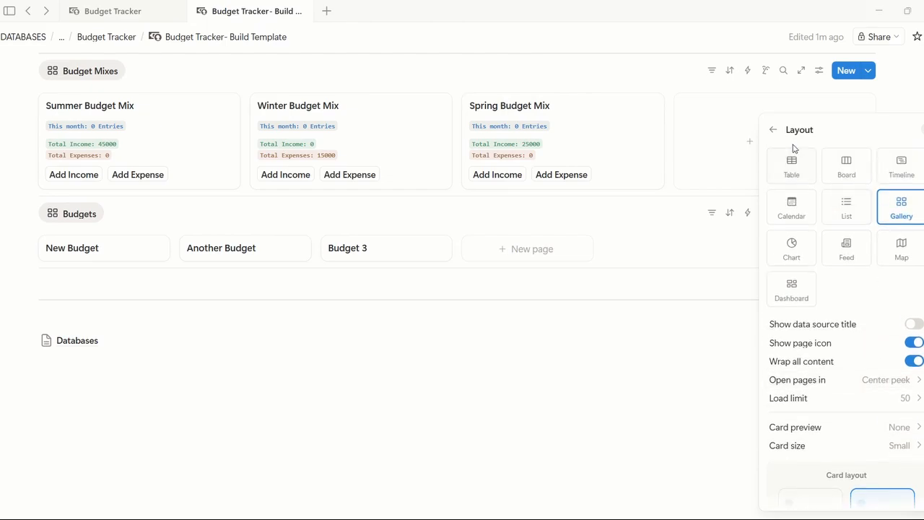
pyautogui.click(773, 132)
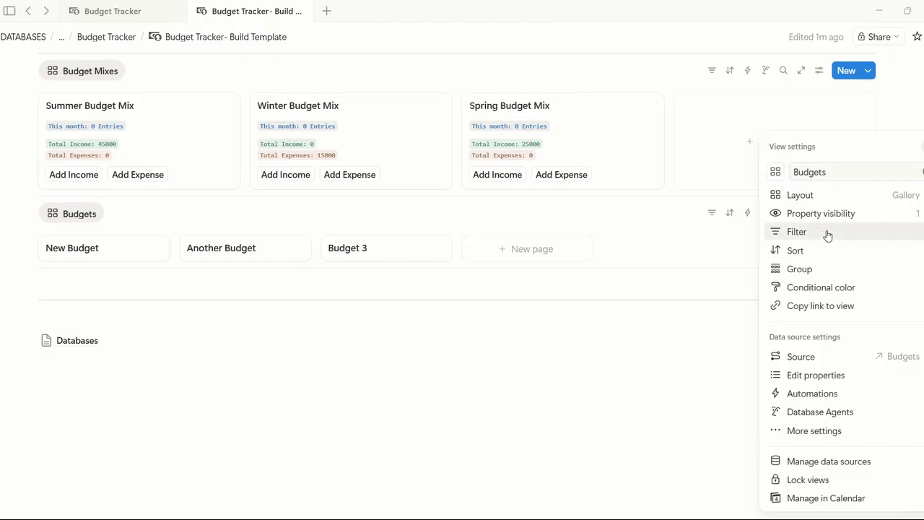
pyautogui.click(732, 324)
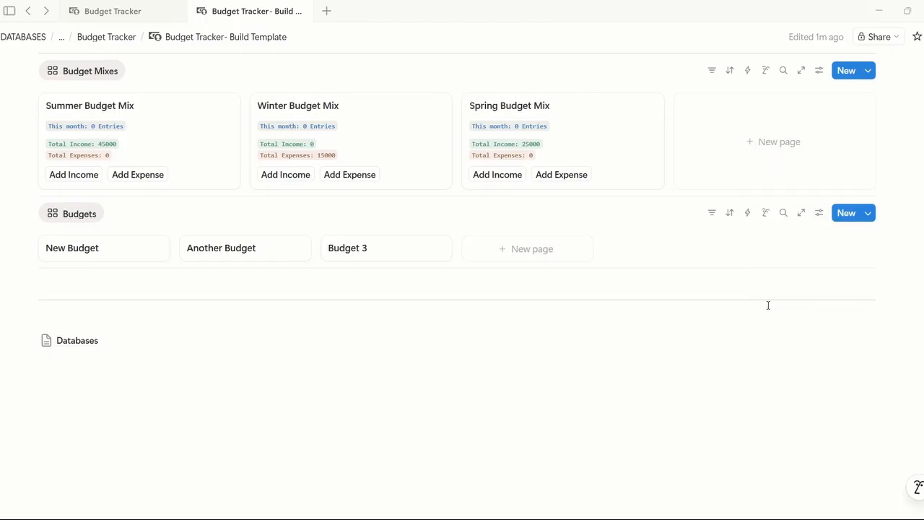
# Step: Check the Active Budgets cards on the finished Budget Tracker page, and show Type, End Date and Progress Limit/React % on the template's Budgets cards
pyautogui.scroll(2, 767, 305)
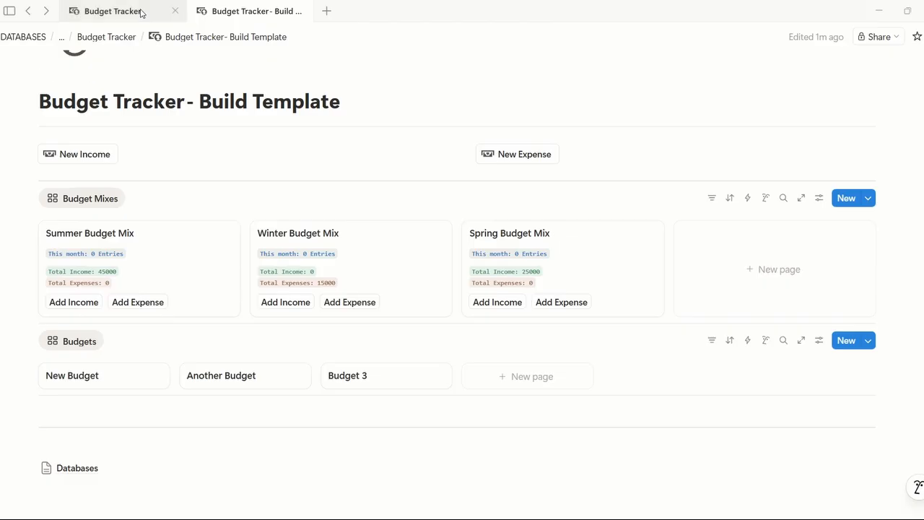
pyautogui.click(137, 12)
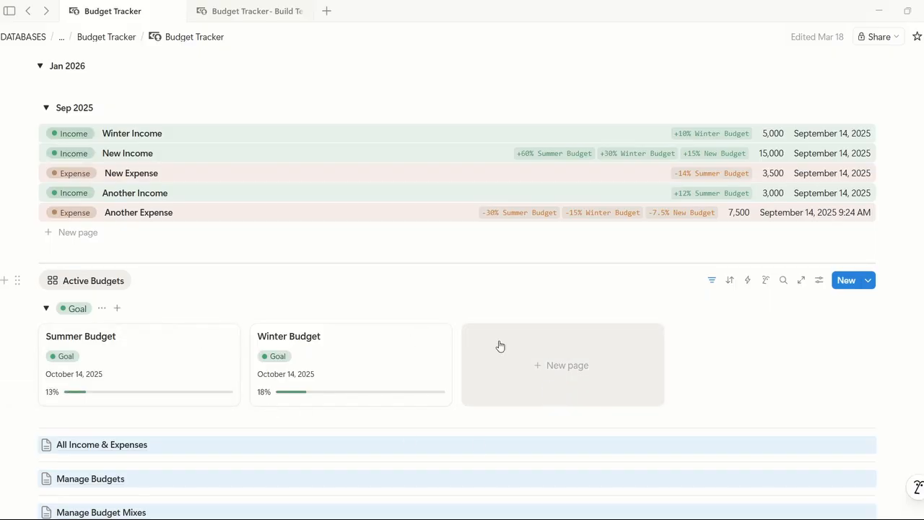
pyautogui.click(254, 16)
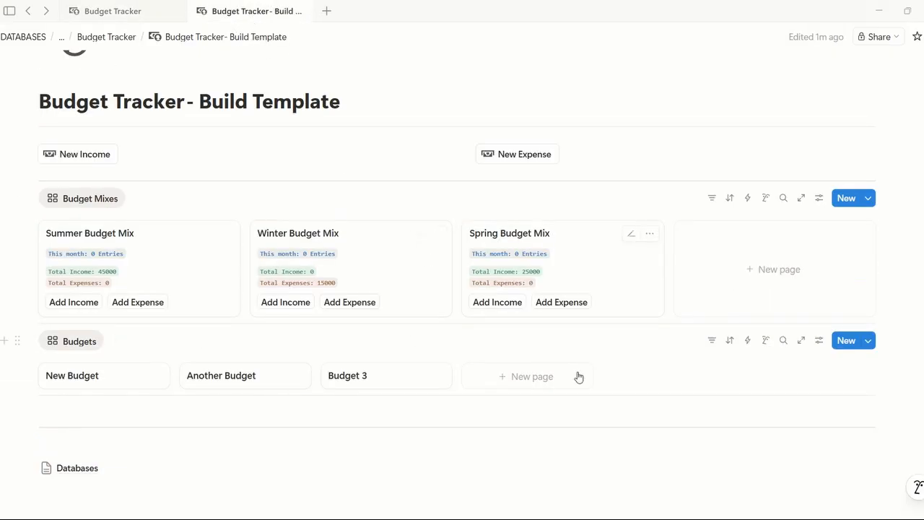
pyautogui.scroll(-1, 578, 382)
pyautogui.click(820, 278)
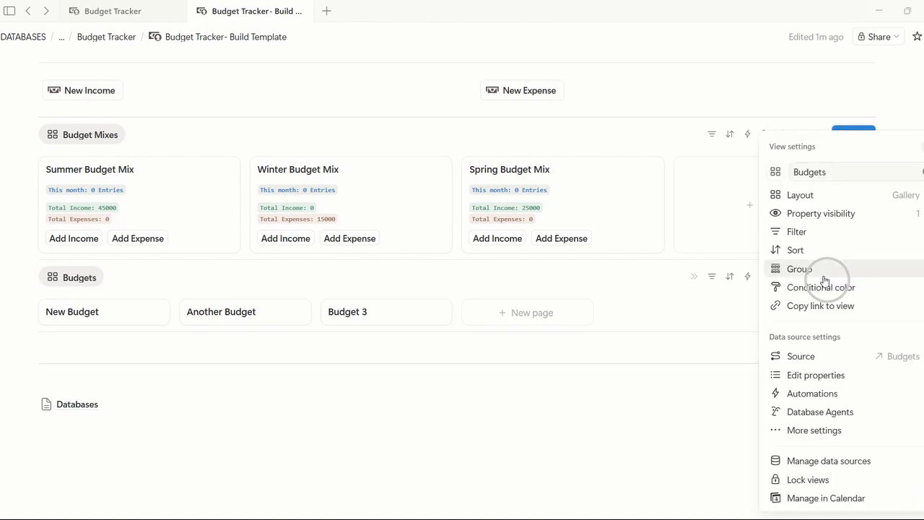
pyautogui.click(859, 213)
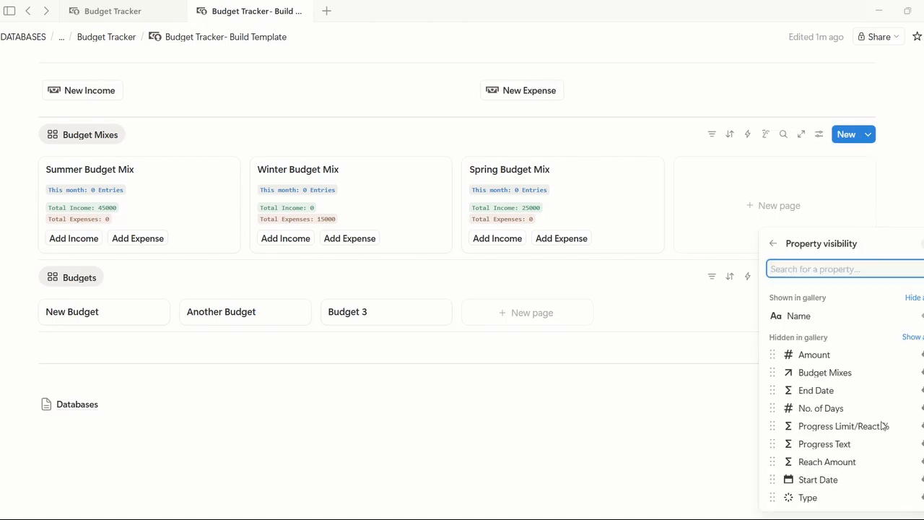
pyautogui.click(921, 497)
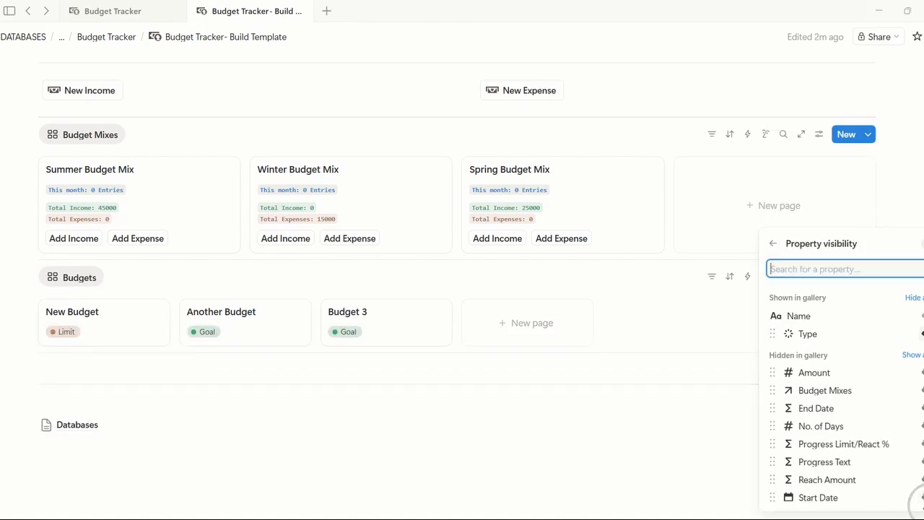
pyautogui.click(921, 408)
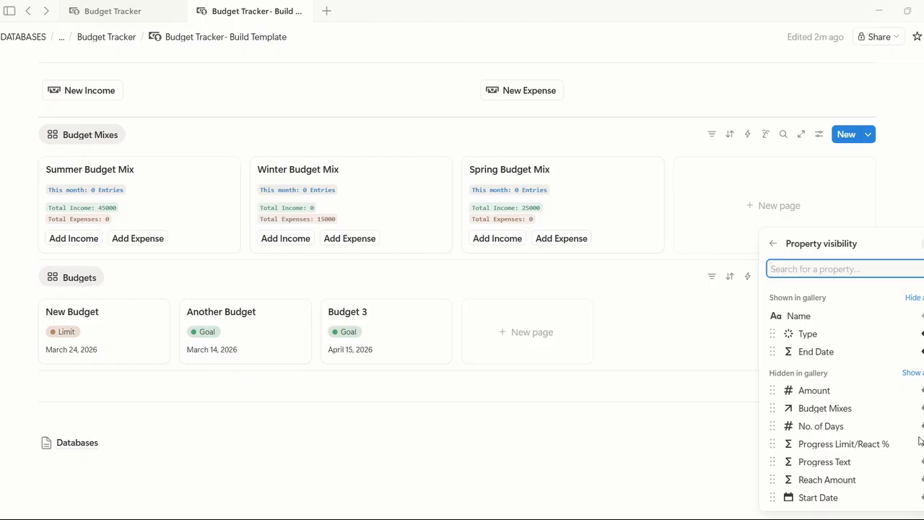
pyautogui.click(921, 443)
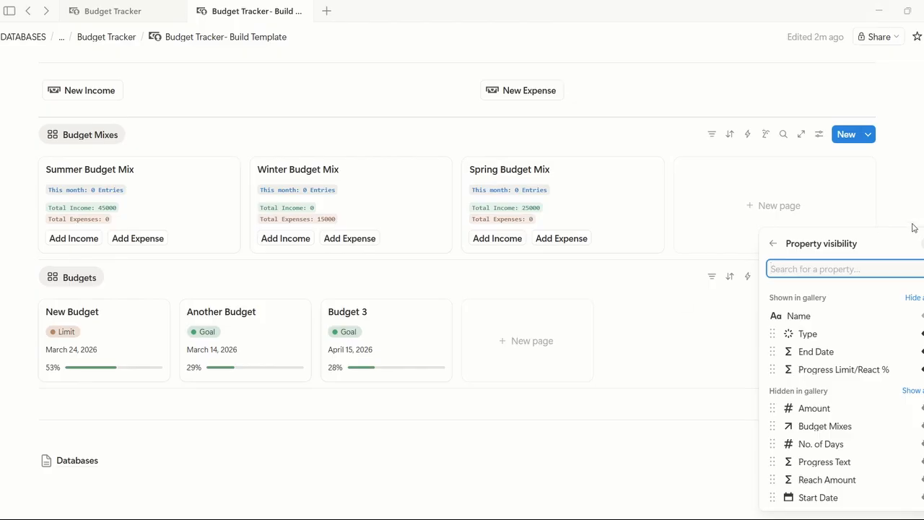
pyautogui.press('Escape')
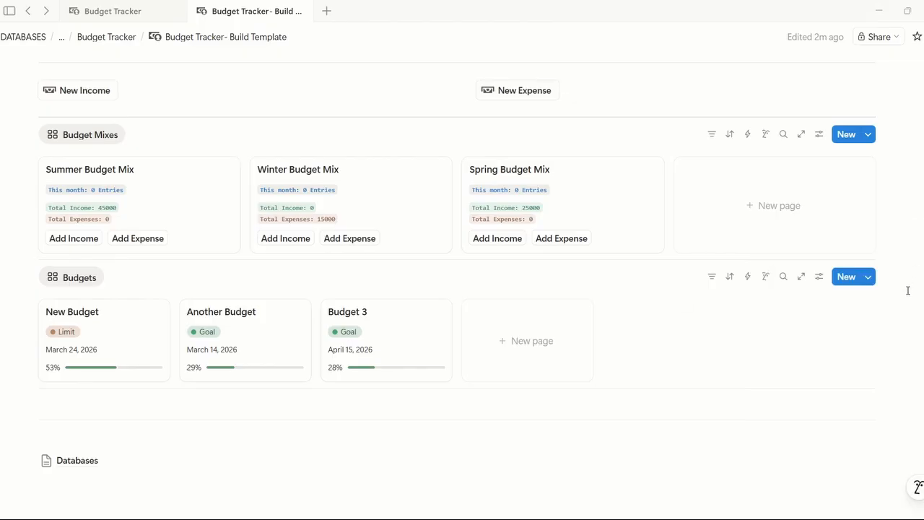
# Step: Check the finished Budget Tracker page's Active Budgets section, and rename the template's Budgets view to Active Budgets
pyautogui.scroll(2, 907, 290)
pyautogui.scroll(-2, 907, 290)
pyautogui.click(109, 11)
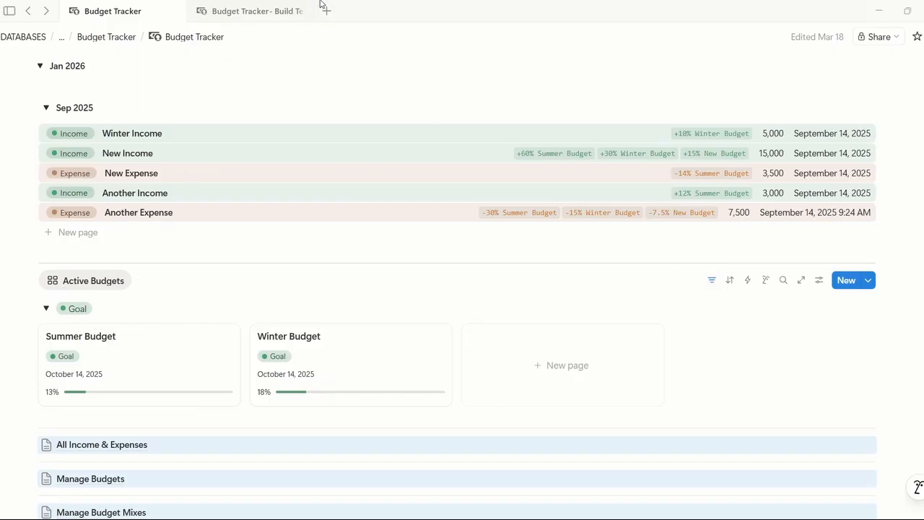
pyautogui.click(230, 11)
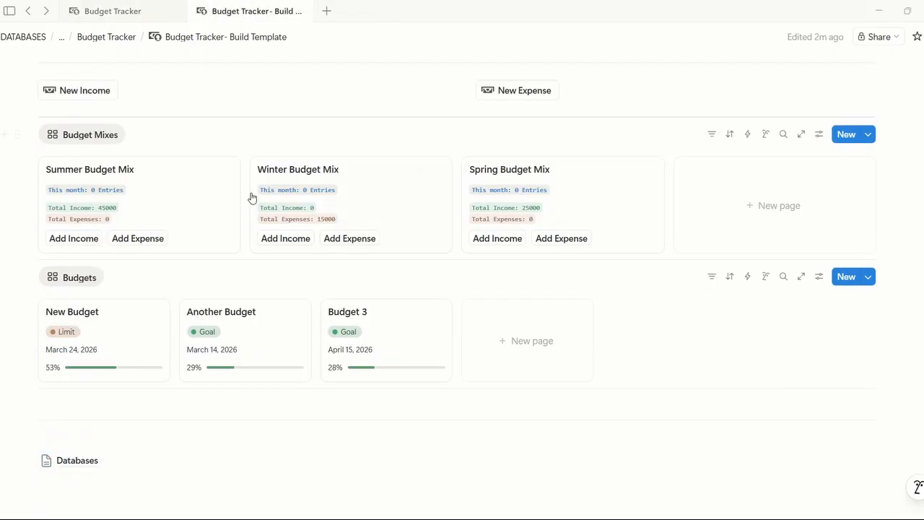
pyautogui.click(77, 284)
pyautogui.click(80, 300)
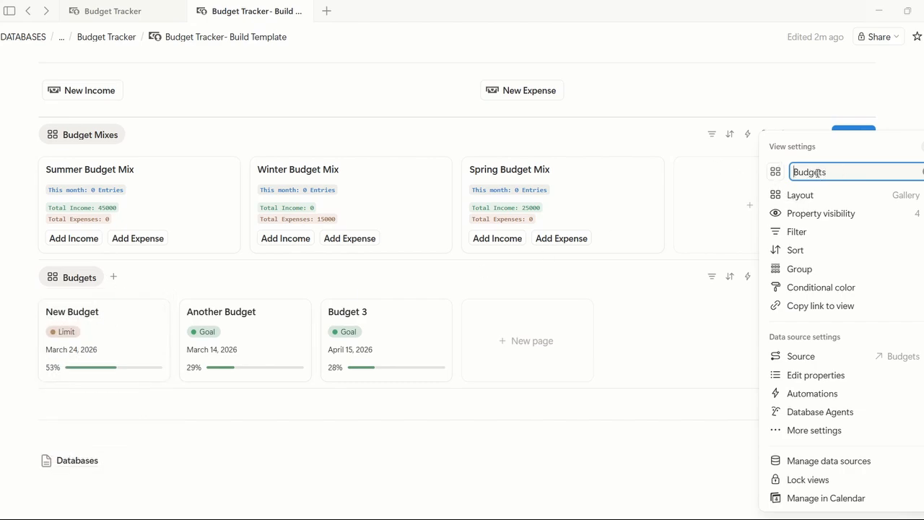
pyautogui.write('Active')
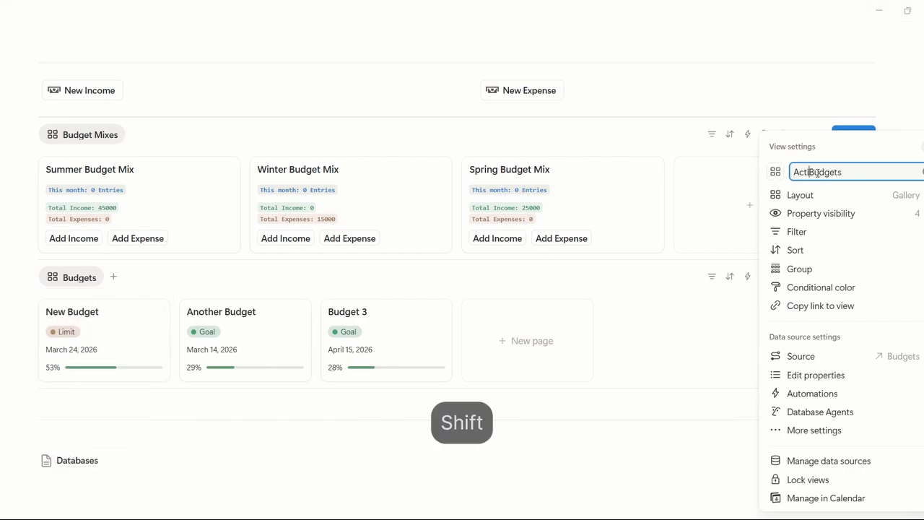
pyautogui.press('Escape')
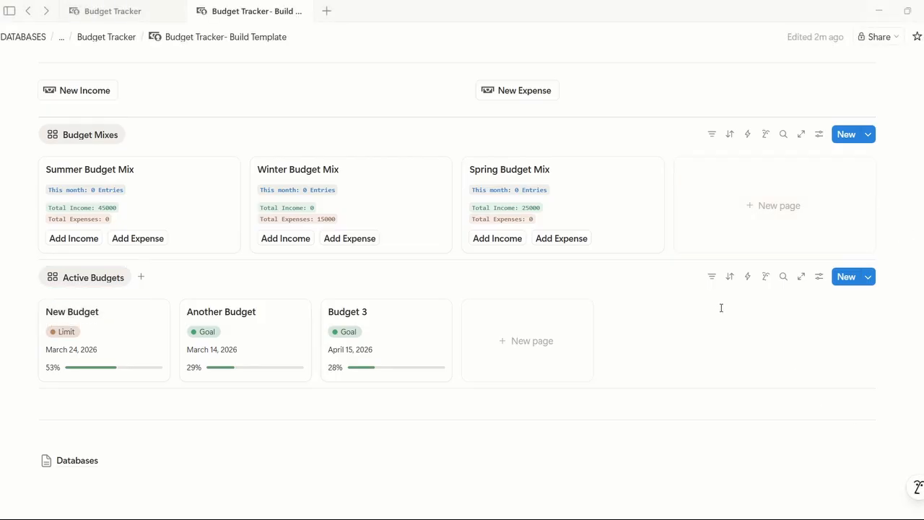
# Step: Add a Start Date filter to the Active Budgets view and convert it to an advanced filter
pyautogui.click(711, 277)
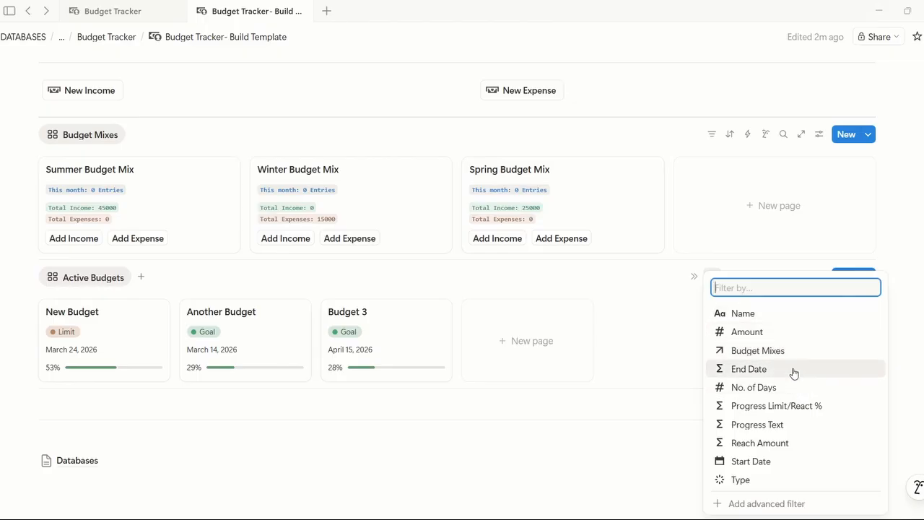
pyautogui.click(807, 462)
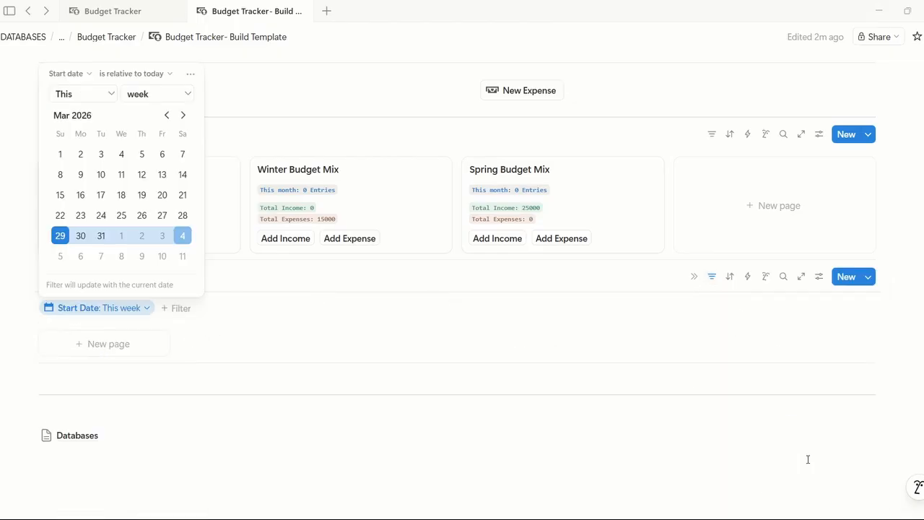
pyautogui.click(191, 75)
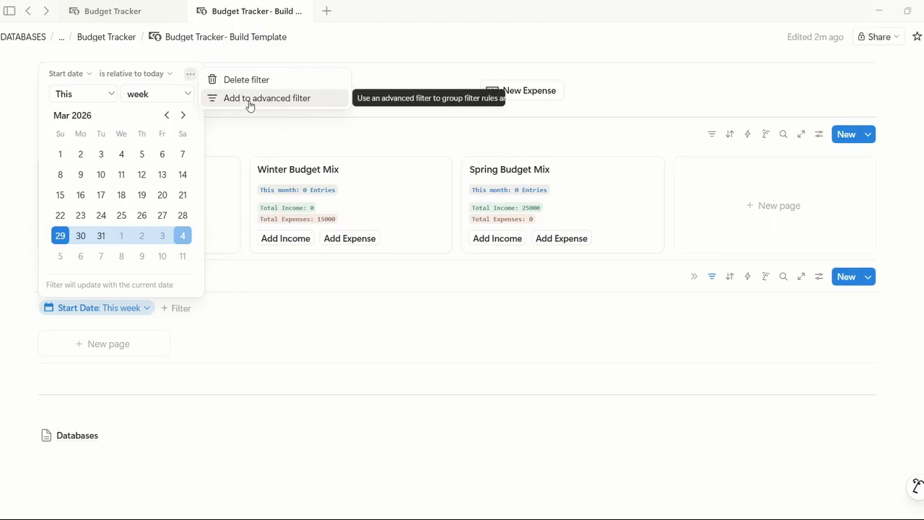
pyautogui.click(329, 102)
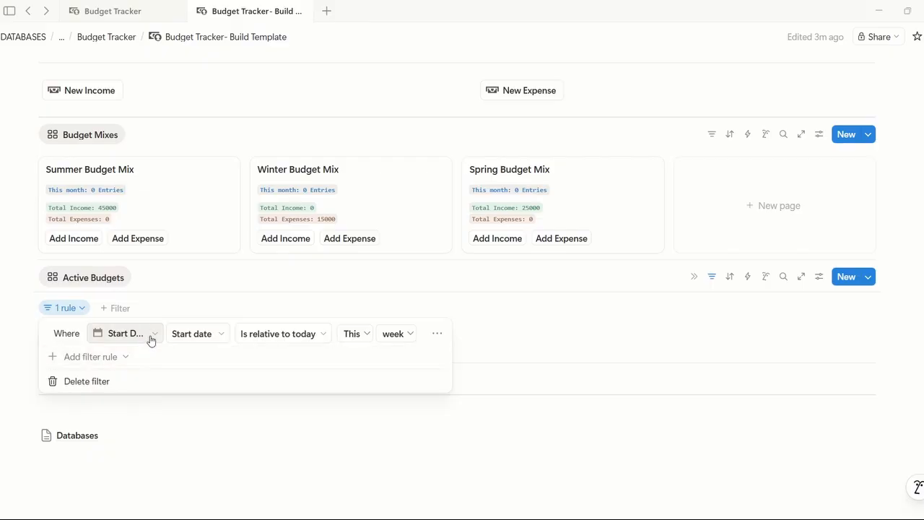
# Step: Set the Start Date filter rule's condition to Is before Today, keeping it based on the start date
pyautogui.click(151, 338)
pyautogui.click(159, 353)
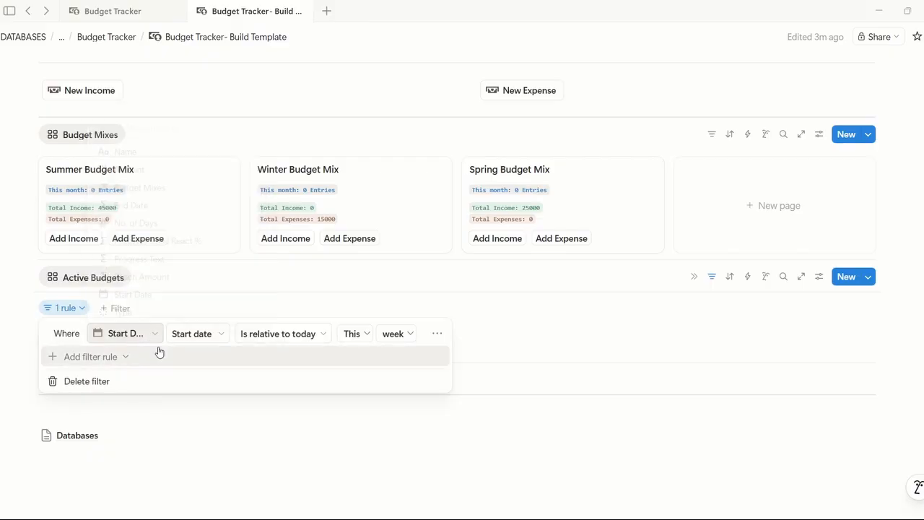
pyautogui.click(224, 332)
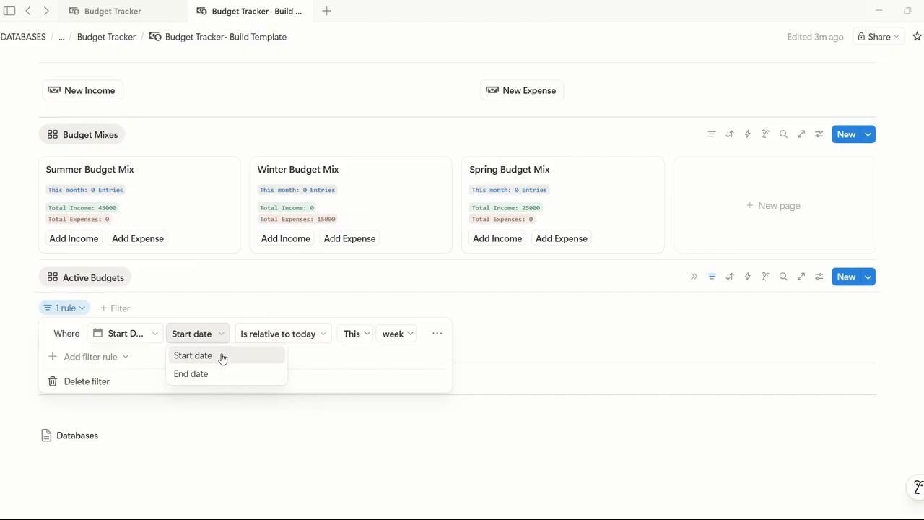
pyautogui.click(221, 356)
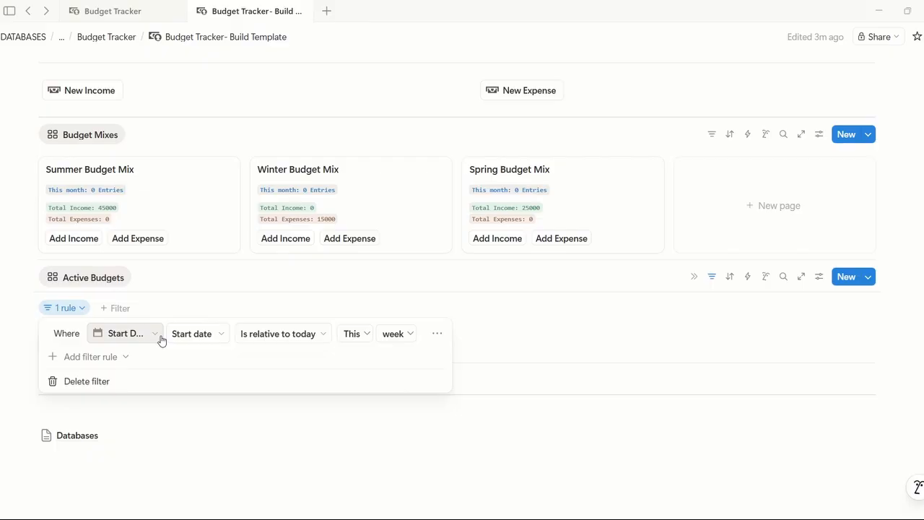
pyautogui.click(217, 332)
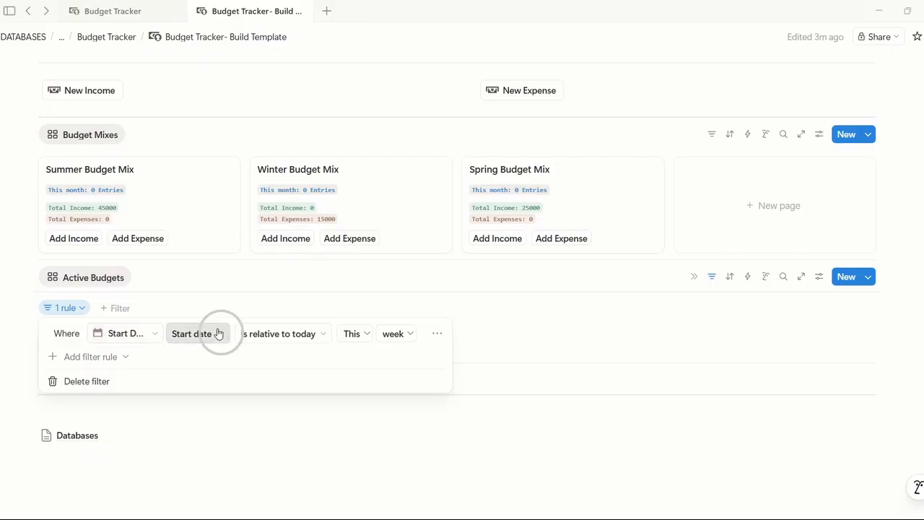
pyautogui.click(317, 347)
pyautogui.click(321, 334)
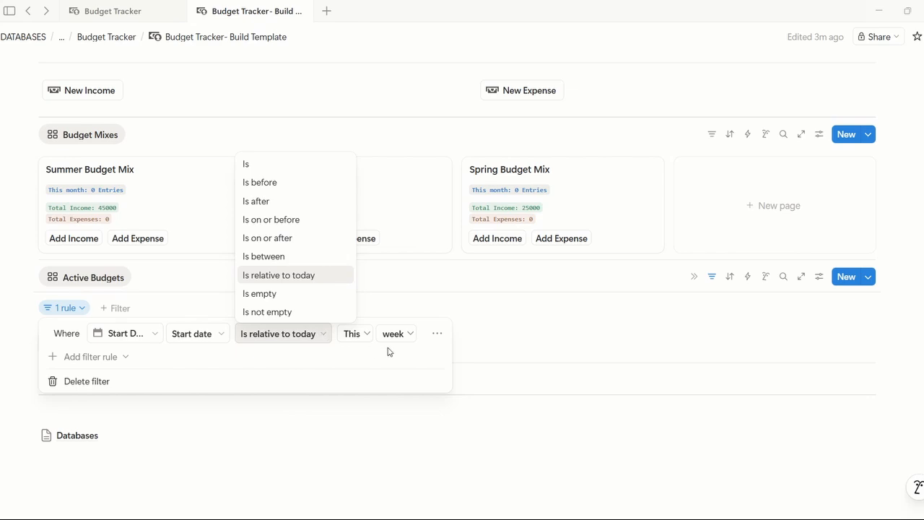
pyautogui.click(291, 189)
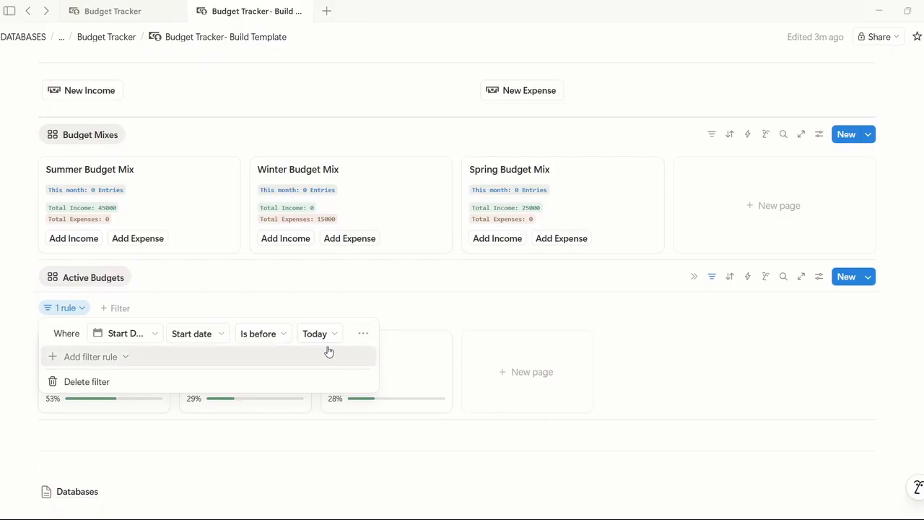
# Step: Add a second And rule to the Active Budgets filter and base it on the End Date property
pyautogui.click(112, 358)
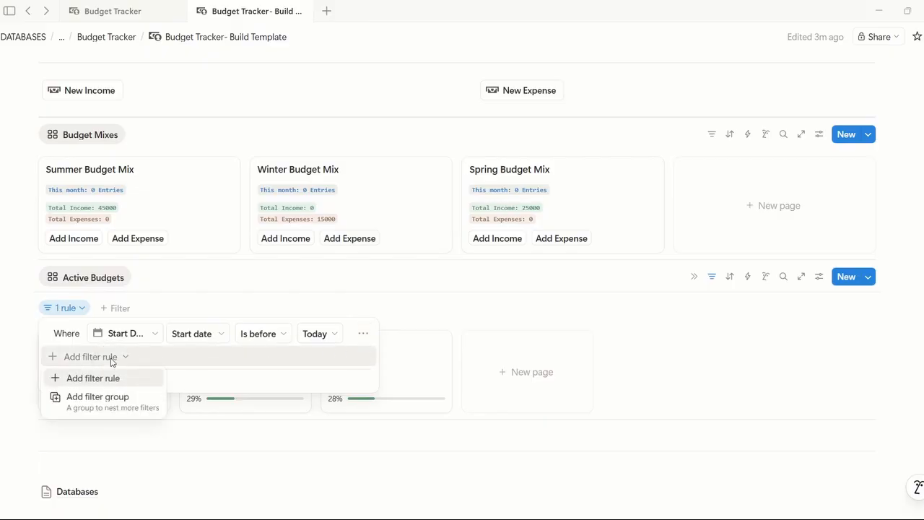
pyautogui.click(201, 372)
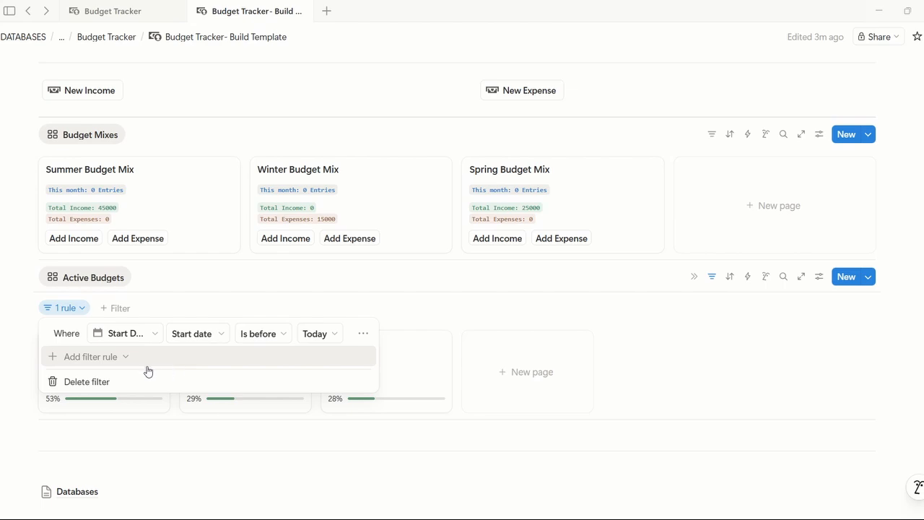
pyautogui.click(124, 358)
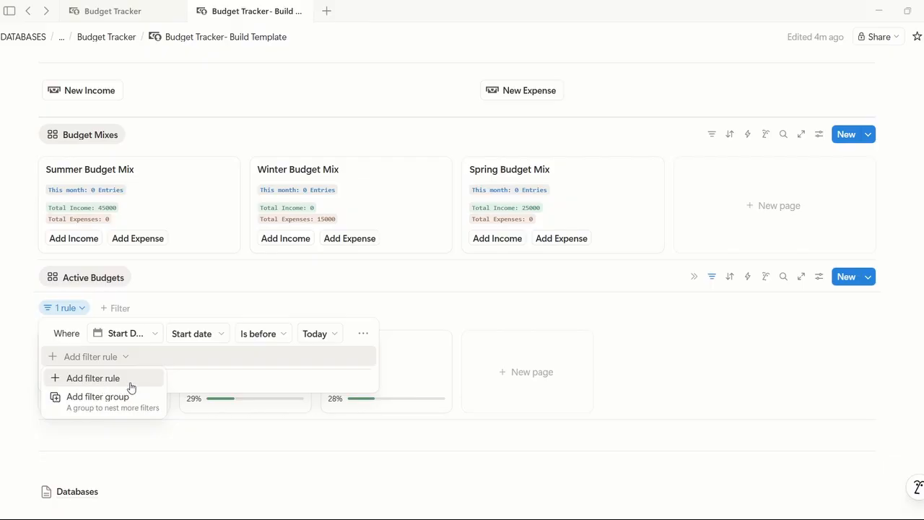
pyautogui.click(132, 388)
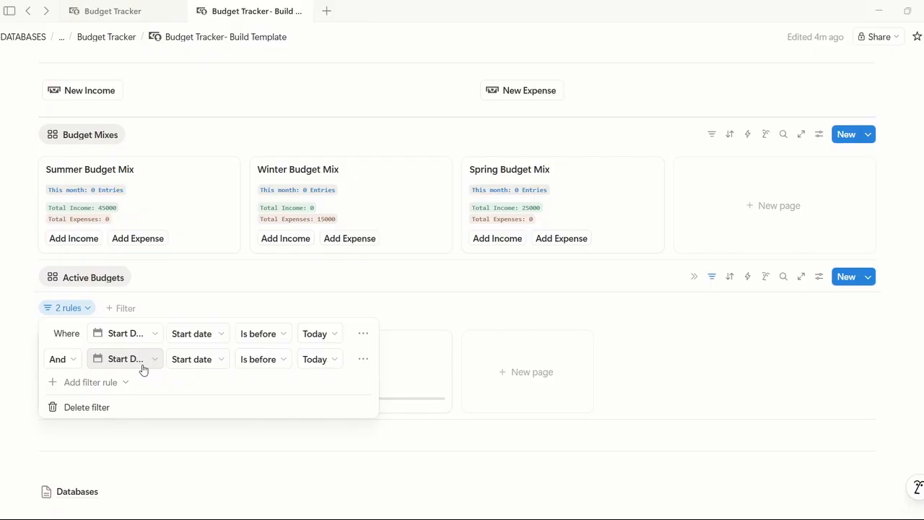
pyautogui.click(153, 363)
pyautogui.click(192, 226)
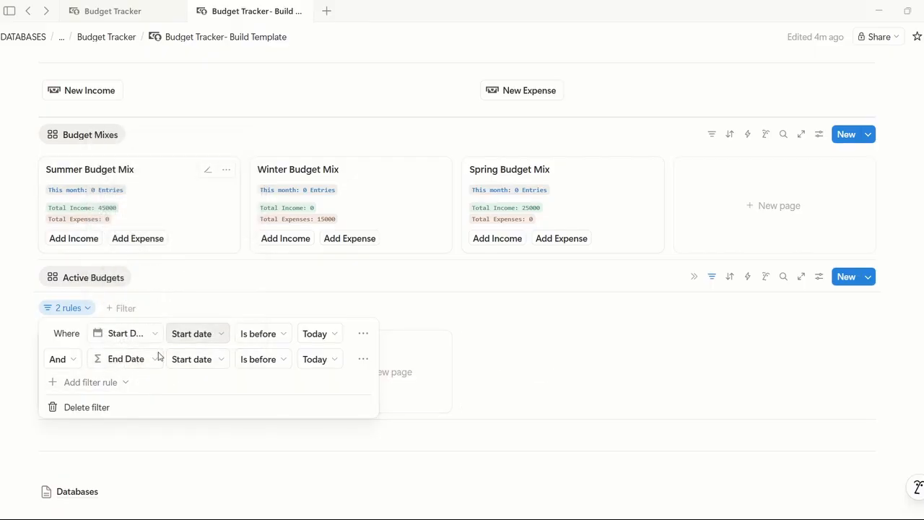
# Step: Set the End Date rule to Is after Today, then close the filter rules and hide the filter bar
pyautogui.click(215, 363)
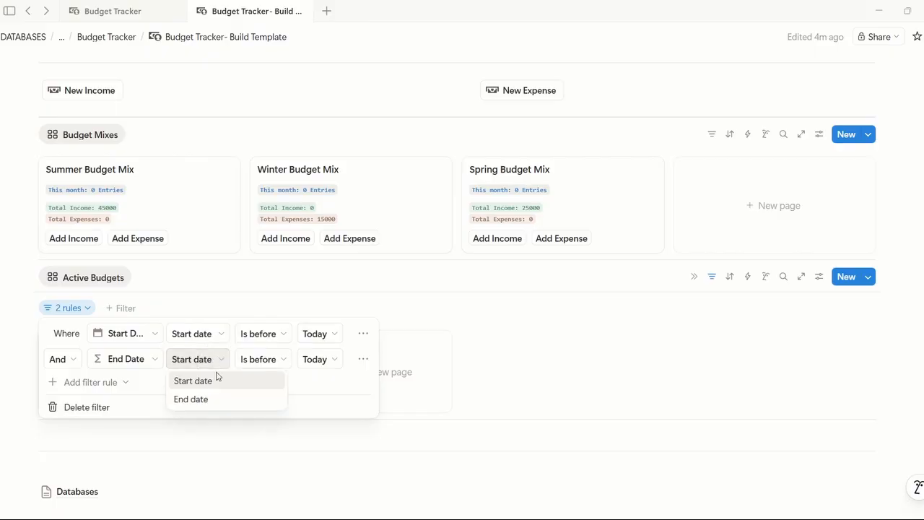
pyautogui.click(218, 381)
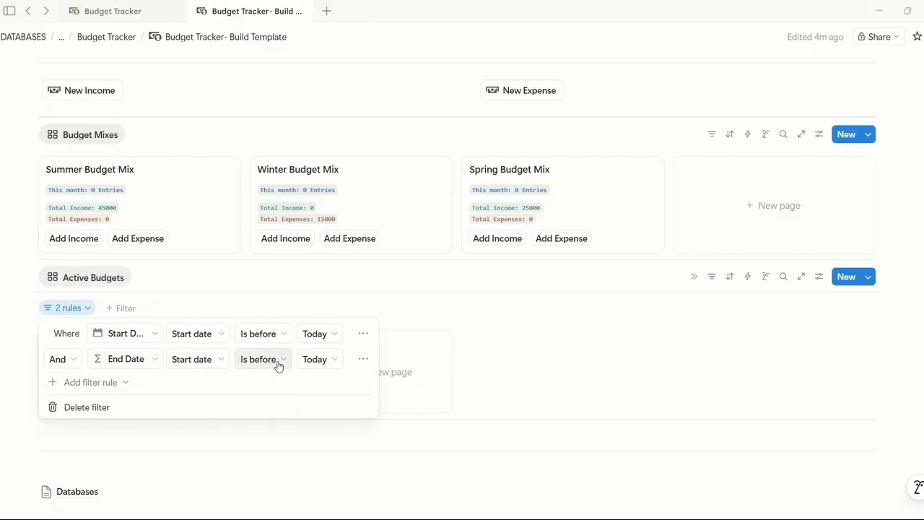
pyautogui.click(280, 363)
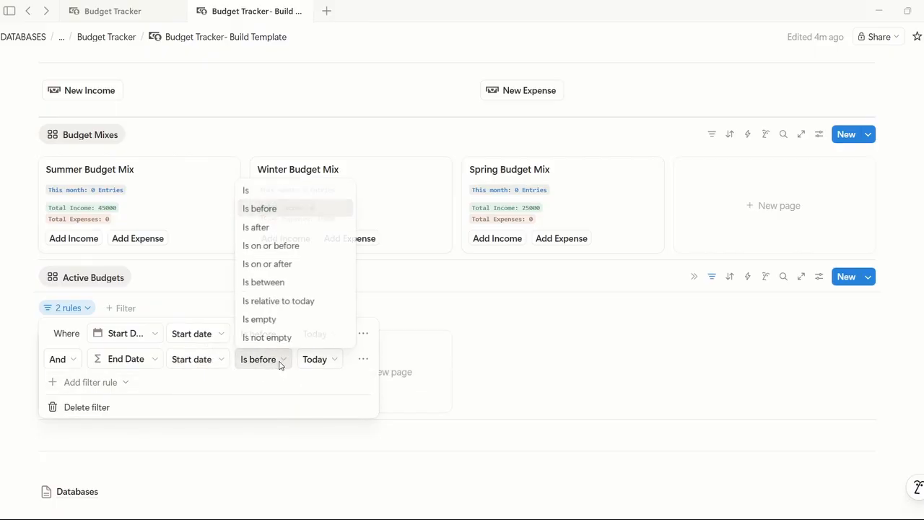
pyautogui.click(297, 228)
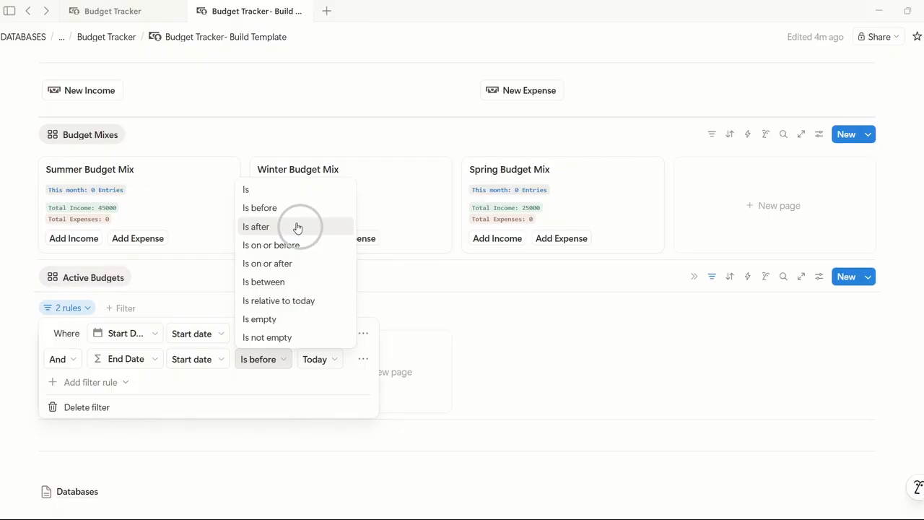
pyautogui.click(355, 371)
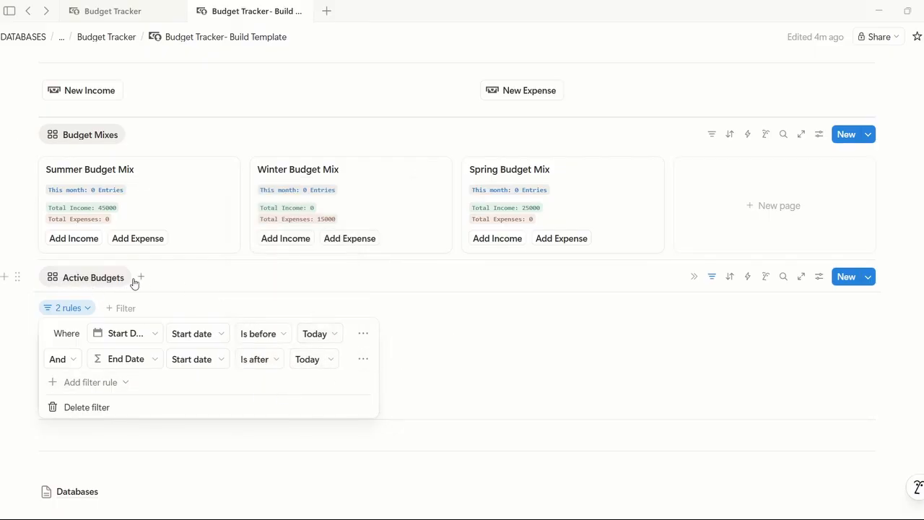
pyautogui.click(404, 311)
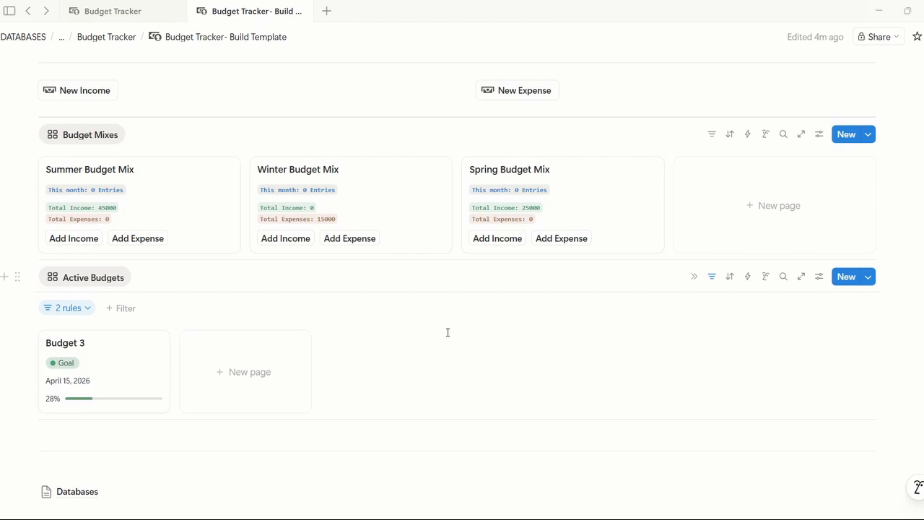
pyautogui.click(713, 277)
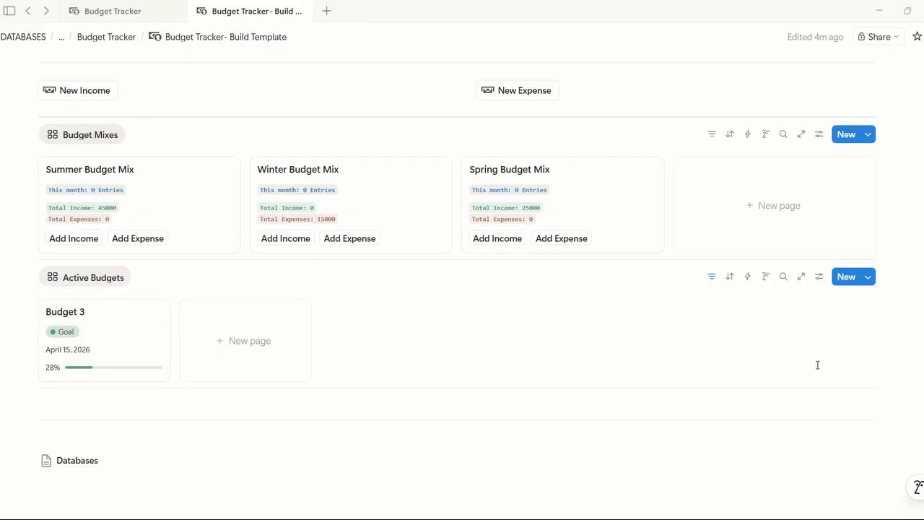
# Step: Open the Budget 3 page from Active Budgets to check its End Date and other properties, and close it
pyautogui.scroll(2, 808, 364)
pyautogui.scroll(-2, 804, 363)
pyautogui.click(104, 351)
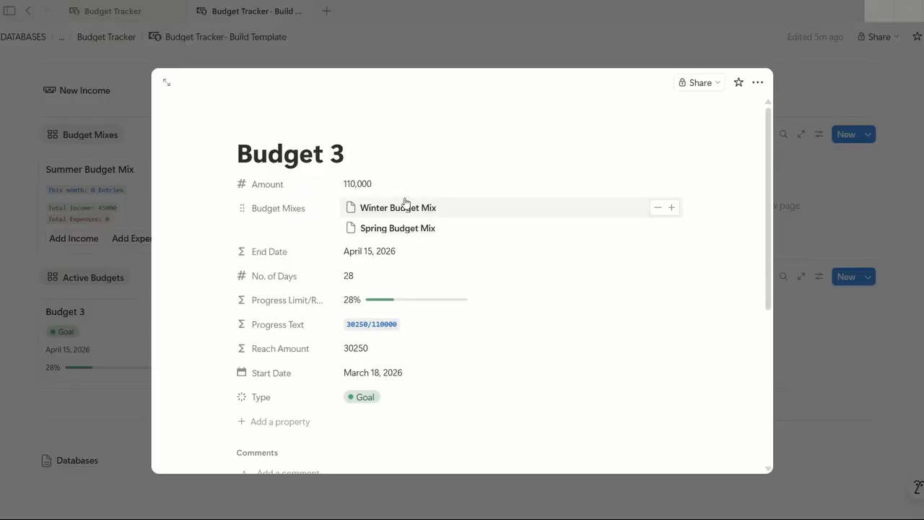
pyautogui.click(406, 253)
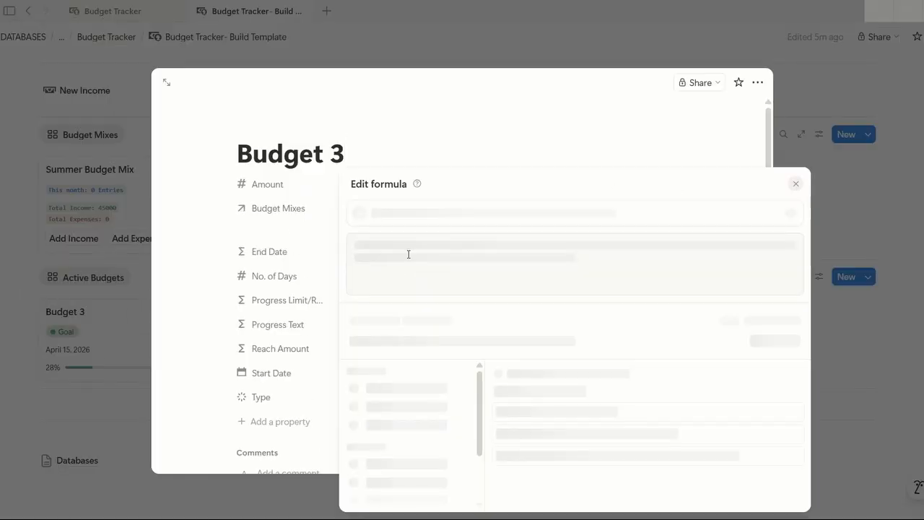
pyautogui.click(458, 154)
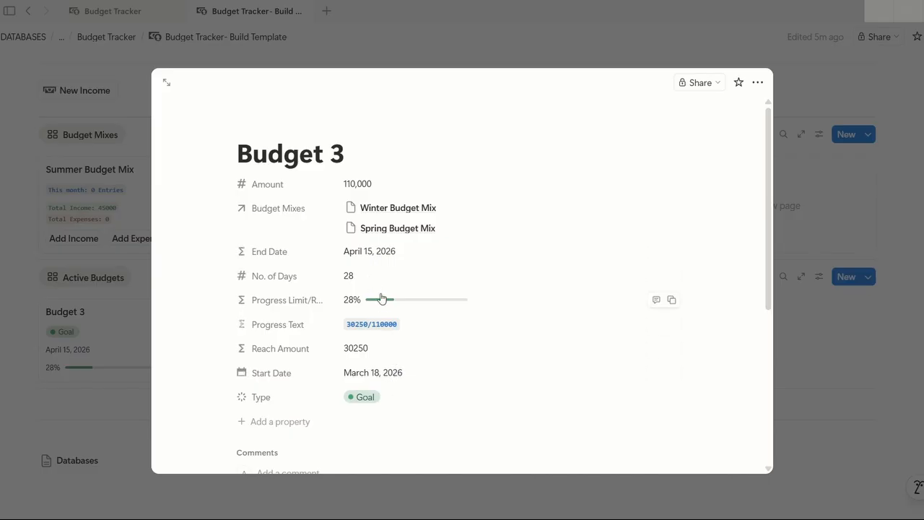
pyautogui.click(855, 109)
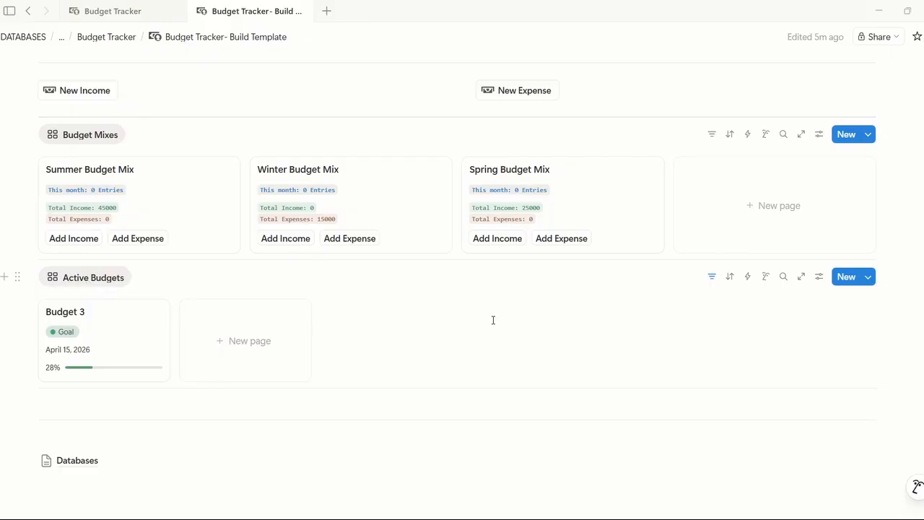
# Step: Check the finished Budget Tracker page's Active Budgets and group the template page's Active Budgets gallery by Type
pyautogui.click(148, 18)
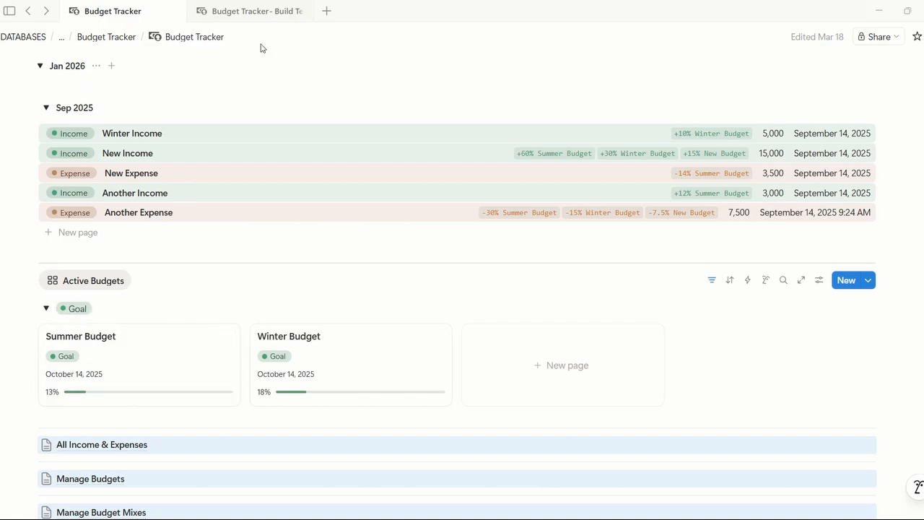
pyautogui.click(241, 16)
pyautogui.click(819, 275)
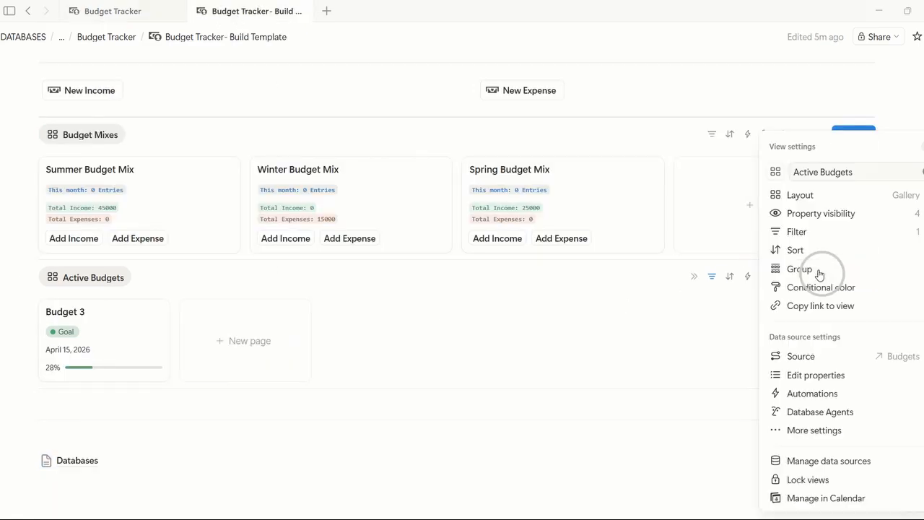
pyautogui.click(863, 275)
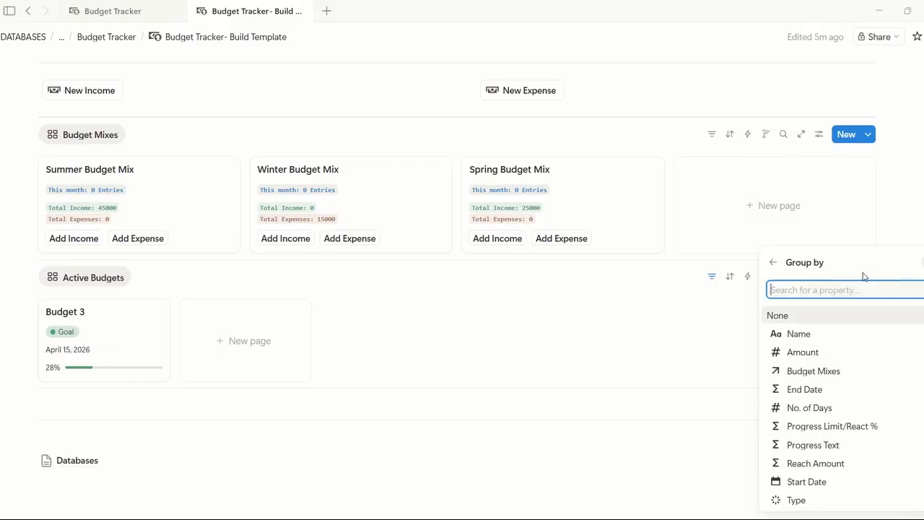
pyautogui.click(836, 501)
# Step: Set the Active Budgets grouping's Status by to Option, check its Sort choices without changing them, and close the view settings
pyautogui.click(870, 347)
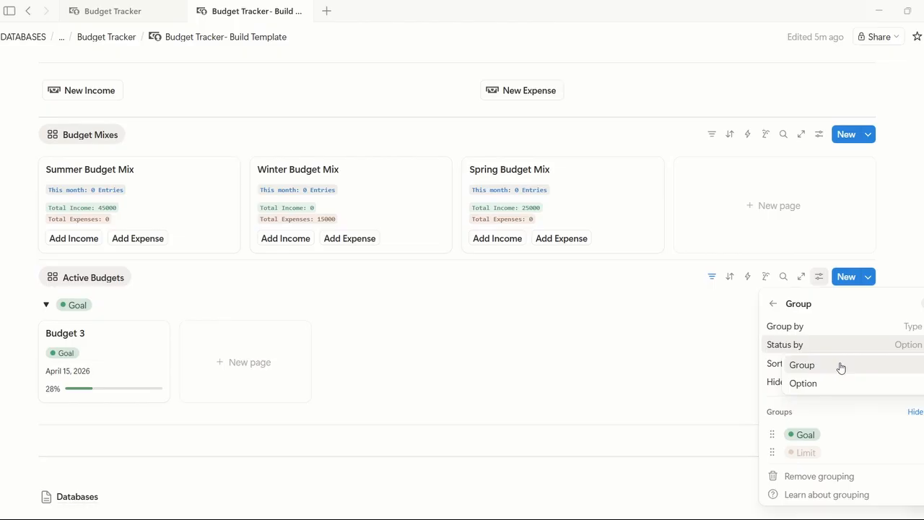
pyautogui.click(840, 383)
pyautogui.click(902, 364)
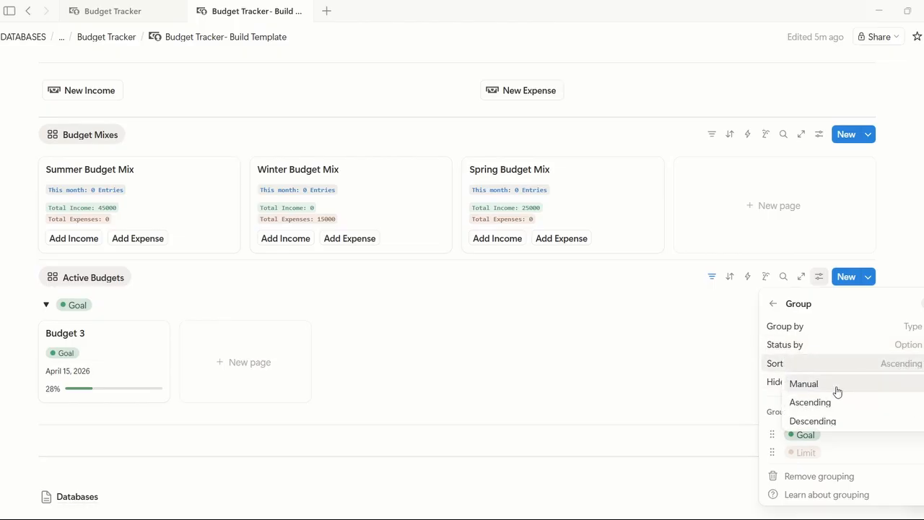
pyautogui.click(833, 363)
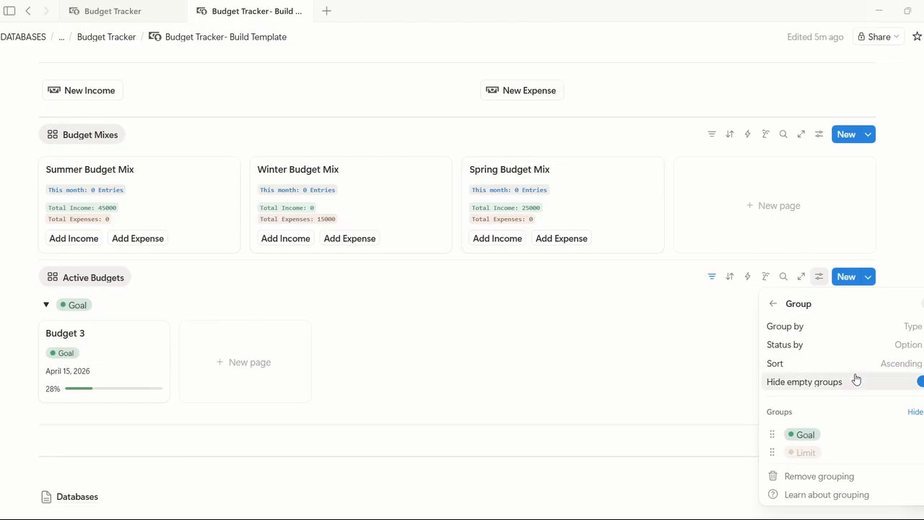
pyautogui.click(851, 364)
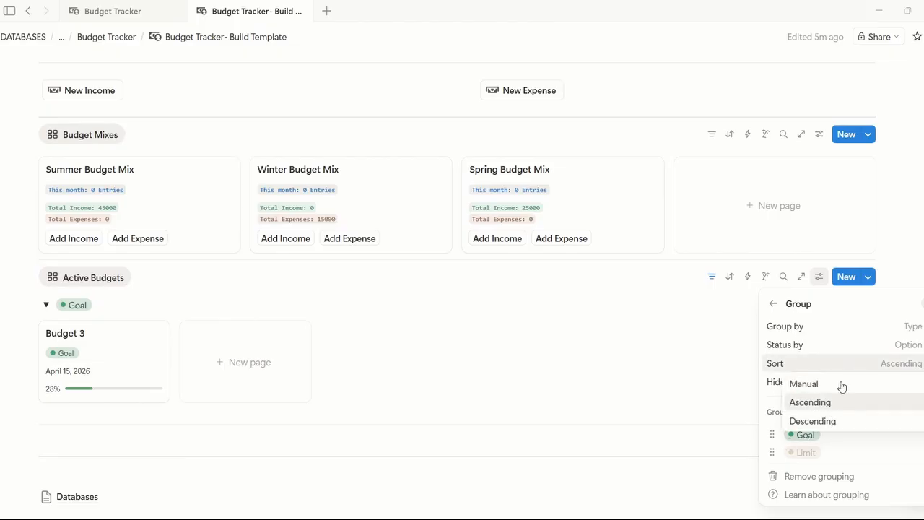
pyautogui.click(845, 363)
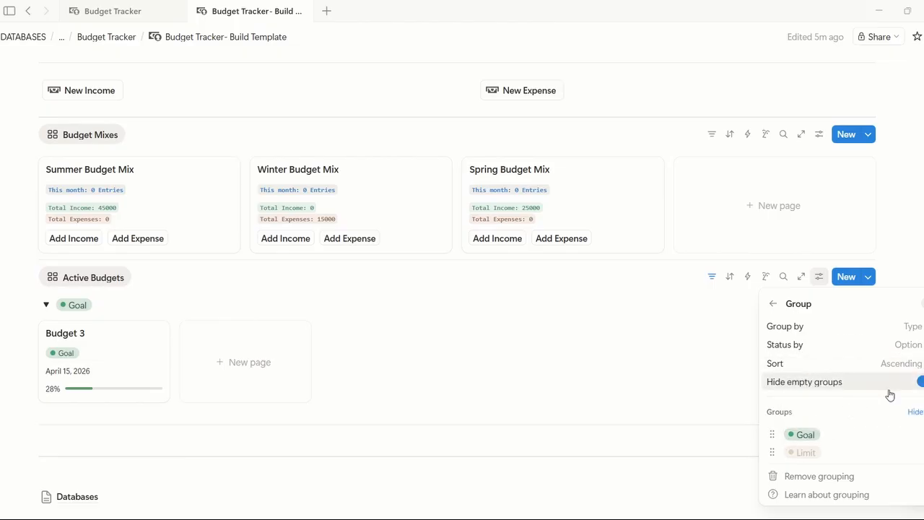
pyautogui.click(772, 304)
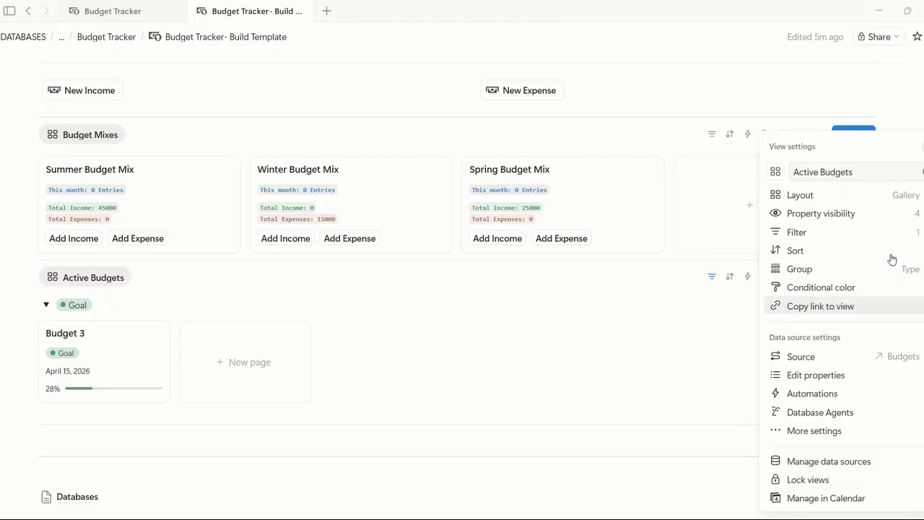
pyautogui.press('Escape')
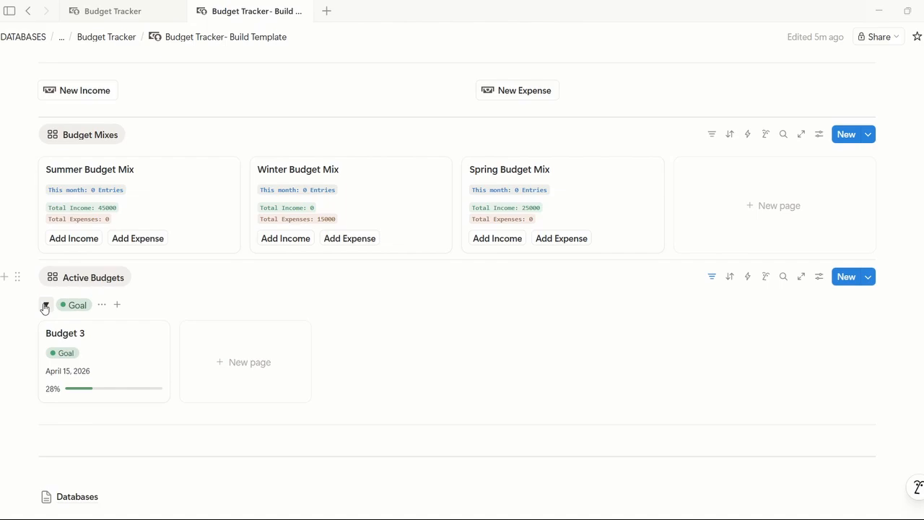
# Step: Compare Active Budgets with the finished page and set the template gallery's card size to Medium
pyautogui.click(148, 21)
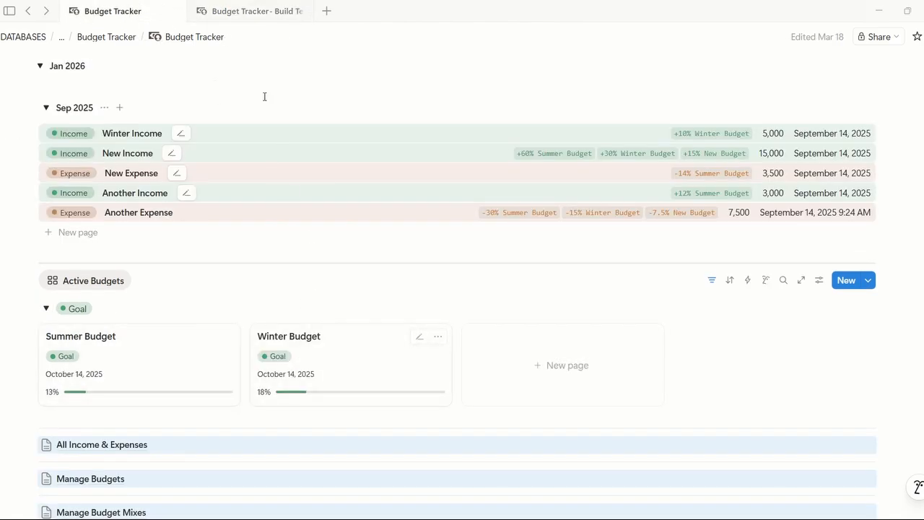
pyautogui.click(228, 10)
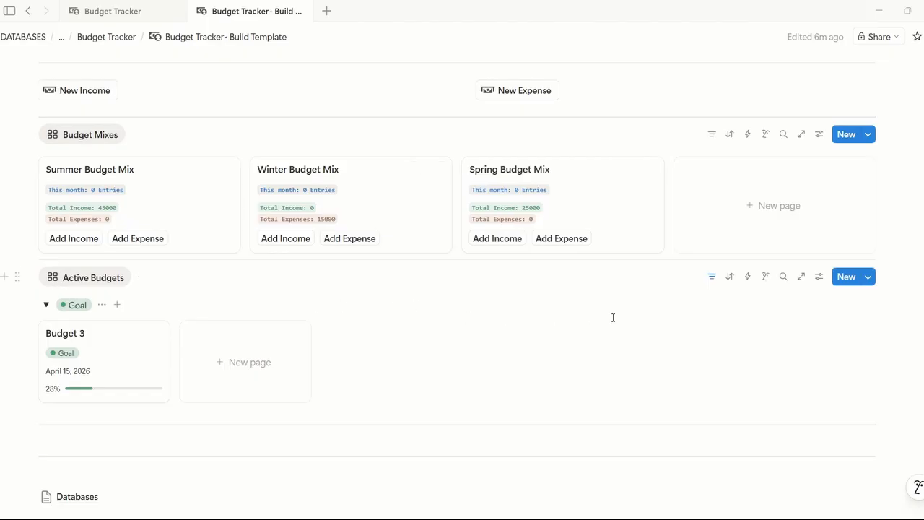
pyautogui.click(818, 276)
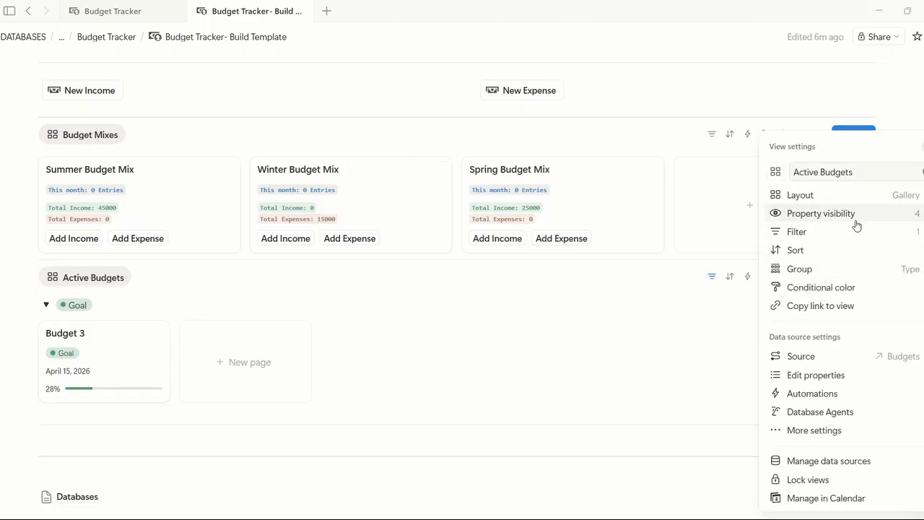
pyautogui.click(863, 198)
pyautogui.scroll(-1, 856, 425)
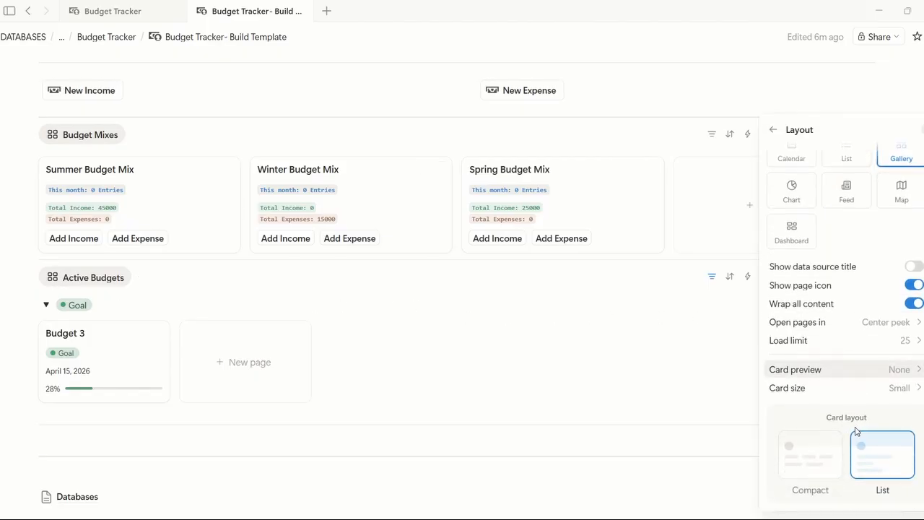
pyautogui.click(859, 386)
pyautogui.click(847, 429)
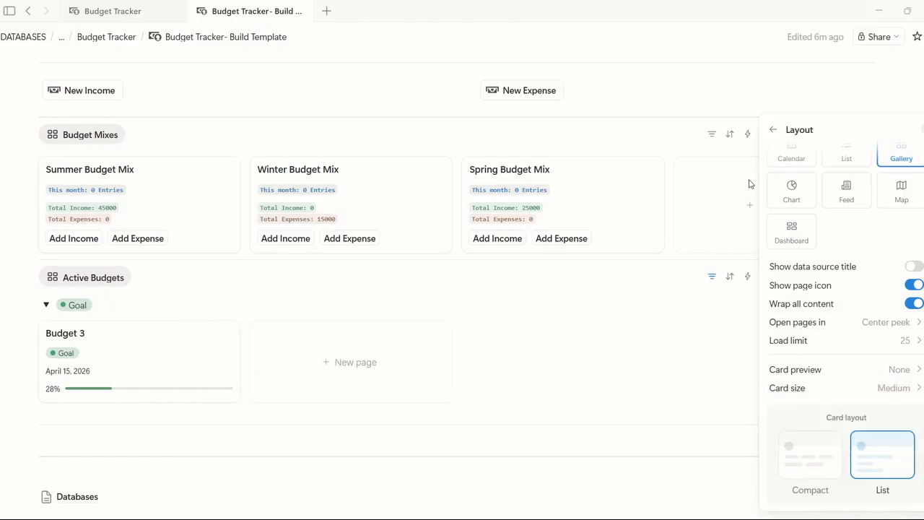
pyautogui.press('Escape')
# Step: Examine the page links below Active Budgets on the finished Budget Tracker page and return to the template page
pyautogui.scroll(3, 877, 371)
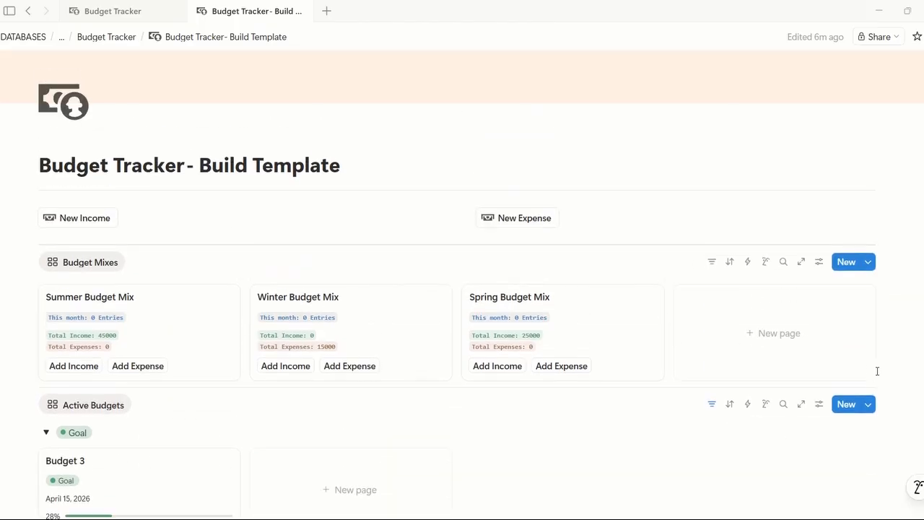
pyautogui.scroll(-1, 876, 371)
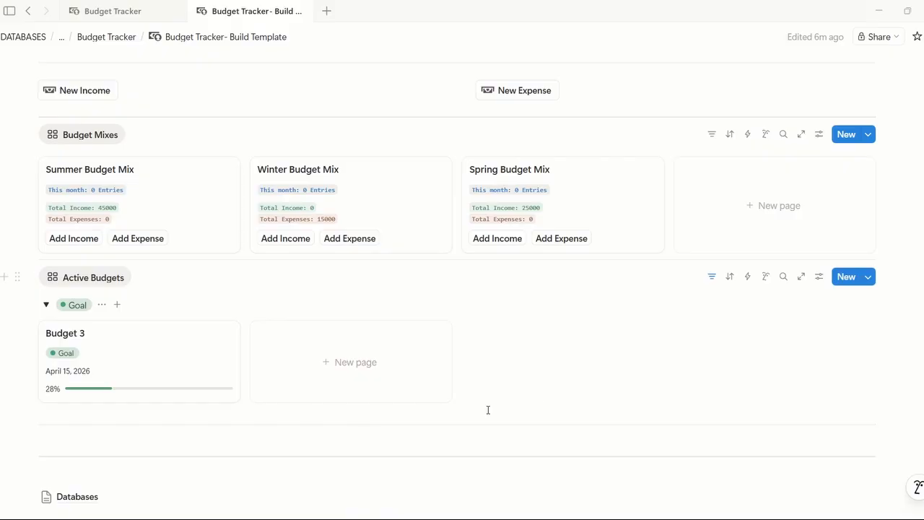
pyautogui.scroll(-1, 486, 409)
pyautogui.click(56, 367)
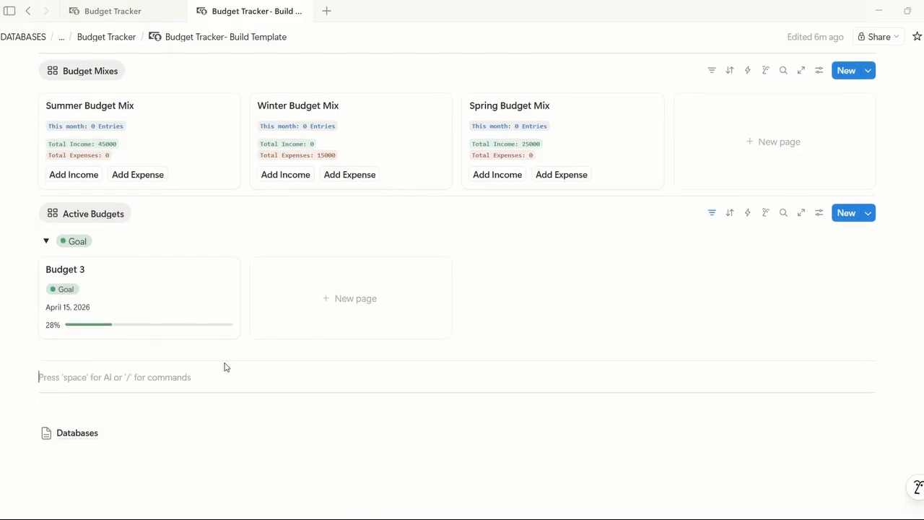
pyautogui.click(155, 13)
pyautogui.scroll(-2, 244, 262)
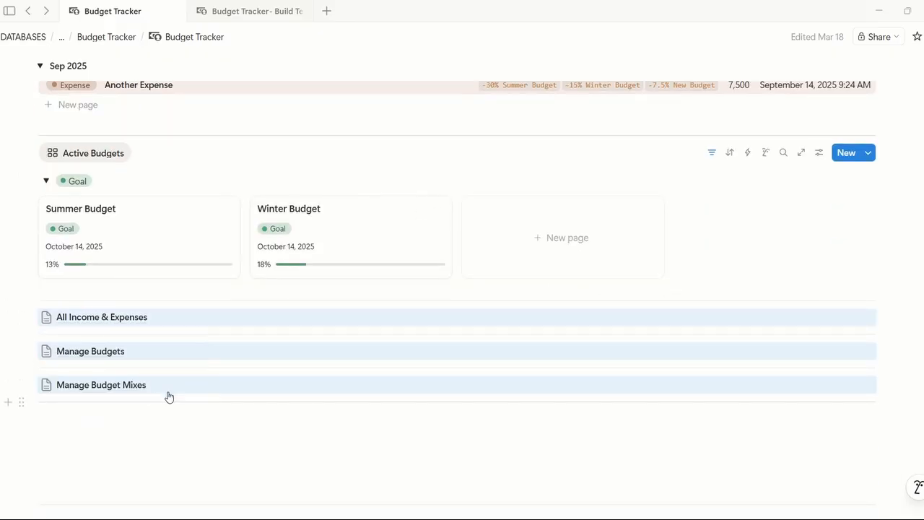
pyautogui.moveTo(170, 390)
pyautogui.click(233, 11)
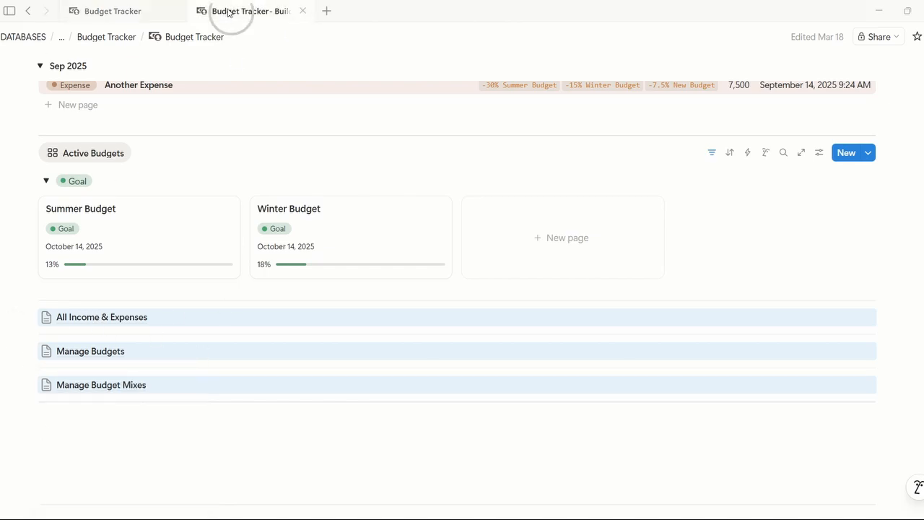
# Step: Insert a new subpage in the empty block between the dividers above Databases, and return to the template page
pyautogui.click(176, 277)
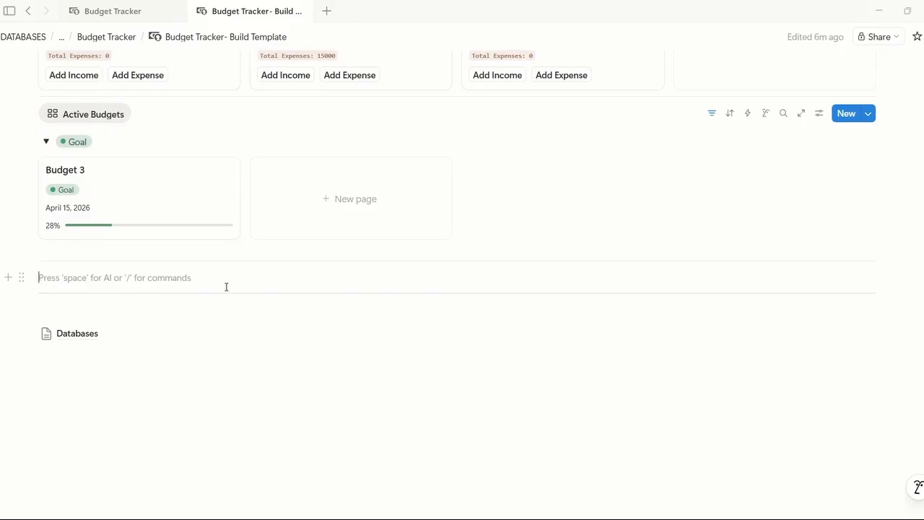
pyautogui.click(70, 309)
pyautogui.click(83, 281)
pyautogui.write('/p')
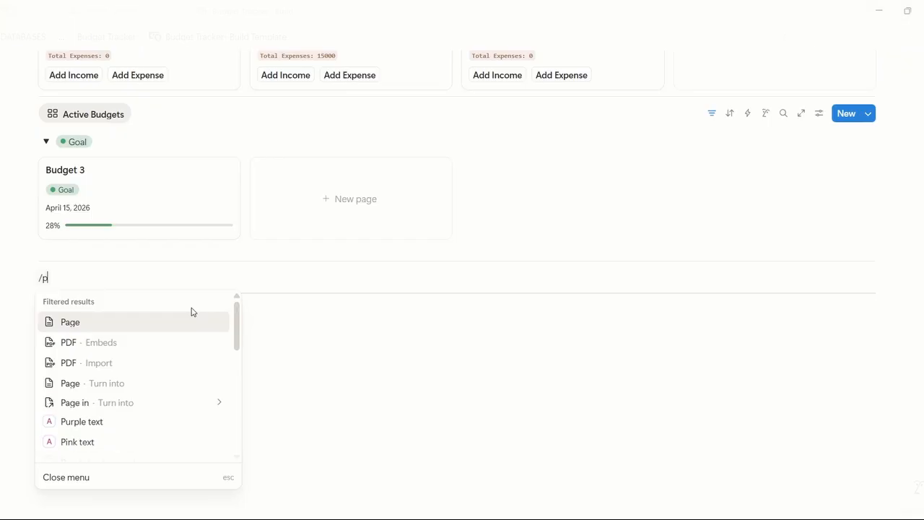
pyautogui.write('age')
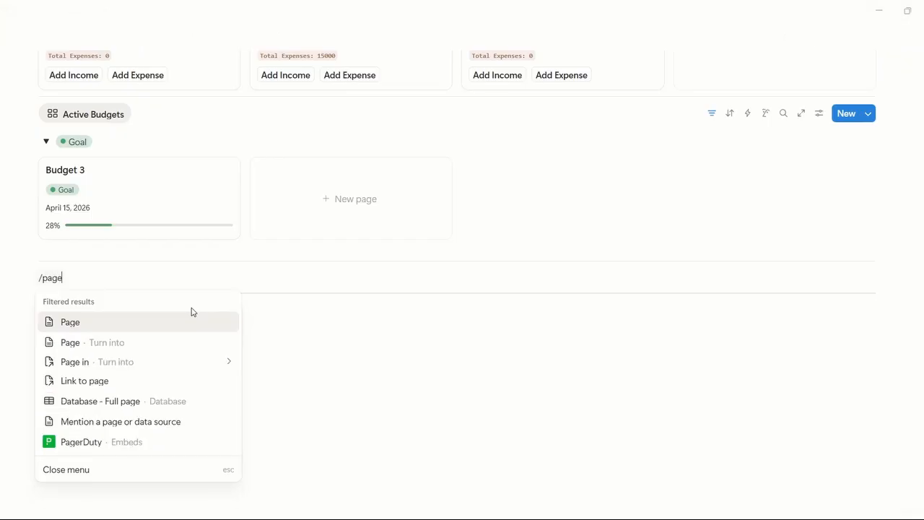
pyautogui.press('Return')
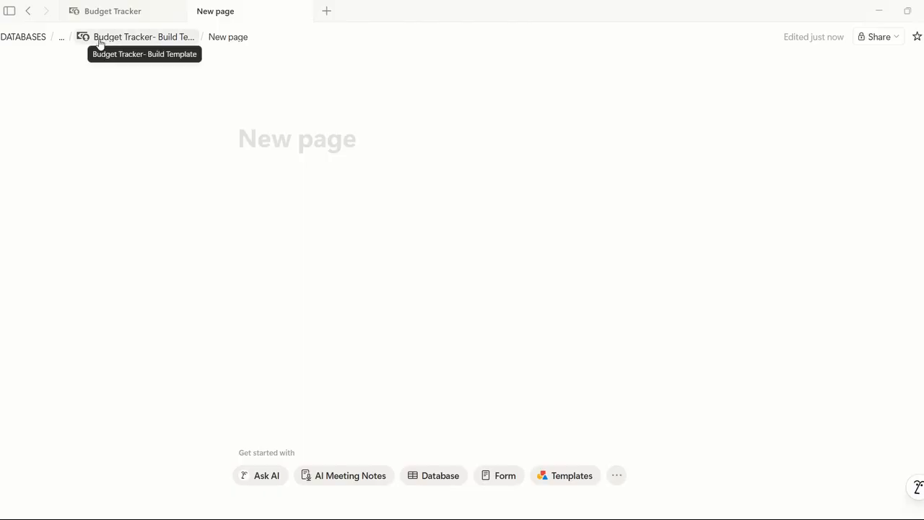
pyautogui.hotkey('ctrl', '[')
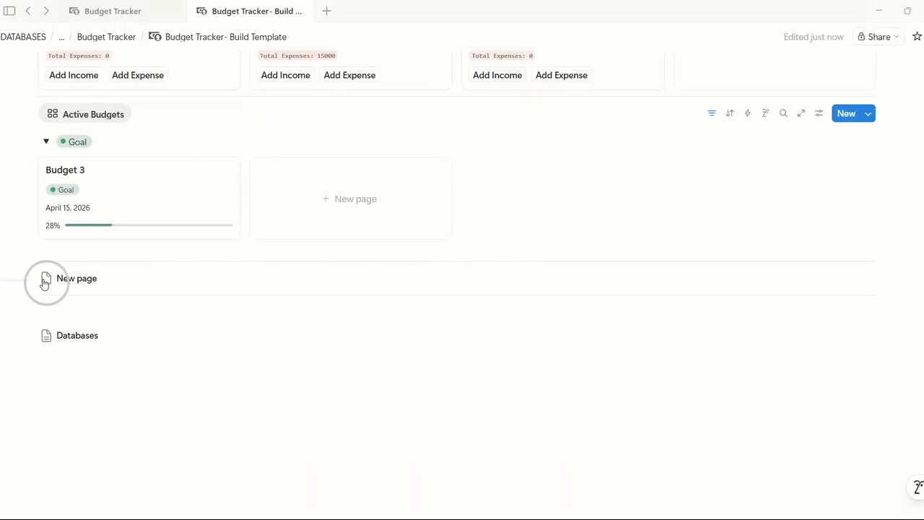
# Step: Duplicate the new page link twice below Active Budgets
pyautogui.moveTo(45, 278); pyautogui.dragTo(72, 281)
pyautogui.hotkey('ctrl', 'd')
pyautogui.hotkey('ctrl', 'd')
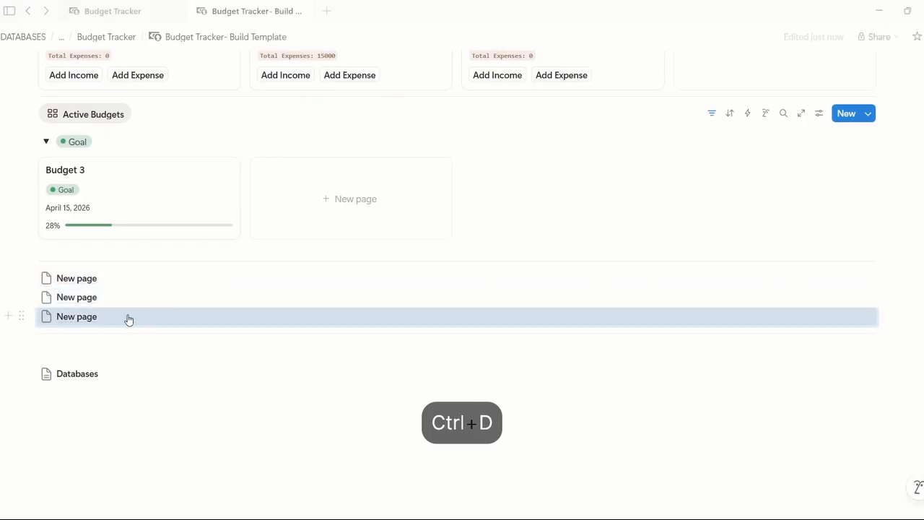
# Step: Title the first new page "All Income and Expenses", add a divider below the title, and return to the template page
pyautogui.click(113, 280)
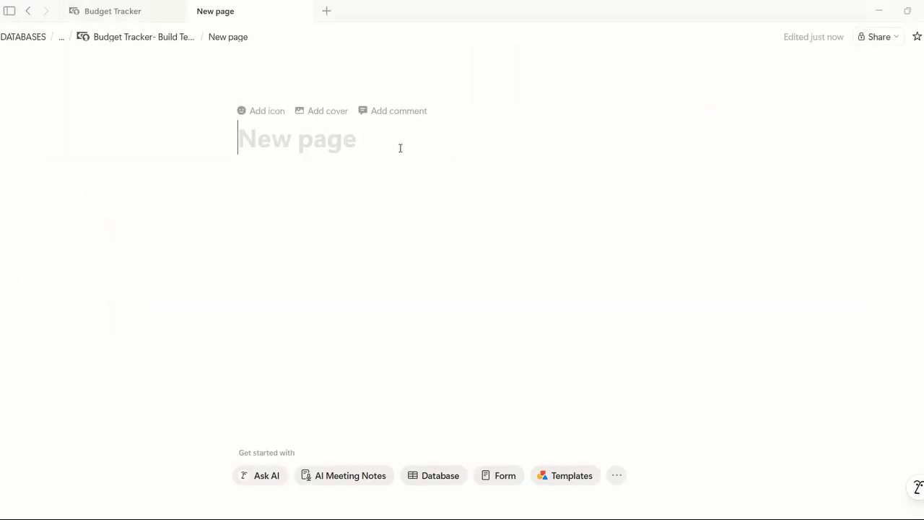
pyautogui.write('All ')
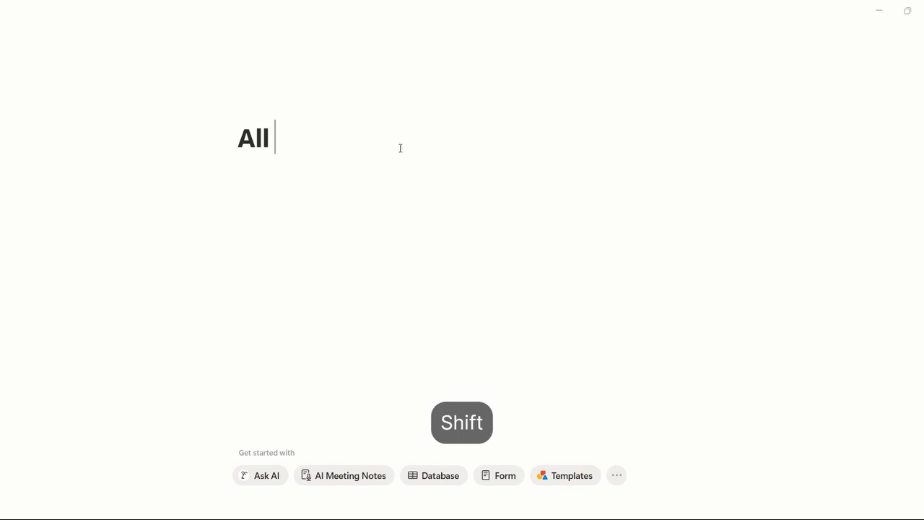
pyautogui.write('Income and Expenses')
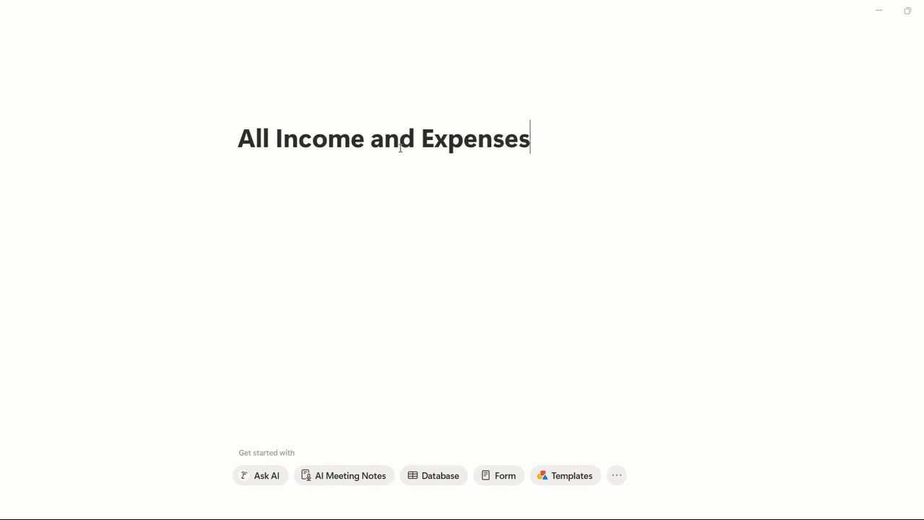
pyautogui.press('Return')
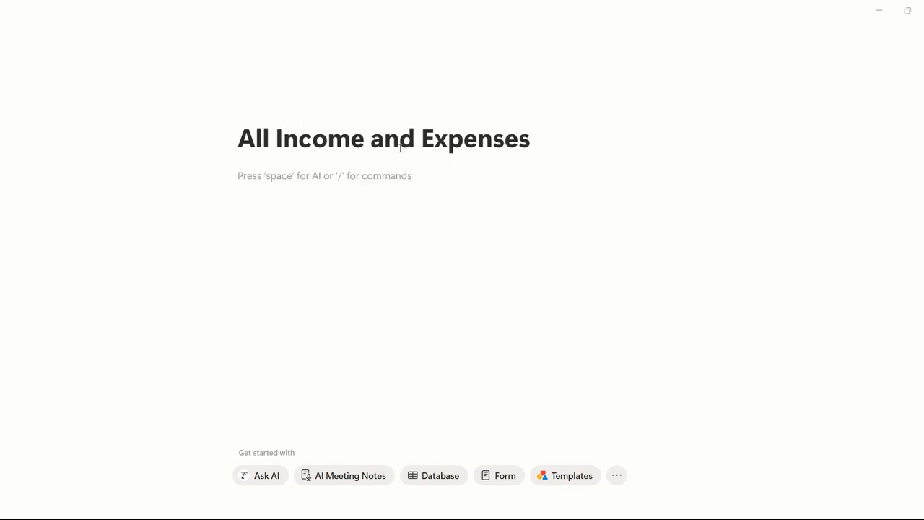
pyautogui.write('---')
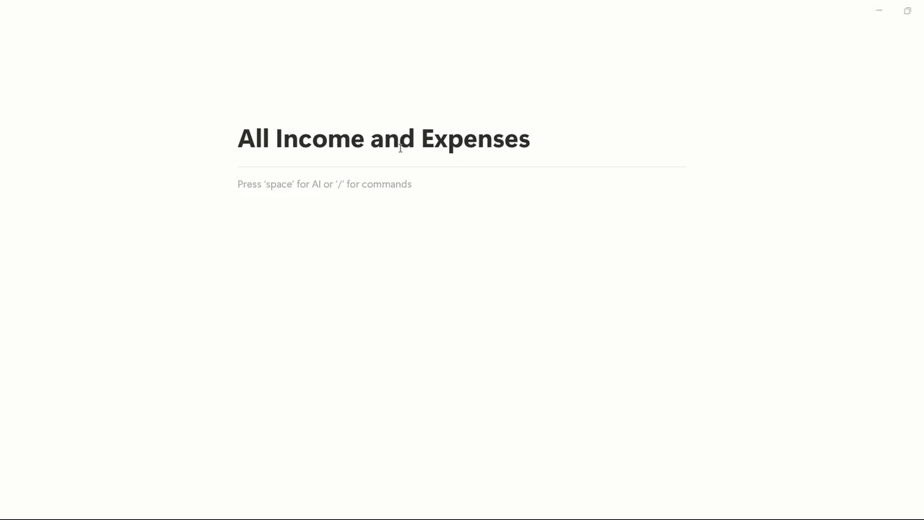
pyautogui.hotkey('ctrl', '[')
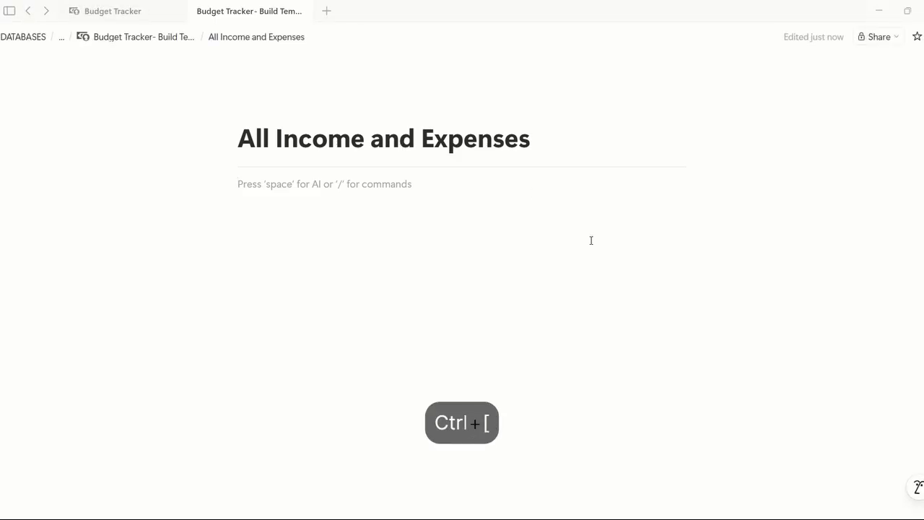
# Step: Open the second new page, title it "All Budgets", and add a divider below the title
pyautogui.click(115, 301)
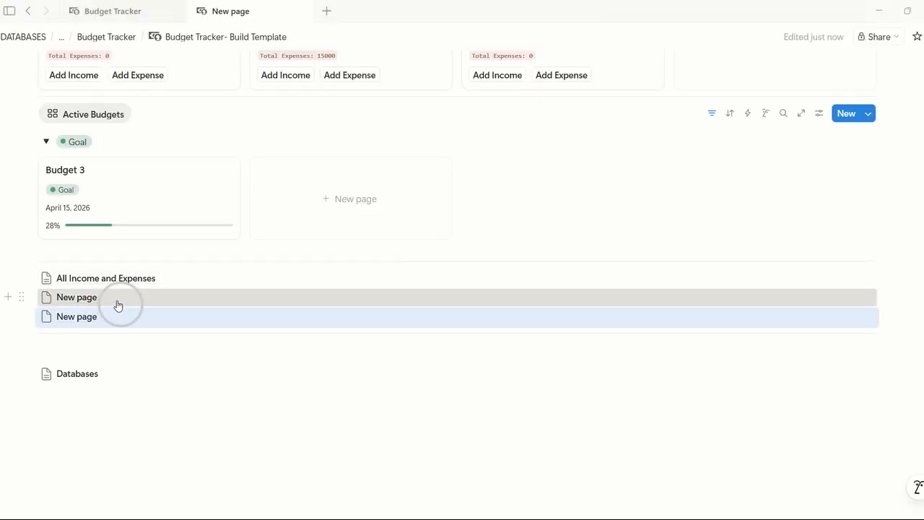
pyautogui.click(388, 131)
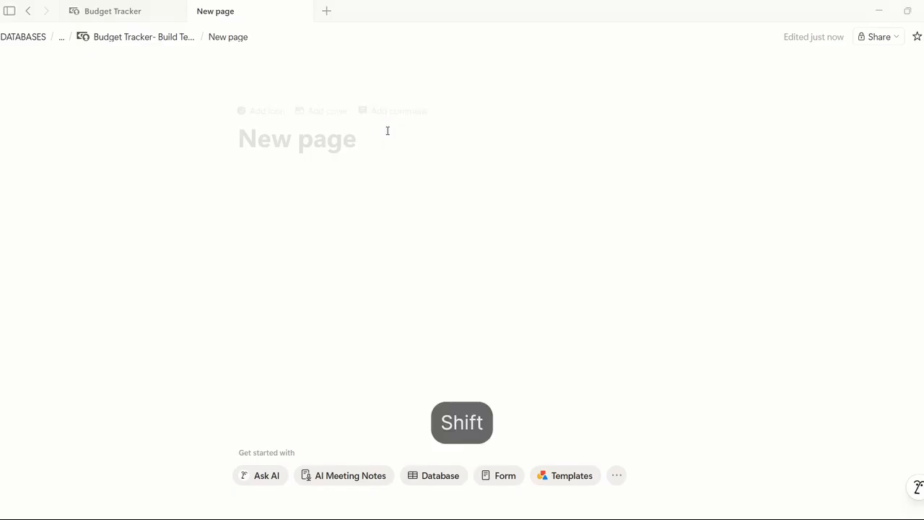
pyautogui.write('All Budgets')
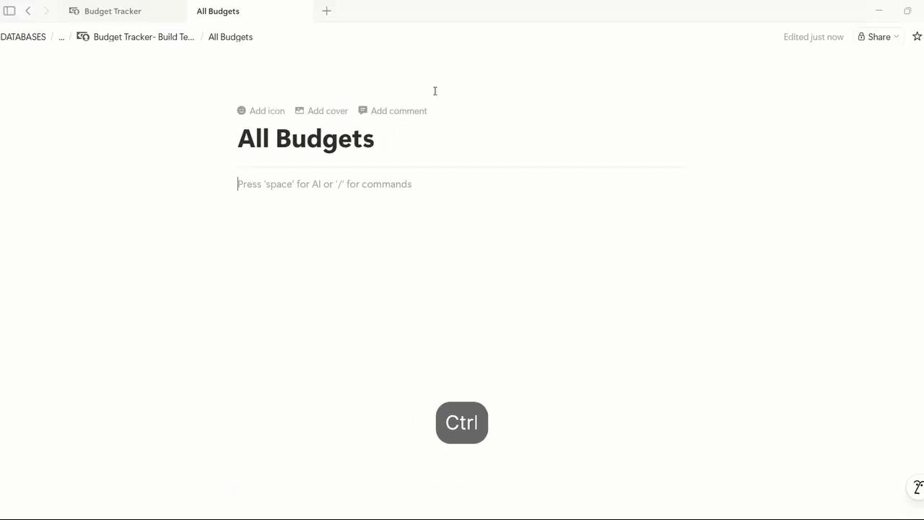
# Step: Return to the template page, open the remaining new page and title it "All Budget Mixes"
pyautogui.hotkey('ctrl', '[')
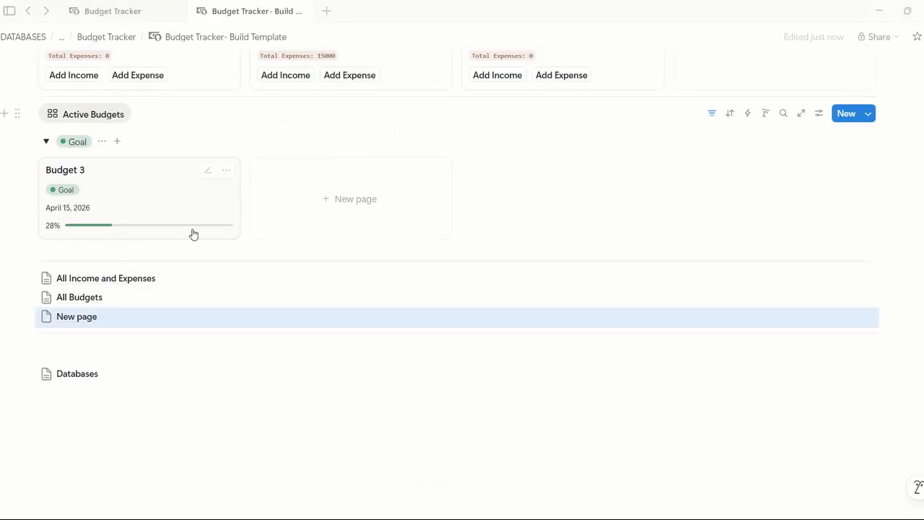
pyautogui.click(128, 316)
pyautogui.click(442, 127)
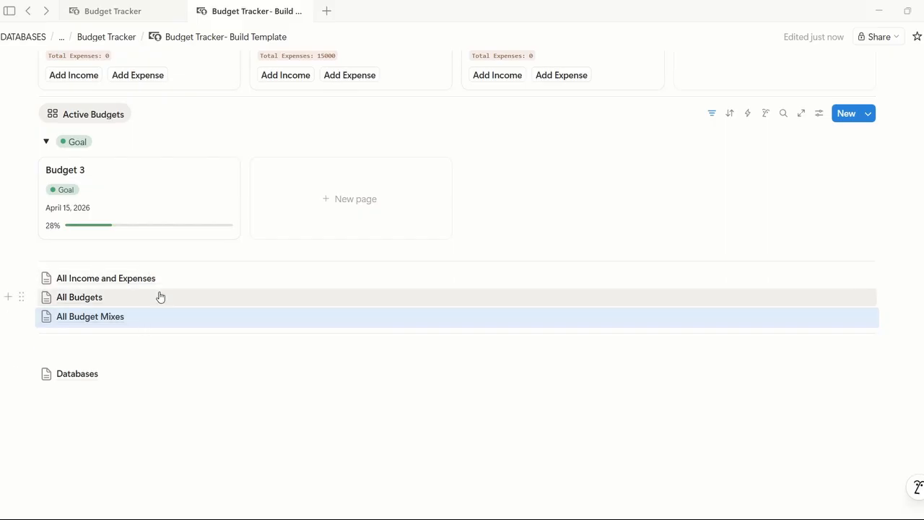
# Step: Examine the Incomes and Expenses sections of All Income & Expenses in the finished Budget Tracker and its subpage link layout, then return to the template
pyautogui.scroll(1, 155, 316)
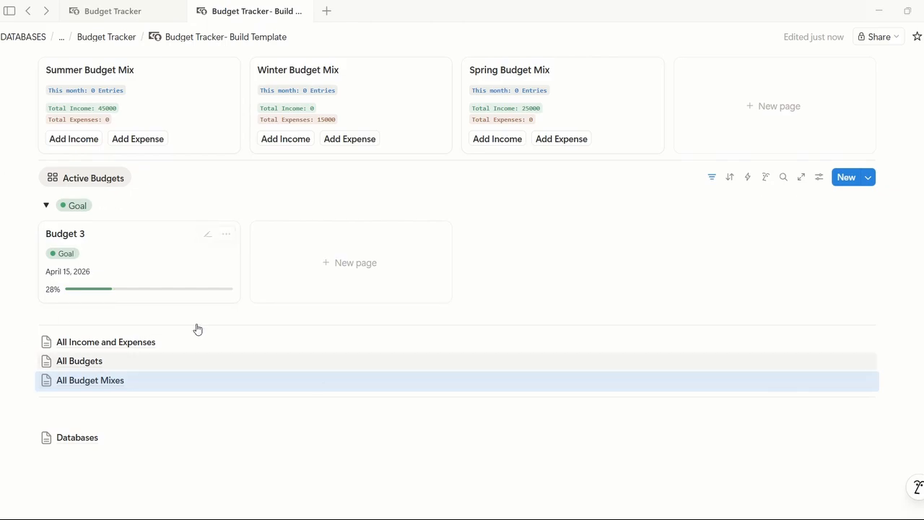
pyautogui.click(108, 342)
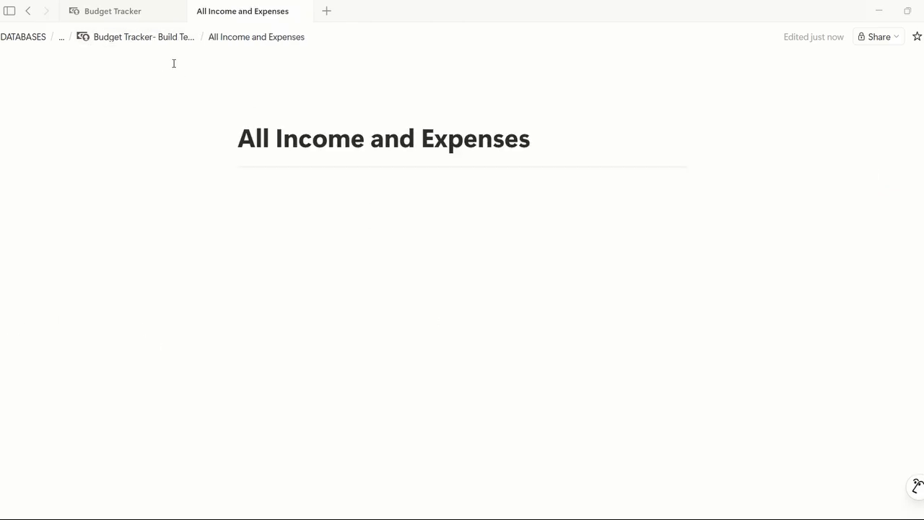
pyautogui.hotkey('ctrl', '[')
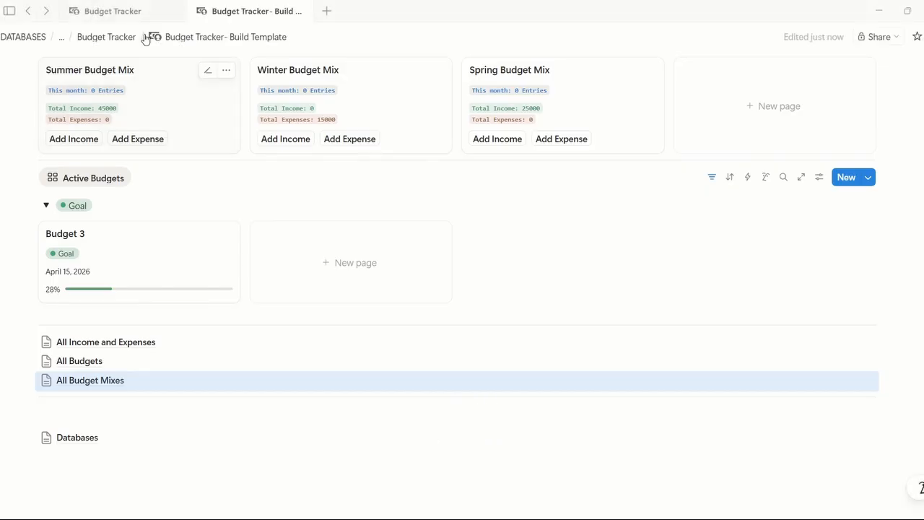
pyautogui.click(144, 14)
pyautogui.click(187, 326)
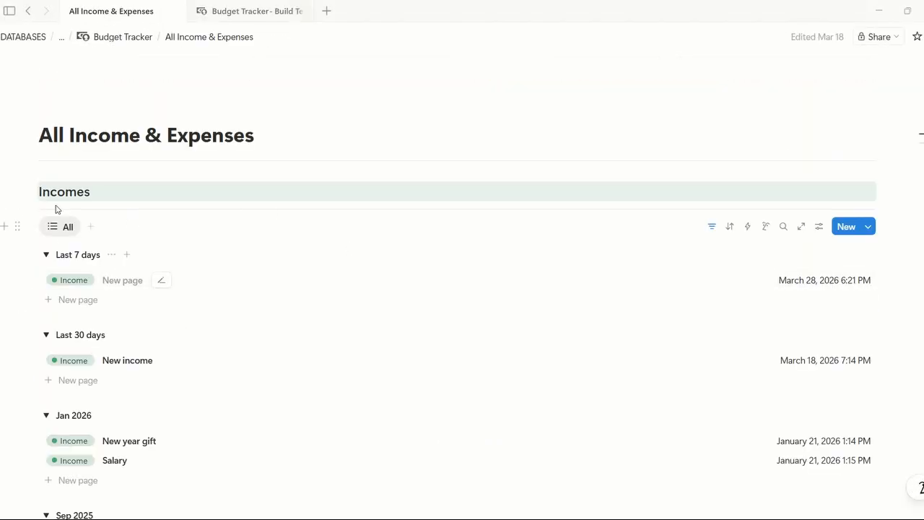
pyautogui.scroll(-3, 340, 324)
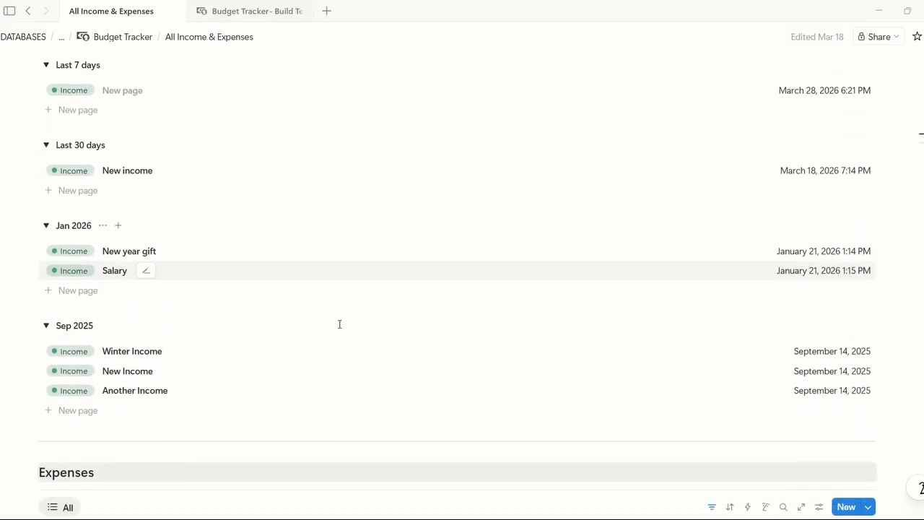
pyautogui.scroll(-1, 262, 265)
pyautogui.scroll(2, 262, 264)
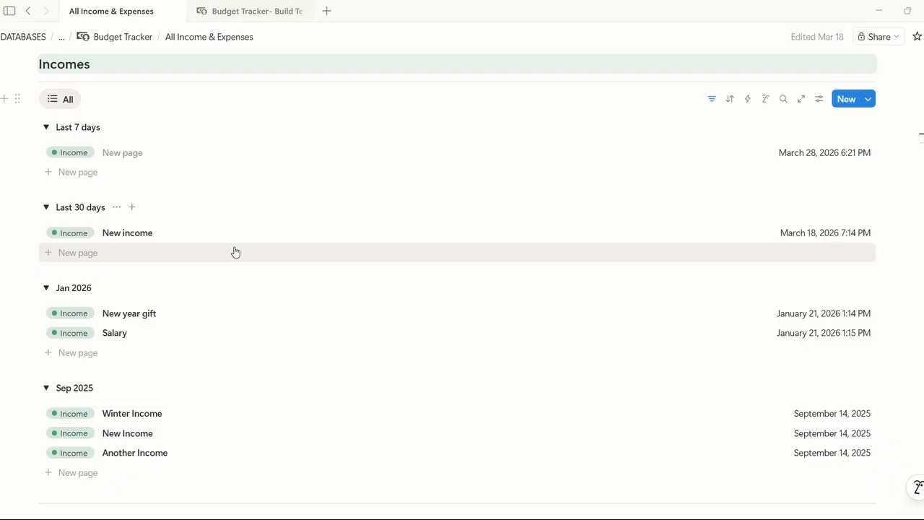
pyautogui.scroll(-5, 229, 208)
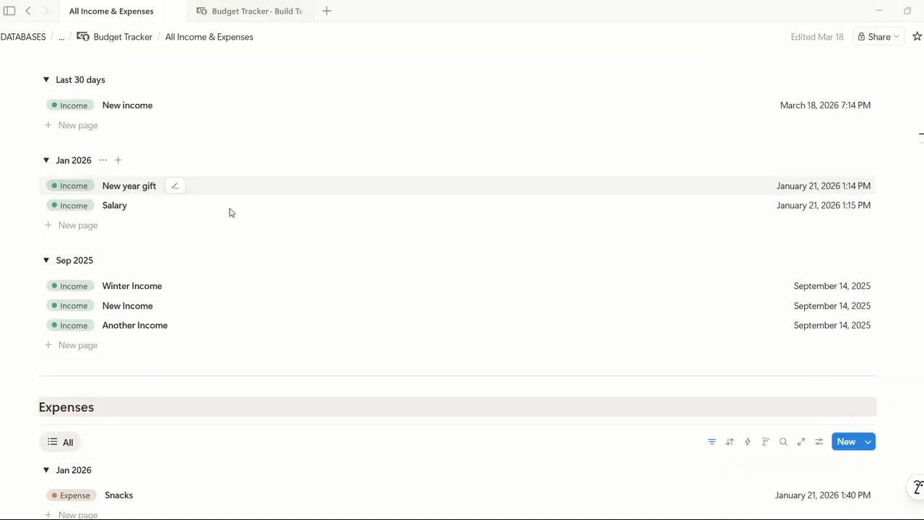
pyautogui.scroll(6, 301, 194)
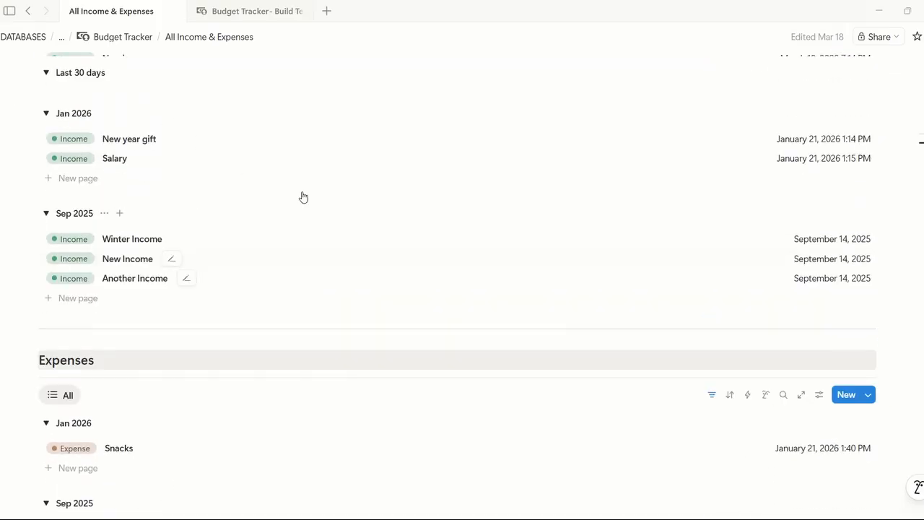
pyautogui.scroll(1, 350, 274)
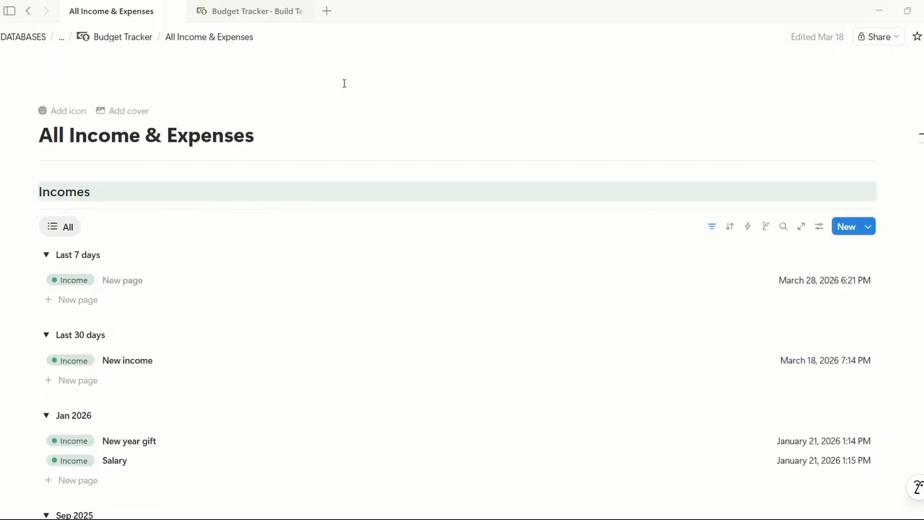
pyautogui.hotkey('ctrl', '[')
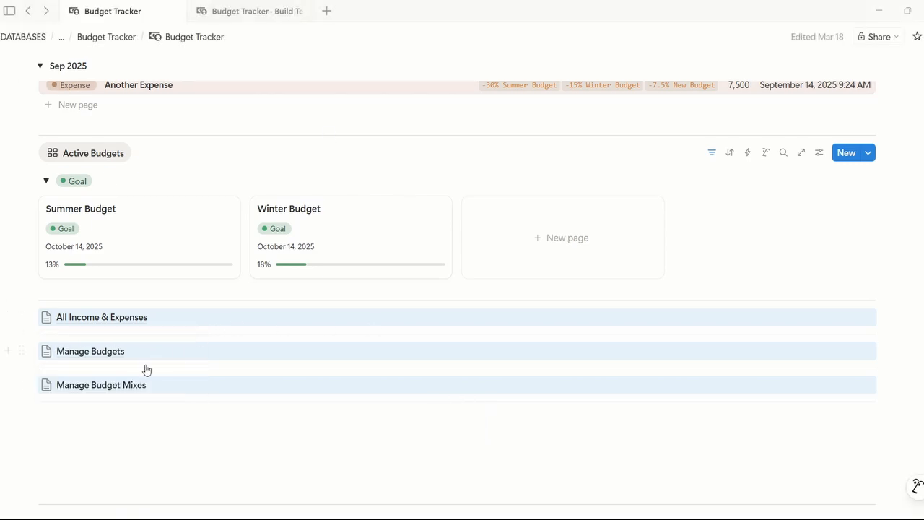
pyautogui.scroll(-1, 481, 369)
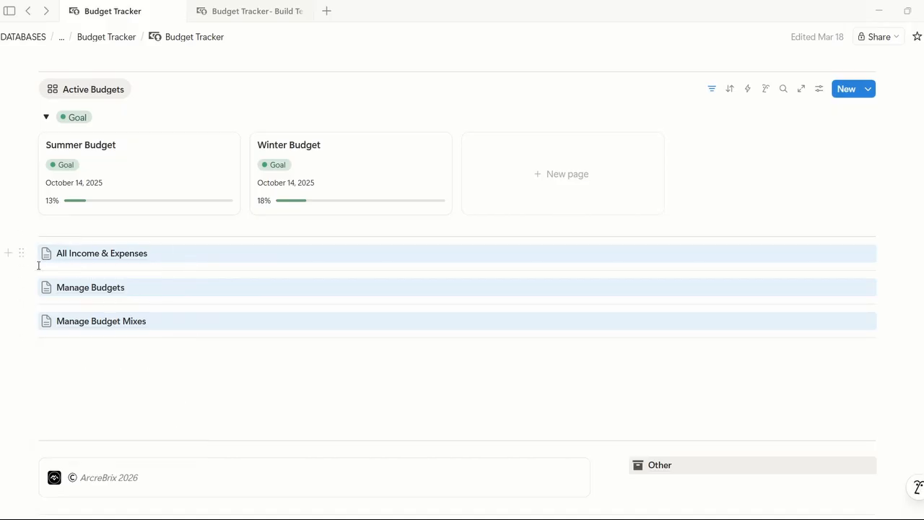
pyautogui.scroll(2, 310, 288)
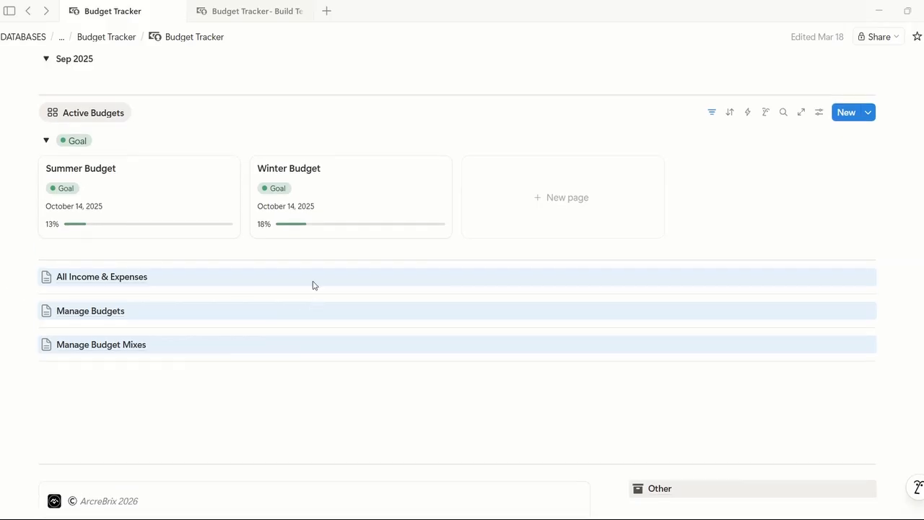
pyautogui.click(233, 10)
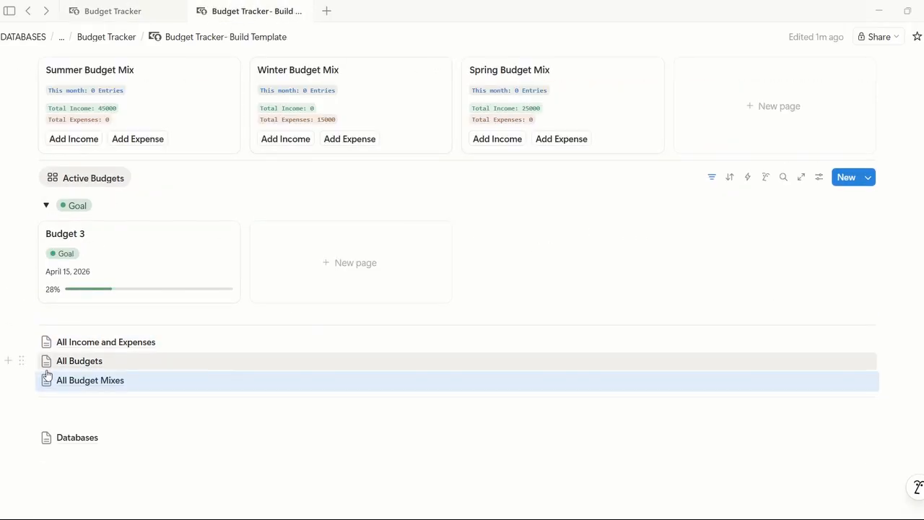
# Step: Insert a divider below the All Income and Expenses link and another below the All Budgets link
pyautogui.click(7, 342)
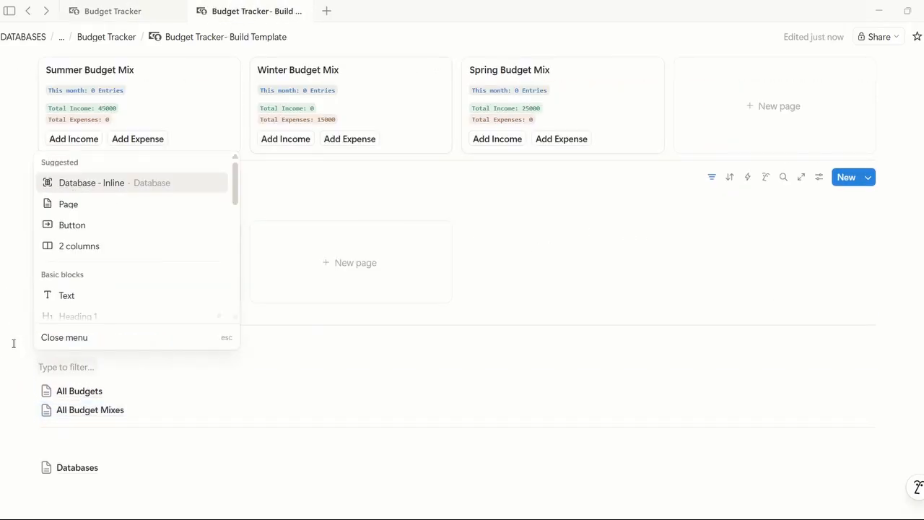
pyautogui.press('Escape')
pyautogui.write('---')
pyautogui.click(10, 375)
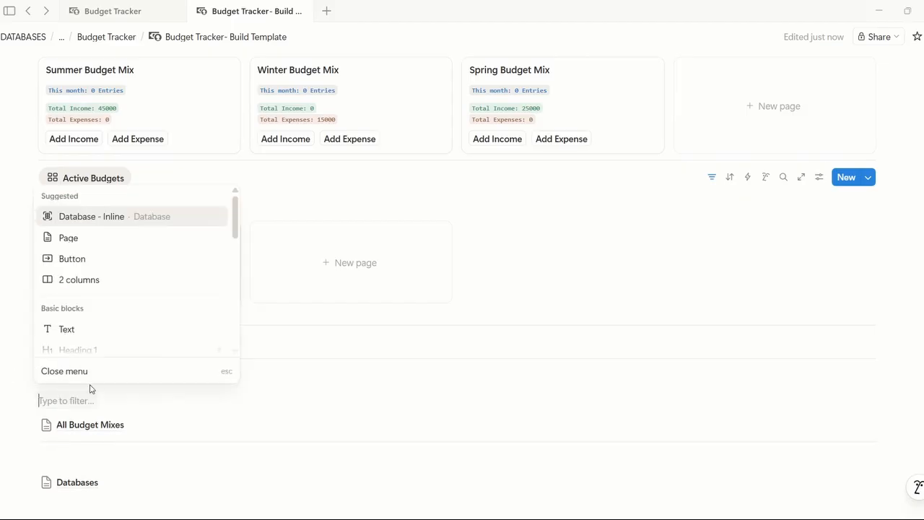
pyautogui.write('/')
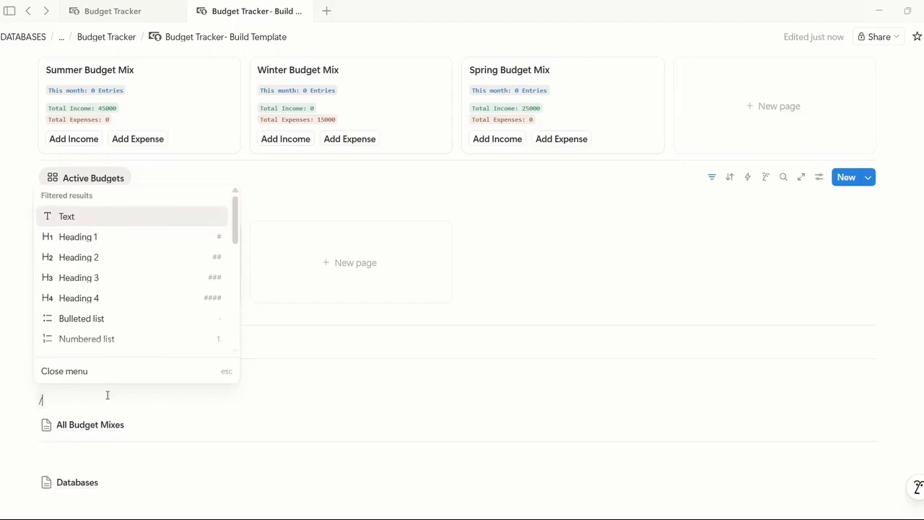
pyautogui.write('---')
pyautogui.press('Return')
pyautogui.press('BackSpace')
pyautogui.scroll(-1, 99, 399)
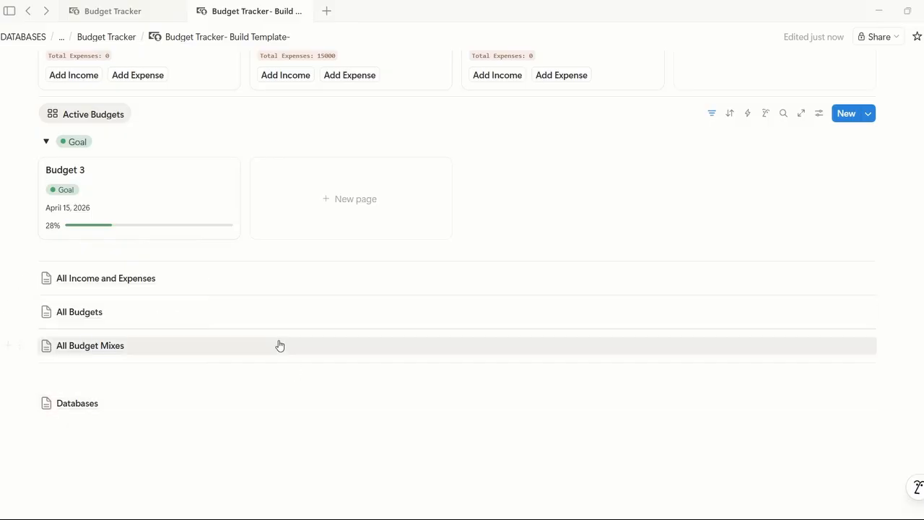
# Step: Delete the divider between All Budgets and All Budget Mixes and insert a new divider in its place
pyautogui.click(23, 331)
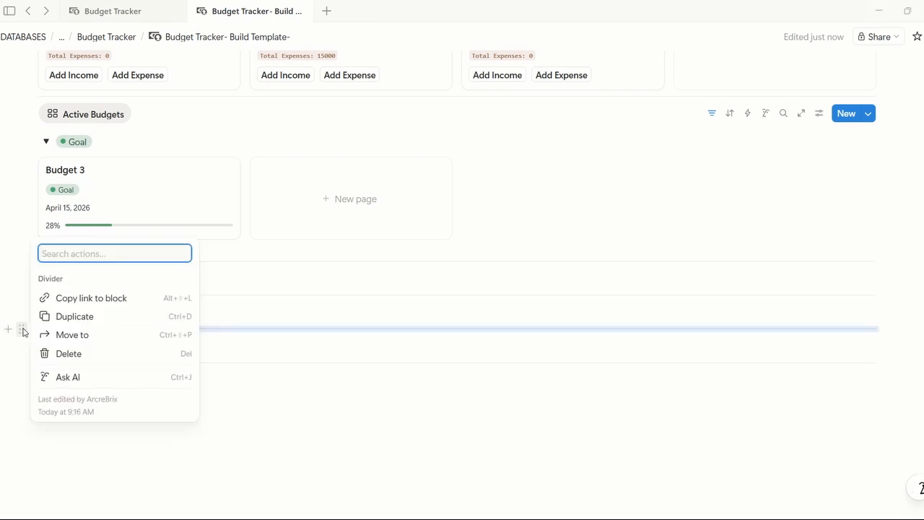
pyautogui.press('Delete')
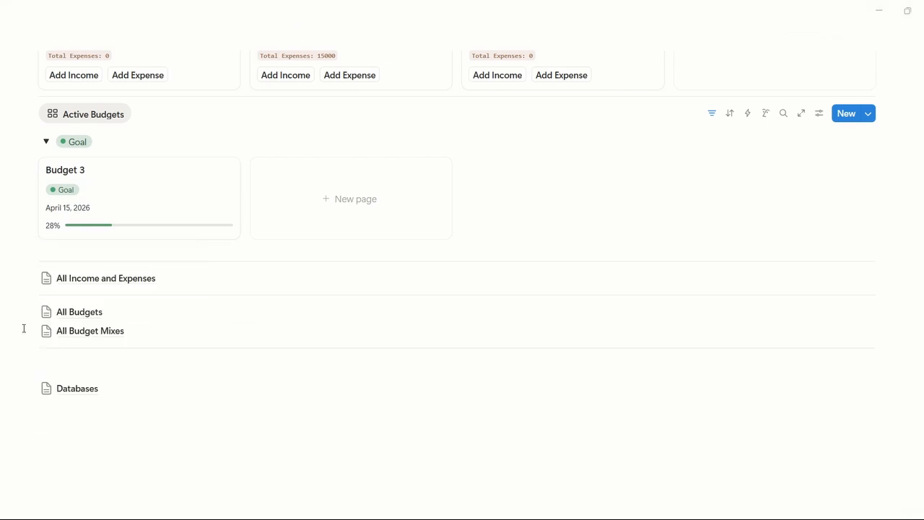
pyautogui.click(10, 311)
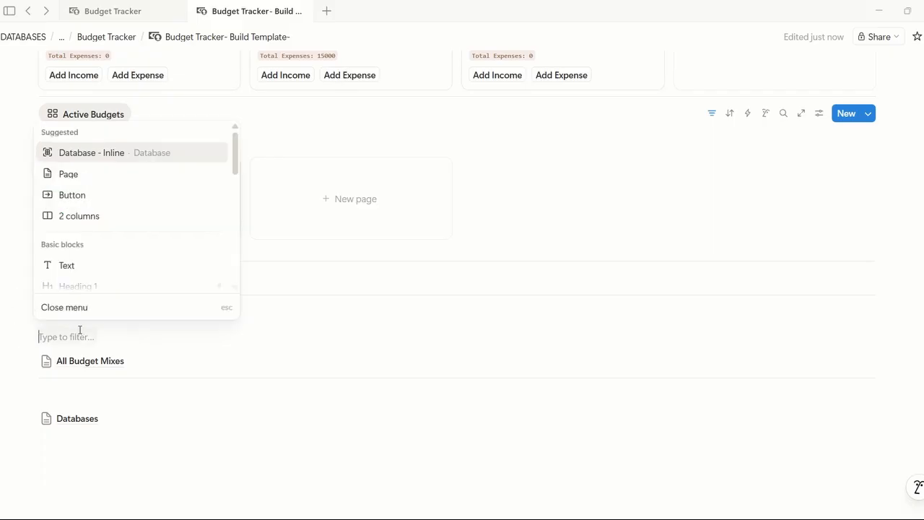
pyautogui.press('Escape')
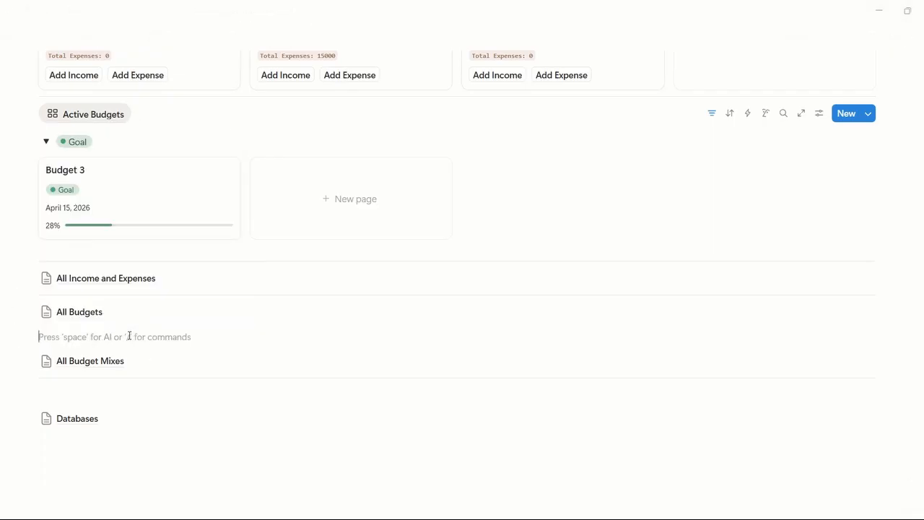
pyautogui.write('--')
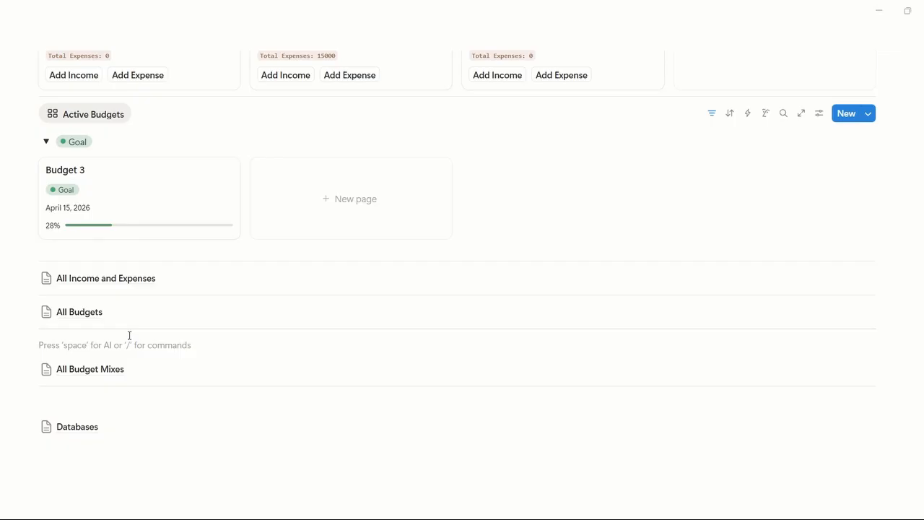
pyautogui.press('BackSpace')
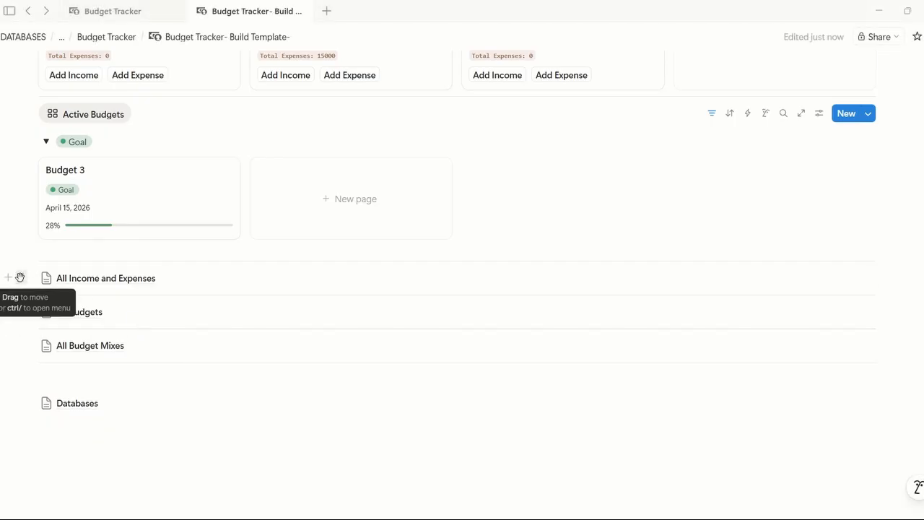
# Step: Give the All Income and Expenses page link a blue background
pyautogui.click(20, 277)
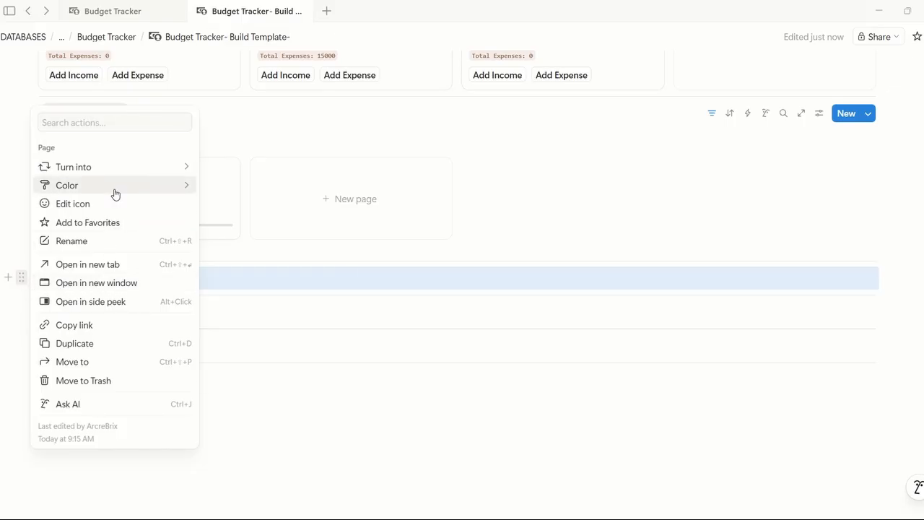
pyautogui.moveTo(115, 192)
pyautogui.scroll(-4, 252, 199)
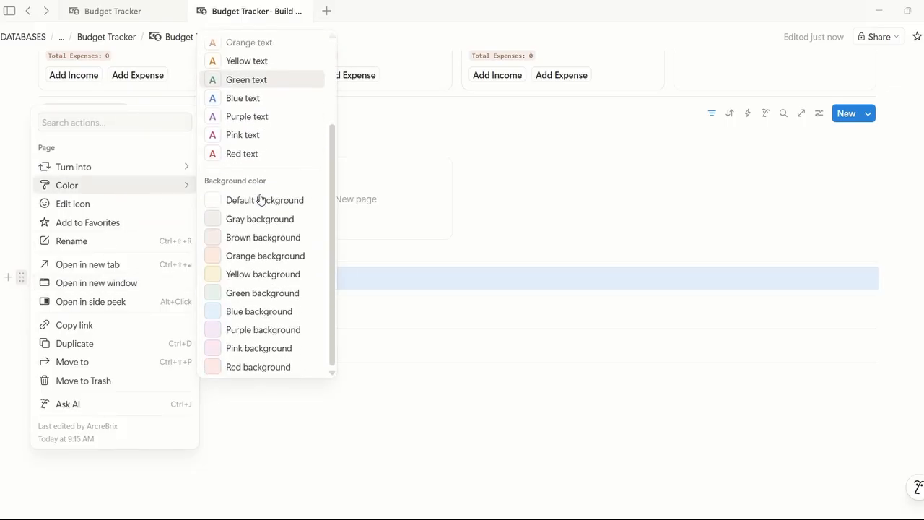
pyautogui.click(242, 314)
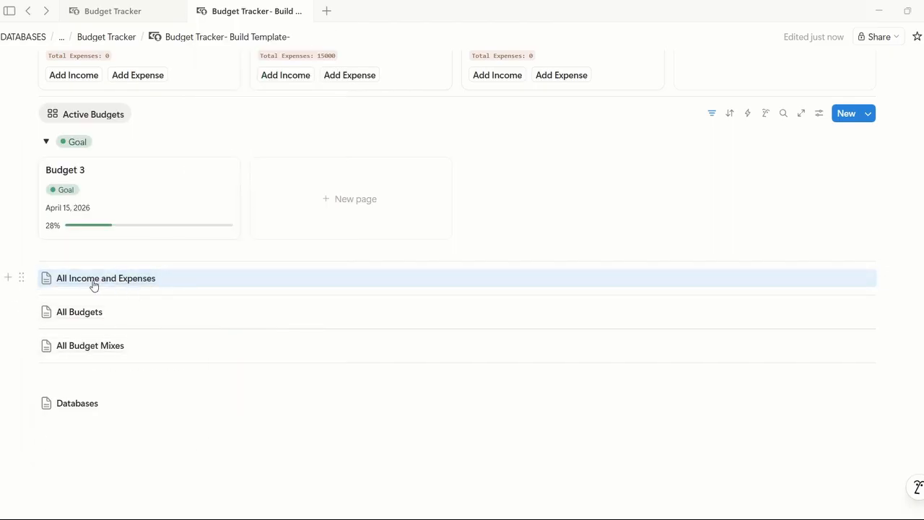
# Step: Apply the last used blue background to the All Budgets and All Budget Mixes page links
pyautogui.click(23, 311)
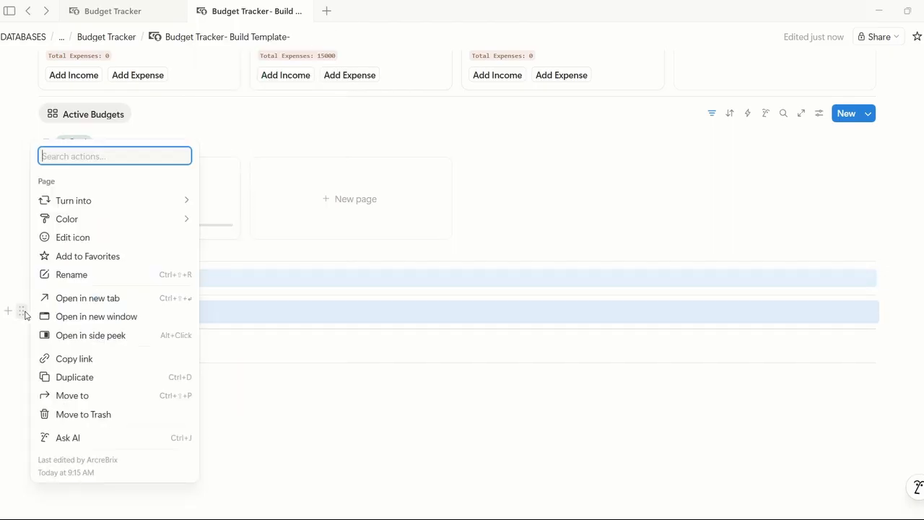
pyautogui.press('Escape')
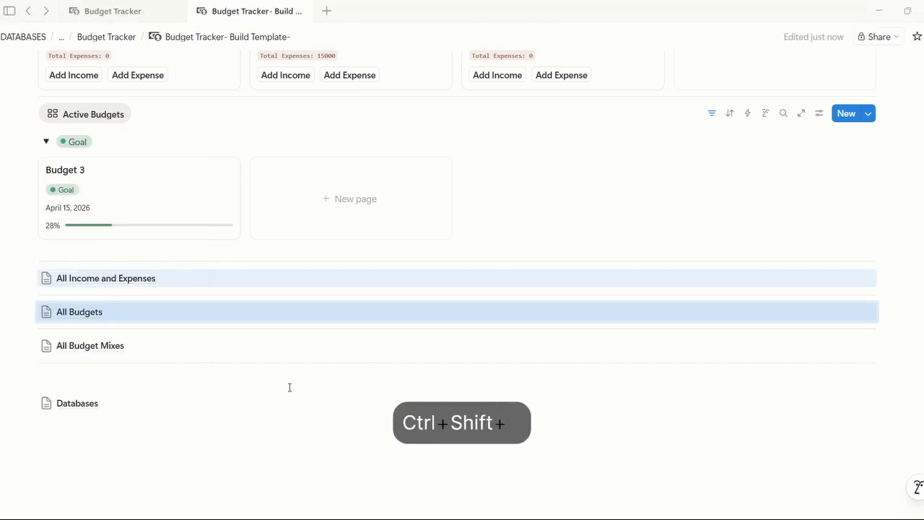
pyautogui.hotkey('ctrl', 'shift', 'h')
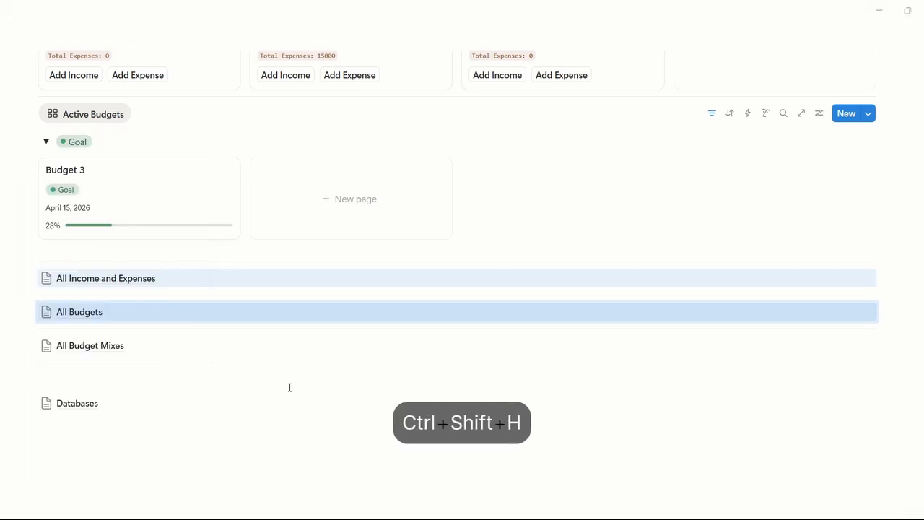
pyautogui.click(203, 377)
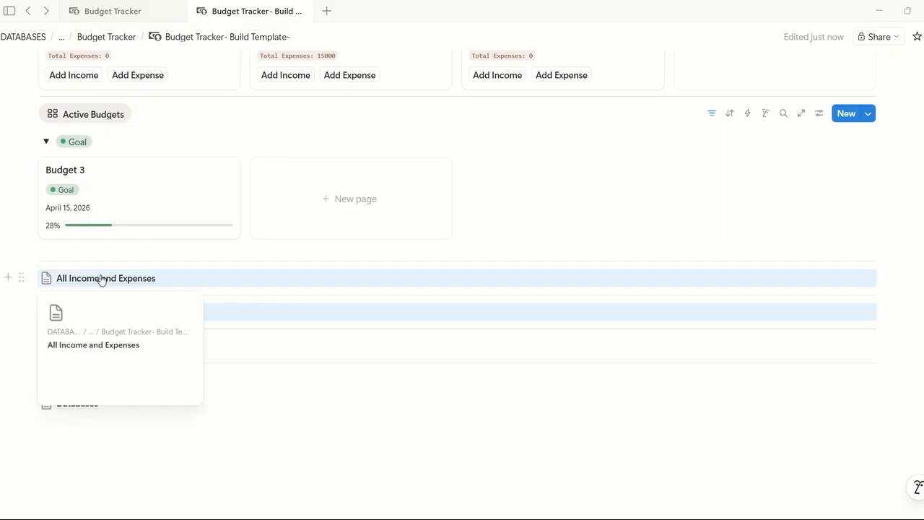
pyautogui.click(22, 347)
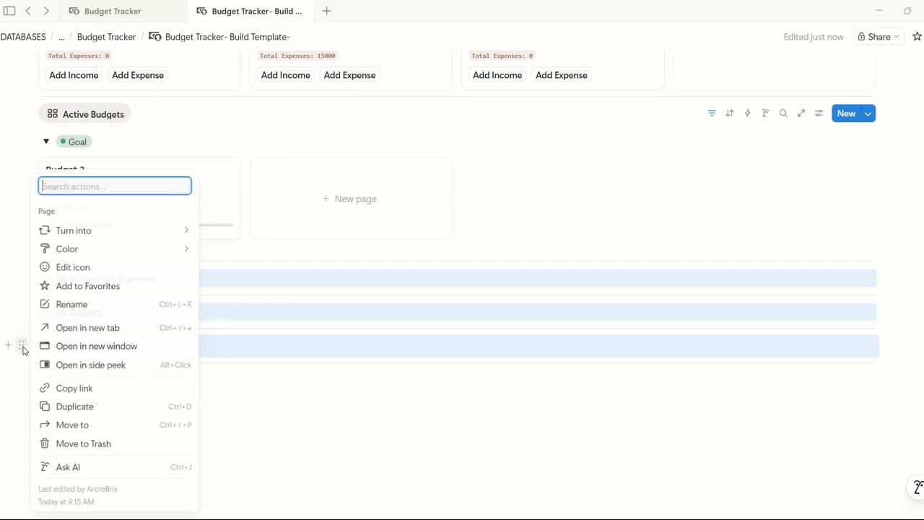
pyautogui.hotkey('ctrl', 'shift', 'h')
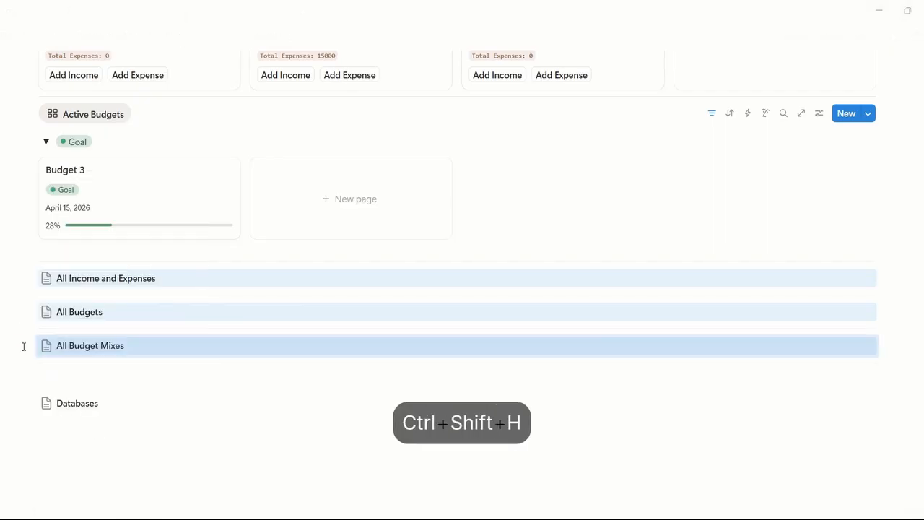
pyautogui.press('Down')
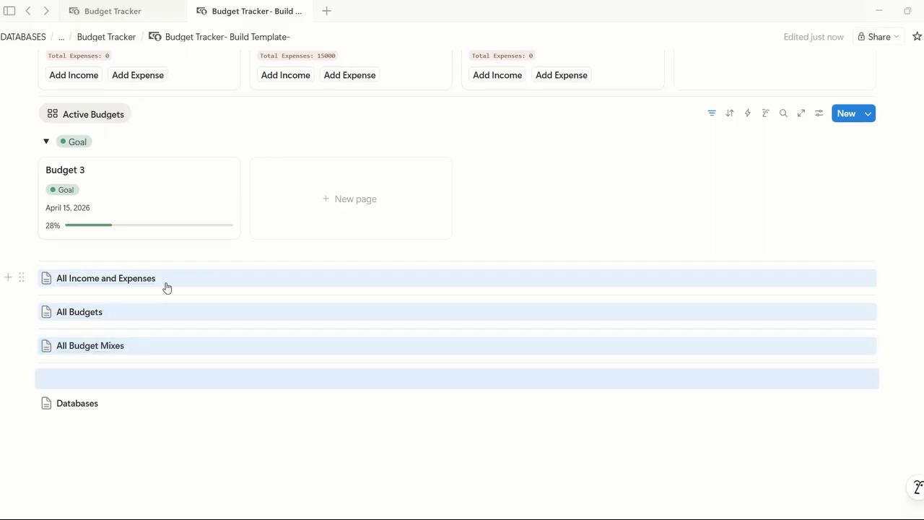
pyautogui.click(168, 376)
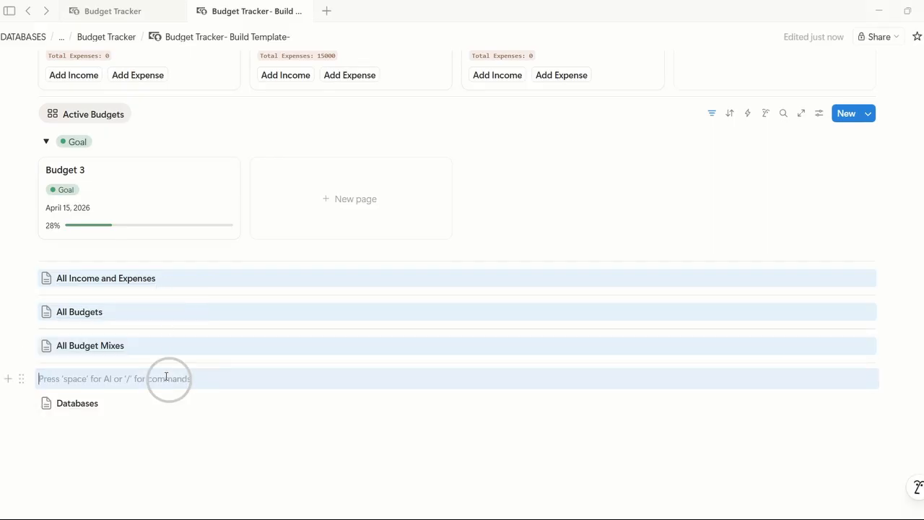
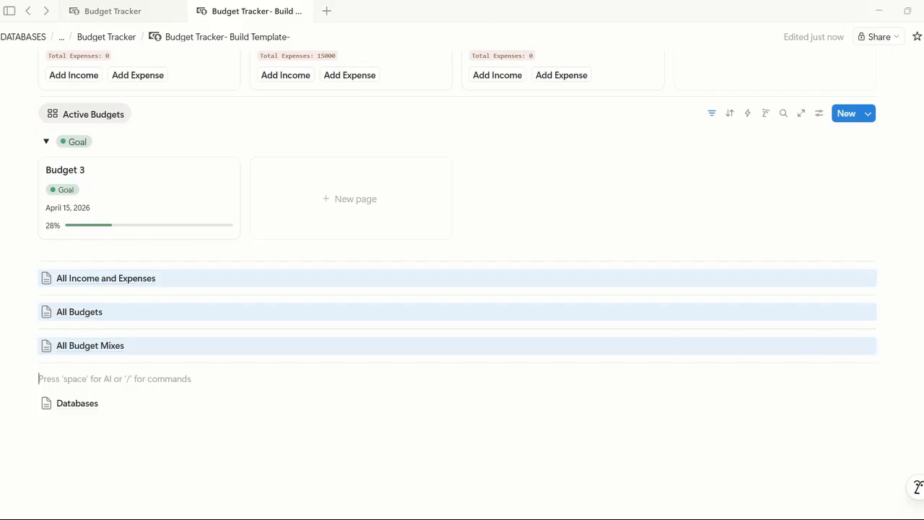
pyautogui.scroll(10, 461, 288)
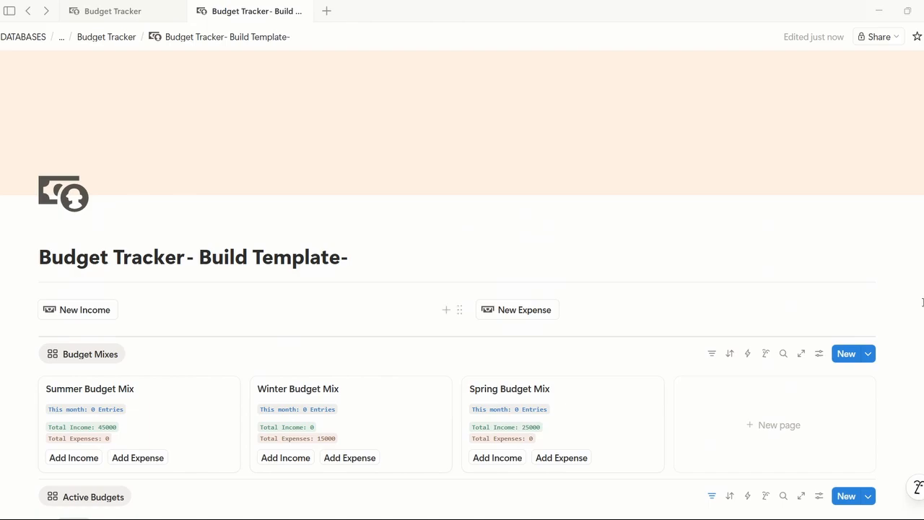
pyautogui.scroll(-3, 921, 302)
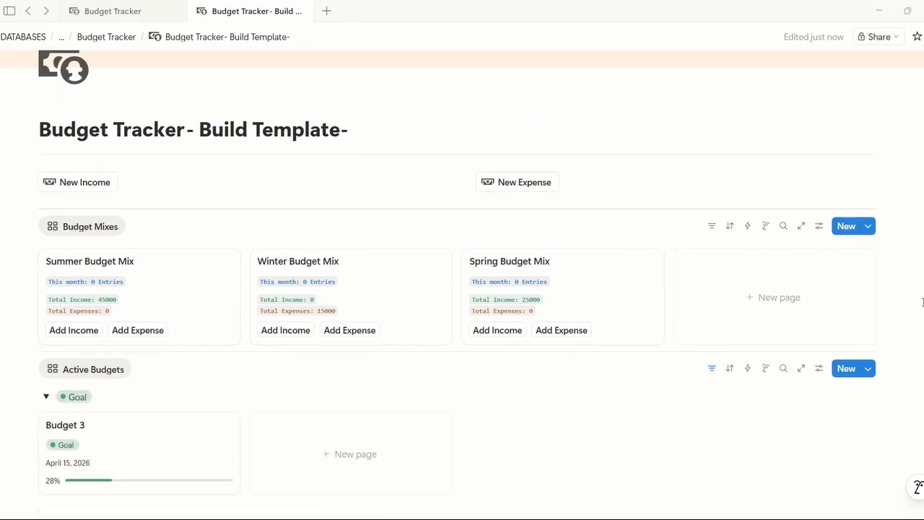
pyautogui.scroll(3, 922, 302)
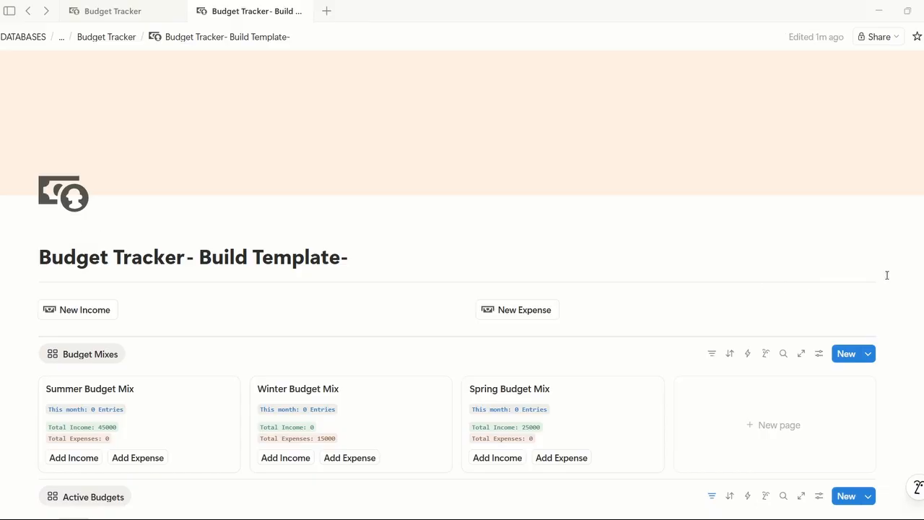
# Step: Open the Databases subpage linked below the blue page links
pyautogui.scroll(-5, 886, 275)
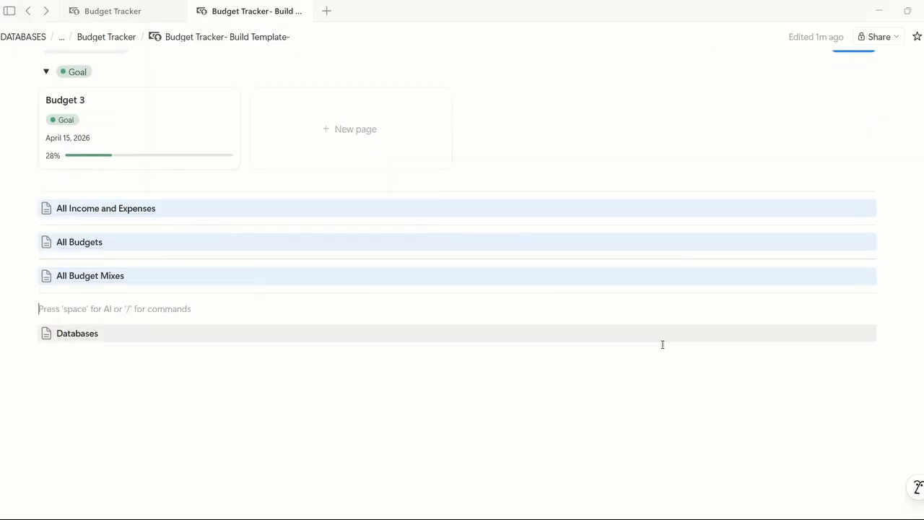
pyautogui.click(263, 311)
pyautogui.moveTo(102, 336)
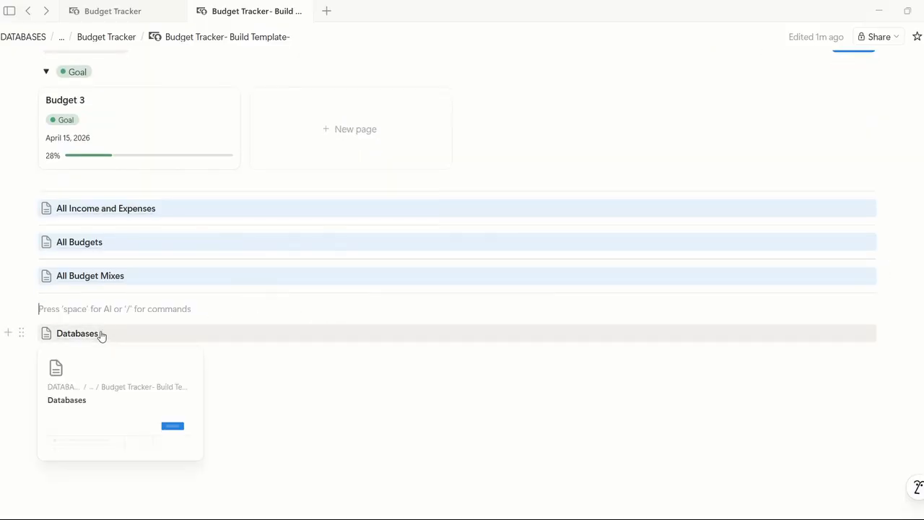
pyautogui.click(83, 342)
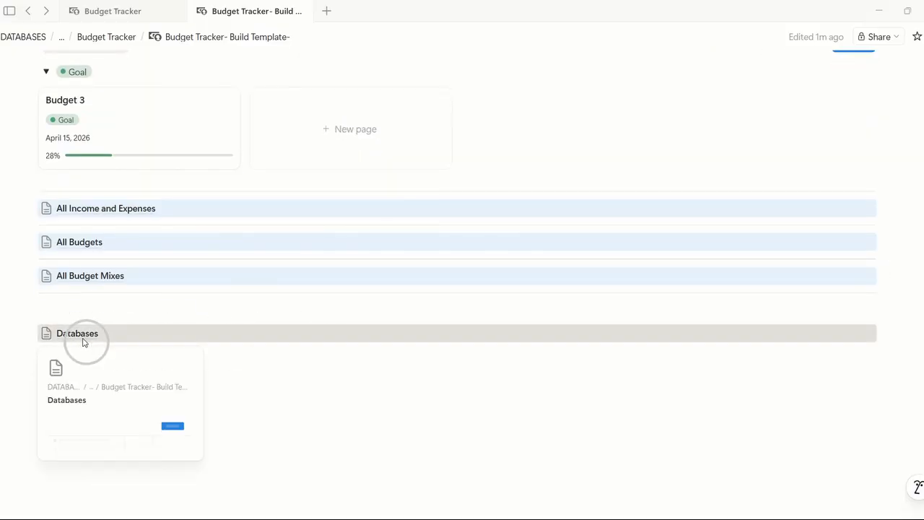
pyautogui.rightClick(83, 342)
pyautogui.click(66, 375)
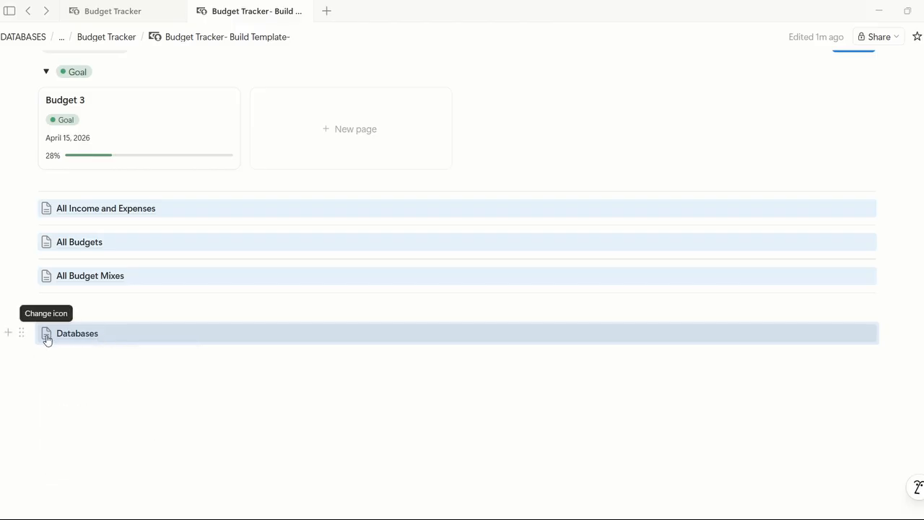
pyautogui.click(122, 335)
# Step: Add an icon to the Databases page, using the stacked discs icon found with "data" in the default dark colour
pyautogui.click(62, 116)
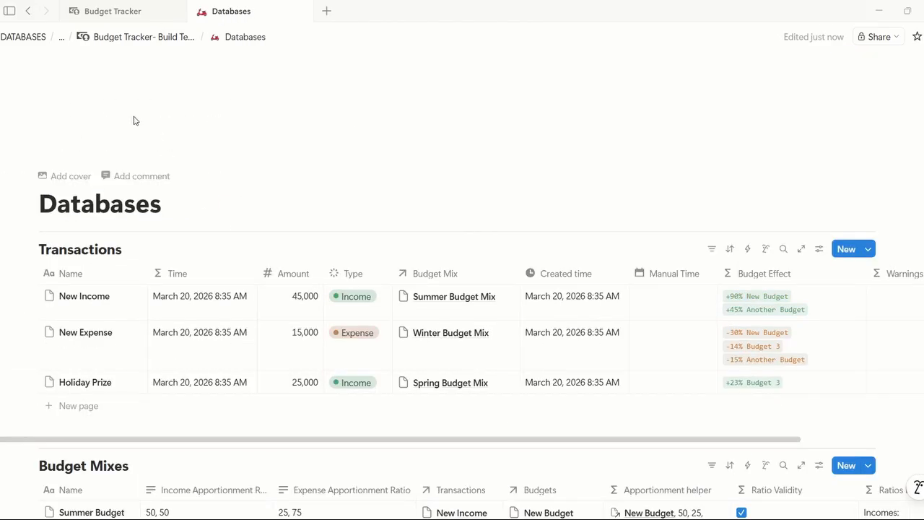
pyautogui.click(63, 143)
pyautogui.click(32, 177)
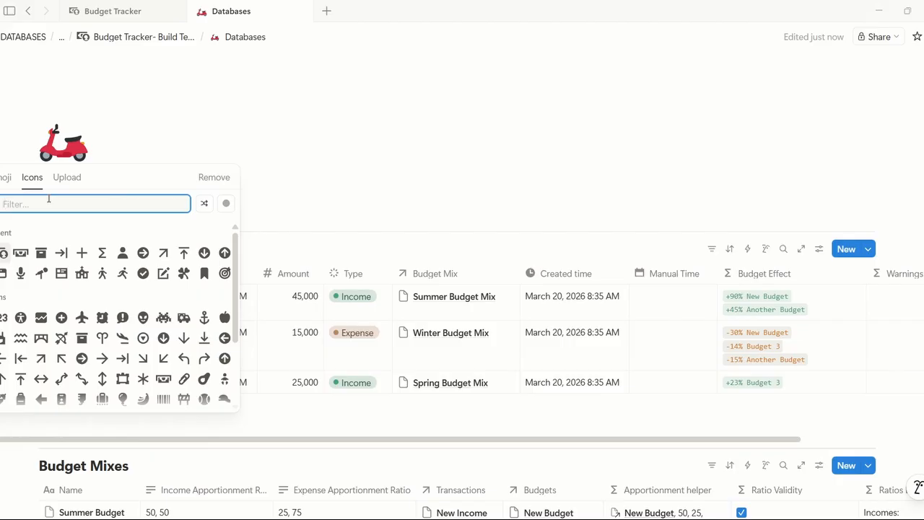
pyautogui.write('data')
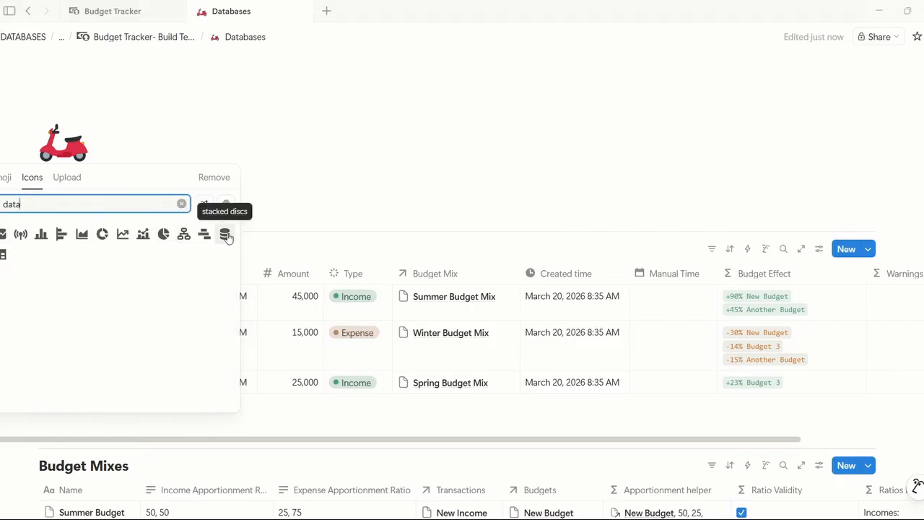
pyautogui.moveTo(226, 235)
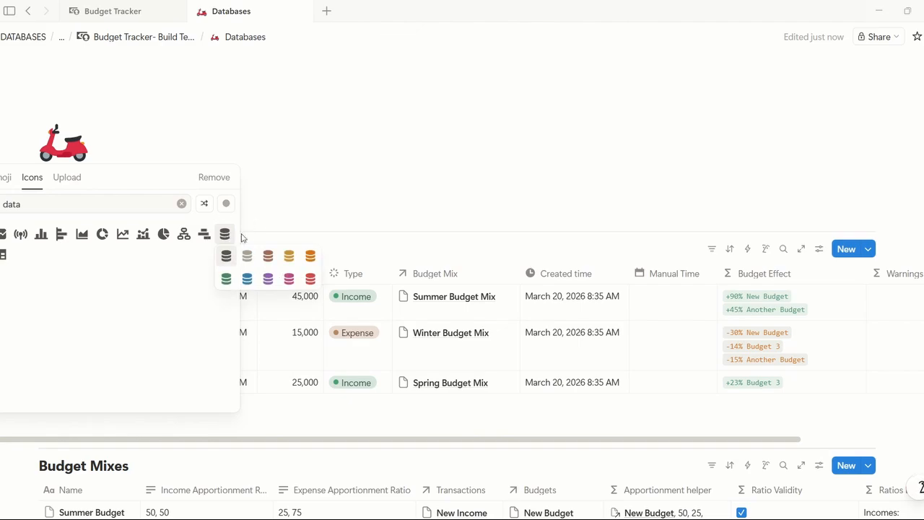
pyautogui.click(223, 257)
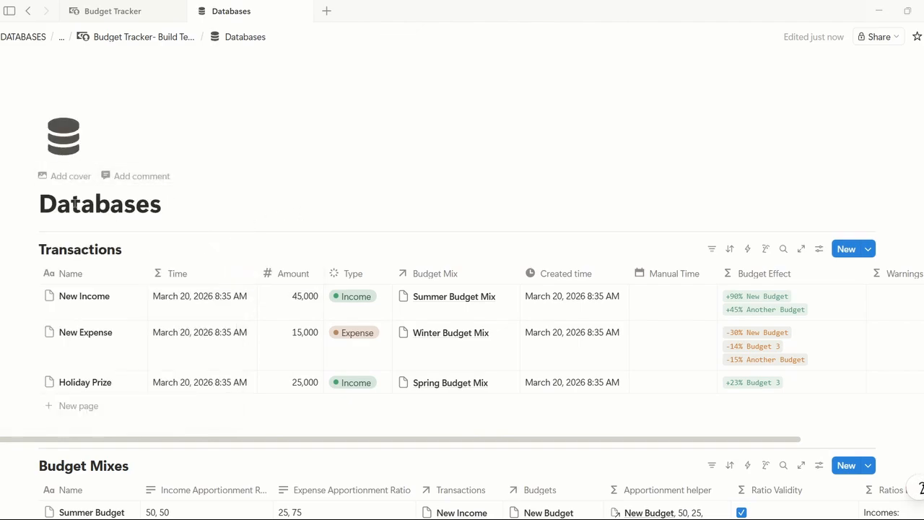
# Step: Turn the inline Transactions database on the Databases page into a page
pyautogui.scroll(-10, 151, 236)
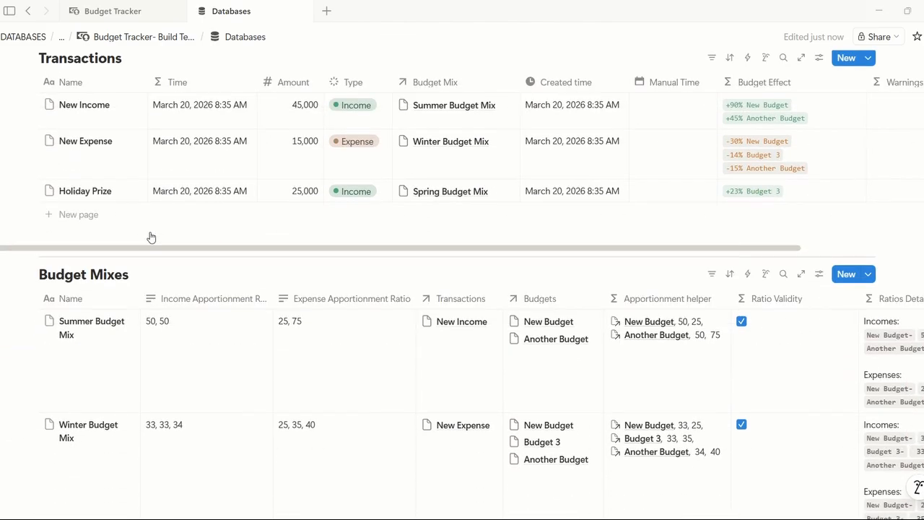
pyautogui.scroll(10, 143, 272)
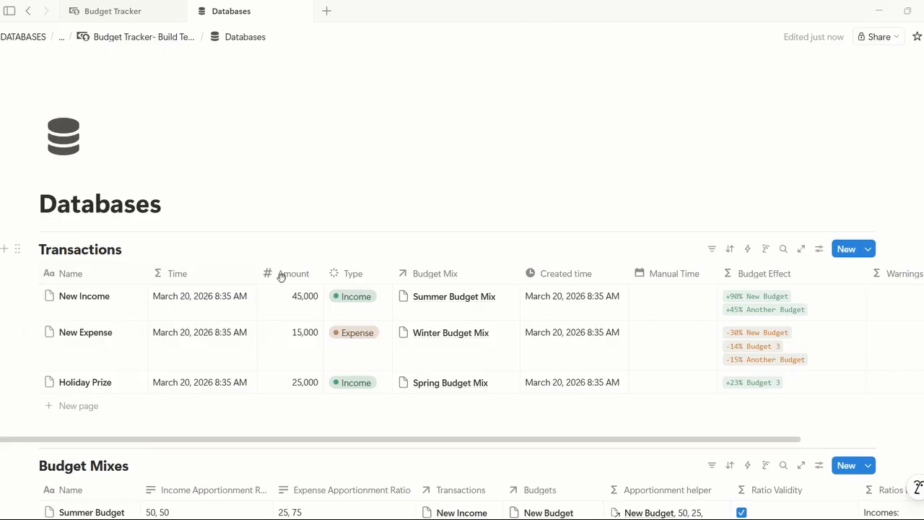
pyautogui.scroll(-1, 213, 326)
pyautogui.scroll(1, 213, 325)
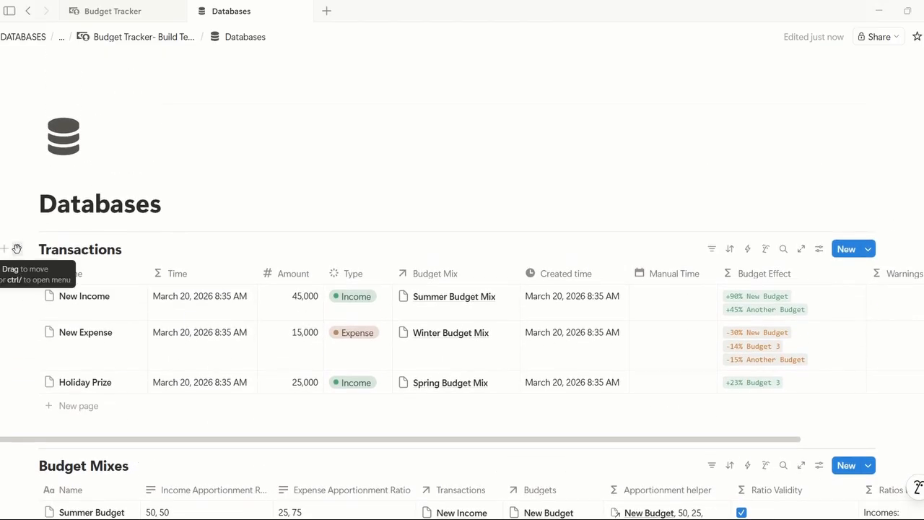
pyautogui.click(17, 249)
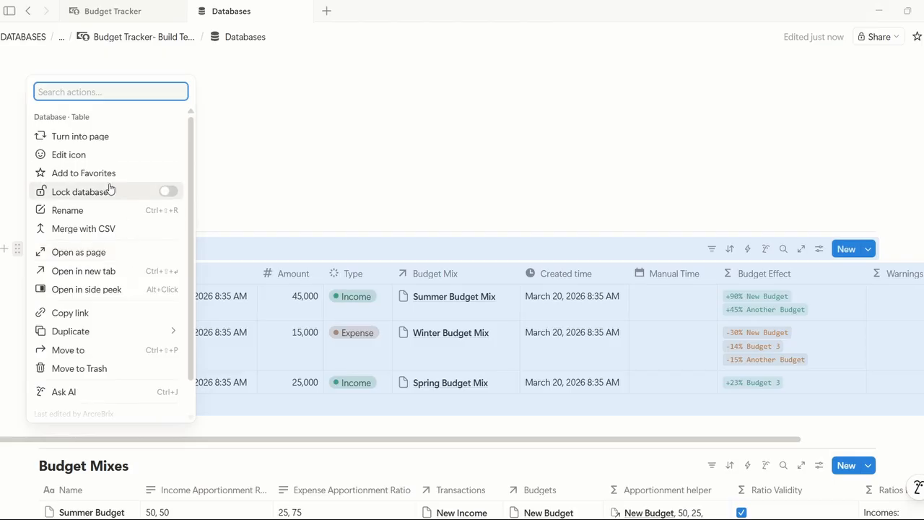
pyautogui.click(130, 144)
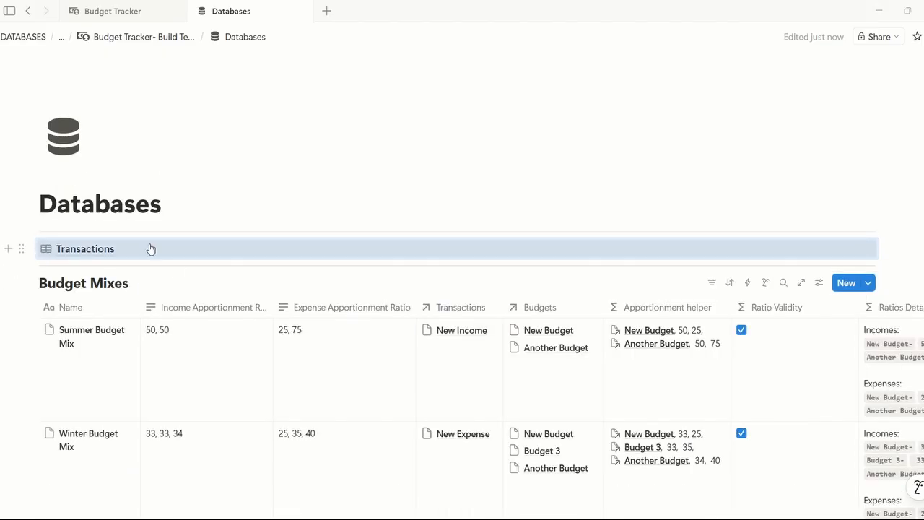
# Step: Turn the inline Budget Mixes and Budgets databases into pages as well
pyautogui.scroll(-1, 144, 258)
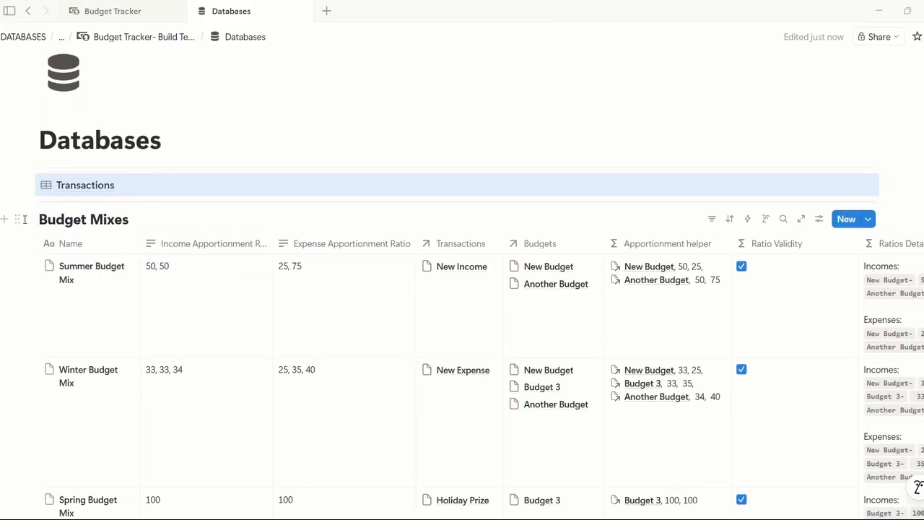
pyautogui.click(17, 219)
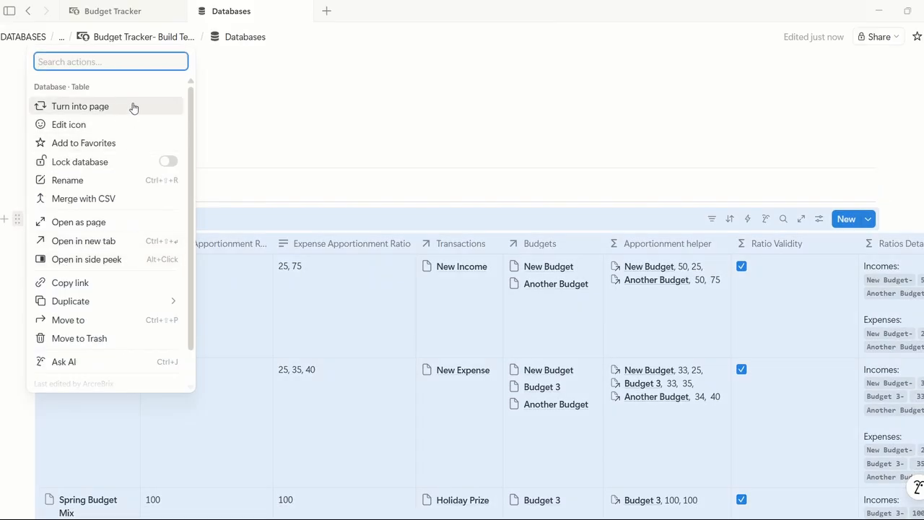
pyautogui.click(133, 107)
pyautogui.click(16, 252)
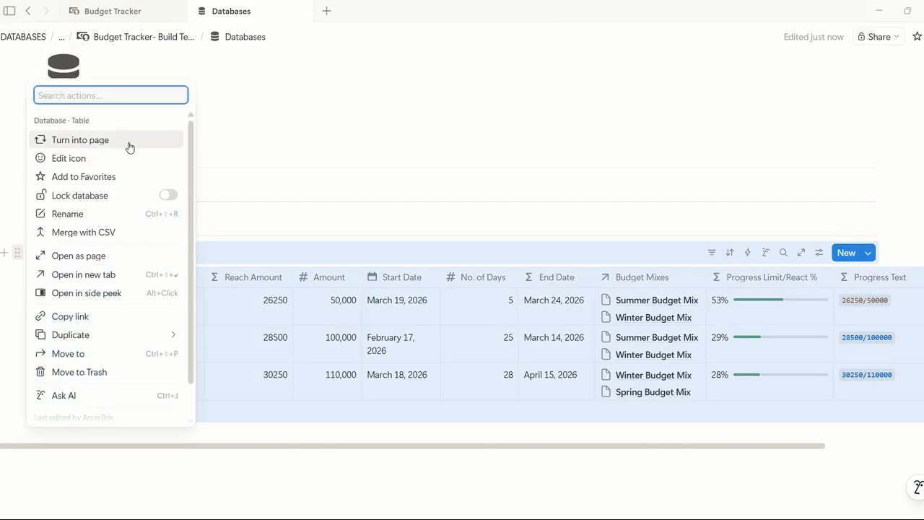
pyautogui.click(129, 147)
pyautogui.click(154, 348)
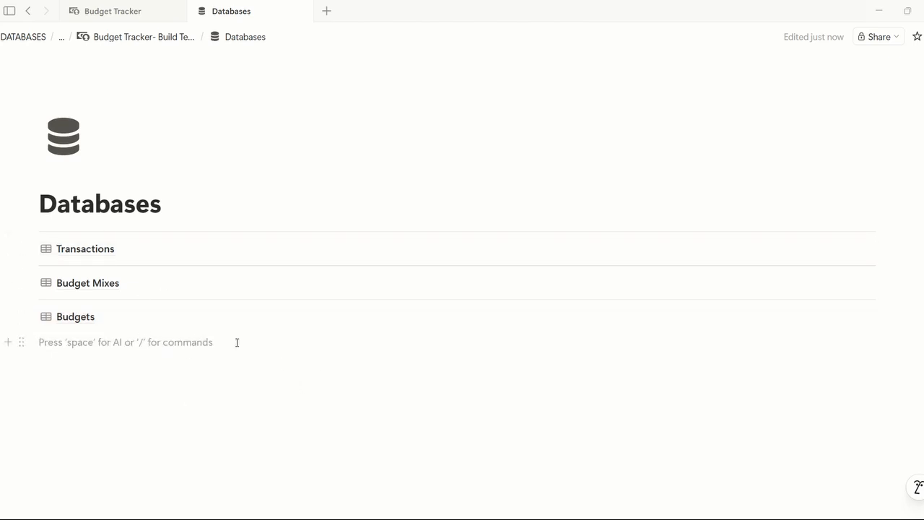
# Step: Open the Transactions database page to check it, and go back to the Budget Tracker template page
pyautogui.click(163, 249)
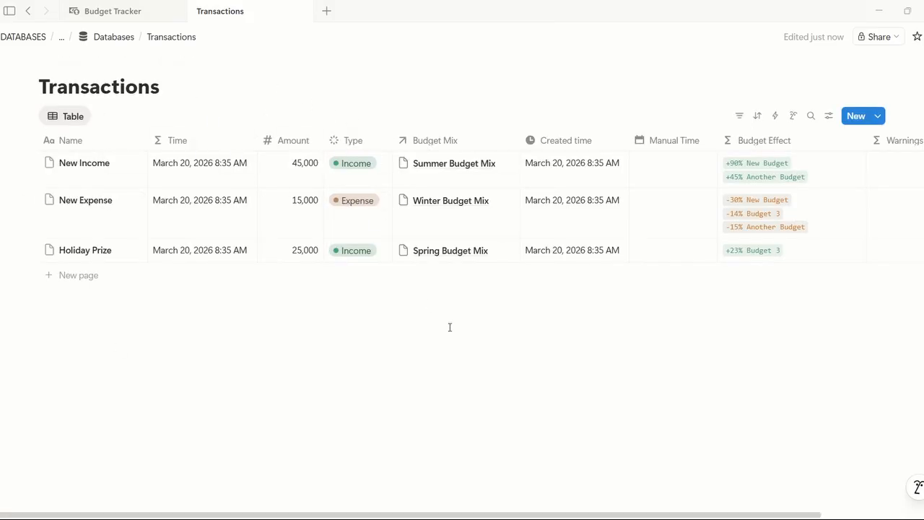
pyautogui.hotkey('ctrl', '[')
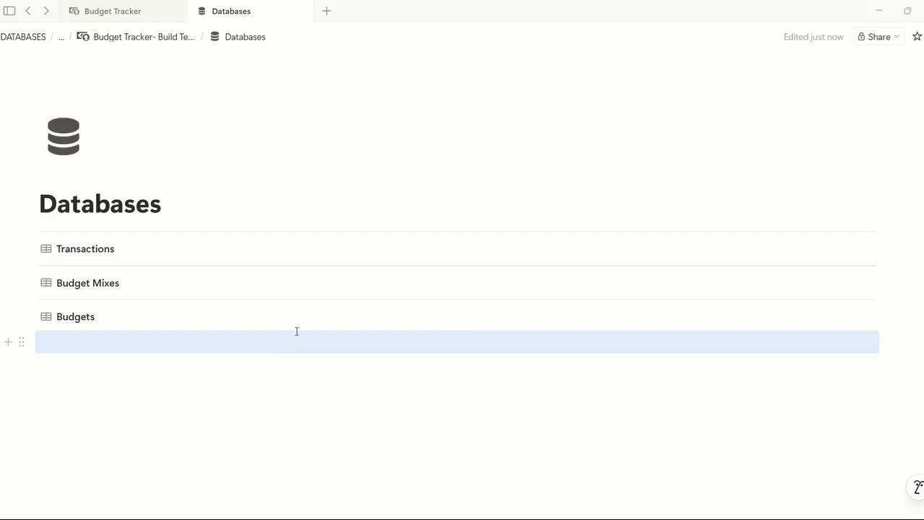
pyautogui.hotkey('ctrl', '[')
pyautogui.click(142, 361)
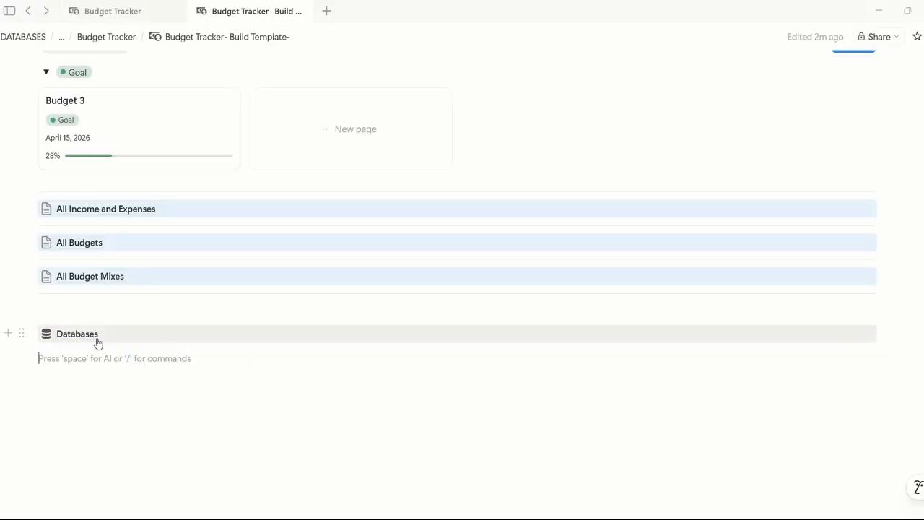
# Step: Insert a two-column layout below the All Budget Mixes link and move the Databases page link into its second column
pyautogui.scroll(2, 233, 359)
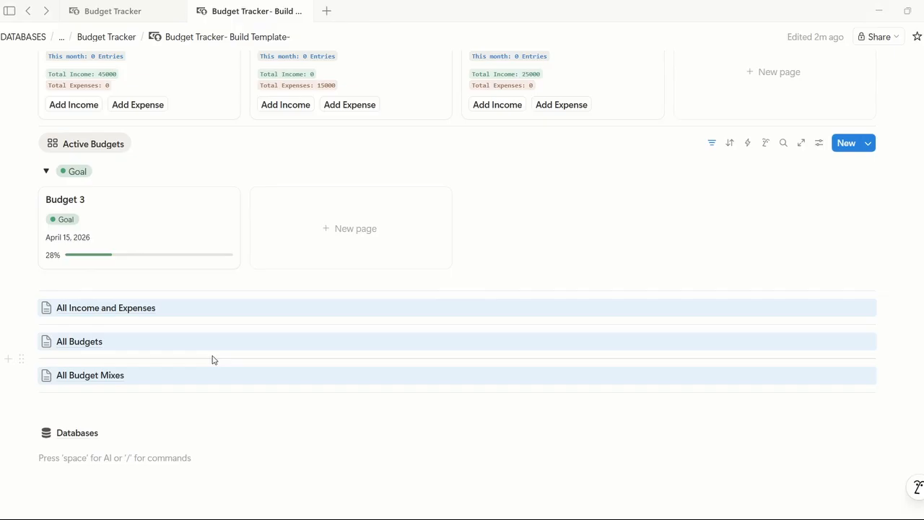
pyautogui.click(205, 406)
pyautogui.write('/2c')
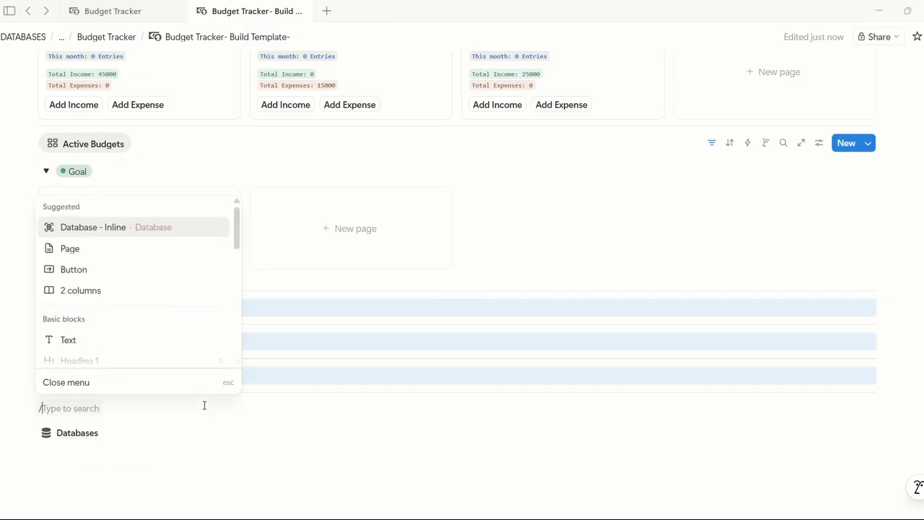
pyautogui.press('Return')
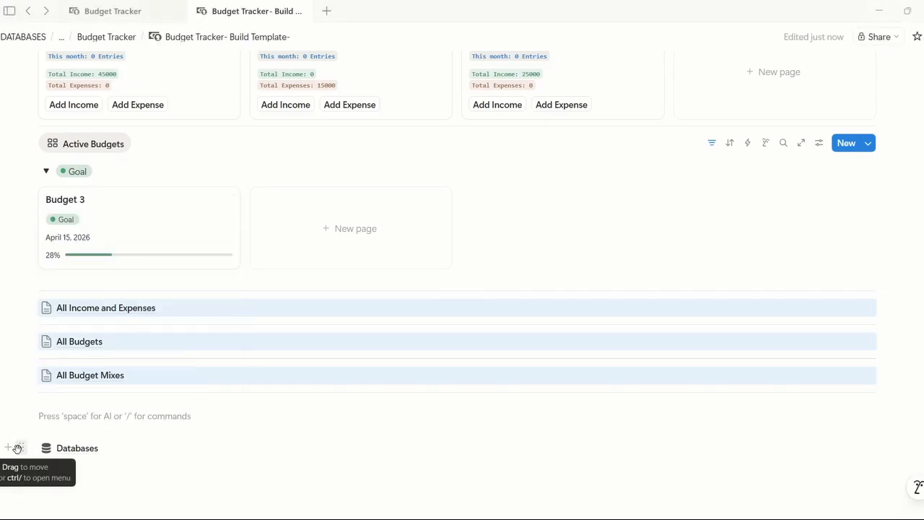
pyautogui.moveTo(21, 447); pyautogui.dragTo(548, 399)
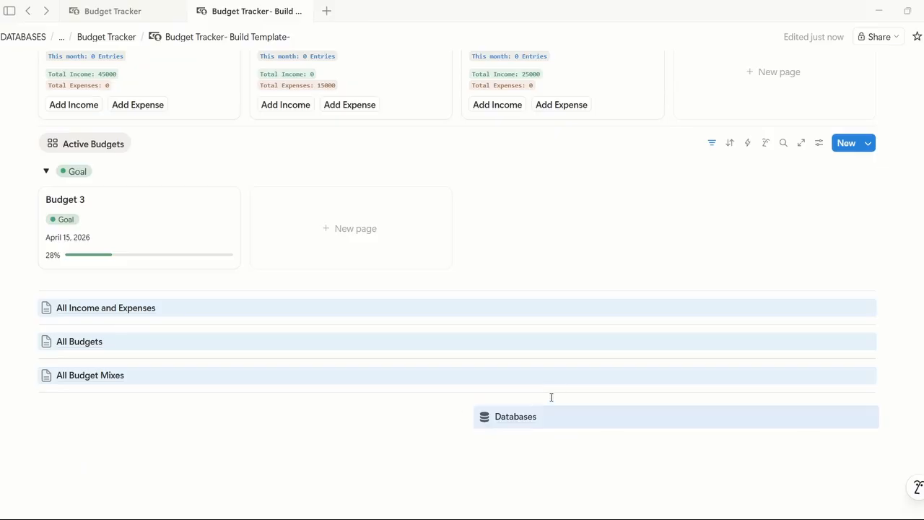
# Step: Widen the empty first column so that the Databases link sits in a narrow column at the page's right edge
pyautogui.moveTo(454, 428); pyautogui.dragTo(775, 429)
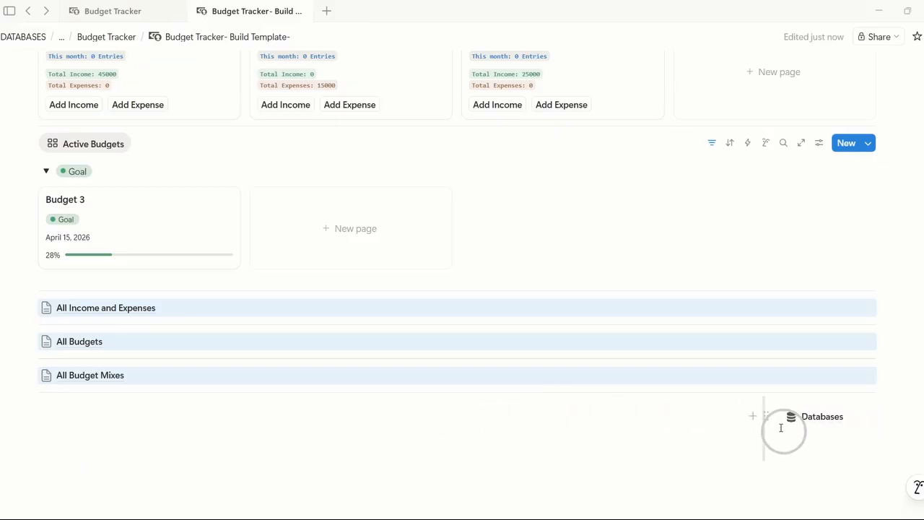
pyautogui.click(616, 407)
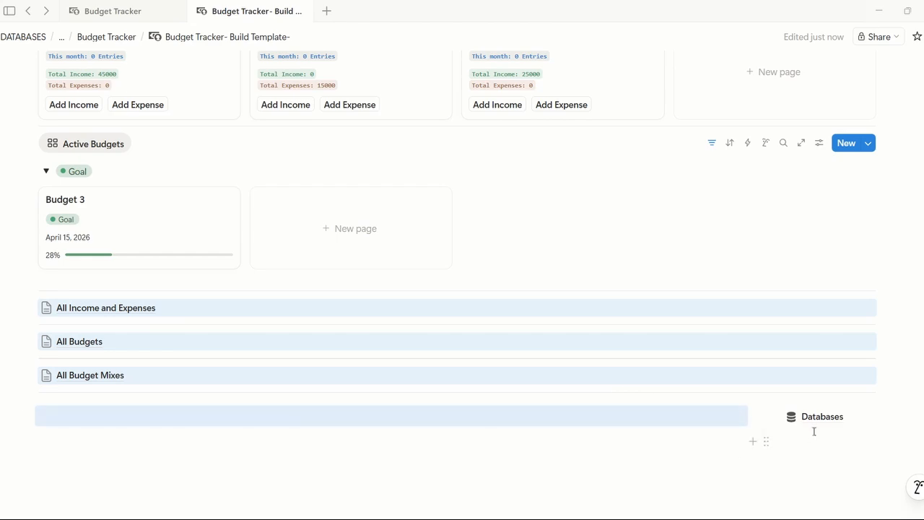
pyautogui.click(762, 454)
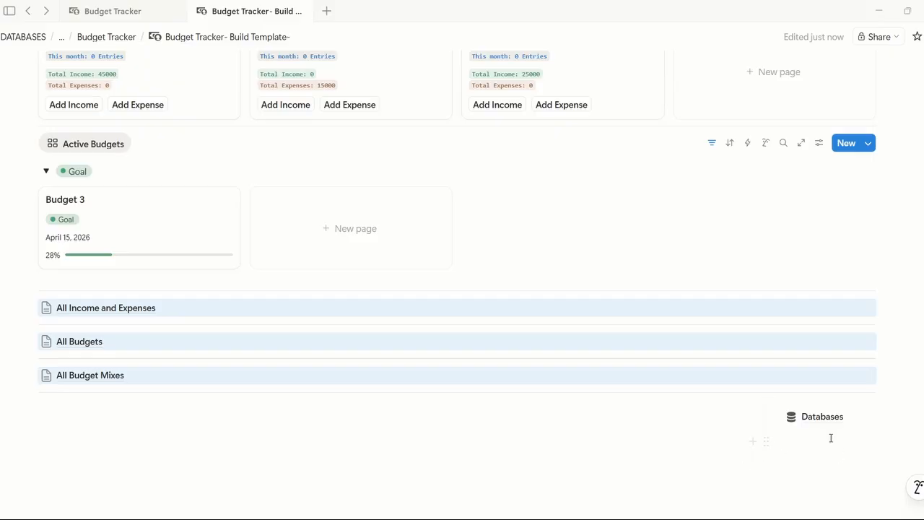
# Step: Check the Databases page, return to the template page, and give the Databases link a gray background
pyautogui.click(820, 417)
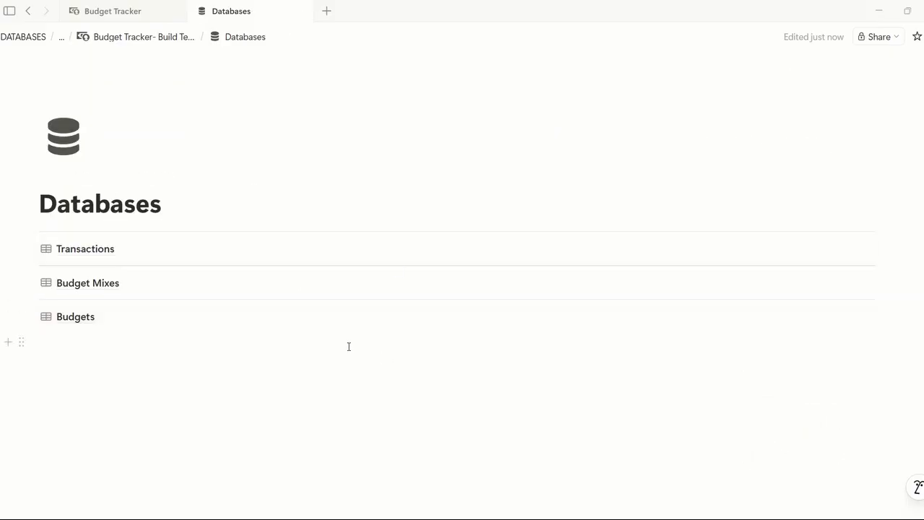
pyautogui.hotkey('ctrl', '[')
pyautogui.click(766, 417)
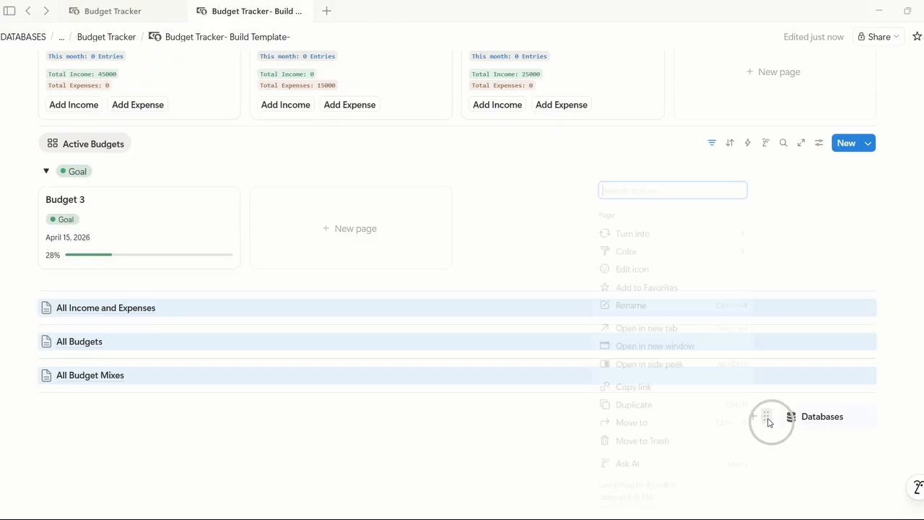
pyautogui.moveTo(664, 254)
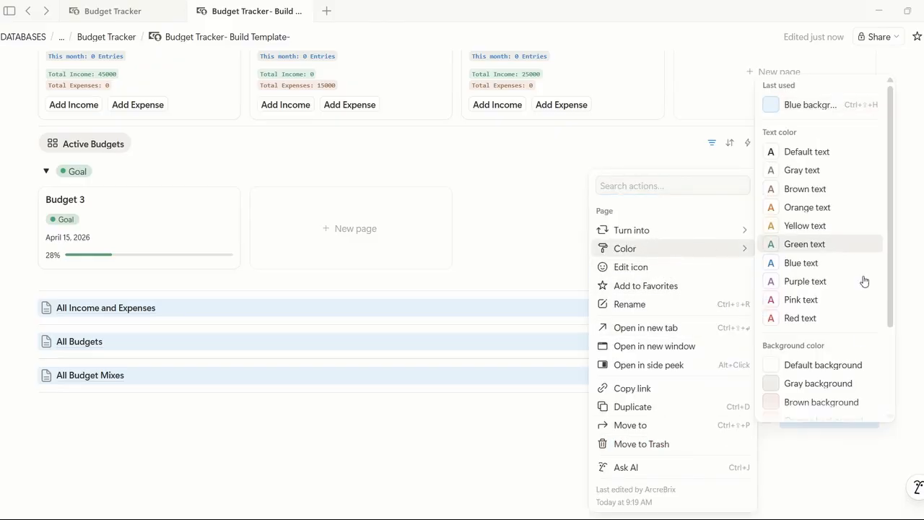
pyautogui.scroll(-1, 864, 281)
pyautogui.click(797, 326)
pyautogui.click(717, 405)
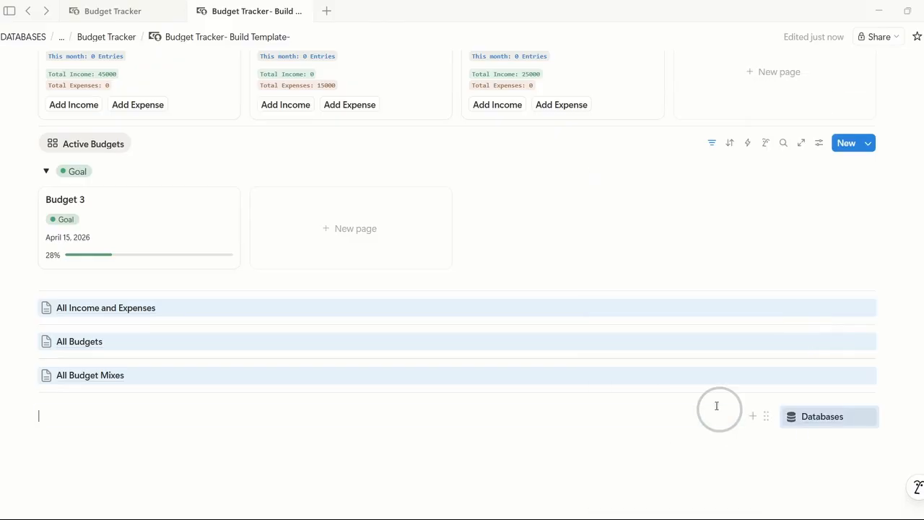
pyautogui.moveTo(716, 406); pyautogui.dragTo(566, 447)
pyautogui.click(418, 410)
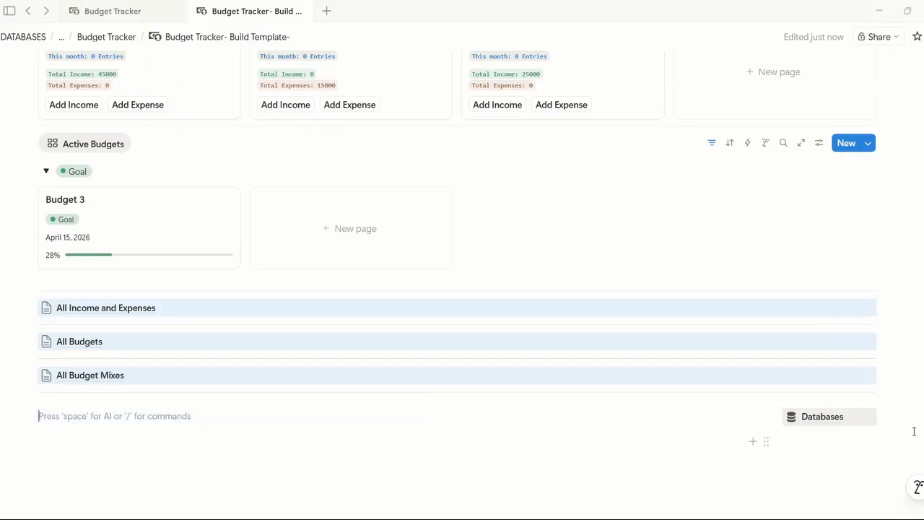
# Step: Look over the template page and compare its layout with the finished Budget Tracker page, from the transaction list to the footer
pyautogui.scroll(5, 913, 430)
pyautogui.scroll(-5, 914, 431)
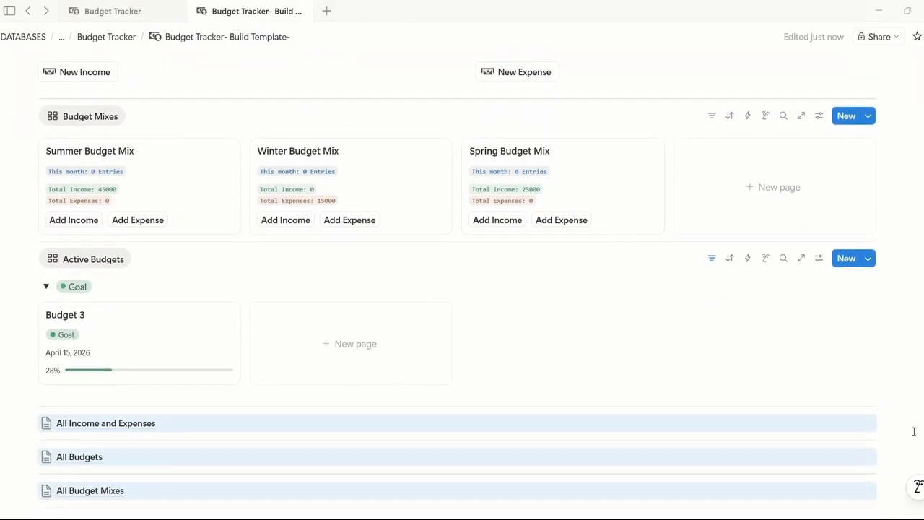
pyautogui.scroll(5, 914, 431)
pyautogui.click(140, 13)
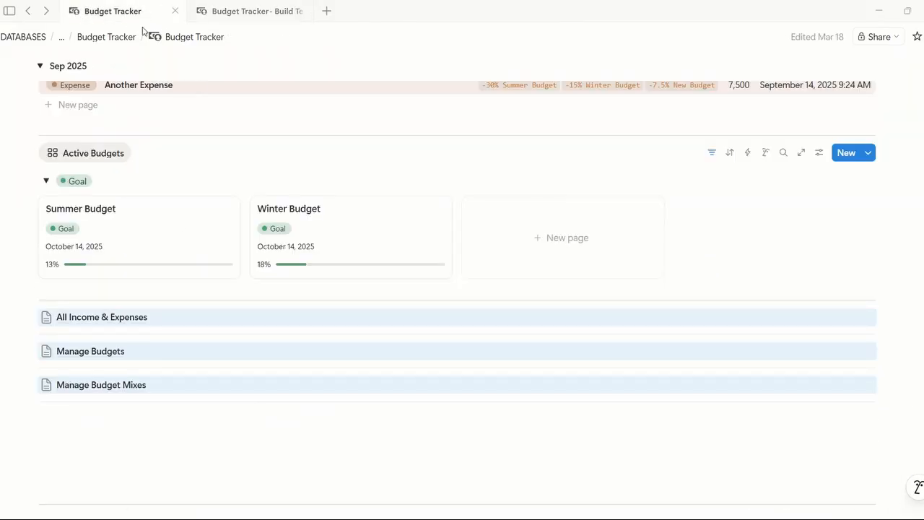
pyautogui.scroll(-3, 668, 337)
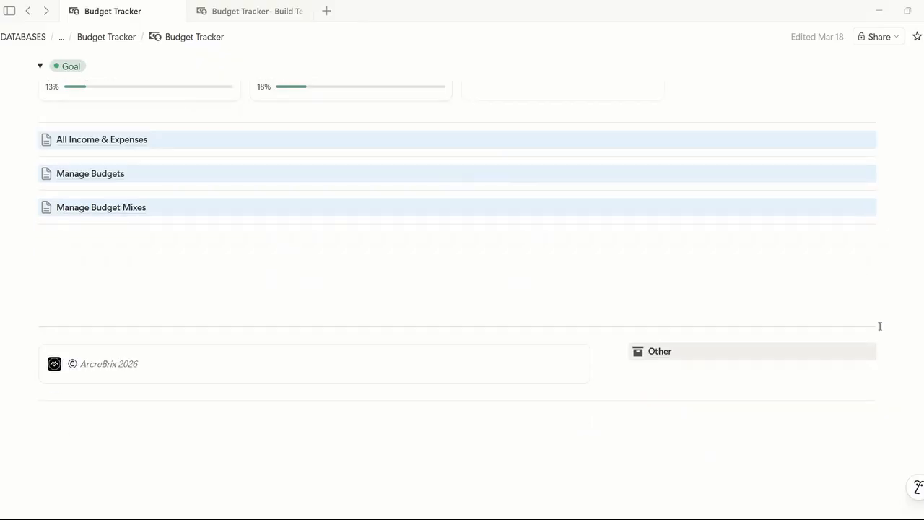
pyautogui.scroll(4, 895, 323)
pyautogui.scroll(5, 901, 323)
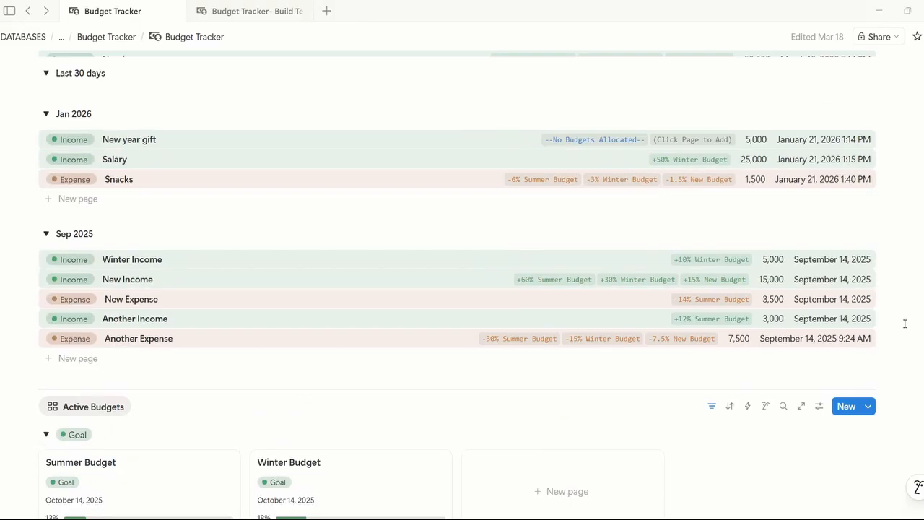
pyautogui.scroll(-3, 903, 323)
pyautogui.scroll(-4, 904, 323)
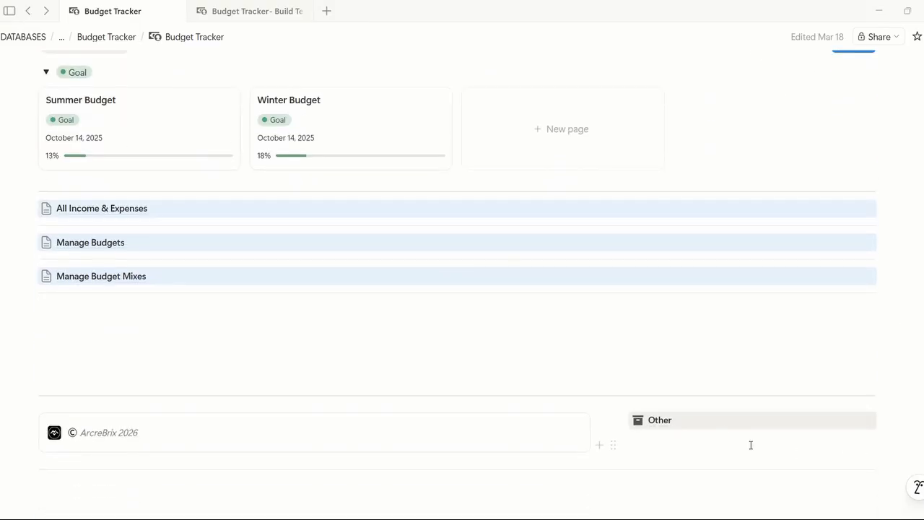
# Step: Open the finished tracker's Other page to examine its database links, and go back to the Budget Tracker template page
pyautogui.click(718, 428)
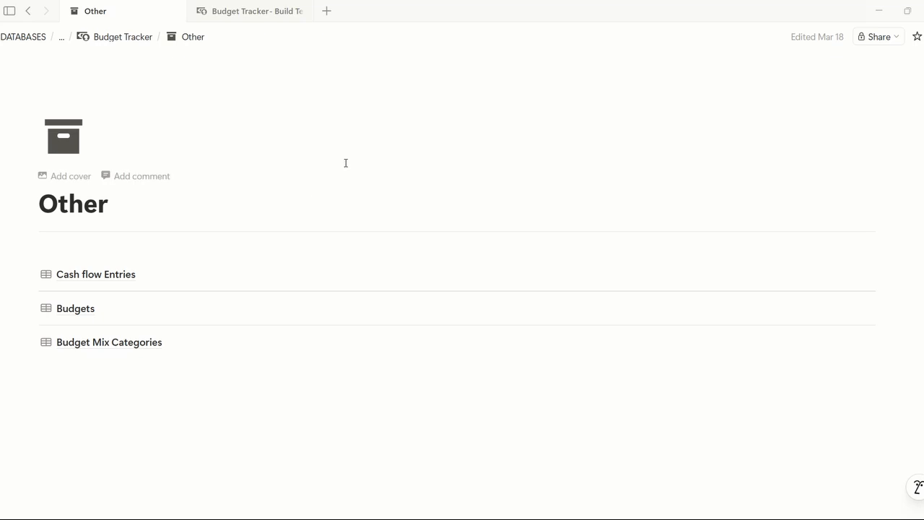
pyautogui.hotkey('ctrl', '[')
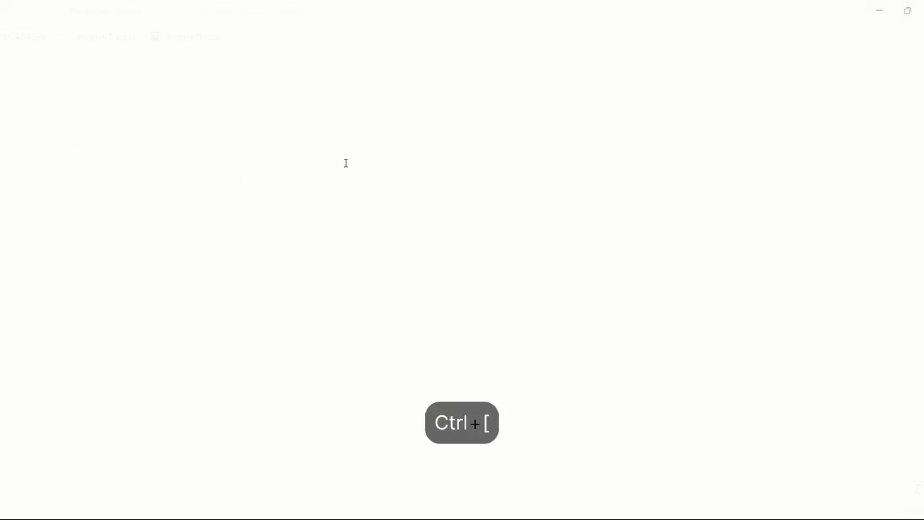
pyautogui.scroll(-2, 888, 443)
pyautogui.scroll(10, 902, 423)
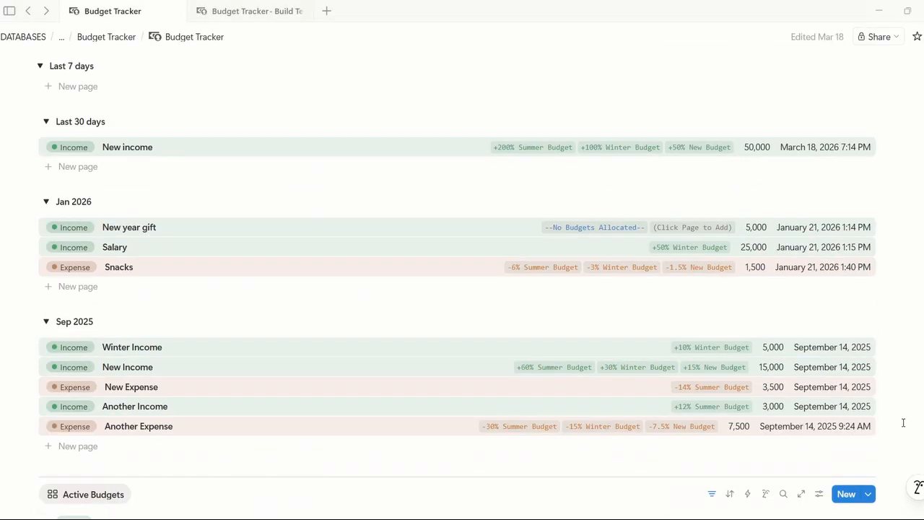
pyautogui.hotkey('ctrl', 'Tab')
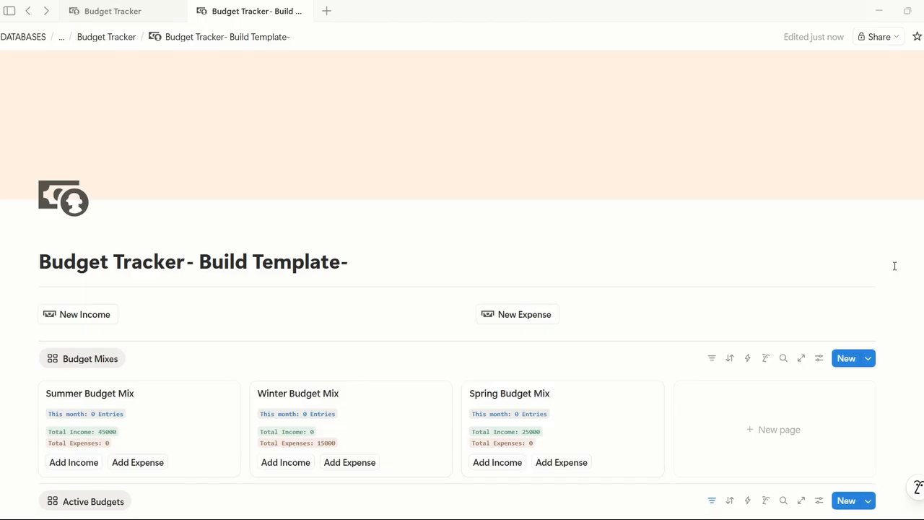